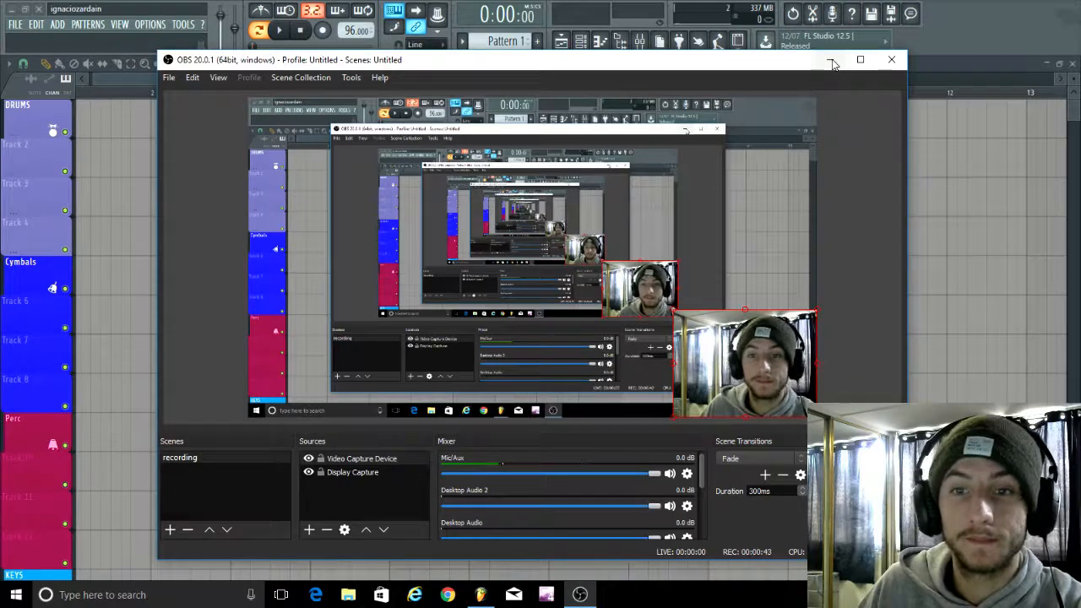
Step: Stamp a melodic minor scale rooted on A4 at the start of the FL Keys piano roll
{"action": "left_click", "coordinate": [832, 63]}
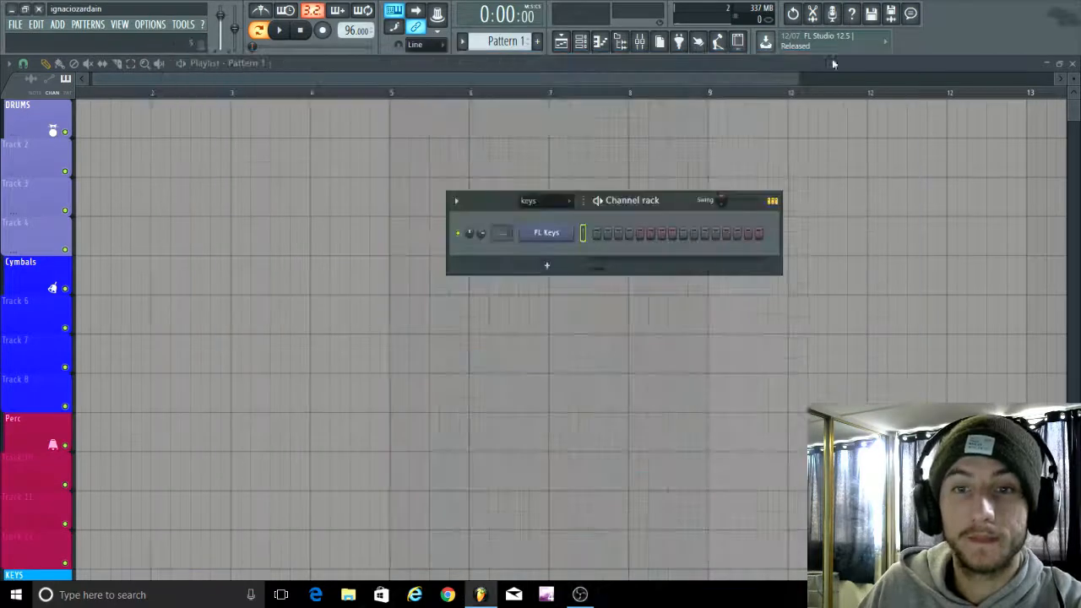
{"action": "right_click", "coordinate": [564, 242]}
{"action": "left_click", "coordinate": [603, 232]}
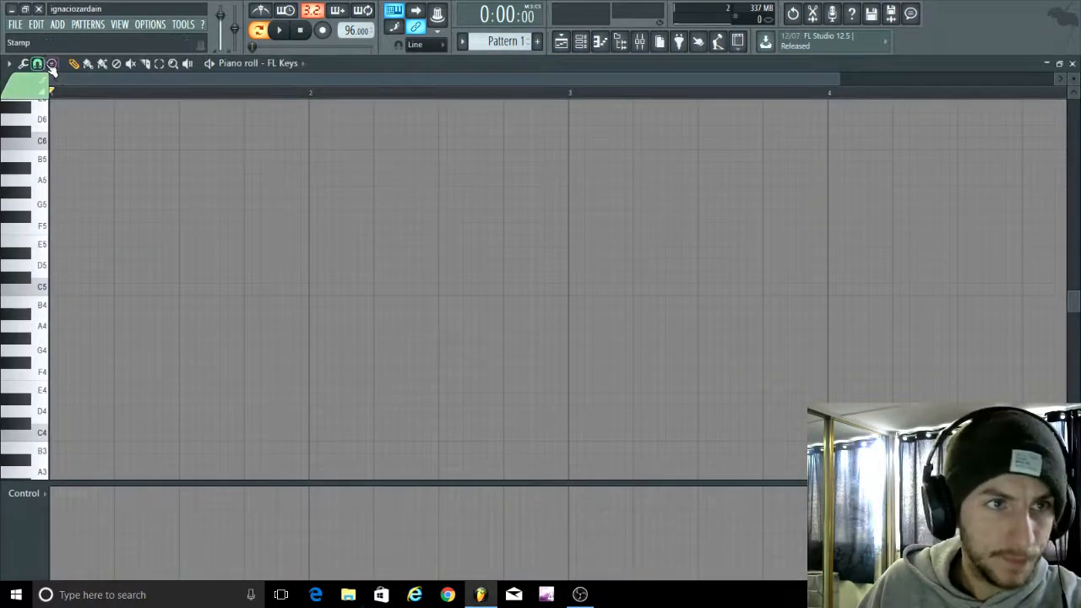
{"action": "left_click", "coordinate": [51, 65]}
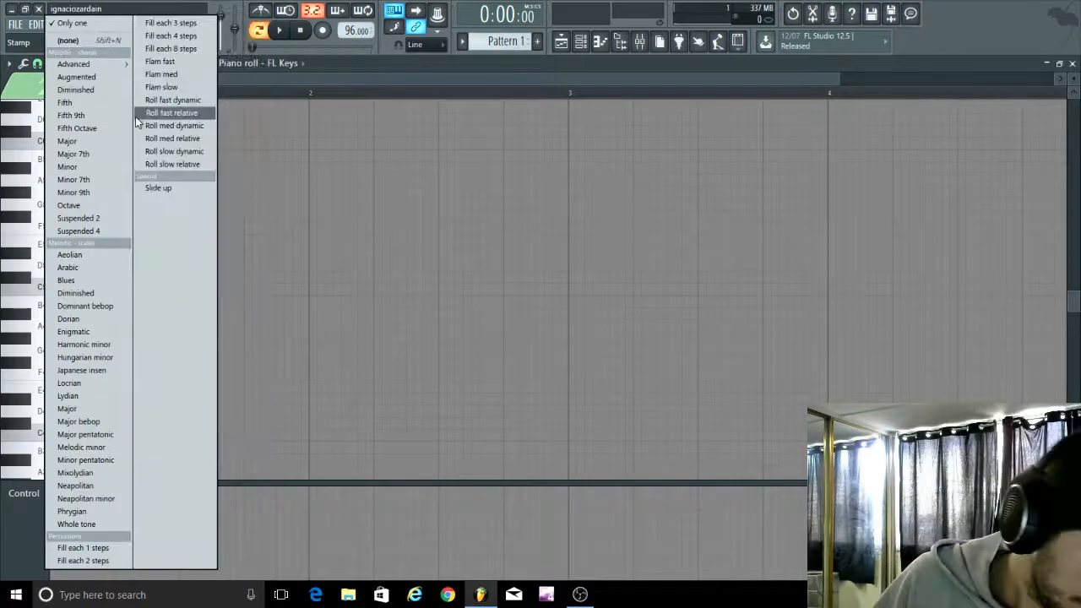
{"action": "left_click", "coordinate": [96, 450]}
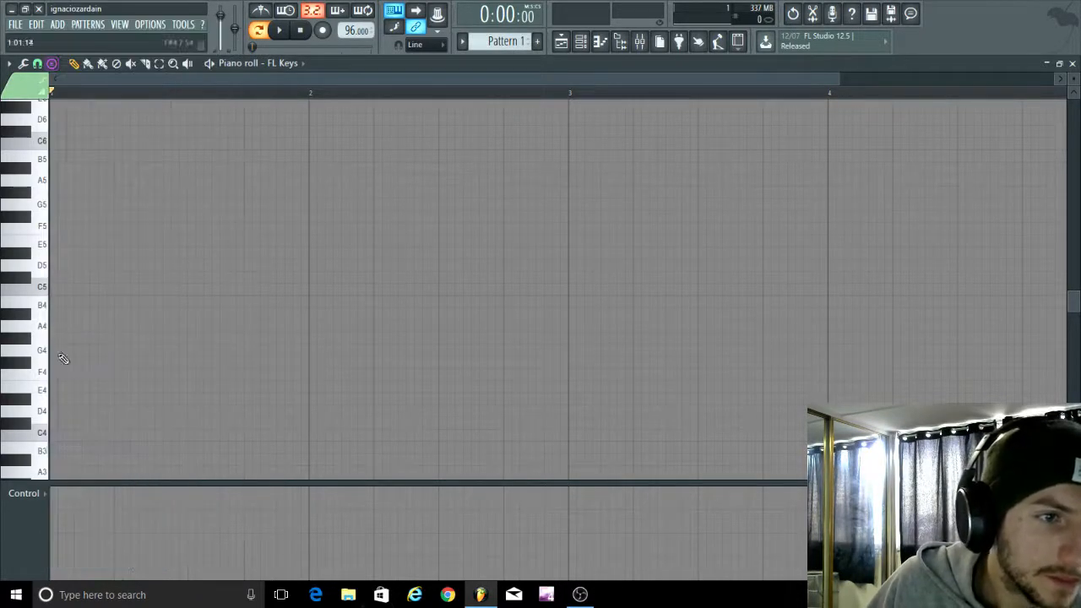
{"action": "left_click", "coordinate": [53, 327]}
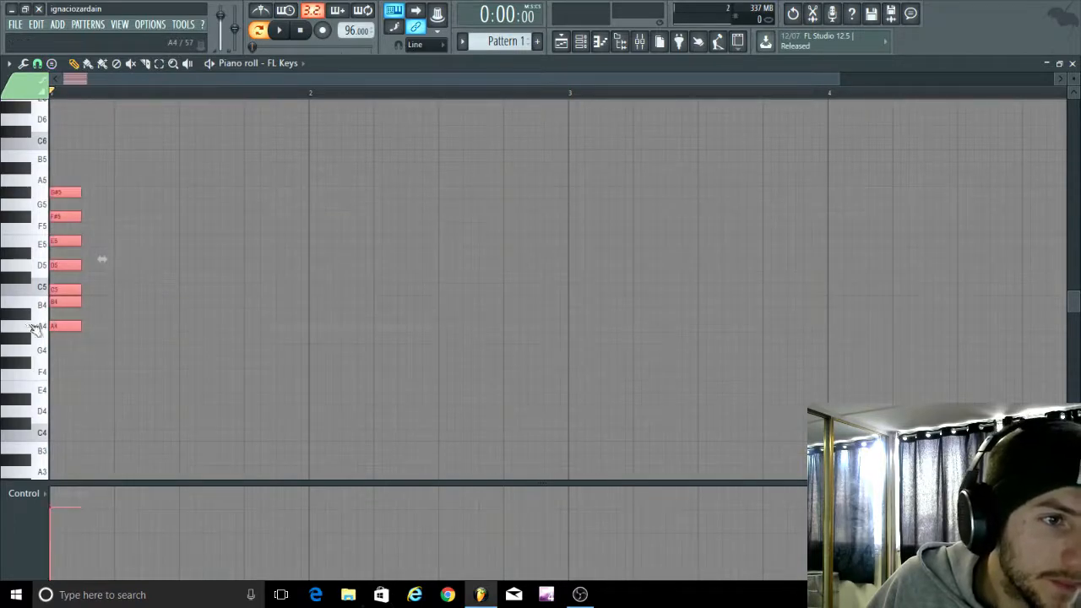
Step: Lengthen the scale notes to four bars and stack a copy one octave higher, starting at A5 in bar 1
{"action": "left_click_drag", "start_coordinate": [86, 196], "coordinate": [723, 365]}
{"action": "scroll", "coordinate": [661, 395], "scroll_direction": "down", "scroll_amount": 3}
{"action": "key", "text": "ctrl+b"}
{"action": "scroll", "coordinate": [651, 392], "scroll_direction": "down", "scroll_amount": 2}
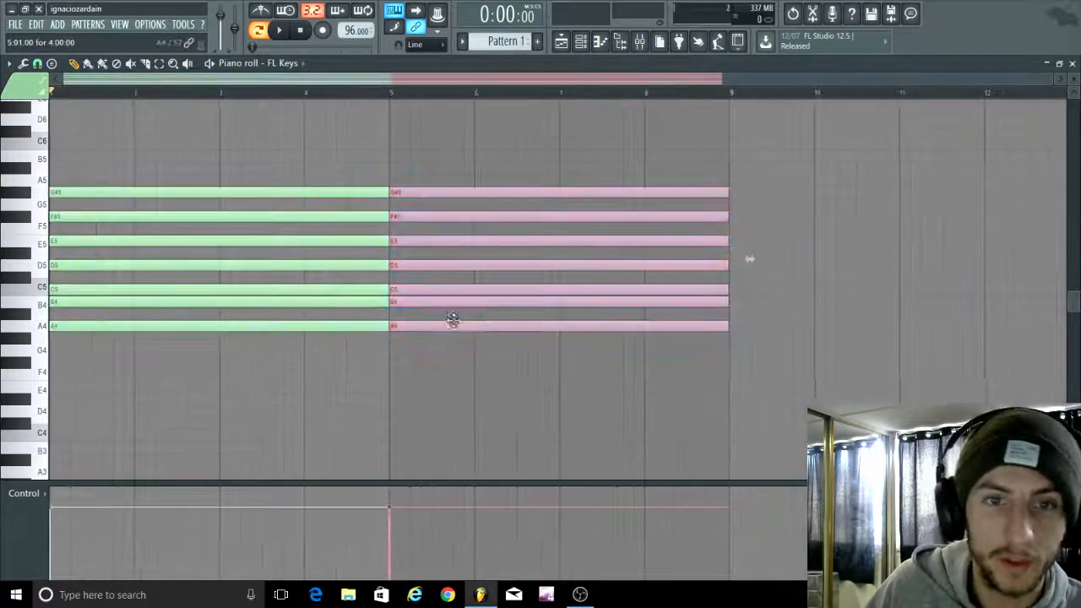
{"action": "left_click_drag", "start_coordinate": [439, 324], "coordinate": [3, 181]}
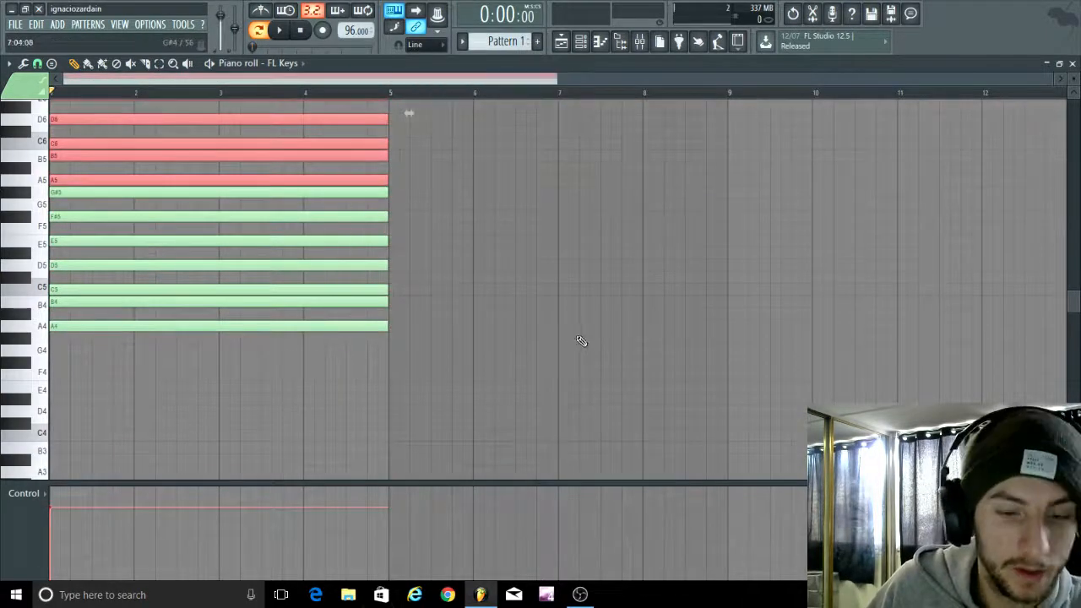
Step: Stack two more copies of the scale at bar 1, one starting at A3 and one at A2
{"action": "key", "text": "ctrl+b"}
{"action": "left_click_drag", "start_coordinate": [412, 182], "coordinate": [5, 283]}
{"action": "key", "text": "ctrl+b"}
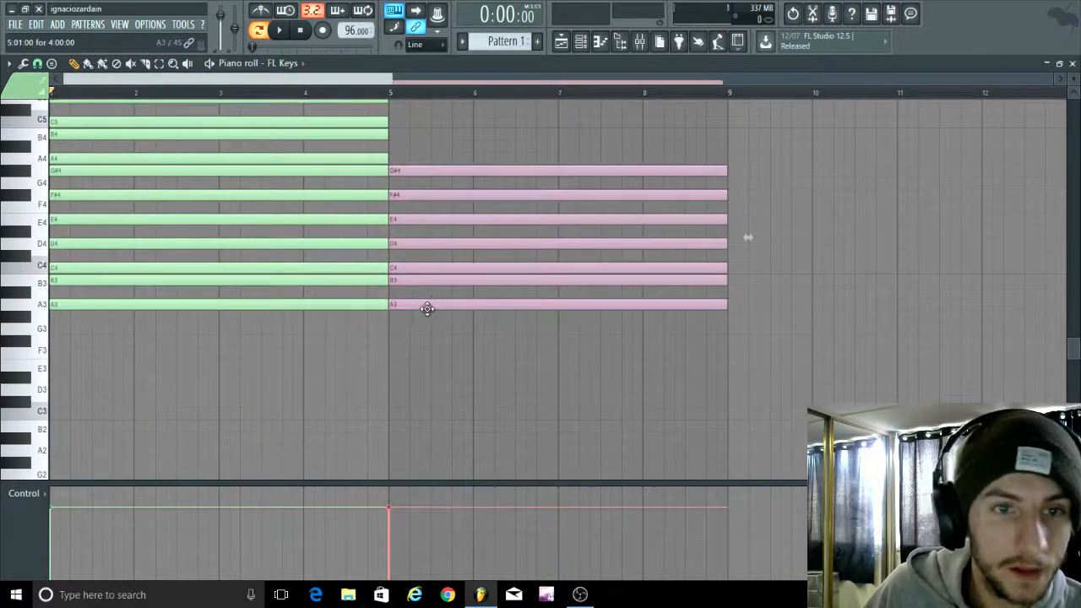
{"action": "left_click_drag", "start_coordinate": [427, 309], "coordinate": [7, 456]}
Step: Duplicate the selected scale octave and move the copy to bar 1, starting at A6
{"action": "scroll", "coordinate": [448, 293], "scroll_direction": "up", "scroll_amount": 5}
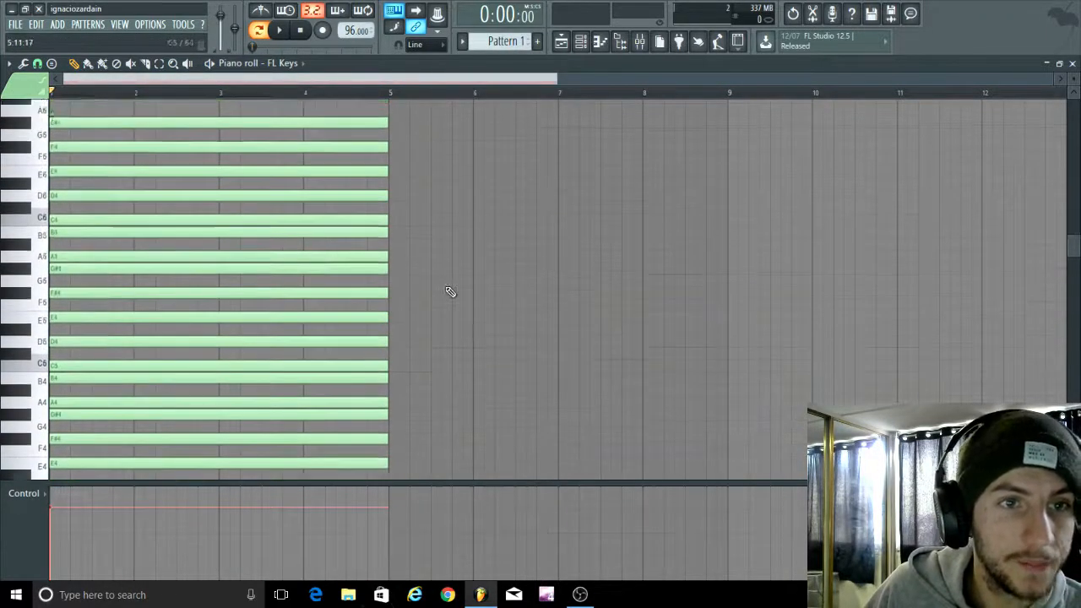
{"action": "scroll", "coordinate": [449, 292], "scroll_direction": "up", "scroll_amount": 3}
{"action": "scroll", "coordinate": [524, 286], "scroll_direction": "down", "scroll_amount": 5}
{"action": "key", "text": "ctrl+b"}
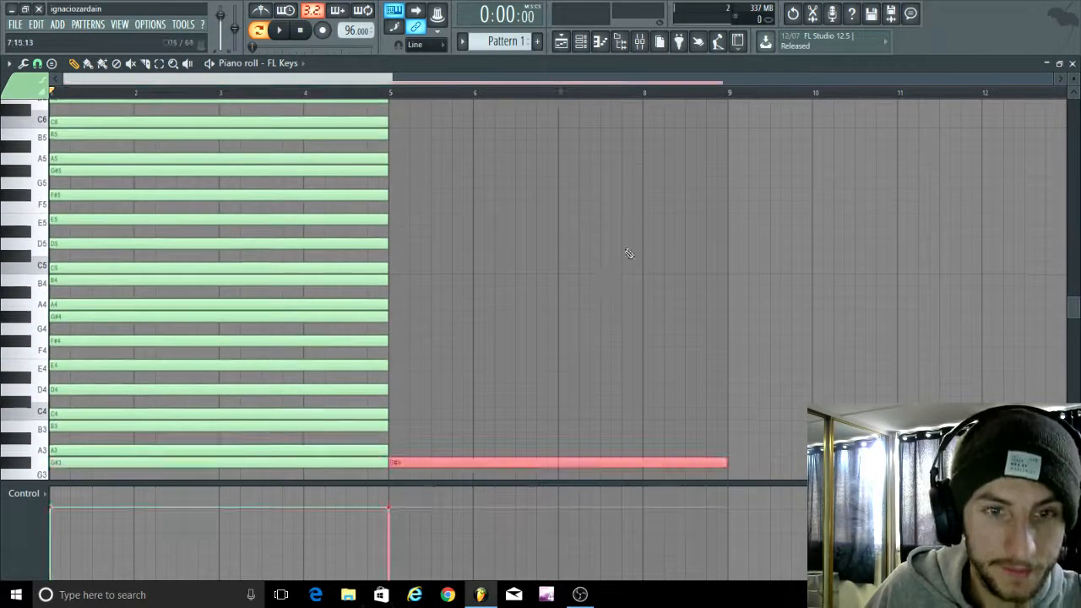
{"action": "scroll", "coordinate": [629, 253], "scroll_direction": "down", "scroll_amount": 4}
{"action": "left_click_drag", "start_coordinate": [430, 379], "coordinate": [17, 192]}
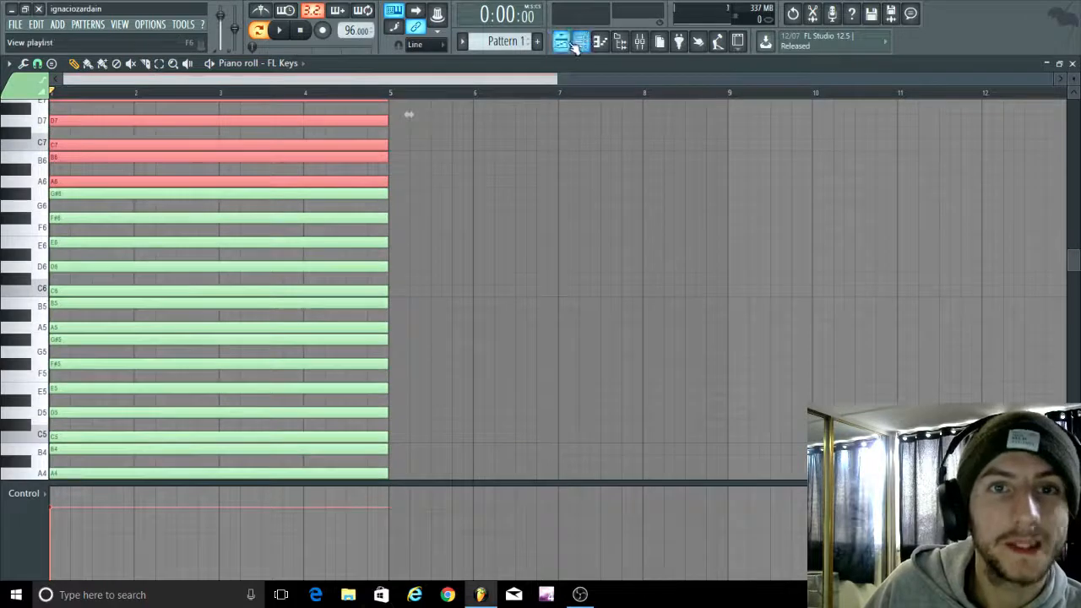
Step: Rename Pattern 1 as "a melodic minor"
{"action": "left_click", "coordinate": [505, 40]}
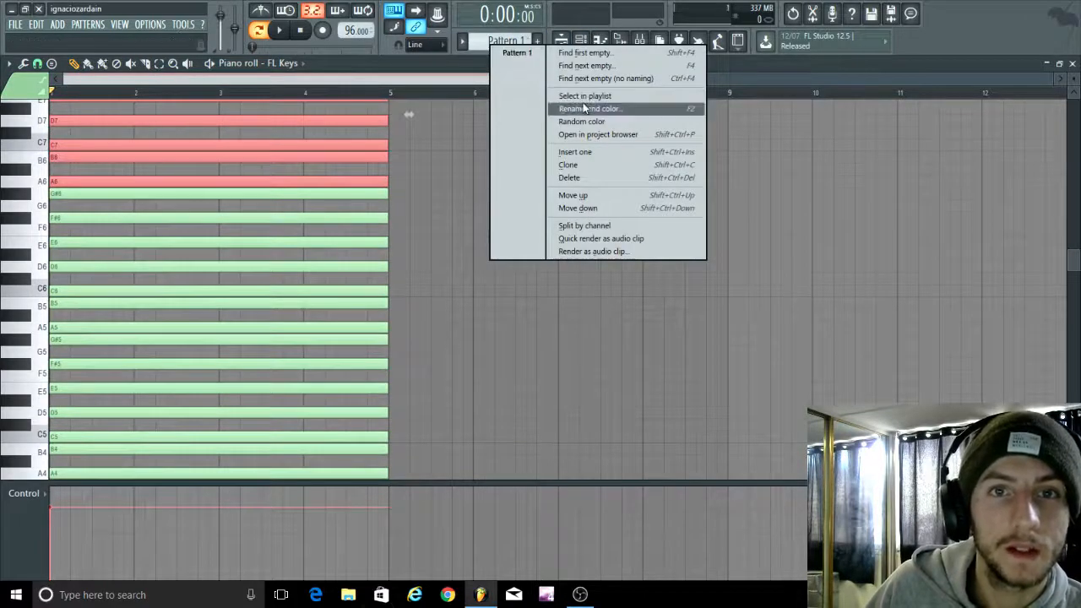
{"action": "left_click", "coordinate": [583, 108]}
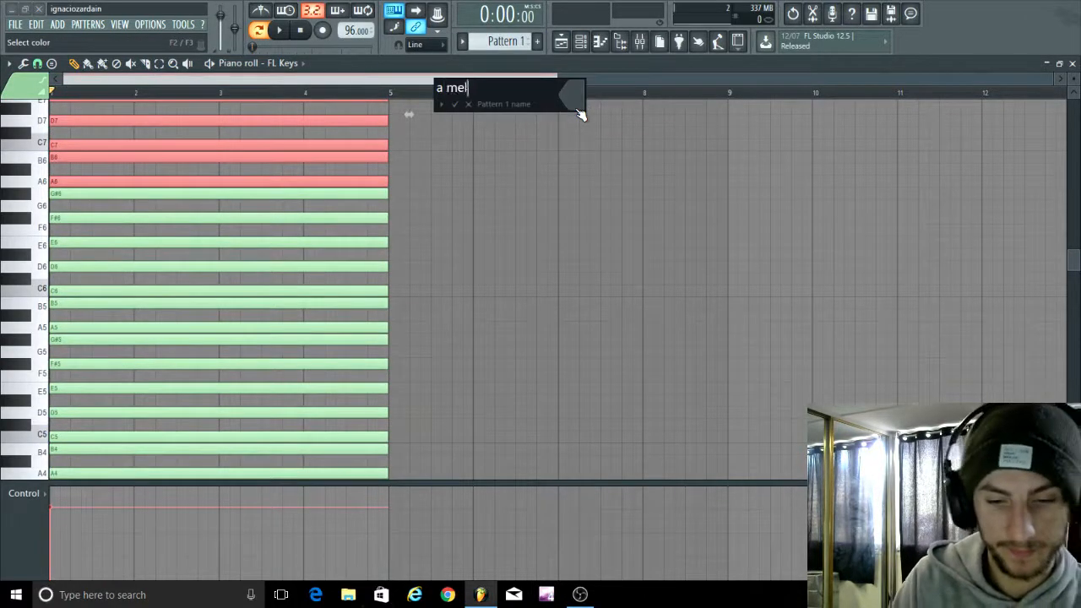
{"action": "key", "text": "Return"}
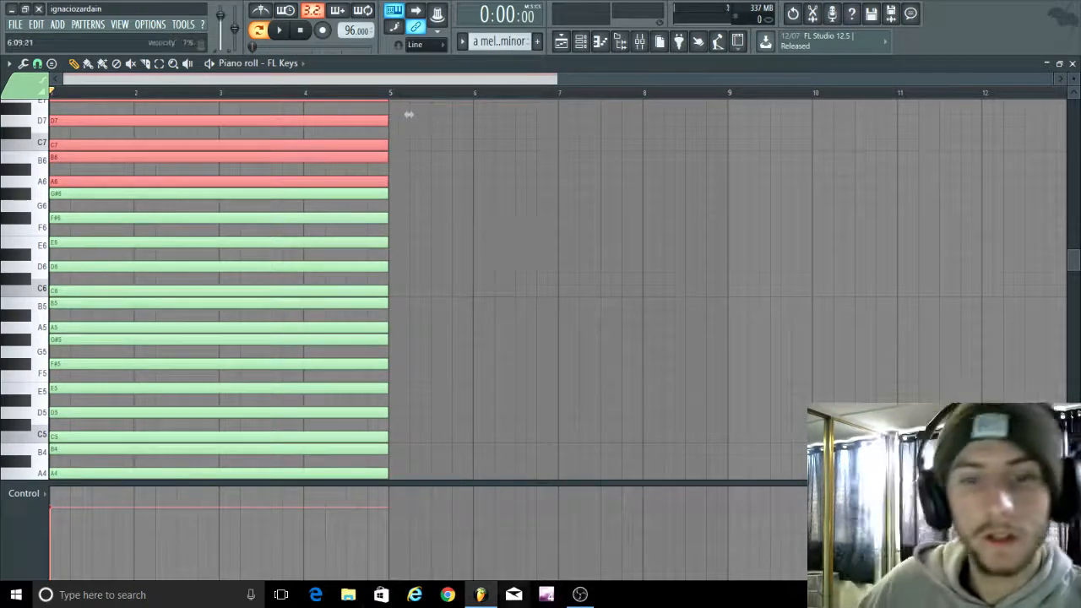
{"action": "left_click", "coordinate": [580, 594]}
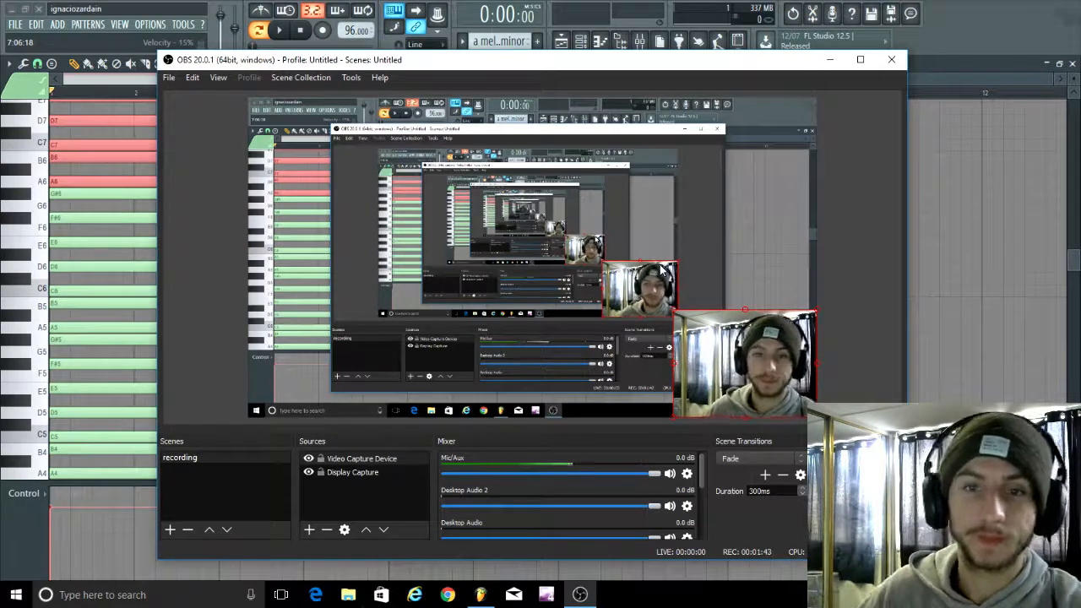
{"action": "left_click", "coordinate": [832, 62]}
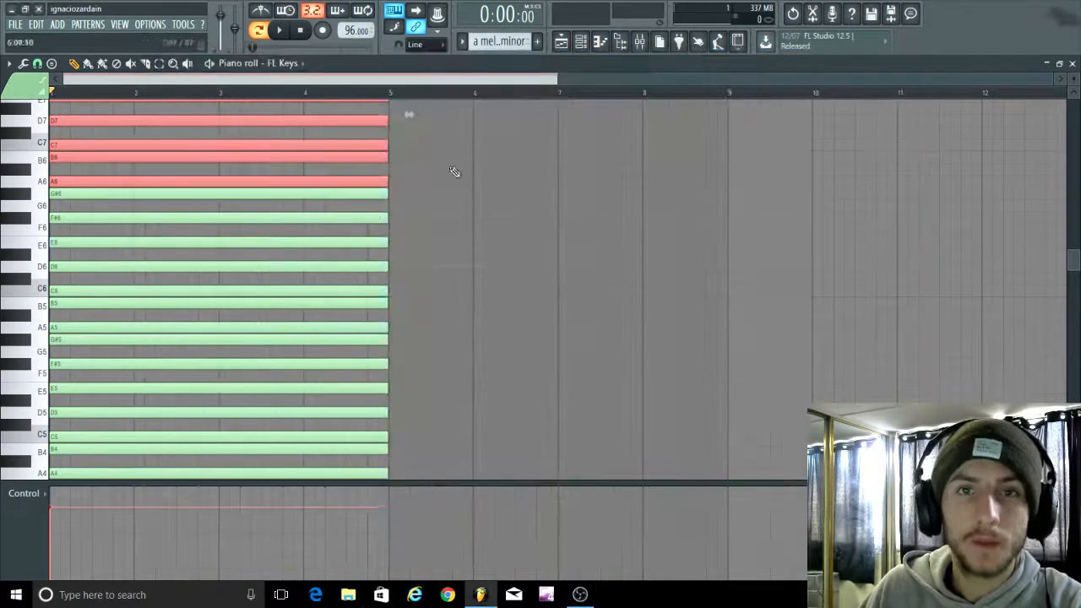
Step: Create a new pattern and add the reFX Nexus instrument from the plugin database to the channel rack
{"action": "left_click", "coordinate": [537, 42]}
{"action": "left_click", "coordinate": [580, 41]}
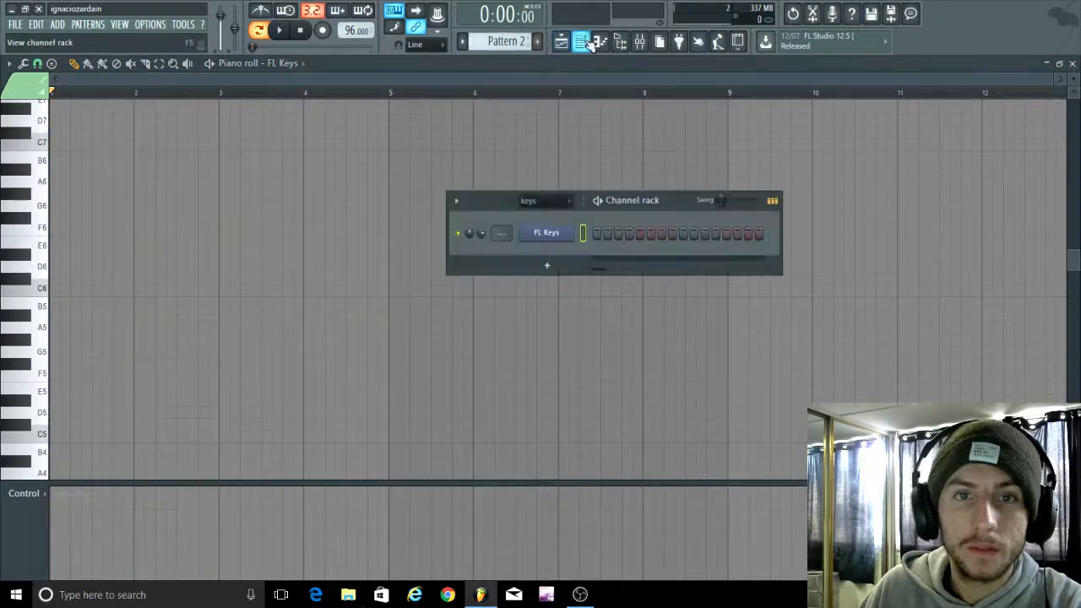
{"action": "key", "text": "alt+F8"}
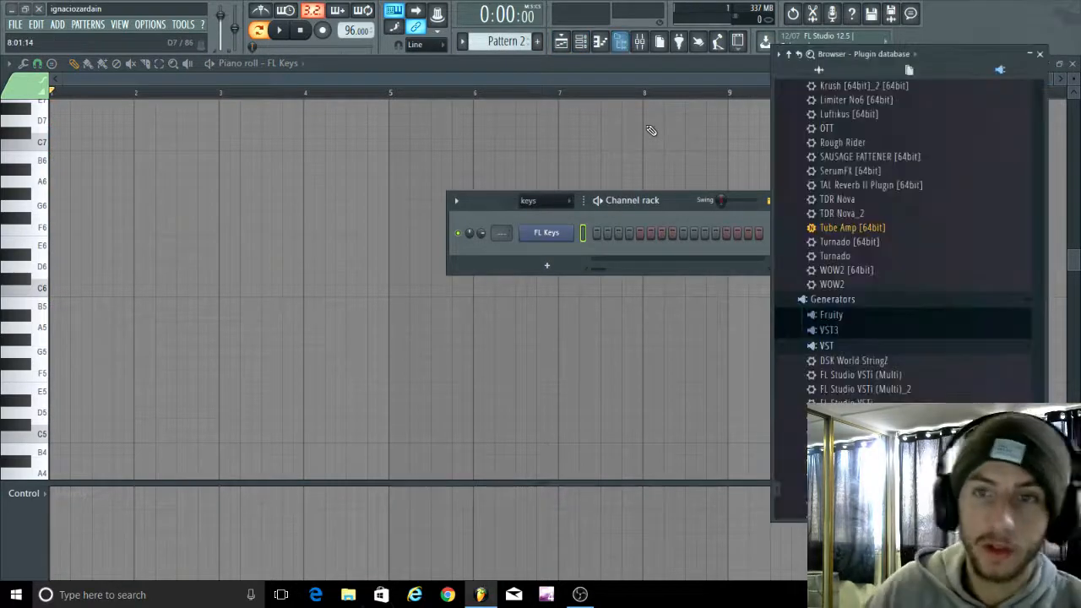
{"action": "left_click_drag", "start_coordinate": [832, 509], "coordinate": [532, 250]}
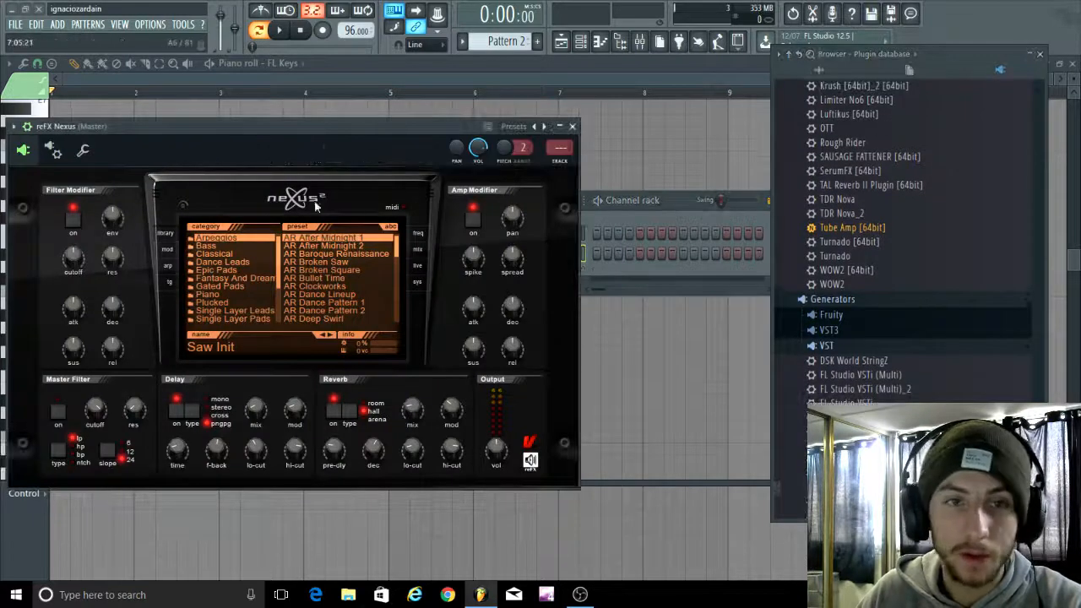
Step: Audition Nexus piano presets, load PN Nexus Grandpiano with its reverb switched off, and close the plugin
{"action": "left_click", "coordinate": [206, 293]}
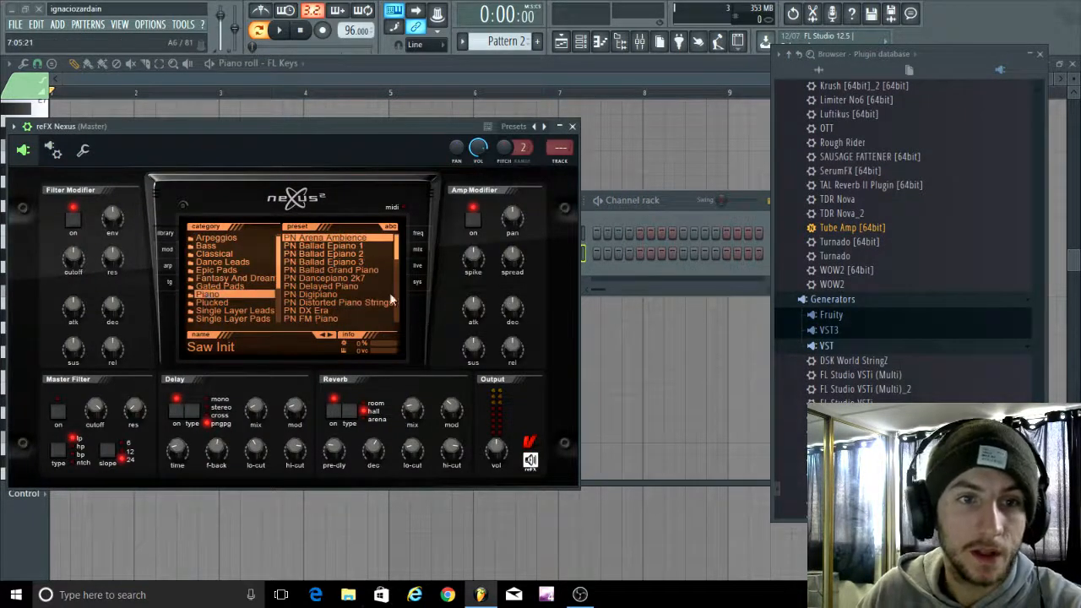
{"action": "left_click", "coordinate": [354, 270]}
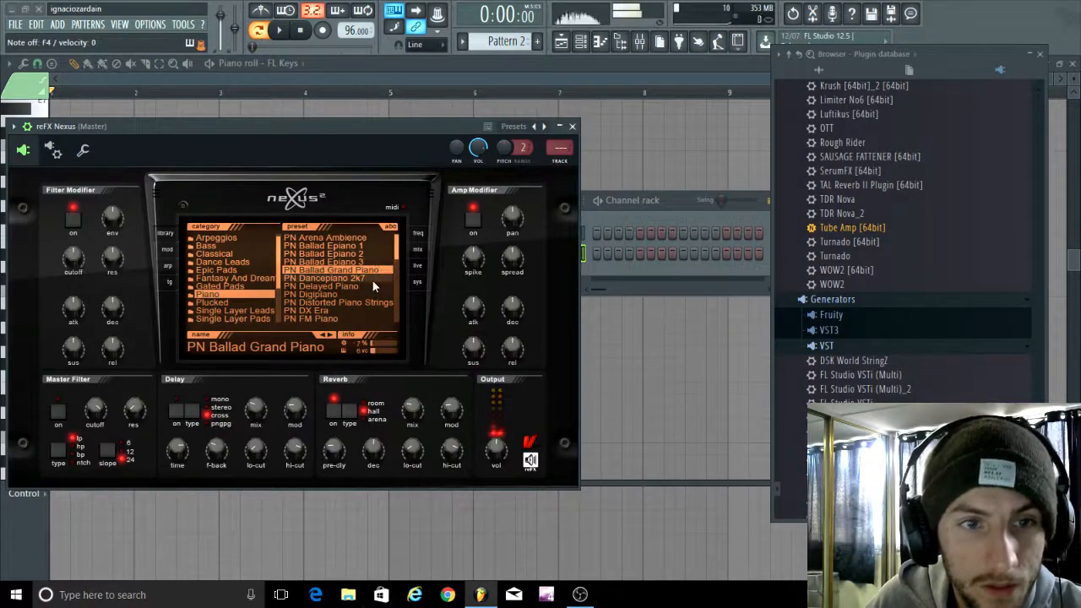
{"action": "scroll", "coordinate": [397, 262], "scroll_direction": "down", "scroll_amount": 4}
{"action": "left_click", "coordinate": [368, 302]}
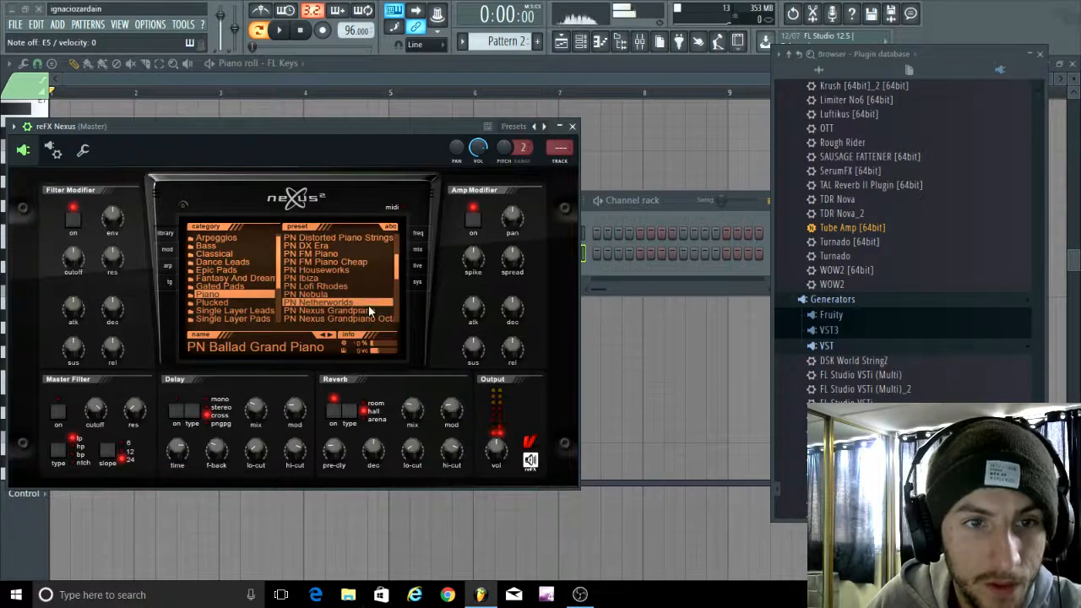
{"action": "left_click", "coordinate": [361, 311]}
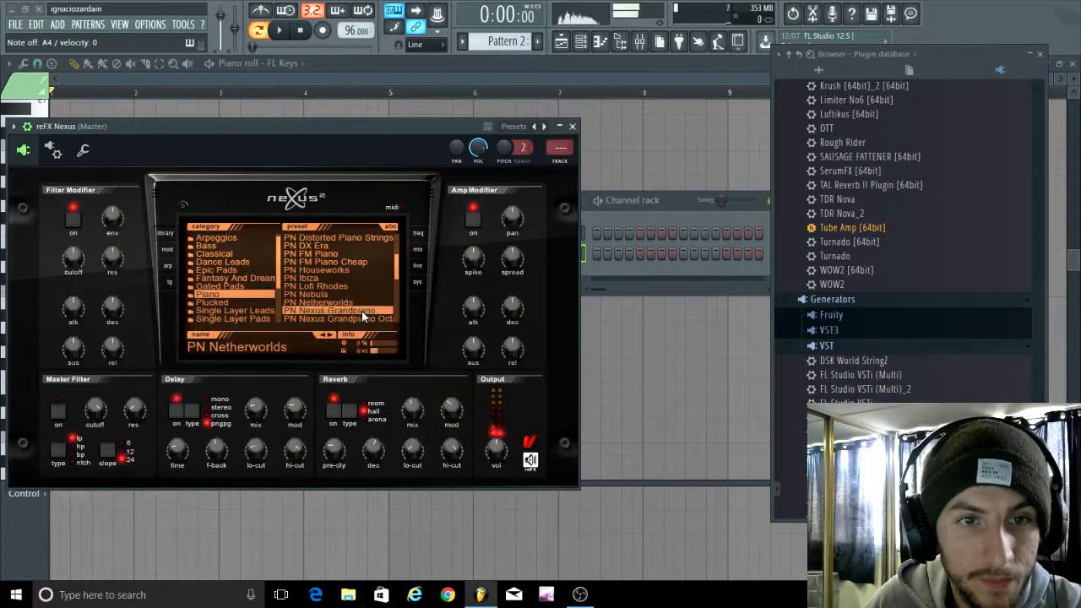
{"action": "scroll", "coordinate": [396, 263], "scroll_direction": "down", "scroll_amount": 2}
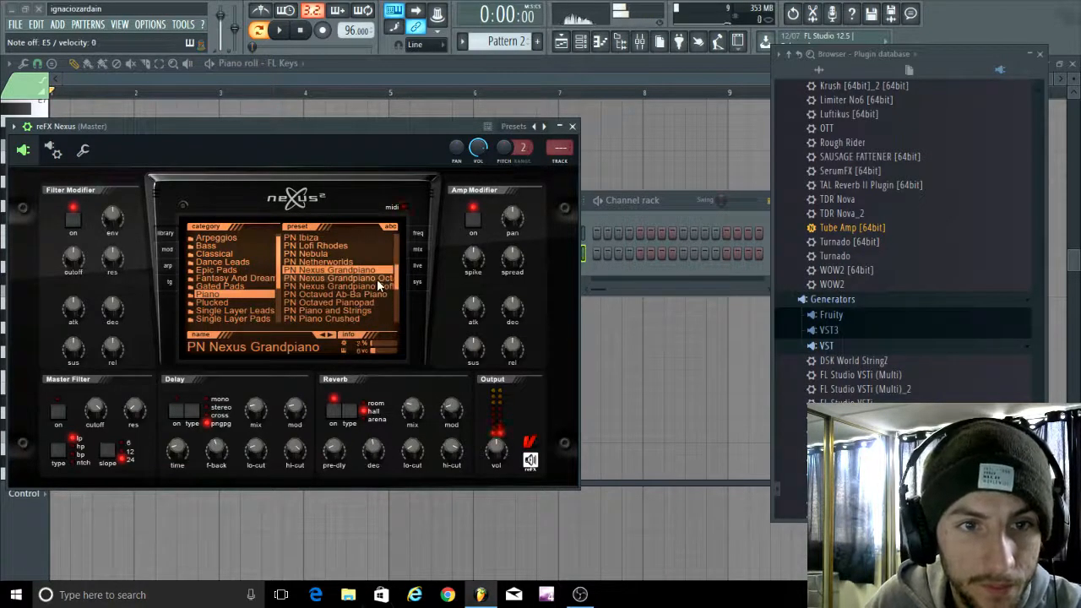
{"action": "left_click", "coordinate": [332, 412]}
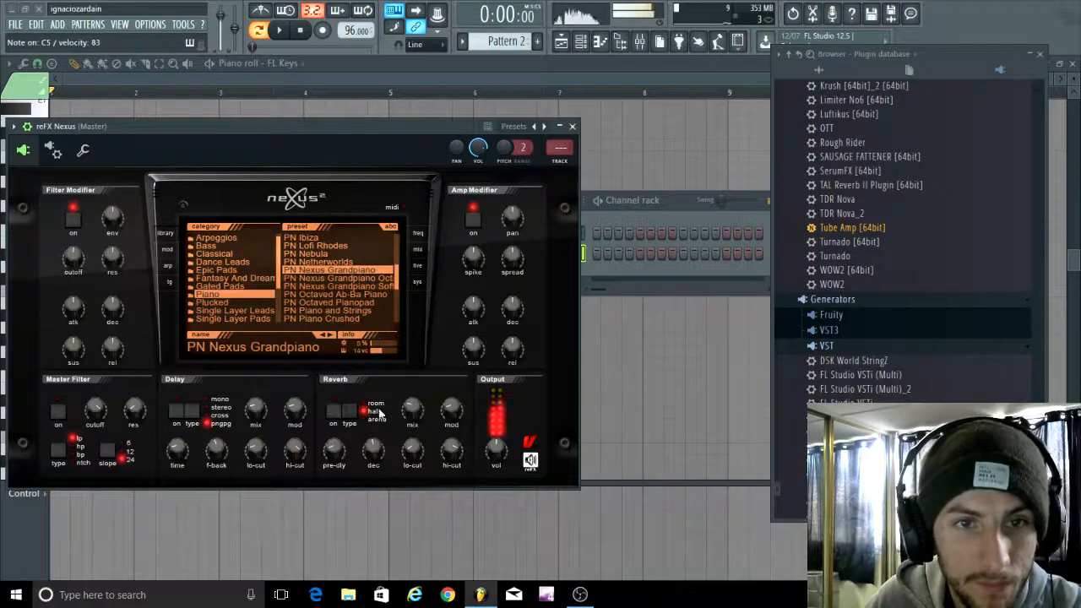
{"action": "left_click", "coordinate": [572, 126]}
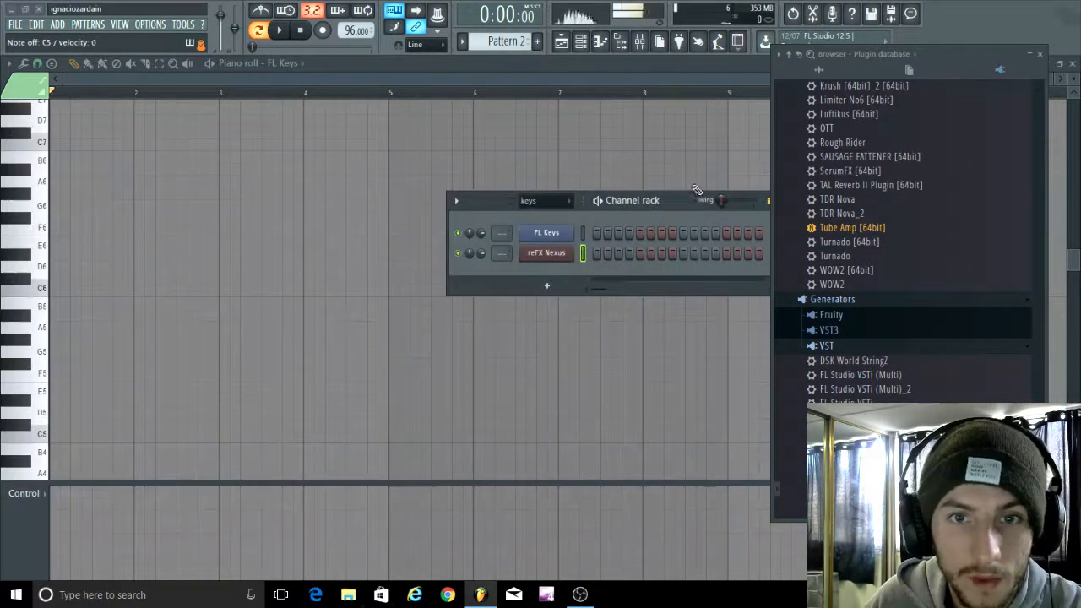
Step: Open the reFX Nexus channel's piano roll and bring the channel rack back into view
{"action": "right_click", "coordinate": [583, 253]}
{"action": "left_click", "coordinate": [603, 253]}
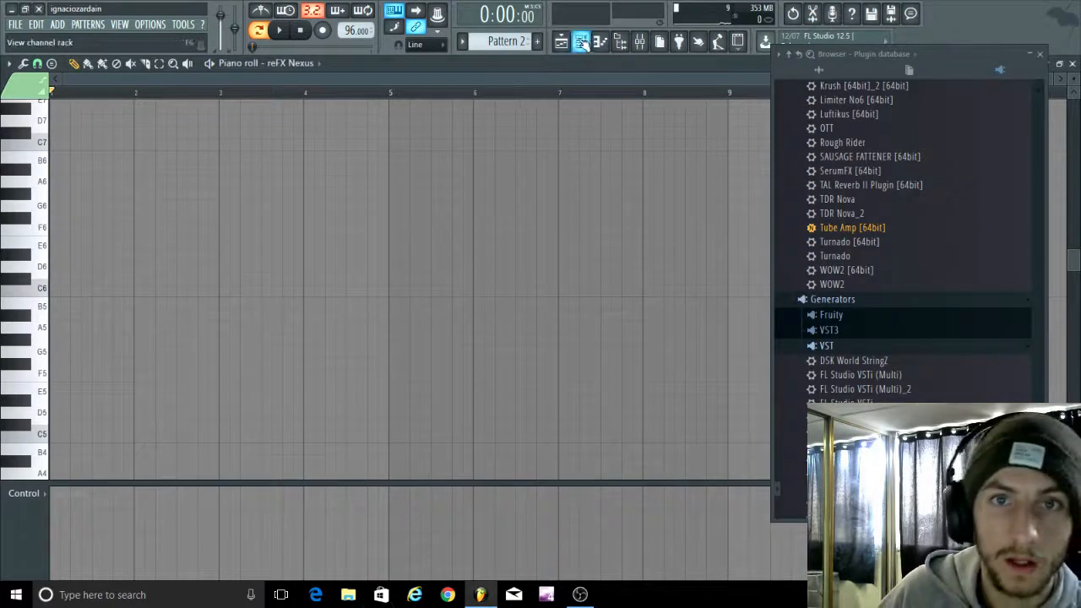
{"action": "left_click", "coordinate": [581, 41]}
Step: Rename the reFX Nexus channel as MAIN PIANO with a cyan colour, and close the plugin browser
{"action": "right_click", "coordinate": [558, 257]}
{"action": "left_click", "coordinate": [628, 271]}
{"action": "type", "text": "MAIN PIANO"}
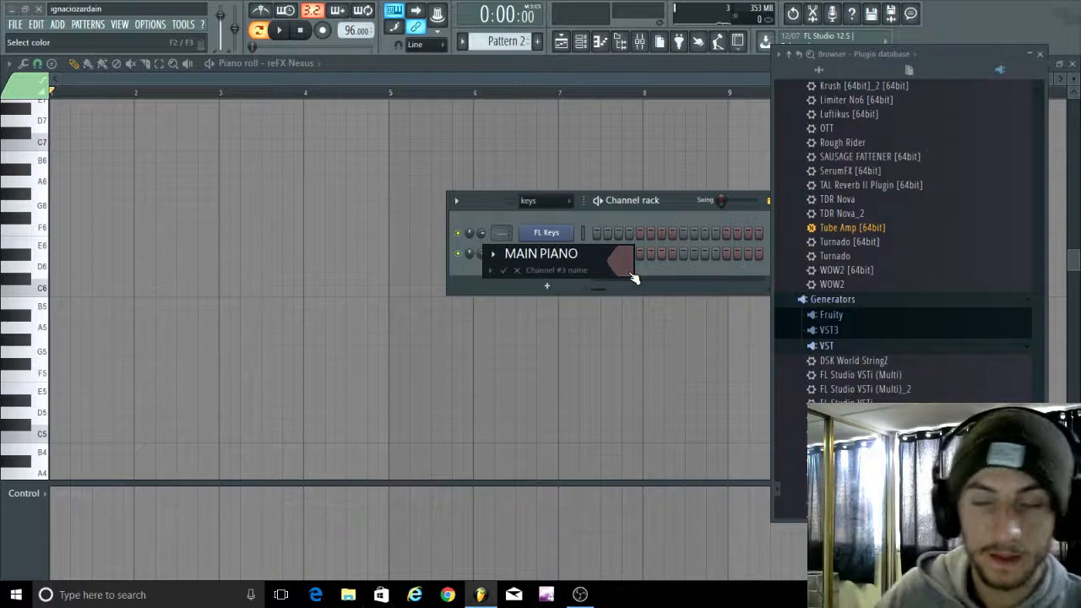
{"action": "left_click", "coordinate": [629, 272]}
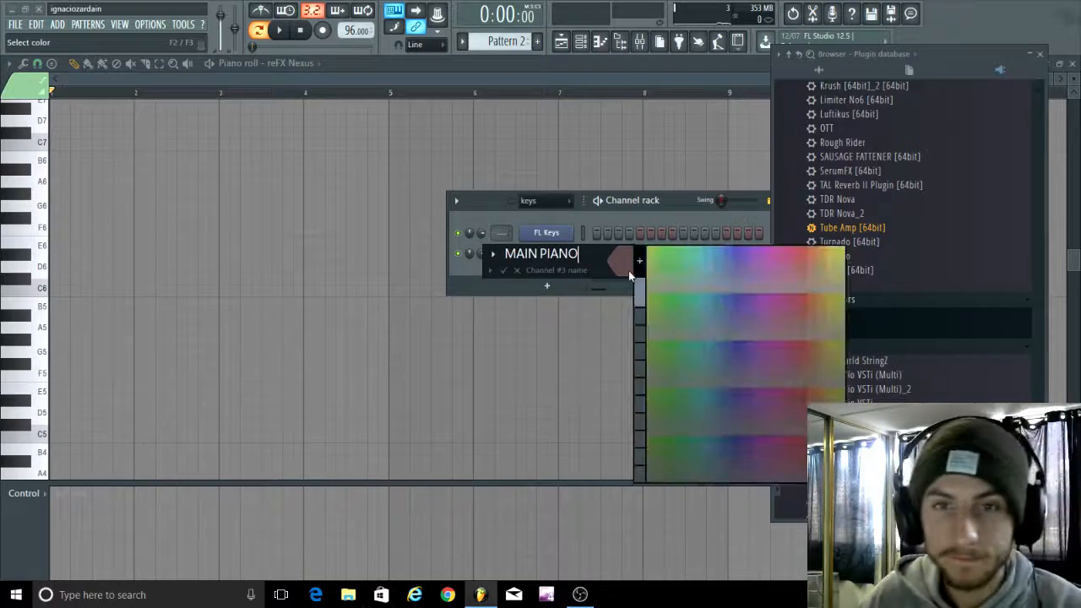
{"action": "left_click", "coordinate": [639, 260]}
{"action": "left_click", "coordinate": [472, 184]}
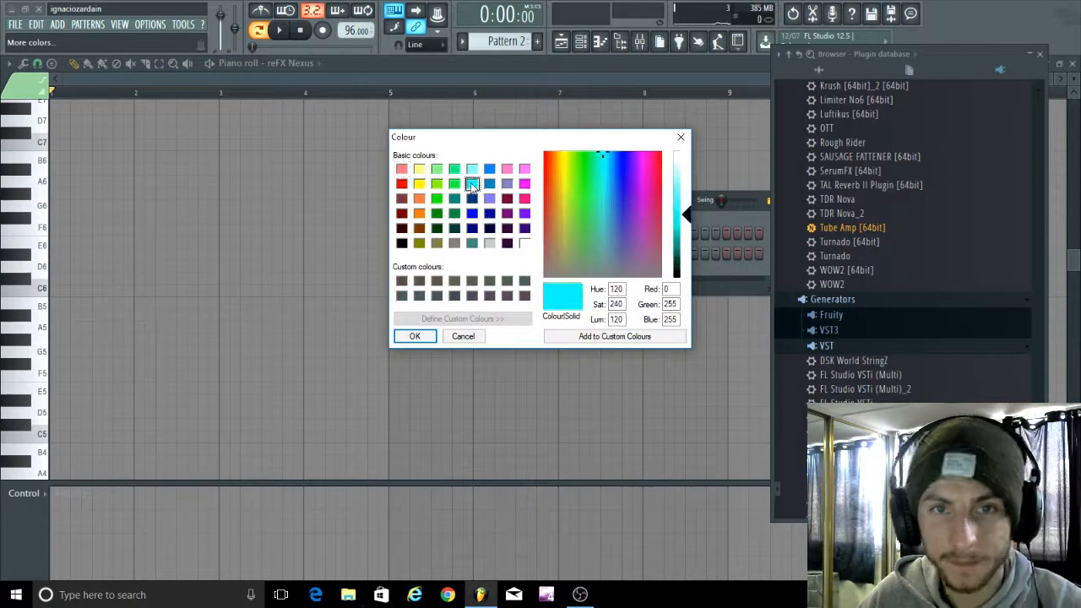
{"action": "key", "text": "Return"}
{"action": "key", "text": "Return"}
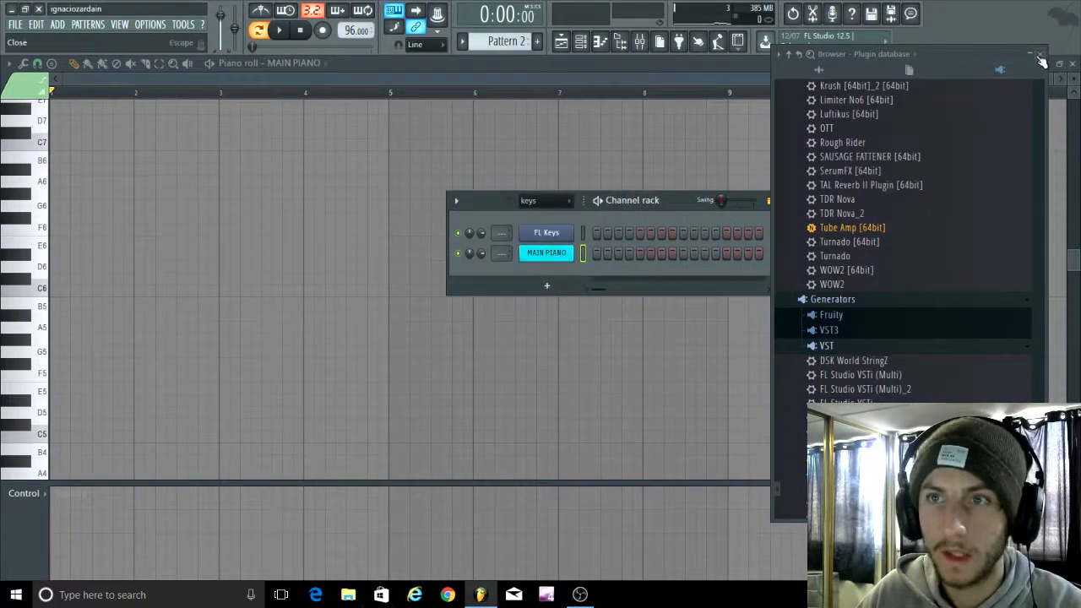
{"action": "left_click", "coordinate": [1040, 55]}
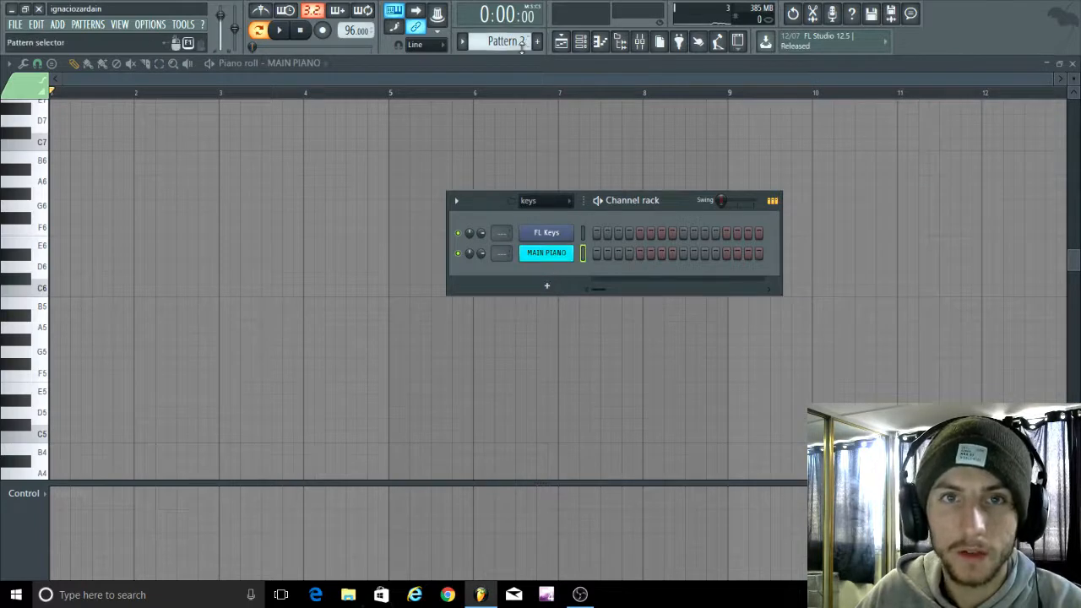
Step: Rename the FL Keys channel as "a melodic minor" and give it a green colour
{"action": "right_click", "coordinate": [556, 239]}
{"action": "left_click", "coordinate": [610, 249]}
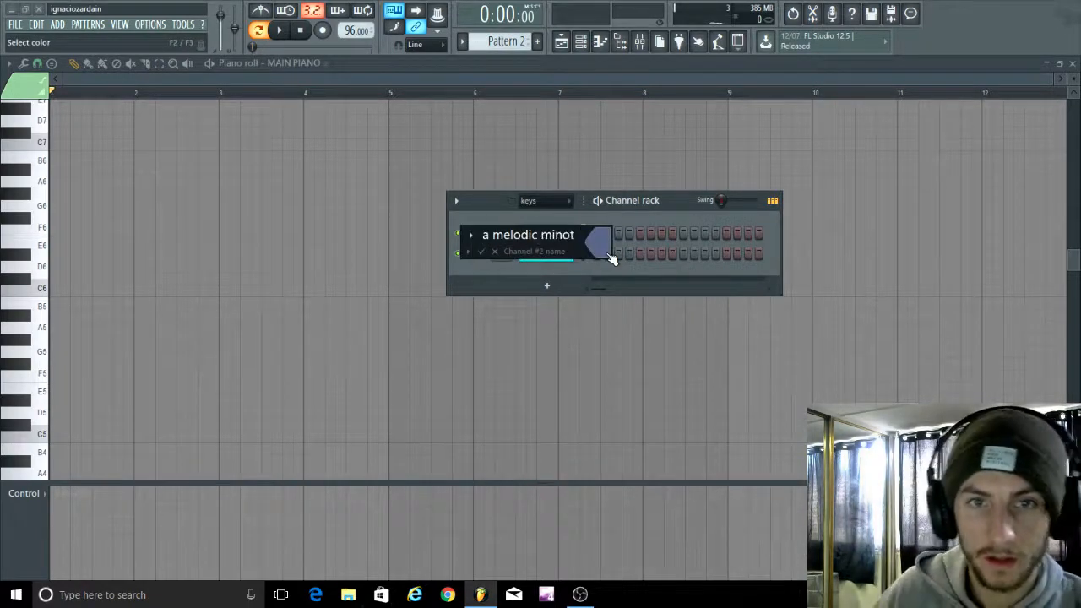
{"action": "type", "text": "a melodic minot"}
{"action": "key", "text": "BackSpace"}
{"action": "type", "text": "r"}
{"action": "left_click", "coordinate": [606, 244]}
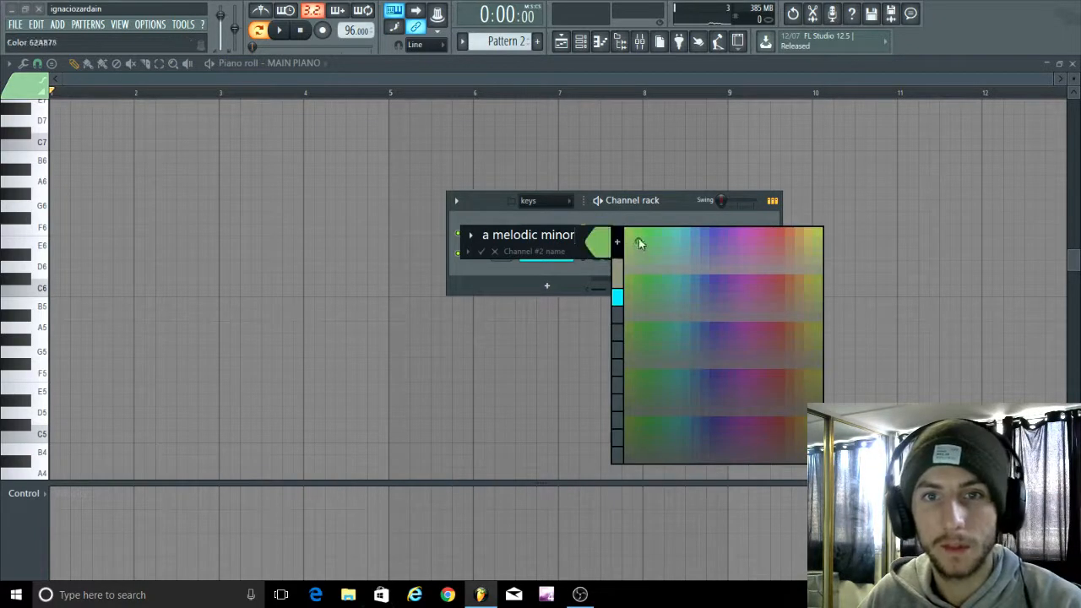
{"action": "left_click", "coordinate": [631, 236]}
{"action": "key", "text": "Return"}
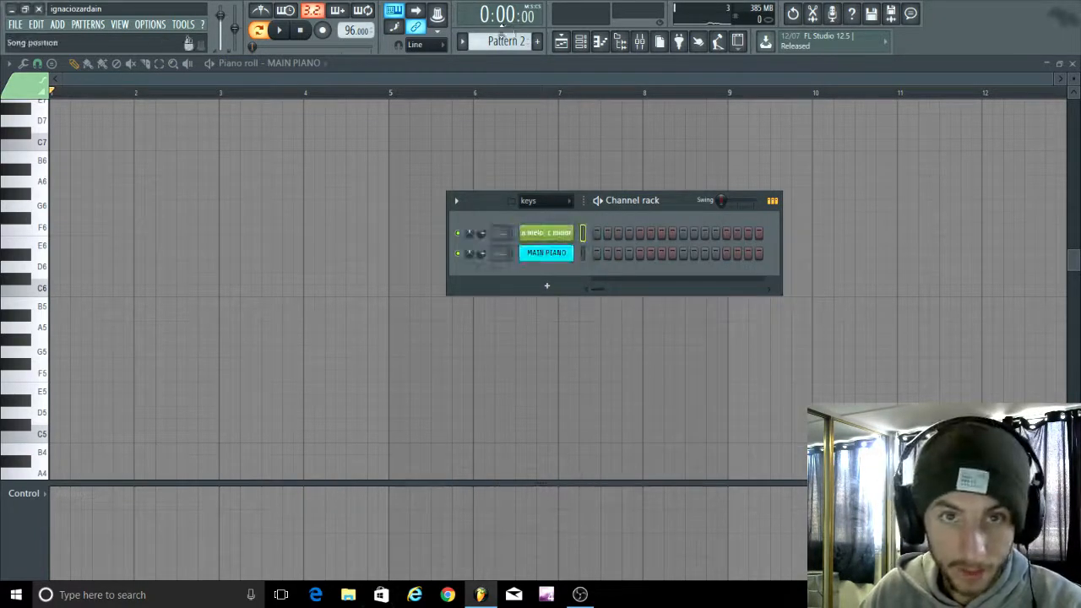
Step: Copy the notes of the a melodic minor channel from its own pattern and paste them into that channel in Pattern 2
{"action": "scroll", "coordinate": [500, 40], "scroll_direction": "up", "scroll_amount": 1}
{"action": "right_click", "coordinate": [534, 235]}
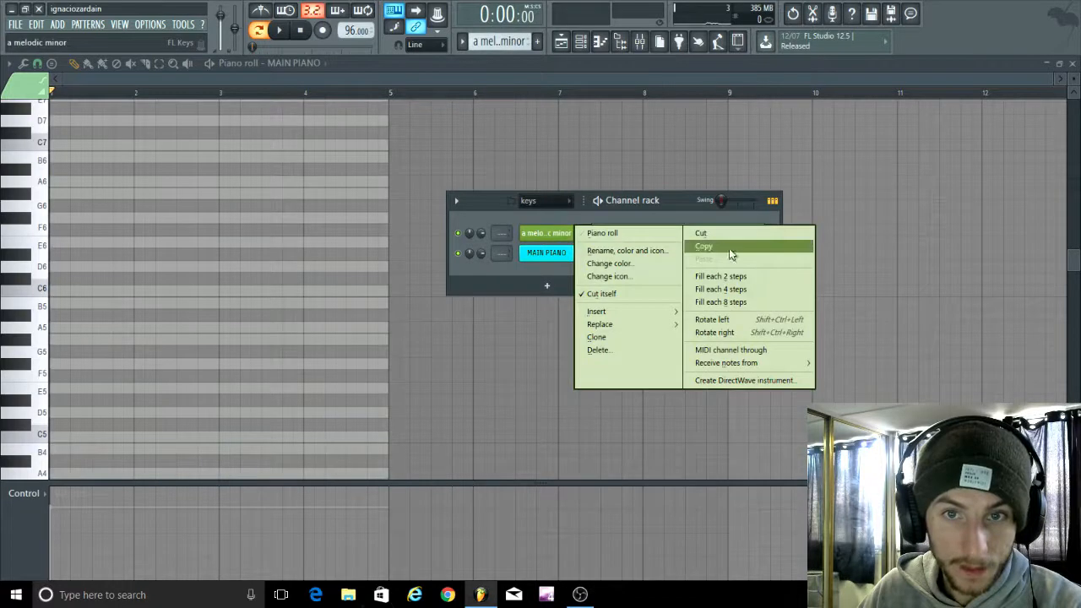
{"action": "left_click", "coordinate": [714, 247]}
{"action": "scroll", "coordinate": [507, 42], "scroll_direction": "down", "scroll_amount": 1}
{"action": "right_click", "coordinate": [553, 232]}
{"action": "mouse_move", "coordinate": [595, 276]}
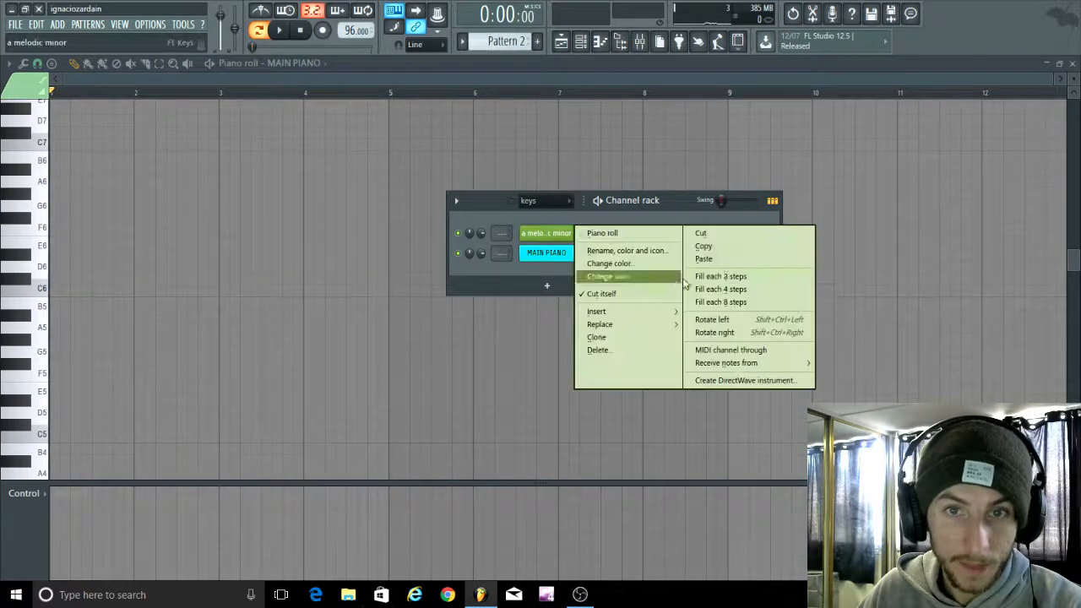
{"action": "left_click", "coordinate": [730, 260]}
Step: Rename Pattern 2 as MAIN PIANO
{"action": "left_click", "coordinate": [485, 42]}
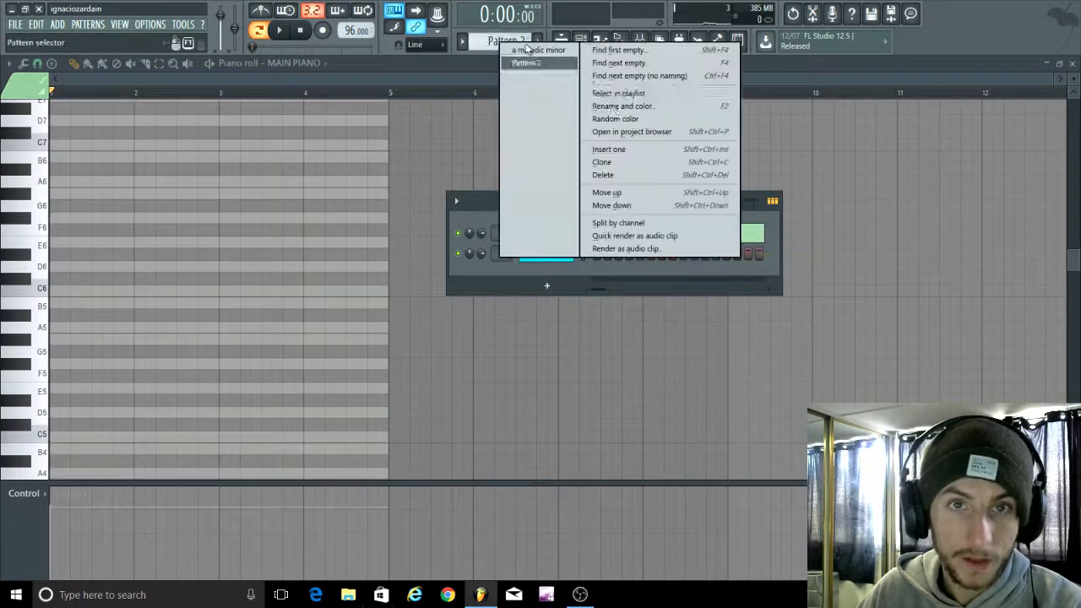
{"action": "left_click", "coordinate": [615, 107]}
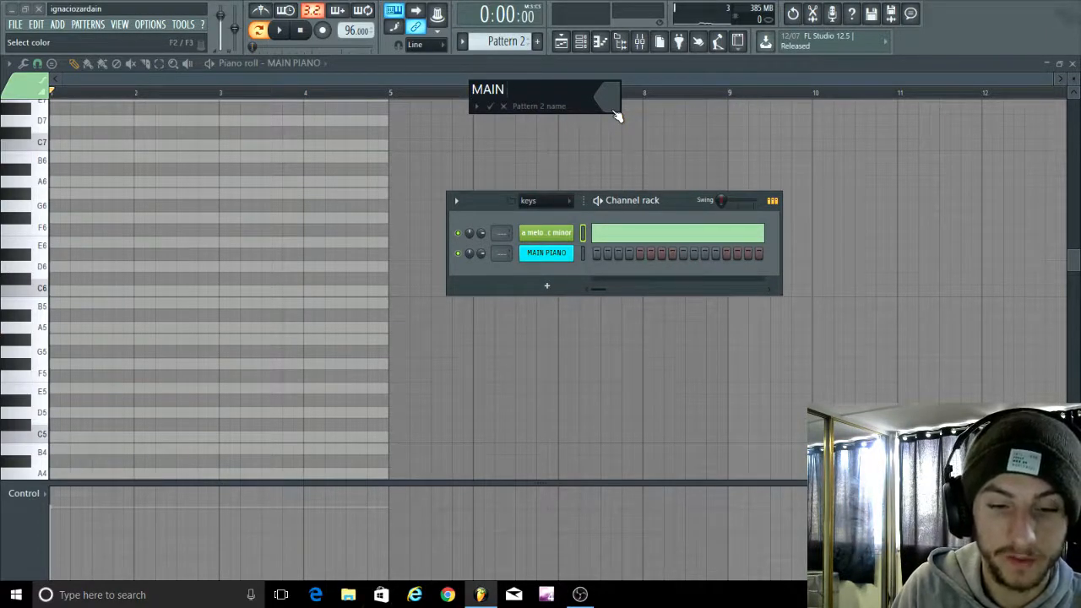
{"action": "type", "text": "MAIN PIANO"}
{"action": "key", "text": "Return"}
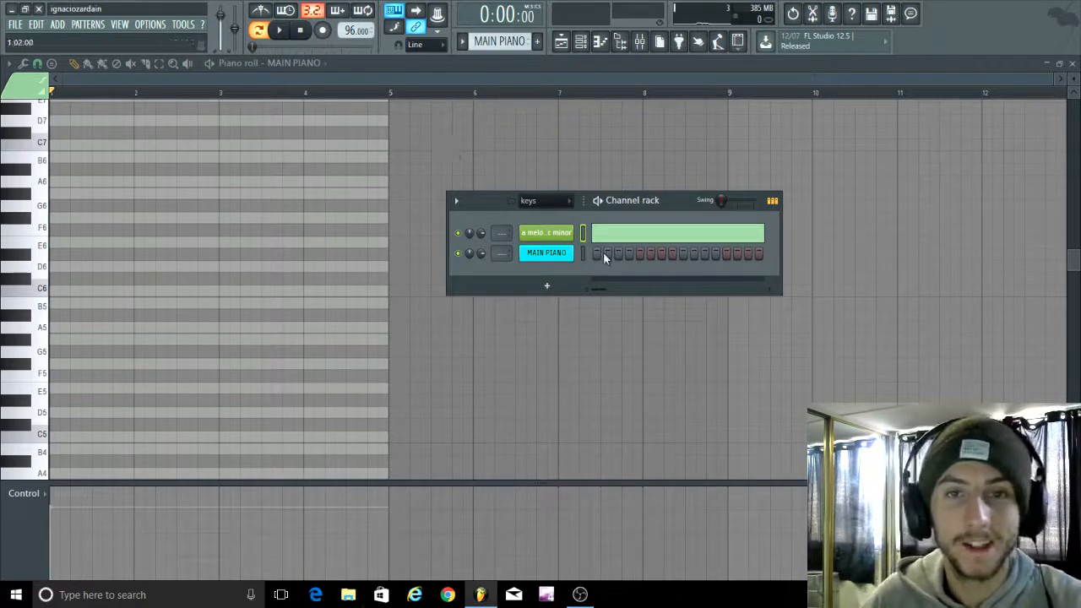
Step: Open the MAIN PIANO channel's piano roll and audition the A notes in different octaves on its keyboard
{"action": "right_click", "coordinate": [550, 259]}
{"action": "left_click", "coordinate": [33, 317]}
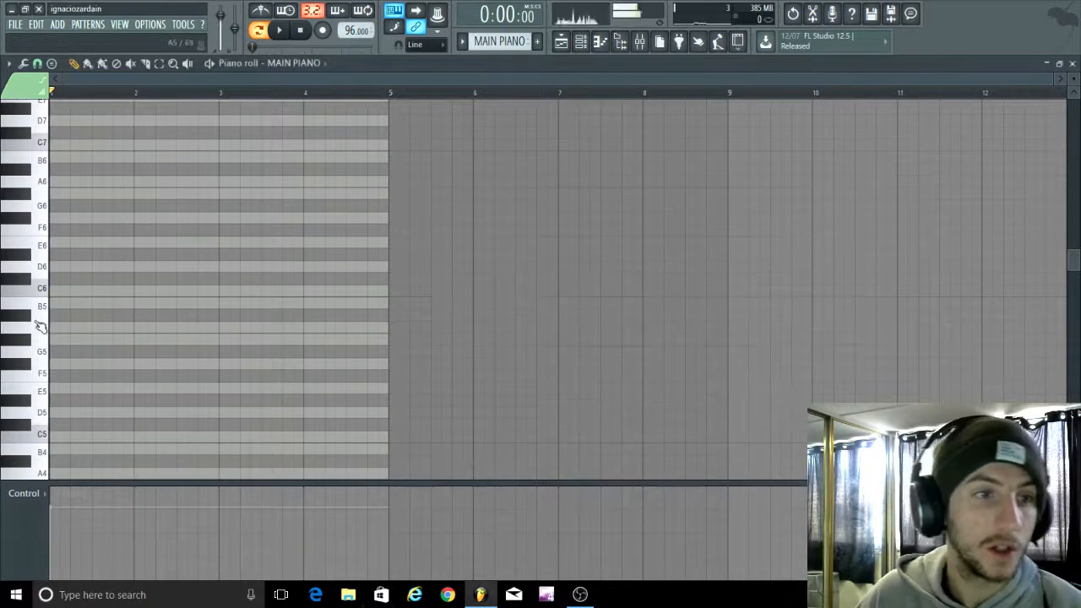
{"action": "scroll", "coordinate": [34, 314], "scroll_direction": "down", "scroll_amount": 5}
{"action": "scroll", "coordinate": [2, 274], "scroll_direction": "up", "scroll_amount": 5}
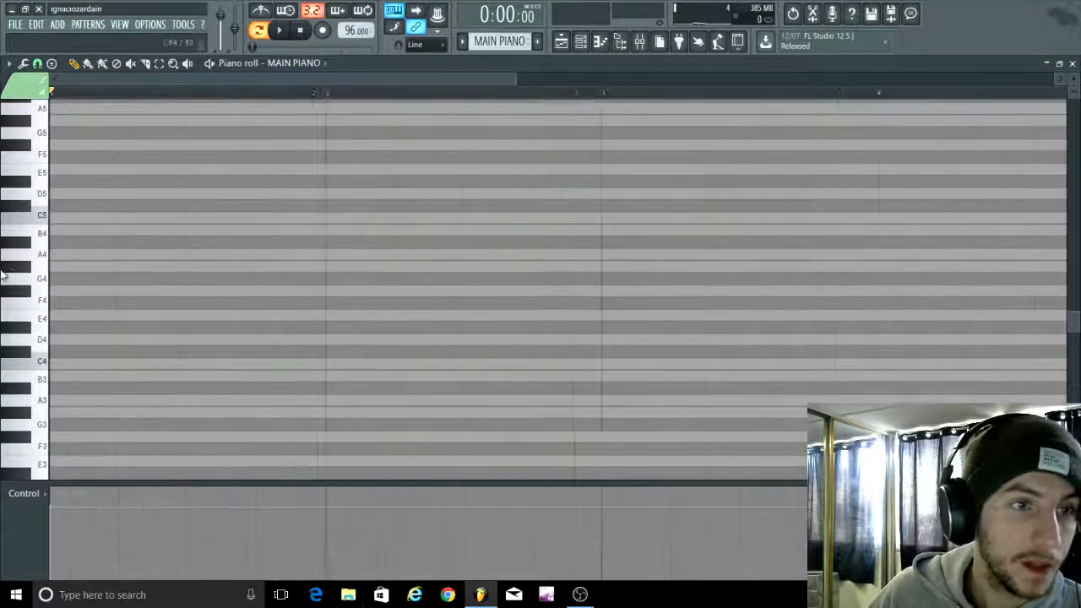
{"action": "scroll", "coordinate": [5, 275], "scroll_direction": "down", "scroll_amount": 3}
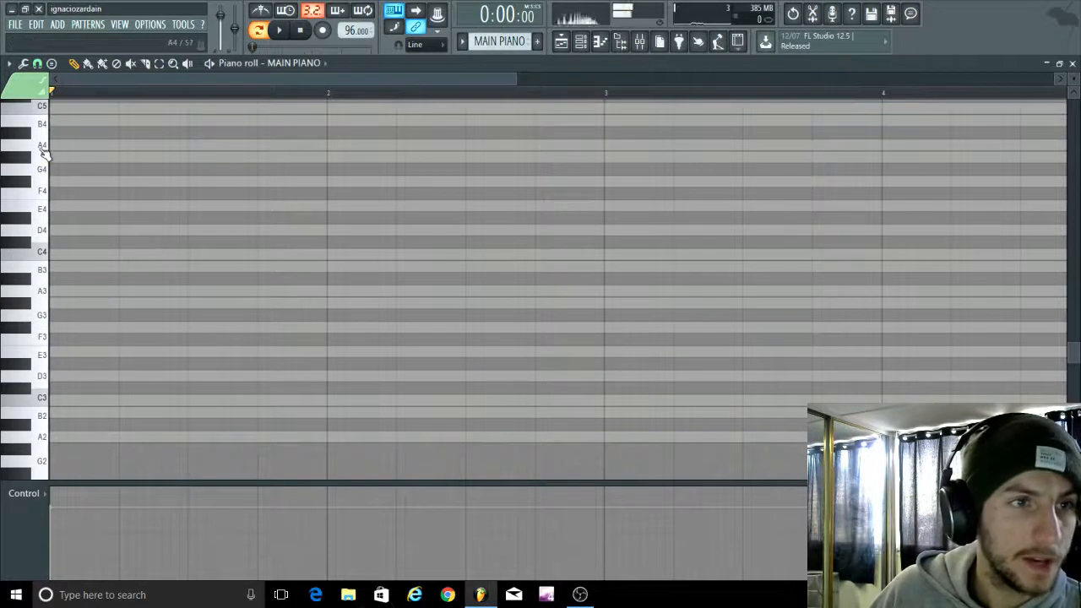
{"action": "left_click", "coordinate": [44, 145]}
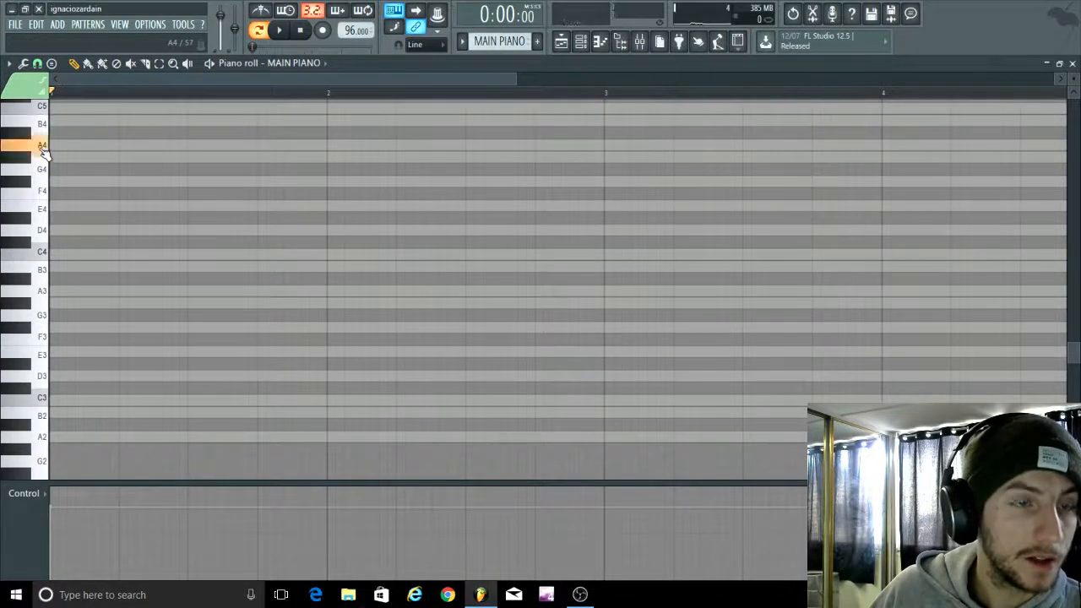
{"action": "left_click", "coordinate": [45, 440]}
{"action": "left_click", "coordinate": [26, 318]}
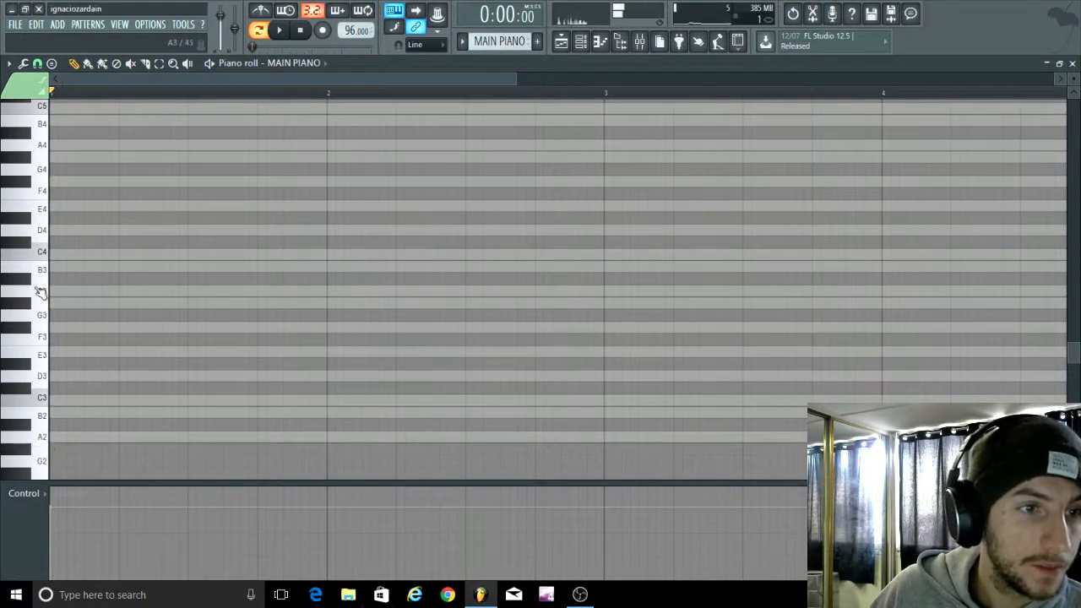
{"action": "left_click", "coordinate": [36, 291]}
Step: Draw an A3 note at the start of the MAIN PIANO piano roll and set its length to one bar
{"action": "left_click", "coordinate": [74, 296]}
{"action": "scroll", "coordinate": [731, 314], "scroll_direction": "down", "scroll_amount": 3}
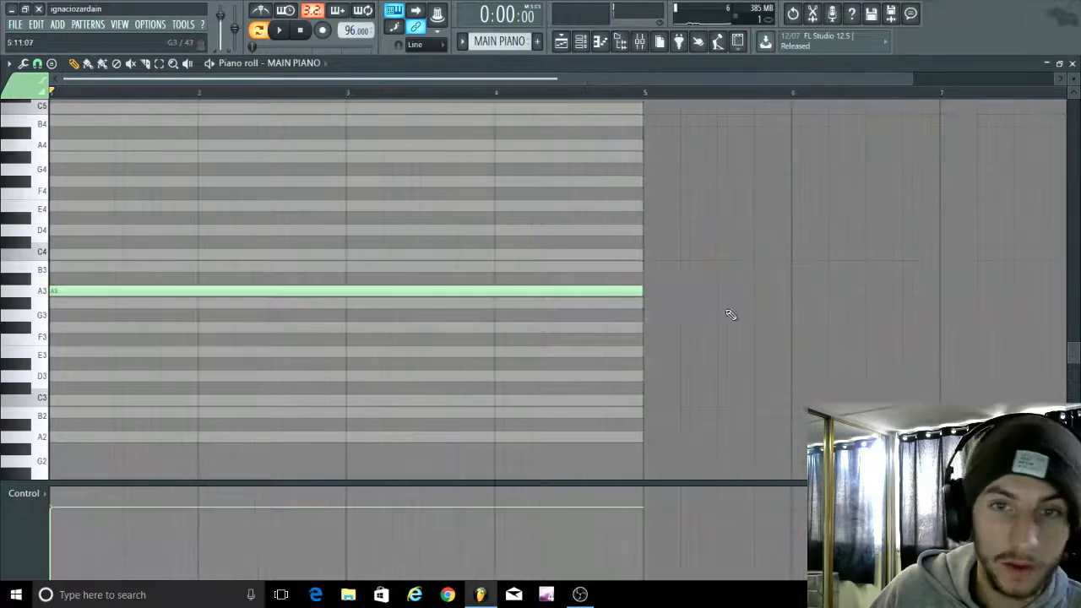
{"action": "mouse_move", "coordinate": [642, 290]}
{"action": "left_mouse_down"}
{"action": "mouse_move", "coordinate": [4, 267]}
{"action": "mouse_move", "coordinate": [172, 293]}
{"action": "left_mouse_up"}
{"action": "scroll", "coordinate": [4, 301], "scroll_direction": "up", "scroll_amount": 3}
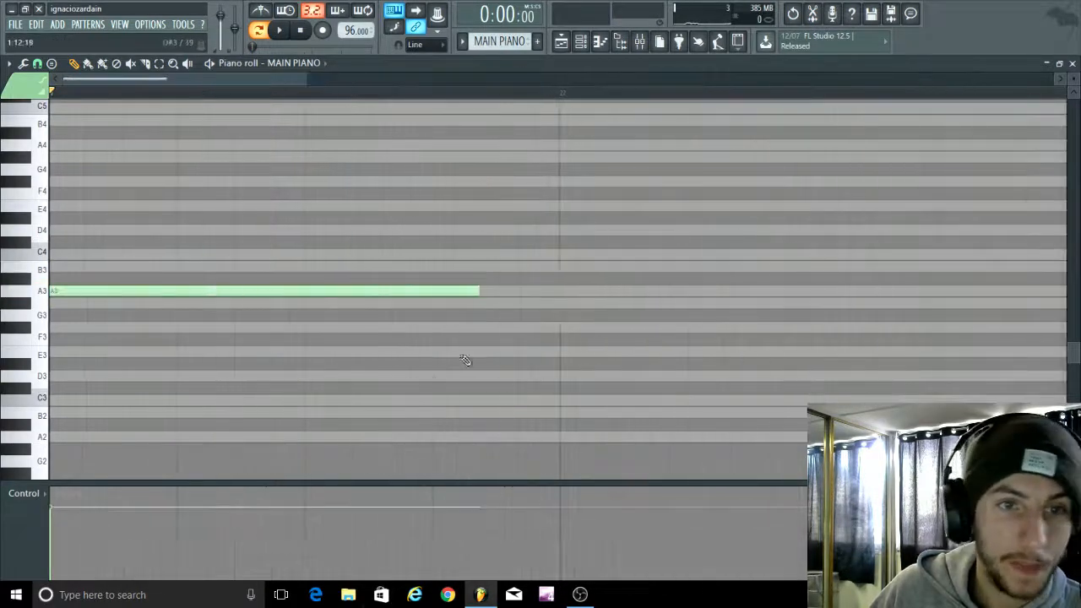
{"action": "left_click_drag", "start_coordinate": [484, 292], "coordinate": [558, 302]}
{"action": "scroll", "coordinate": [570, 329], "scroll_direction": "up", "scroll_amount": 2}
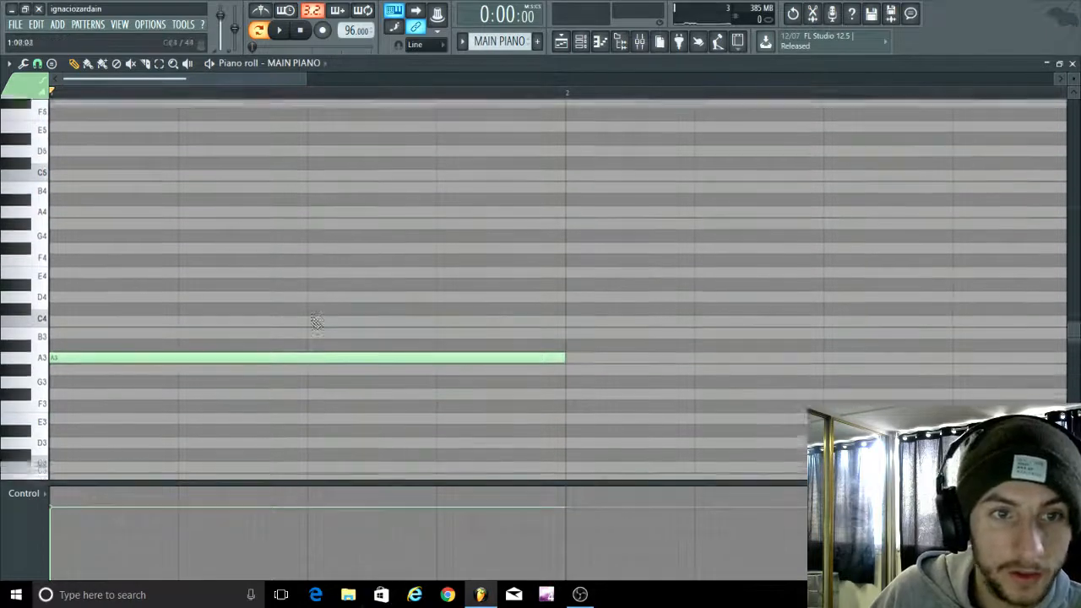
Step: Mute the a melodic minor channel and play the MAIN PIANO note on its own in the piano roll
{"action": "key", "text": "space"}
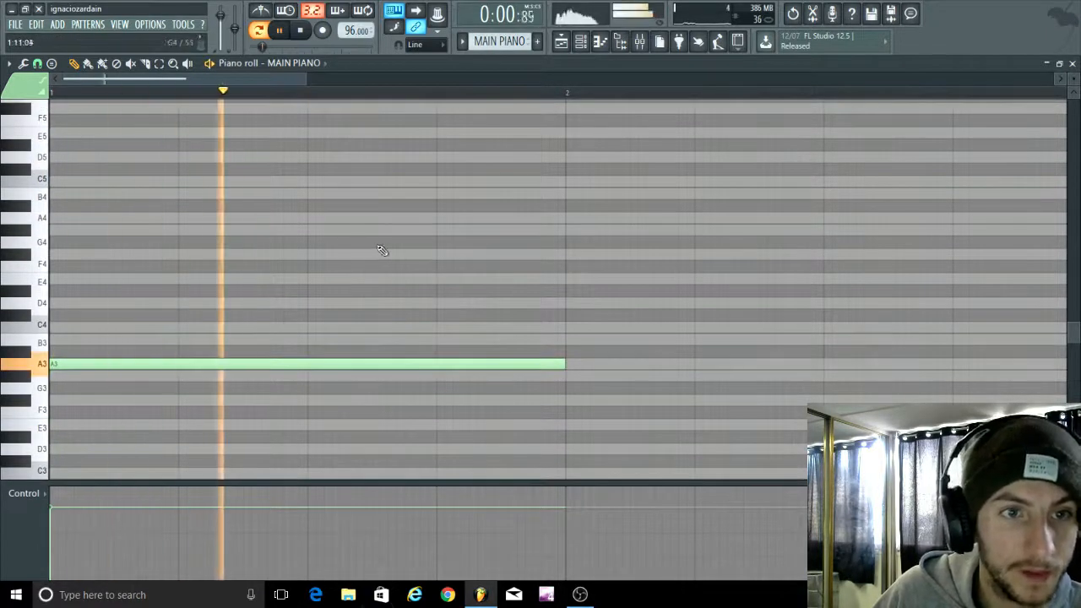
{"action": "key", "text": "space"}
{"action": "left_click", "coordinate": [599, 42]}
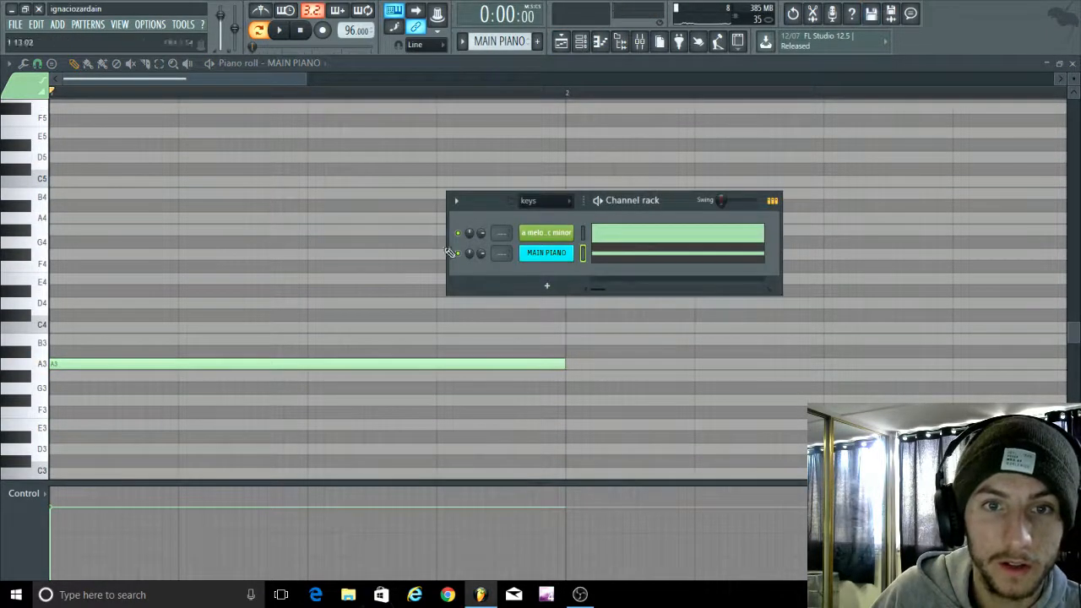
{"action": "left_click", "coordinate": [613, 261]}
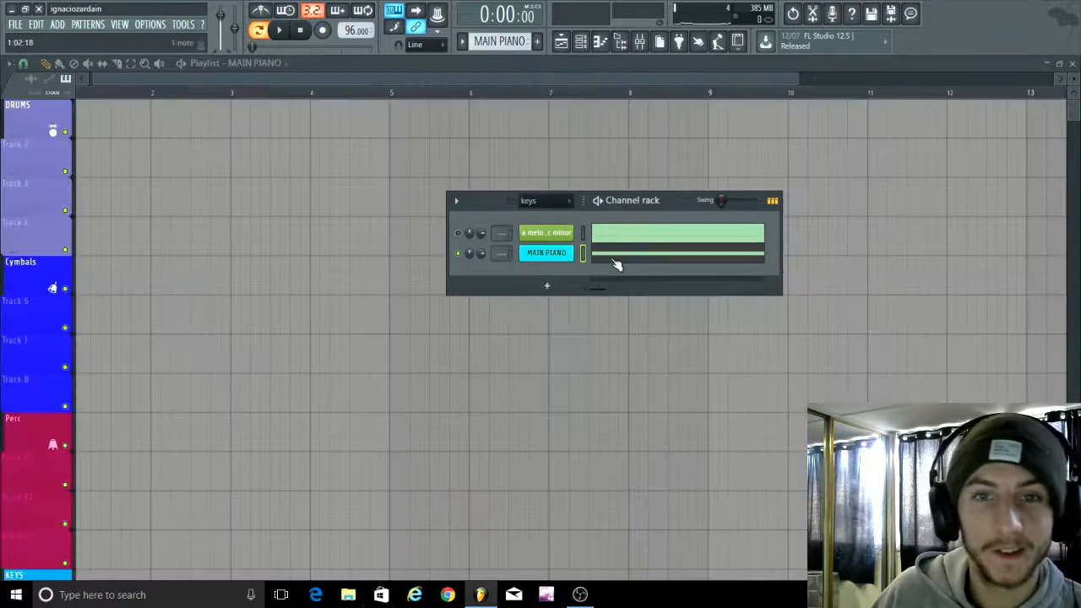
{"action": "left_click", "coordinate": [596, 255]}
{"action": "key", "text": "space"}
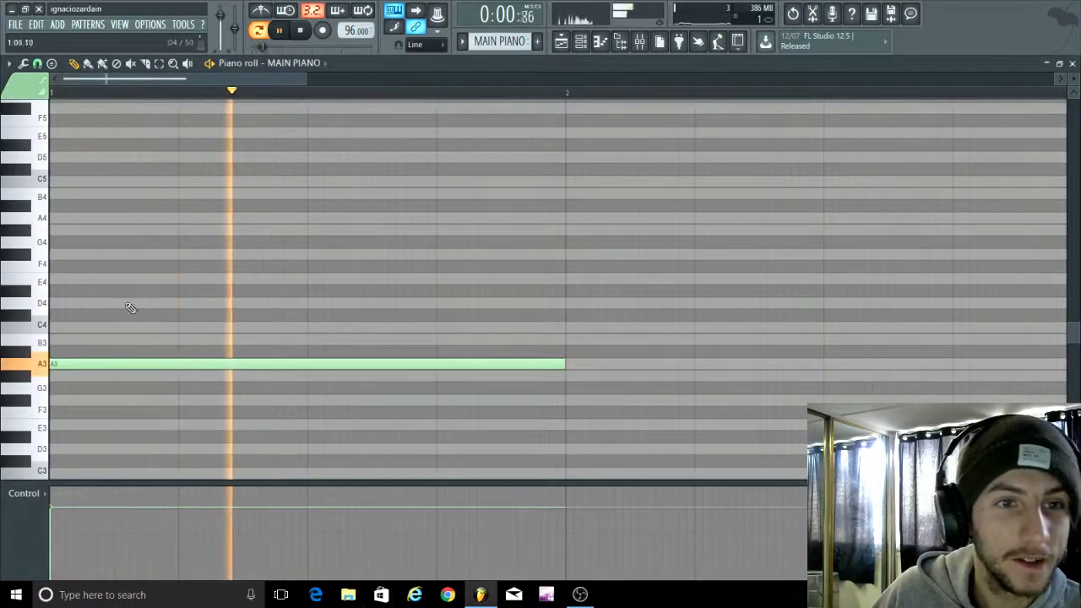
{"action": "key", "text": "space"}
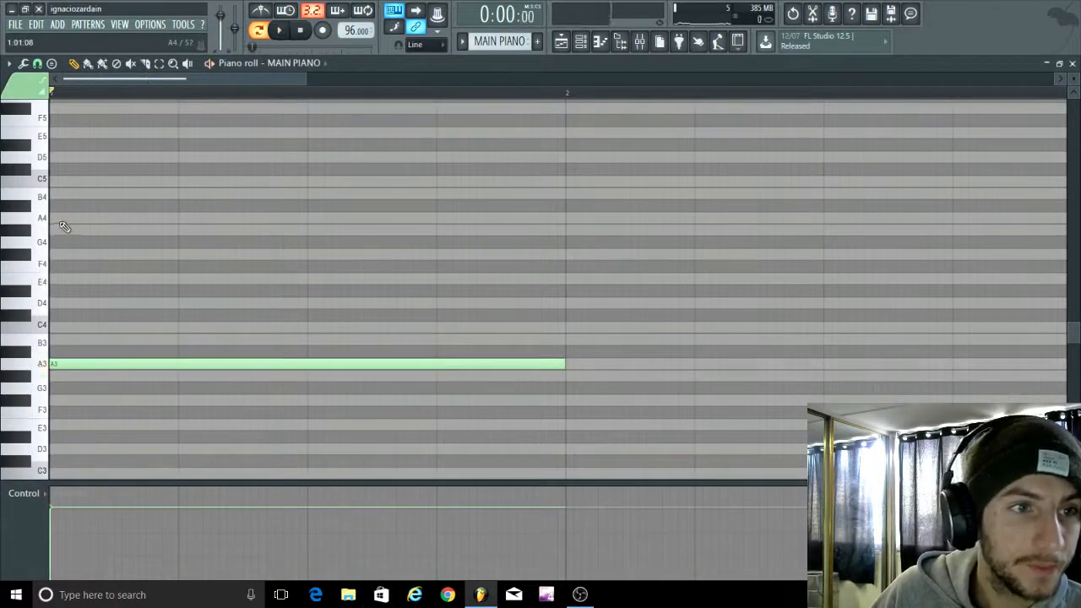
Step: Add one-bar A4 and A5 notes above the A3 note in bar 1 and play them together
{"action": "left_click", "coordinate": [64, 224]}
{"action": "scroll", "coordinate": [64, 223], "scroll_direction": "up", "scroll_amount": 4}
{"action": "left_click", "coordinate": [68, 181]}
{"action": "key", "text": "space"}
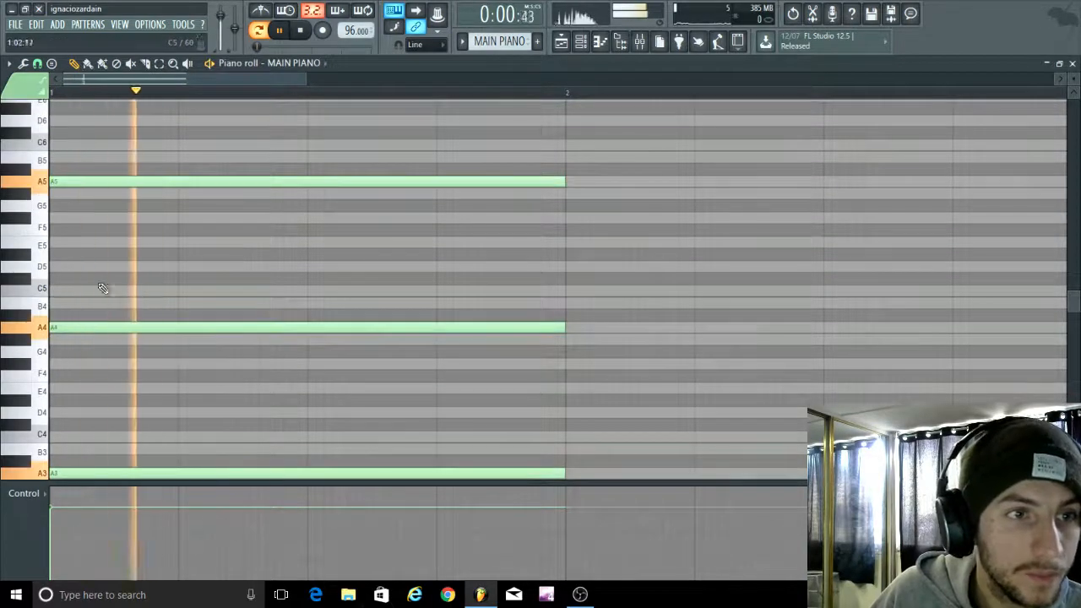
Step: Try a D5 note and a C4 note against the A octaves in bar 1, deleting each one after listening
{"action": "left_click", "coordinate": [87, 267]}
{"action": "key", "text": "space"}
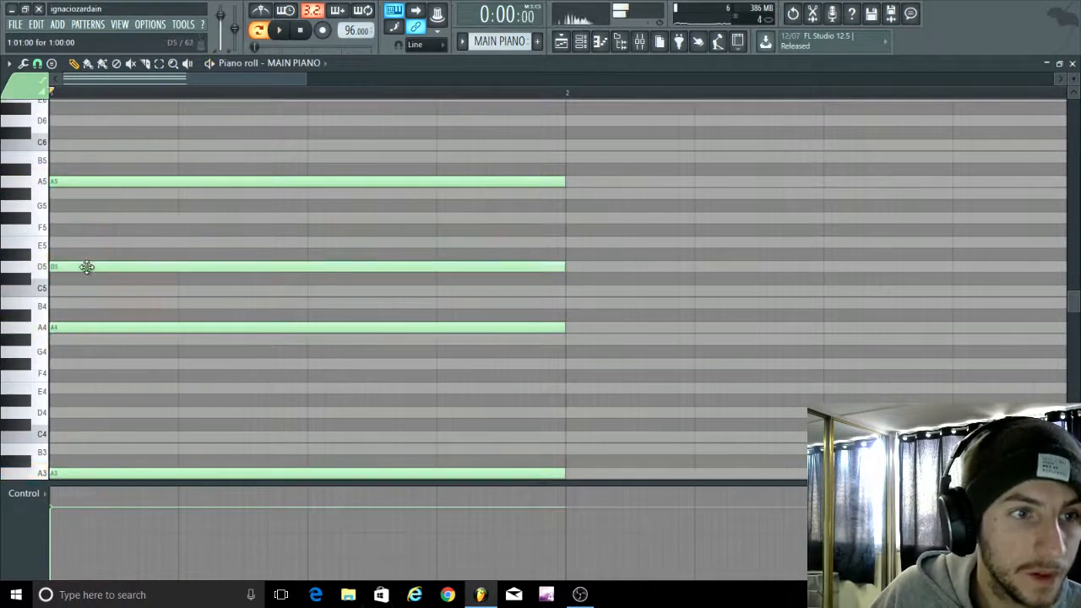
{"action": "right_click", "coordinate": [87, 266]}
{"action": "key", "text": "space"}
{"action": "scroll", "coordinate": [102, 300], "scroll_direction": "down", "scroll_amount": 3}
{"action": "key", "text": "space"}
{"action": "key", "text": "space"}
{"action": "key", "text": "space"}
{"action": "left_click", "coordinate": [63, 326]}
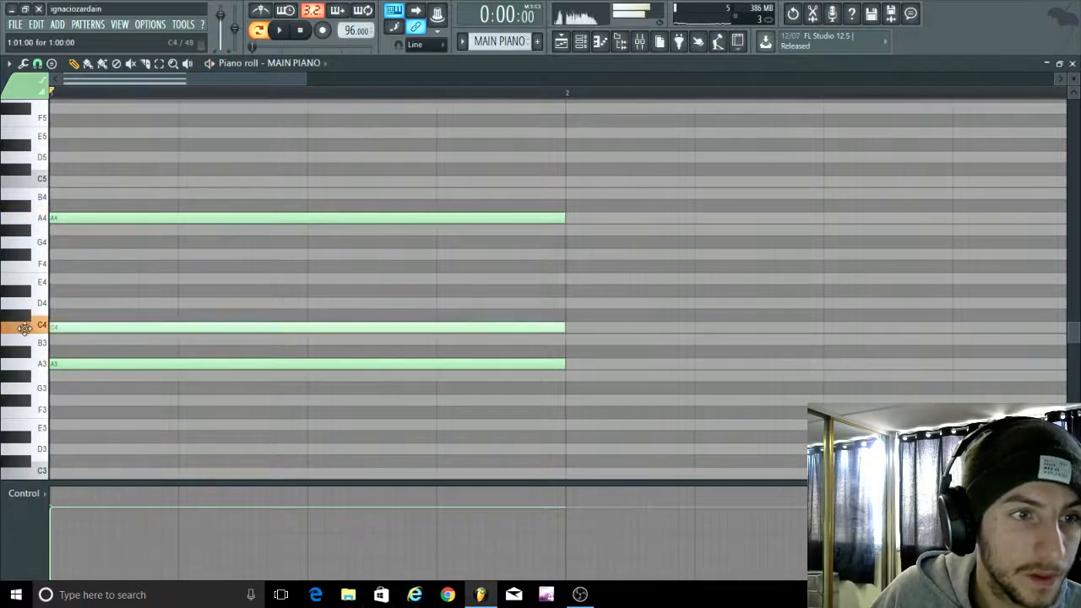
{"action": "key", "text": "space"}
{"action": "key", "text": "space"}
{"action": "right_click", "coordinate": [78, 328]}
Step: Add one-bar C5 and E5 notes to the A octaves in bar 1 and play back the chord
{"action": "scroll", "coordinate": [68, 312], "scroll_direction": "up", "scroll_amount": 3}
{"action": "key", "text": "space"}
{"action": "key", "text": "space"}
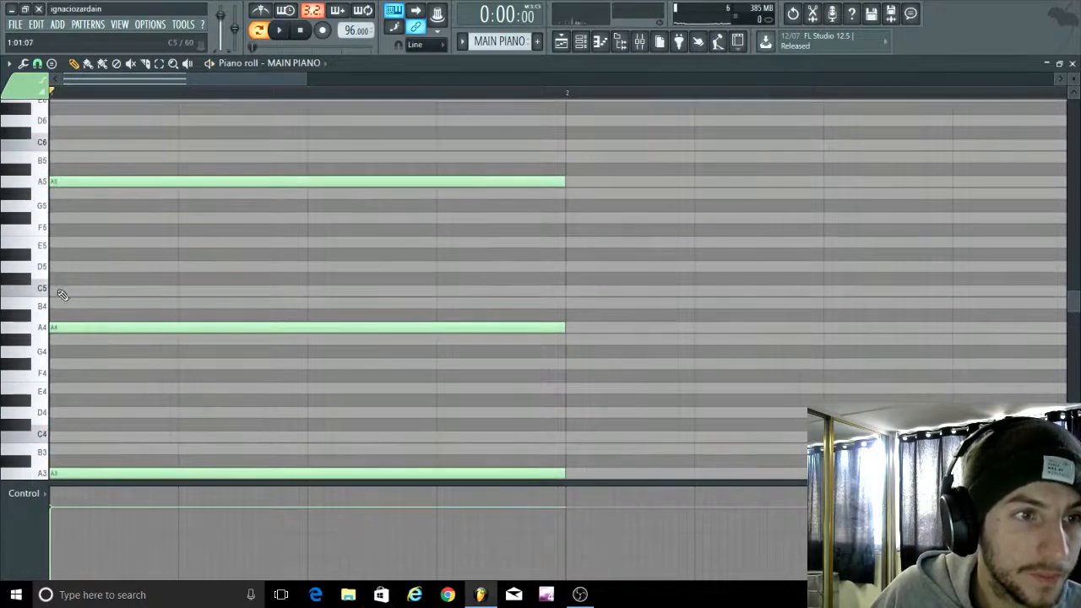
{"action": "left_click", "coordinate": [62, 291]}
{"action": "key", "text": "space"}
{"action": "left_click", "coordinate": [85, 243]}
{"action": "key", "text": "space"}
{"action": "key", "text": "space"}
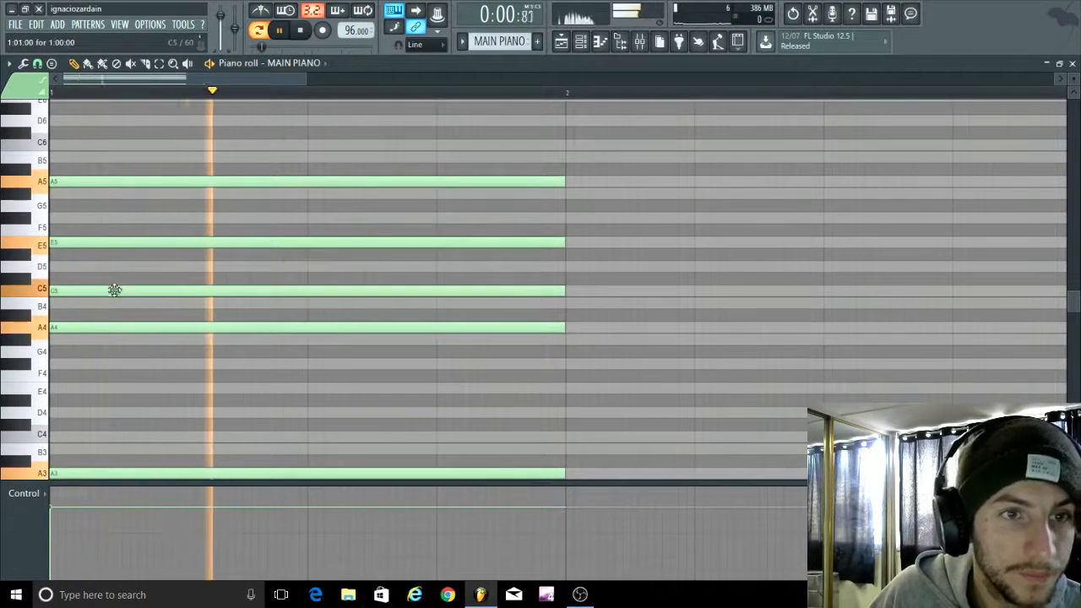
Step: Select all notes of the bar 1 chord, duplicate them into bar 2 and deselect the copy
{"action": "scroll", "coordinate": [115, 290], "scroll_direction": "down", "scroll_amount": 3}
{"action": "left_click", "coordinate": [159, 64]}
{"action": "key", "text": "space"}
{"action": "scroll", "coordinate": [233, 370], "scroll_direction": "down", "scroll_amount": 5}
{"action": "left_click_drag", "start_coordinate": [229, 371], "coordinate": [71, 120]}
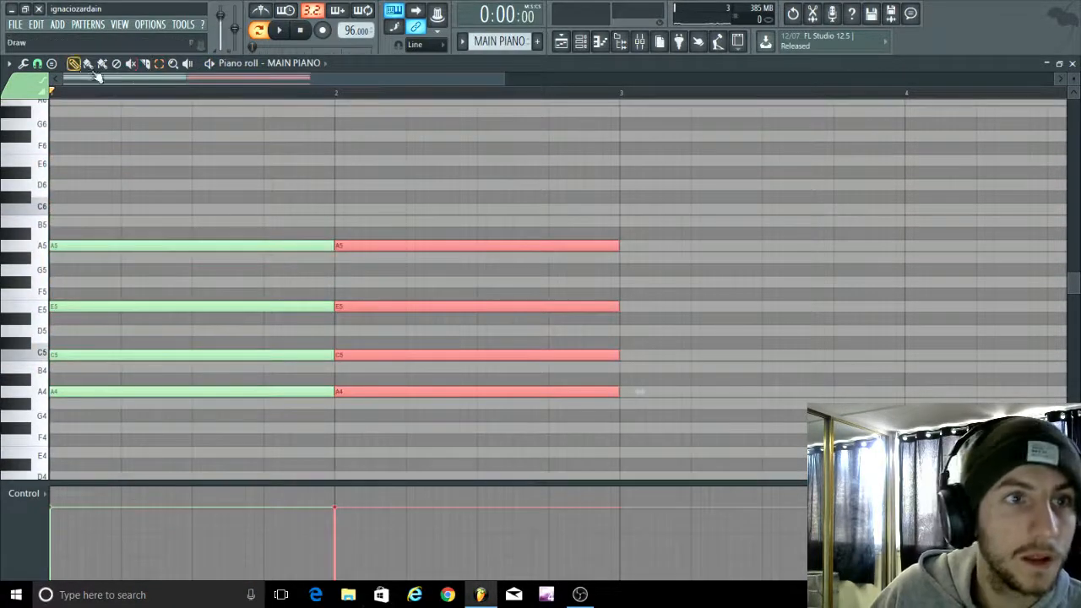
{"action": "scroll", "coordinate": [253, 279], "scroll_direction": "down", "scroll_amount": 5}
{"action": "mouse_move", "coordinate": [350, 357]}
{"action": "left_mouse_down"}
{"action": "mouse_move", "coordinate": [355, 372]}
{"action": "mouse_move", "coordinate": [360, 352]}
{"action": "left_mouse_up"}
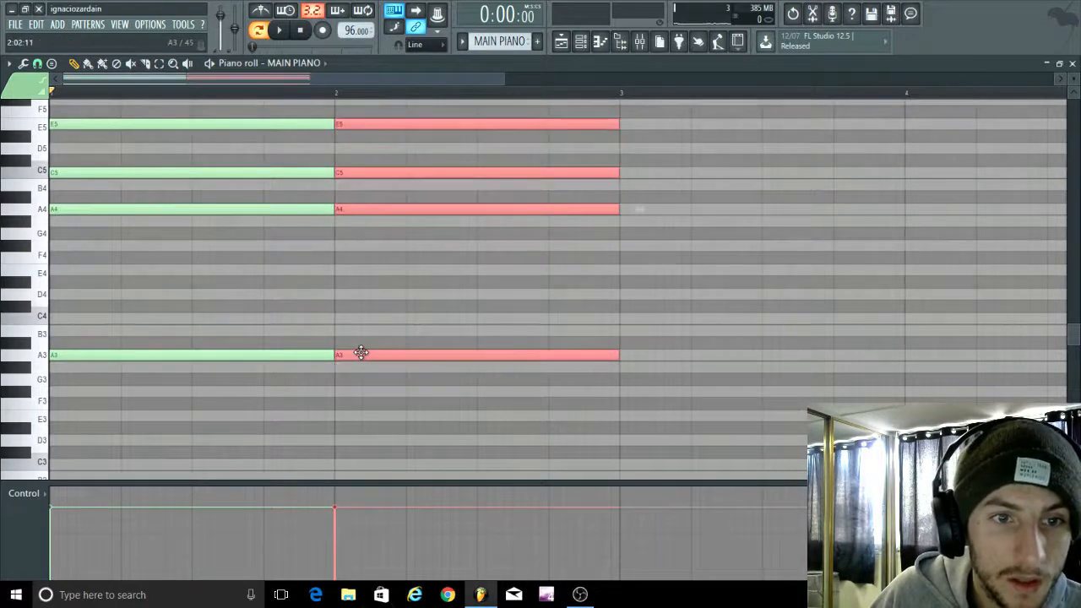
{"action": "left_click", "coordinate": [370, 336]}
Step: Lower the E5 note of the bar 2 chord to D5 and play back both chords
{"action": "scroll", "coordinate": [371, 321], "scroll_direction": "up", "scroll_amount": 3}
{"action": "key", "text": "space"}
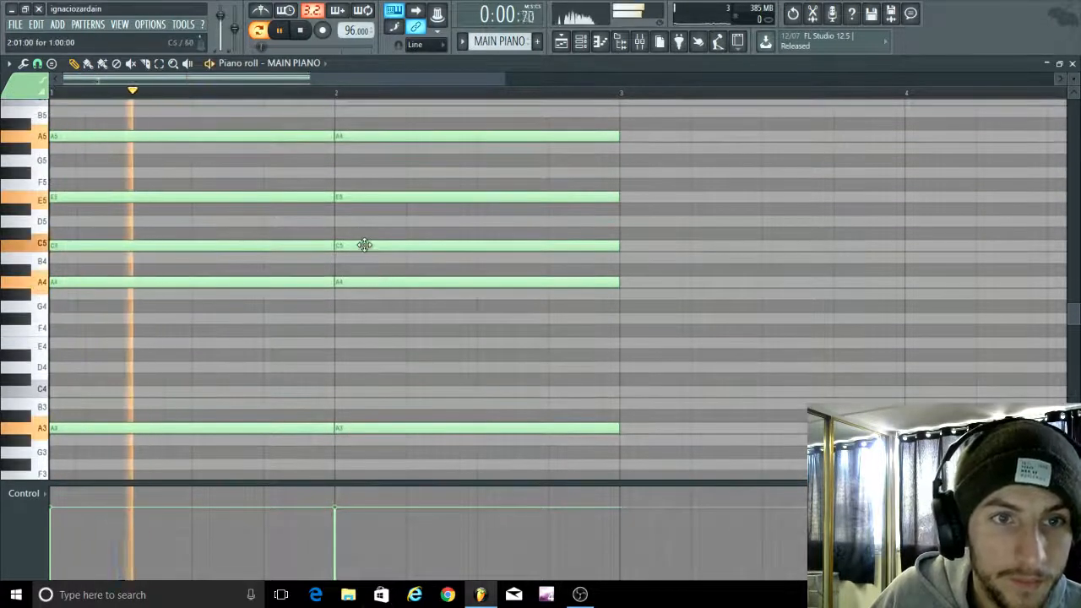
{"action": "mouse_move", "coordinate": [362, 245]}
{"action": "left_mouse_down"}
{"action": "mouse_move", "coordinate": [367, 320]}
{"action": "mouse_move", "coordinate": [362, 236]}
{"action": "left_mouse_up"}
{"action": "left_click_drag", "start_coordinate": [357, 198], "coordinate": [358, 222]}
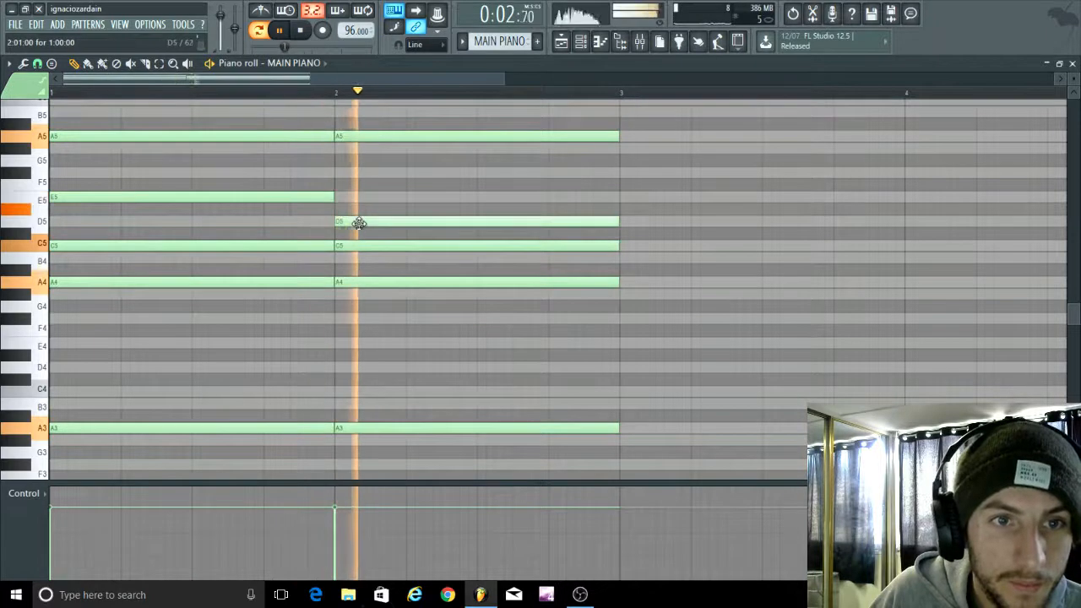
{"action": "left_click", "coordinate": [342, 103]}
{"action": "right_click", "coordinate": [343, 103]}
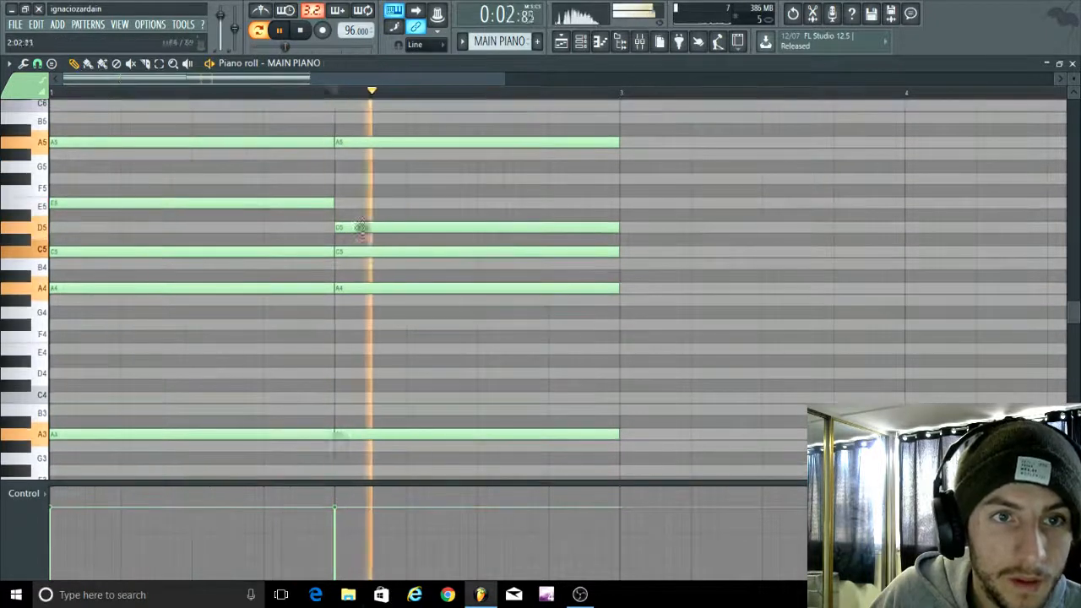
{"action": "key", "text": "space"}
{"action": "key", "text": "space"}
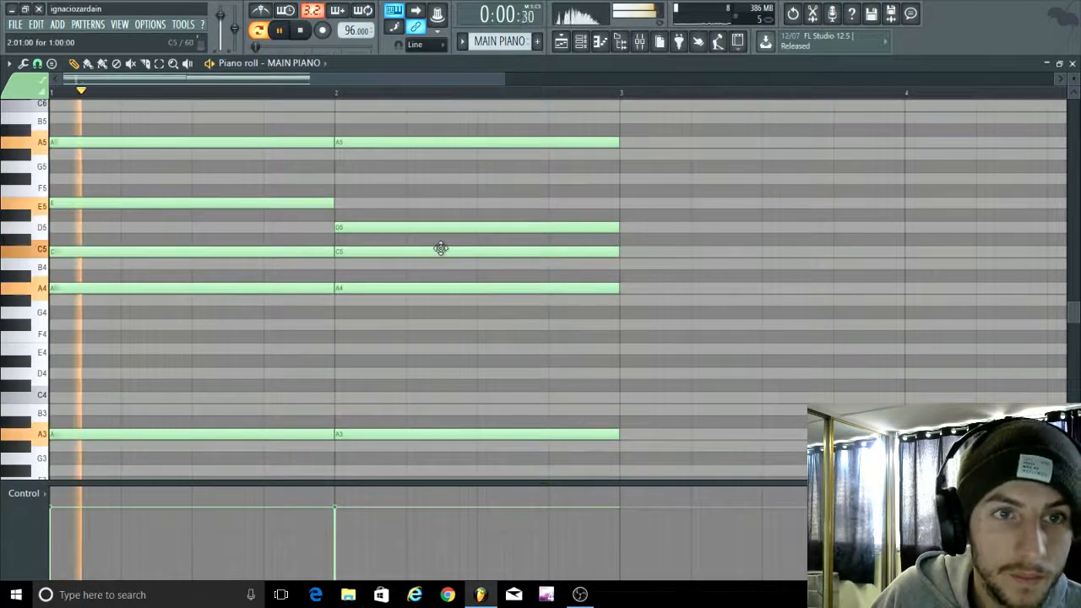
{"action": "scroll", "coordinate": [501, 270], "scroll_direction": "down", "scroll_amount": 3}
{"action": "scroll", "coordinate": [524, 287], "scroll_direction": "up", "scroll_amount": 3}
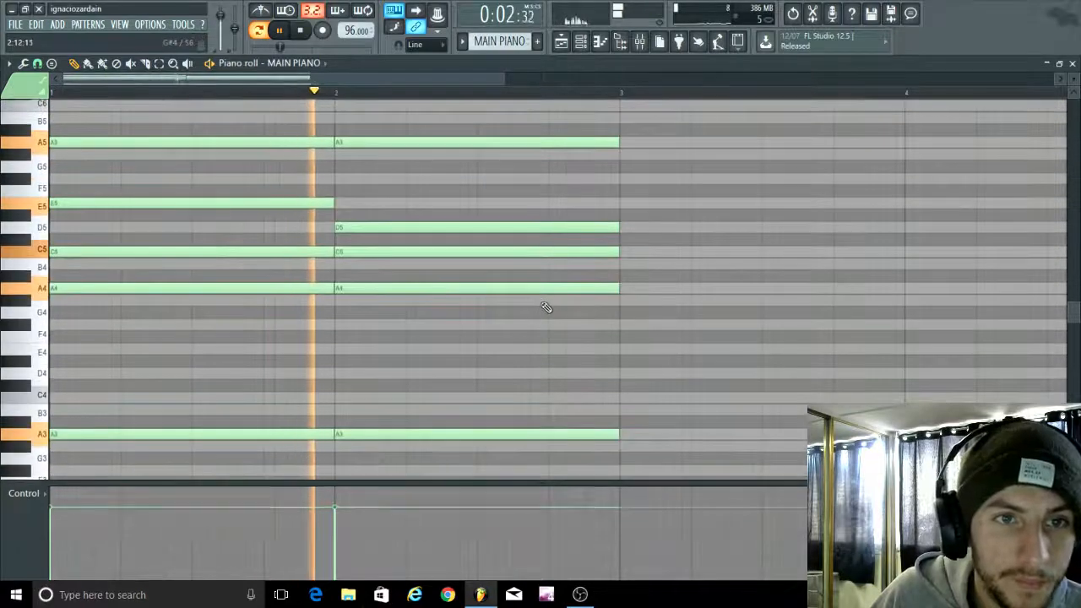
Step: Select all notes of the bar 2 chord and shorten them to just under half a bar
{"action": "left_click", "coordinate": [159, 63]}
{"action": "key", "text": "space"}
{"action": "left_click_drag", "start_coordinate": [485, 136], "coordinate": [506, 480]}
{"action": "scroll", "coordinate": [388, 313], "scroll_direction": "up", "scroll_amount": 1}
{"action": "left_click", "coordinate": [74, 64]}
{"action": "scroll", "coordinate": [625, 295], "scroll_direction": "up", "scroll_amount": 10}
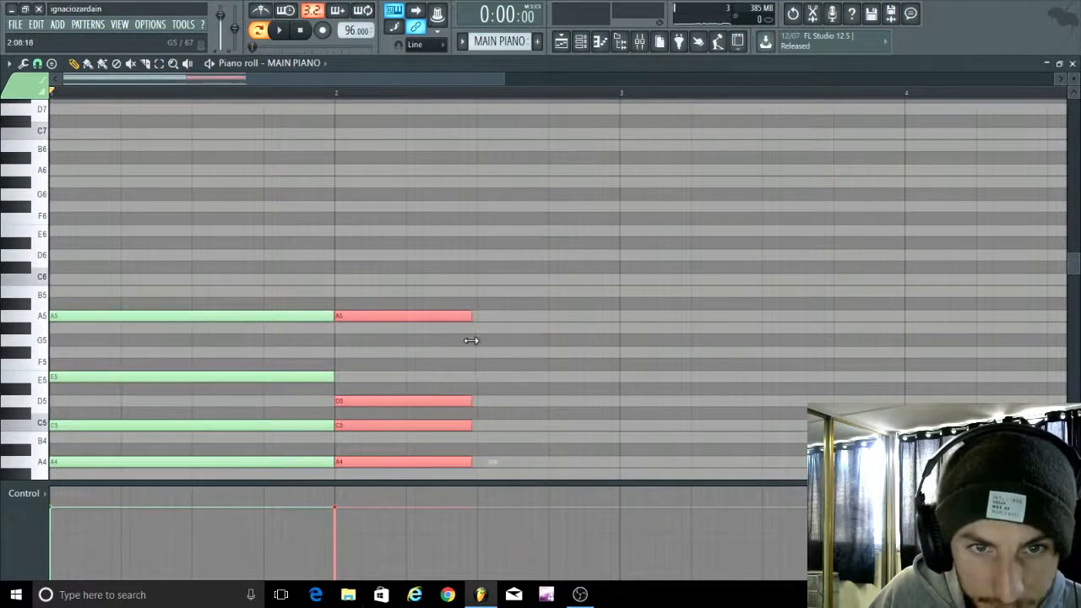
Step: Duplicate the shortened bar 2 chord and start the copy at the middle of bar 2, then deselect it
{"action": "key", "text": "ctrl+b"}
{"action": "scroll", "coordinate": [528, 351], "scroll_direction": "down", "scroll_amount": 5}
{"action": "scroll", "coordinate": [478, 431], "scroll_direction": "up", "scroll_amount": 3}
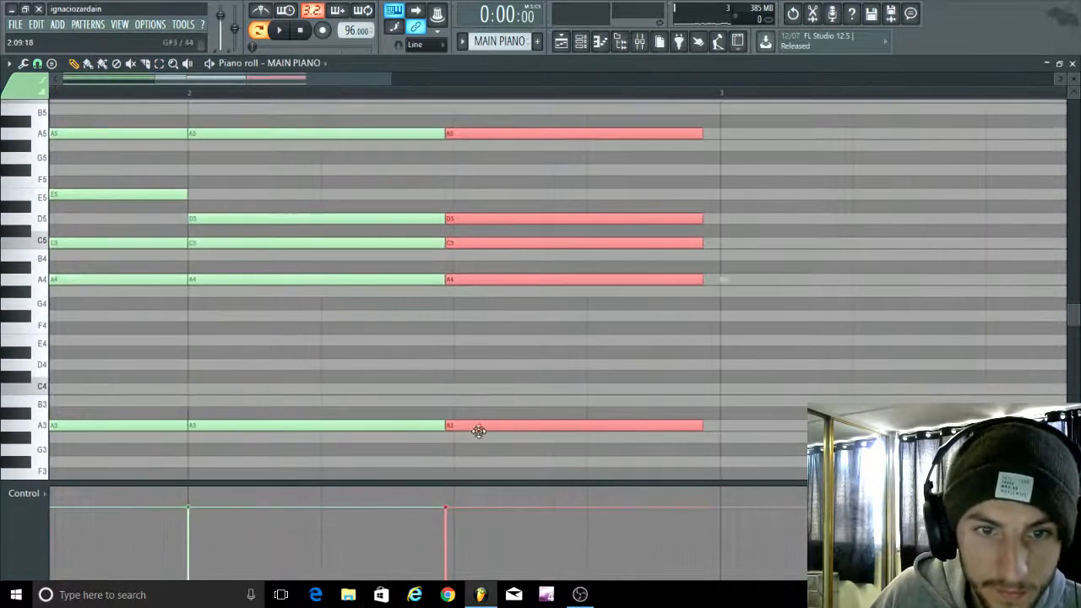
{"action": "left_click", "coordinate": [490, 407]}
Step: During playback, raise the third chord's D5 note to E5 and its A3 bass note to B3
{"action": "key", "text": "space"}
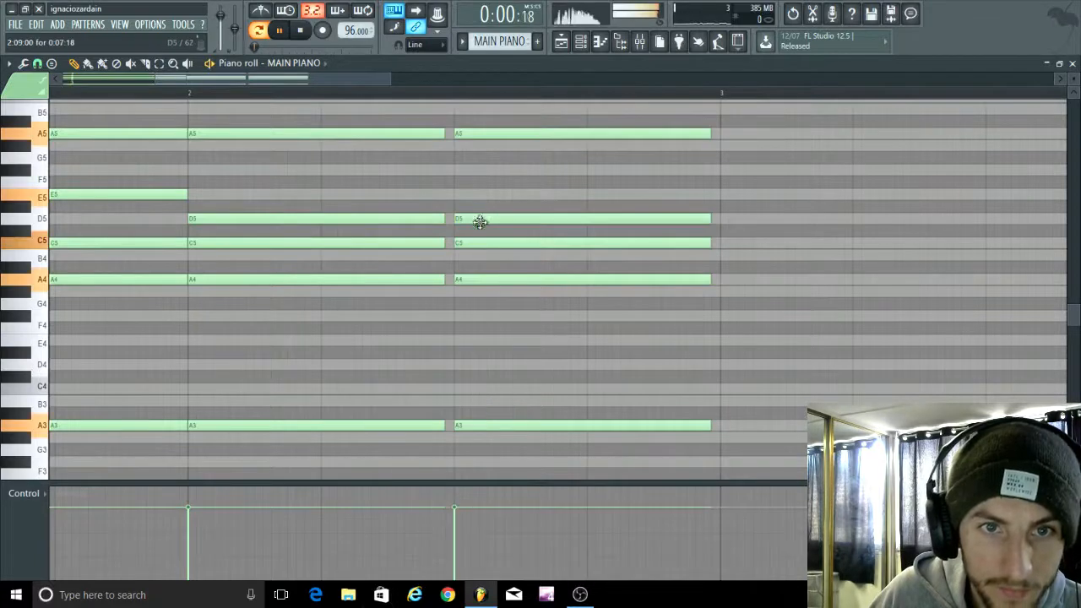
{"action": "left_click_drag", "start_coordinate": [480, 220], "coordinate": [479, 195]}
{"action": "scroll", "coordinate": [494, 214], "scroll_direction": "down", "scroll_amount": 3}
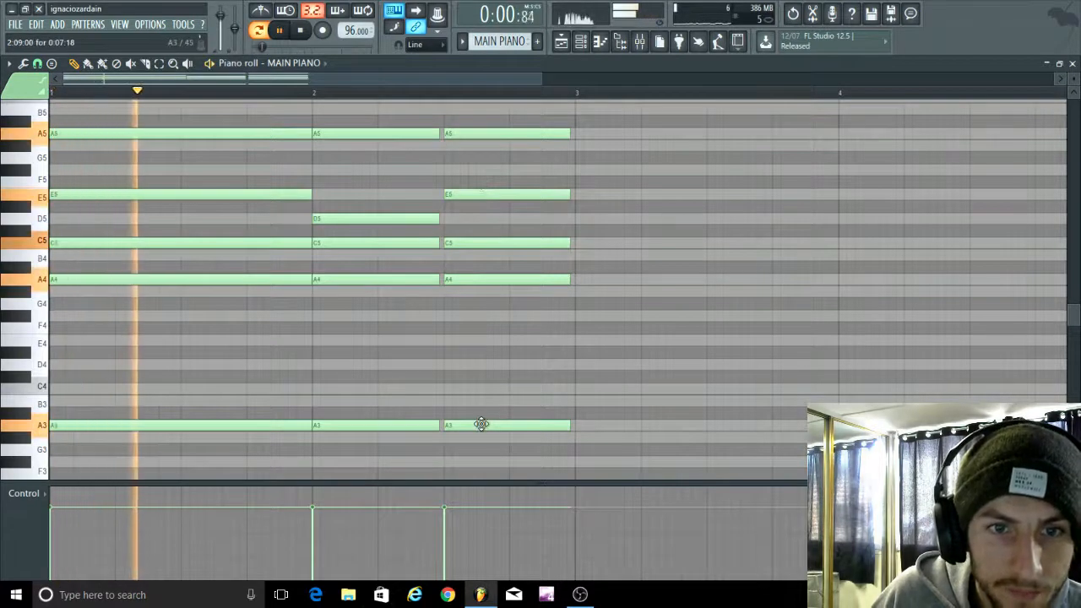
{"action": "left_click_drag", "start_coordinate": [480, 422], "coordinate": [473, 399]}
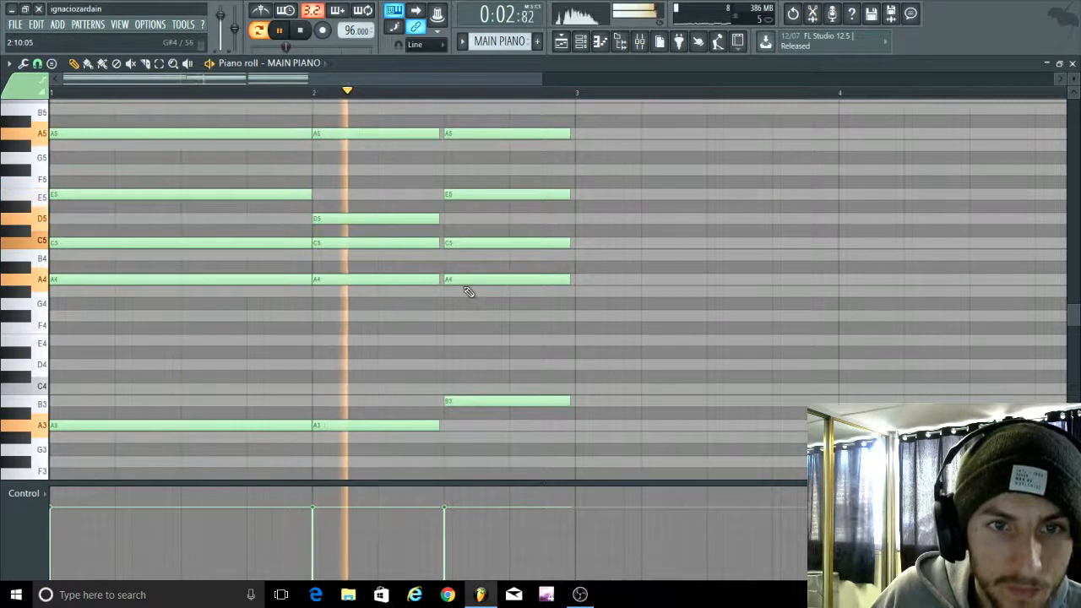
Step: Raise the third chord's A4 to B4, its A5 to B5 and its C5 to G#5, and play back the change
{"action": "key", "text": "space"}
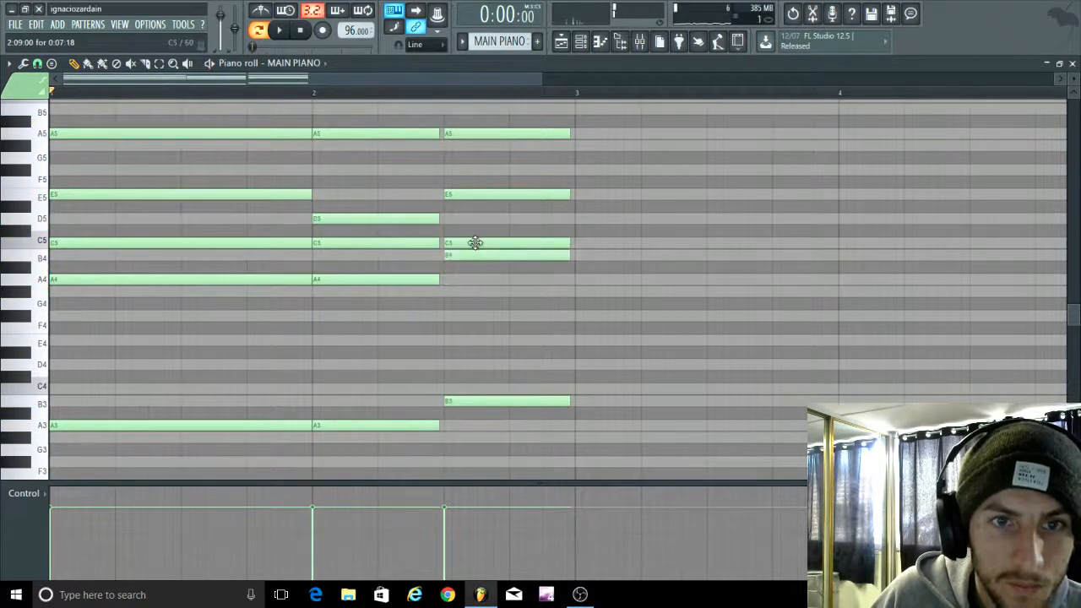
{"action": "left_click_drag", "start_coordinate": [468, 138], "coordinate": [473, 109]}
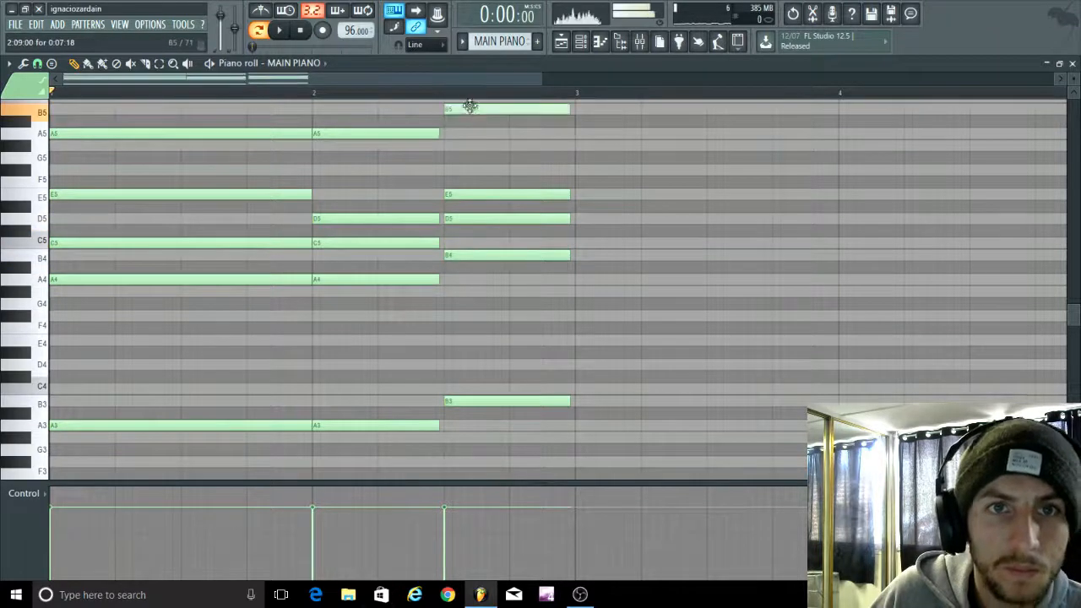
{"action": "key", "text": "space"}
{"action": "left_click_drag", "start_coordinate": [482, 222], "coordinate": [482, 144]}
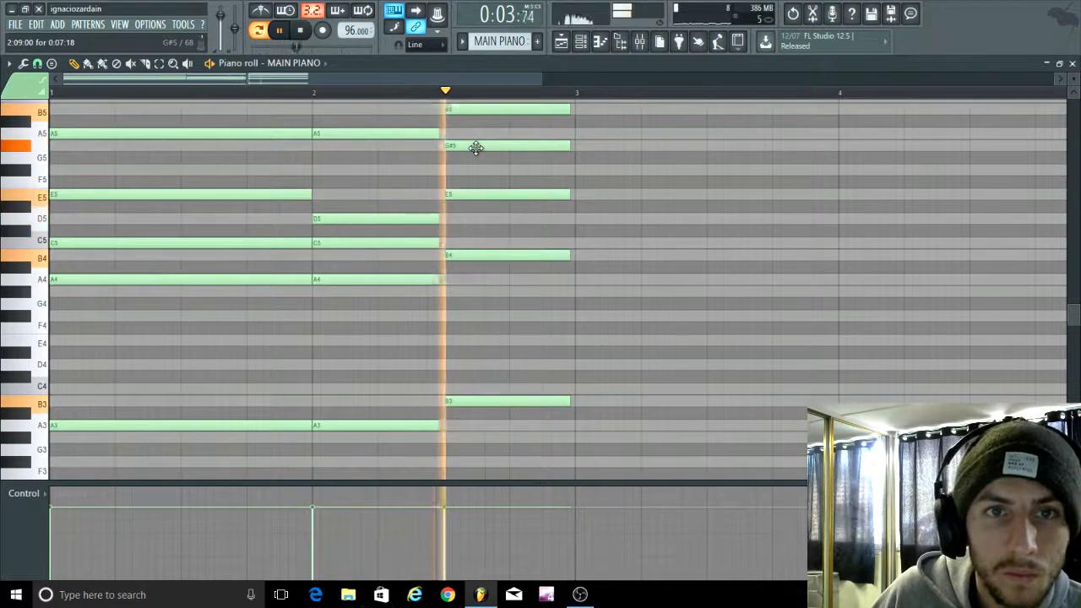
{"action": "key", "text": "space"}
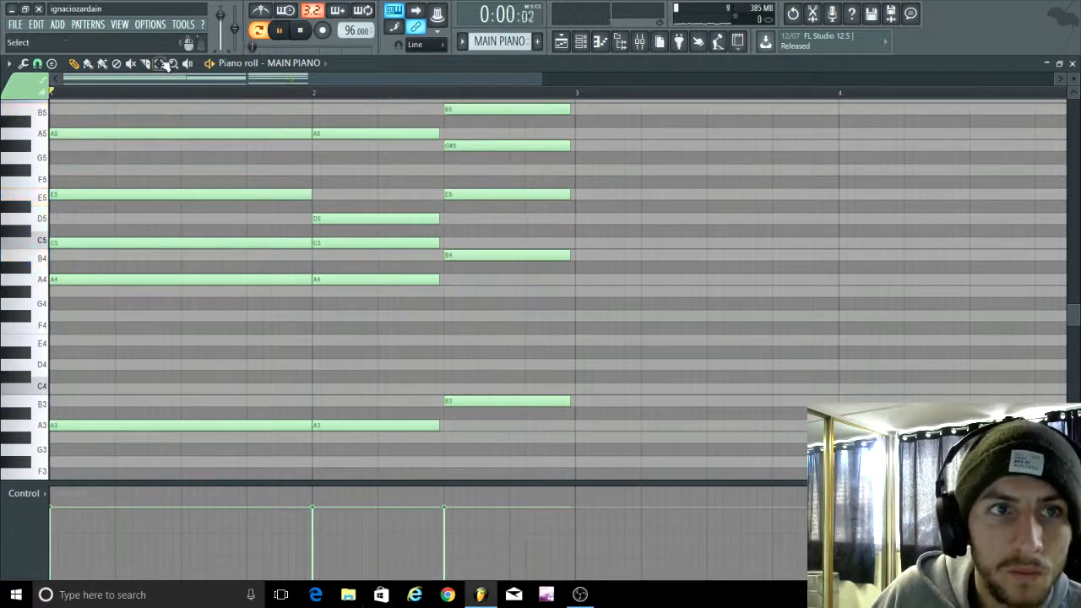
Step: Switch to the Select tool, turn on the metronome and play back the three chords
{"action": "left_click", "coordinate": [163, 64]}
{"action": "scroll", "coordinate": [384, 282], "scroll_direction": "down", "scroll_amount": 3}
{"action": "scroll", "coordinate": [381, 278], "scroll_direction": "up", "scroll_amount": 2}
{"action": "scroll", "coordinate": [380, 292], "scroll_direction": "down", "scroll_amount": 2}
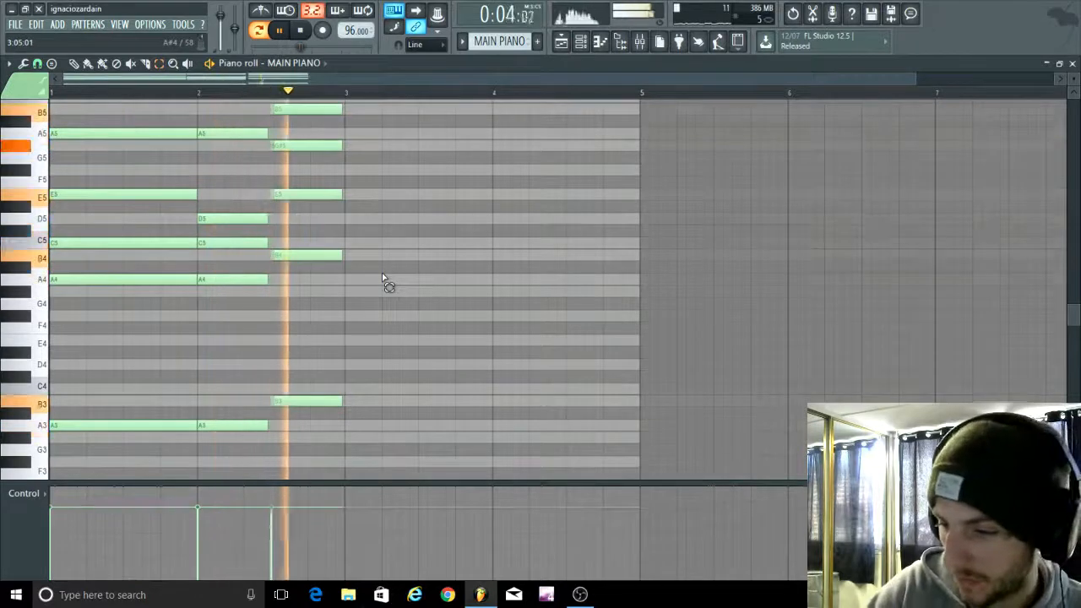
{"action": "key", "text": "space"}
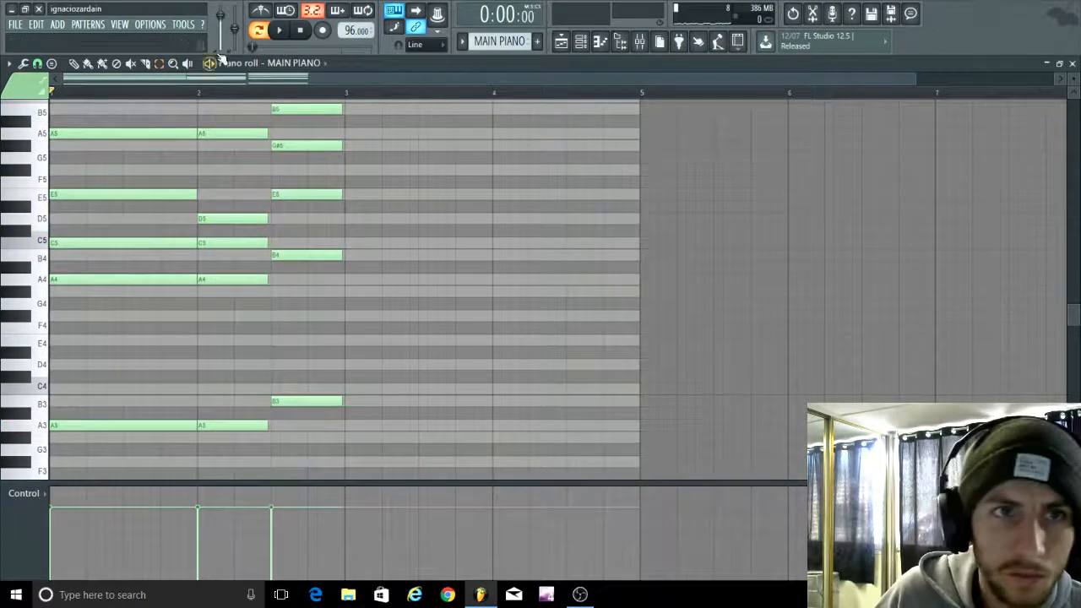
{"action": "key", "text": "space"}
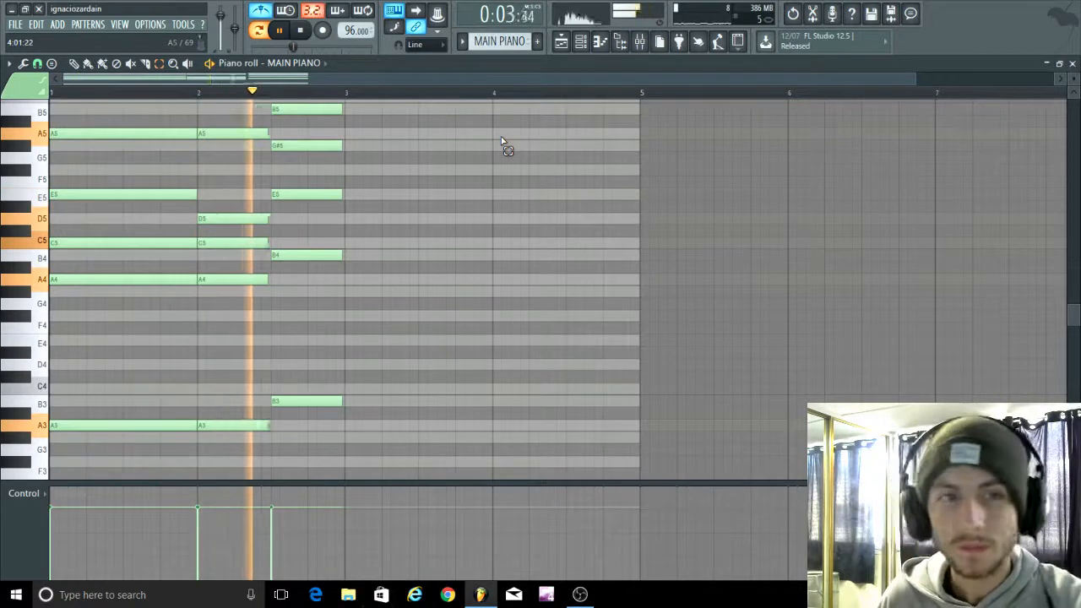
{"action": "key", "text": "space"}
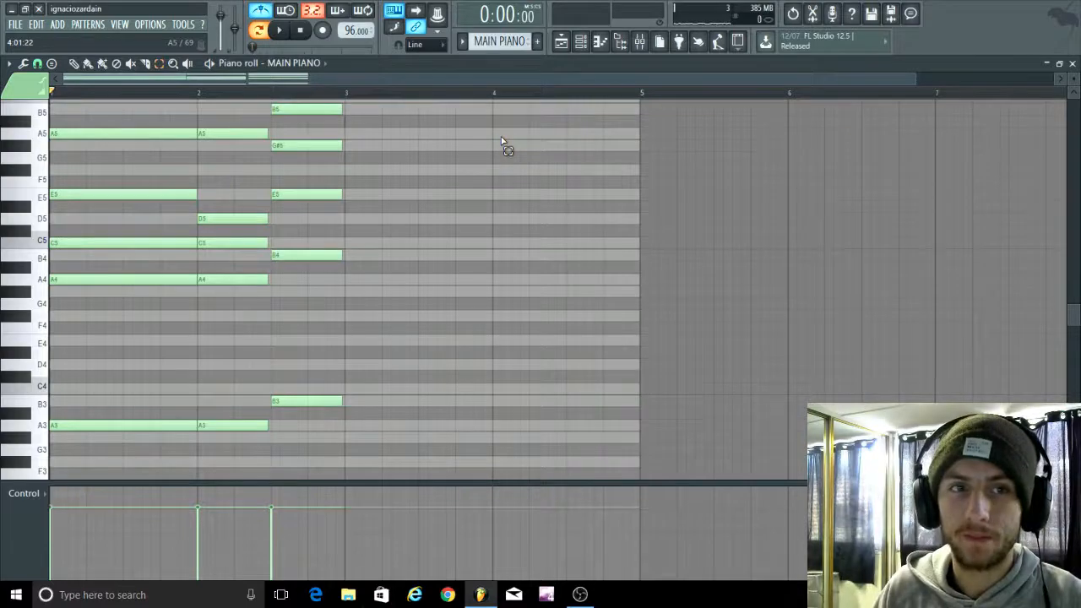
Step: During playback, duplicate the whole bar 1 chord and start the copy at bar 3
{"action": "key", "text": "space"}
{"action": "scroll", "coordinate": [293, 203], "scroll_direction": "down", "scroll_amount": 3}
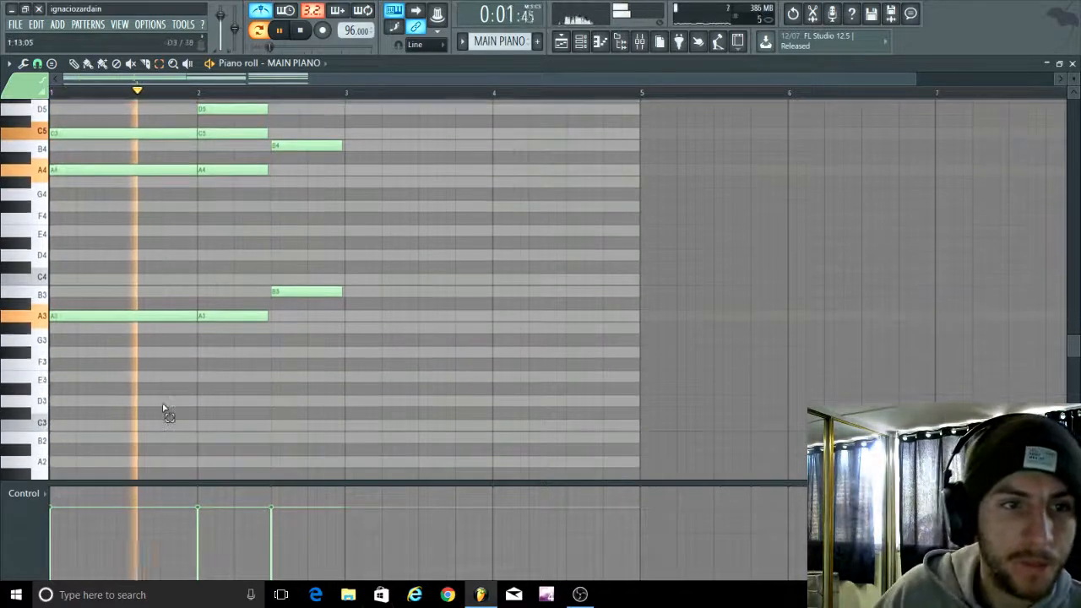
{"action": "mouse_move", "coordinate": [162, 404]}
{"action": "left_mouse_down"}
{"action": "mouse_move", "coordinate": [140, 3]}
{"action": "mouse_move", "coordinate": [5, 225]}
{"action": "left_mouse_up"}
{"action": "key", "text": "ctrl+b"}
{"action": "left_click", "coordinate": [74, 65]}
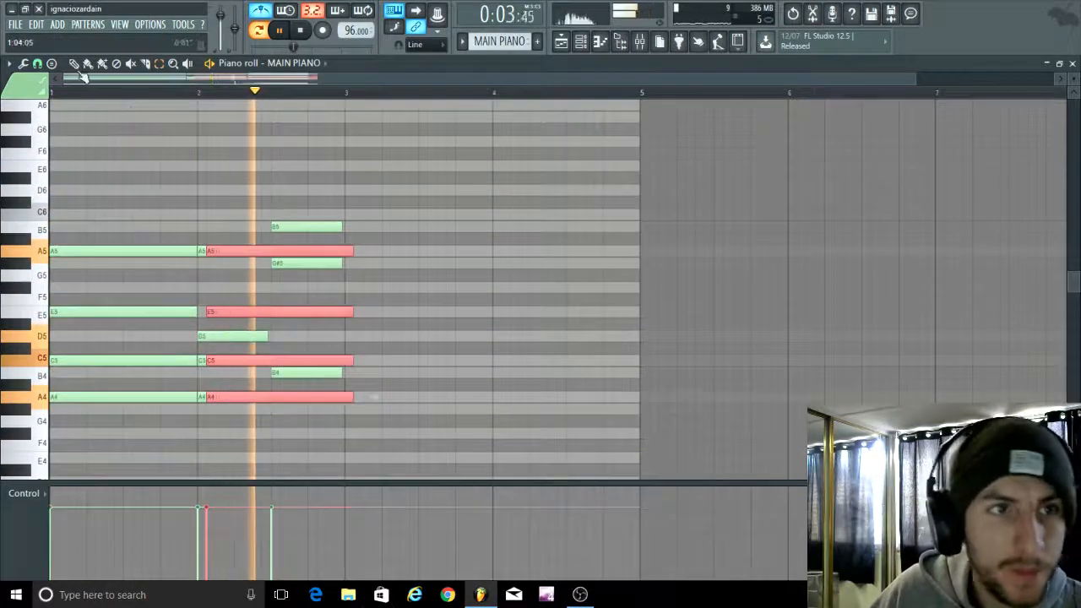
{"action": "left_click_drag", "start_coordinate": [279, 250], "coordinate": [400, 250]}
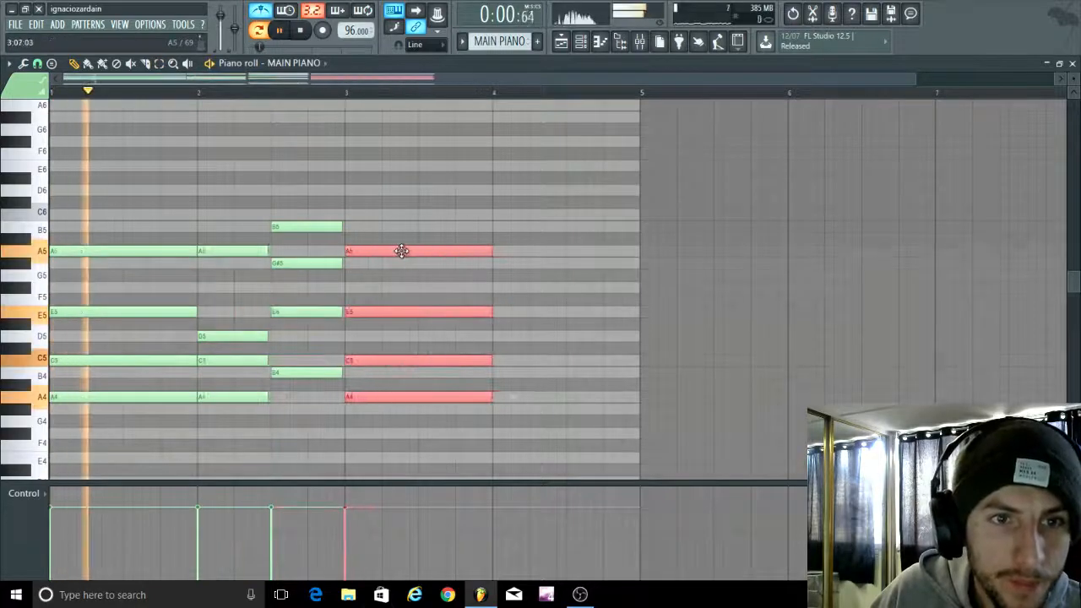
Step: Duplicate the bar 3 chord into bar 4 and transpose the copy up two semitones, putting its bass on B3
{"action": "scroll", "coordinate": [363, 287], "scroll_direction": "down", "scroll_amount": 5}
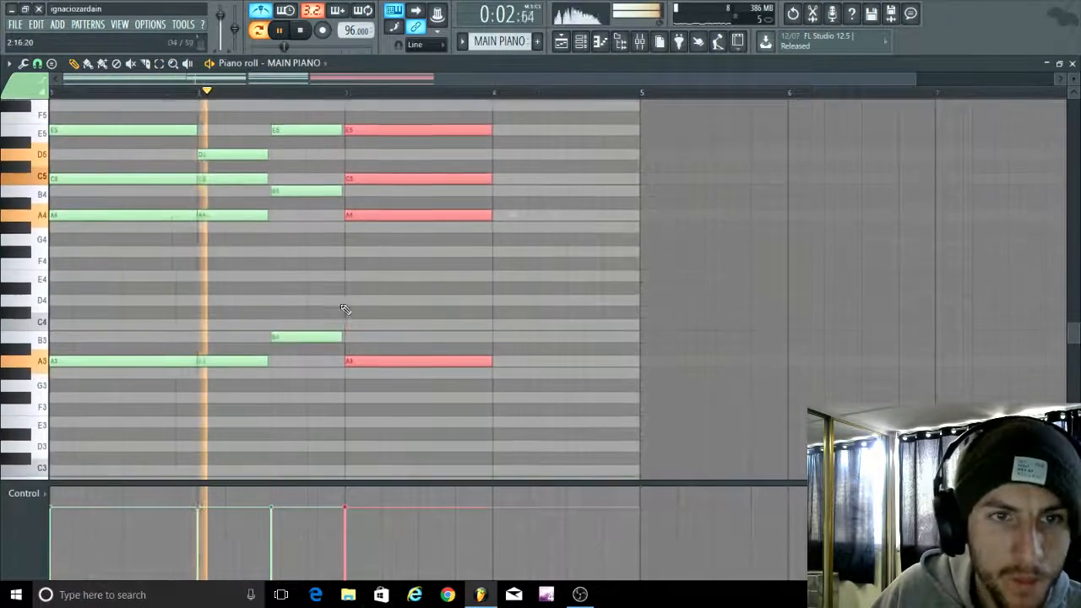
{"action": "scroll", "coordinate": [345, 295], "scroll_direction": "up", "scroll_amount": 3}
{"action": "scroll", "coordinate": [338, 329], "scroll_direction": "up", "scroll_amount": 3}
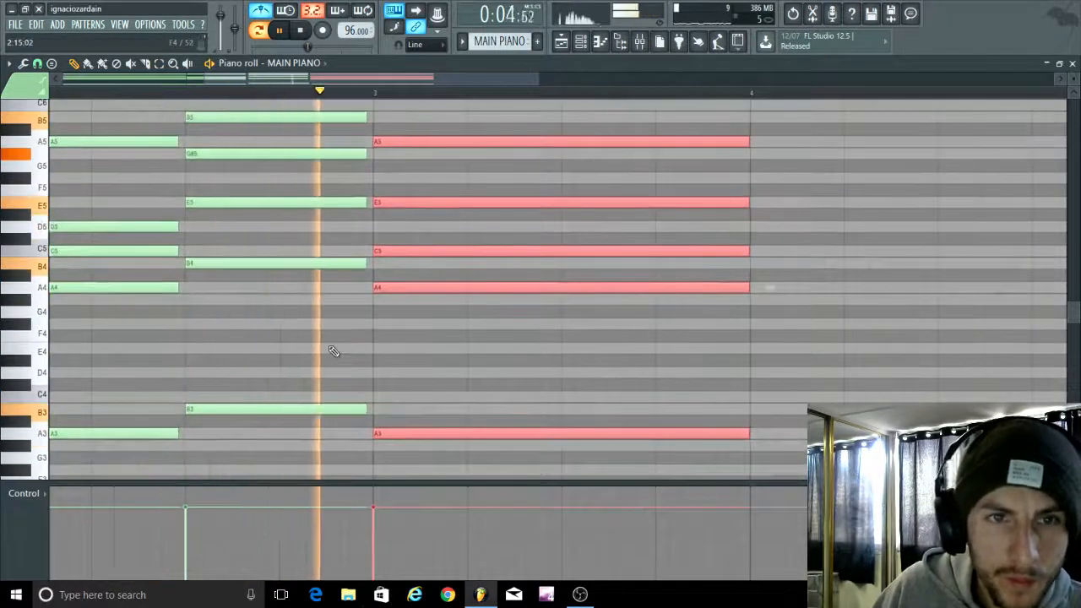
{"action": "scroll", "coordinate": [338, 359], "scroll_direction": "down", "scroll_amount": 3}
{"action": "scroll", "coordinate": [536, 344], "scroll_direction": "up", "scroll_amount": 2}
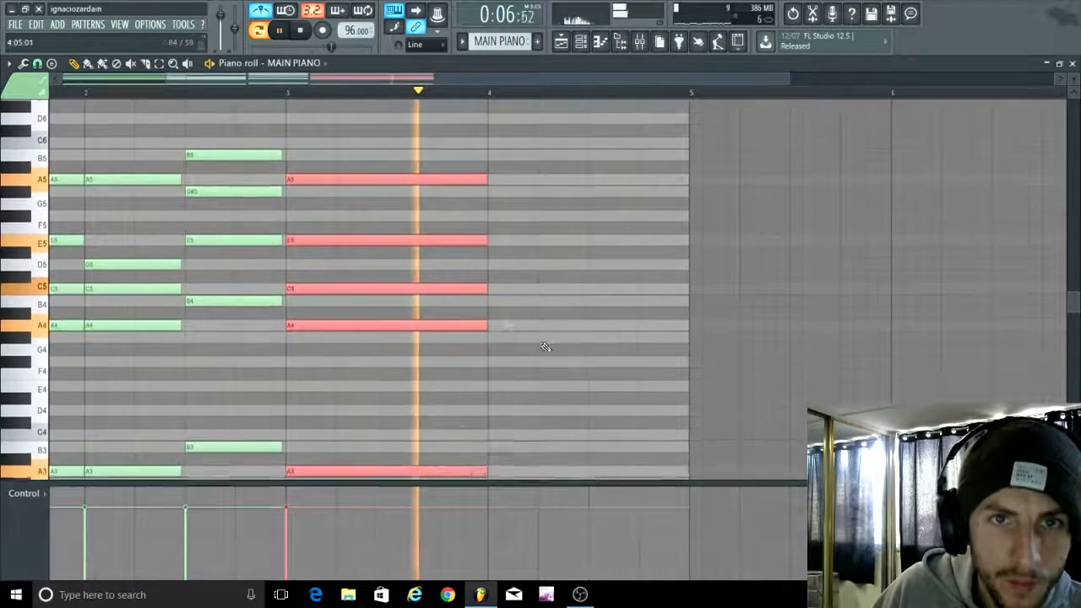
{"action": "scroll", "coordinate": [545, 272], "scroll_direction": "down", "scroll_amount": 2}
{"action": "scroll", "coordinate": [657, 304], "scroll_direction": "up", "scroll_amount": 2}
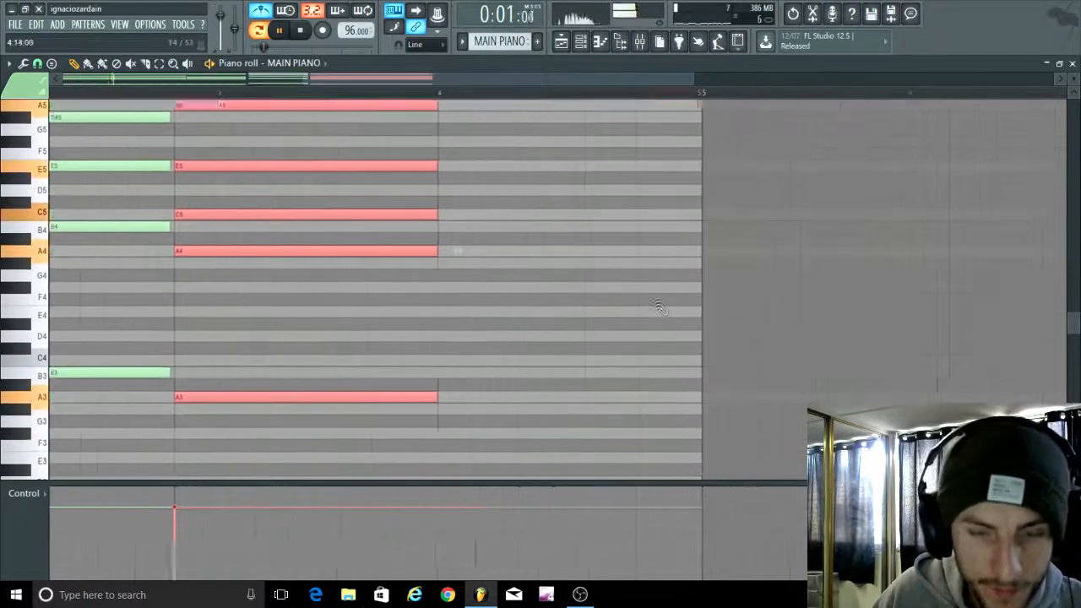
{"action": "key", "text": "ctrl+b"}
{"action": "left_click_drag", "start_coordinate": [445, 384], "coordinate": [442, 370]}
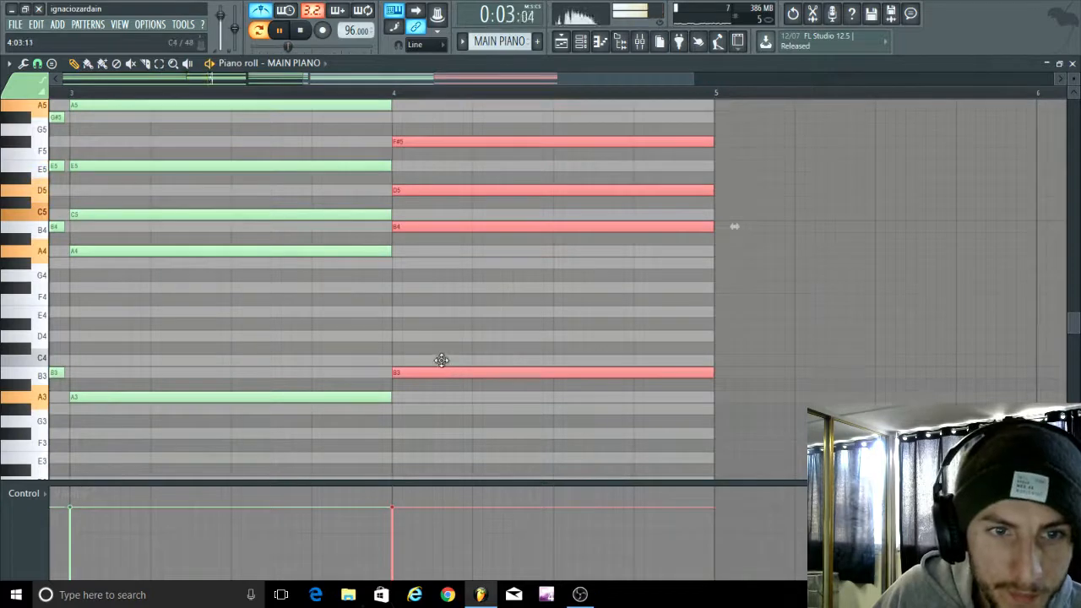
Step: Deselect the bar 4 chord, lower its F#5 note to E5 and play back from the end of bar 3
{"action": "scroll", "coordinate": [451, 365], "scroll_direction": "up", "scroll_amount": 3}
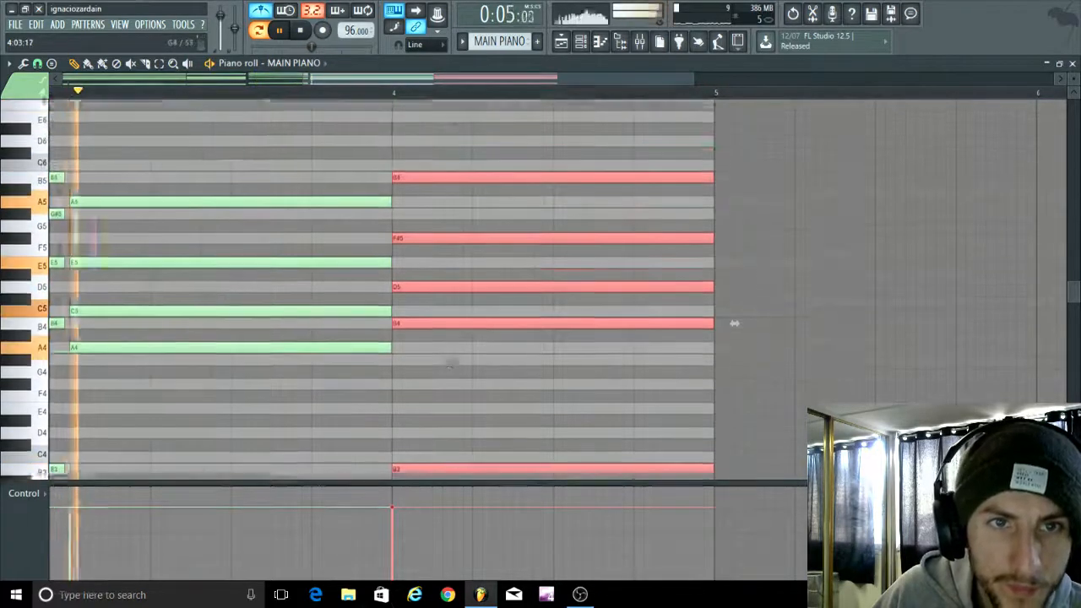
{"action": "left_click", "coordinate": [438, 358], "text": "ctrl"}
{"action": "left_click_drag", "start_coordinate": [427, 245], "coordinate": [427, 280]}
{"action": "left_click", "coordinate": [385, 93]}
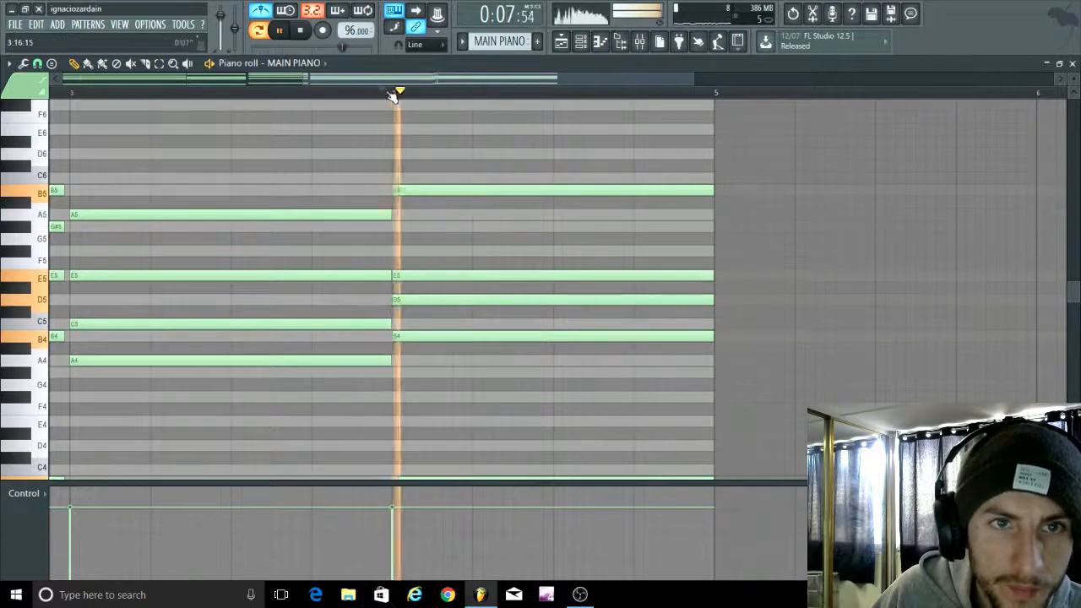
{"action": "key", "text": "space"}
{"action": "key", "text": "space"}
{"action": "key", "text": "space"}
Step: Raise the bar 4 chord's D5 note to F#5 and restart playback
{"action": "left_click_drag", "start_coordinate": [435, 302], "coordinate": [439, 252]}
{"action": "key", "text": "space"}
{"action": "key", "text": "space"}
{"action": "key", "text": "space"}
Step: Listen to the progression from bar 3, from bar 4 and from the middle of bar 2, reviewing all chord notes
{"action": "scroll", "coordinate": [447, 272], "scroll_direction": "down", "scroll_amount": 3}
{"action": "left_click", "coordinate": [279, 93]}
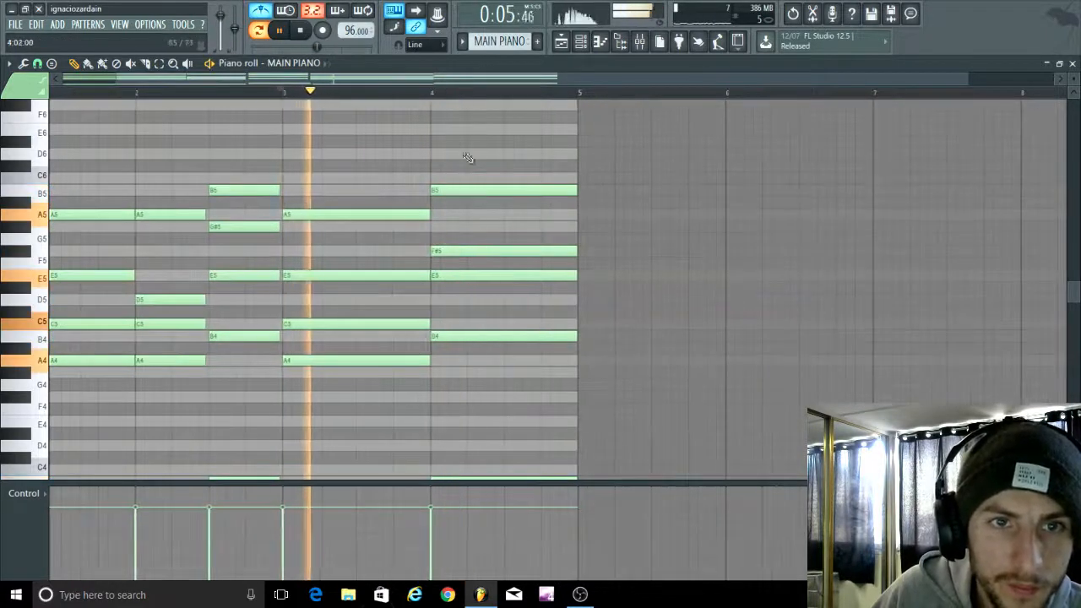
{"action": "left_click", "coordinate": [431, 93]}
{"action": "left_click", "coordinate": [218, 92]}
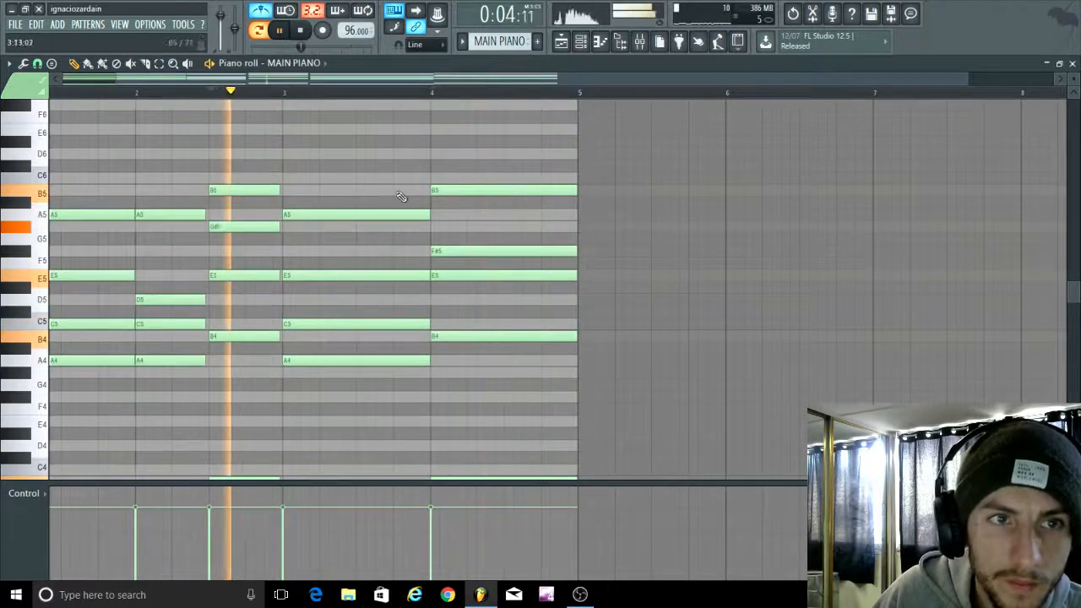
{"action": "scroll", "coordinate": [590, 292], "scroll_direction": "down", "scroll_amount": 3}
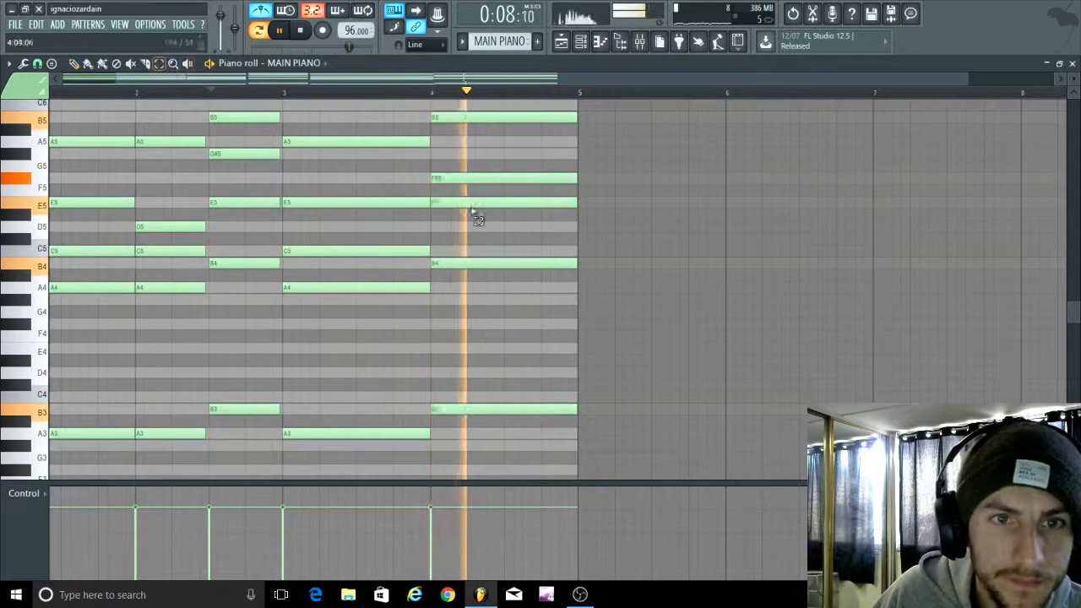
{"action": "scroll", "coordinate": [515, 296], "scroll_direction": "down", "scroll_amount": 3}
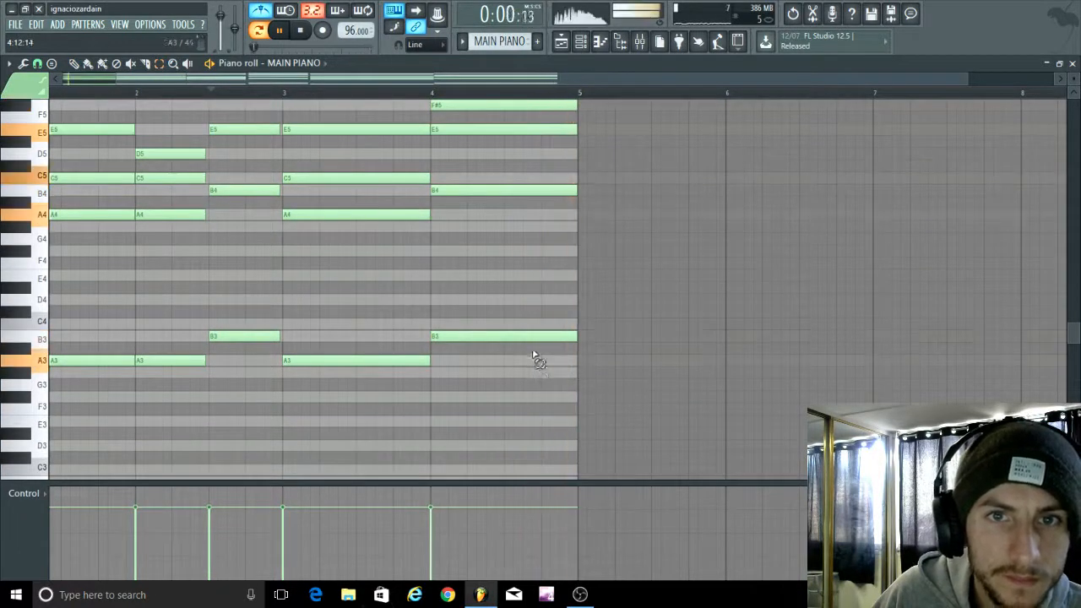
{"action": "scroll", "coordinate": [557, 254], "scroll_direction": "up", "scroll_amount": 3}
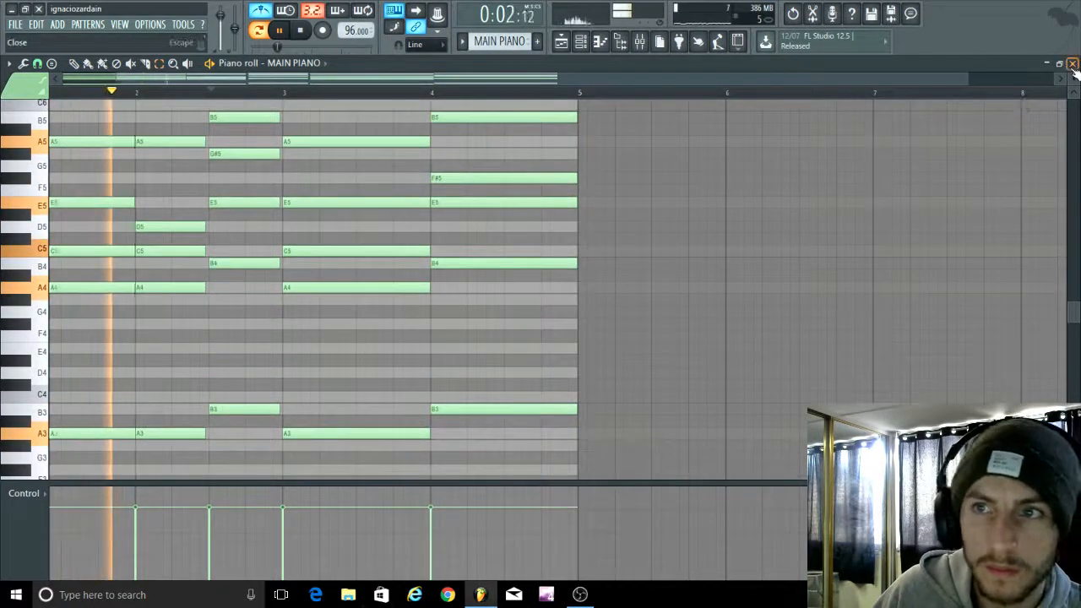
Step: Clear the A melodic minor scale channel's notes from the pattern in the channel rack and stop playback
{"action": "left_click", "coordinate": [620, 41]}
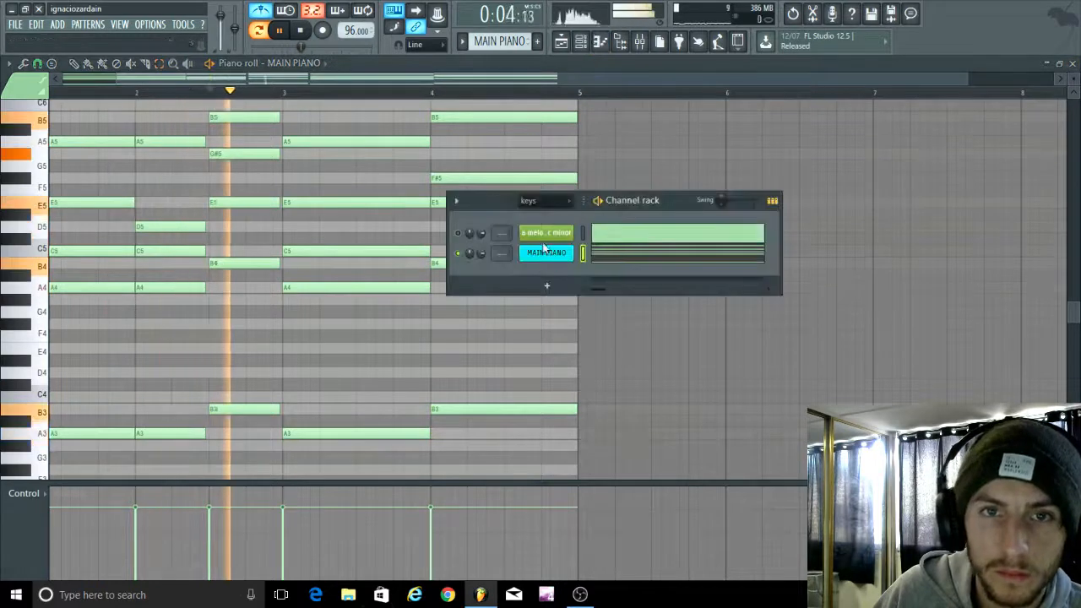
{"action": "right_click", "coordinate": [576, 233]}
{"action": "left_click", "coordinate": [707, 230]}
{"action": "key", "text": "space"}
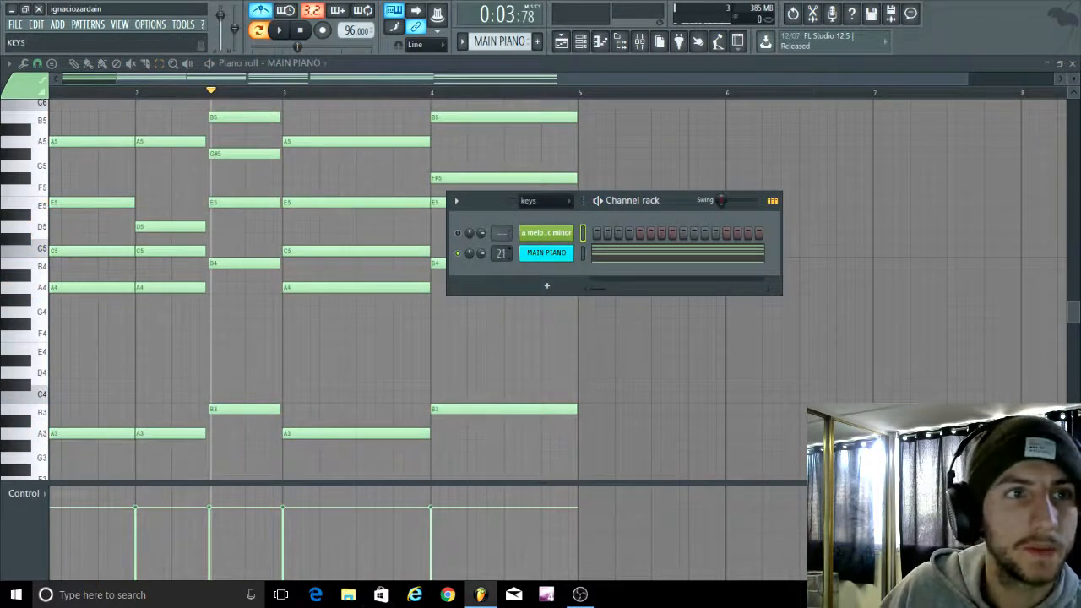
Step: Route the MAIN PIANO channel to mixer insert 22 and rename that insert main piano
{"action": "left_click", "coordinate": [643, 43]}
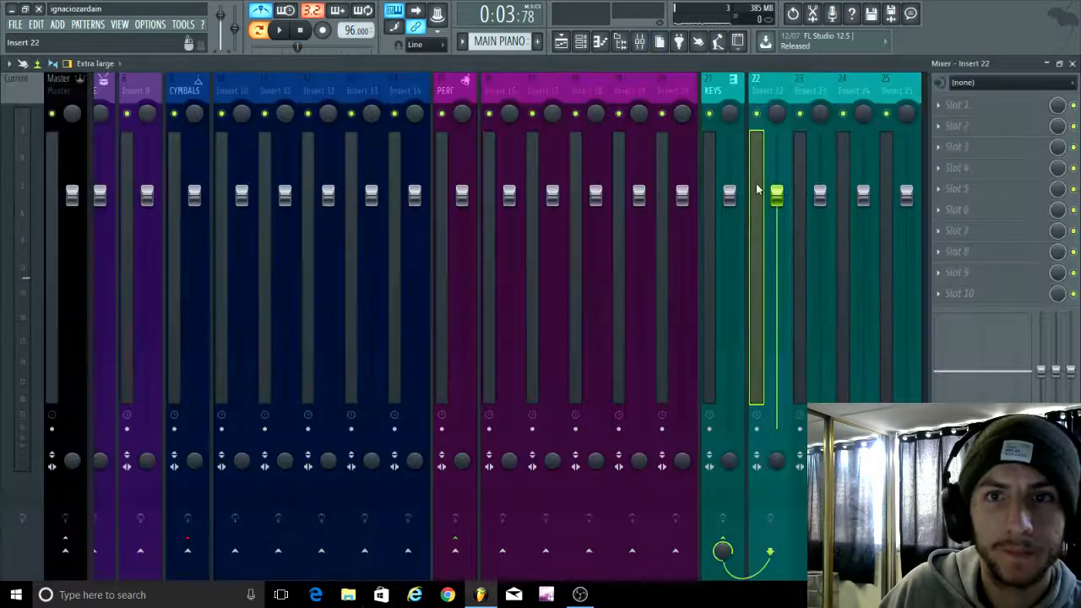
{"action": "right_click", "coordinate": [770, 103]}
{"action": "left_click", "coordinate": [817, 91]}
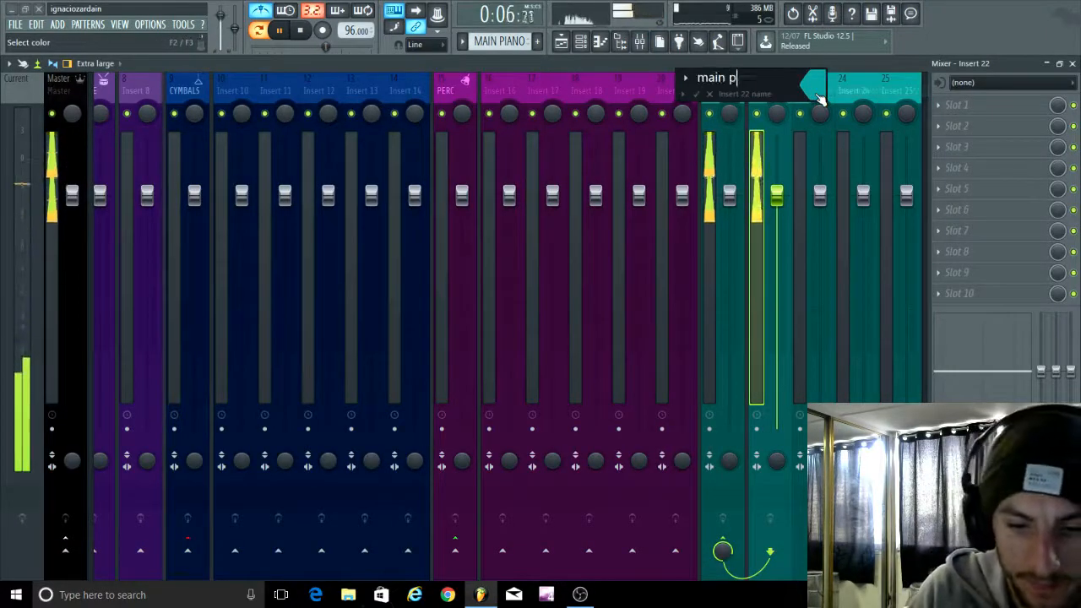
{"action": "key", "text": "Return"}
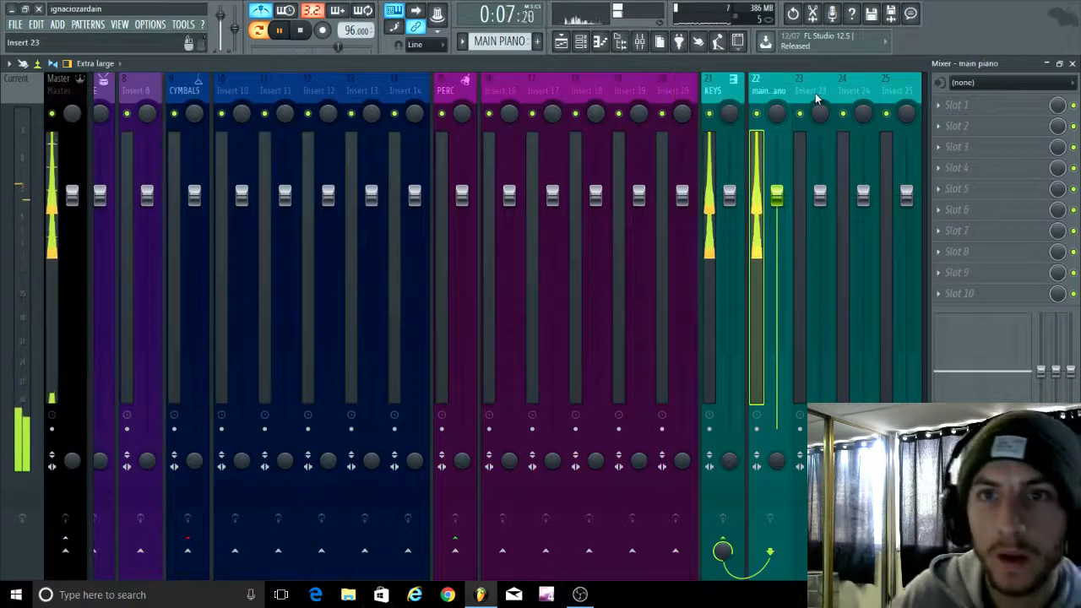
Step: Slightly lower the KEYS and main piano faders during playback, checking the SideChain Bus and SideChain SIG tracks
{"action": "left_click", "coordinate": [726, 216]}
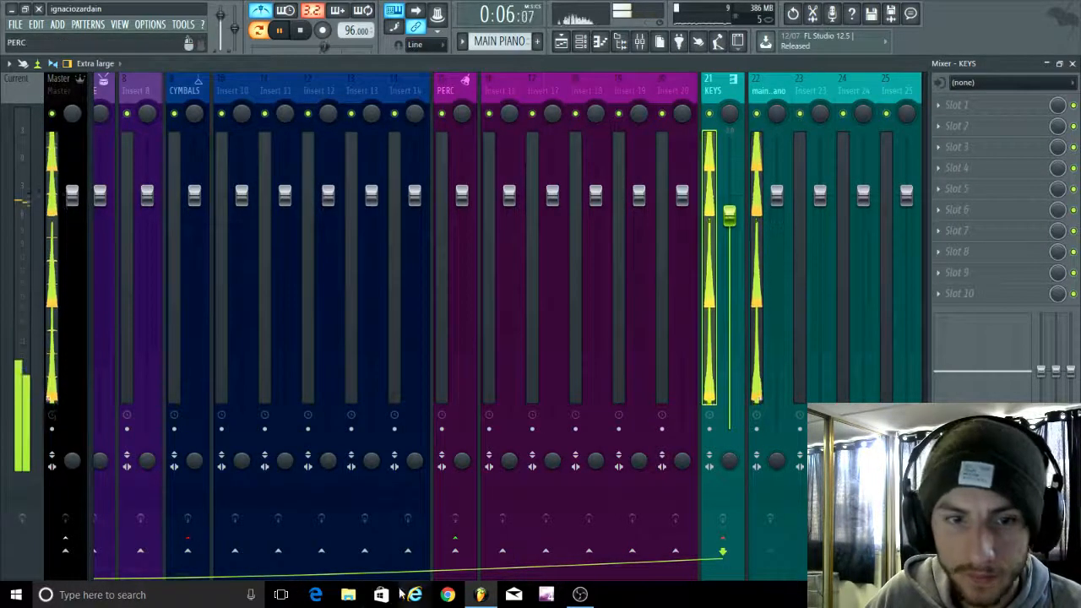
{"action": "left_click_drag", "start_coordinate": [156, 576], "coordinate": [17, 548]}
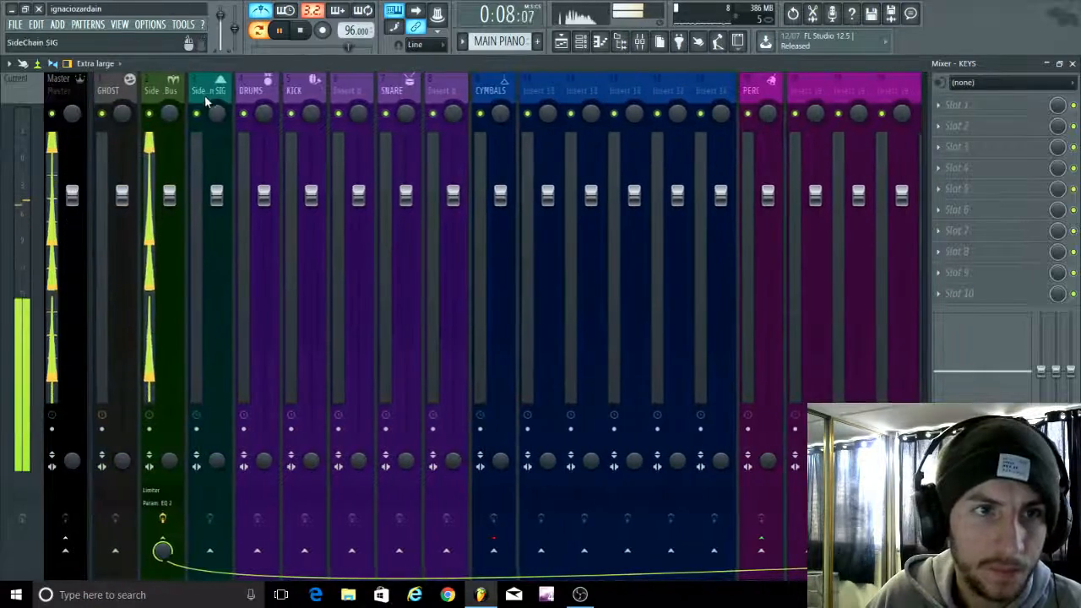
{"action": "left_click", "coordinate": [204, 99]}
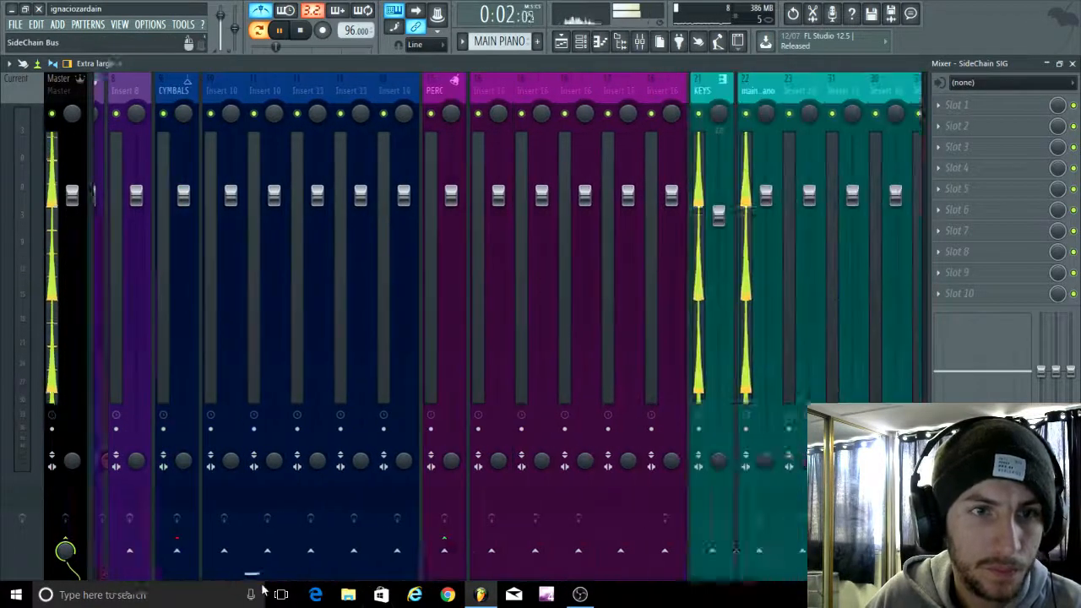
{"action": "left_click_drag", "start_coordinate": [181, 574], "coordinate": [262, 591]}
{"action": "left_click", "coordinate": [386, 94]}
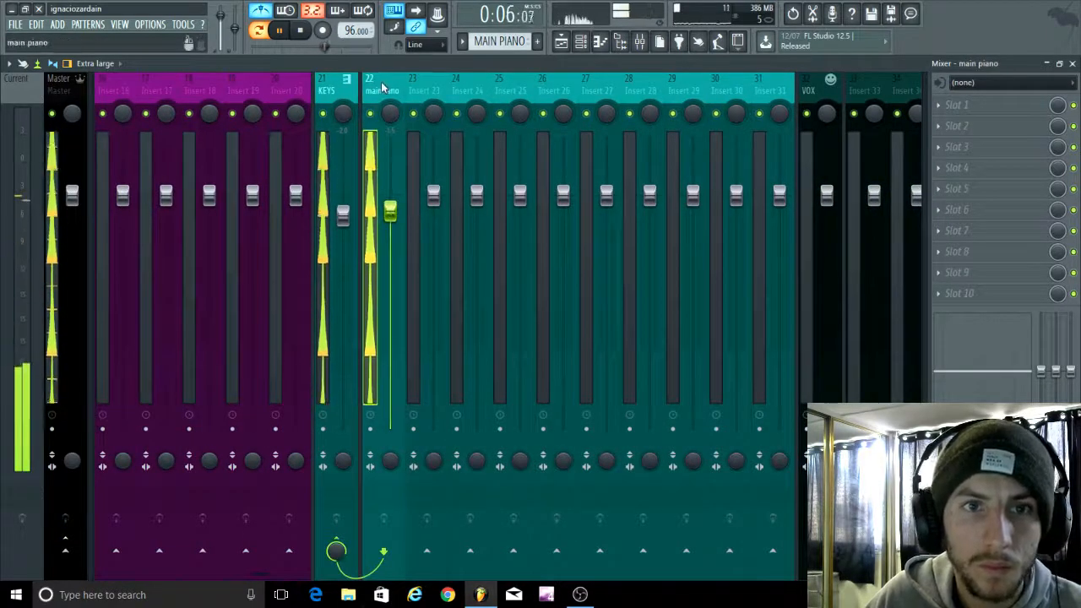
Step: Load Gross Beat in slot 1 of the main piano insert and set the time envelope's end point to Single curve
{"action": "left_click", "coordinate": [946, 108]}
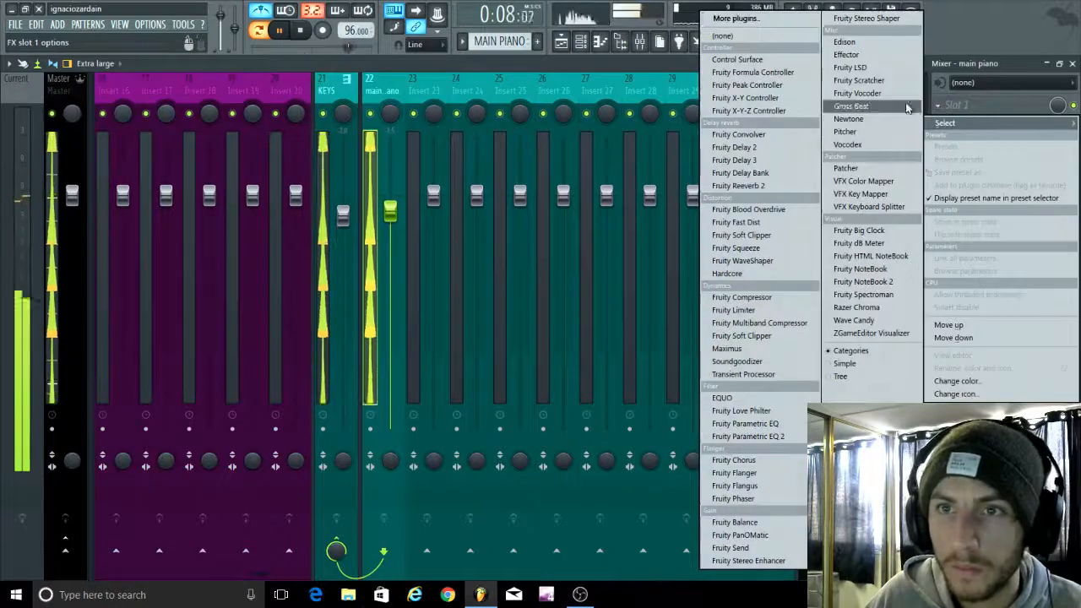
{"action": "left_click", "coordinate": [851, 106]}
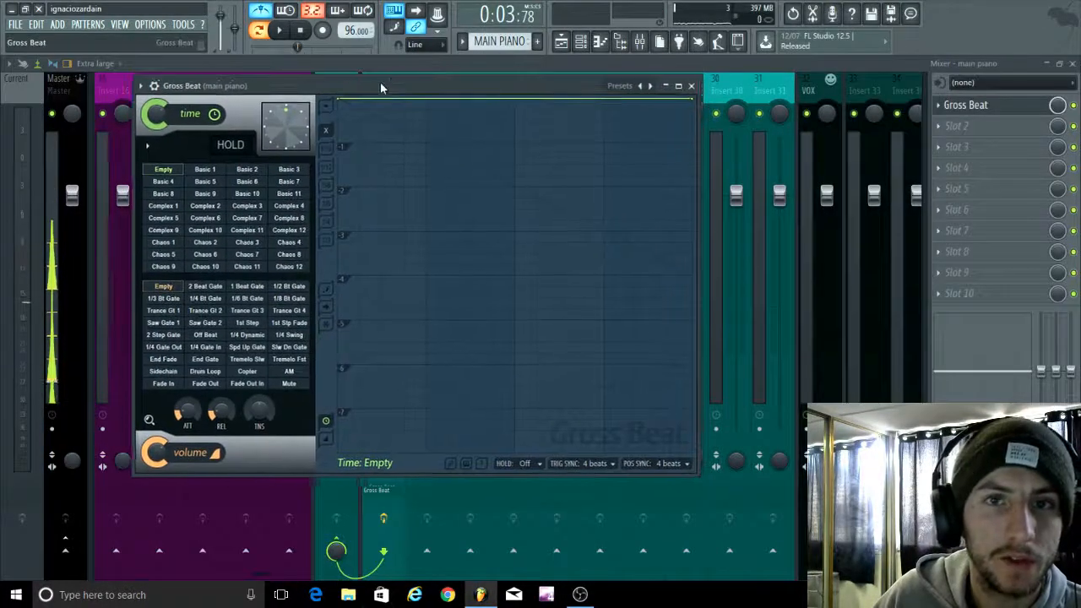
{"action": "right_click", "coordinate": [689, 107]}
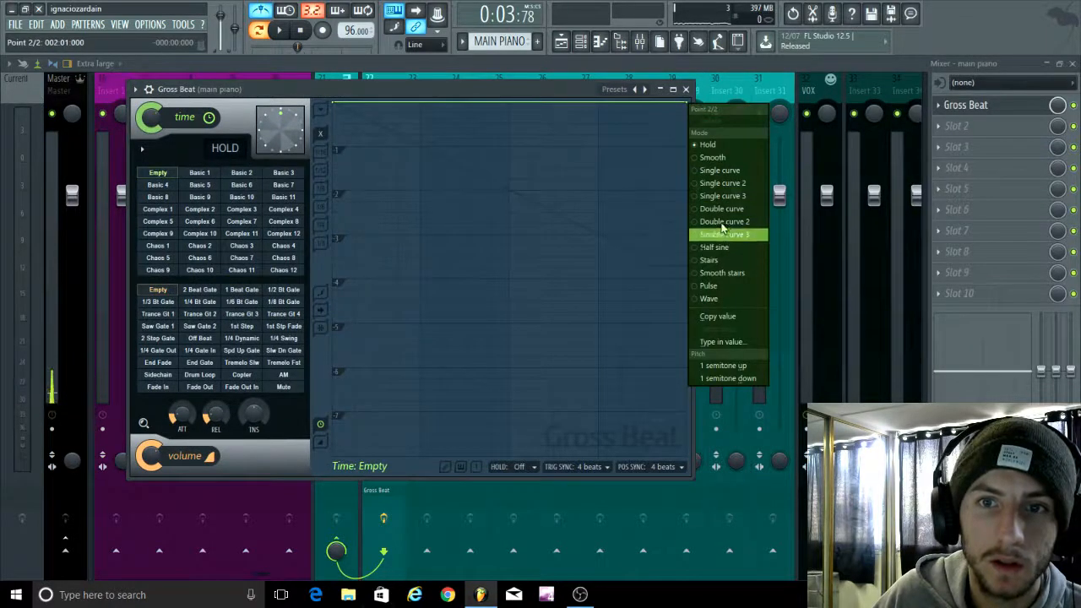
{"action": "left_click", "coordinate": [718, 170]}
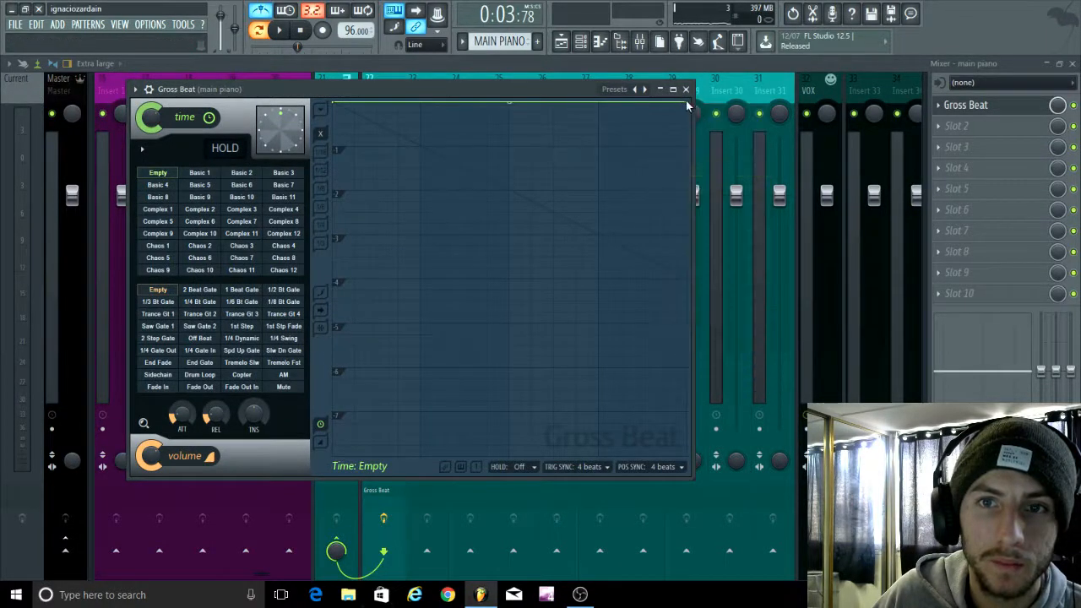
Step: Try a gentle downward slope on Gross Beat's time envelope by lowering its end point during playback, then close the plugin
{"action": "left_click_drag", "start_coordinate": [689, 112], "coordinate": [692, 175]}
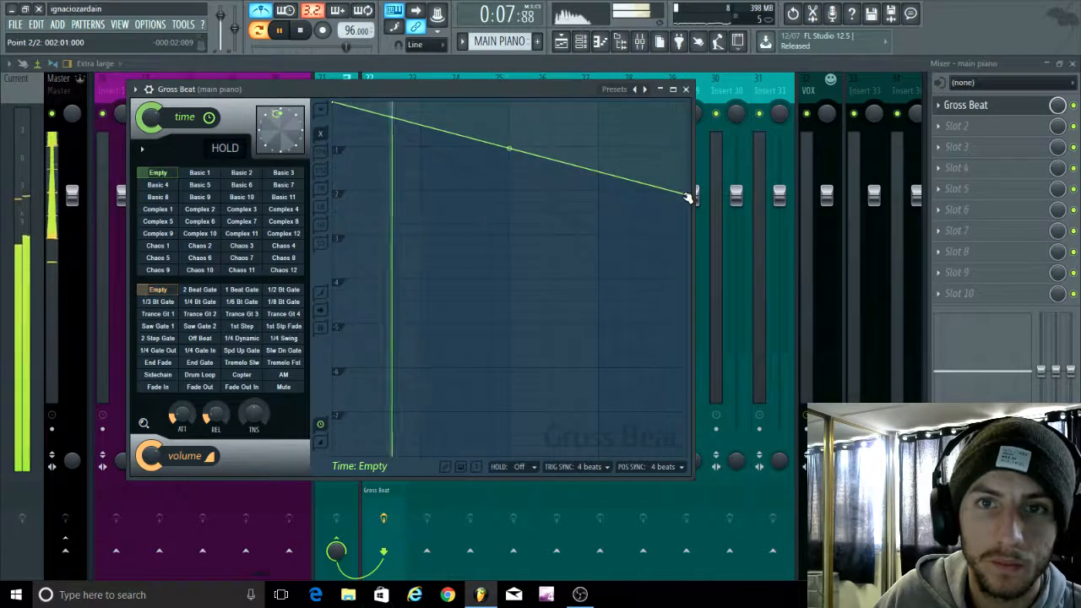
{"action": "left_click_drag", "start_coordinate": [688, 197], "coordinate": [695, 160]}
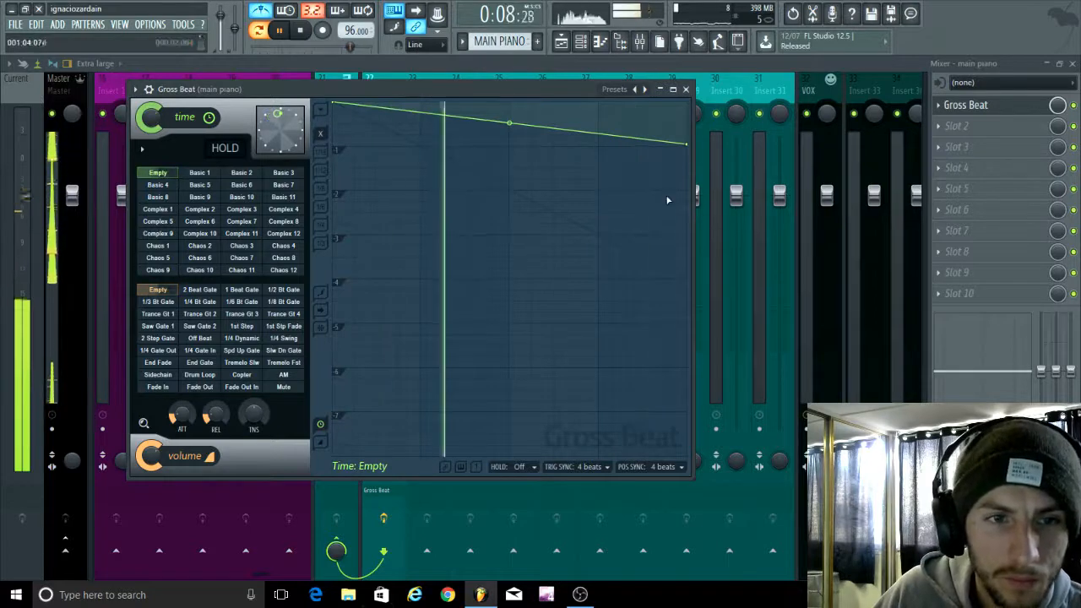
{"action": "left_click", "coordinate": [686, 90]}
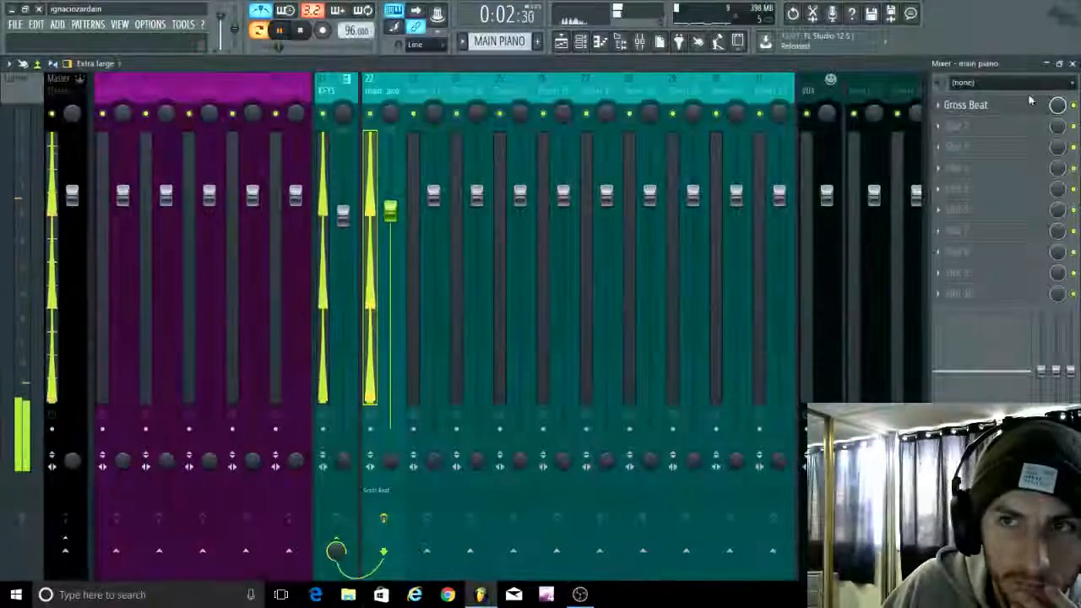
Step: Close the mixer and piano roll and place the MAIN PIANO pattern at bar 1 of the KEYS track in the playlist
{"action": "left_click", "coordinate": [1072, 64]}
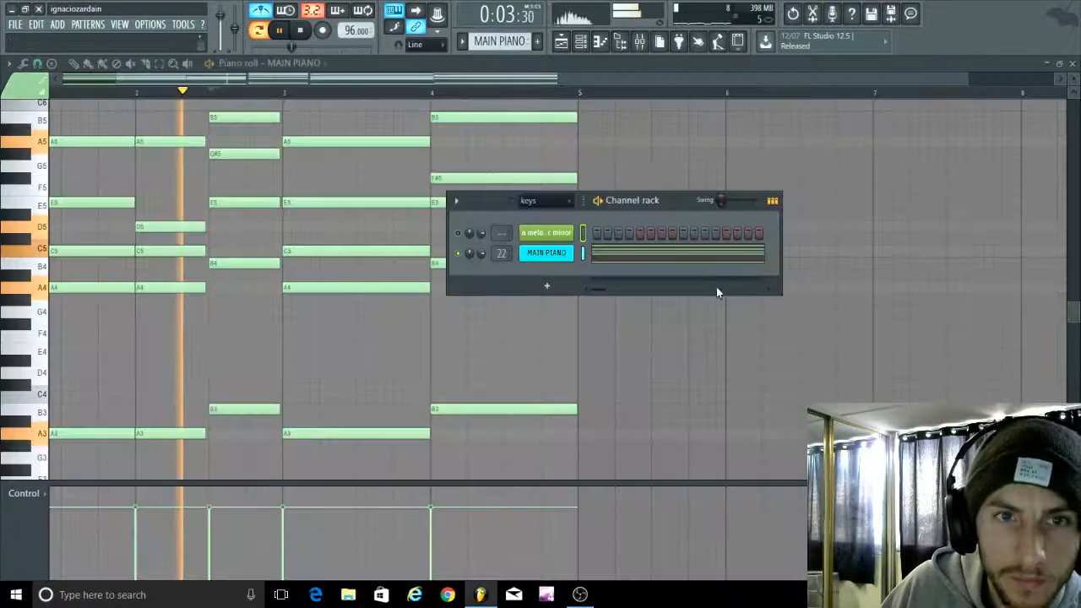
{"action": "left_click", "coordinate": [1071, 65]}
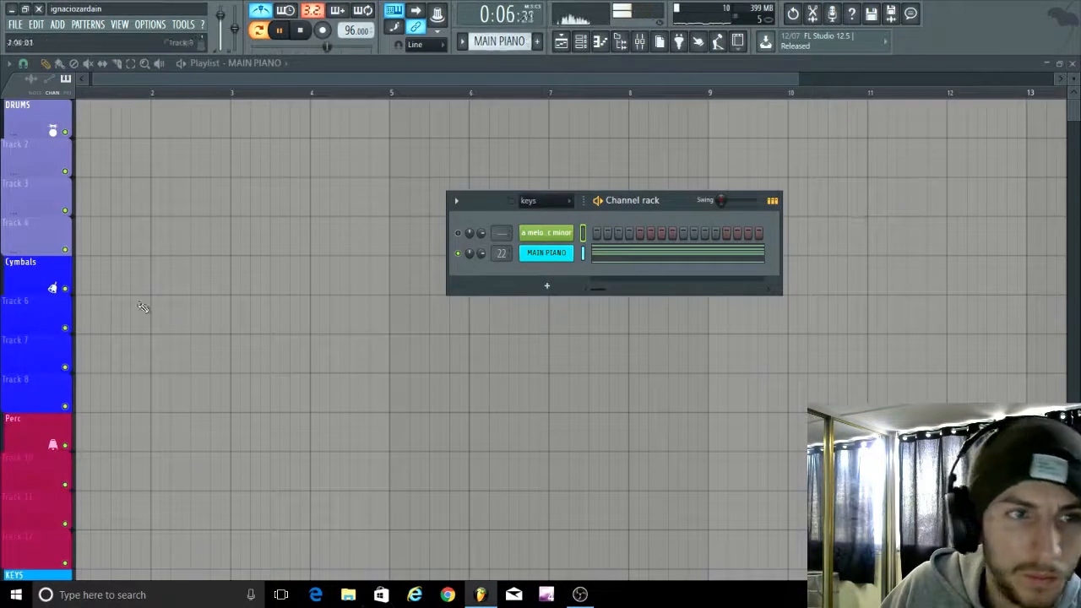
{"action": "left_click_drag", "start_coordinate": [141, 292], "coordinate": [2, 464]}
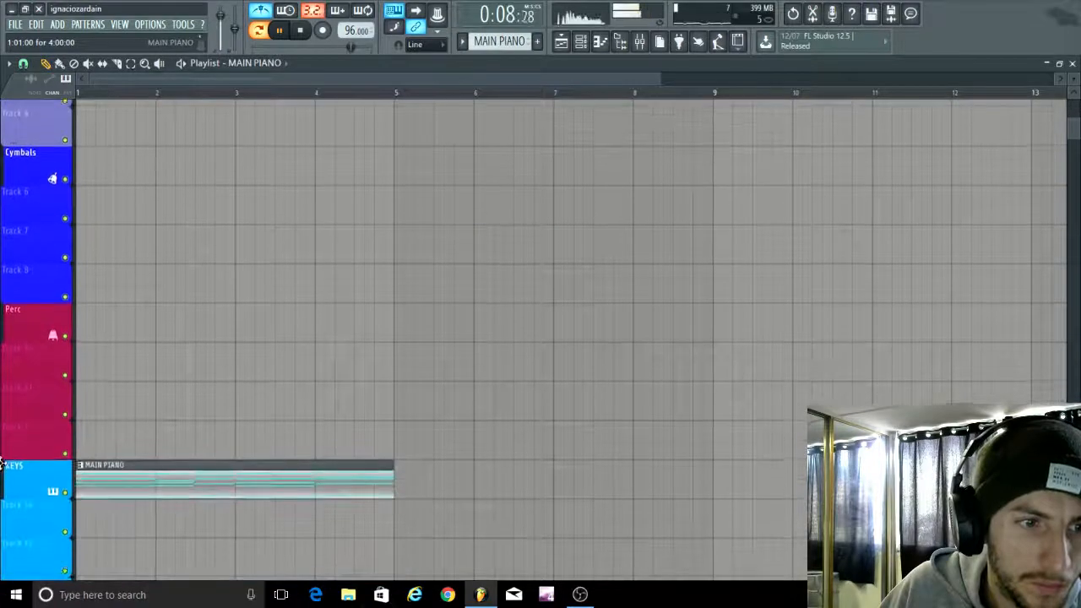
{"action": "scroll", "coordinate": [233, 357], "scroll_direction": "down", "scroll_amount": 3}
{"action": "scroll", "coordinate": [171, 311], "scroll_direction": "up", "scroll_amount": 4}
{"action": "key", "text": "space"}
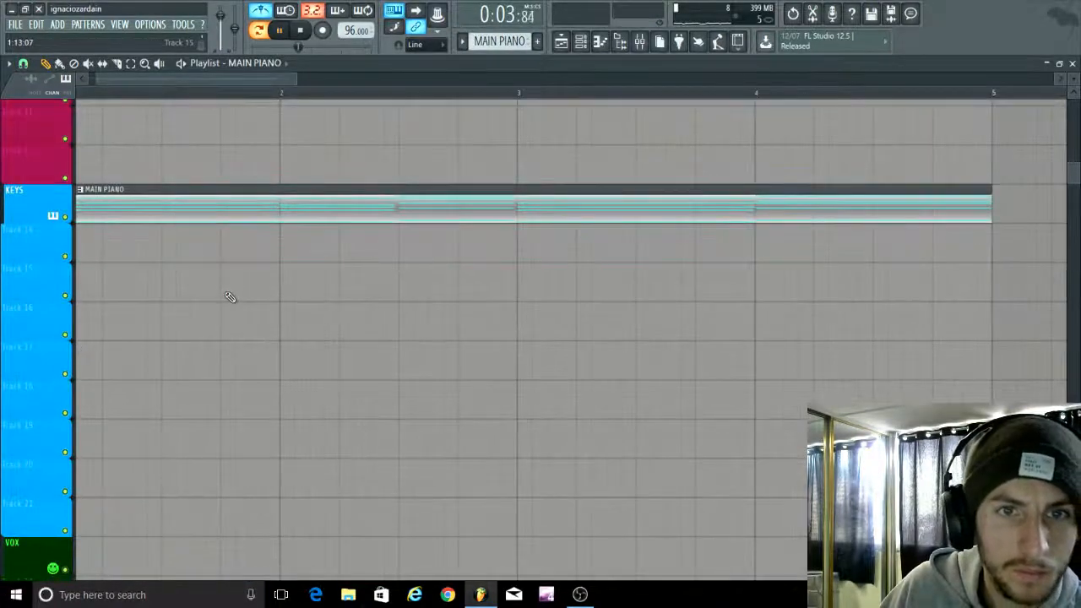
{"action": "scroll", "coordinate": [229, 299], "scroll_direction": "down", "scroll_amount": 4}
{"action": "scroll", "coordinate": [121, 121], "scroll_direction": "up", "scroll_amount": 2}
Step: Play the MAIN PIANO clip in song mode from bar 1, enlarging the playlist track rows, and stop playback
{"action": "key", "text": "space"}
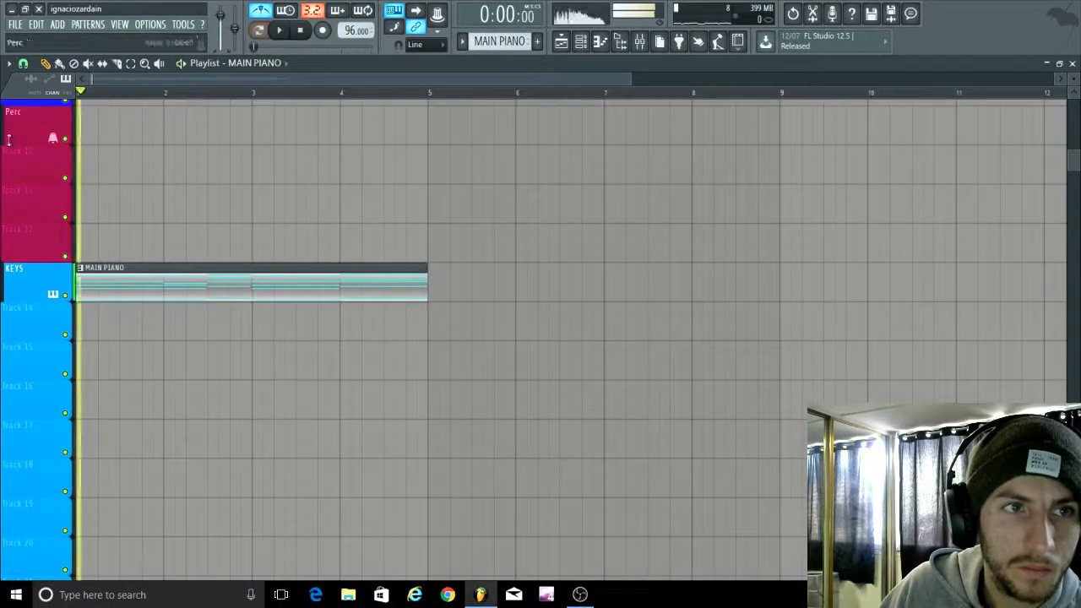
{"action": "scroll", "coordinate": [79, 267], "scroll_direction": "up", "scroll_amount": 5}
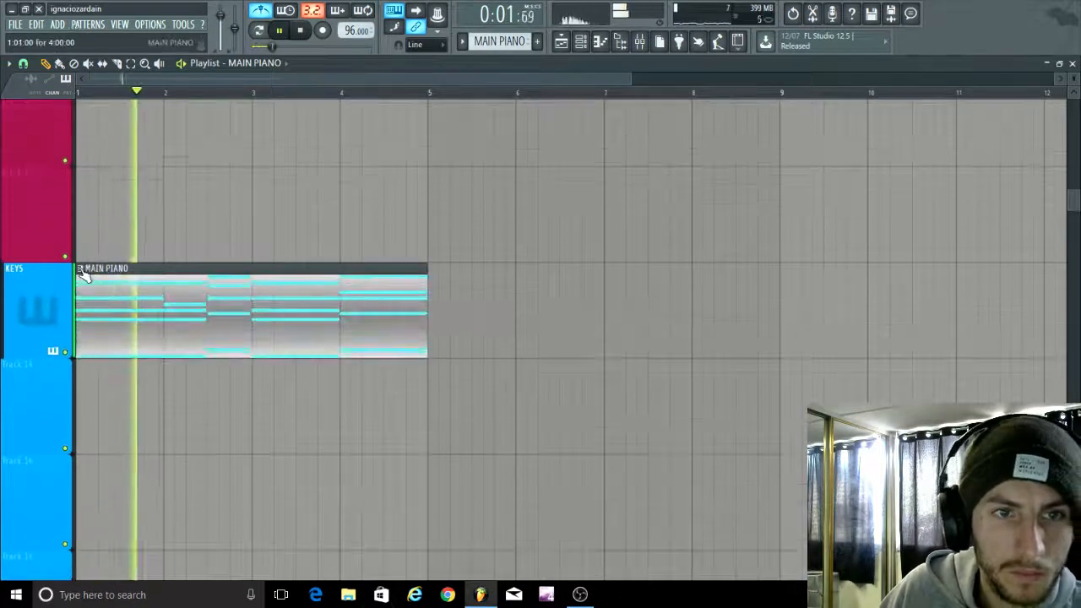
{"action": "scroll", "coordinate": [90, 268], "scroll_direction": "up", "scroll_amount": 2}
{"action": "scroll", "coordinate": [76, 262], "scroll_direction": "down", "scroll_amount": 2}
{"action": "scroll", "coordinate": [60, 256], "scroll_direction": "up", "scroll_amount": 4}
{"action": "scroll", "coordinate": [68, 263], "scroll_direction": "up", "scroll_amount": 2}
{"action": "scroll", "coordinate": [73, 267], "scroll_direction": "down", "scroll_amount": 2}
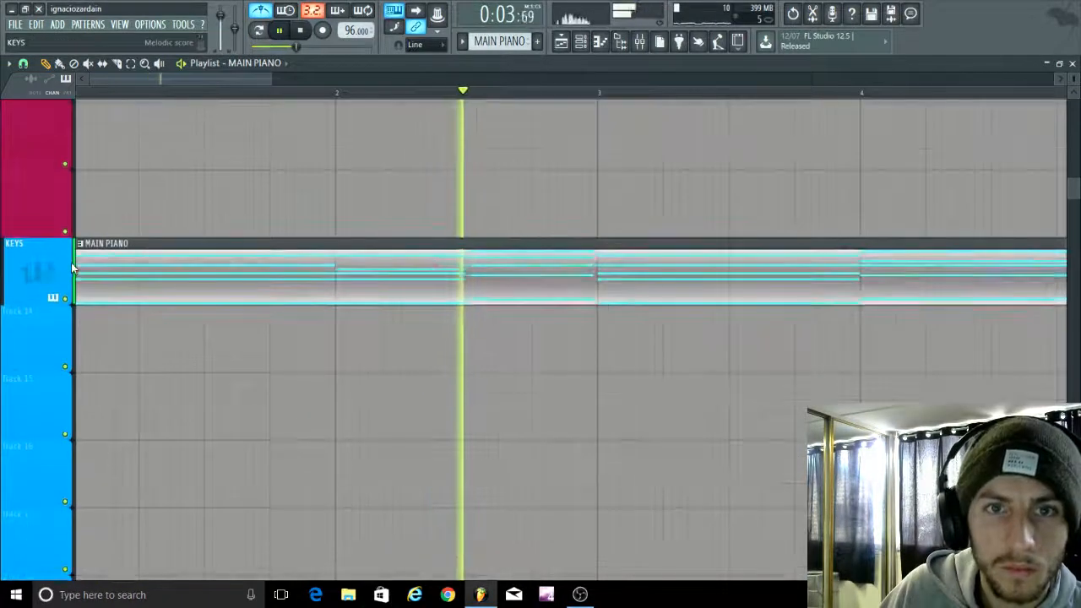
{"action": "scroll", "coordinate": [72, 269], "scroll_direction": "up", "scroll_amount": 1}
{"action": "scroll", "coordinate": [77, 261], "scroll_direction": "down", "scroll_amount": 4}
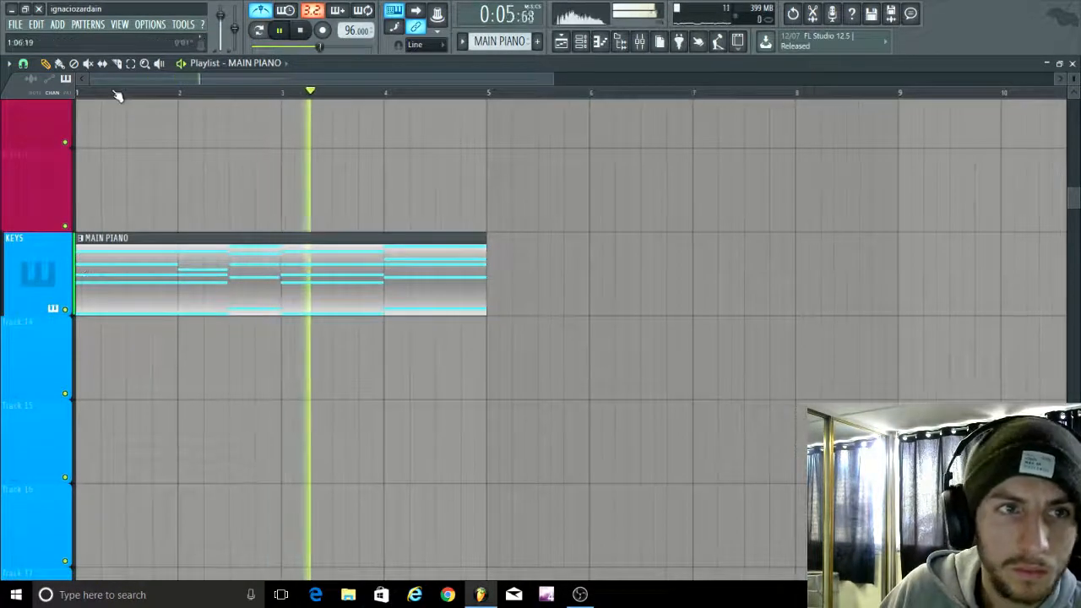
{"action": "left_click", "coordinate": [80, 92]}
{"action": "scroll", "coordinate": [251, 217], "scroll_direction": "up", "scroll_amount": 3}
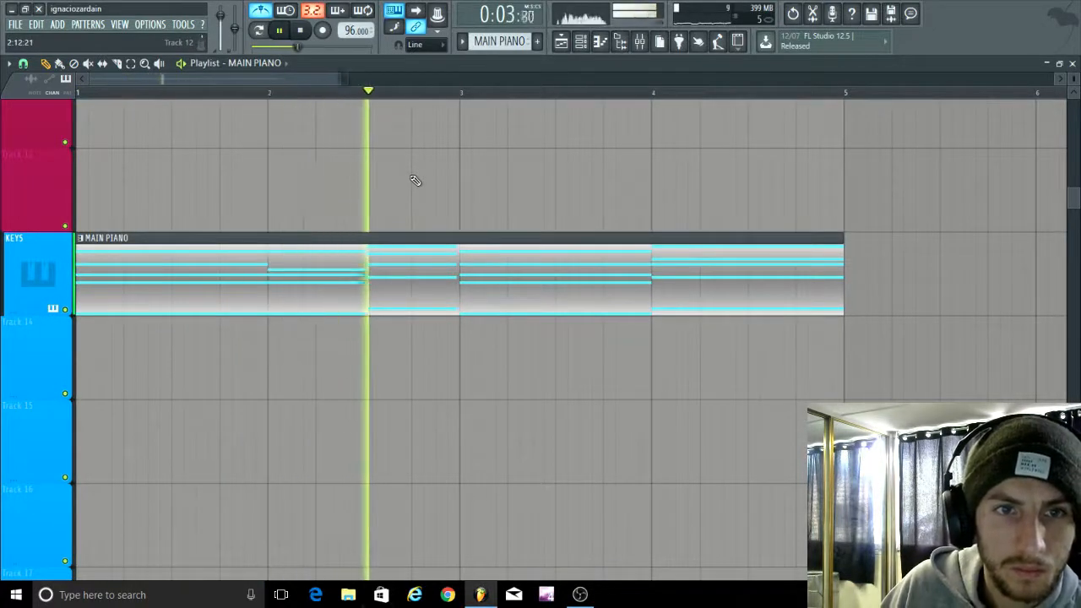
{"action": "left_click", "coordinate": [591, 43]}
{"action": "key", "text": "space"}
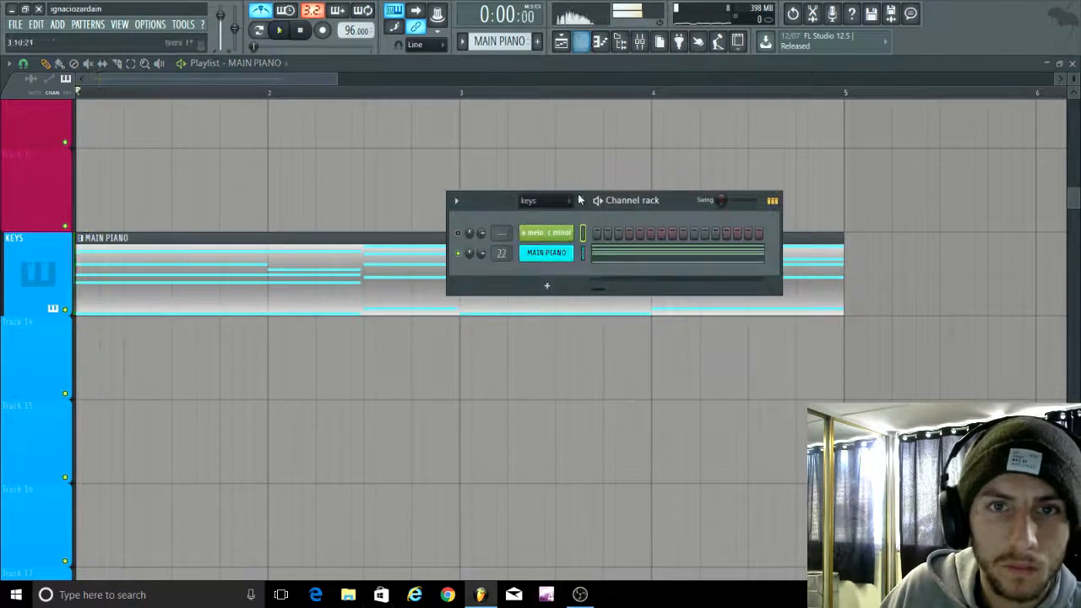
Step: Flatten Gross Beat's time envelope on the main piano insert by raising its end point back up, and close the plugin
{"action": "left_click", "coordinate": [641, 43]}
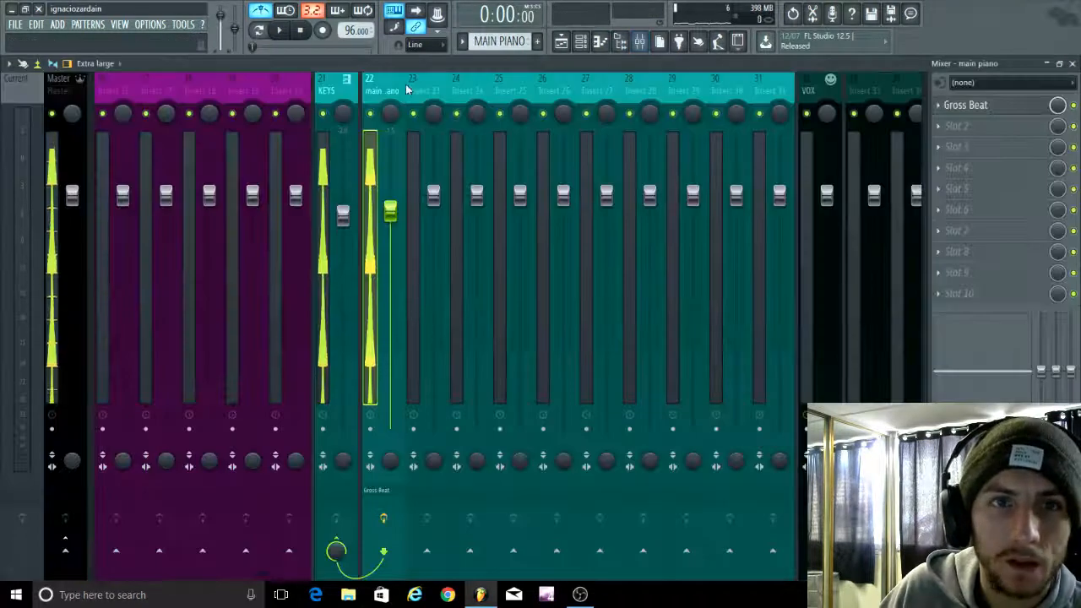
{"action": "left_click", "coordinate": [980, 105]}
{"action": "left_click_drag", "start_coordinate": [691, 126], "coordinate": [699, 82]}
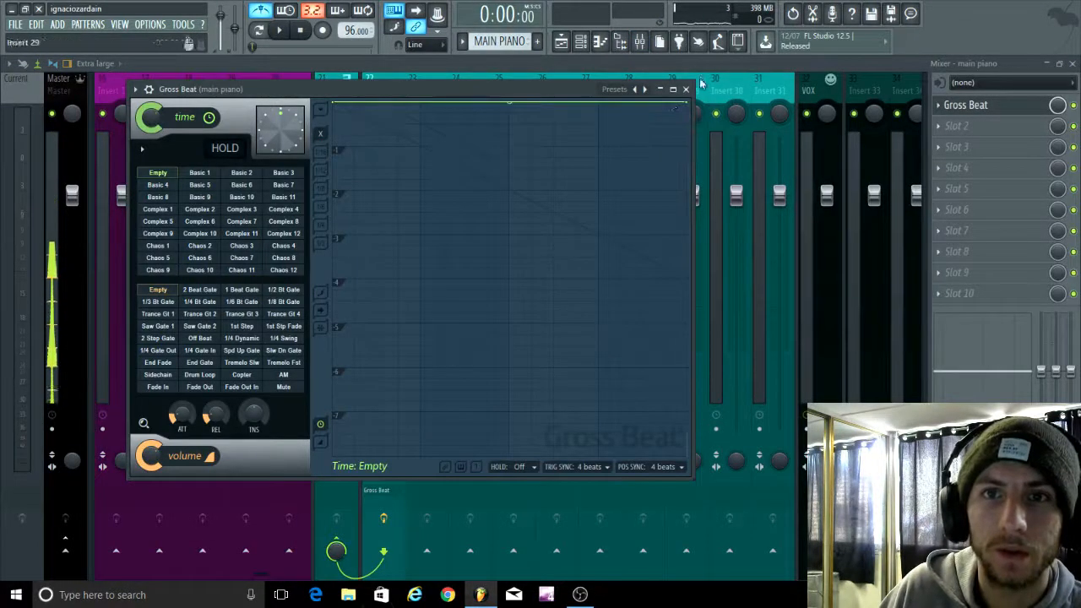
{"action": "left_click", "coordinate": [687, 91]}
Step: Load Fruity Parametric EQ 2 in slot 2 during playback, roll off the lows and highs, and slightly cut bands 4 and 5
{"action": "key", "text": "space"}
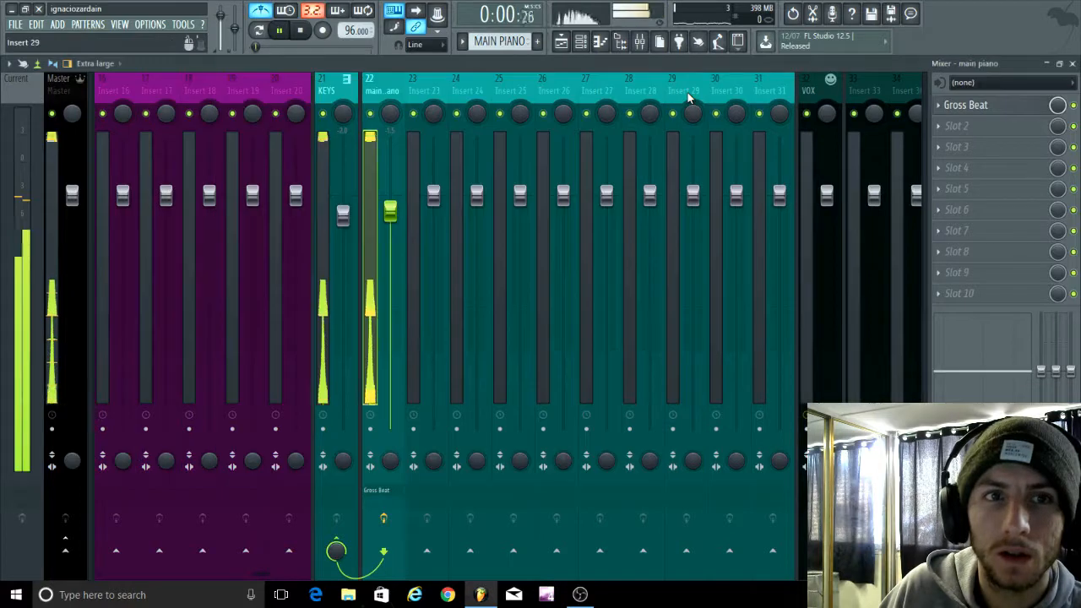
{"action": "left_click", "coordinate": [946, 126]}
{"action": "left_click", "coordinate": [735, 438]}
{"action": "left_click_drag", "start_coordinate": [324, 246], "coordinate": [421, 185]}
{"action": "scroll", "coordinate": [511, 352], "scroll_direction": "up", "scroll_amount": 2}
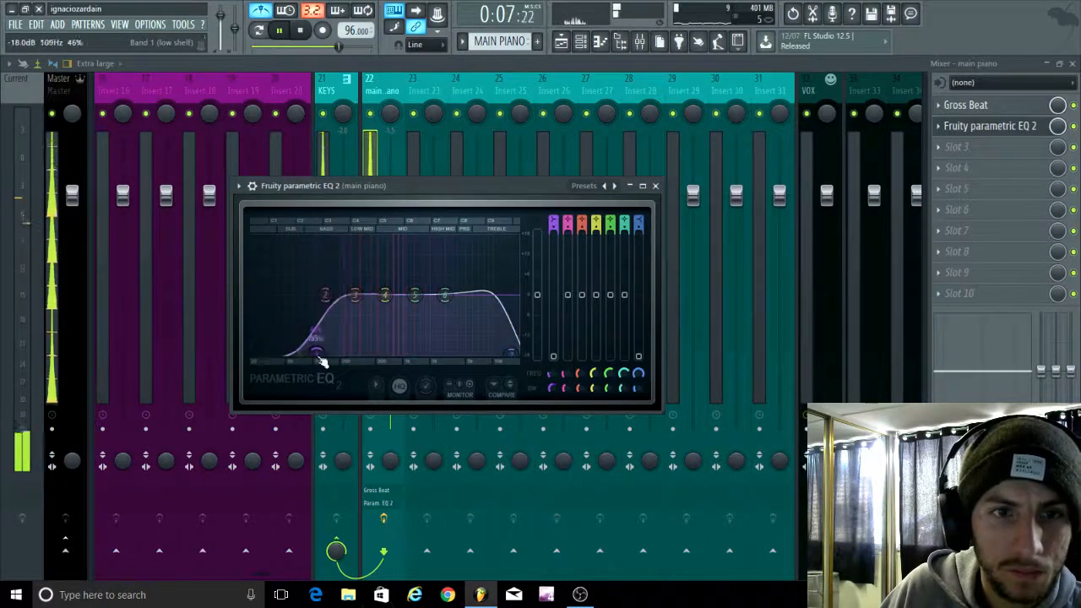
{"action": "left_click_drag", "start_coordinate": [385, 295], "coordinate": [427, 308]}
{"action": "left_click_drag", "start_coordinate": [445, 295], "coordinate": [450, 294]}
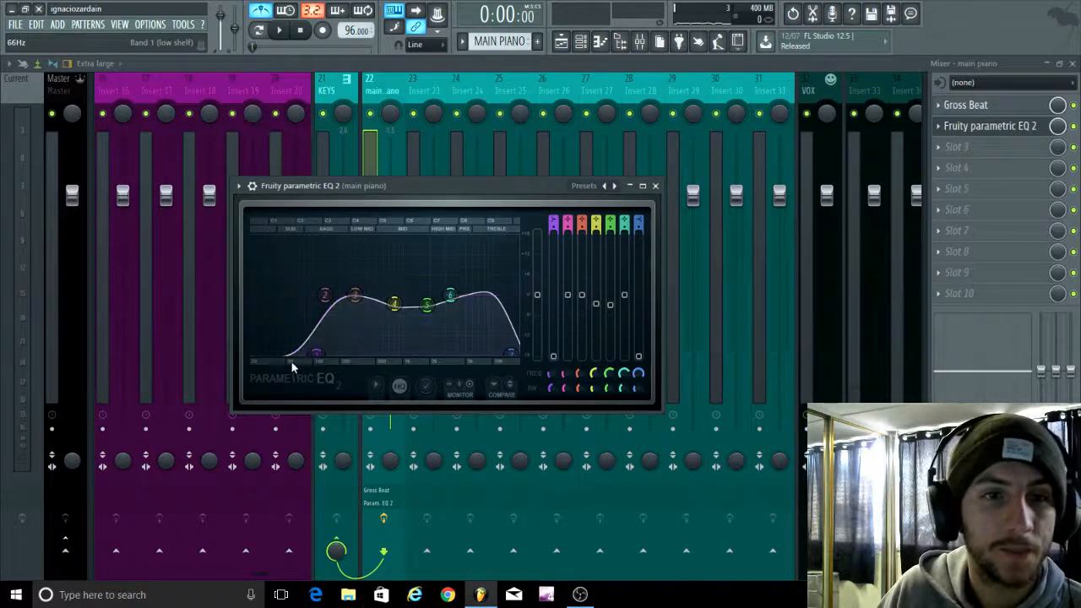
Step: Compare low cutoff positions while playing, set EQ band 1 to about 84 Hz, and move band 6 to a slightly higher frequency
{"action": "mouse_move", "coordinate": [329, 364]}
{"action": "left_mouse_down"}
{"action": "mouse_move", "coordinate": [356, 353]}
{"action": "mouse_move", "coordinate": [328, 354]}
{"action": "left_mouse_up"}
{"action": "key", "text": "space"}
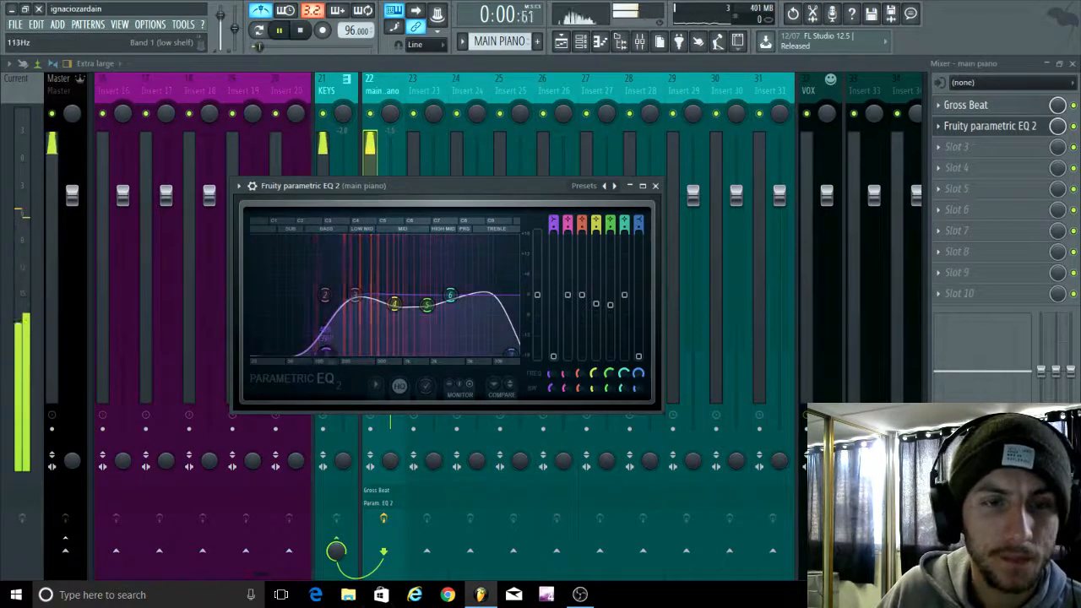
{"action": "key", "text": "space"}
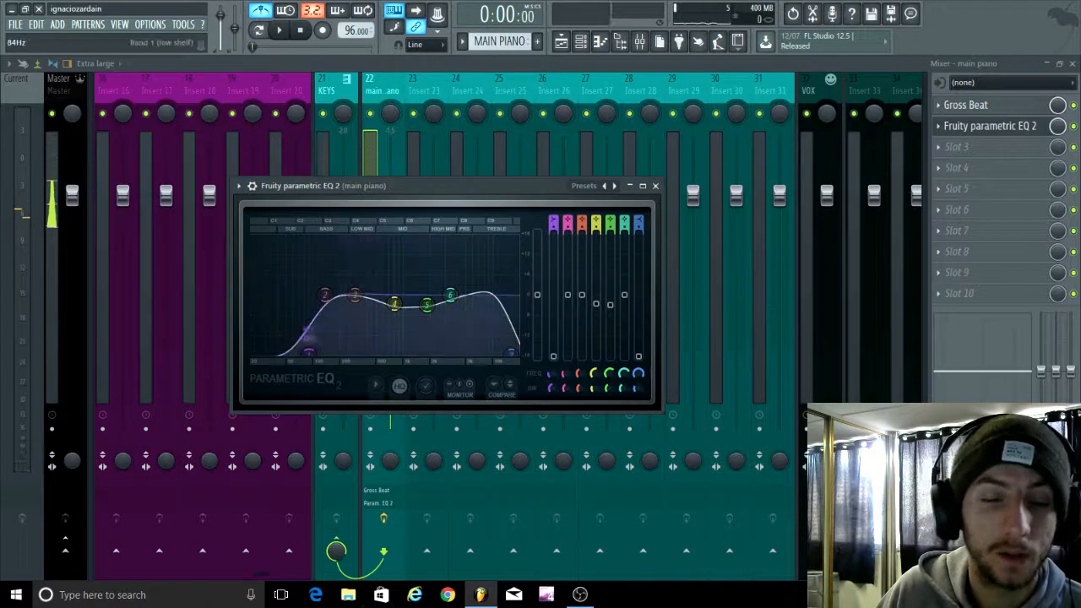
{"action": "key", "text": "space"}
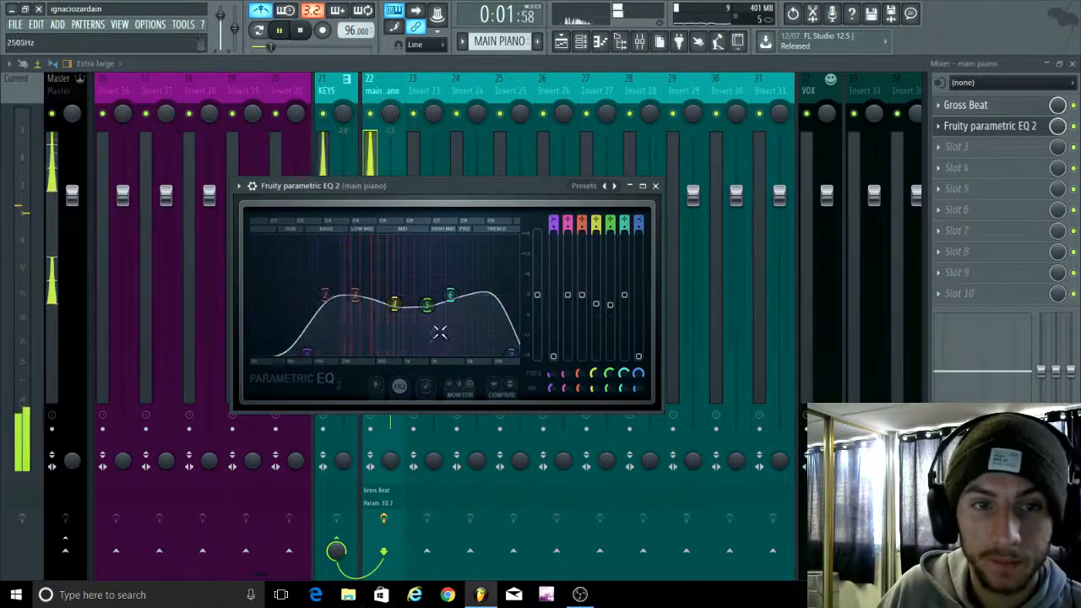
{"action": "left_click_drag", "start_coordinate": [451, 295], "coordinate": [465, 295]}
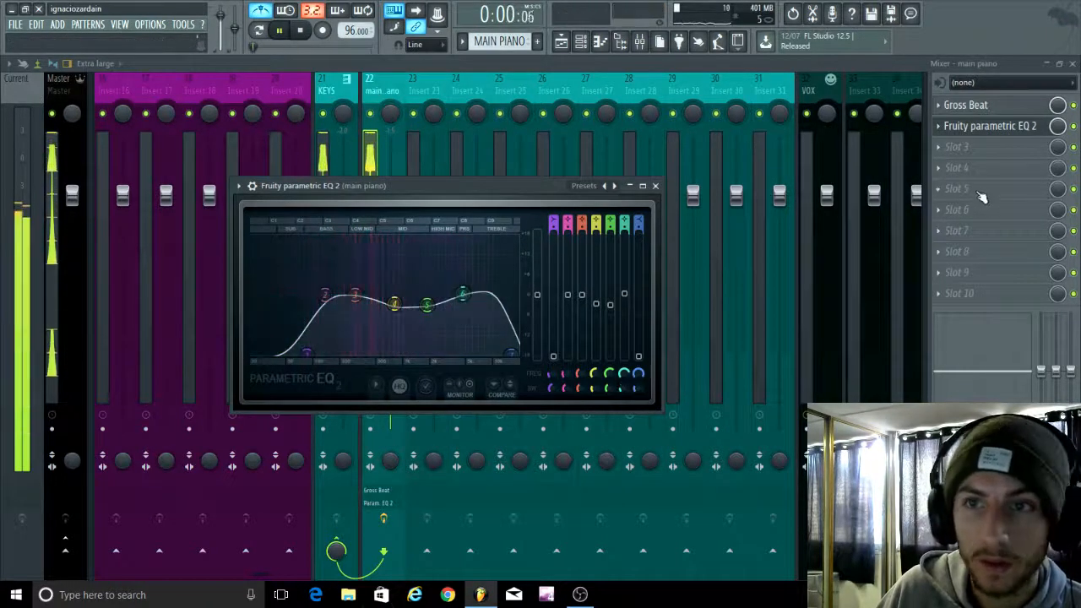
Step: Load Fruity Reeverb 2 in slot 3 of the main piano insert, adjust its room size and low cut, and close the mixer and plugins
{"action": "left_click", "coordinate": [963, 147]}
{"action": "left_click", "coordinate": [744, 185]}
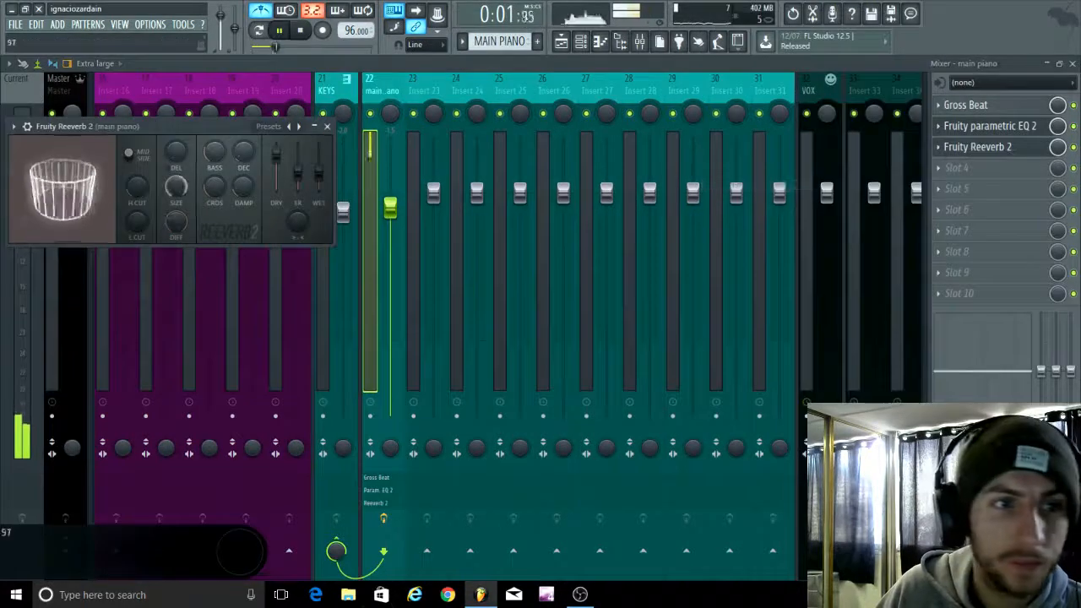
{"action": "left_click_drag", "start_coordinate": [136, 221], "coordinate": [136, 211]}
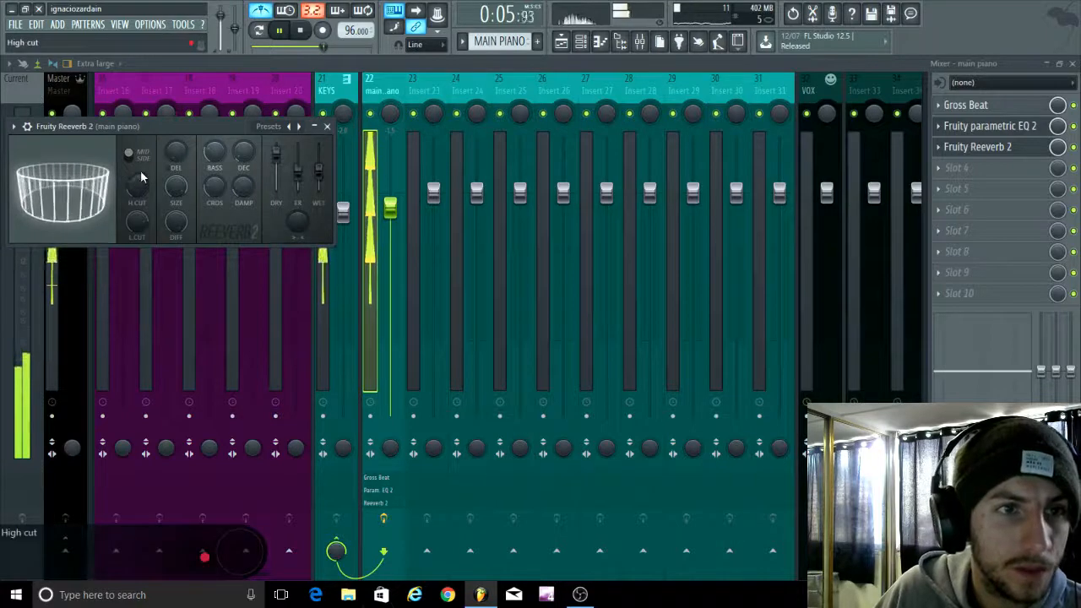
{"action": "left_click", "coordinate": [1073, 65]}
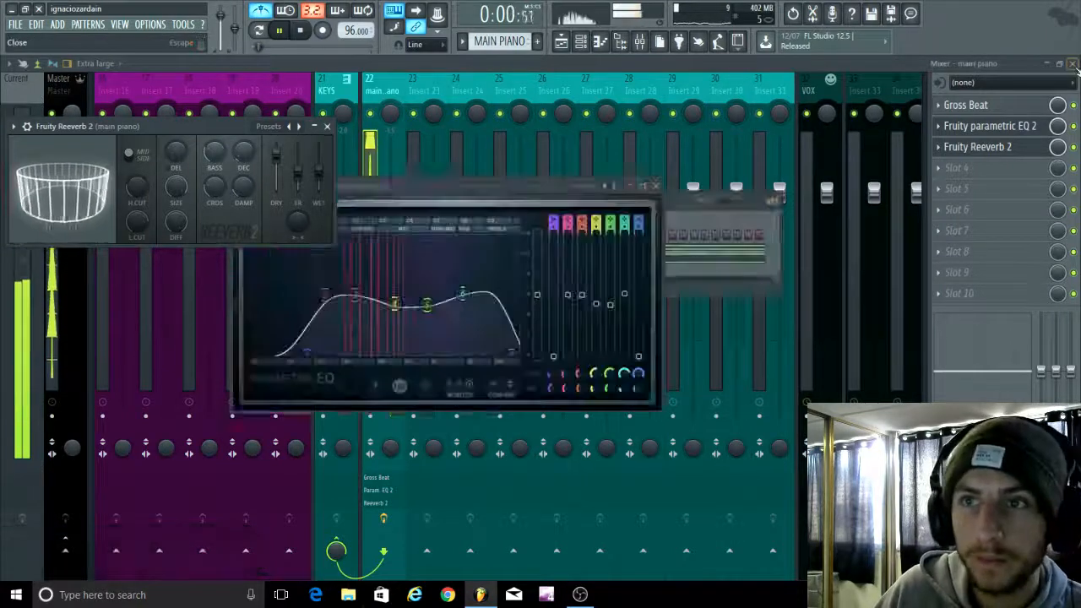
{"action": "left_click", "coordinate": [654, 185]}
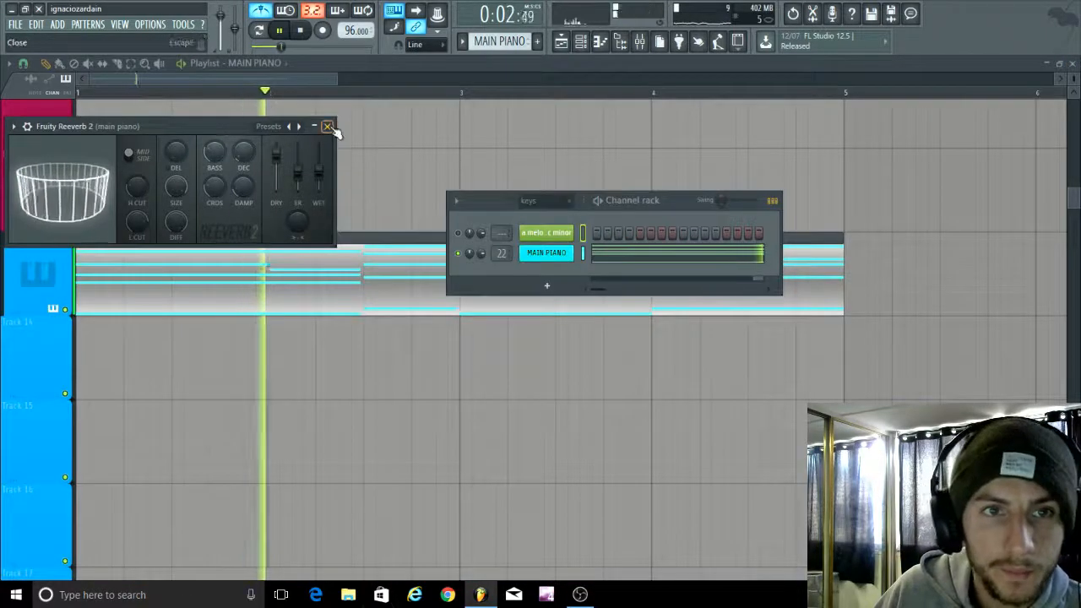
{"action": "left_click", "coordinate": [328, 126]}
Step: Recolour the MAIN PIANO pattern dark blue, keeping its name, and check its clip in the playlist
{"action": "left_click", "coordinate": [583, 42]}
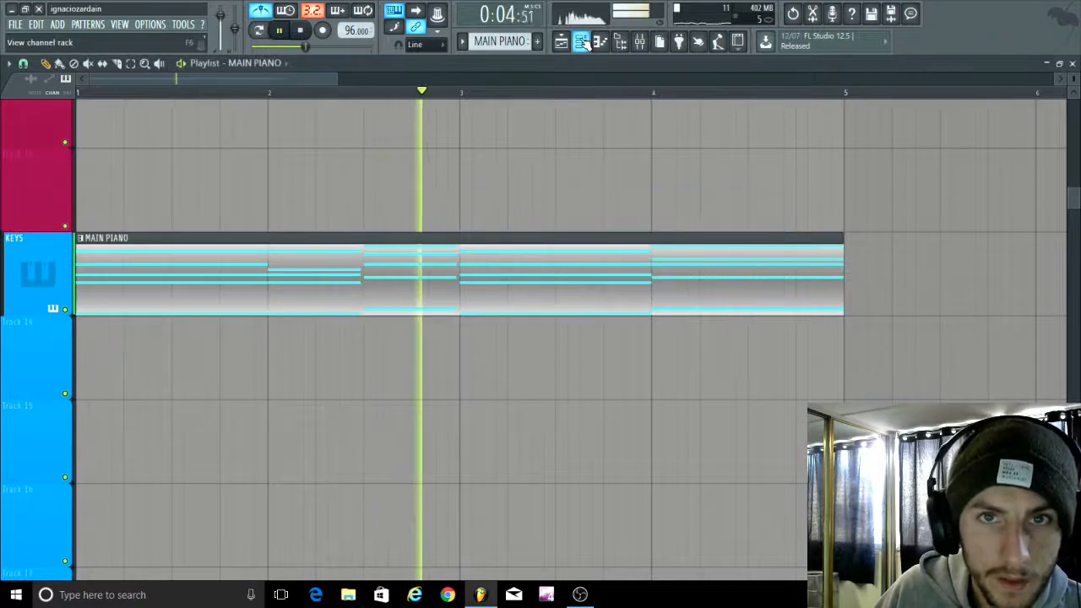
{"action": "left_click", "coordinate": [583, 42]}
{"action": "left_click", "coordinate": [500, 40]}
{"action": "left_click", "coordinate": [614, 103]}
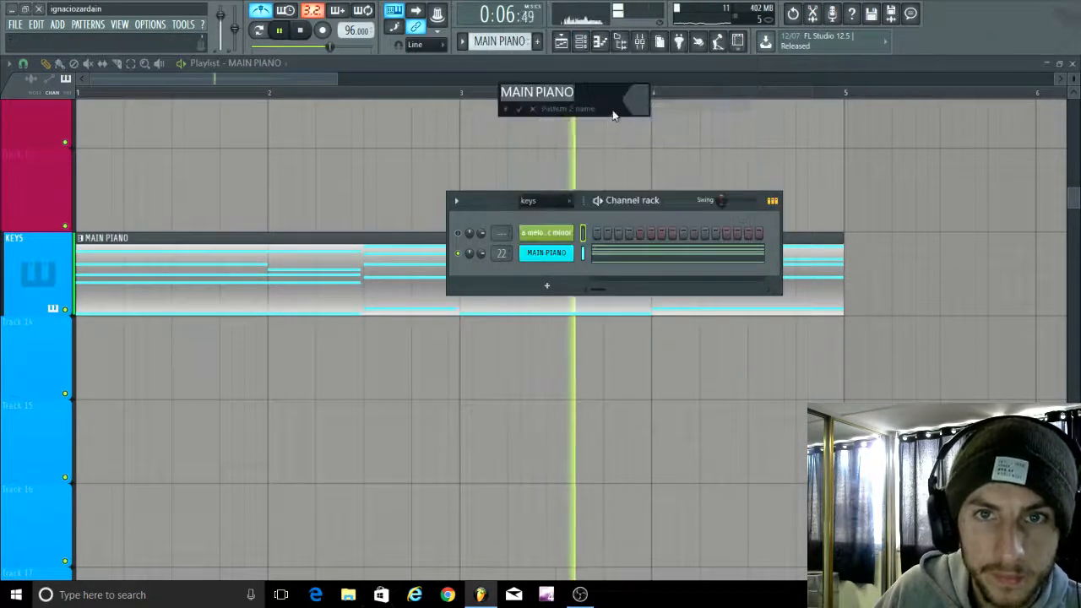
{"action": "left_click", "coordinate": [639, 101]}
{"action": "left_click", "coordinate": [654, 104]}
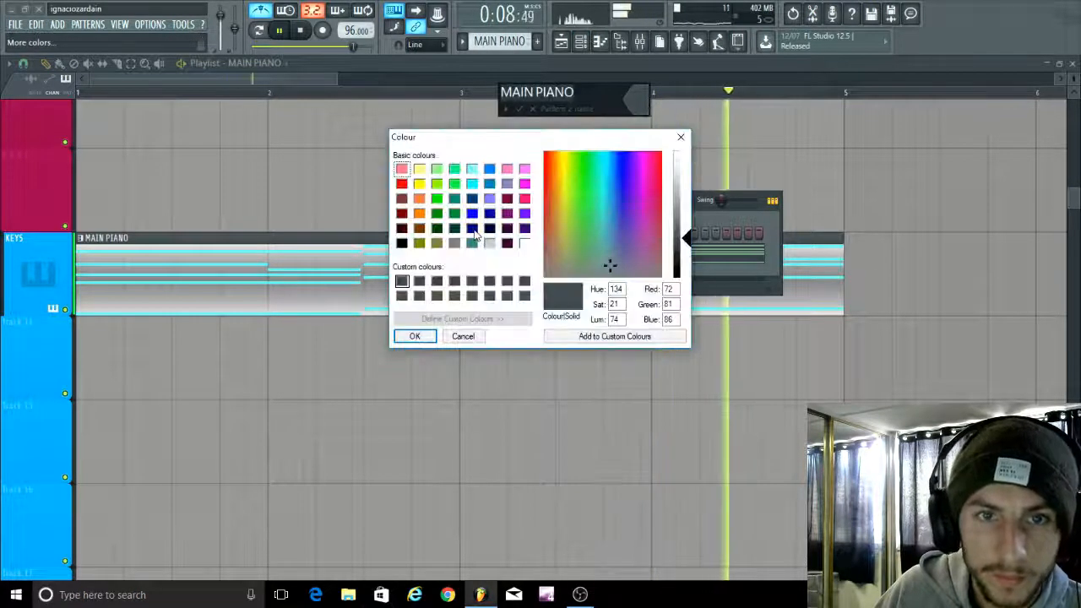
{"action": "left_click", "coordinate": [472, 231]}
{"action": "left_click", "coordinate": [415, 335]}
{"action": "key", "text": "Return"}
{"action": "left_click", "coordinate": [333, 420]}
{"action": "scroll", "coordinate": [331, 420], "scroll_direction": "down", "scroll_amount": 4}
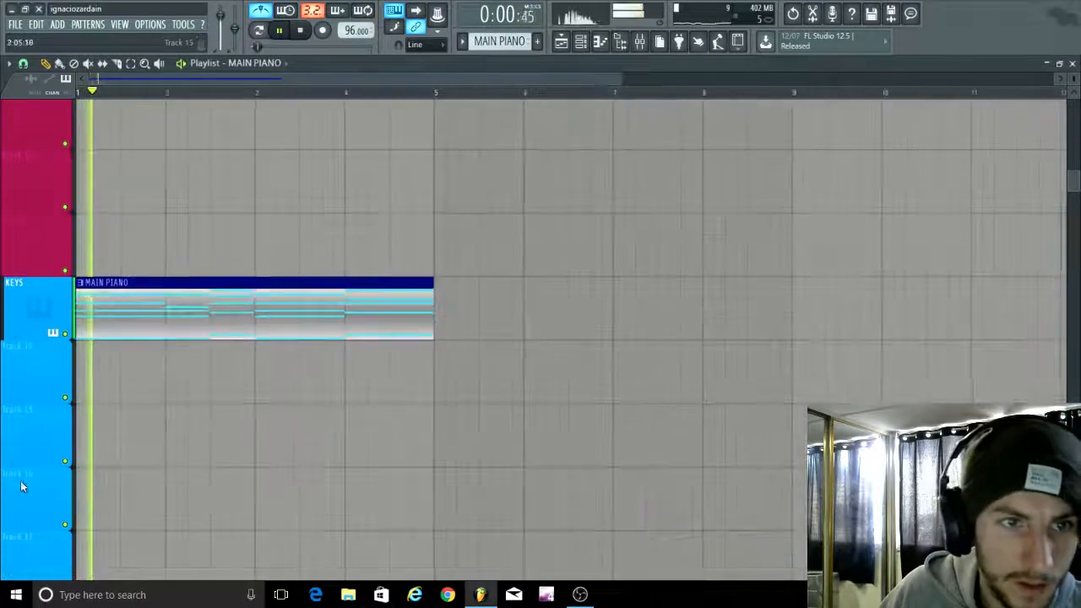
{"action": "scroll", "coordinate": [25, 413], "scroll_direction": "up", "scroll_amount": 3}
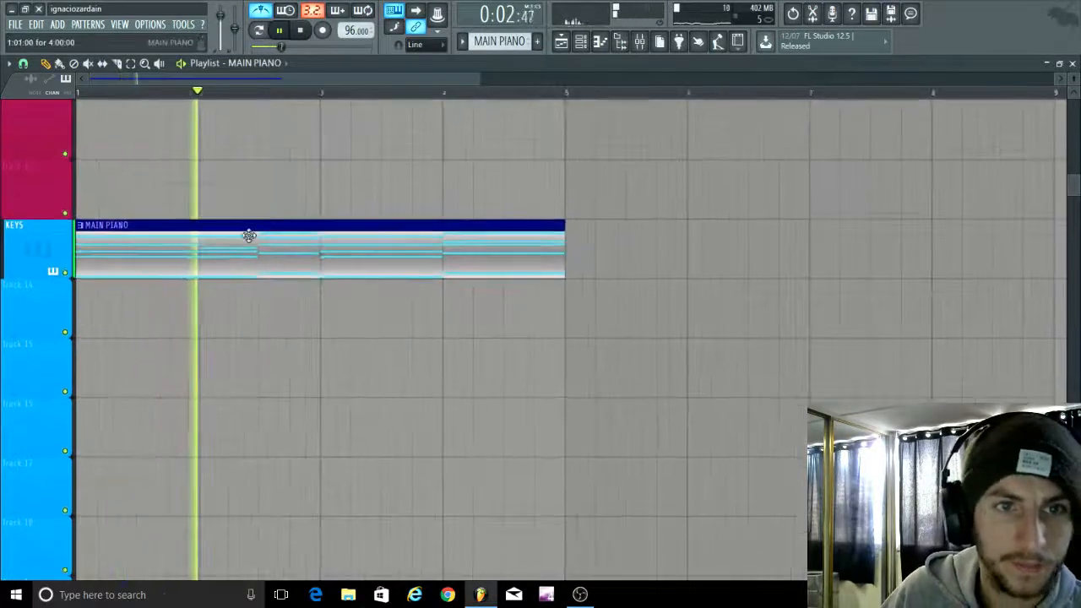
Step: Stop playback, clone the MAIN PIANO channel in the channel rack, and close the copy's plugin window
{"action": "scroll", "coordinate": [244, 246], "scroll_direction": "down", "scroll_amount": 2}
{"action": "scroll", "coordinate": [203, 357], "scroll_direction": "up", "scroll_amount": 2}
{"action": "scroll", "coordinate": [253, 359], "scroll_direction": "down", "scroll_amount": 2}
{"action": "scroll", "coordinate": [439, 316], "scroll_direction": "up", "scroll_amount": 1}
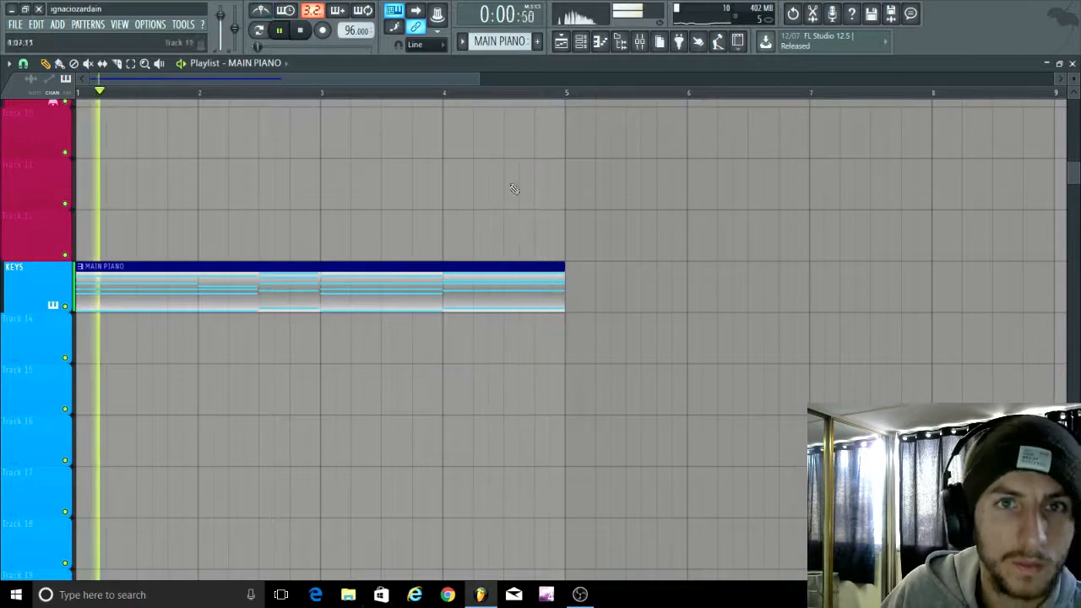
{"action": "left_click", "coordinate": [599, 41]}
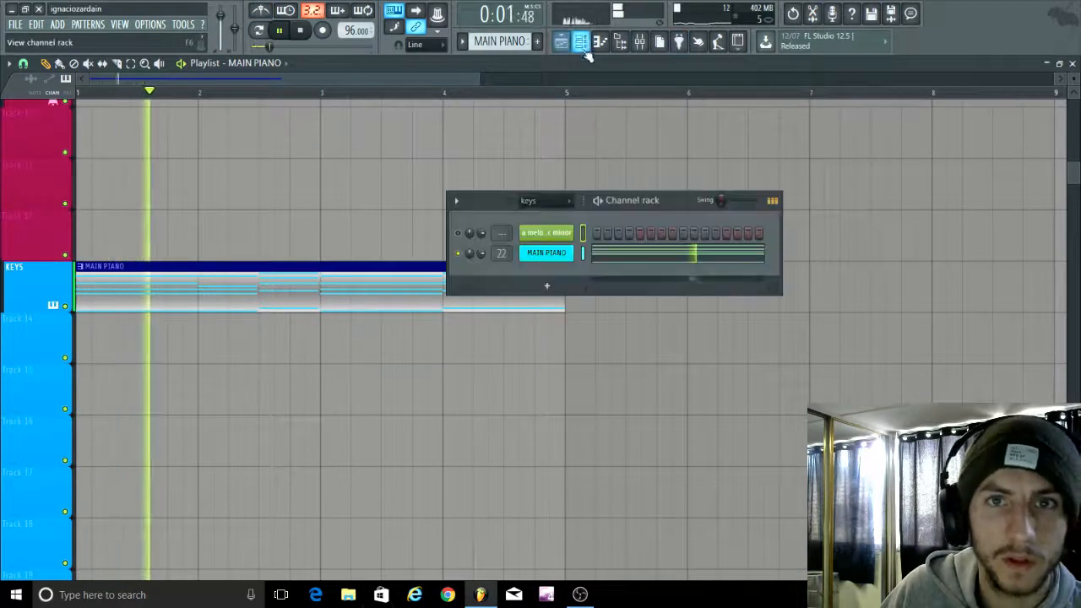
{"action": "key", "text": "space"}
{"action": "right_click", "coordinate": [550, 255]}
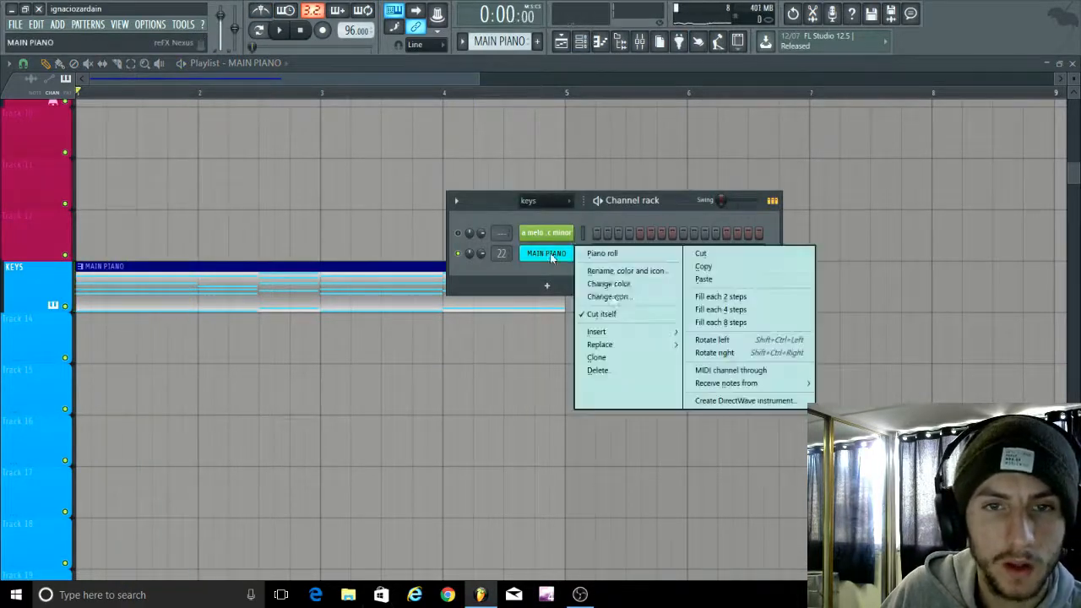
{"action": "left_click", "coordinate": [625, 359]}
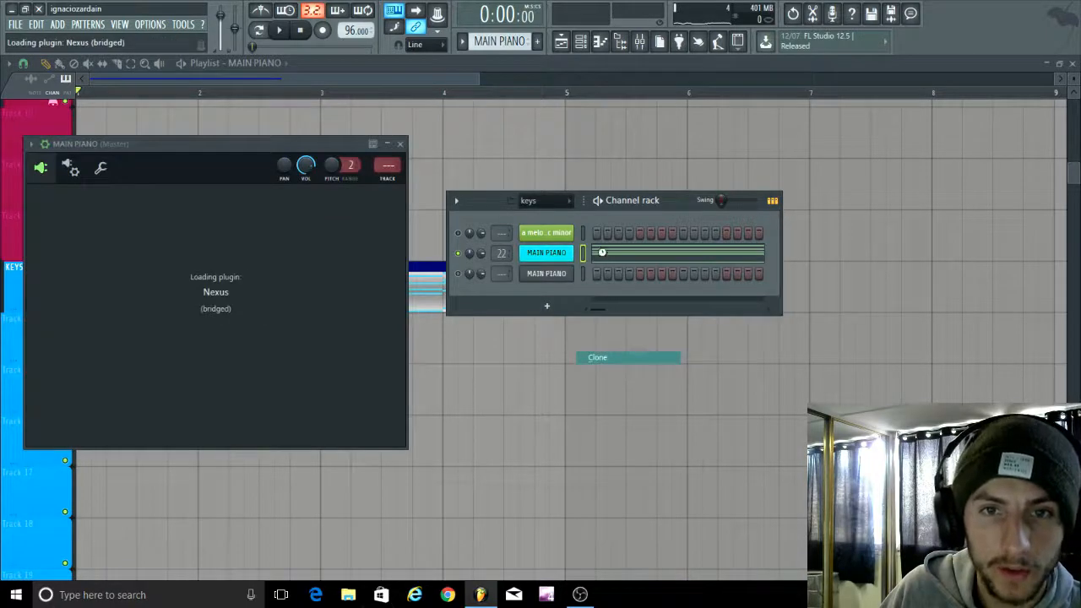
{"action": "key", "text": "Escape"}
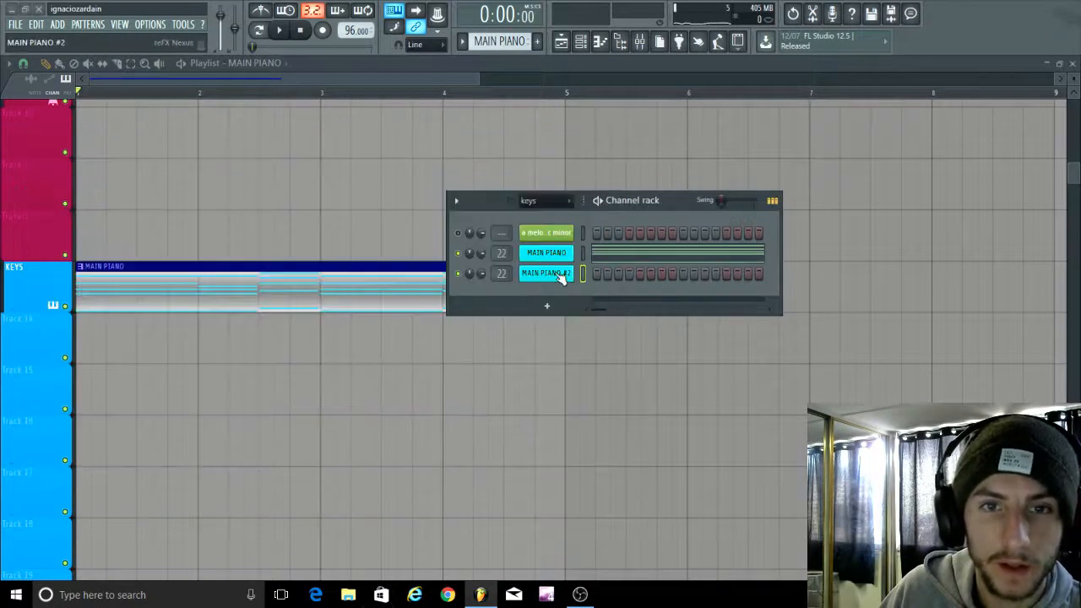
Step: Rename the cloned channel as riff piano, colour it purple, and route it to mixer track 23
{"action": "right_click", "coordinate": [563, 273]}
{"action": "left_click", "coordinate": [608, 293]}
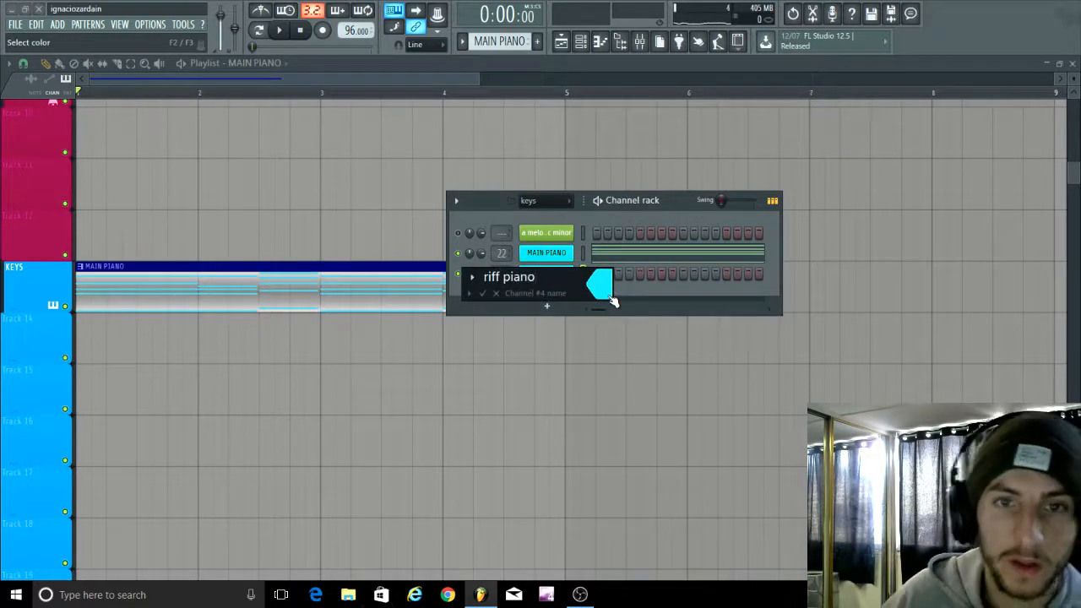
{"action": "left_click", "coordinate": [611, 297]}
{"action": "left_click", "coordinate": [616, 291]}
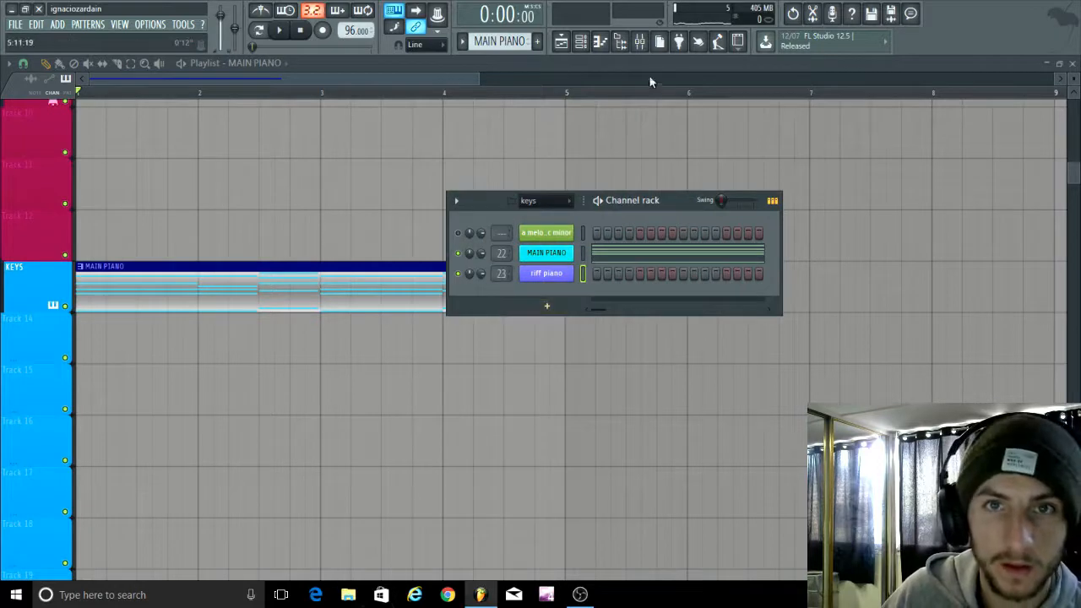
Step: Rename mixer insert 23 as riff and lower its fader to -2.0 dB
{"action": "left_click", "coordinate": [642, 43]}
{"action": "right_click", "coordinate": [424, 96]}
{"action": "left_click", "coordinate": [467, 100]}
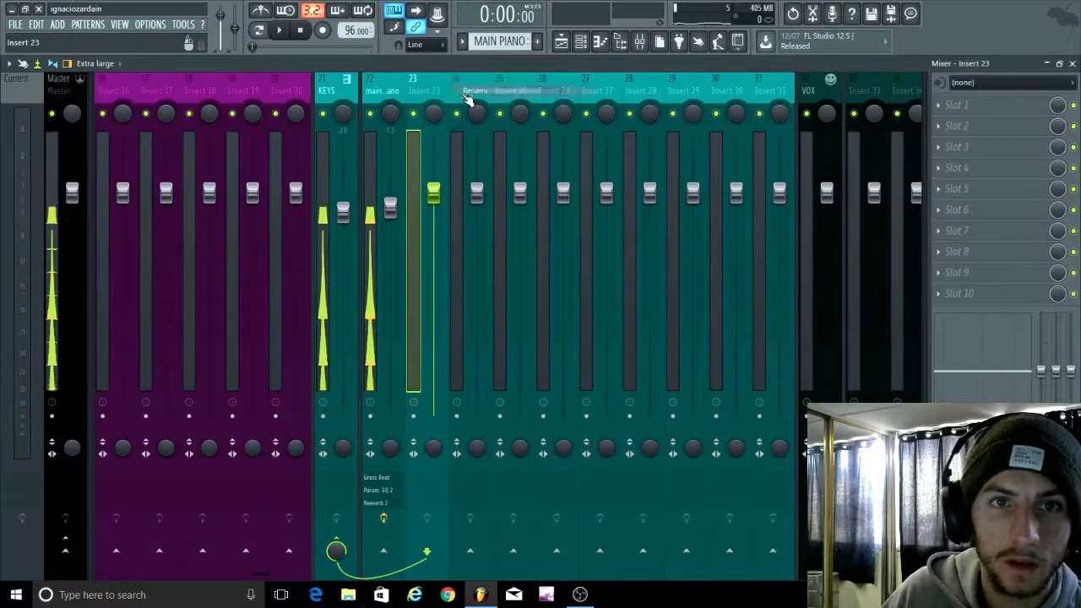
{"action": "type", "text": "rif"}
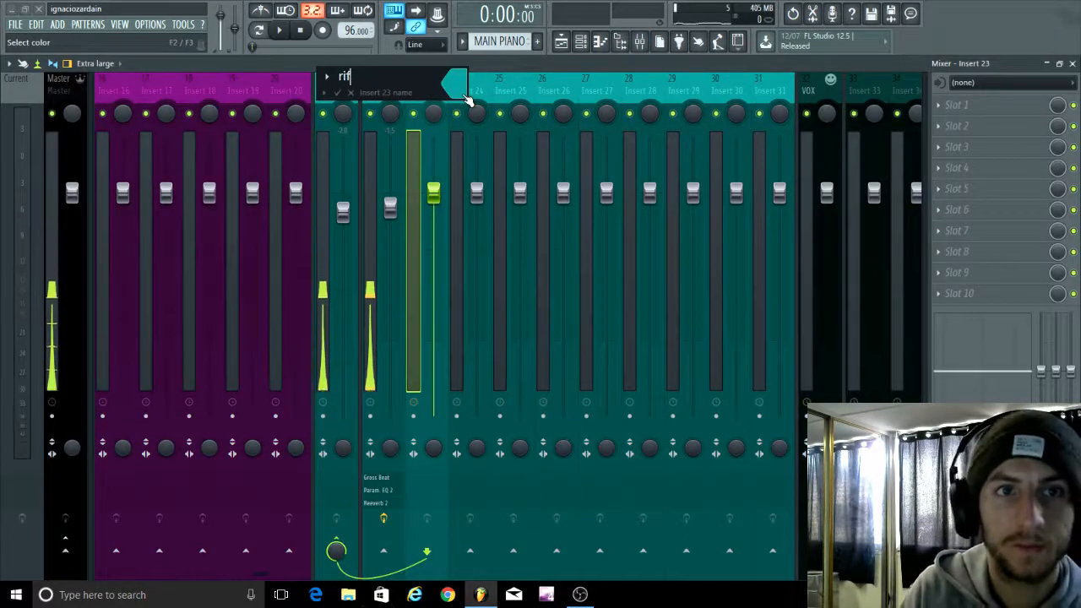
{"action": "type", "text": "f"}
{"action": "key", "text": "Return"}
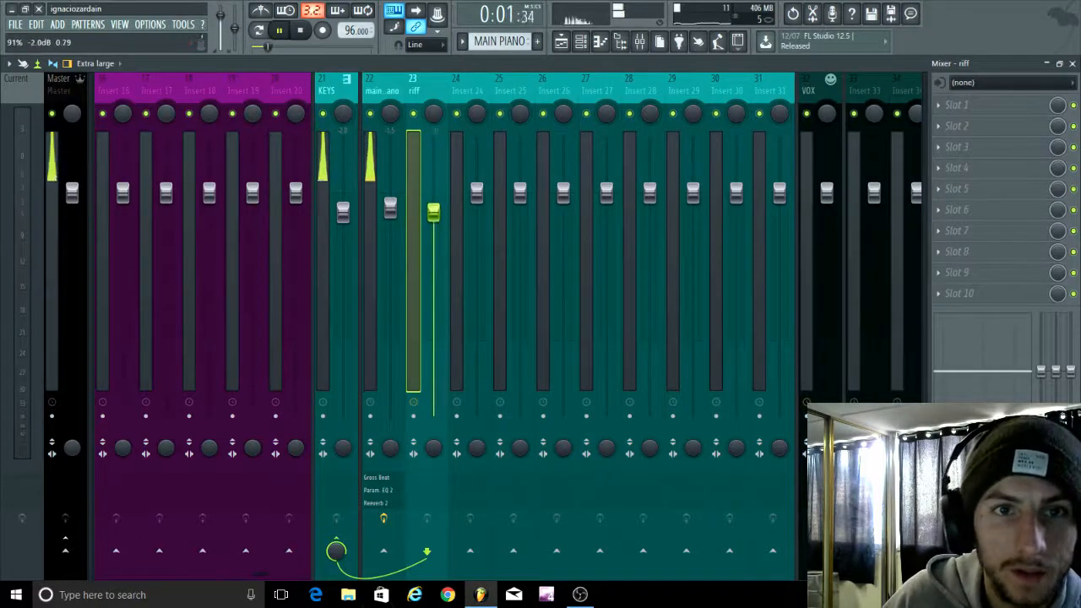
Step: Lower the main piano insert's fader to -3.0 dB during playback and reselect the riff insert
{"action": "left_click_drag", "start_coordinate": [393, 210], "coordinate": [391, 218]}
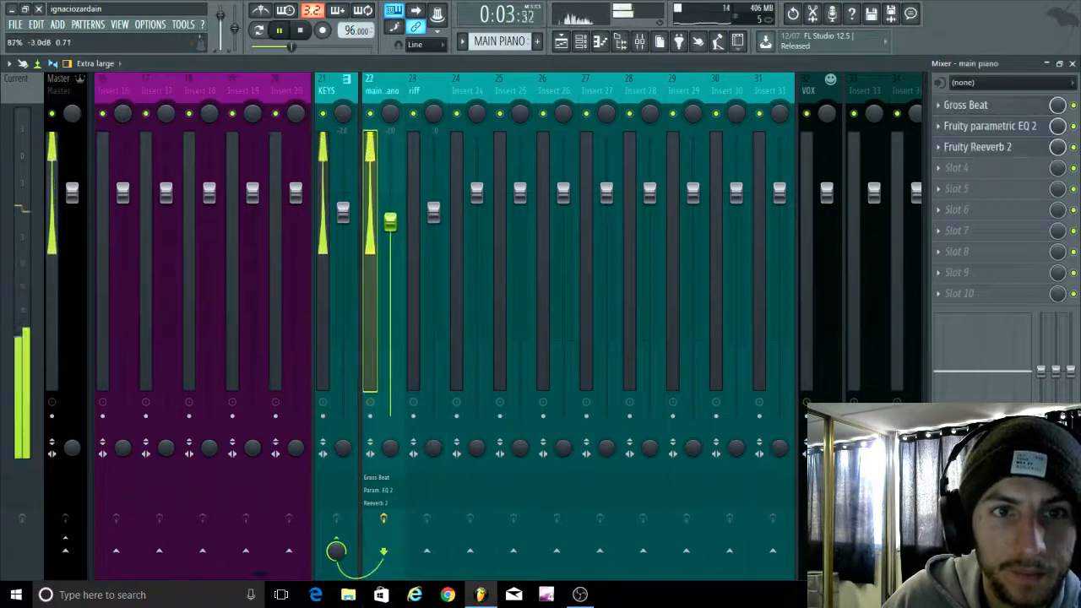
{"action": "left_click", "coordinate": [433, 212]}
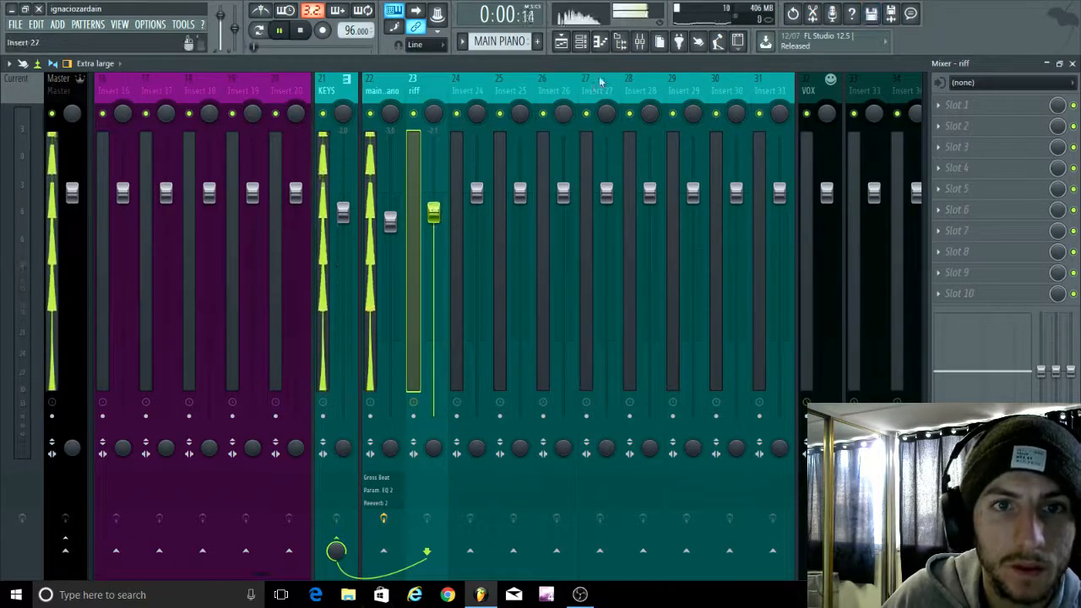
Step: Stop playback, then name empty Pattern 3 riff piano and give it the riff channel's purple colour
{"action": "left_click", "coordinate": [585, 44]}
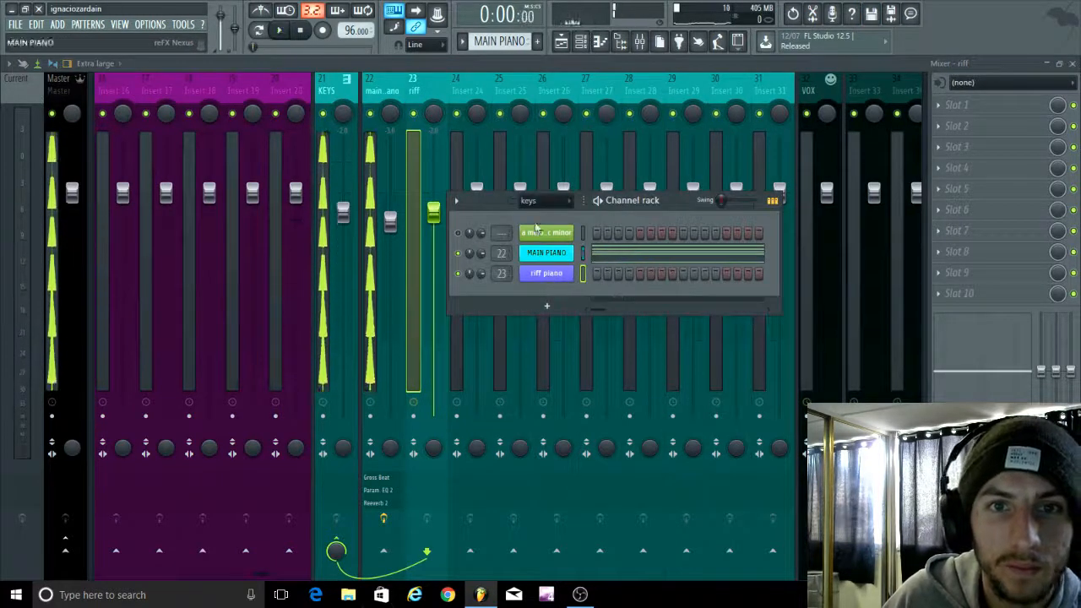
{"action": "key", "text": "space"}
{"action": "left_click", "coordinate": [499, 42]}
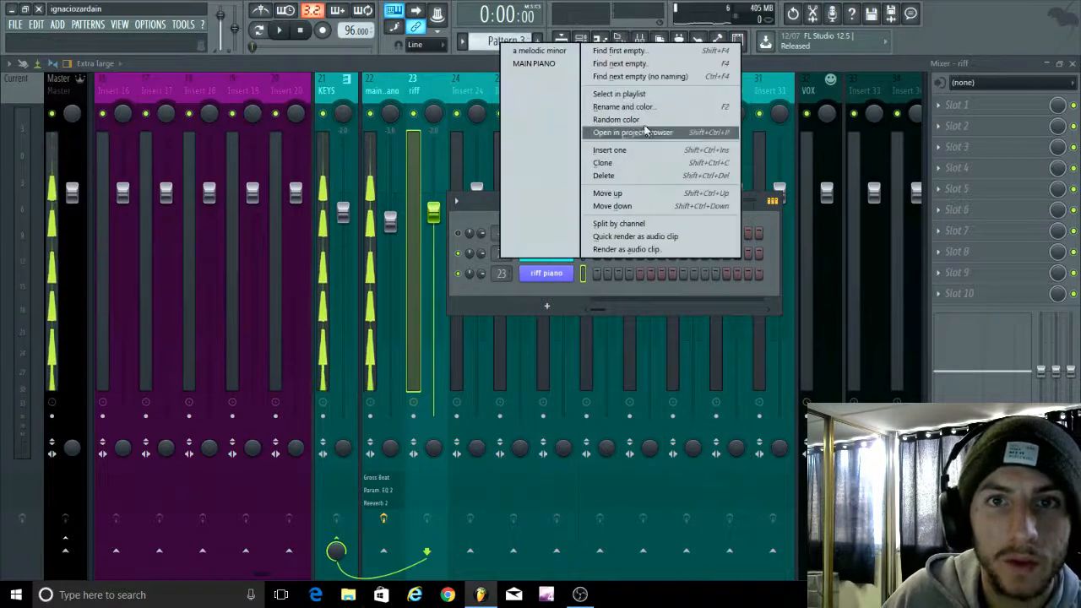
{"action": "left_click", "coordinate": [634, 109]}
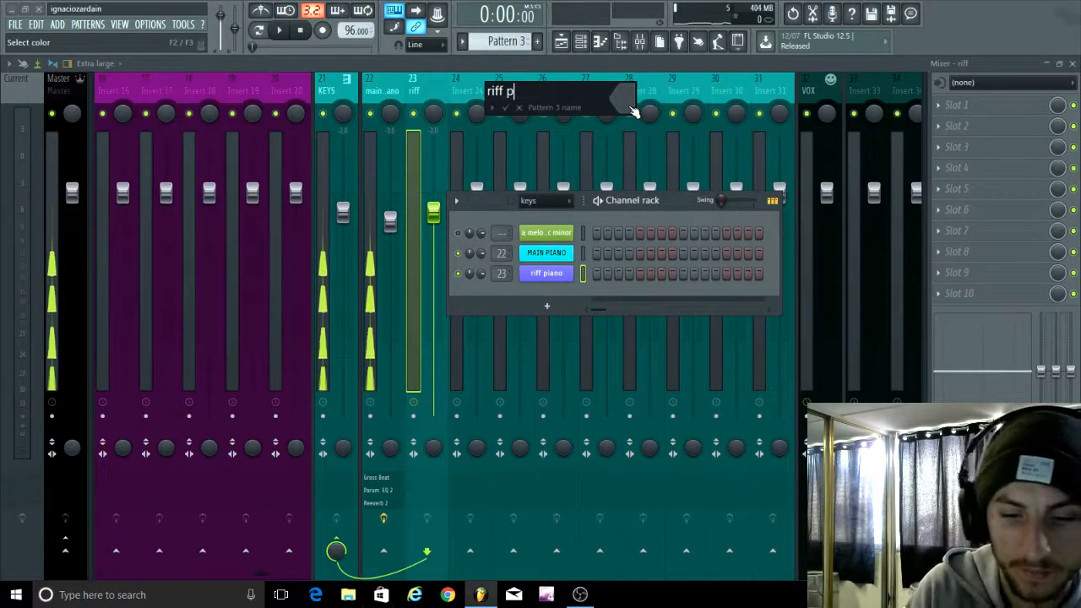
{"action": "left_click", "coordinate": [628, 107]}
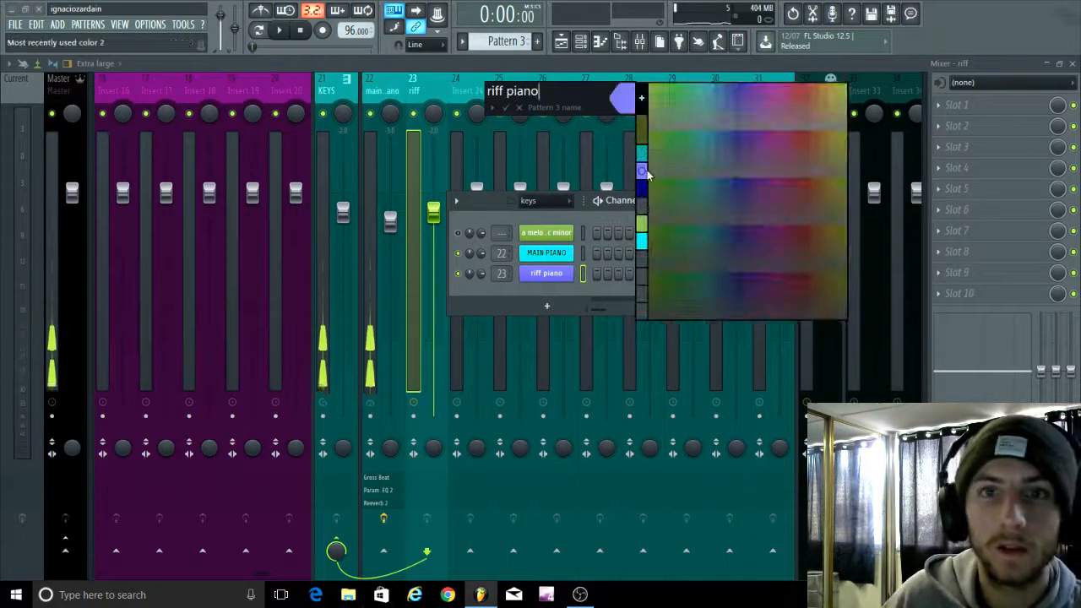
{"action": "left_click", "coordinate": [644, 173]}
{"action": "key", "text": "Return"}
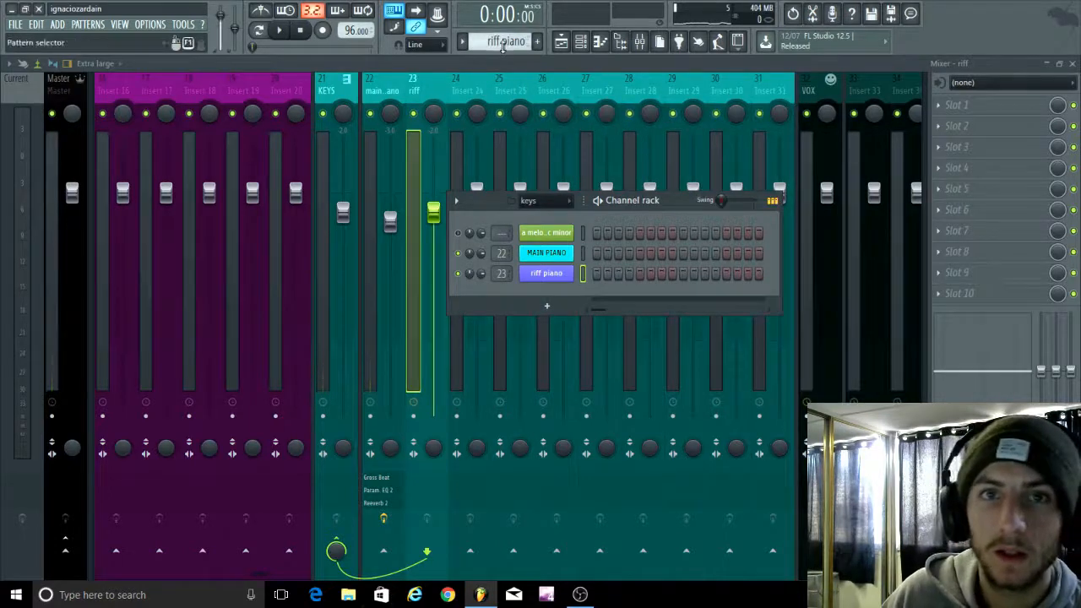
Step: Close the mixer and place the riff piano pattern at bar 1 on Track 14 of the playlist
{"action": "left_click", "coordinate": [1072, 64]}
{"action": "left_click", "coordinate": [224, 356]}
{"action": "left_click_drag", "start_coordinate": [267, 353], "coordinate": [2, 351]}
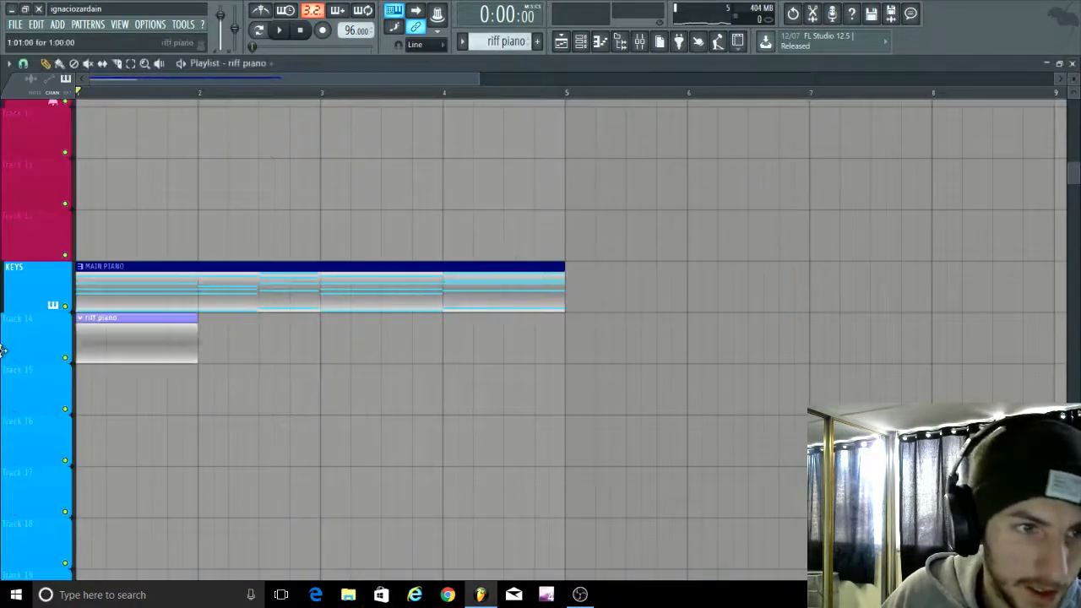
Step: Copy the scale notes of the a melodic minor channel from its own pattern into the riff piano pattern
{"action": "left_click", "coordinate": [580, 41]}
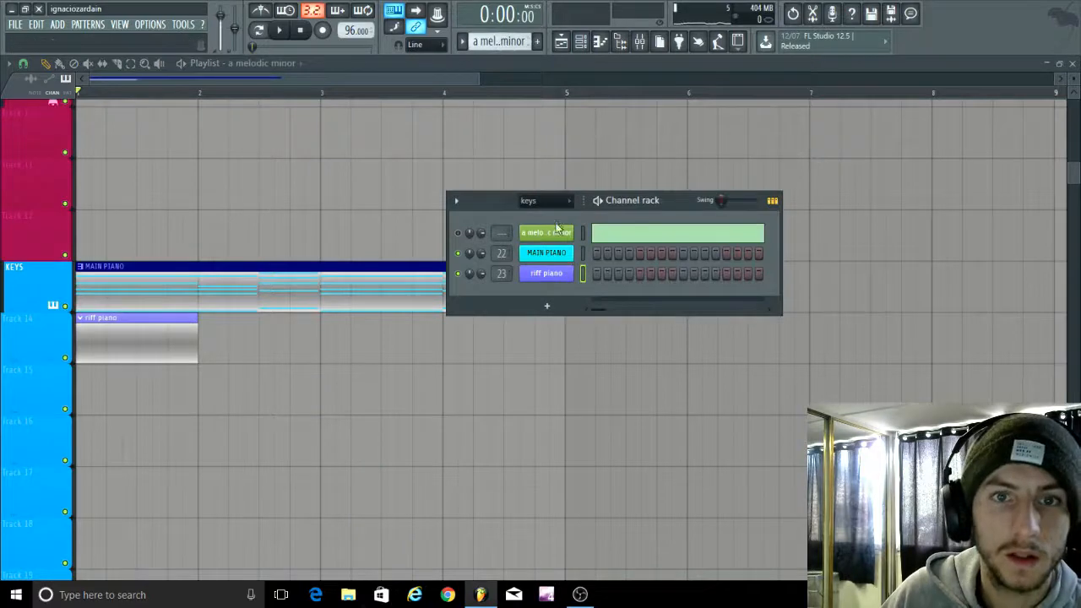
{"action": "right_click", "coordinate": [569, 231]}
{"action": "left_click", "coordinate": [701, 247]}
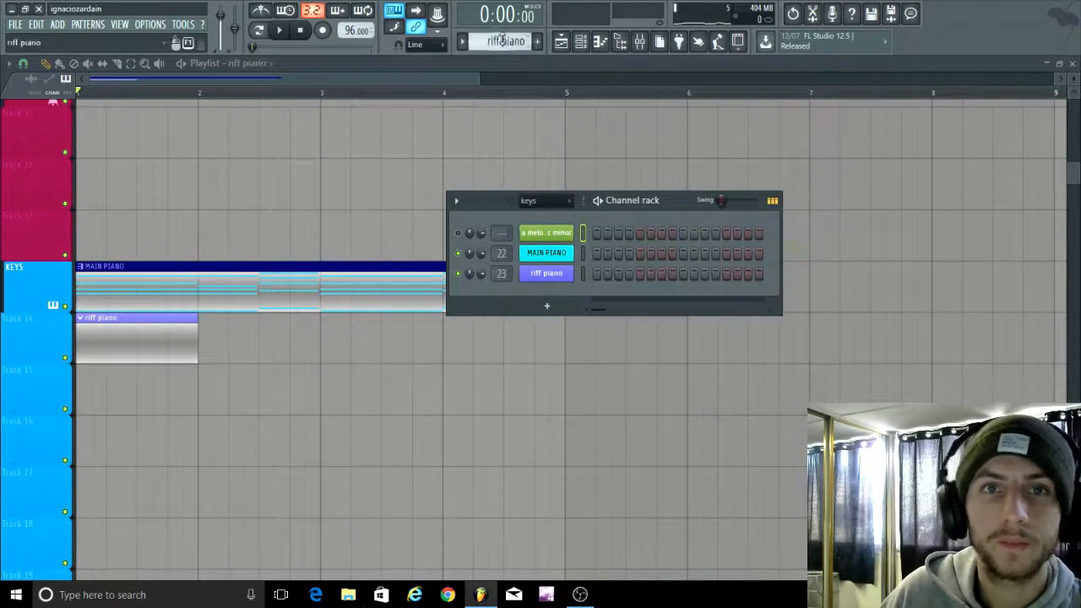
{"action": "right_click", "coordinate": [555, 235]}
{"action": "left_click", "coordinate": [701, 261]}
Step: In the riff piano channel's piano roll, add a one-beat A5 note at the start of bar 1 and turn on the metronome
{"action": "right_click", "coordinate": [567, 276]}
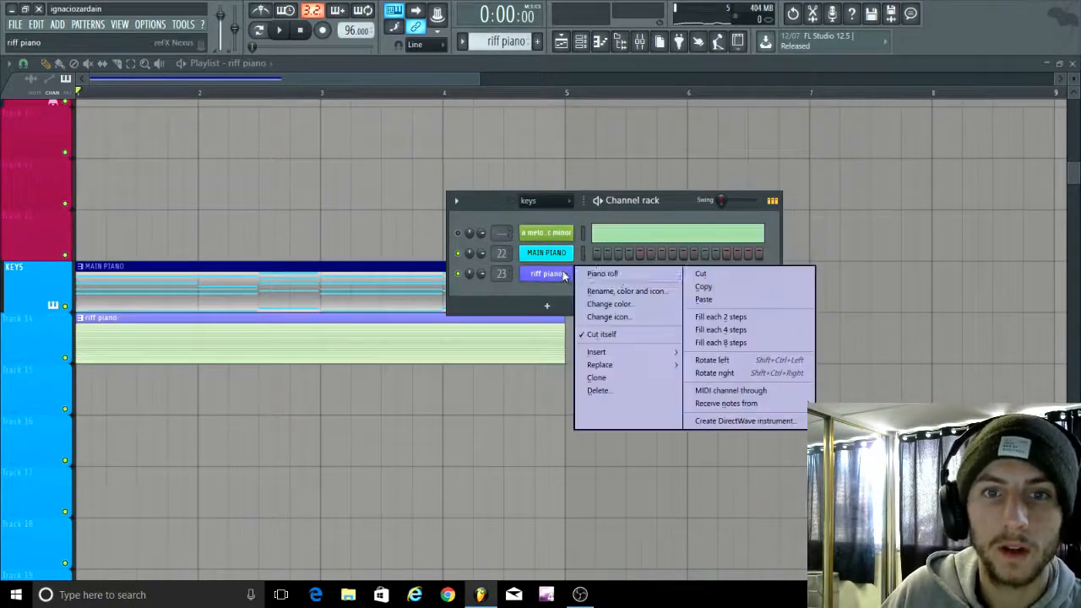
{"action": "left_click", "coordinate": [611, 279]}
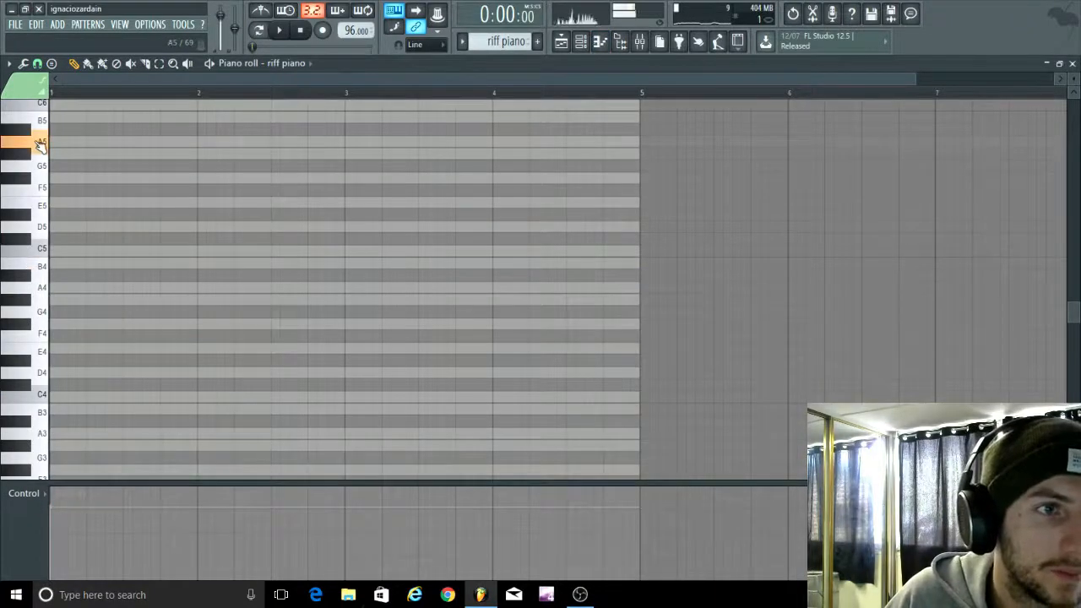
{"action": "key", "text": "space"}
{"action": "left_click", "coordinate": [80, 140]}
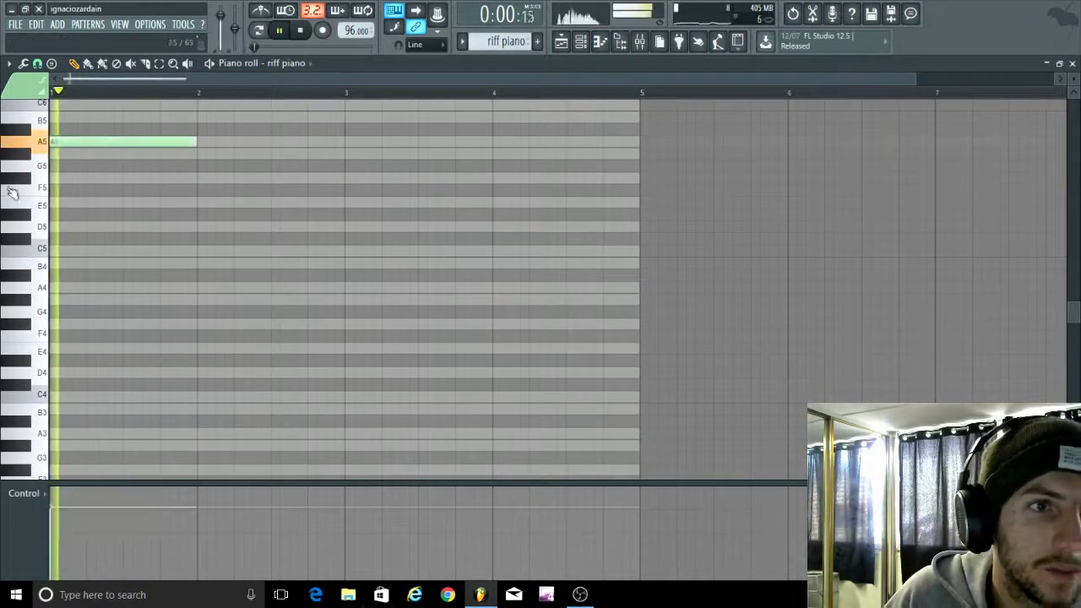
{"action": "scroll", "coordinate": [324, 193], "scroll_direction": "up", "scroll_amount": 3}
{"action": "left_click_drag", "start_coordinate": [422, 141], "coordinate": [140, 142]}
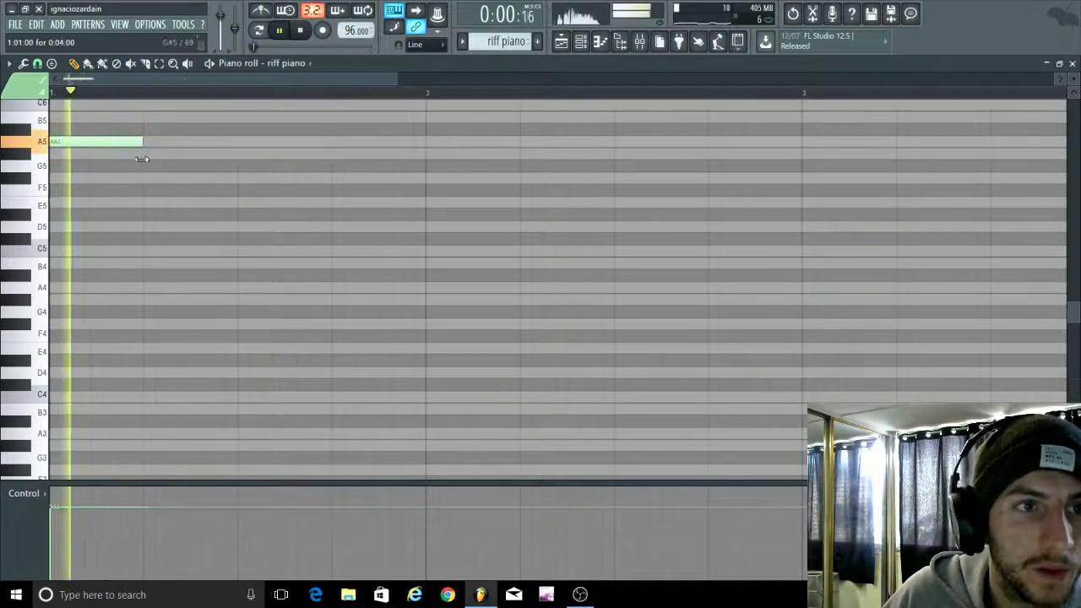
{"action": "scroll", "coordinate": [131, 205], "scroll_direction": "up", "scroll_amount": 2}
{"action": "scroll", "coordinate": [138, 214], "scroll_direction": "up", "scroll_amount": 1}
{"action": "left_click", "coordinate": [260, 11]}
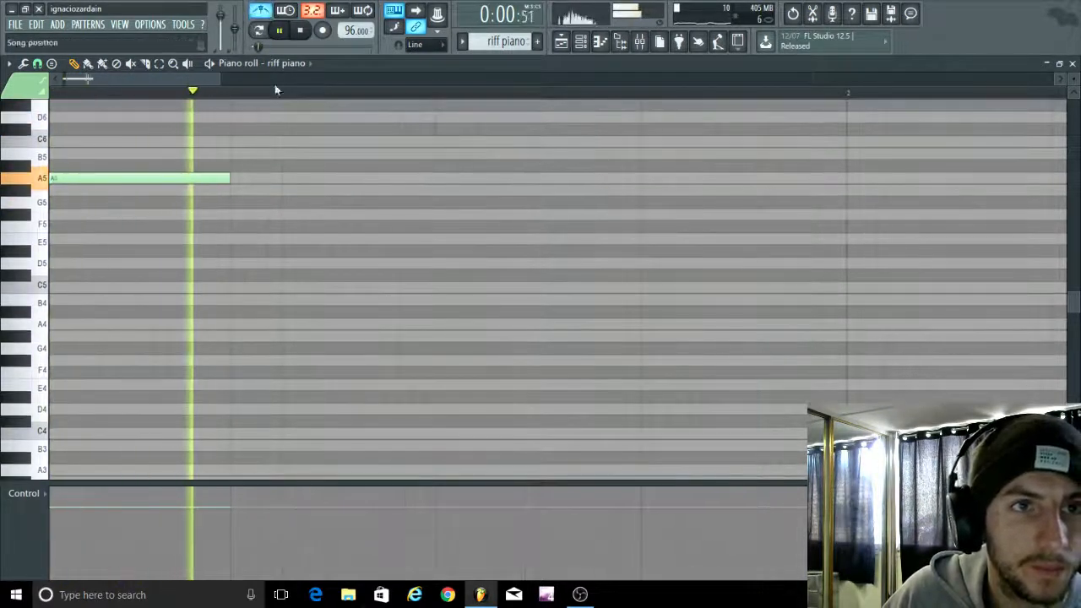
Step: Try a one-beat G#5 on beat 3 with short B5 and C6 notes leading into it, auditioning the riff
{"action": "left_click", "coordinate": [237, 189]}
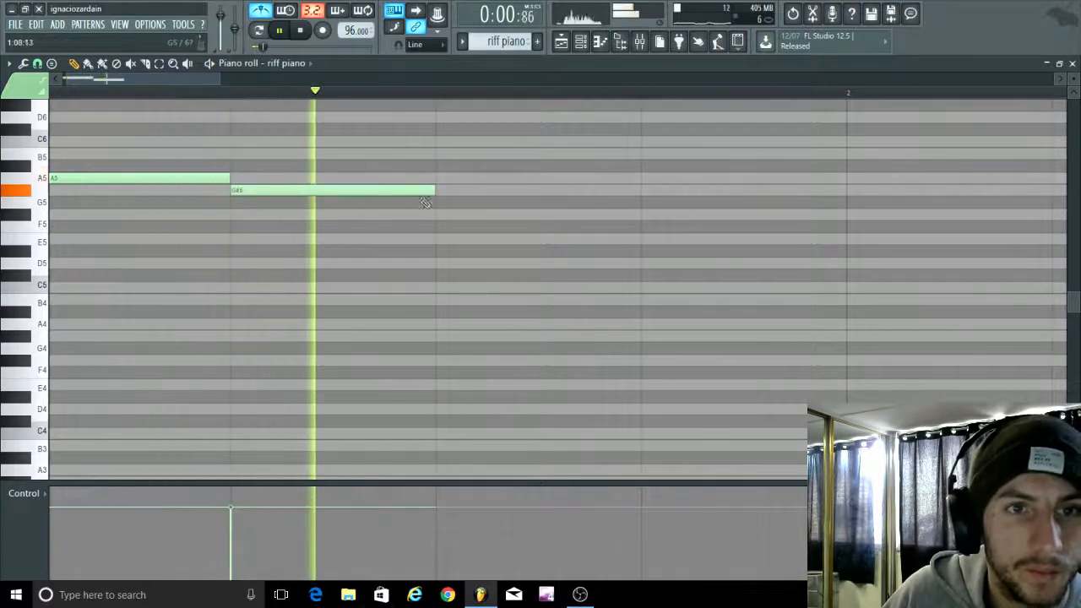
{"action": "key", "text": "space"}
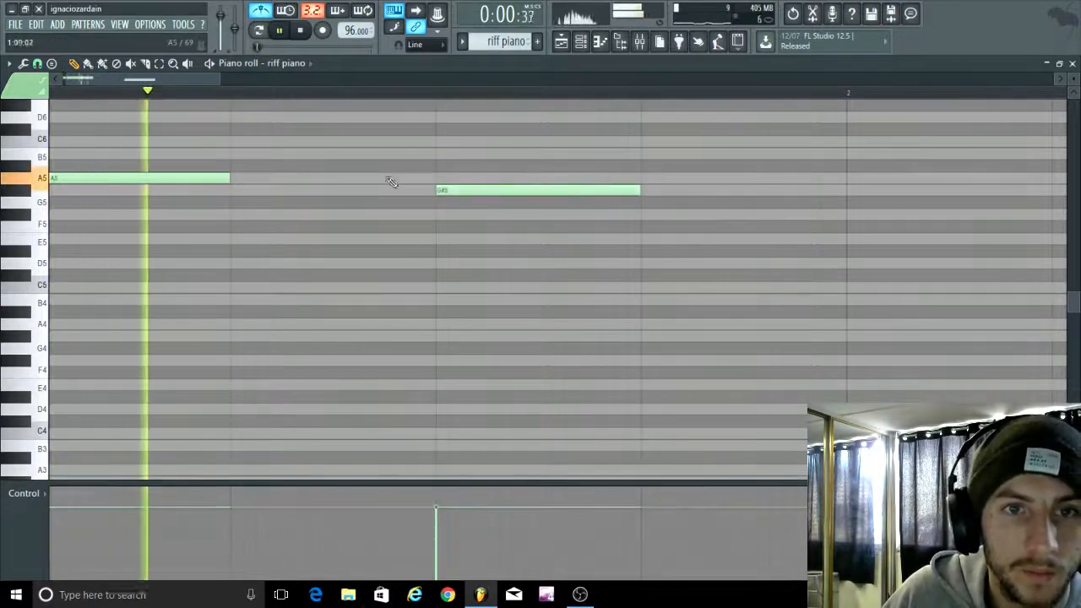
{"action": "left_click", "coordinate": [349, 153]}
{"action": "left_click_drag", "start_coordinate": [550, 156], "coordinate": [385, 157]}
{"action": "key", "text": "space"}
{"action": "key", "text": "space"}
{"action": "key", "text": "space"}
{"action": "key", "text": "space"}
{"action": "key", "text": "space"}
{"action": "key", "text": "space"}
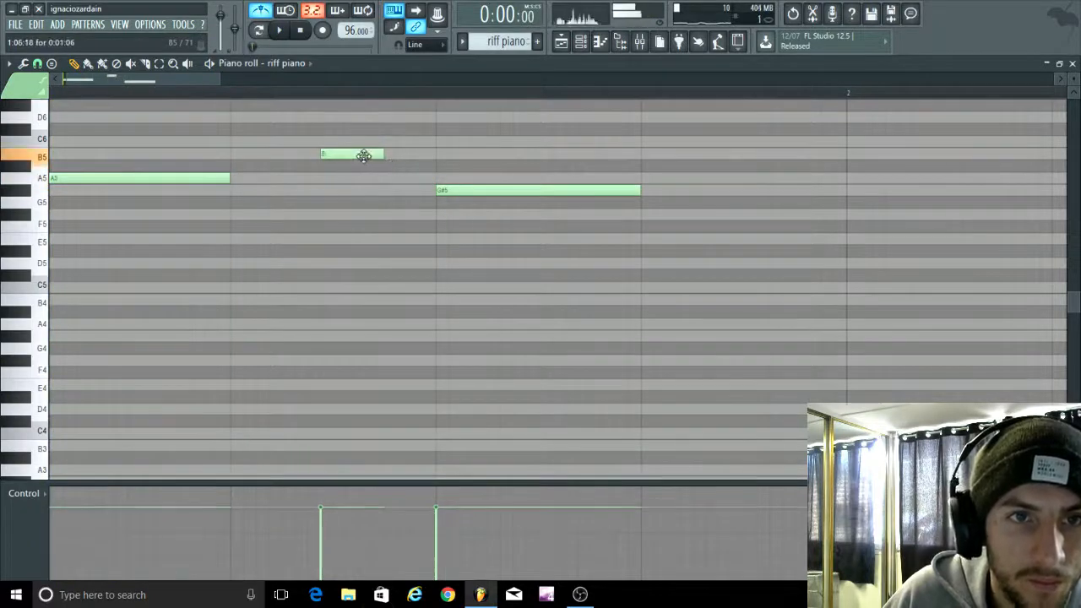
{"action": "key", "text": "space"}
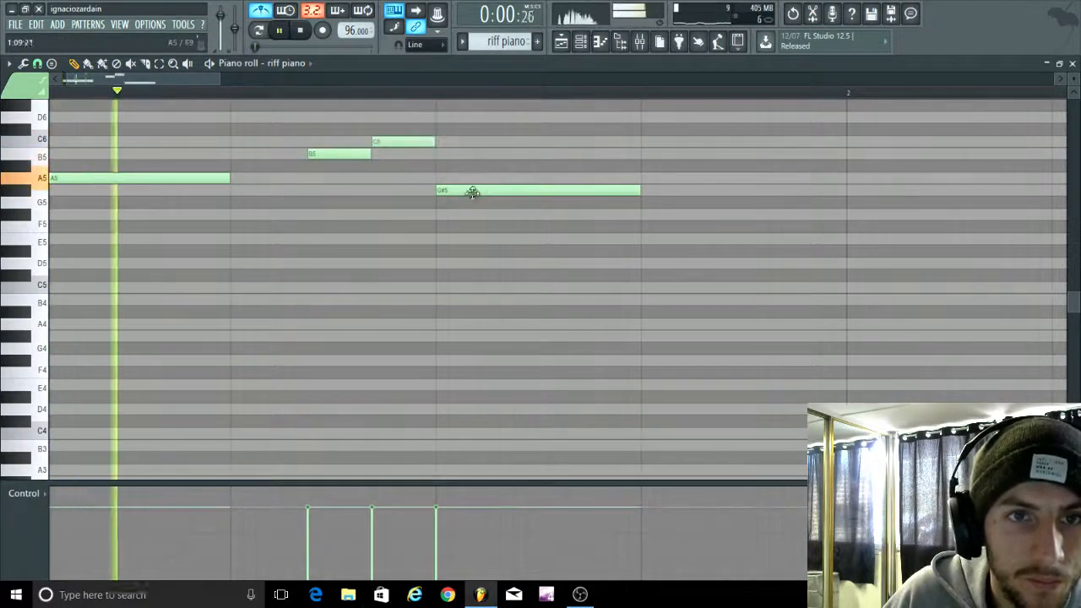
{"action": "key", "text": "space"}
{"action": "key", "text": "space"}
Step: Delete the B5, C6 and G#5 notes, keeping only the opening A5
{"action": "scroll", "coordinate": [413, 183], "scroll_direction": "up", "scroll_amount": 2}
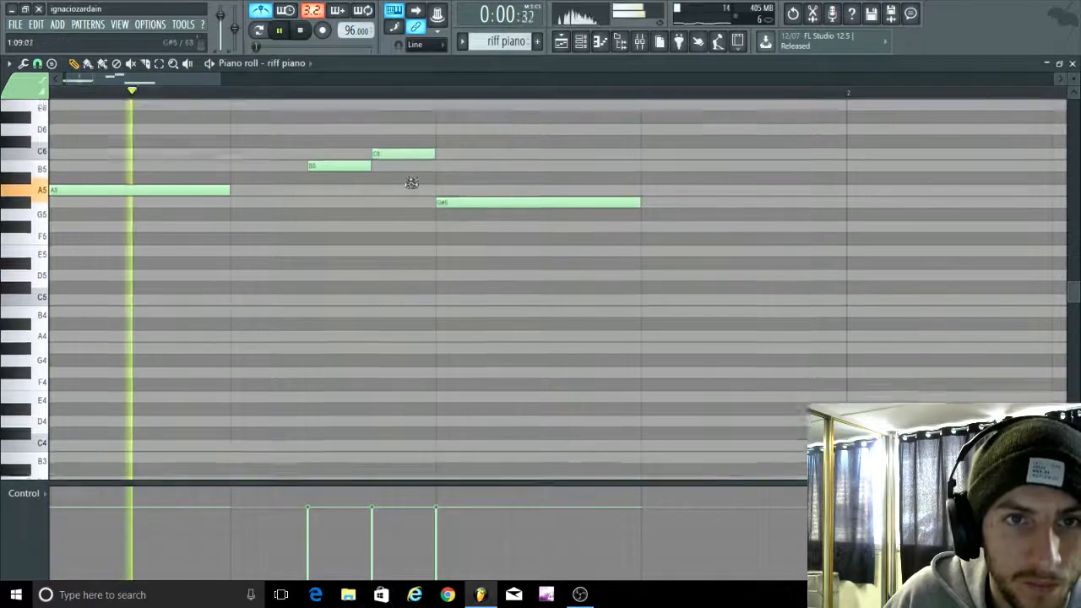
{"action": "right_click", "coordinate": [359, 226]}
{"action": "right_click", "coordinate": [422, 215]}
{"action": "right_click", "coordinate": [461, 261]}
Step: Duplicate the A5 and continue the riff with one-step B5, A5 and G#5 notes on steps 7, 8 and 9
{"action": "key", "text": "ctrl+a"}
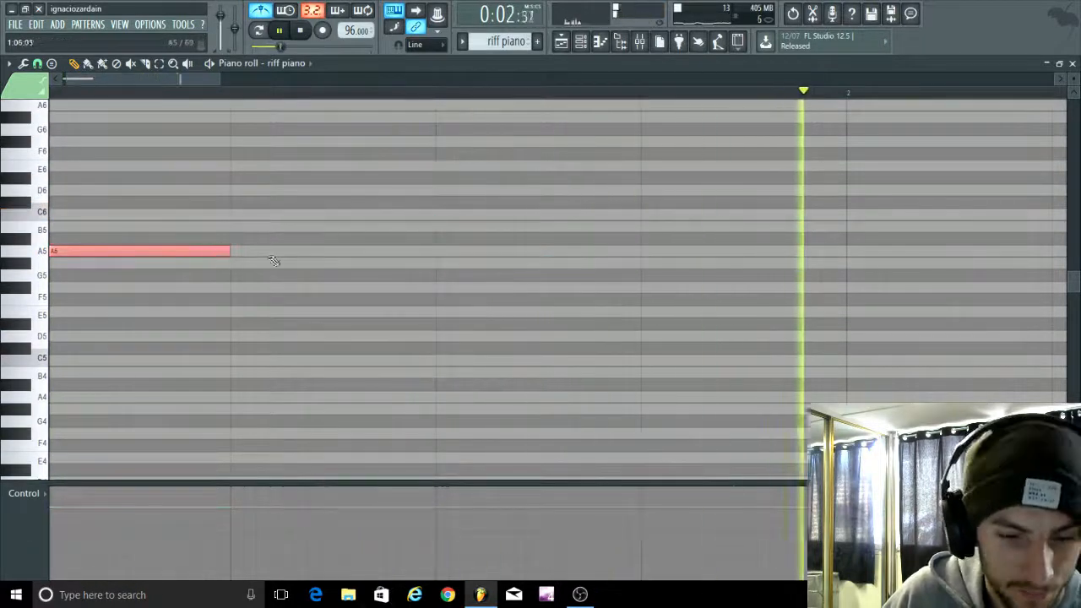
{"action": "key", "text": "ctrl+b"}
{"action": "scroll", "coordinate": [307, 264], "scroll_direction": "up", "scroll_amount": 2}
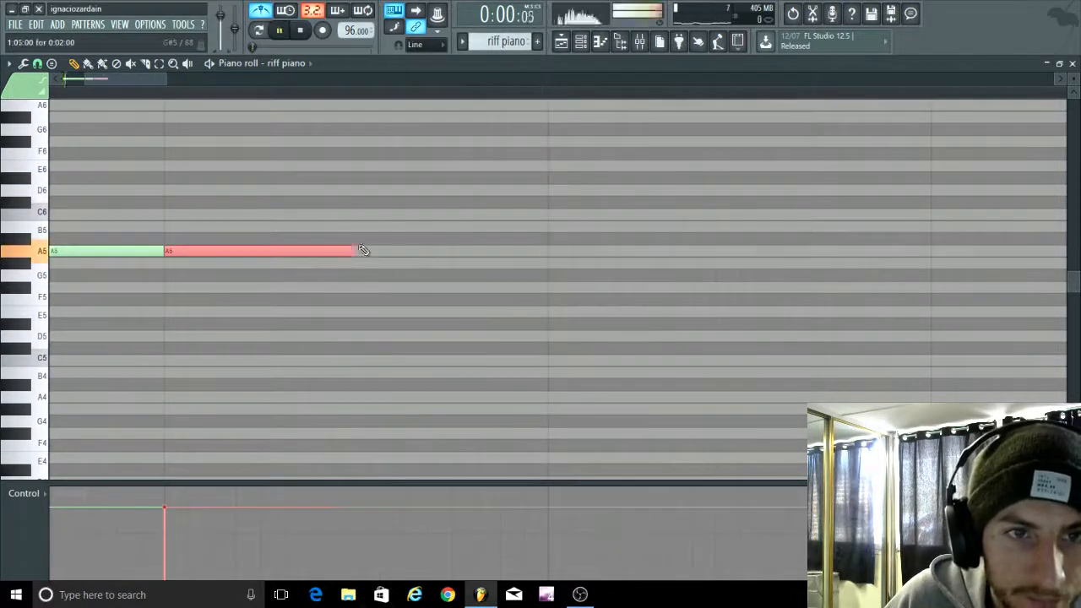
{"action": "left_click", "coordinate": [362, 226]}
{"action": "key", "text": "space"}
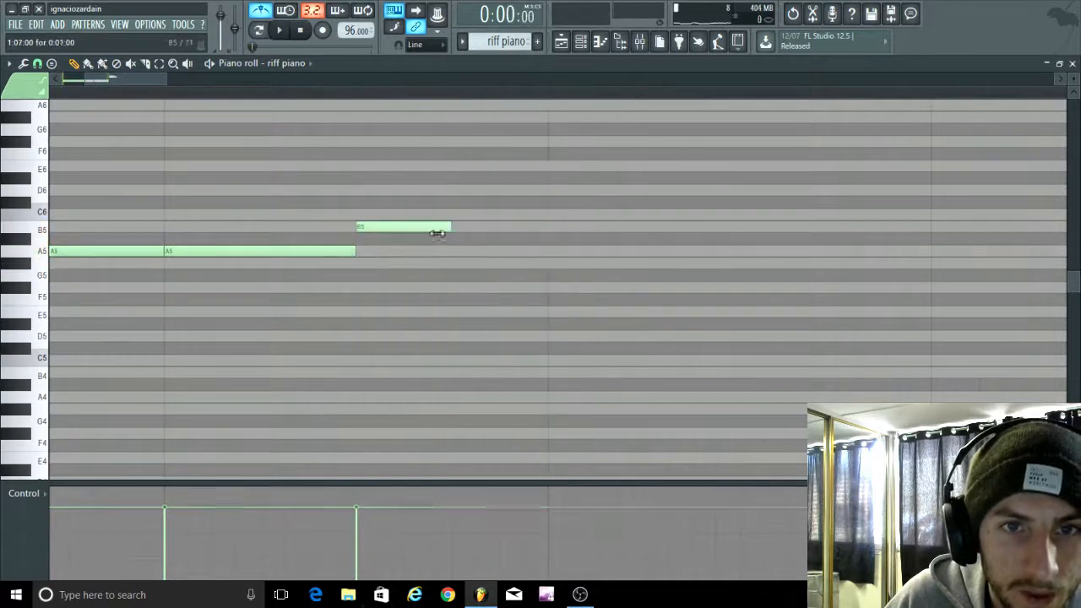
{"action": "left_click", "coordinate": [552, 263]}
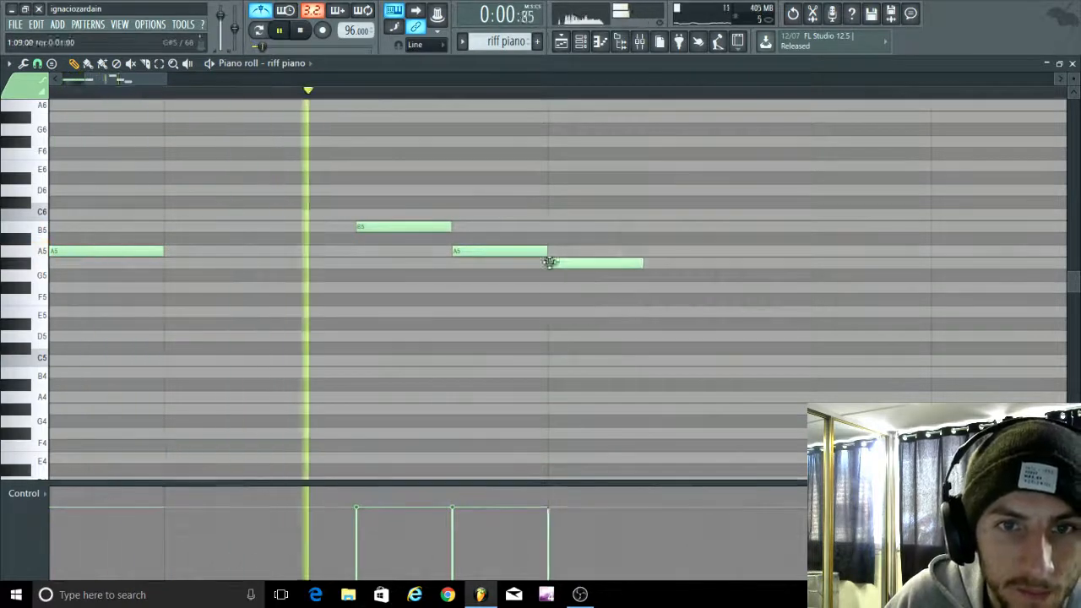
Step: Replace the G#5 with a two-step E5 on step 9, follow it with a two-step D5, and audition the riff
{"action": "scroll", "coordinate": [391, 268], "scroll_direction": "down", "scroll_amount": 2}
{"action": "left_click_drag", "start_coordinate": [474, 265], "coordinate": [537, 327]}
{"action": "left_click", "coordinate": [547, 288]}
{"action": "scroll", "coordinate": [507, 283], "scroll_direction": "down", "scroll_amount": 1}
{"action": "key", "text": "space"}
{"action": "scroll", "coordinate": [425, 249], "scroll_direction": "down", "scroll_amount": 2}
{"action": "key", "text": "space"}
{"action": "left_click_drag", "start_coordinate": [410, 218], "coordinate": [409, 275]}
{"action": "scroll", "coordinate": [417, 315], "scroll_direction": "down", "scroll_amount": 1}
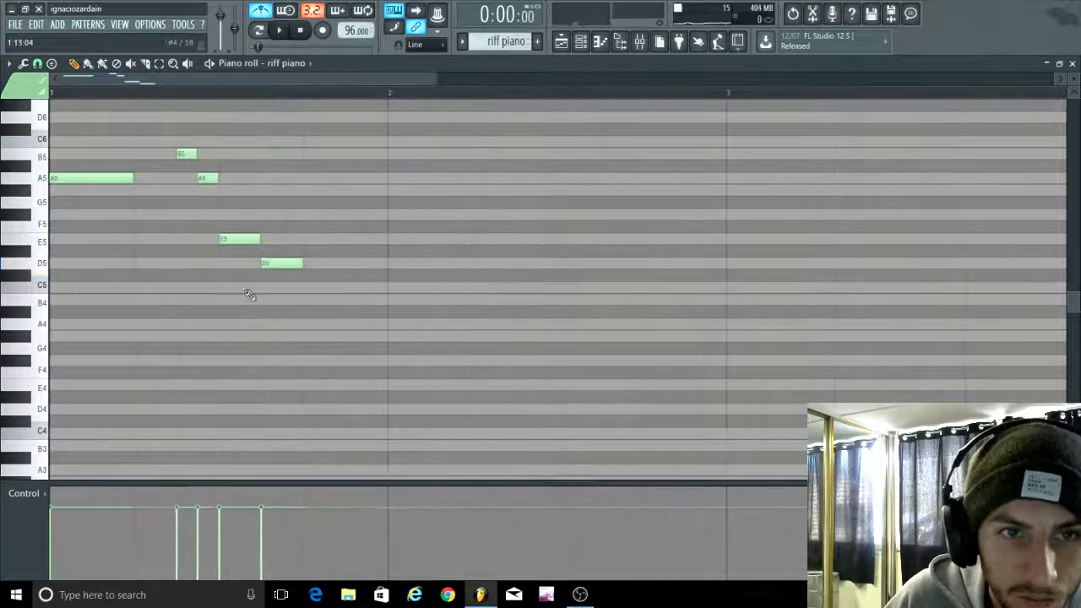
Step: Audition the riff and delete the B5, A5, E5 and D5 notes that follow the opening A5
{"action": "scroll", "coordinate": [15, 335], "scroll_direction": "up", "scroll_amount": 2}
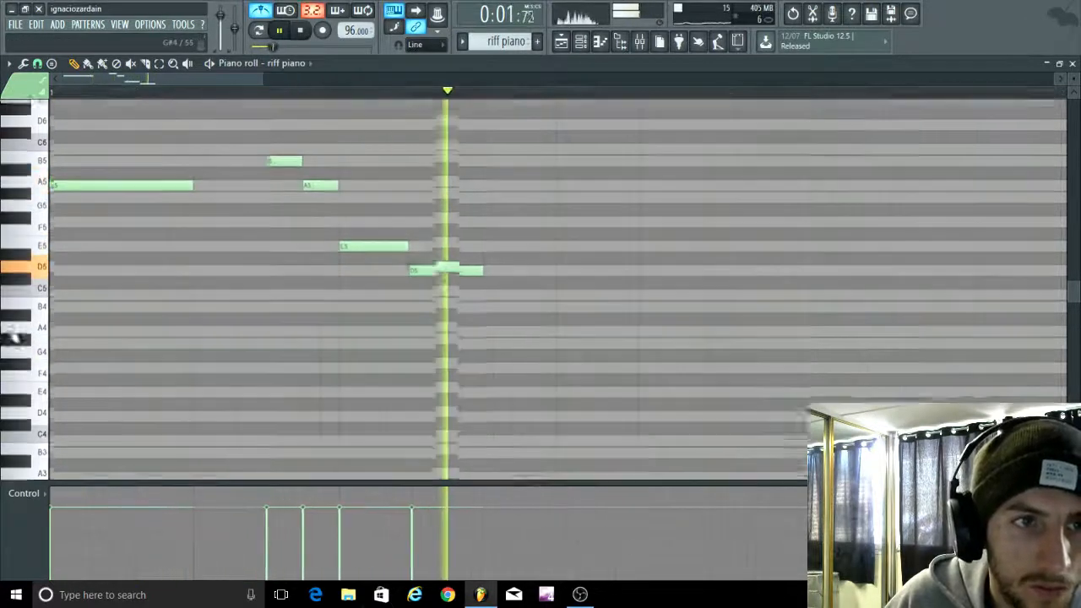
{"action": "scroll", "coordinate": [14, 335], "scroll_direction": "up", "scroll_amount": 2}
{"action": "key", "text": "space"}
{"action": "key", "text": "space"}
{"action": "left_click", "coordinate": [159, 65]}
{"action": "key", "text": "space"}
{"action": "left_click_drag", "start_coordinate": [456, 361], "coordinate": [258, 164]}
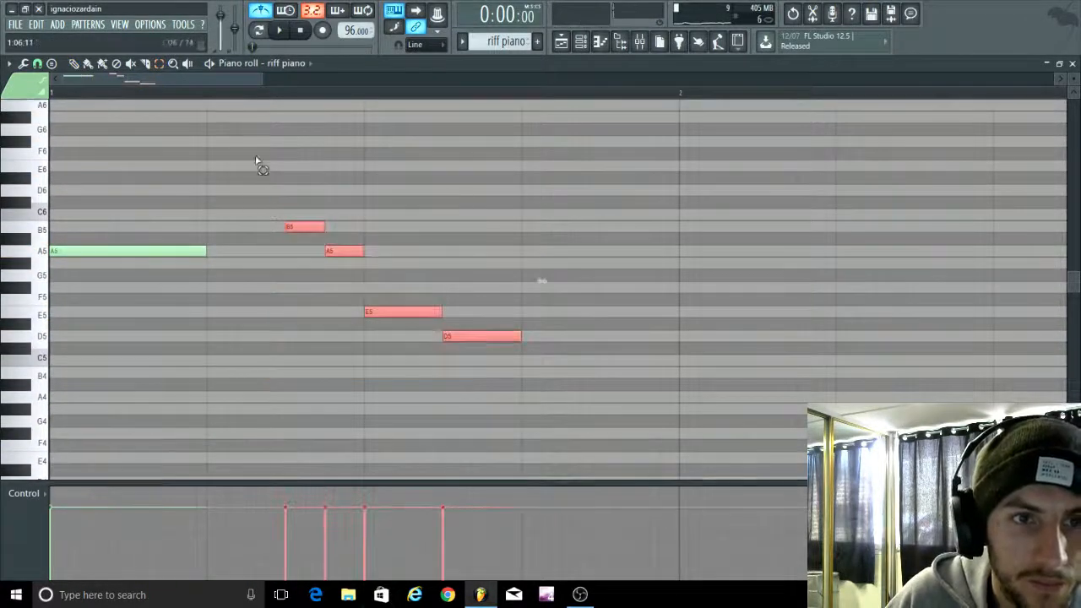
{"action": "key", "text": "Delete"}
{"action": "key", "text": "space"}
{"action": "key", "text": "space"}
Step: Shorten the opening A5 to two steps and follow it with two-step B5, A5 and C6 notes, auditioning the phrase
{"action": "scroll", "coordinate": [95, 86], "scroll_direction": "up", "scroll_amount": 1}
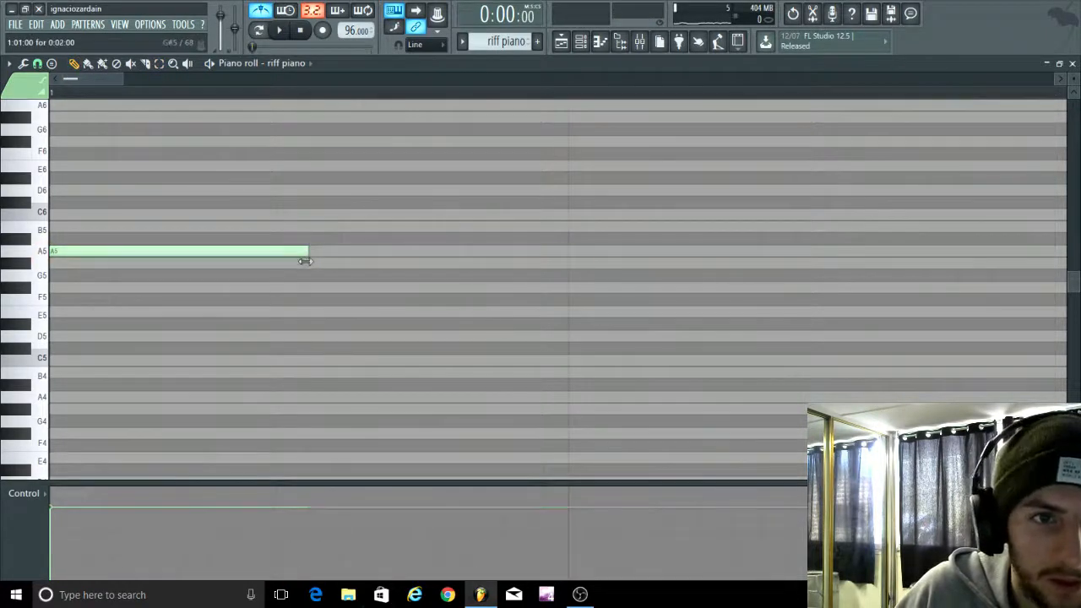
{"action": "key", "text": "space"}
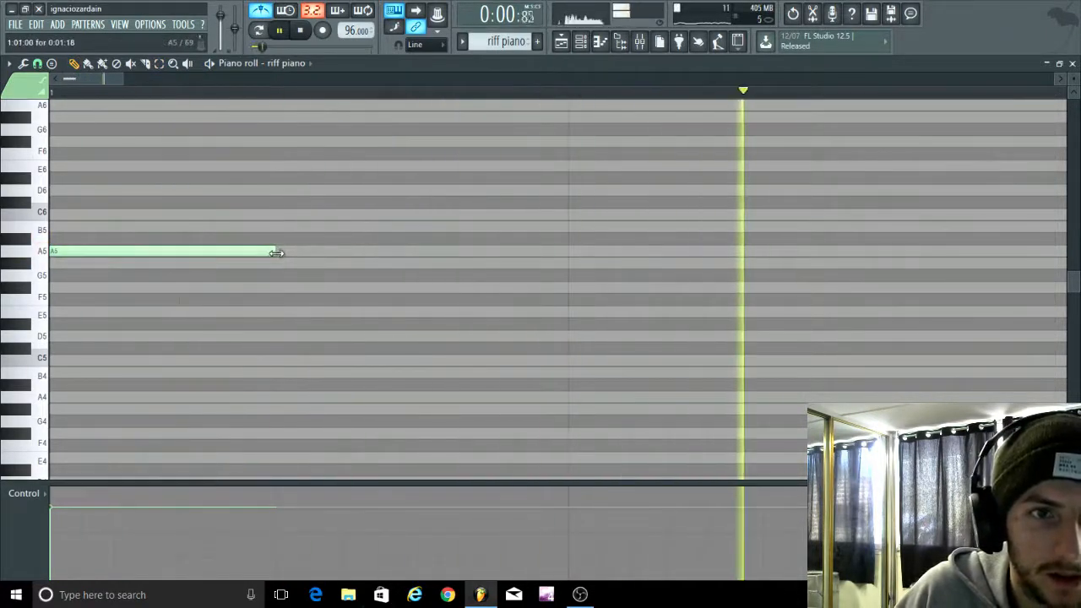
{"action": "left_click_drag", "start_coordinate": [275, 251], "coordinate": [299, 261]}
{"action": "scroll", "coordinate": [367, 275], "scroll_direction": "down", "scroll_amount": 2}
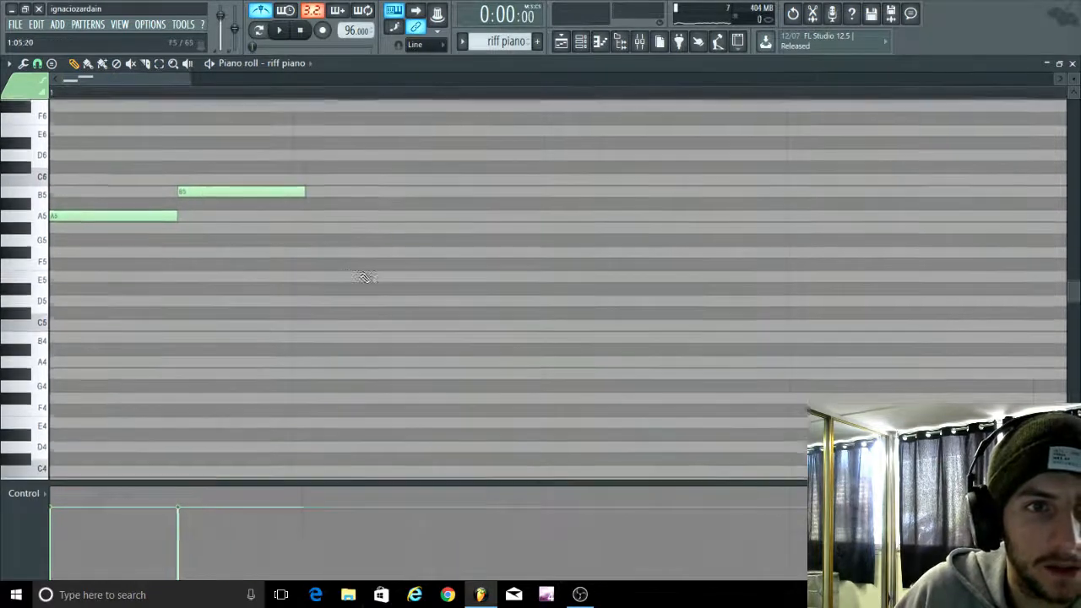
{"action": "key", "text": "space"}
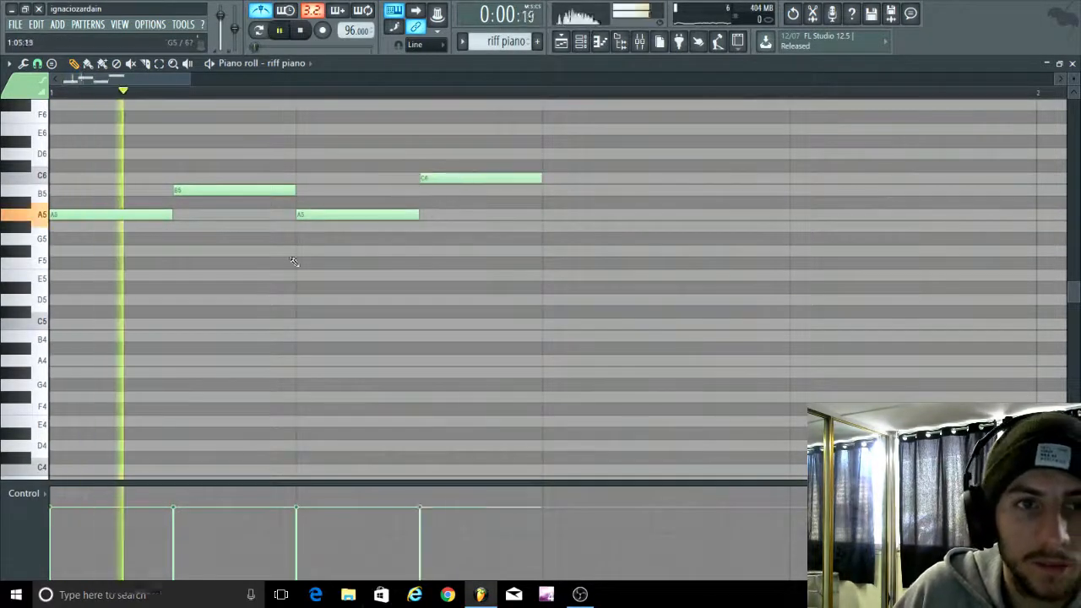
{"action": "scroll", "coordinate": [427, 355], "scroll_direction": "down", "scroll_amount": 1}
{"action": "key", "text": "space"}
{"action": "scroll", "coordinate": [480, 343], "scroll_direction": "up", "scroll_amount": 2}
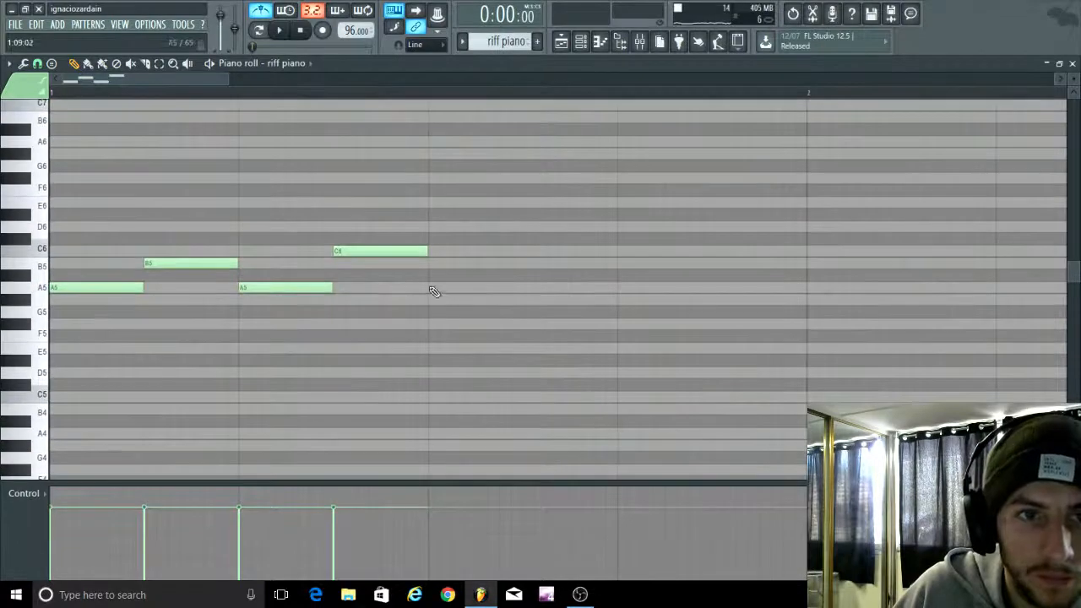
Step: Select all four riff notes and transpose them down one octave
{"action": "key", "text": "space"}
{"action": "left_click", "coordinate": [160, 64]}
{"action": "scroll", "coordinate": [285, 319], "scroll_direction": "down", "scroll_amount": 1}
{"action": "left_click_drag", "start_coordinate": [331, 340], "coordinate": [5, 184]}
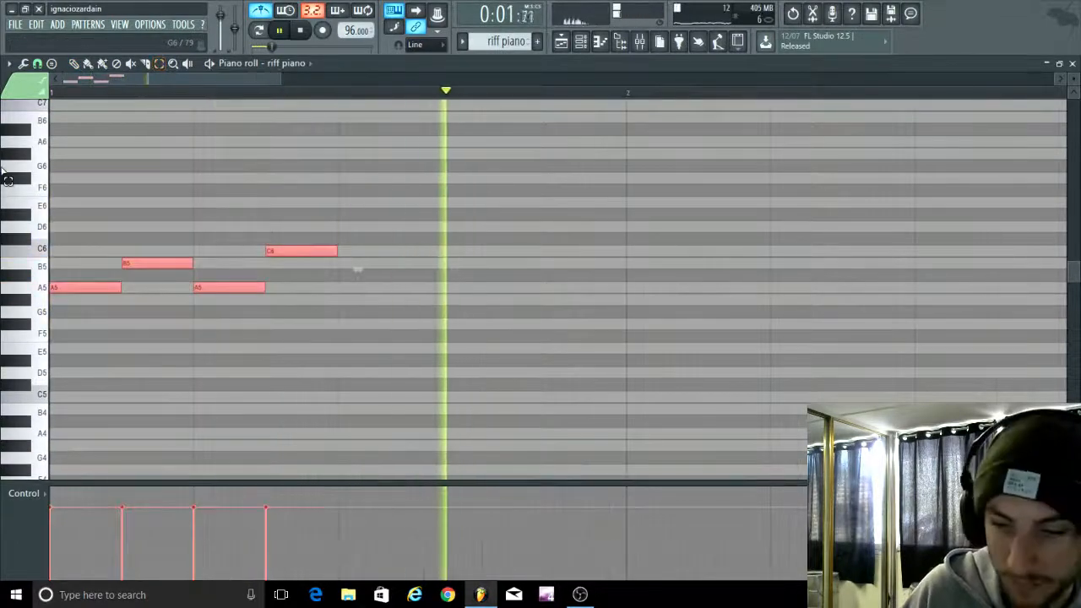
{"action": "key", "text": "ctrl+Down"}
{"action": "scroll", "coordinate": [7, 186], "scroll_direction": "down", "scroll_amount": 2}
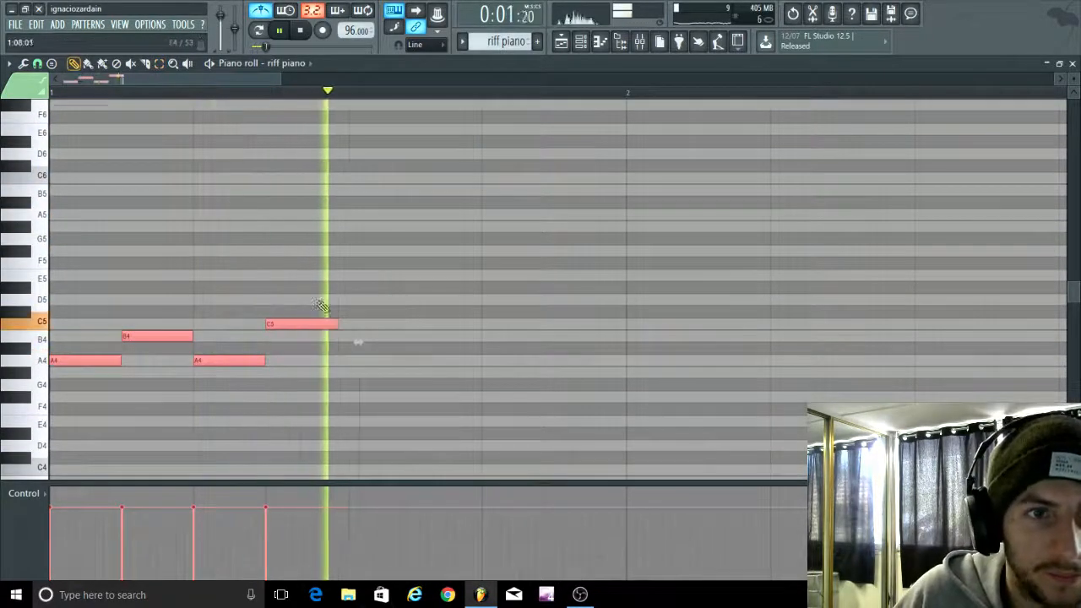
{"action": "scroll", "coordinate": [358, 341], "scroll_direction": "down", "scroll_amount": 3}
{"action": "left_click", "coordinate": [317, 334]}
Step: Continue the riff after the C5 with two-step E5 and D5 notes and audition it
{"action": "left_click", "coordinate": [363, 166]}
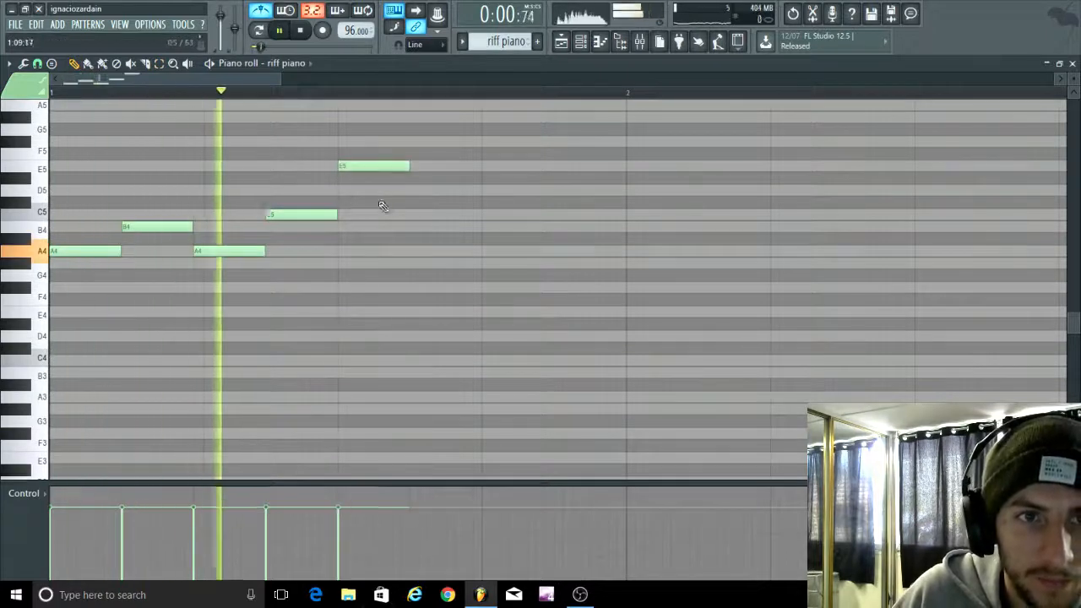
{"action": "left_click", "coordinate": [414, 190]}
{"action": "key", "text": "space"}
{"action": "key", "text": "space"}
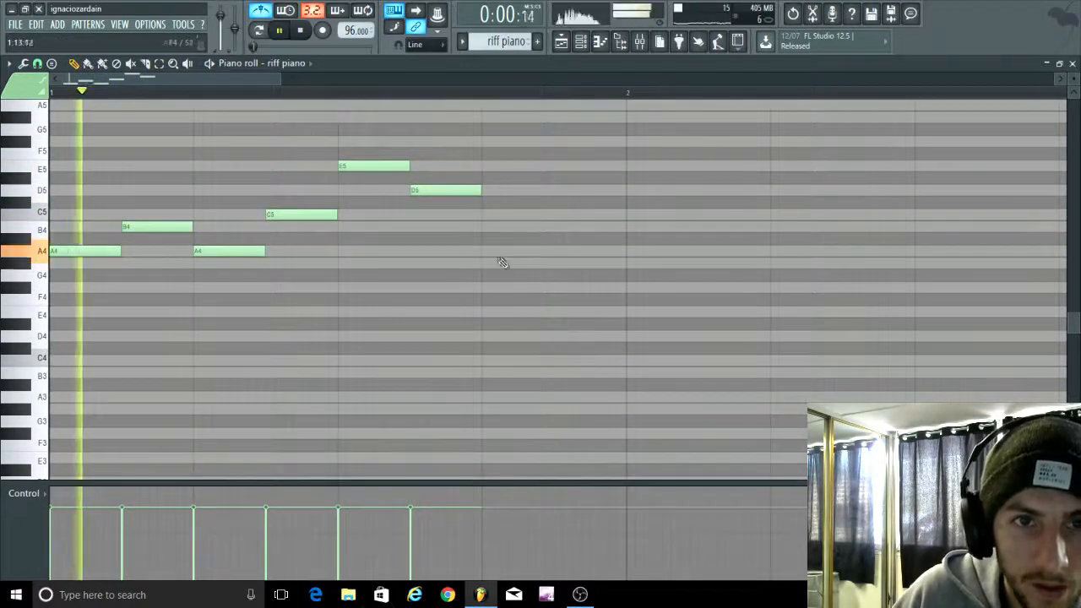
Step: Complete bar 1 with two-step B4 and A4 notes, keeping the A4 tight against the end of the B4
{"action": "left_click", "coordinate": [491, 227]}
{"action": "left_click", "coordinate": [566, 251]}
{"action": "left_click", "coordinate": [595, 264]}
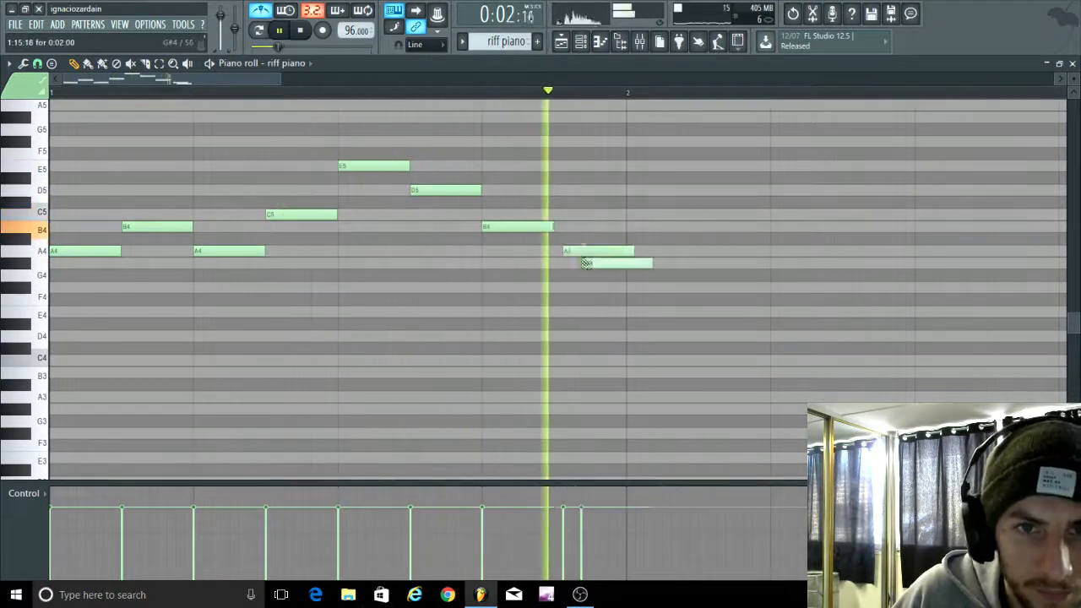
{"action": "right_click", "coordinate": [594, 264]}
{"action": "left_click_drag", "start_coordinate": [583, 253], "coordinate": [575, 253]}
{"action": "scroll", "coordinate": [466, 262], "scroll_direction": "down", "scroll_amount": 1}
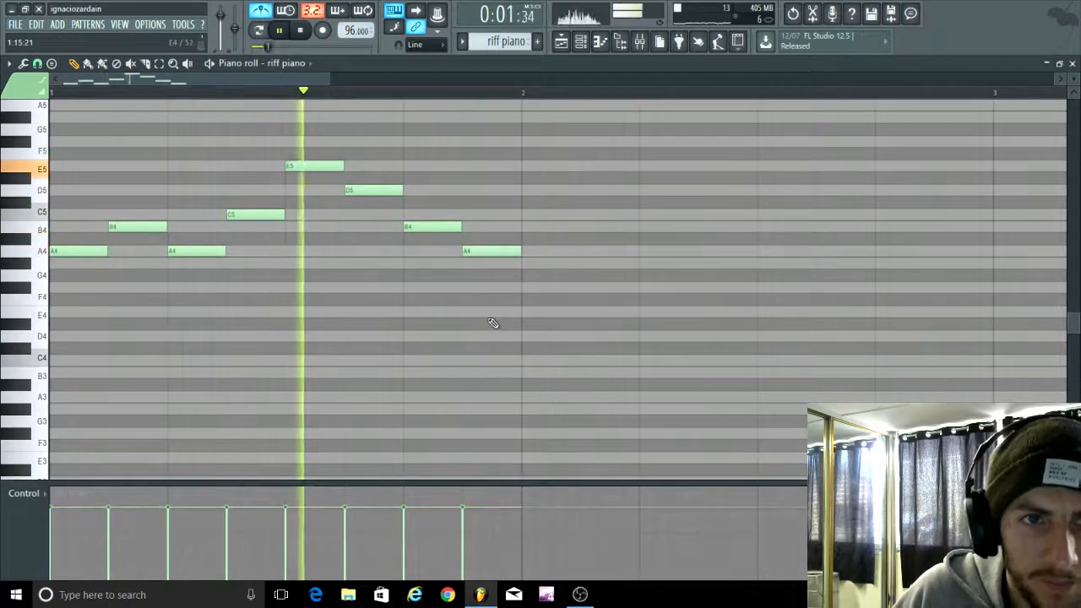
Step: In bar 2, place an A4 on step 5 and one-step C5, B4, A4 and G#4 notes from step 9
{"action": "scroll", "coordinate": [557, 309], "scroll_direction": "up", "scroll_amount": 3}
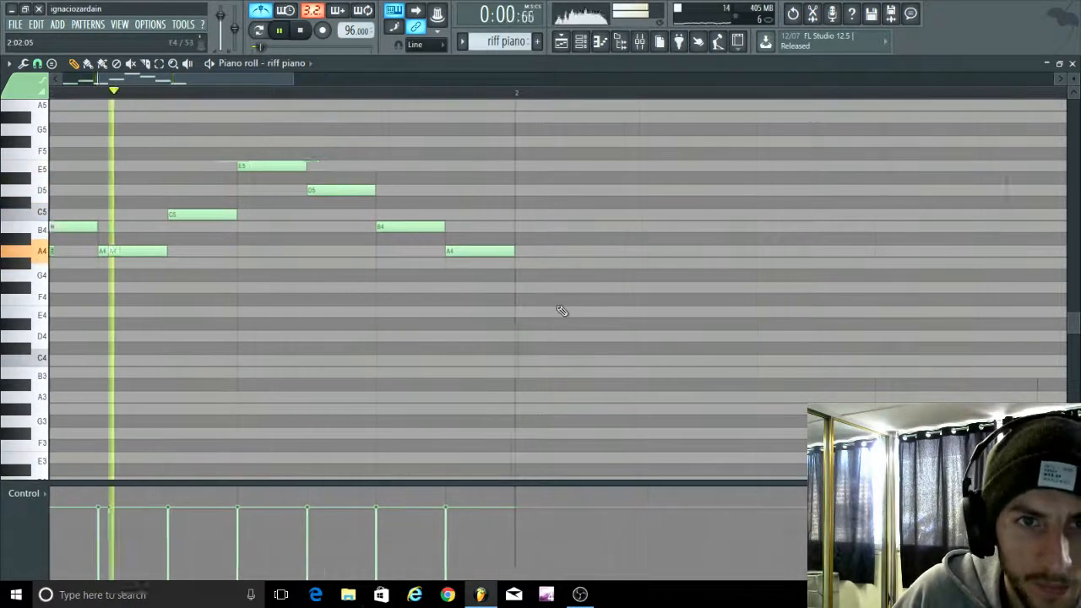
{"action": "scroll", "coordinate": [441, 293], "scroll_direction": "down", "scroll_amount": 2}
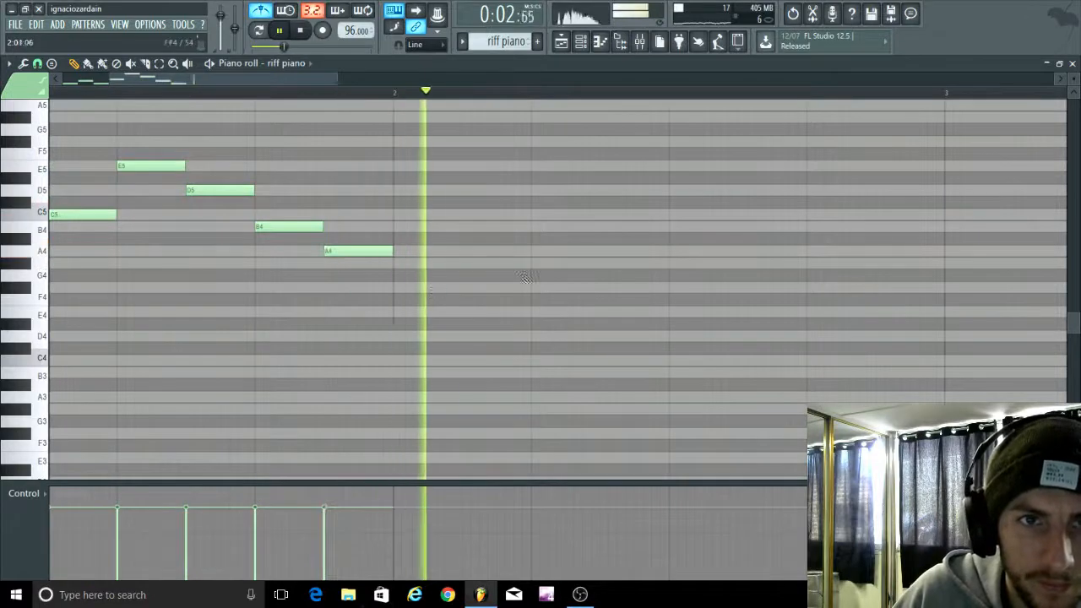
{"action": "scroll", "coordinate": [571, 234], "scroll_direction": "down", "scroll_amount": 1}
{"action": "left_click", "coordinate": [573, 215]}
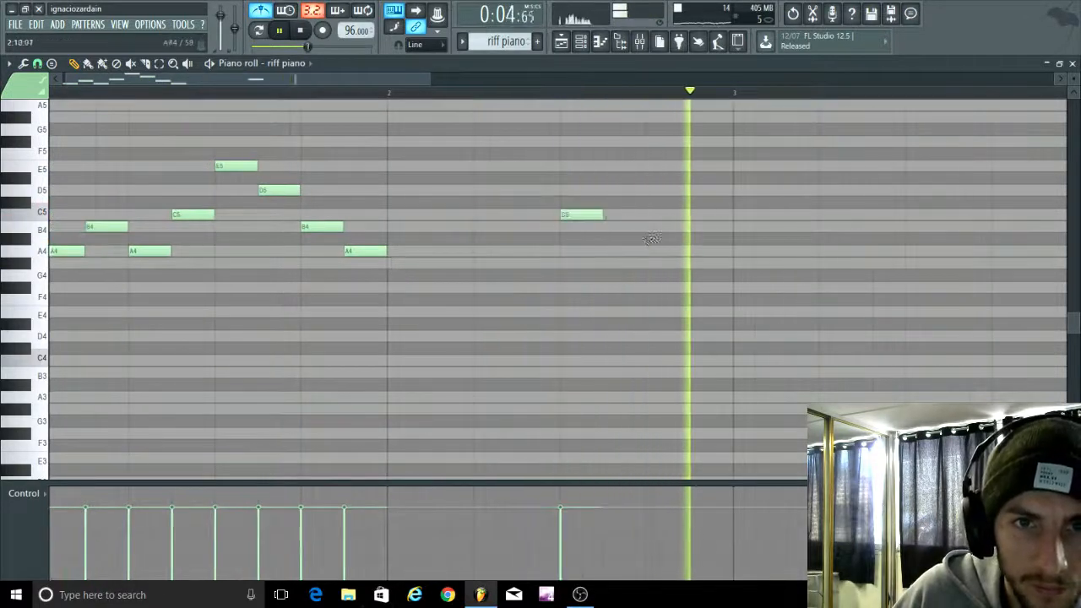
{"action": "key", "text": "space"}
{"action": "scroll", "coordinate": [609, 237], "scroll_direction": "up", "scroll_amount": 3}
{"action": "left_click", "coordinate": [597, 226]}
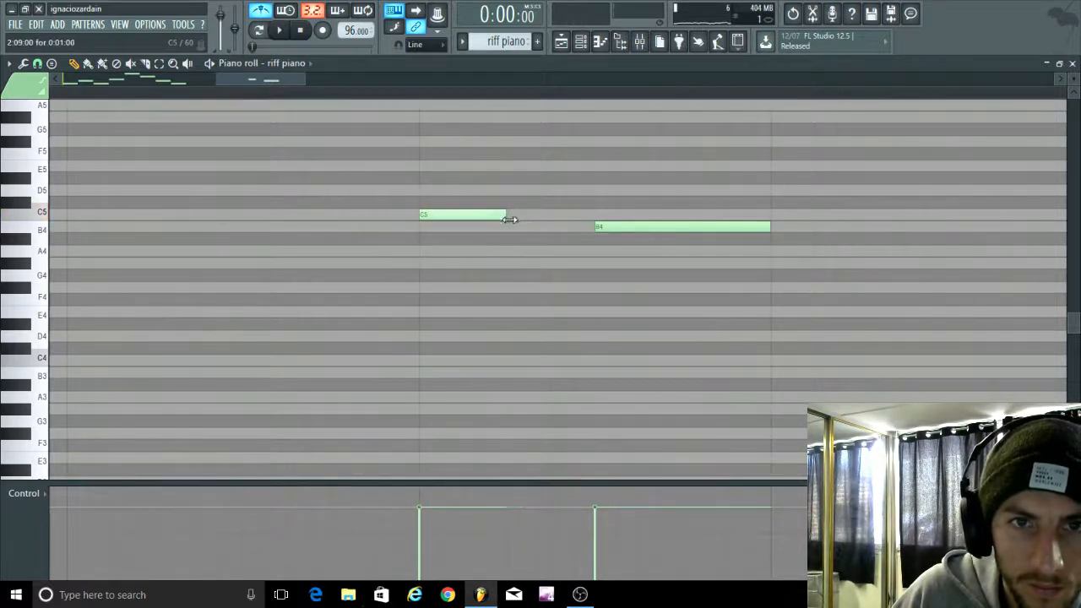
{"action": "left_click", "coordinate": [676, 266]}
{"action": "scroll", "coordinate": [659, 330], "scroll_direction": "down", "scroll_amount": 3}
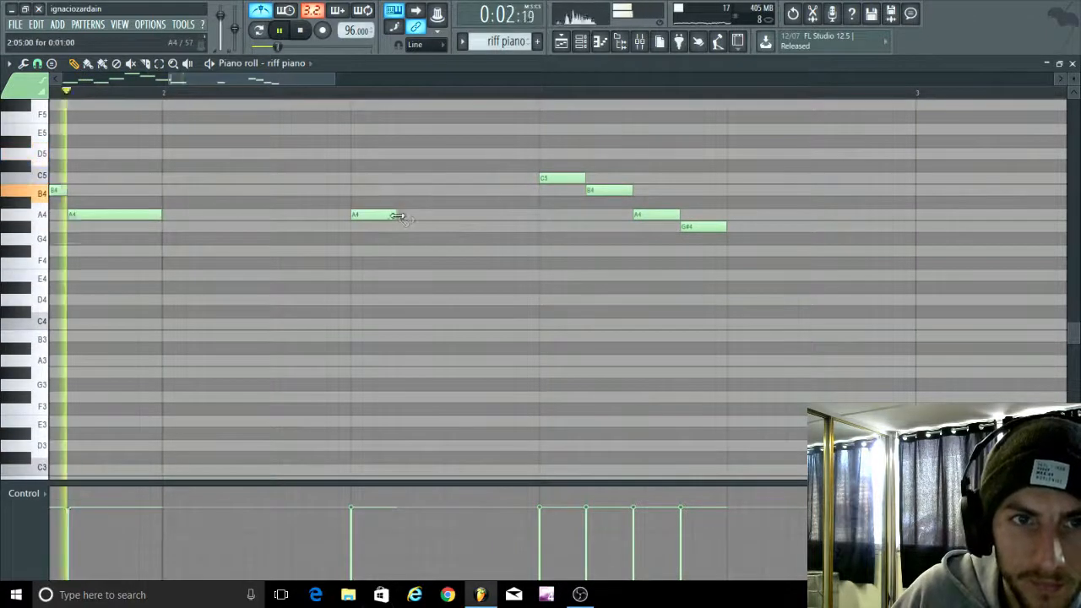
Step: Lengthen bar 2's A4 on step 5 to two steps and remove the B4, A4 and G#4 after the C5
{"action": "left_click_drag", "start_coordinate": [397, 216], "coordinate": [442, 221]}
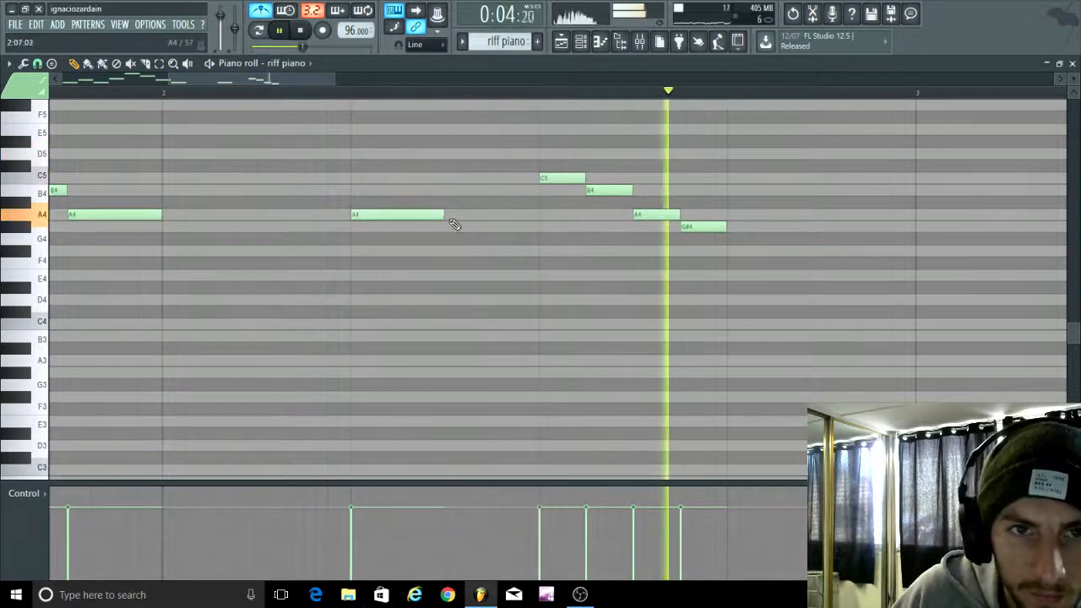
{"action": "key", "text": "space"}
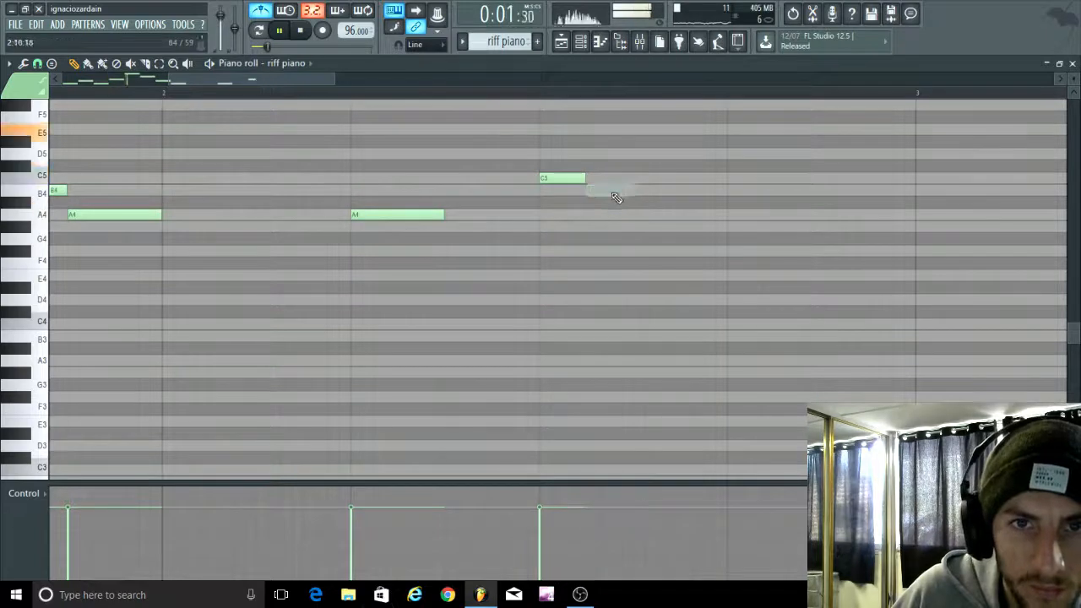
{"action": "left_click", "coordinate": [494, 226]}
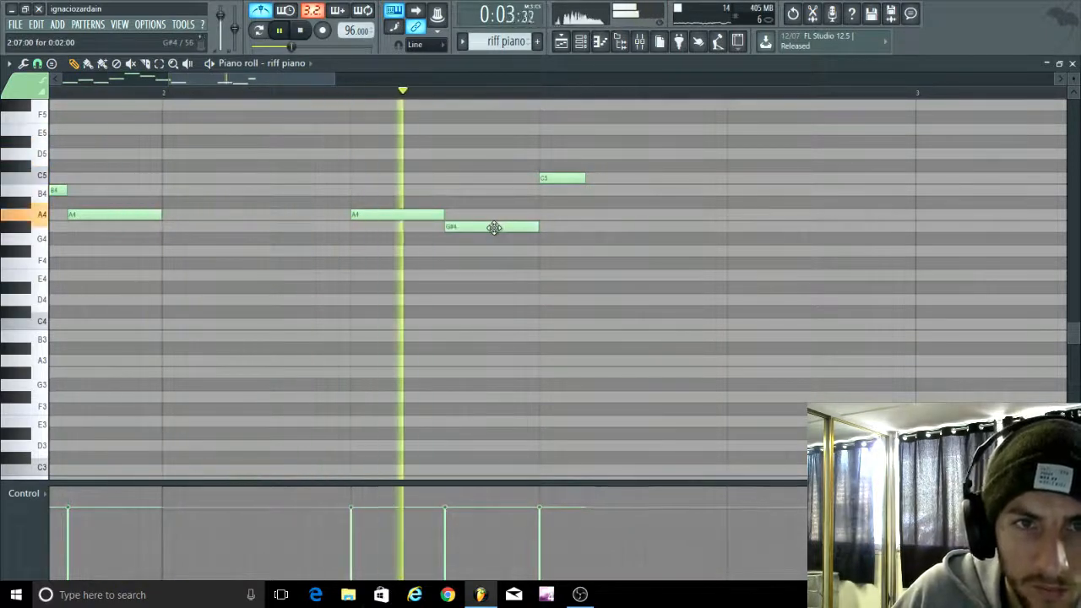
{"action": "right_click", "coordinate": [494, 228]}
{"action": "key", "text": "space"}
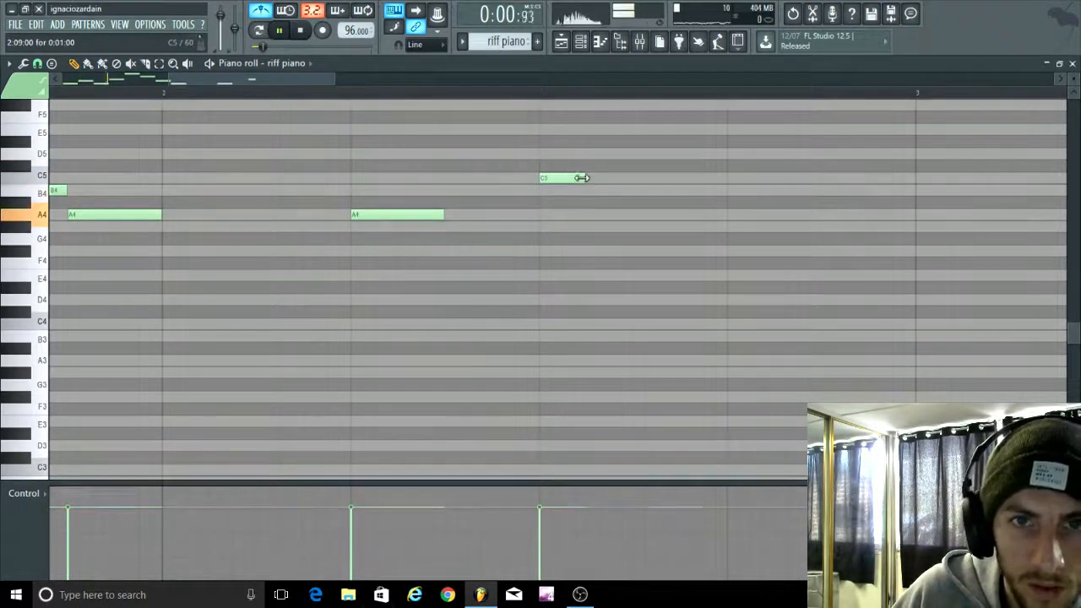
Step: Lengthen bar 2's C5 to four steps and complete the bar with two-step B4 and D5 notes
{"action": "left_click", "coordinate": [764, 190]}
{"action": "scroll", "coordinate": [743, 268], "scroll_direction": "down", "scroll_amount": 3}
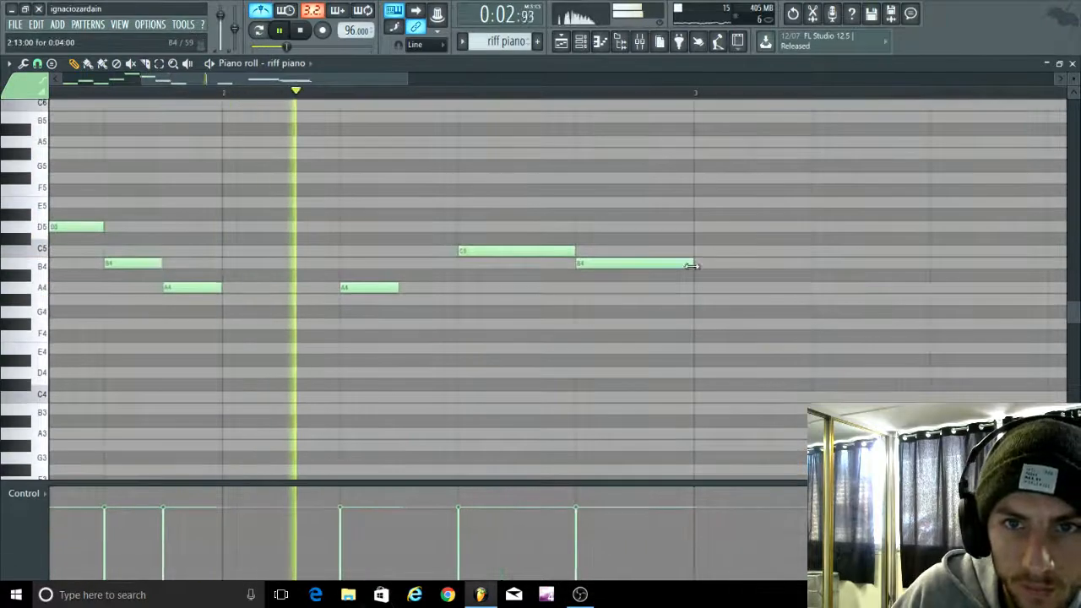
{"action": "left_click_drag", "start_coordinate": [692, 265], "coordinate": [629, 278]}
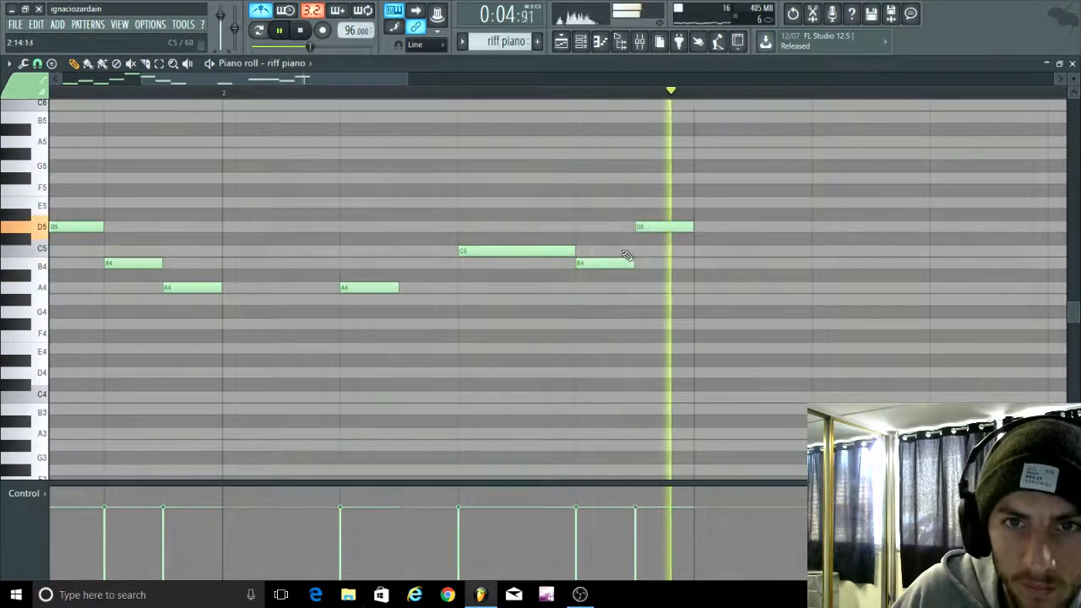
Step: Start bar 3 with a four-step C5 followed by a four-step B4
{"action": "scroll", "coordinate": [689, 195], "scroll_direction": "down", "scroll_amount": 3}
{"action": "scroll", "coordinate": [488, 214], "scroll_direction": "down", "scroll_amount": 2}
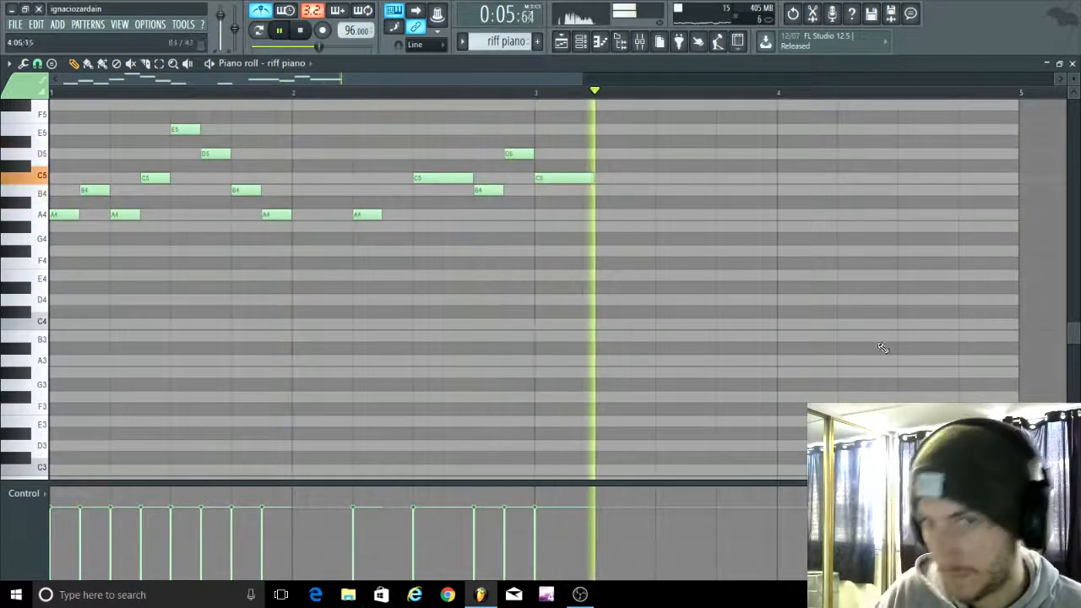
{"action": "scroll", "coordinate": [451, 160], "scroll_direction": "up", "scroll_amount": 2}
{"action": "scroll", "coordinate": [580, 220], "scroll_direction": "up", "scroll_amount": 4}
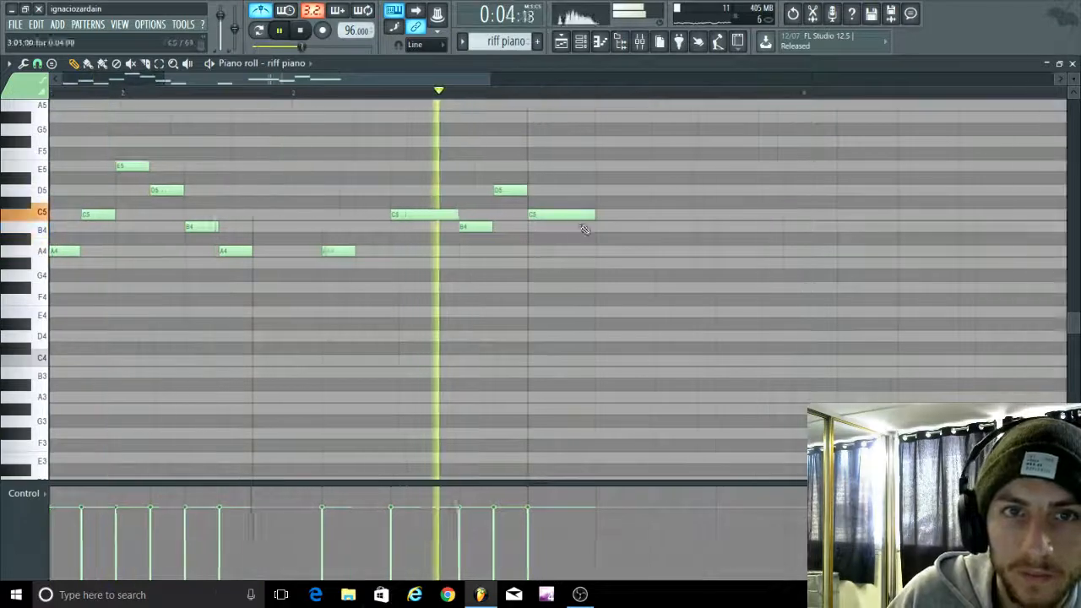
{"action": "scroll", "coordinate": [653, 252], "scroll_direction": "down", "scroll_amount": 1}
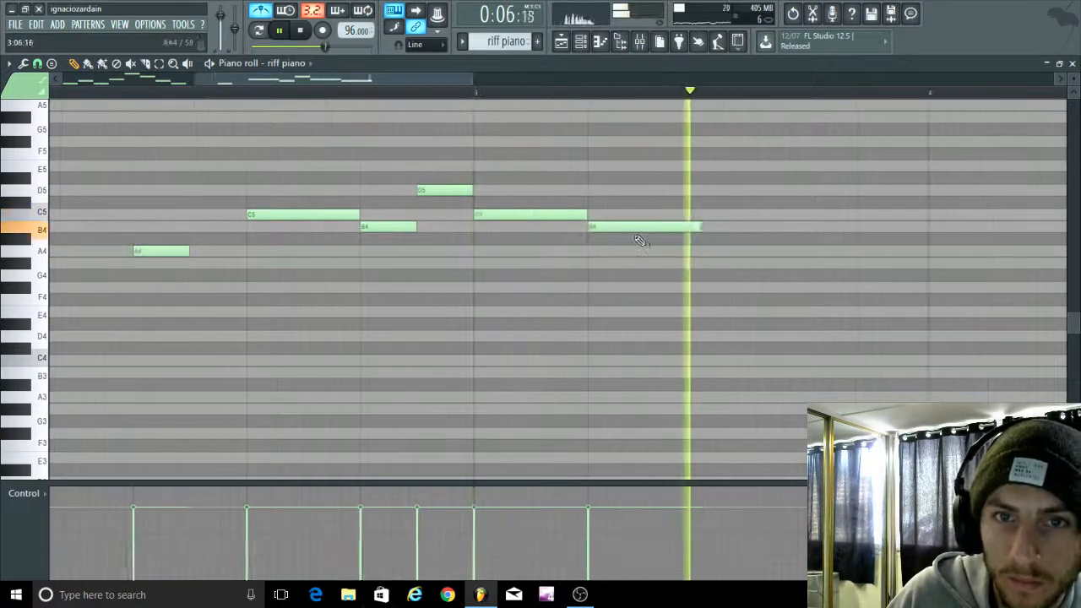
Step: Finish bar 3 with an A4 lengthened to eight steps
{"action": "left_click", "coordinate": [709, 252]}
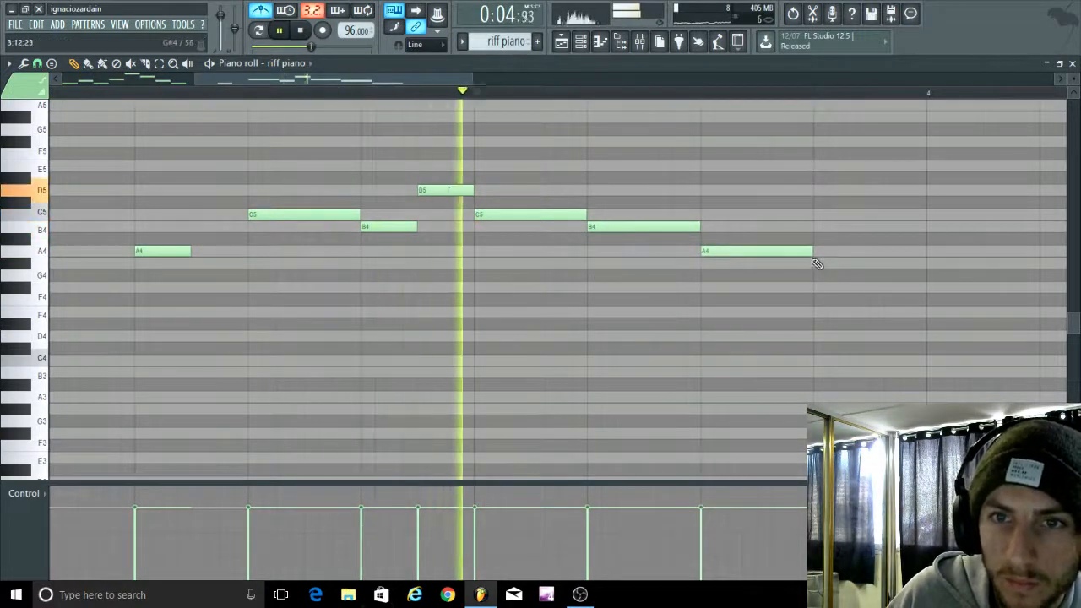
{"action": "left_click_drag", "start_coordinate": [813, 252], "coordinate": [927, 253]}
{"action": "scroll", "coordinate": [361, 287], "scroll_direction": "down", "scroll_amount": 1}
{"action": "scroll", "coordinate": [797, 338], "scroll_direction": "down", "scroll_amount": 3}
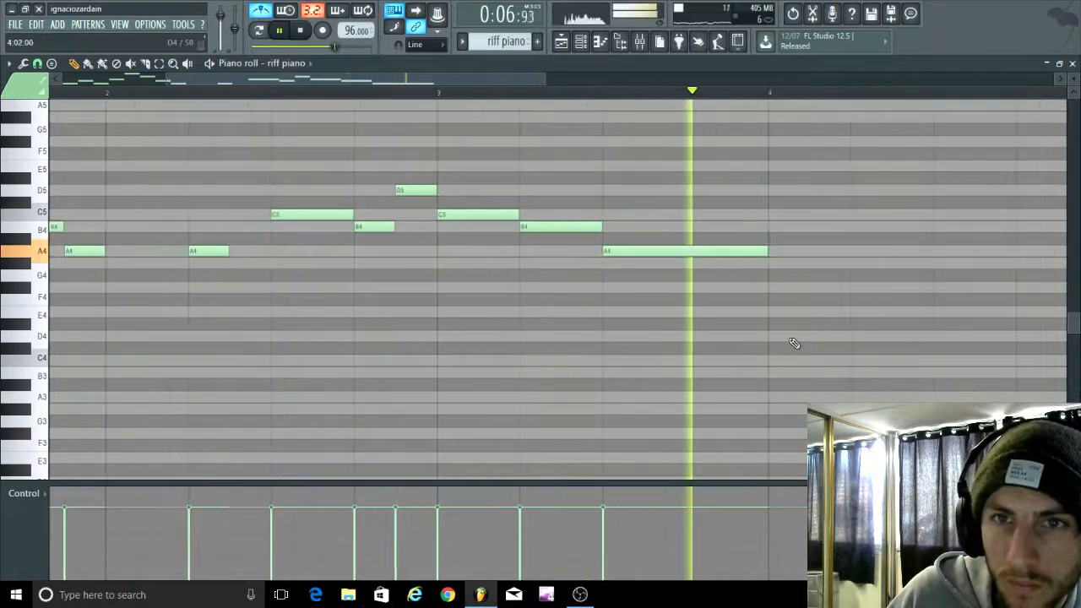
Step: Audition the riff from the start and duplicate bar 3's C5, B4 and A4 notes into bar 4
{"action": "key", "text": "space"}
{"action": "key", "text": "space"}
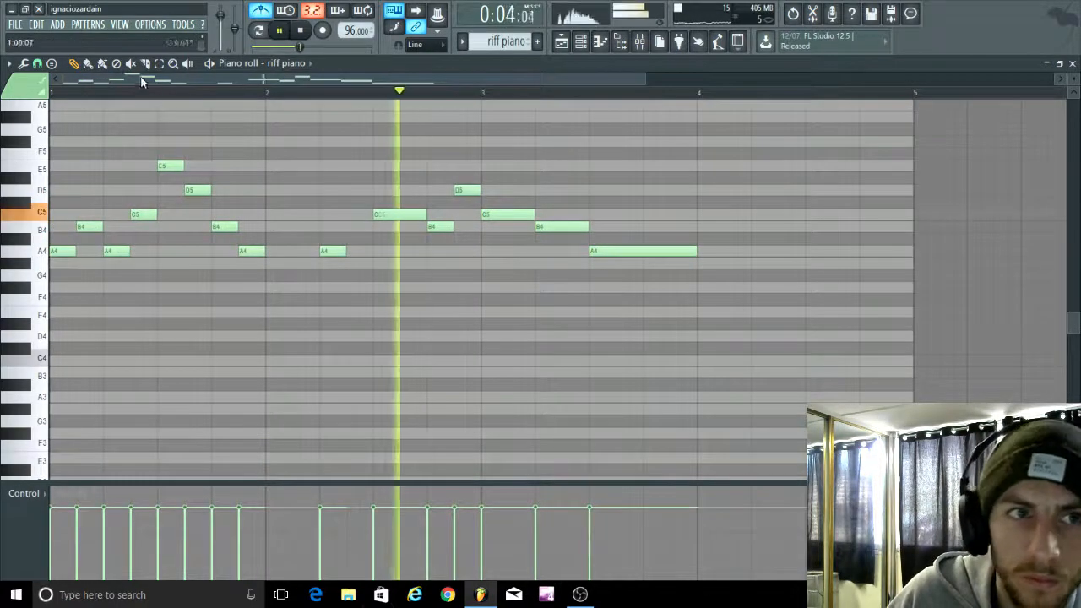
{"action": "left_click_drag", "start_coordinate": [685, 292], "coordinate": [503, 207]}
{"action": "key", "text": "ctrl+b"}
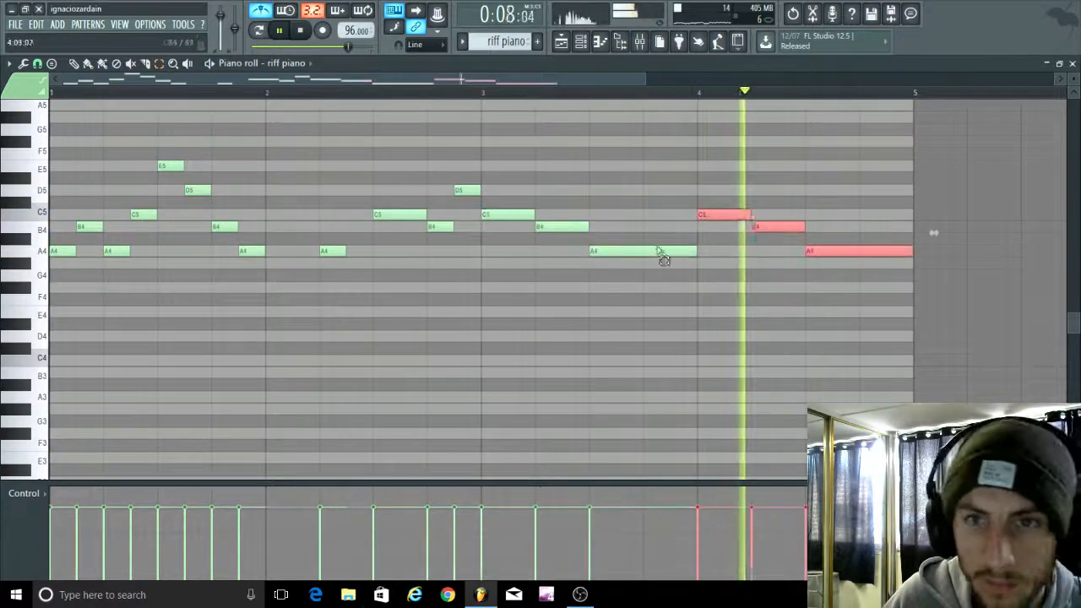
Step: Layer two-step C6 and A5 notes above the C5 at the start of bar 4 and audition them
{"action": "scroll", "coordinate": [805, 290], "scroll_direction": "up", "scroll_amount": 2}
{"action": "scroll", "coordinate": [805, 290], "scroll_direction": "up", "scroll_amount": 4}
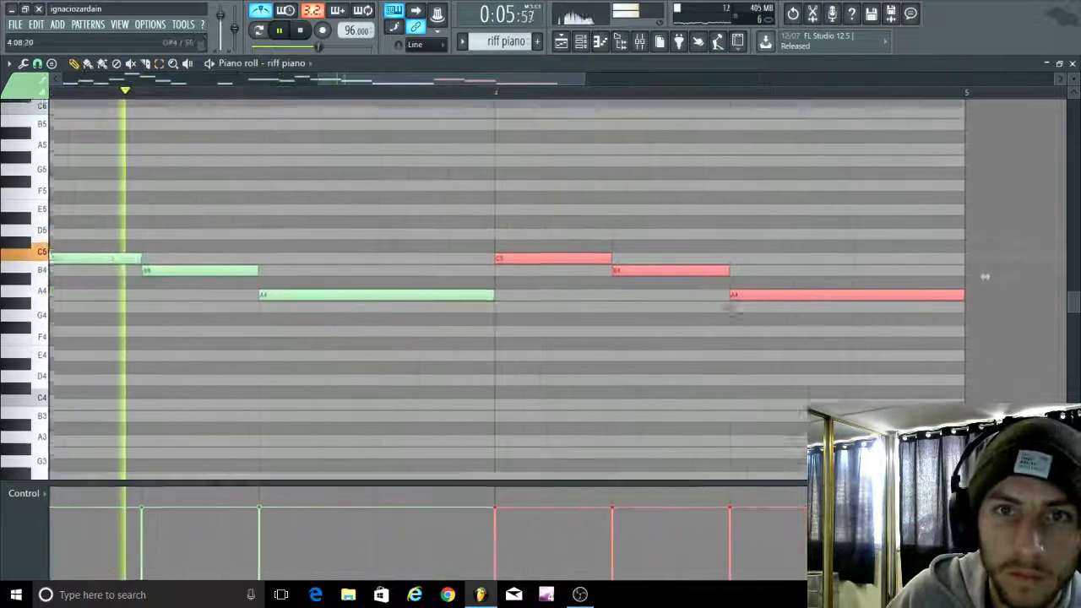
{"action": "left_click", "coordinate": [392, 146]}
{"action": "scroll", "coordinate": [551, 203], "scroll_direction": "up", "scroll_amount": 2}
{"action": "scroll", "coordinate": [642, 239], "scroll_direction": "up", "scroll_amount": 1}
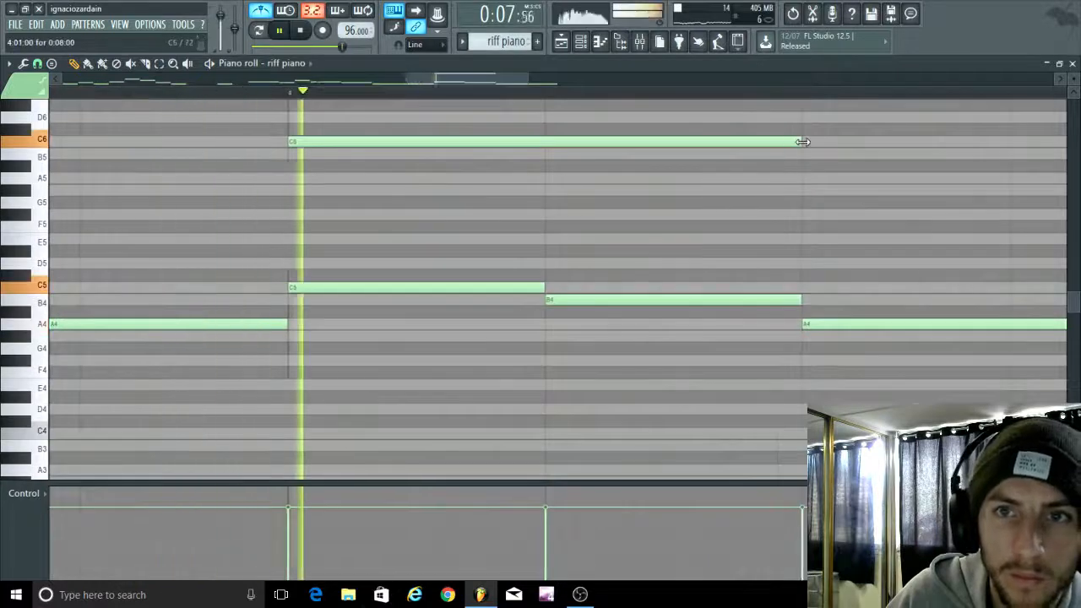
{"action": "left_click_drag", "start_coordinate": [803, 142], "coordinate": [403, 144]}
{"action": "left_click", "coordinate": [405, 153]}
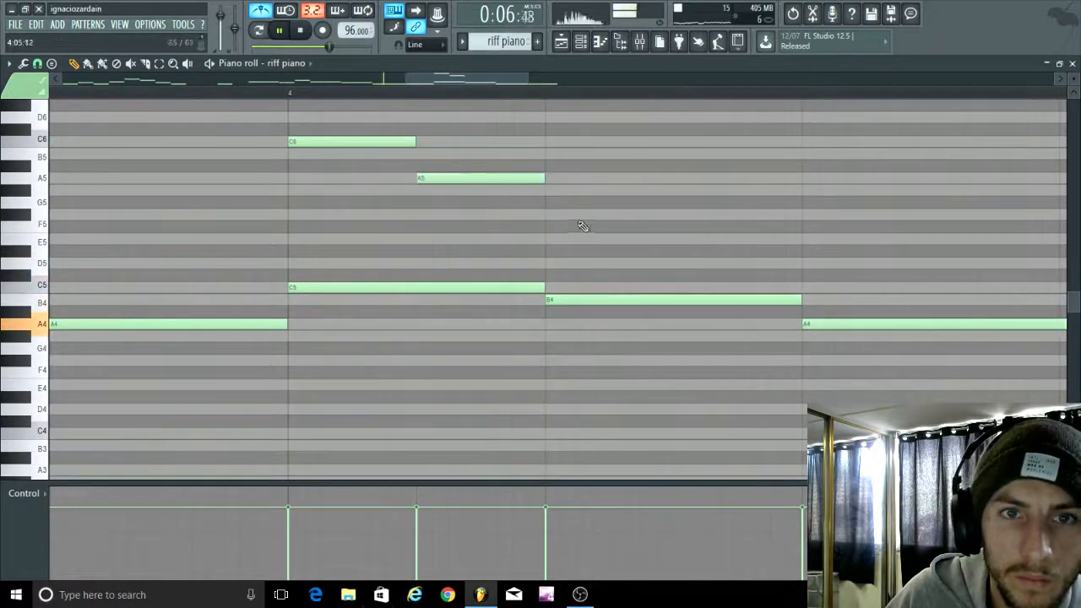
{"action": "scroll", "coordinate": [507, 290], "scroll_direction": "down", "scroll_amount": 2}
{"action": "scroll", "coordinate": [524, 313], "scroll_direction": "up", "scroll_amount": 1}
{"action": "key", "text": "space"}
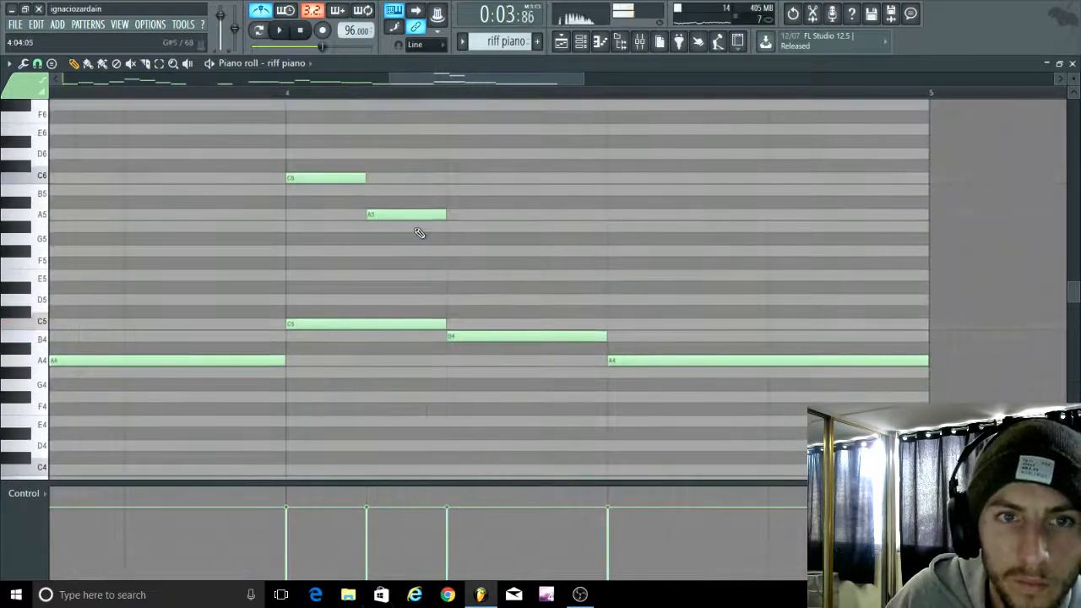
Step: Continue bar 4's upper line with a four-step B5 above the B4 and a four-step A5 after it
{"action": "left_click", "coordinate": [451, 226]}
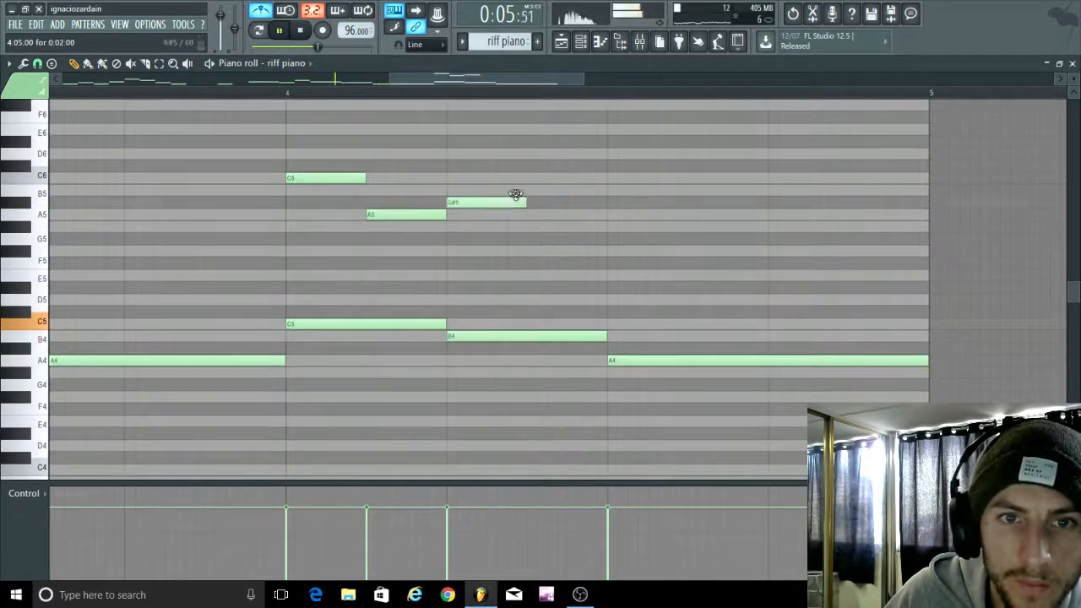
{"action": "left_click_drag", "start_coordinate": [515, 195], "coordinate": [606, 191]}
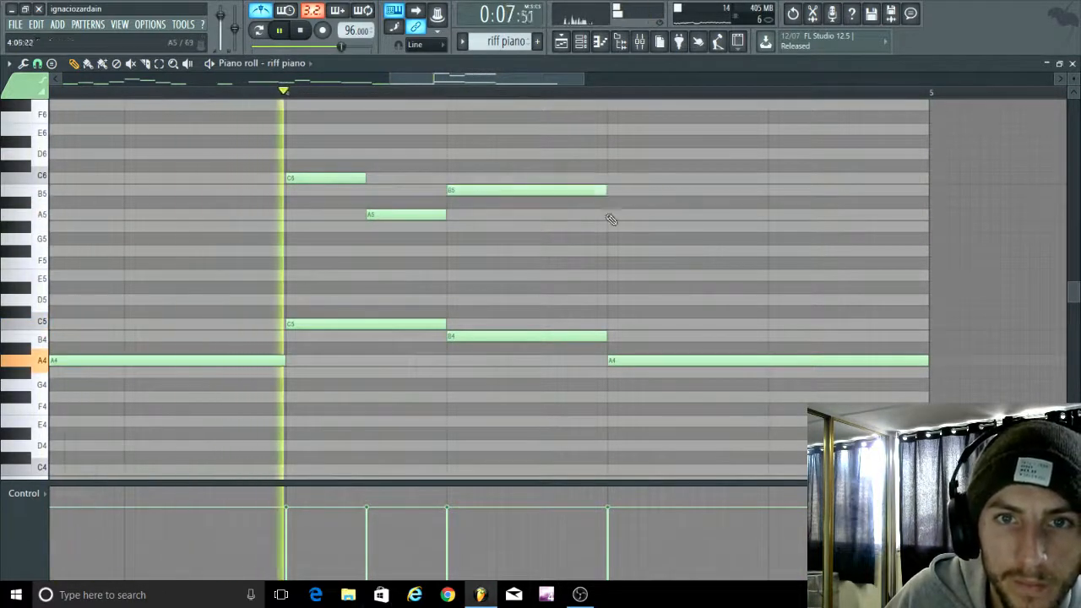
{"action": "left_click", "coordinate": [610, 213]}
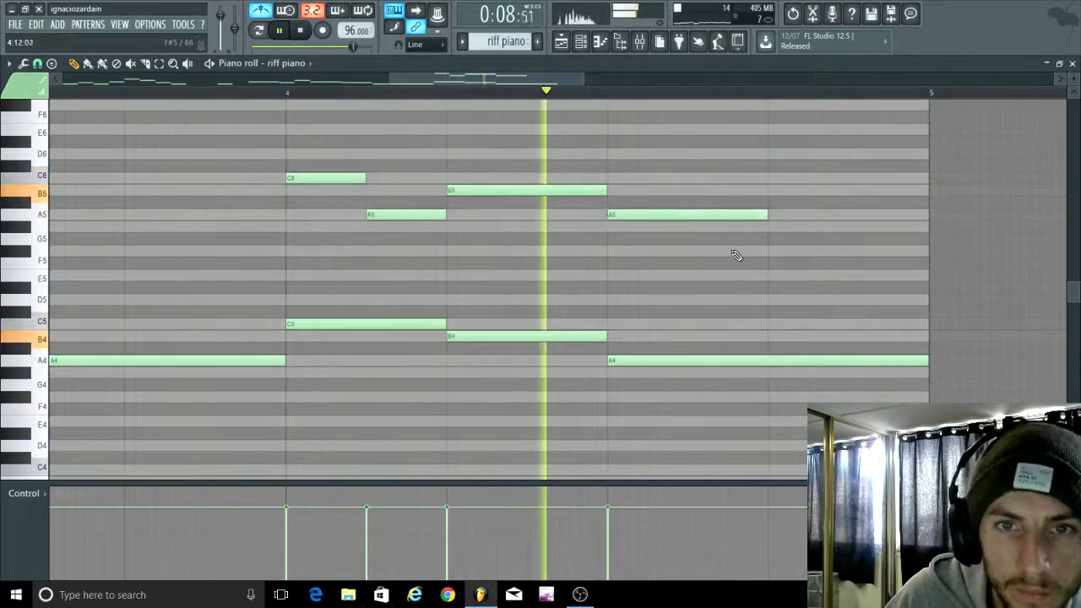
Step: Delete the upper C6, B5 and both A5 notes from bar 4 and listen to the riff again
{"action": "right_click", "coordinate": [642, 214]}
{"action": "right_click", "coordinate": [523, 190]}
{"action": "right_click", "coordinate": [420, 213]}
{"action": "right_click", "coordinate": [329, 178]}
{"action": "scroll", "coordinate": [447, 295], "scroll_direction": "down", "scroll_amount": 3}
{"action": "scroll", "coordinate": [486, 359], "scroll_direction": "down", "scroll_amount": 4}
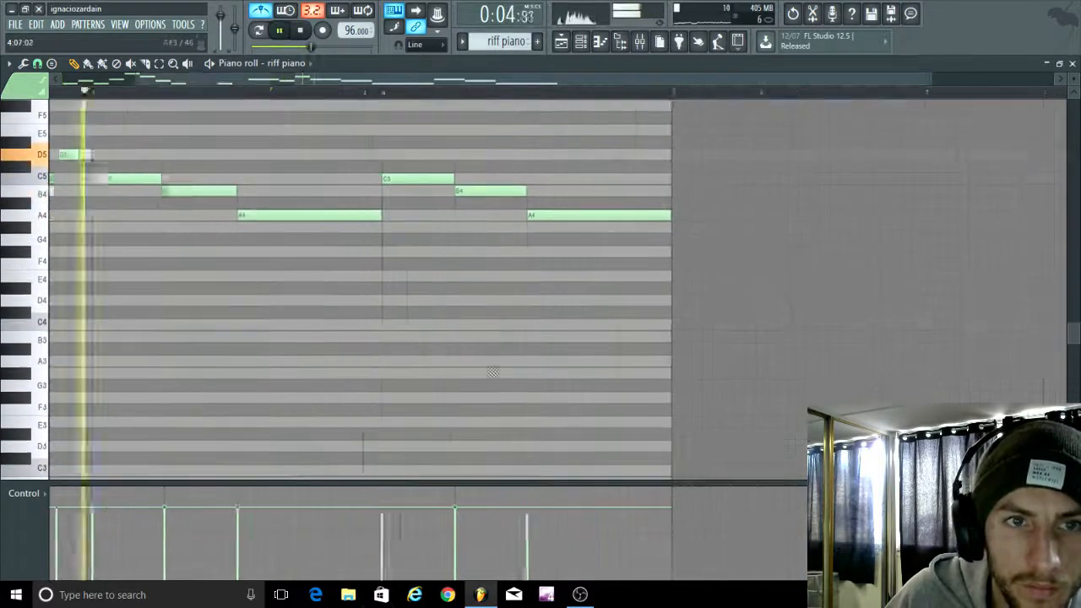
{"action": "scroll", "coordinate": [493, 370], "scroll_direction": "down", "scroll_amount": 3}
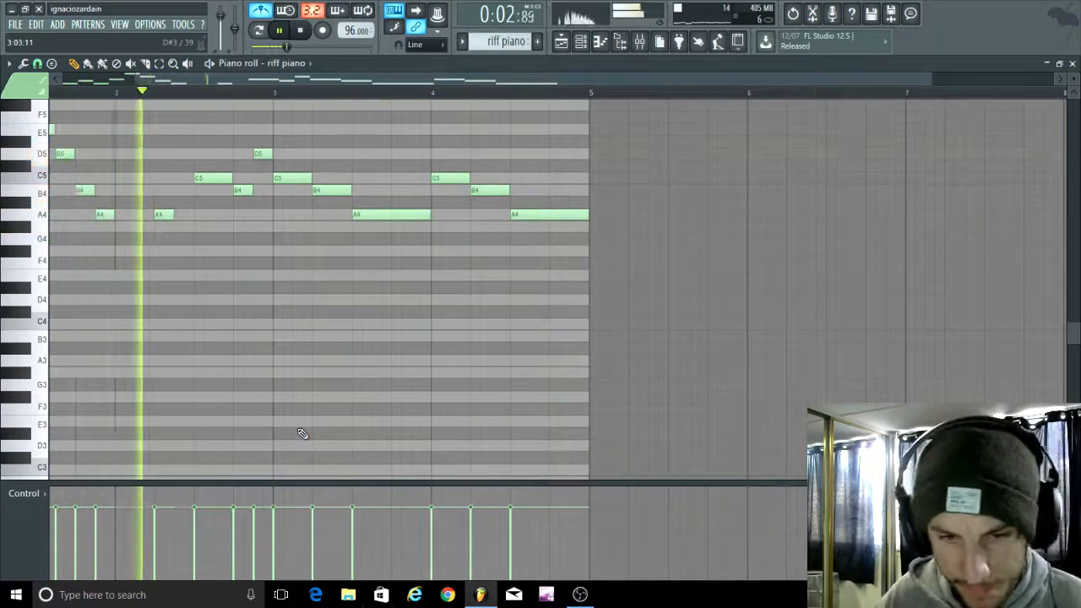
{"action": "scroll", "coordinate": [299, 555], "scroll_direction": "down", "scroll_amount": 1}
{"action": "scroll", "coordinate": [171, 264], "scroll_direction": "up", "scroll_amount": 3}
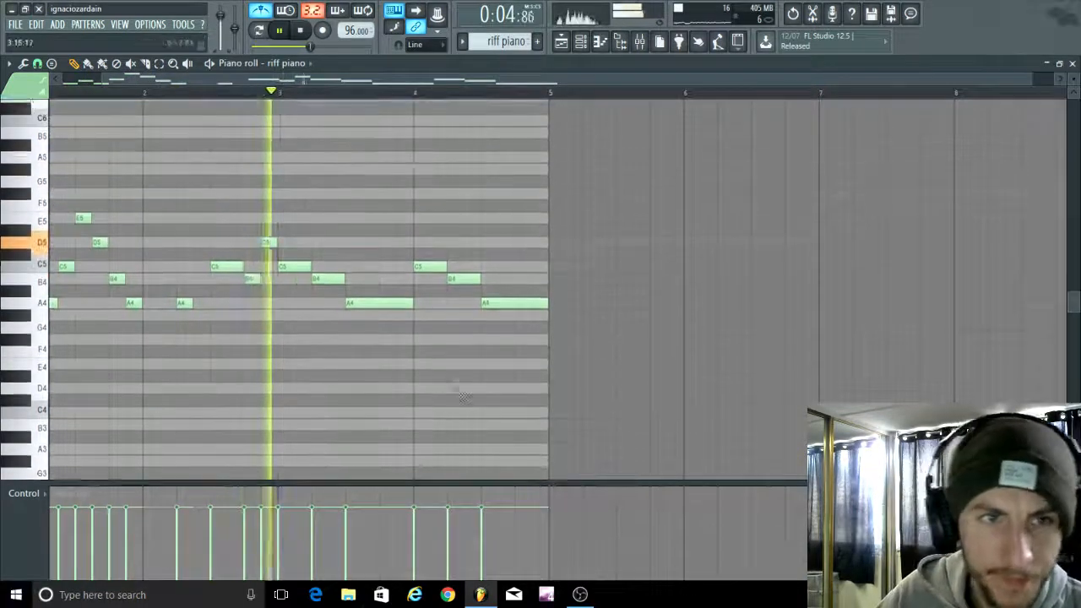
{"action": "scroll", "coordinate": [169, 262], "scroll_direction": "up", "scroll_amount": 3}
{"action": "scroll", "coordinate": [169, 262], "scroll_direction": "down", "scroll_amount": 2}
{"action": "scroll", "coordinate": [169, 262], "scroll_direction": "up", "scroll_amount": 2}
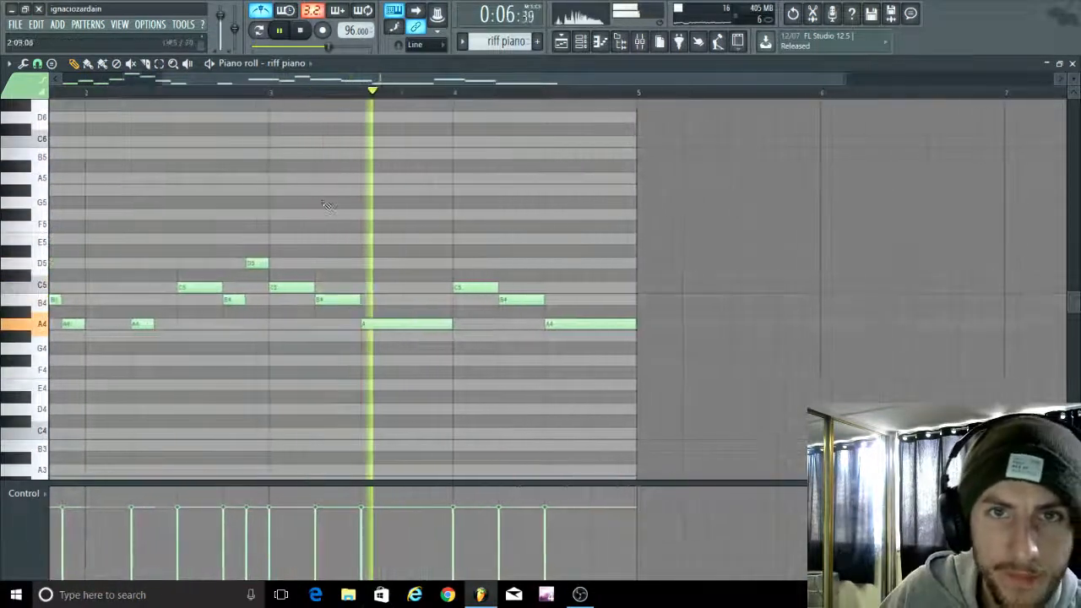
Step: Load Fruity Parametric EQ 2 into the first effect slot of the riff mixer track
{"action": "left_click", "coordinate": [581, 42]}
{"action": "left_click", "coordinate": [639, 42]}
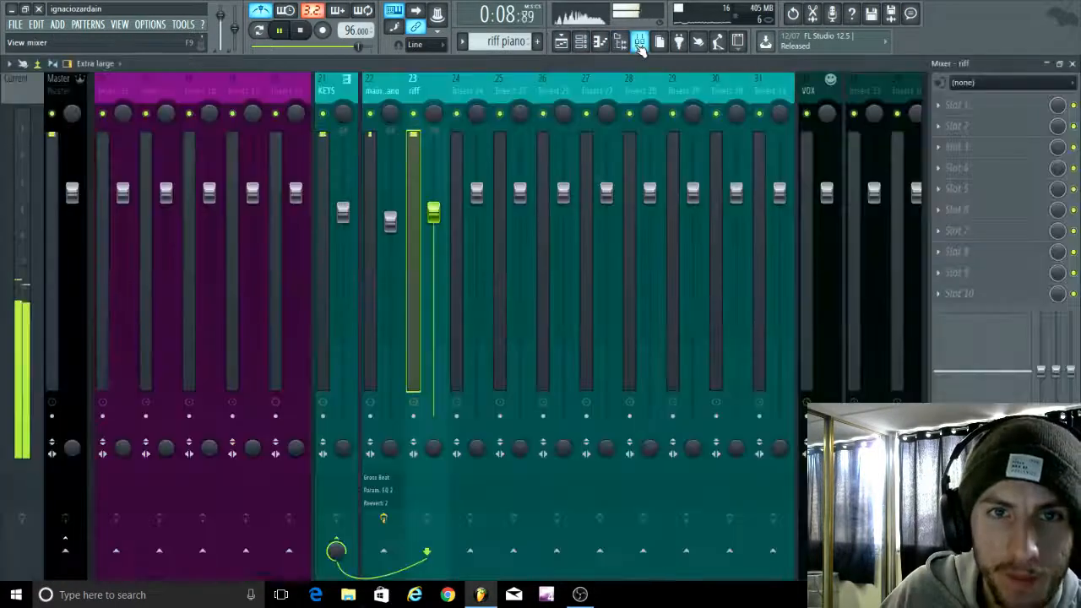
{"action": "left_click", "coordinate": [940, 107]}
{"action": "mouse_move", "coordinate": [954, 123]}
{"action": "left_click", "coordinate": [771, 437]}
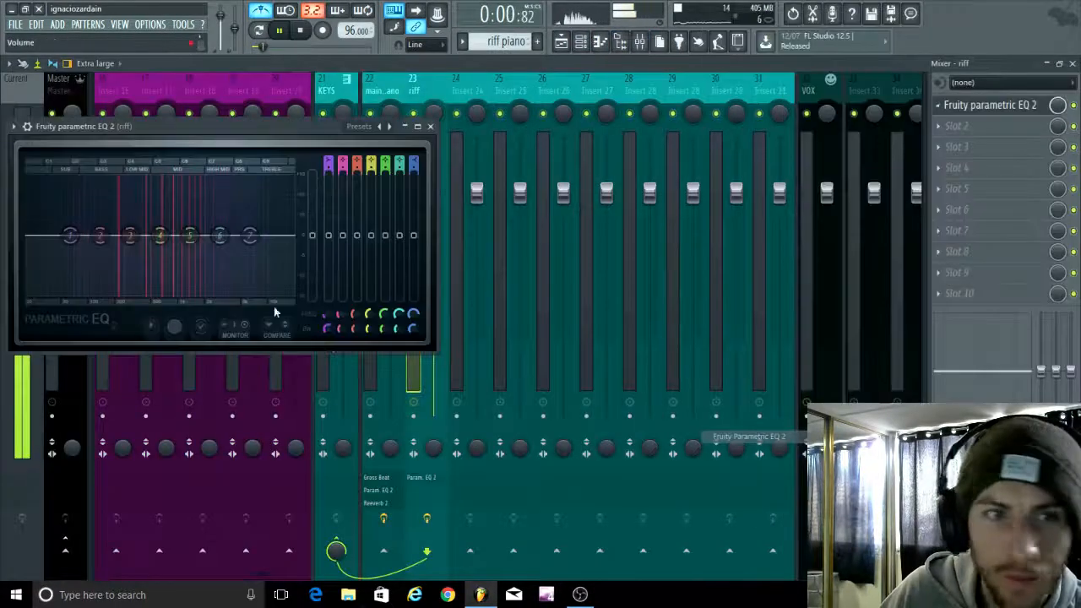
Step: Cut the riff EQ around 214 Hz and 4.8 kHz, dip it slightly near 1.8 kHz, and roll off the highs with band 7
{"action": "left_click_drag", "start_coordinate": [110, 256], "coordinate": [122, 259]}
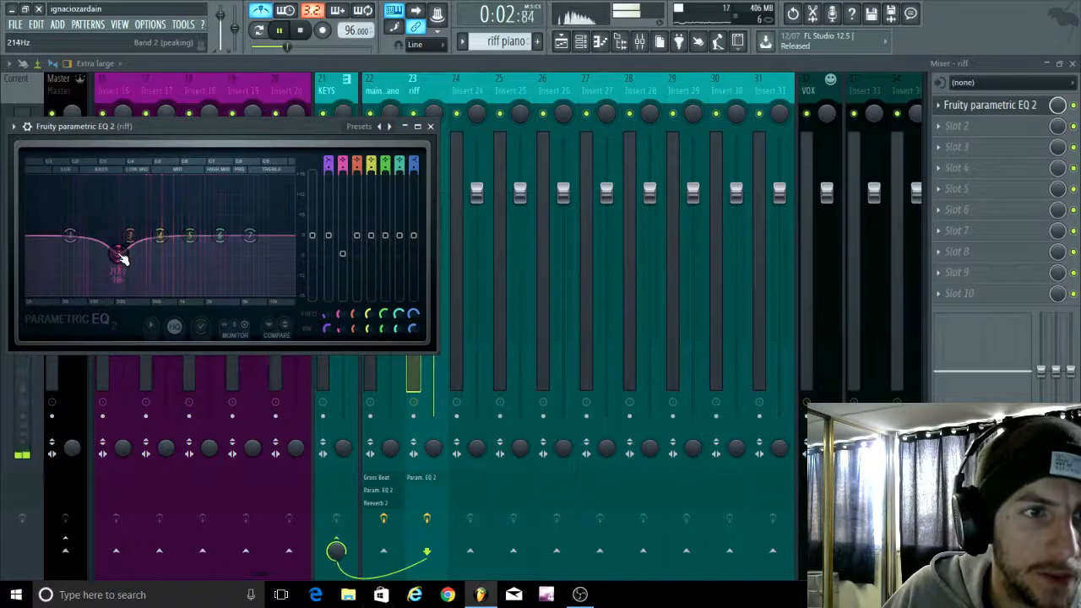
{"action": "left_click_drag", "start_coordinate": [250, 236], "coordinate": [271, 295]}
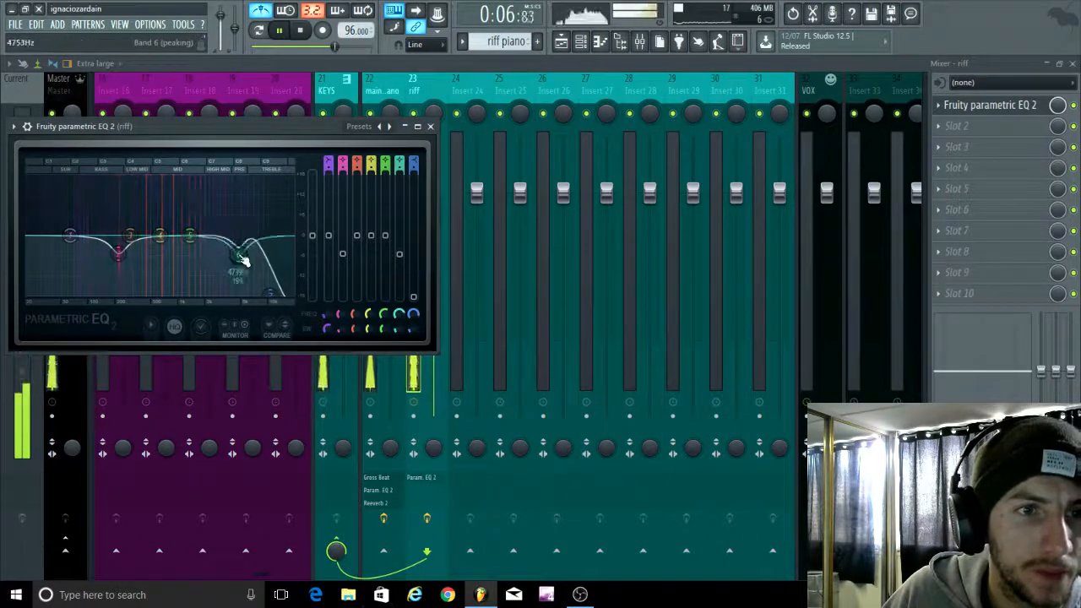
{"action": "left_click_drag", "start_coordinate": [242, 260], "coordinate": [206, 251]}
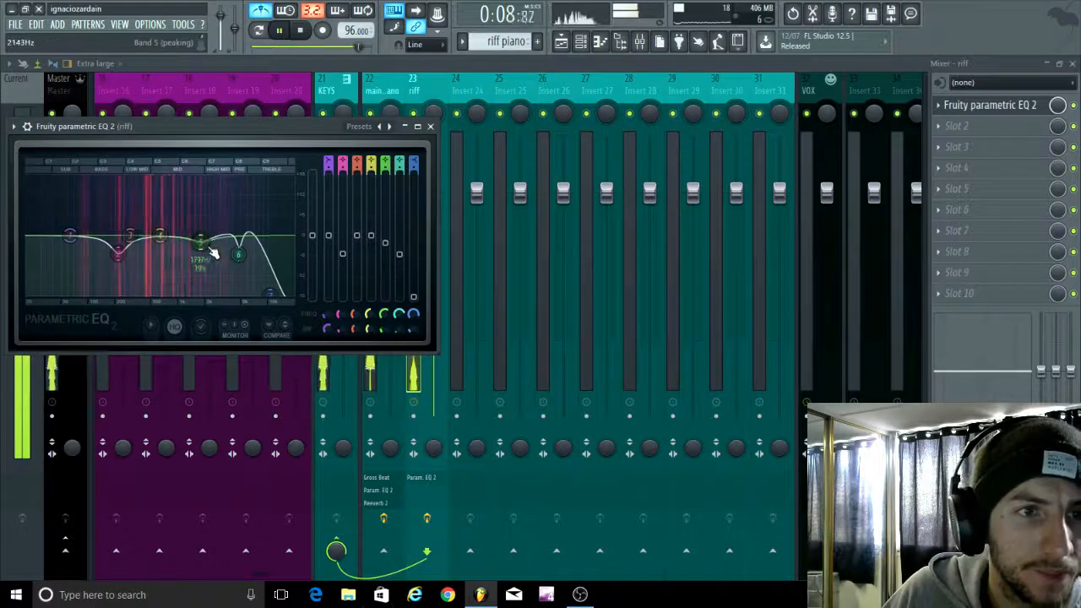
Step: Add a second Fruity Parametric EQ 2 to the riff track, sweep a narrow band 5 boost, and turn it into a deep notch
{"action": "left_click", "coordinate": [948, 131]}
{"action": "left_click", "coordinate": [760, 437]}
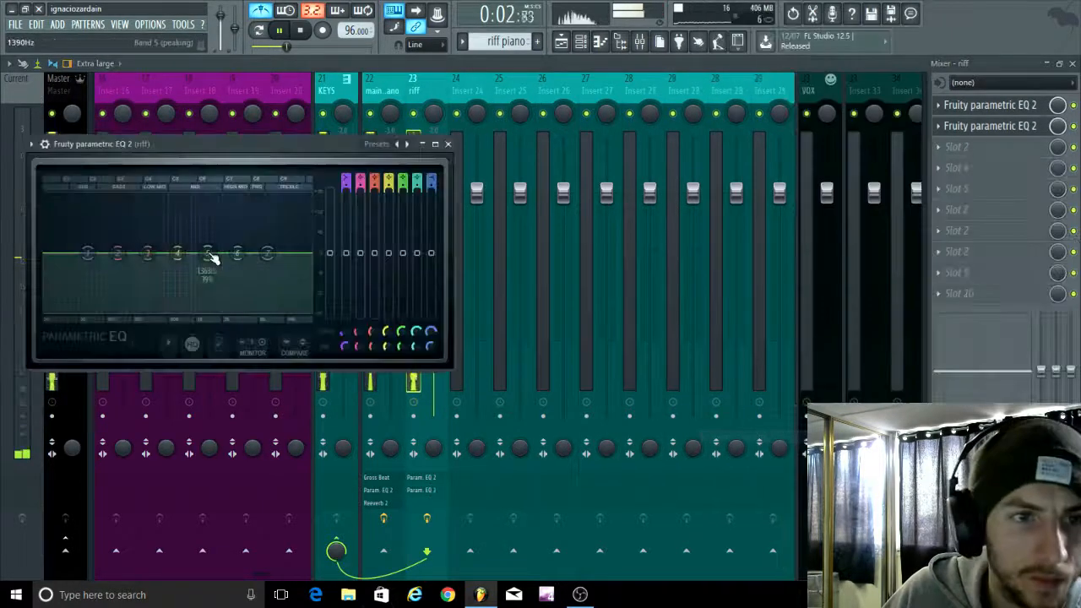
{"action": "scroll", "coordinate": [207, 255], "scroll_direction": "down", "scroll_amount": 5}
{"action": "left_click_drag", "start_coordinate": [207, 254], "coordinate": [195, 196]}
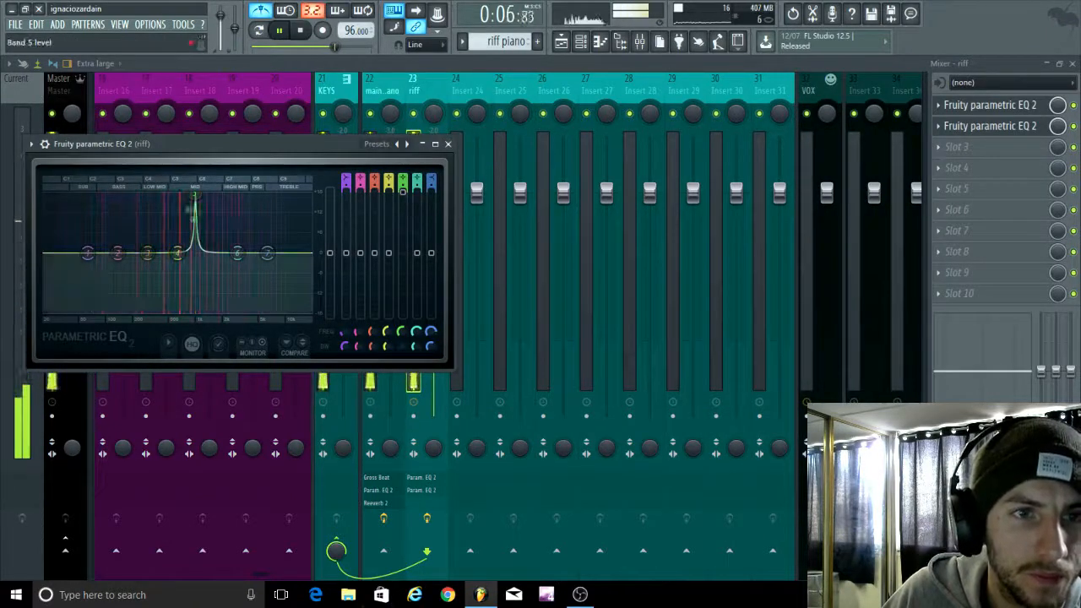
{"action": "left_click_drag", "start_coordinate": [403, 229], "coordinate": [403, 314]}
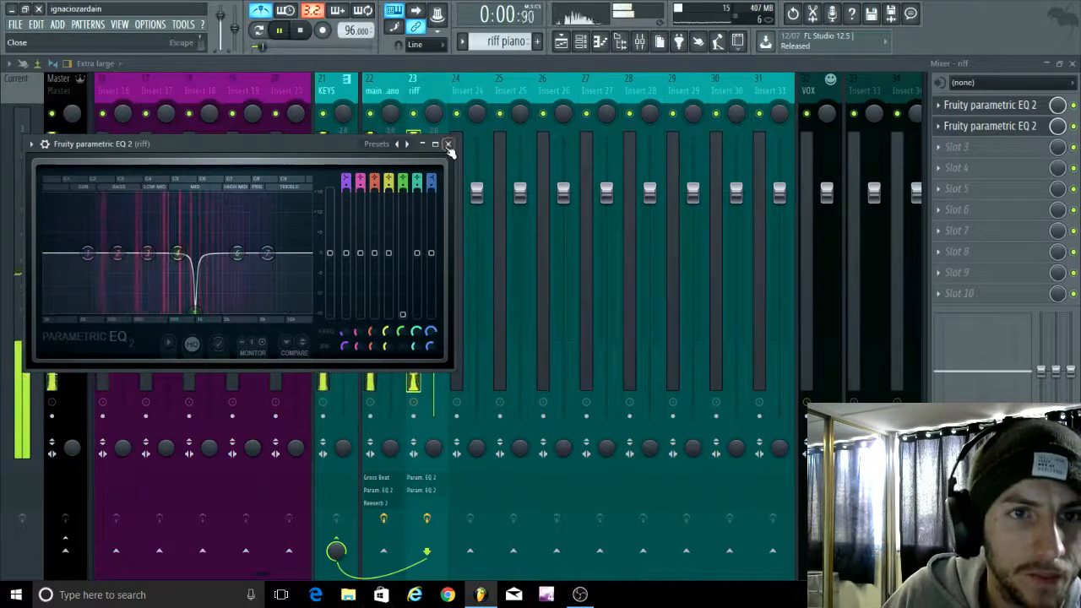
{"action": "left_click", "coordinate": [450, 144]}
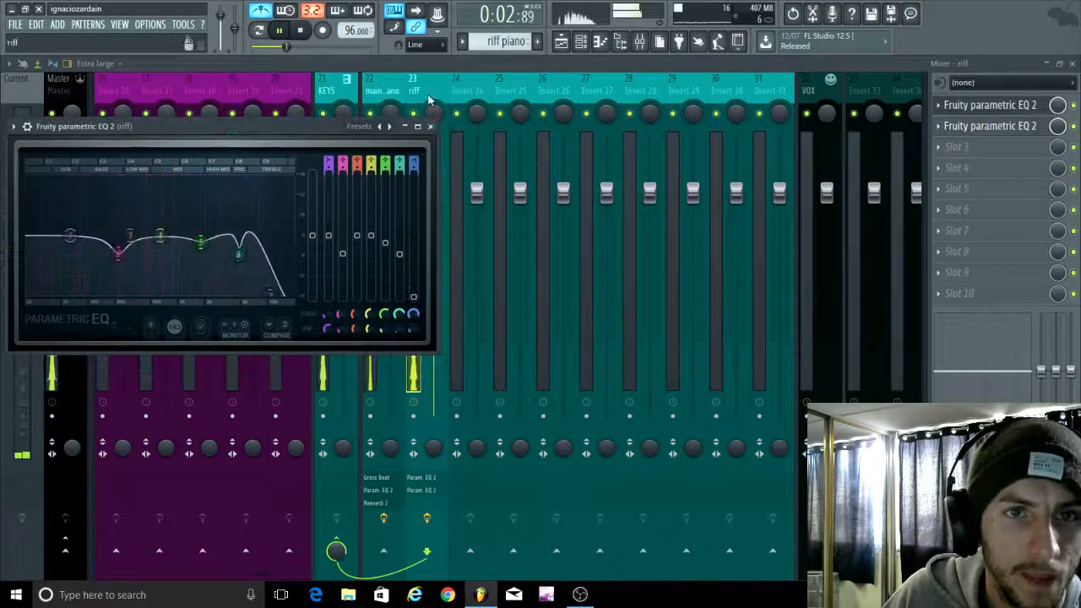
Step: Re-sweep band 5 of the second riff EQ as a boost, pull it down fully into a notch, and close both EQs
{"action": "left_click", "coordinate": [953, 132]}
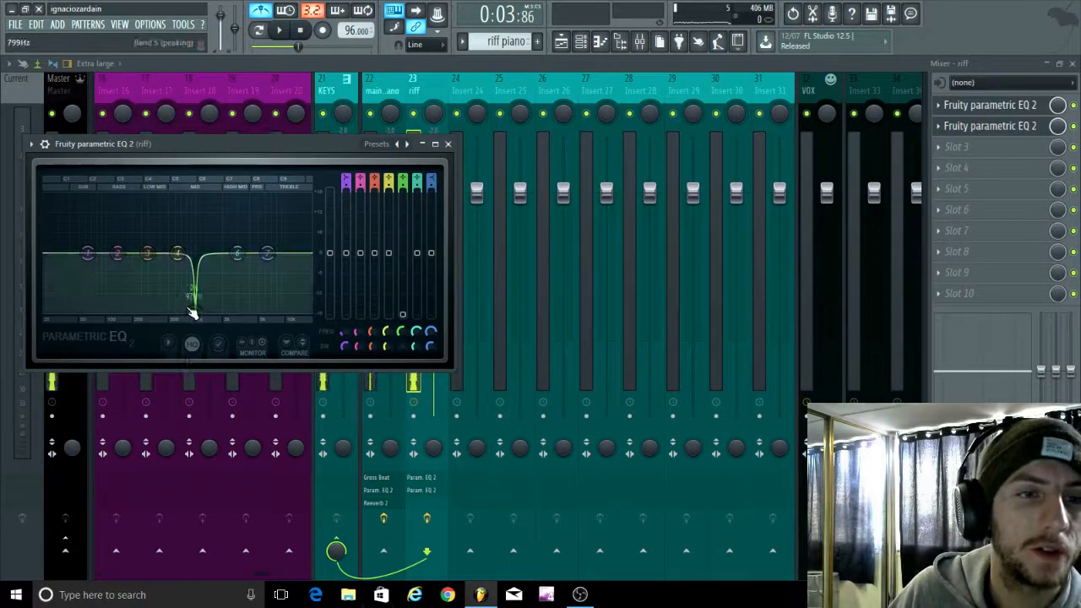
{"action": "left_click_drag", "start_coordinate": [194, 315], "coordinate": [197, 311]}
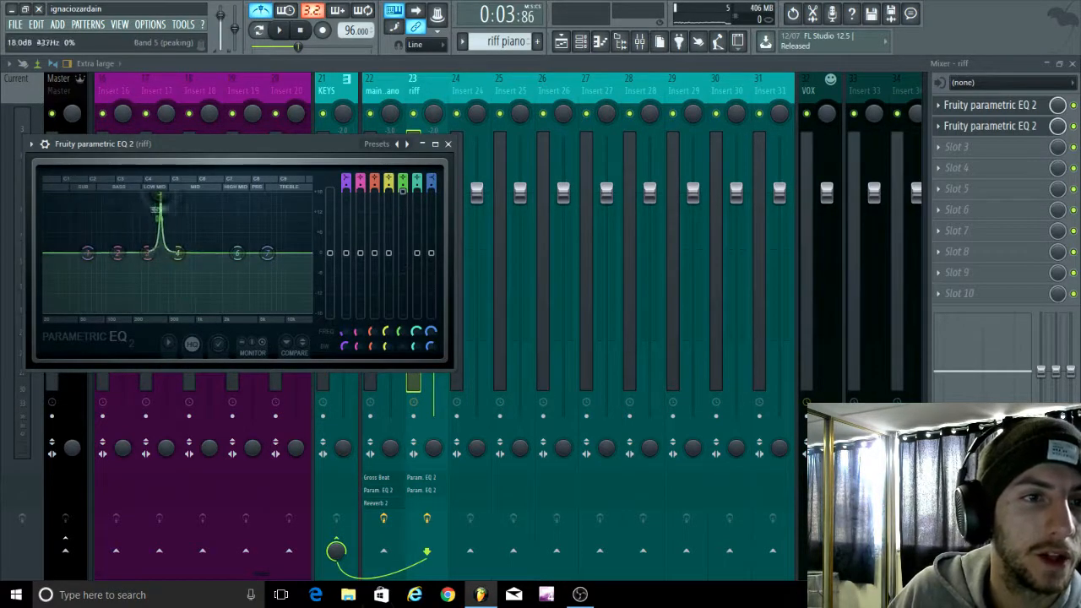
{"action": "key", "text": "space"}
{"action": "left_click_drag", "start_coordinate": [159, 196], "coordinate": [188, 197]}
{"action": "key", "text": "space"}
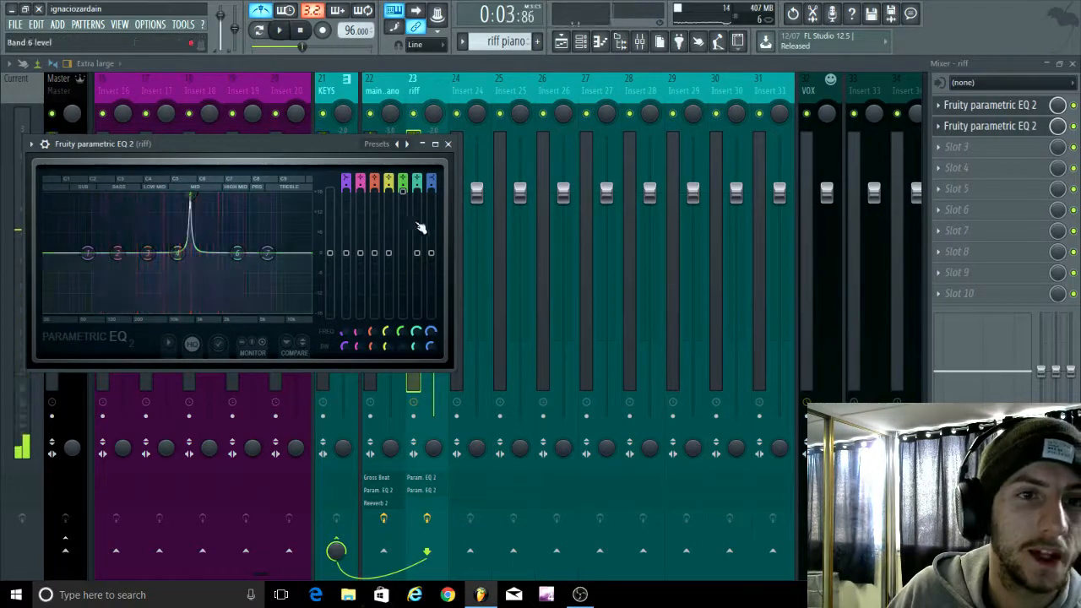
{"action": "left_click_drag", "start_coordinate": [407, 191], "coordinate": [402, 220]}
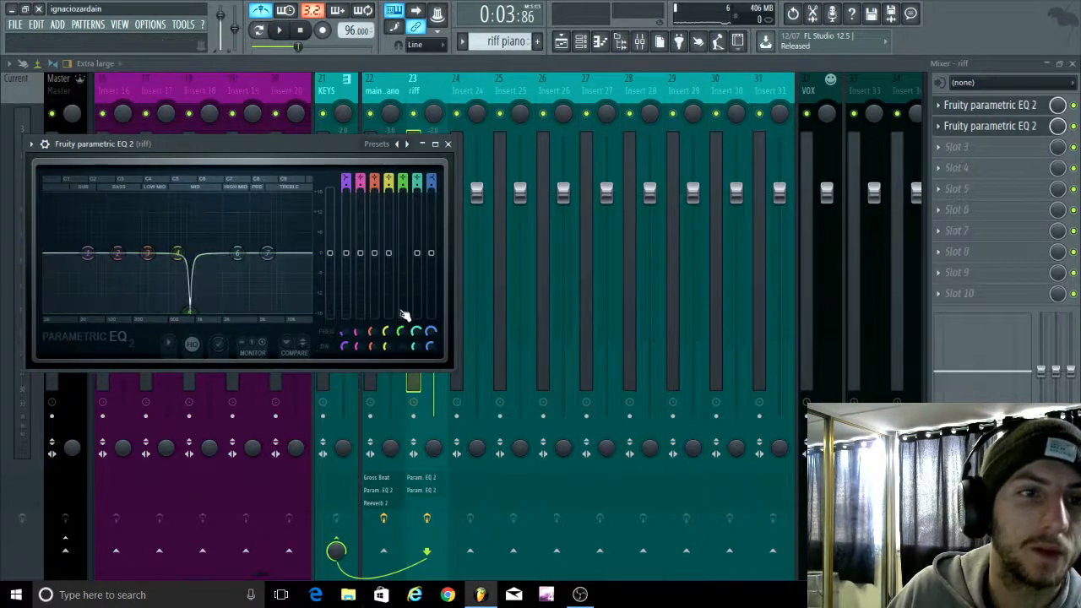
{"action": "key", "text": "space"}
{"action": "left_click", "coordinate": [448, 144]}
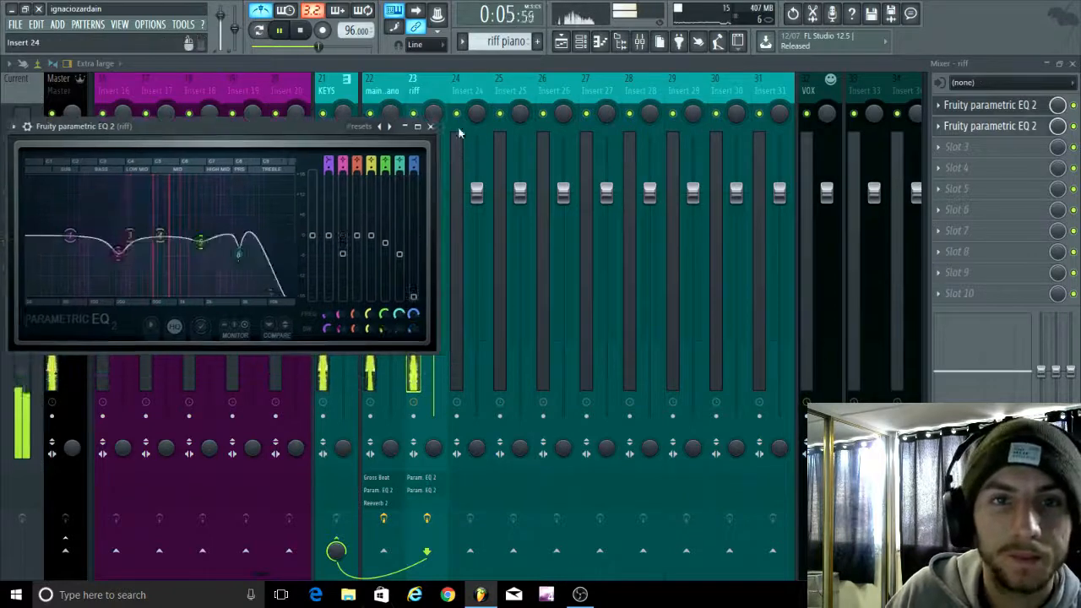
{"action": "left_click", "coordinate": [431, 126]}
Step: Lower the main piano track's volume to about -4.0 dB, select the riff track, and close the mixer
{"action": "left_click", "coordinate": [391, 92]}
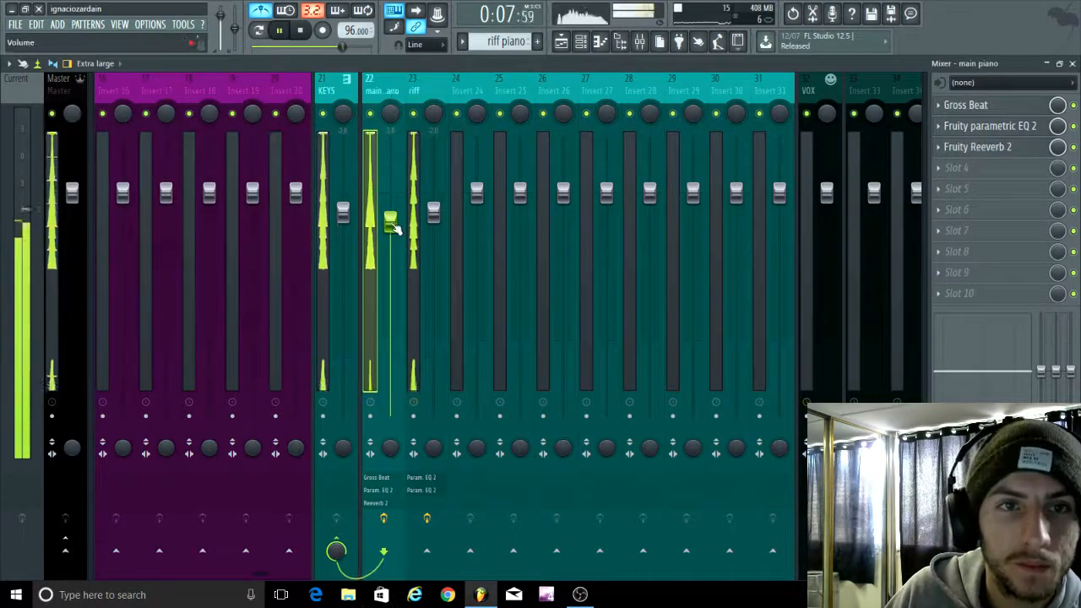
{"action": "left_click_drag", "start_coordinate": [390, 222], "coordinate": [390, 232]}
{"action": "left_click", "coordinate": [424, 97]}
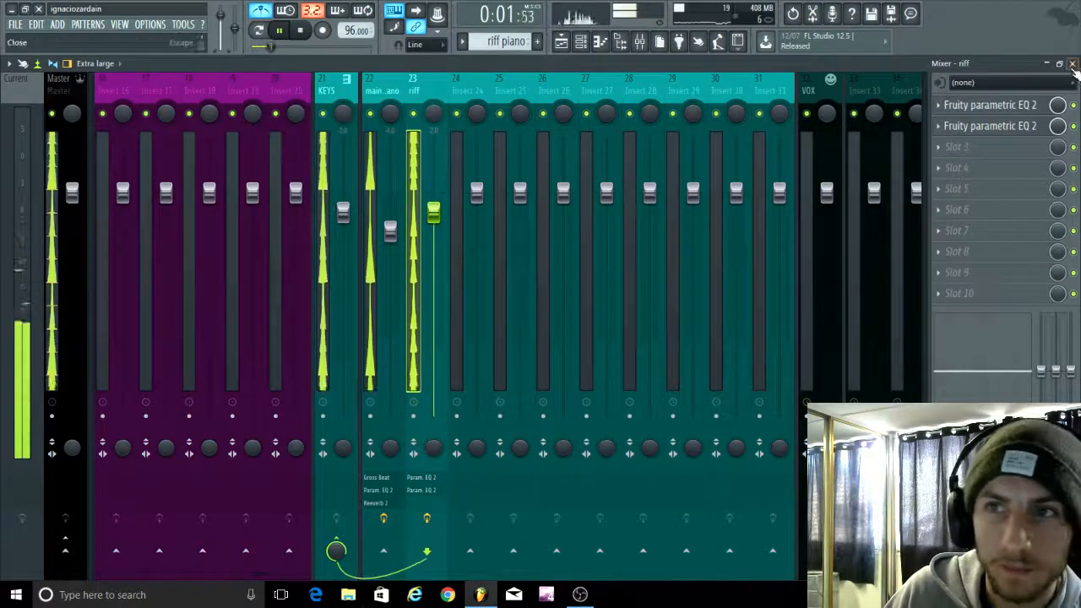
{"action": "left_click", "coordinate": [1072, 65]}
Step: Check the a melodic minor channel in the channel rack
{"action": "left_click", "coordinate": [580, 43]}
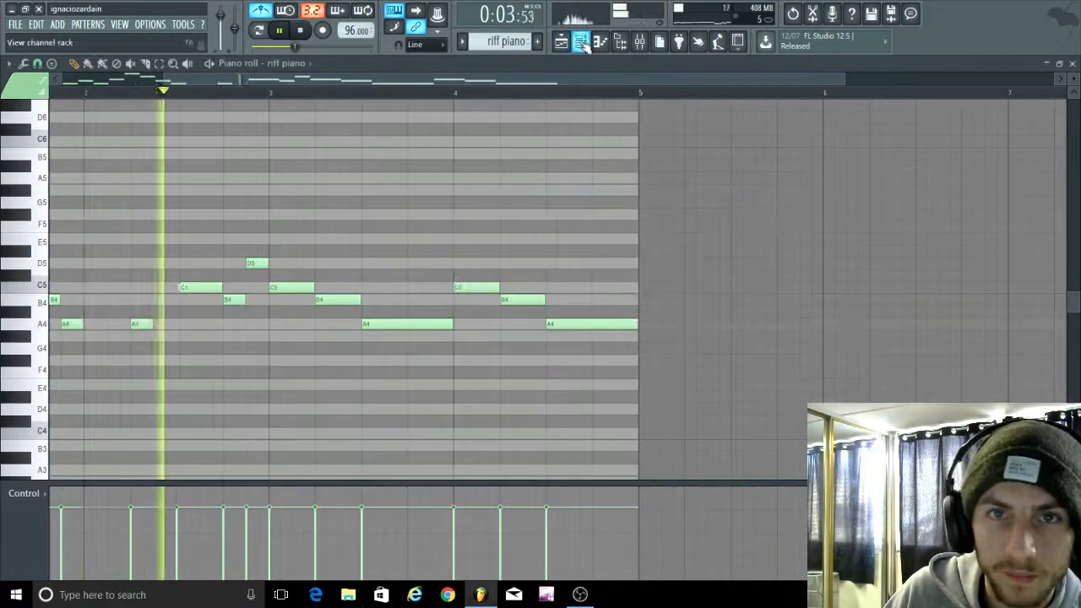
{"action": "left_click", "coordinate": [580, 43]}
{"action": "right_click", "coordinate": [571, 231]}
{"action": "left_click", "coordinate": [711, 236]}
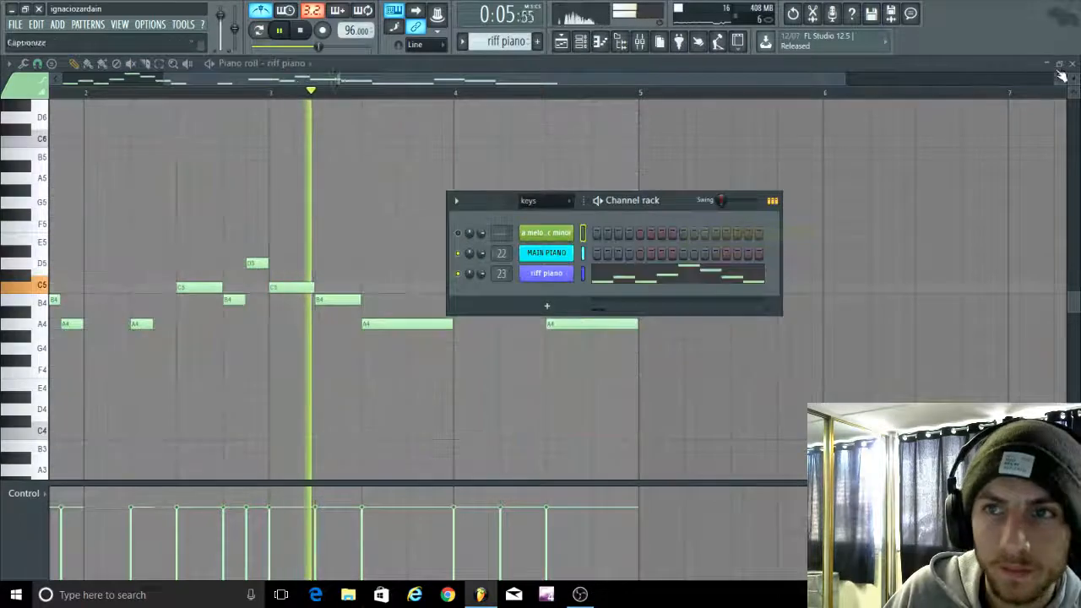
Step: Stop playback, return to the playlist with the two piano patterns, and turn off the metronome
{"action": "key", "text": "F5"}
{"action": "key", "text": "F6"}
{"action": "key", "text": "space"}
{"action": "scroll", "coordinate": [291, 463], "scroll_direction": "down", "scroll_amount": 2}
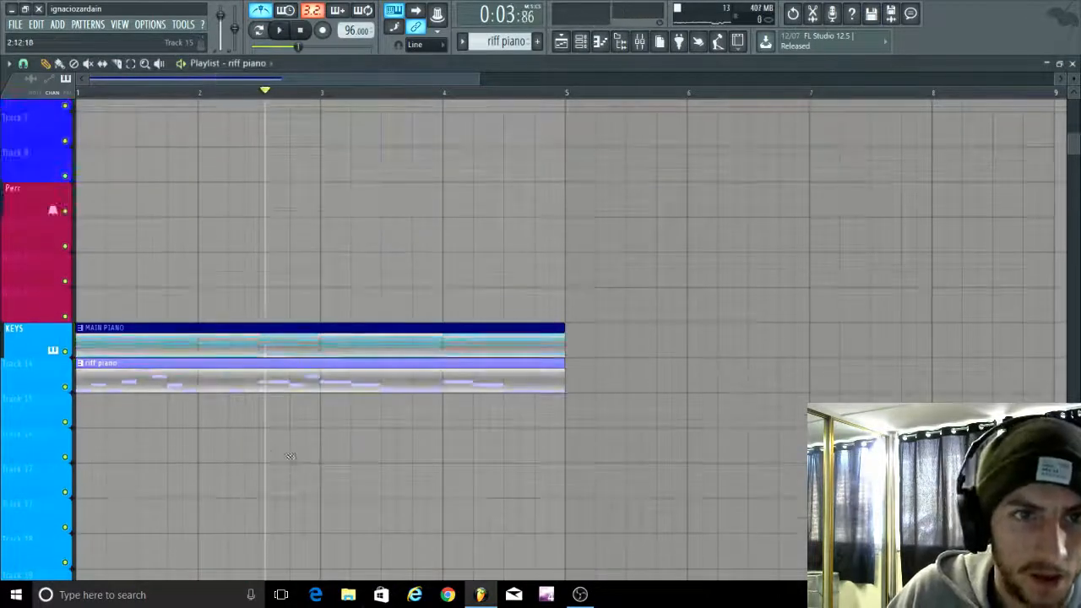
{"action": "scroll", "coordinate": [270, 430], "scroll_direction": "up", "scroll_amount": 3}
{"action": "scroll", "coordinate": [127, 275], "scroll_direction": "down", "scroll_amount": 3}
{"action": "scroll", "coordinate": [127, 97], "scroll_direction": "up", "scroll_amount": 1}
{"action": "left_click", "coordinate": [268, 11]}
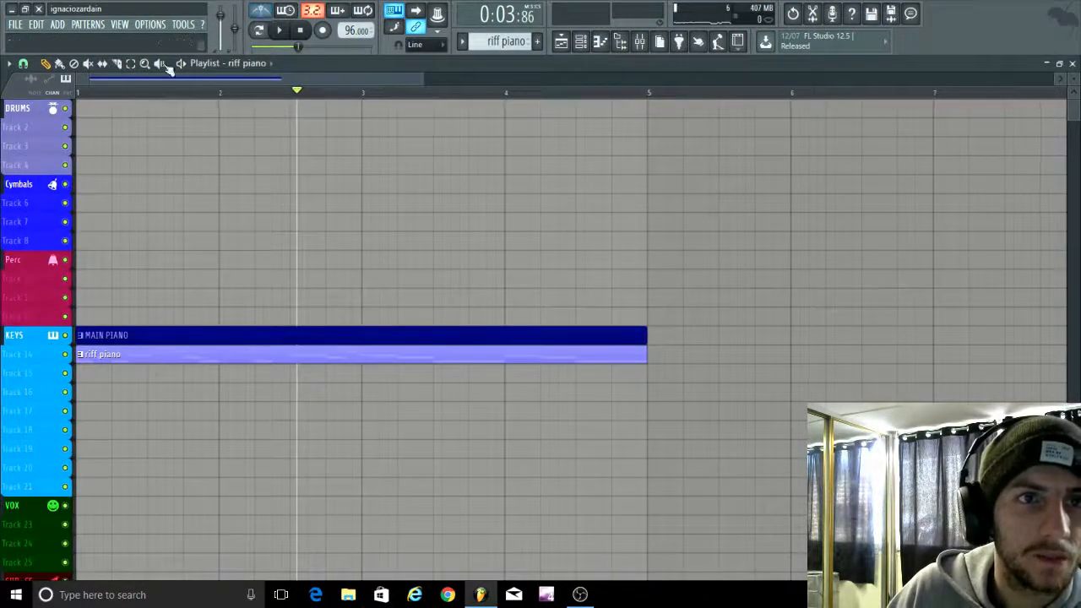
{"action": "scroll", "coordinate": [97, 173], "scroll_direction": "up", "scroll_amount": 1}
{"action": "scroll", "coordinate": [96, 176], "scroll_direction": "down", "scroll_amount": 4}
{"action": "scroll", "coordinate": [1, 157], "scroll_direction": "up", "scroll_amount": 4}
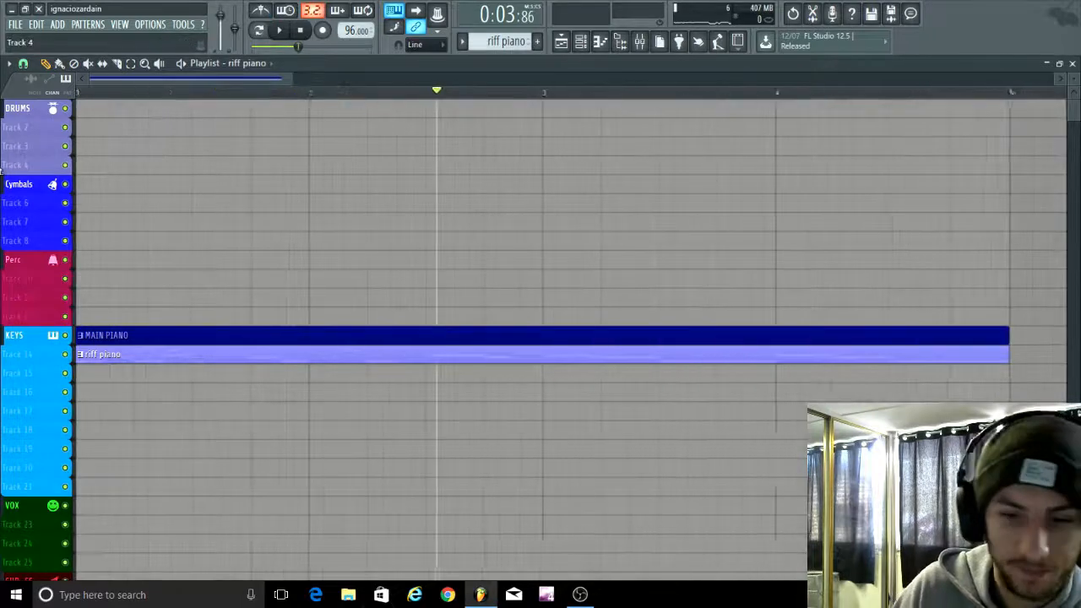
Step: Open the sample browser and audition Grv and FPC kicks in the Drums Kicks folder
{"action": "key", "text": "alt+F8"}
{"action": "left_click", "coordinate": [842, 72]}
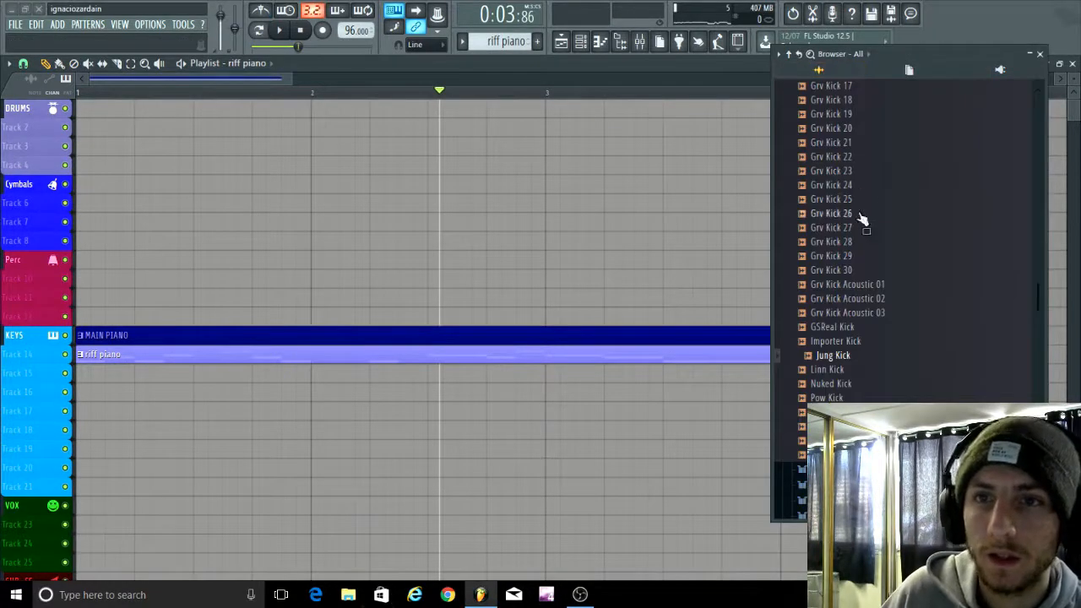
{"action": "left_click", "coordinate": [834, 383]}
{"action": "scroll", "coordinate": [847, 304], "scroll_direction": "up", "scroll_amount": 10}
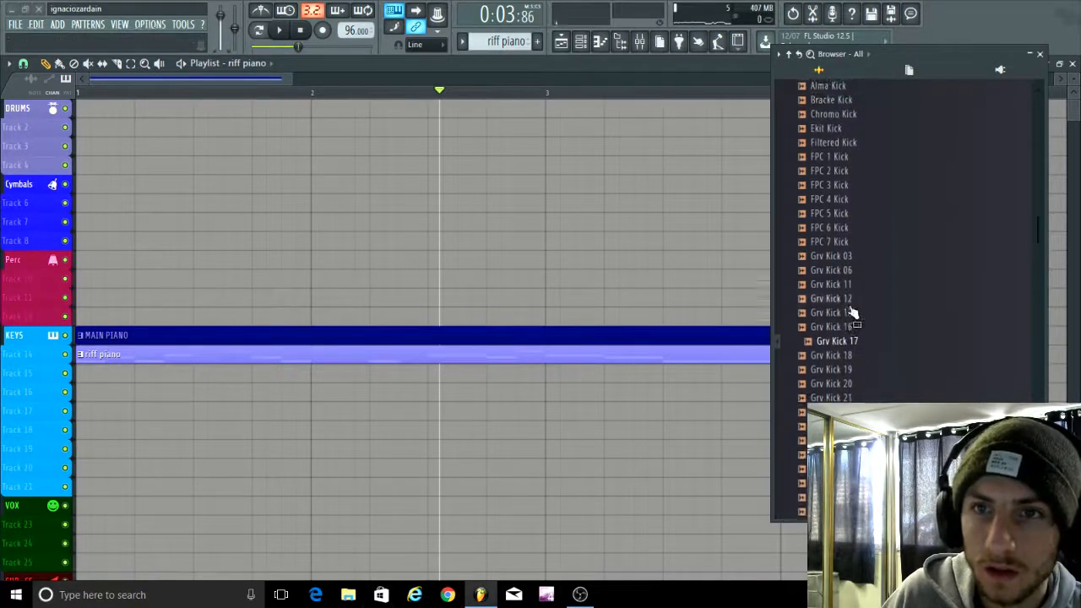
{"action": "scroll", "coordinate": [846, 359], "scroll_direction": "down", "scroll_amount": 5}
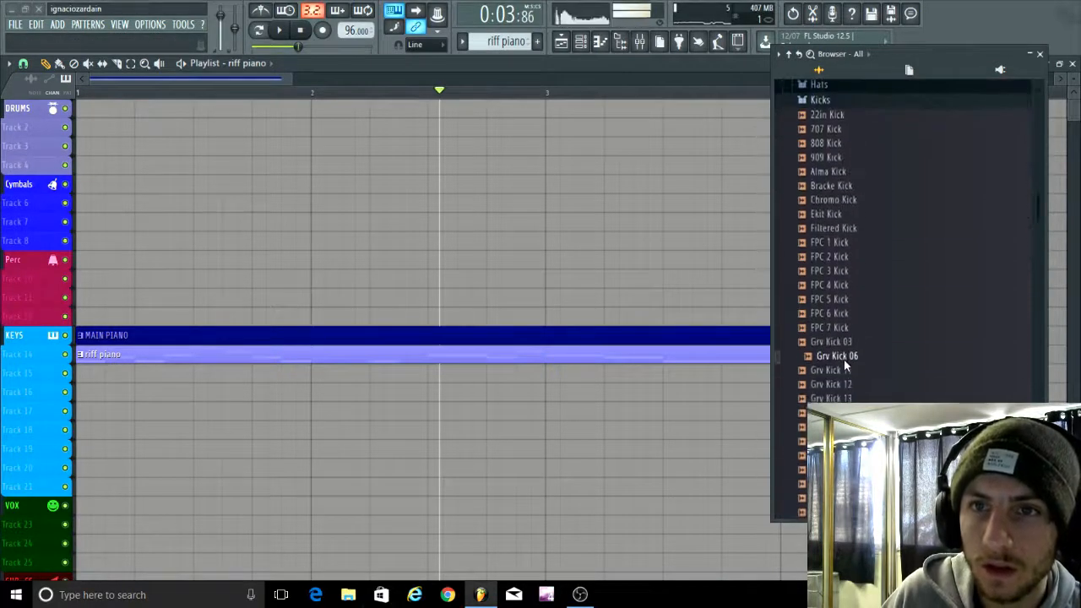
{"action": "left_click", "coordinate": [847, 302]}
{"action": "scroll", "coordinate": [851, 306], "scroll_direction": "up", "scroll_amount": 2}
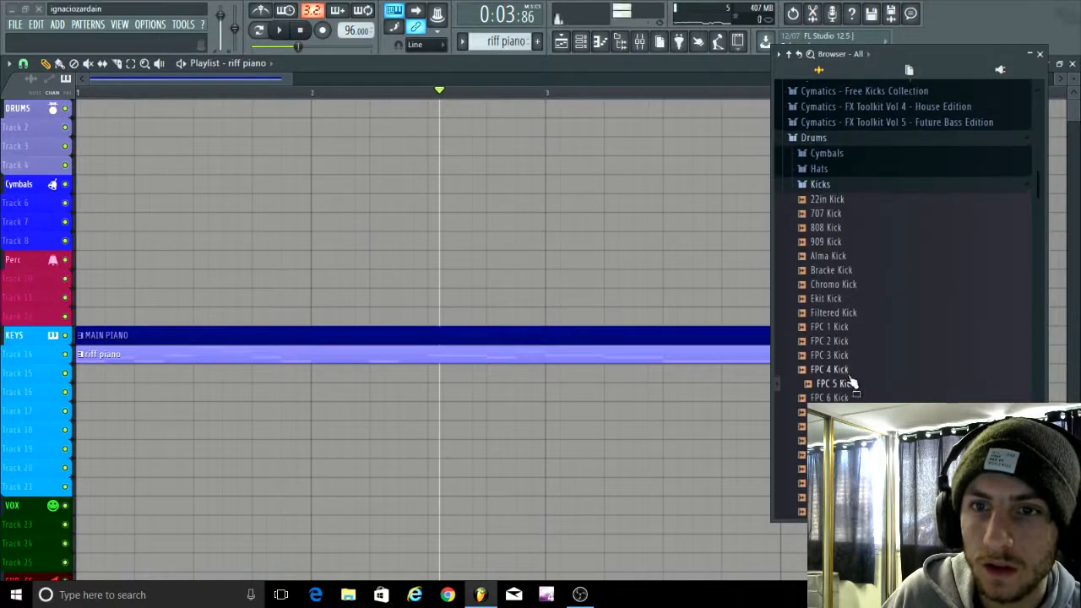
{"action": "left_click", "coordinate": [845, 368]}
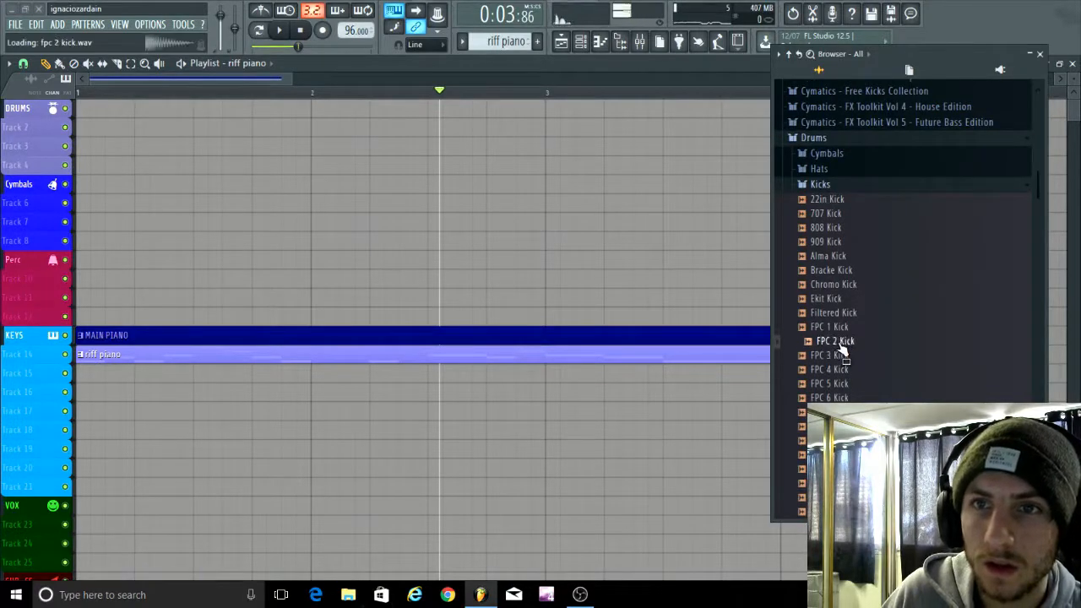
Step: Audition Dubstep, House and Trap kicks in the Cymatics - Free Kicks Collection folder
{"action": "left_click", "coordinate": [888, 92]}
{"action": "left_click", "coordinate": [845, 205]}
{"action": "left_click", "coordinate": [868, 136]}
{"action": "left_click", "coordinate": [867, 107]}
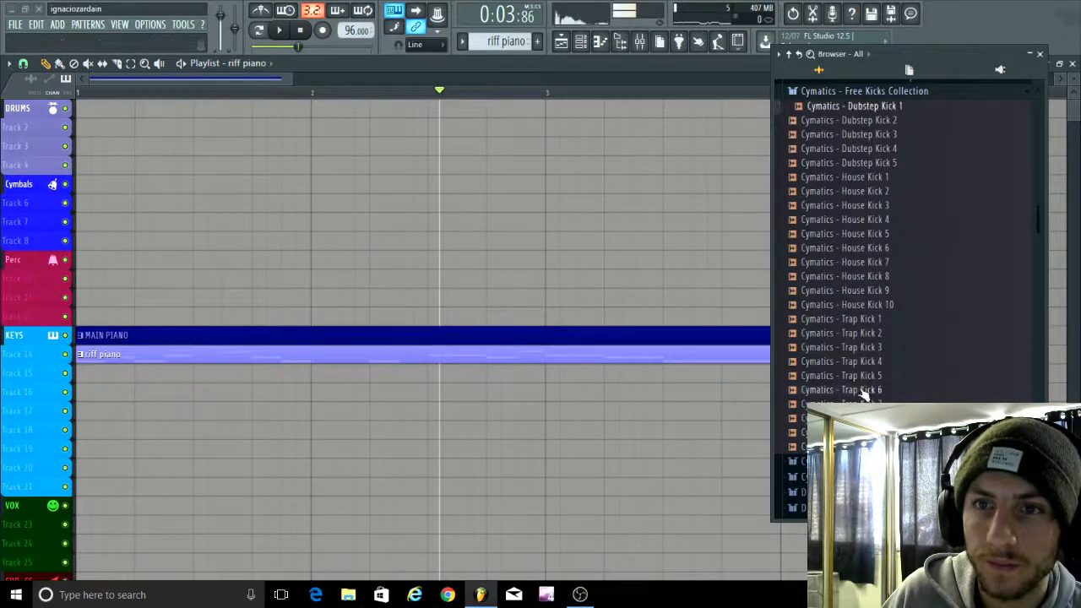
{"action": "left_click", "coordinate": [864, 390]}
{"action": "left_click", "coordinate": [870, 321]}
{"action": "left_click", "coordinate": [881, 276]}
{"action": "left_click", "coordinate": [877, 265]}
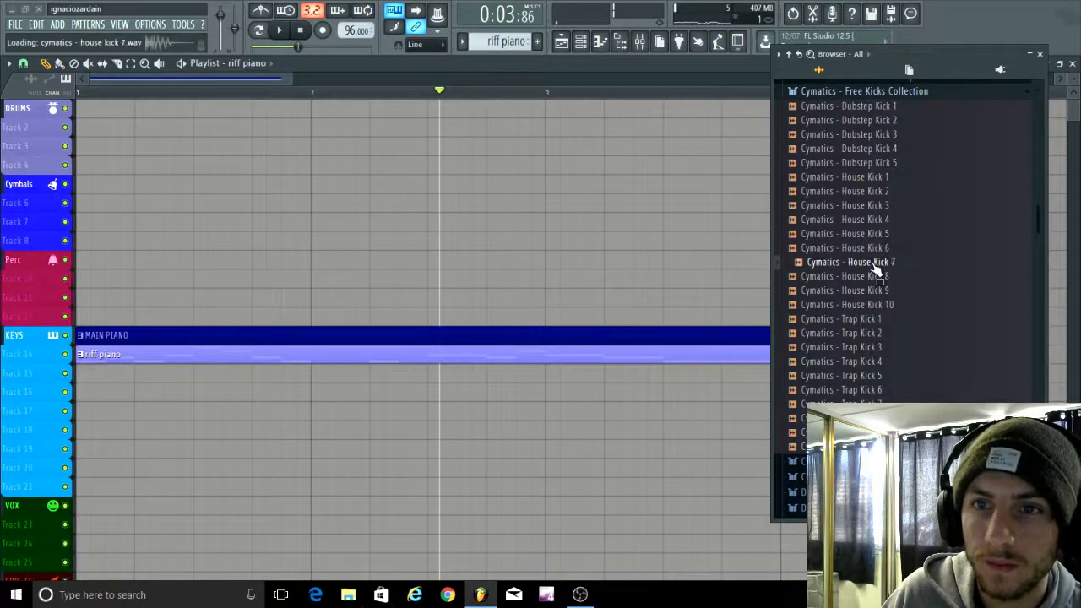
{"action": "left_click", "coordinate": [853, 375]}
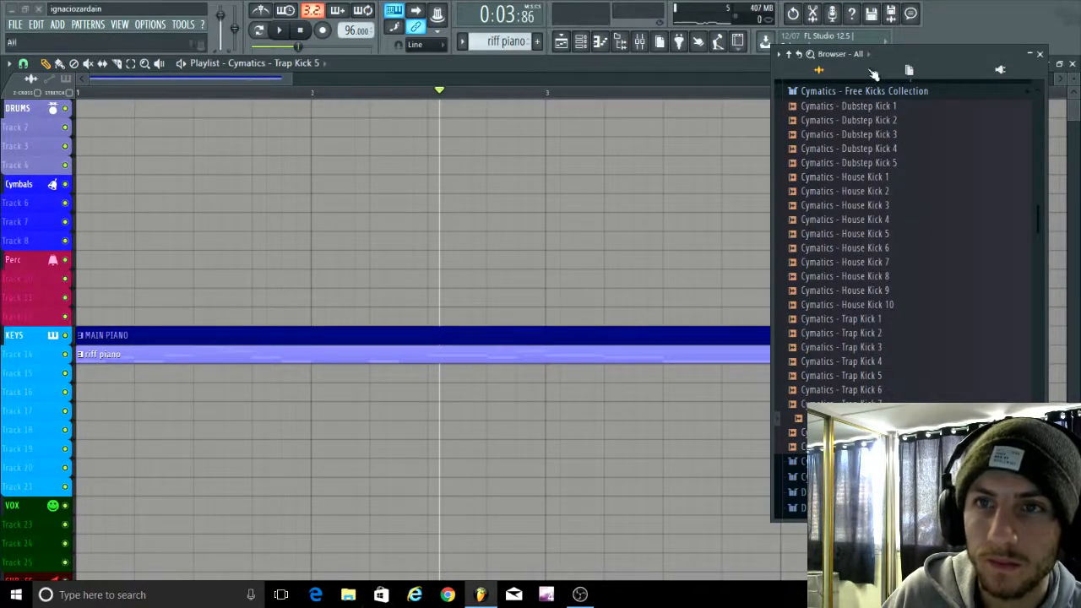
{"action": "left_click", "coordinate": [1040, 54]}
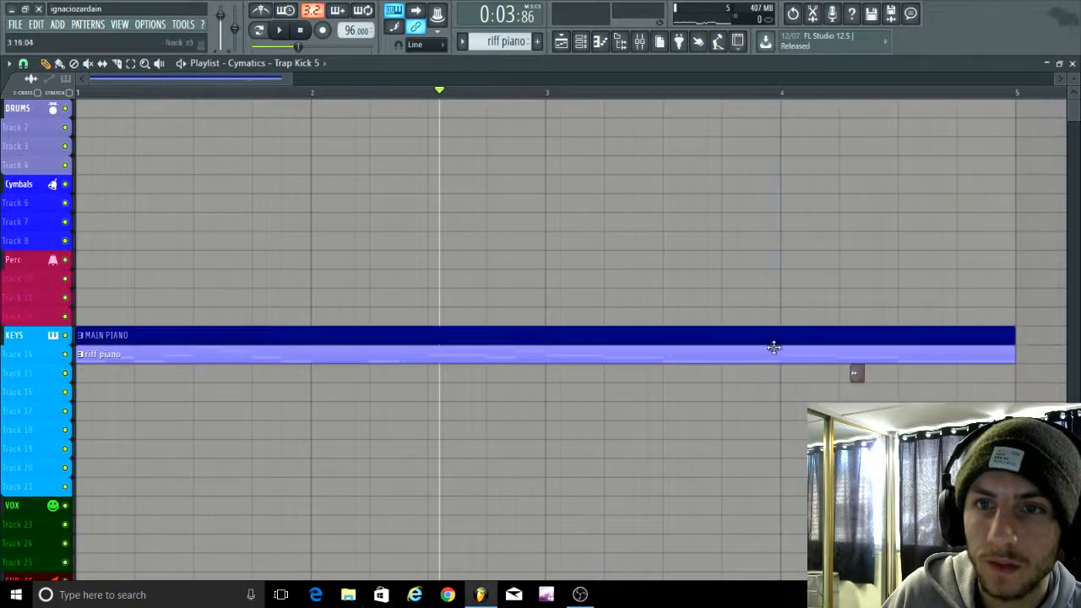
{"action": "left_click", "coordinate": [599, 44]}
{"action": "right_click", "coordinate": [549, 225]}
{"action": "left_click", "coordinate": [594, 364]}
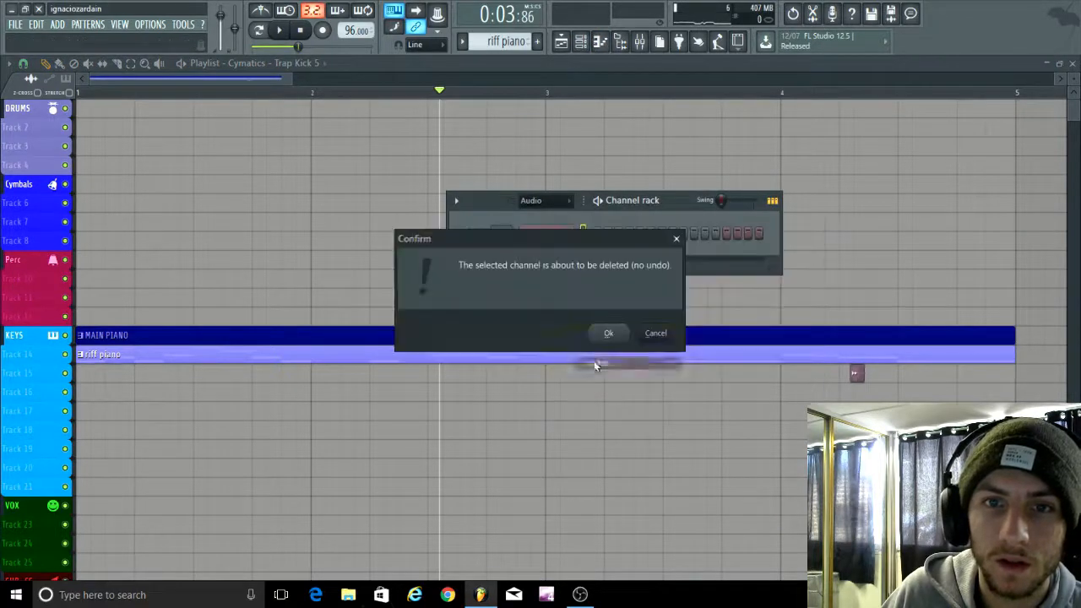
{"action": "left_click", "coordinate": [610, 335]}
Step: Look through the sample packs for another drum source, auditioning the hi-hat and kick samples in SBS Drums
{"action": "key", "text": "alt+F8"}
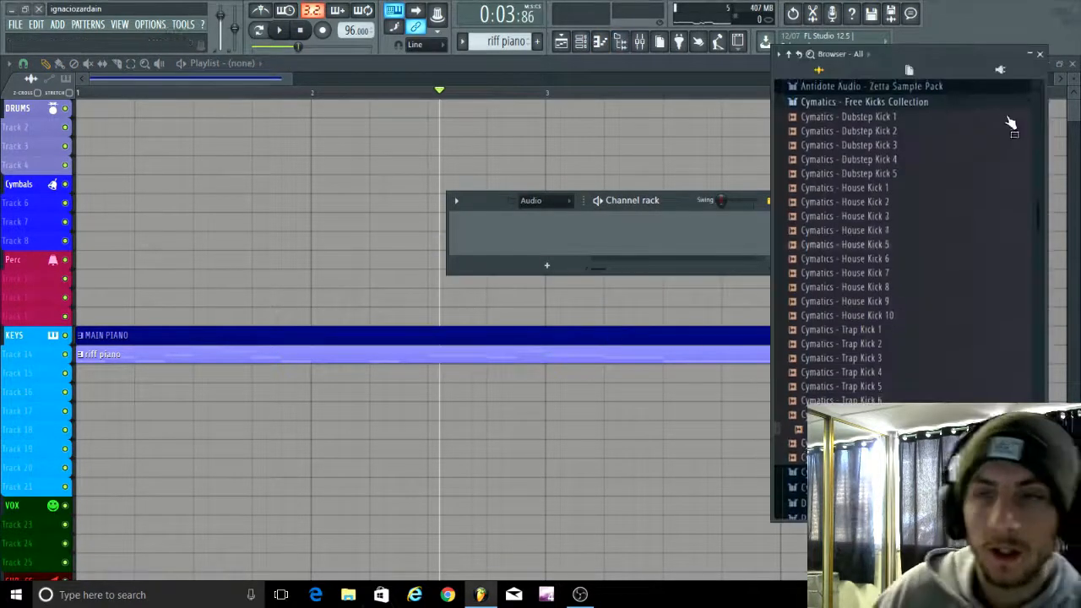
{"action": "scroll", "coordinate": [834, 211], "scroll_direction": "up", "scroll_amount": 4}
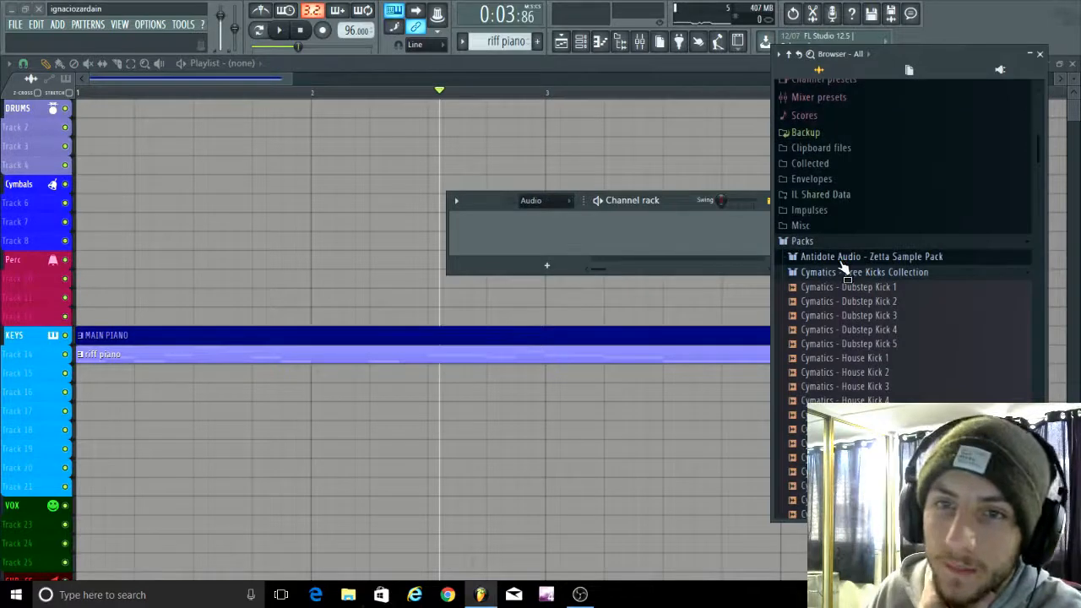
{"action": "left_click", "coordinate": [844, 272]}
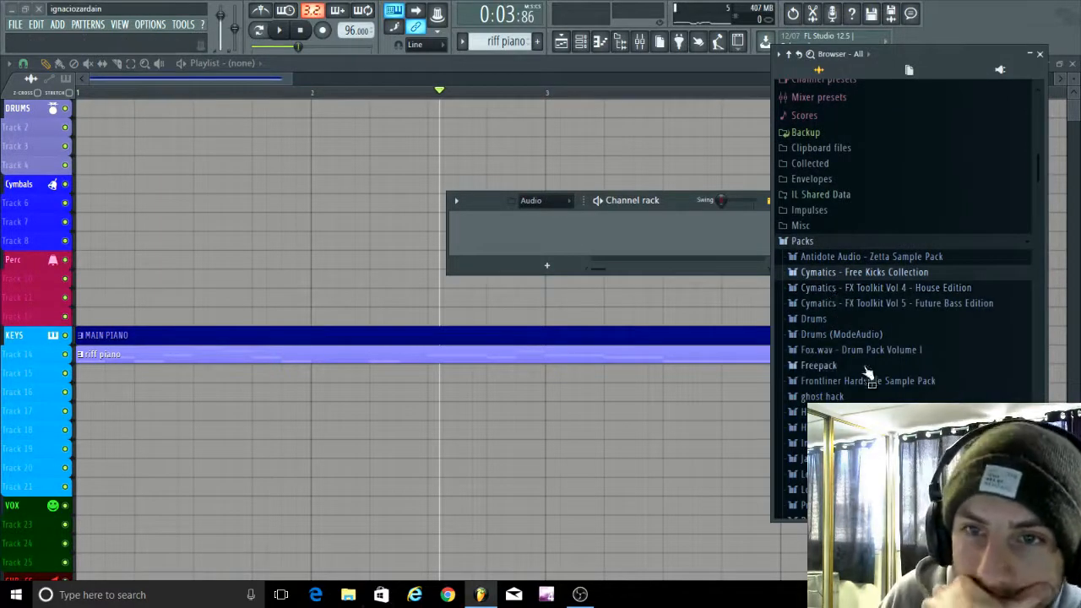
{"action": "scroll", "coordinate": [849, 330], "scroll_direction": "down", "scroll_amount": 4}
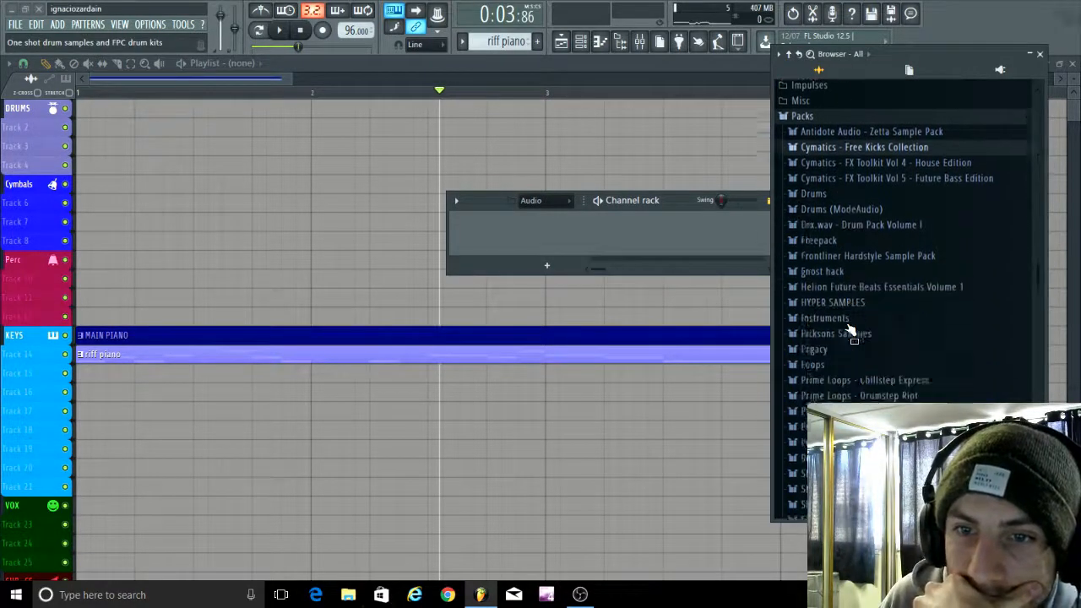
{"action": "scroll", "coordinate": [849, 329], "scroll_direction": "down", "scroll_amount": 2}
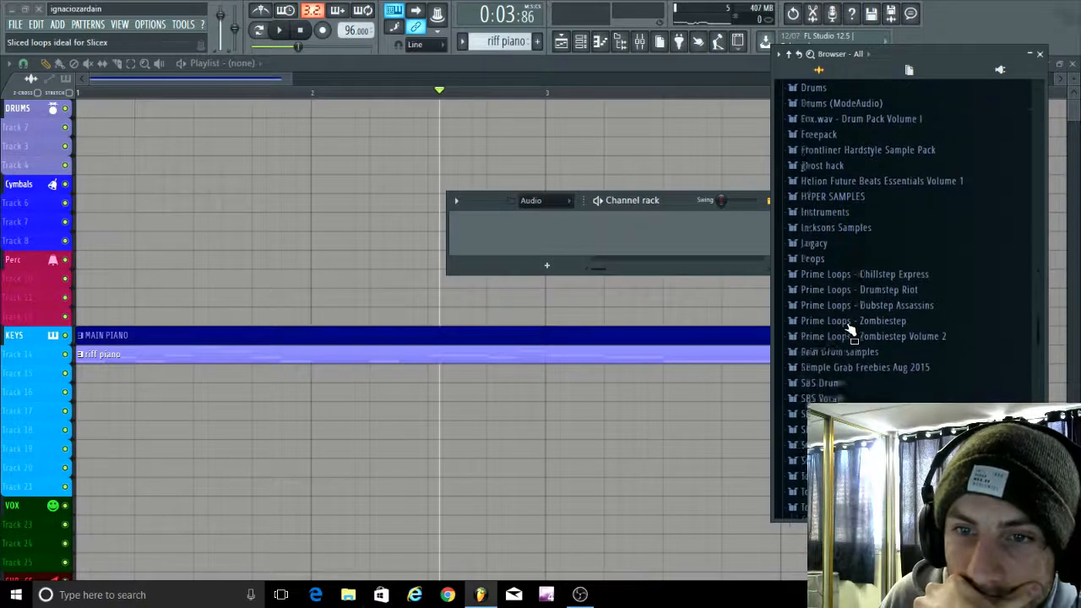
{"action": "left_click", "coordinate": [832, 359]}
{"action": "left_click", "coordinate": [834, 374]}
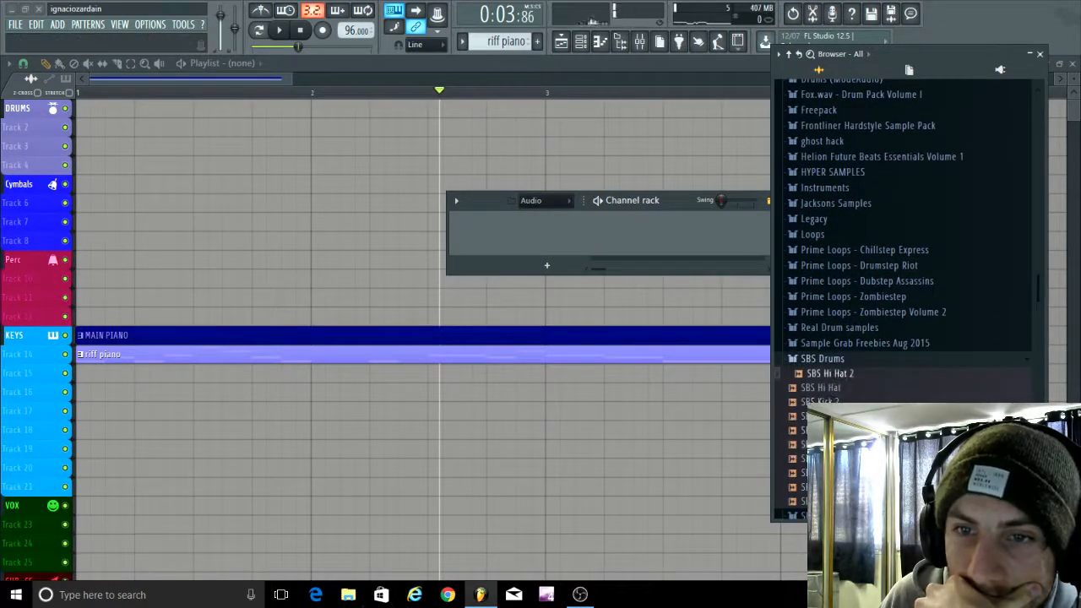
{"action": "scroll", "coordinate": [881, 315], "scroll_direction": "down", "scroll_amount": 4}
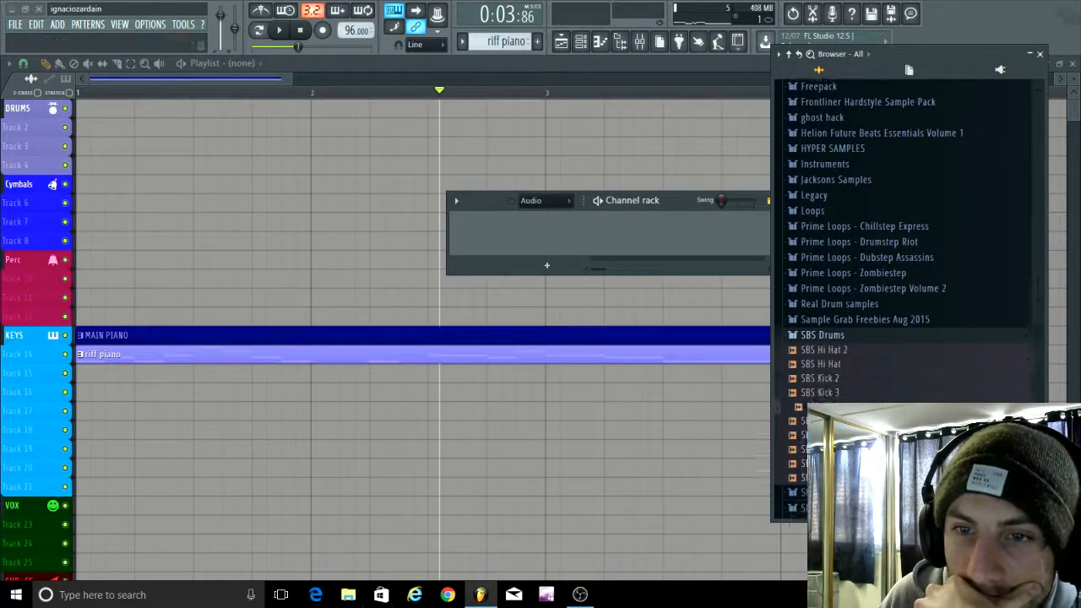
{"action": "scroll", "coordinate": [873, 324], "scroll_direction": "down", "scroll_amount": 4}
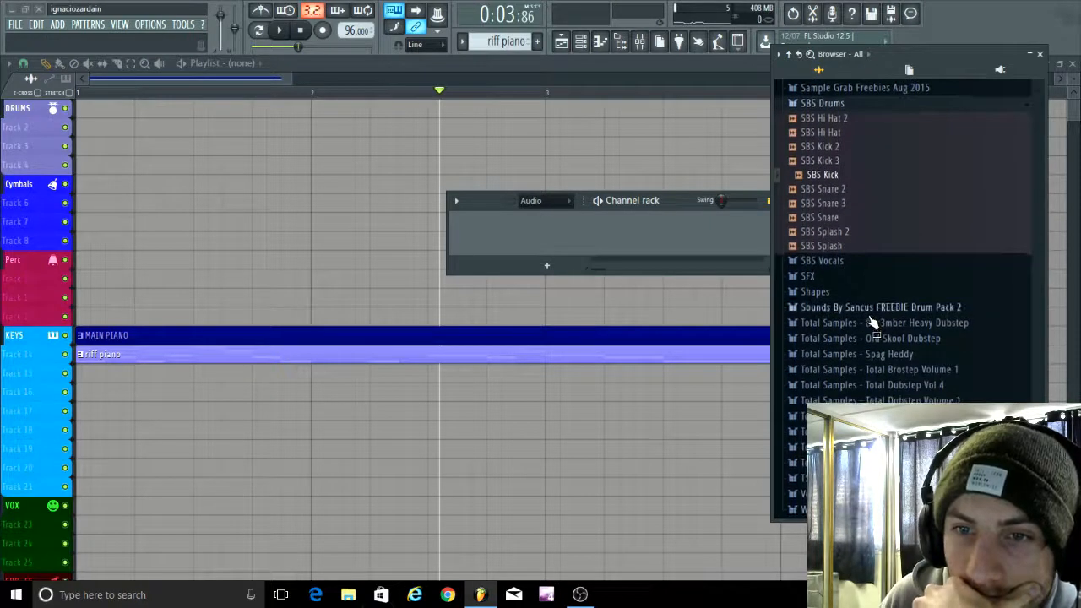
{"action": "scroll", "coordinate": [863, 314], "scroll_direction": "up", "scroll_amount": 10}
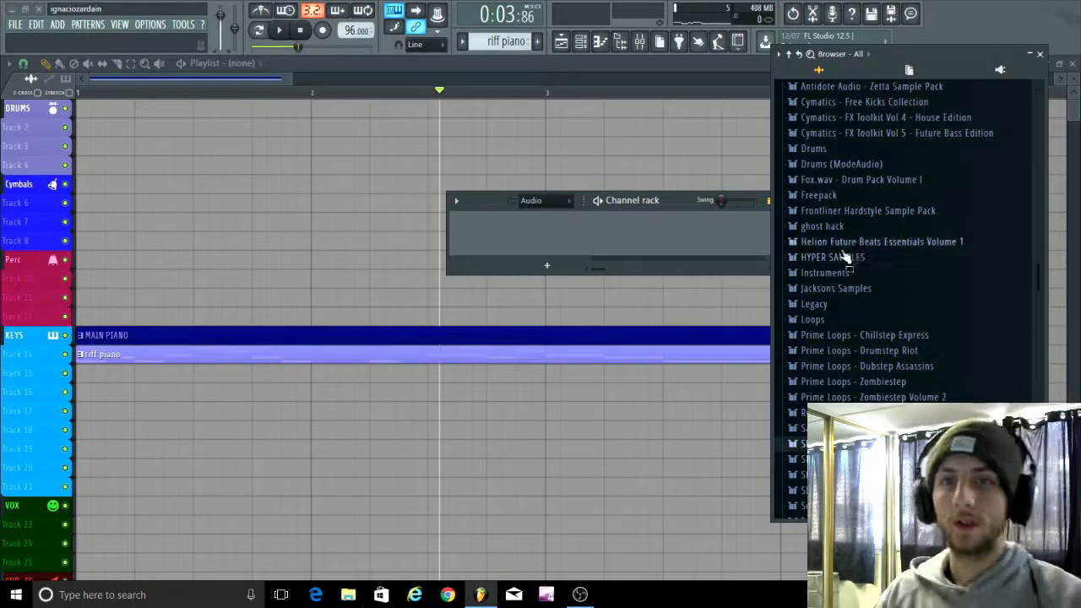
Step: Audition the FPC, Grv, Linn, ProM and GSReal kicks in the Drums pack's Kicks folder
{"action": "left_click", "coordinate": [837, 164]}
{"action": "left_click", "coordinate": [825, 150]}
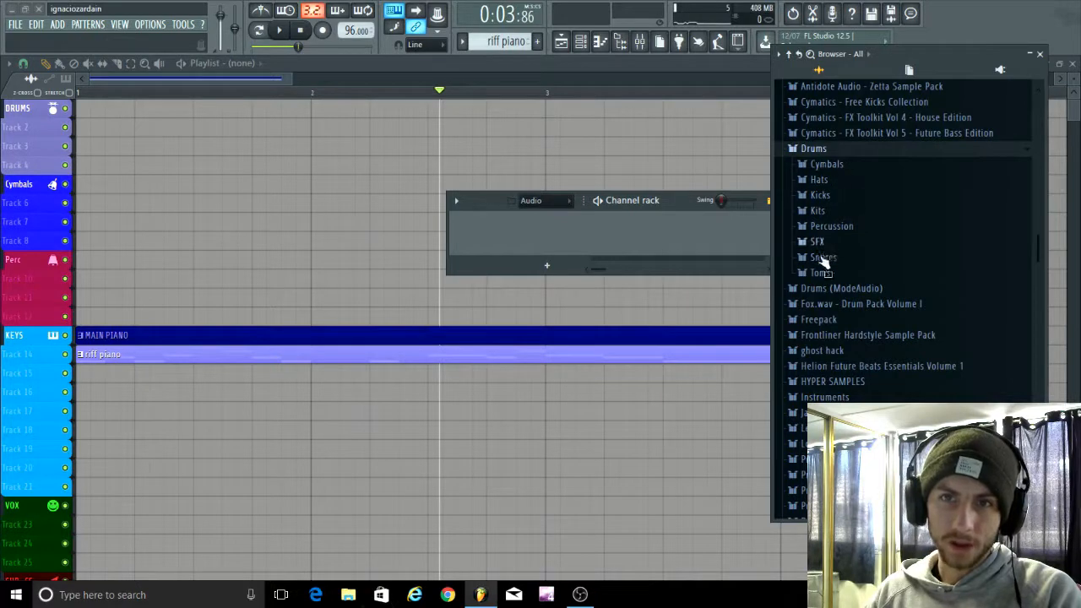
{"action": "left_click", "coordinate": [820, 195]}
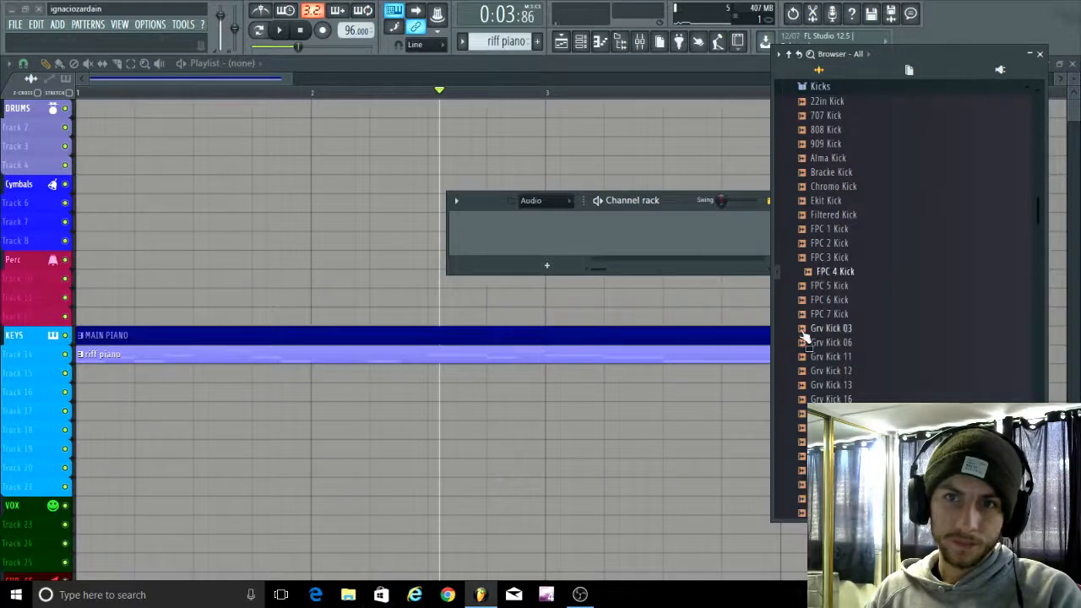
{"action": "scroll", "coordinate": [834, 293], "scroll_direction": "down", "scroll_amount": 4}
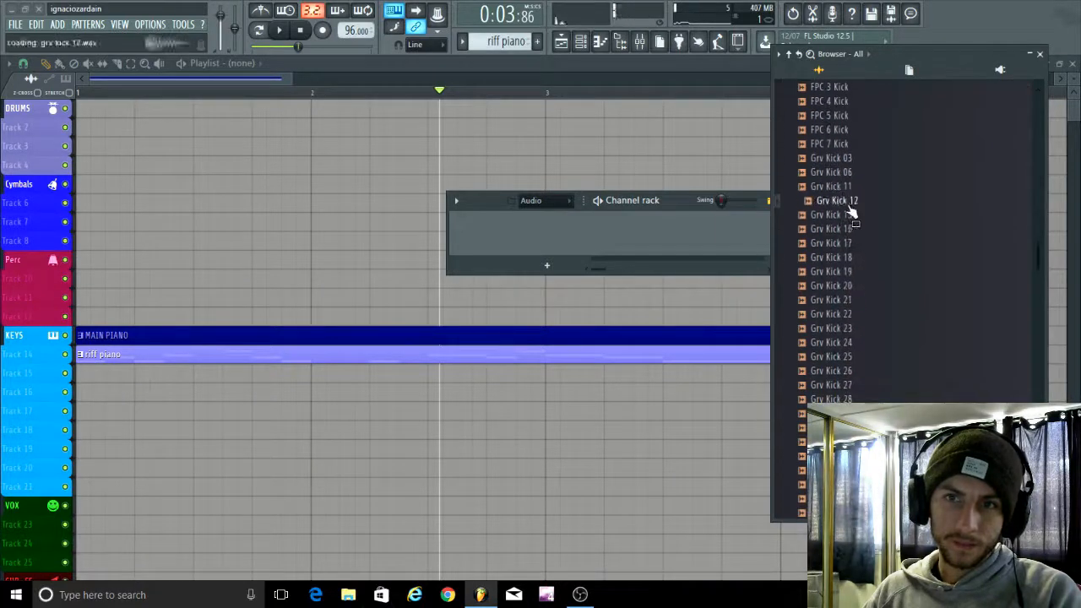
{"action": "left_click", "coordinate": [858, 173]}
{"action": "scroll", "coordinate": [853, 273], "scroll_direction": "down", "scroll_amount": 2}
{"action": "left_click", "coordinate": [841, 358]}
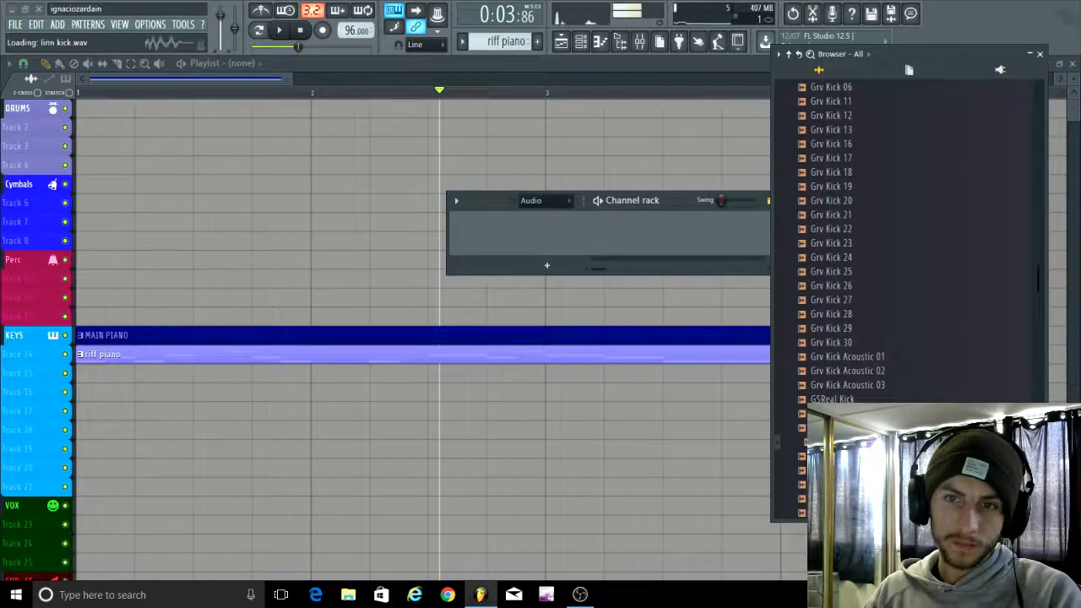
{"action": "scroll", "coordinate": [848, 266], "scroll_direction": "down", "scroll_amount": 6}
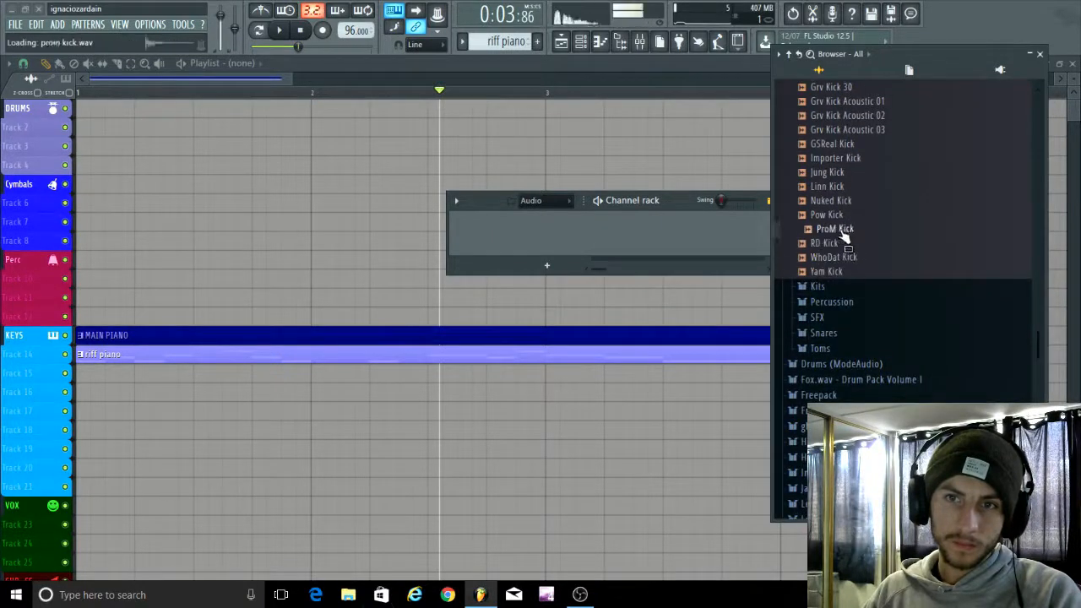
{"action": "left_click", "coordinate": [853, 144]}
{"action": "scroll", "coordinate": [856, 144], "scroll_direction": "up", "scroll_amount": 8}
{"action": "left_click", "coordinate": [870, 273]}
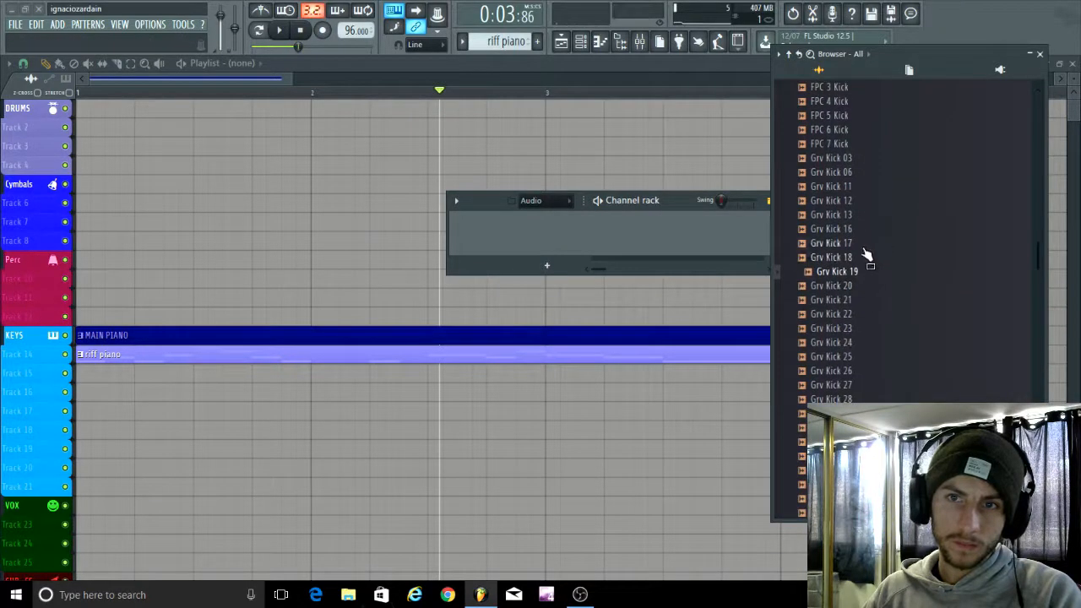
Step: Place the Grv Kick 17 sample at the start of the DRUMS playlist track and close the browser
{"action": "left_click_drag", "start_coordinate": [866, 253], "coordinate": [93, 110]}
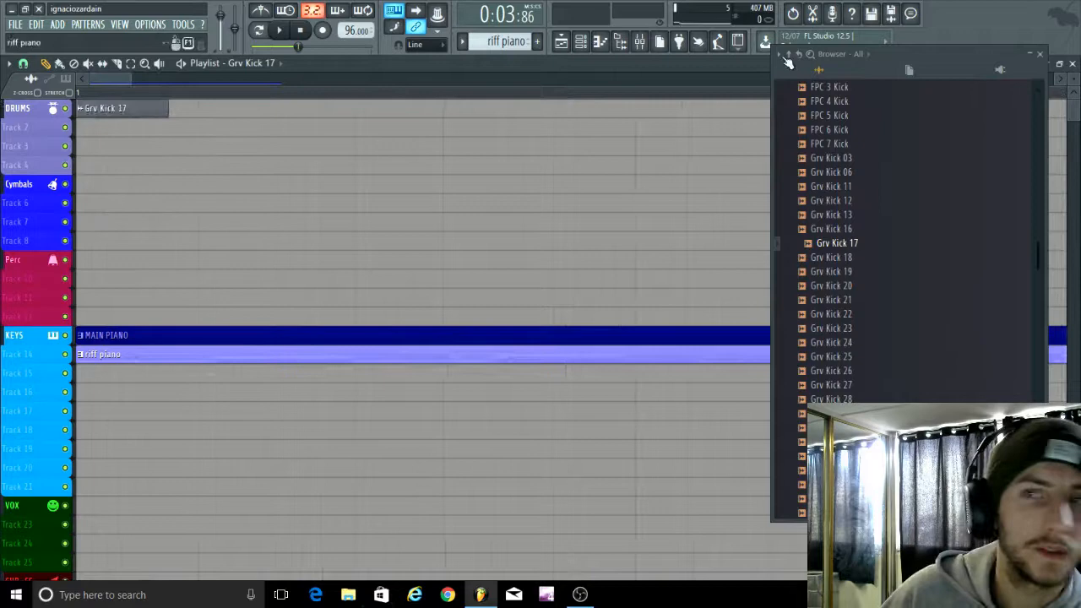
{"action": "left_click", "coordinate": [1042, 56]}
Step: Lengthen the Grv Kick 17 clip to half a beat and try duplicating it once along the DRUMS track
{"action": "scroll", "coordinate": [135, 161], "scroll_direction": "up", "scroll_amount": 2}
{"action": "scroll", "coordinate": [137, 159], "scroll_direction": "up", "scroll_amount": 4}
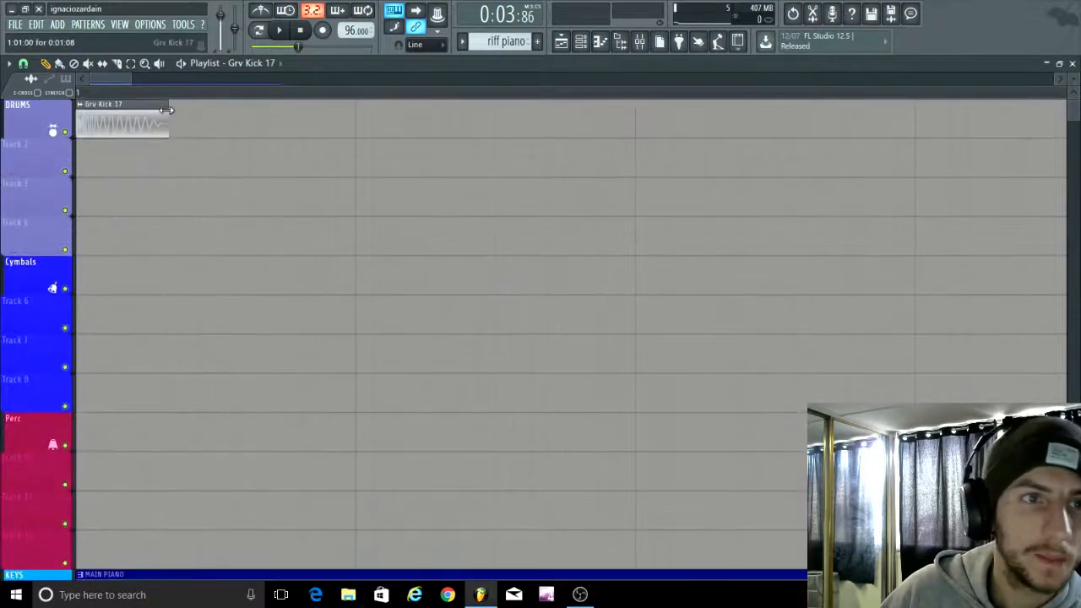
{"action": "left_click", "coordinate": [204, 126], "text": "ctrl"}
{"action": "key", "text": "ctrl+b"}
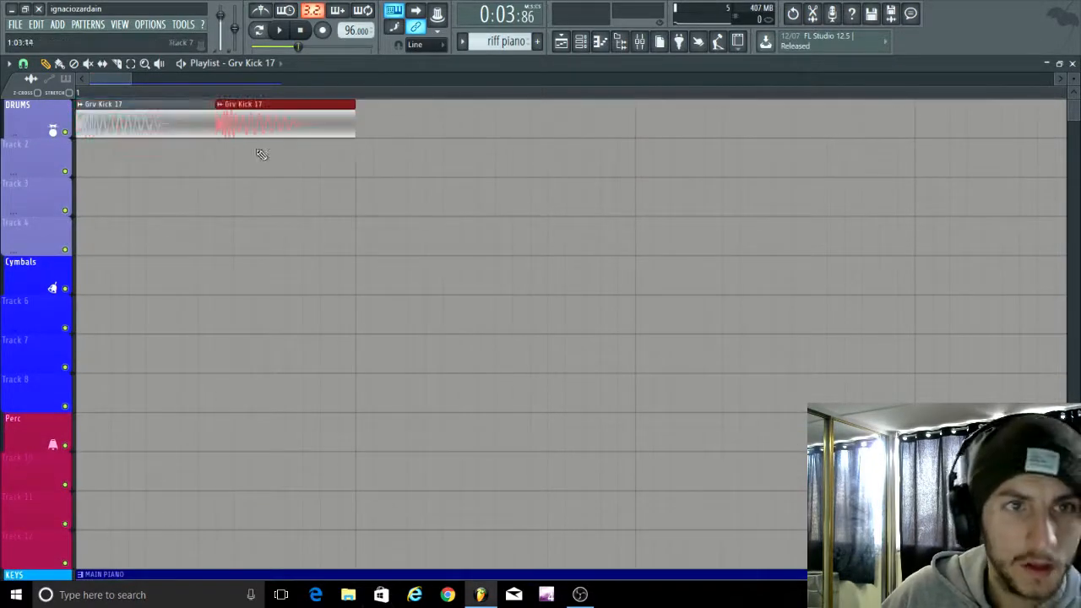
{"action": "right_click", "coordinate": [253, 126]}
Step: Recolor the Grv Kick 17 channel purple and route it to mixer track 5, KICK
{"action": "double_click", "coordinate": [192, 116]}
{"action": "left_click", "coordinate": [63, 186]}
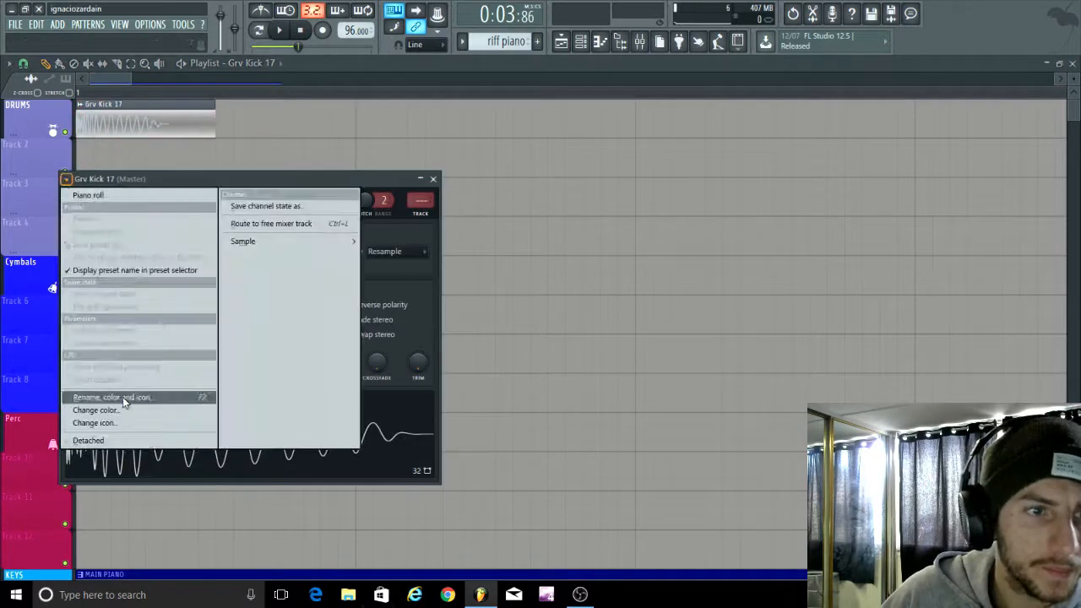
{"action": "left_click", "coordinate": [123, 395]}
{"action": "left_click", "coordinate": [136, 387]}
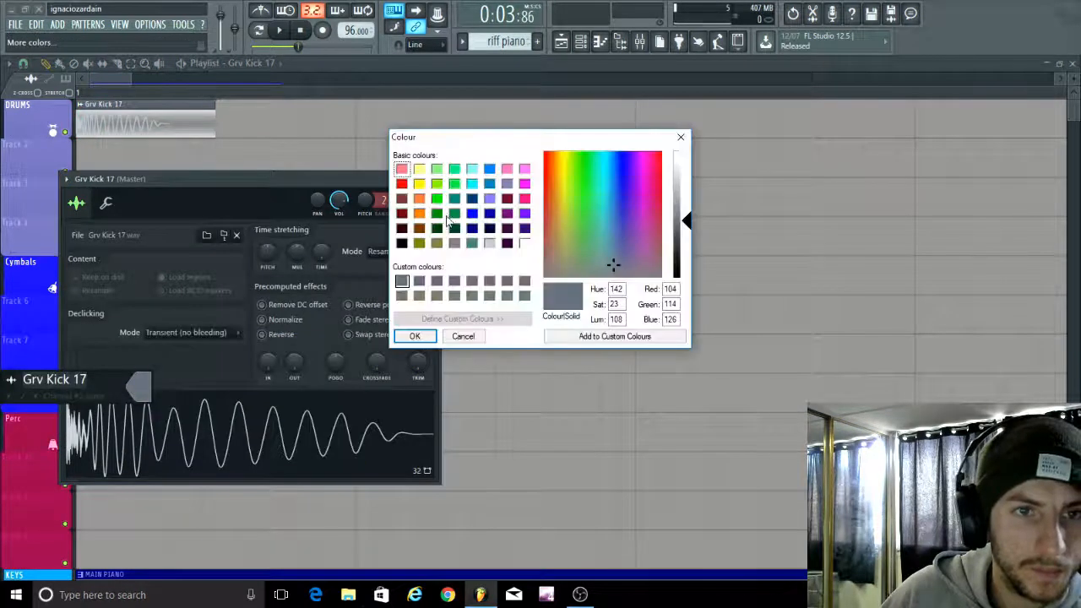
{"action": "left_click", "coordinate": [506, 184]}
{"action": "key", "text": "Return"}
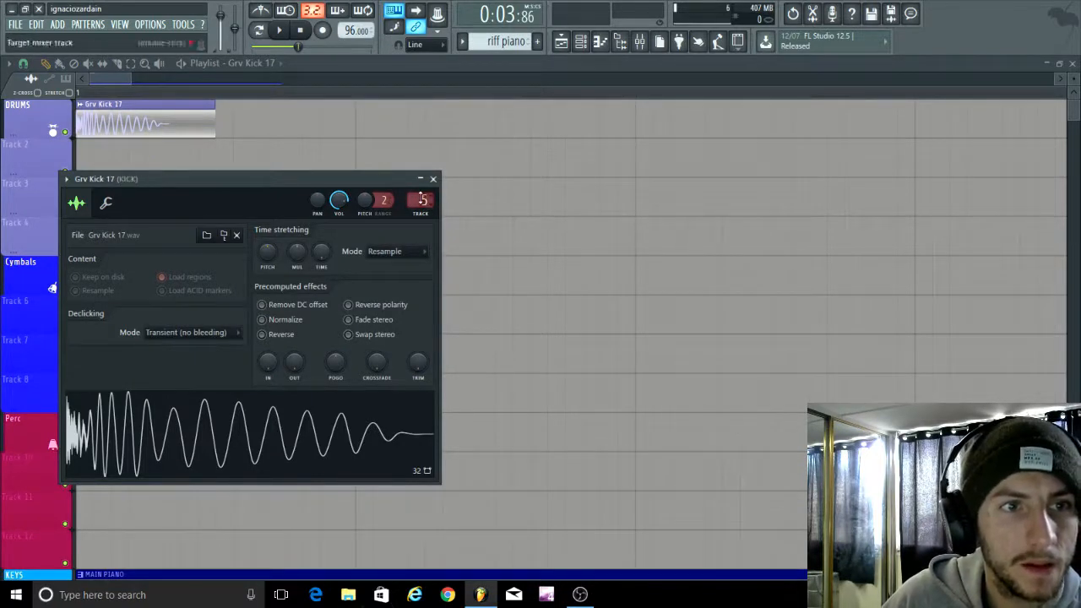
Step: Lower the mixer volumes of DRUMS to about -1.9 dB and KICK to about -1.5 dB
{"action": "left_click", "coordinate": [640, 44]}
{"action": "left_click_drag", "start_coordinate": [264, 193], "coordinate": [311, 202]}
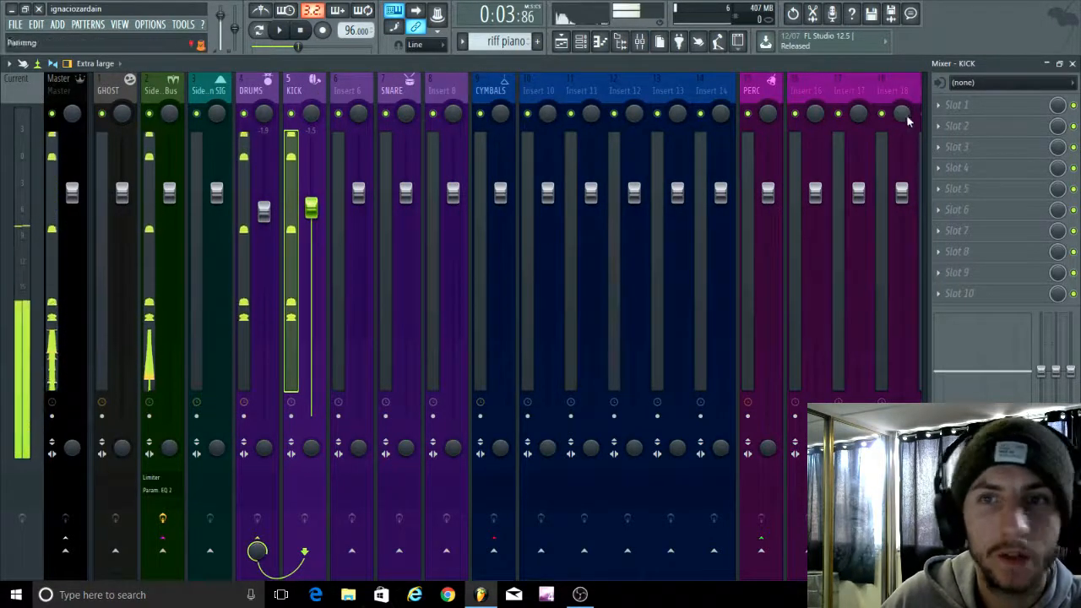
Step: Load Fruity Compressor in the KICK track's first effect slot and set its threshold to -3.3 dB
{"action": "left_click", "coordinate": [955, 104]}
{"action": "mouse_move", "coordinate": [945, 123]}
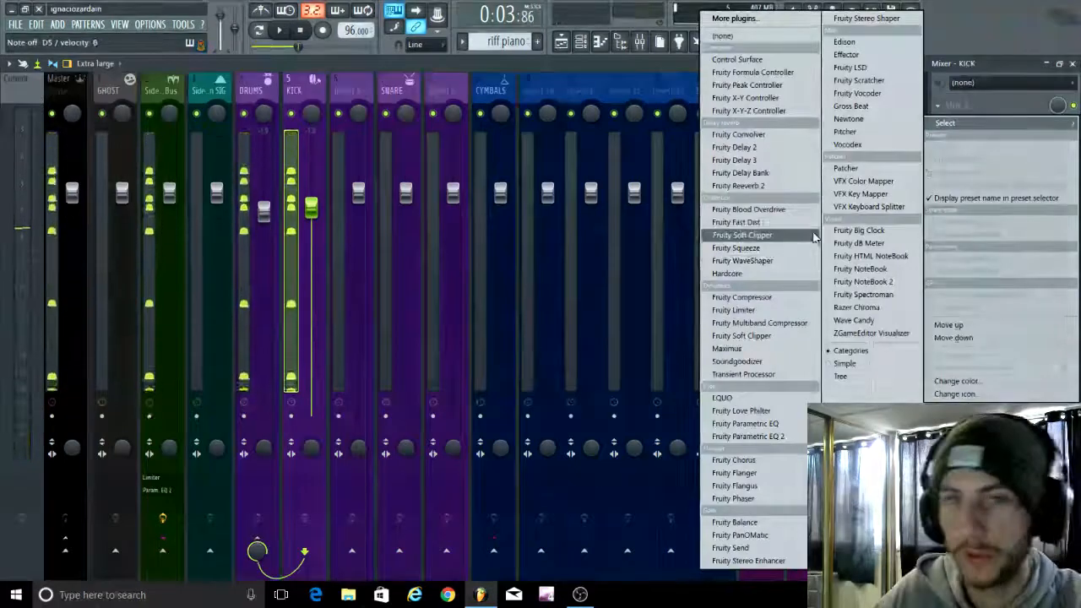
{"action": "left_click", "coordinate": [741, 298]}
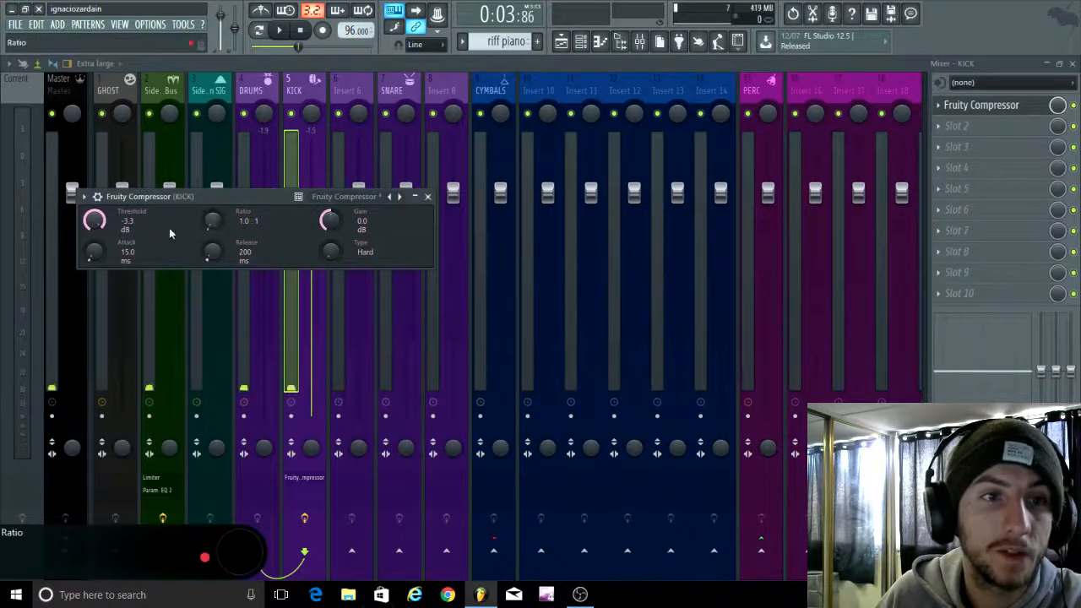
Step: Load Fruity Parametric EQ 2 in the KICK track's second effect slot
{"action": "left_click", "coordinate": [957, 129]}
{"action": "left_click", "coordinate": [744, 431]}
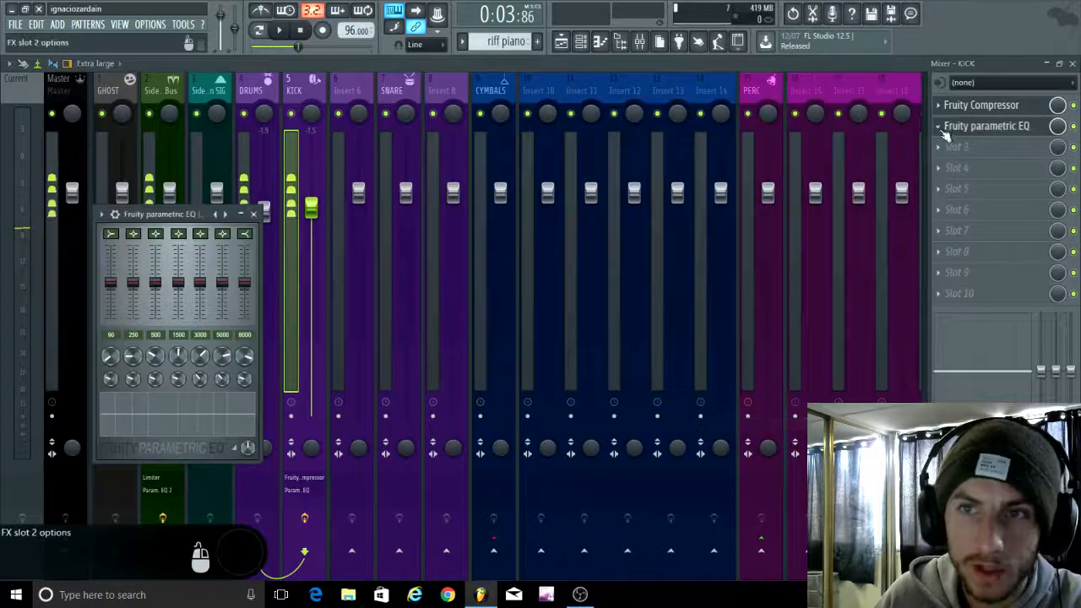
{"action": "left_click", "coordinate": [945, 131]}
{"action": "mouse_move", "coordinate": [948, 144]}
{"action": "left_click", "coordinate": [750, 436]}
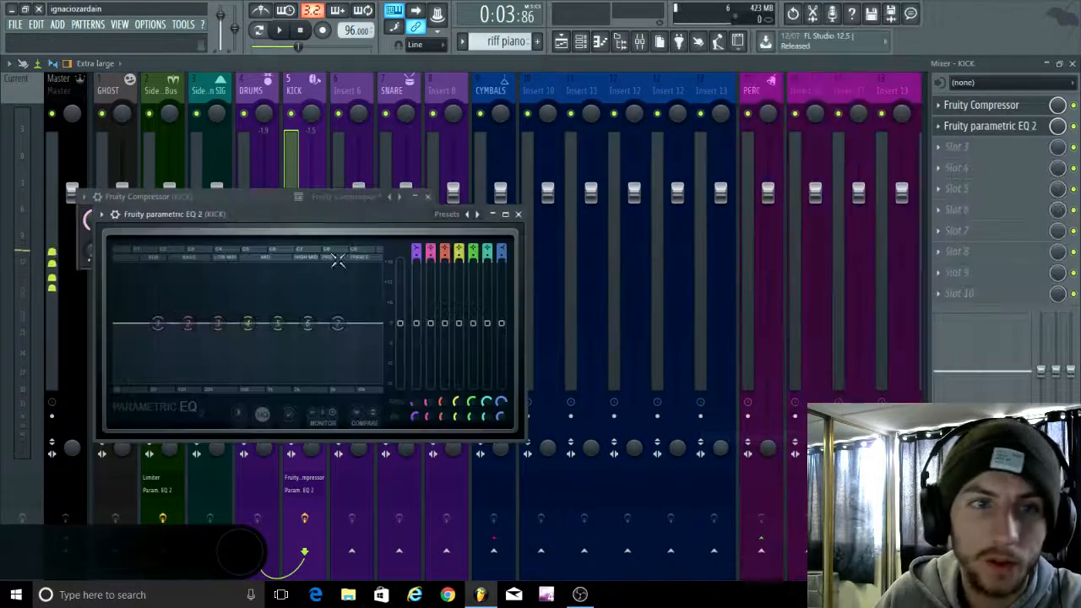
Step: Boost the kick's bass with band 2 and its highs around 3480 Hz, roll off the treble with band 7, and close the mixer
{"action": "left_click_drag", "start_coordinate": [328, 310], "coordinate": [314, 308]}
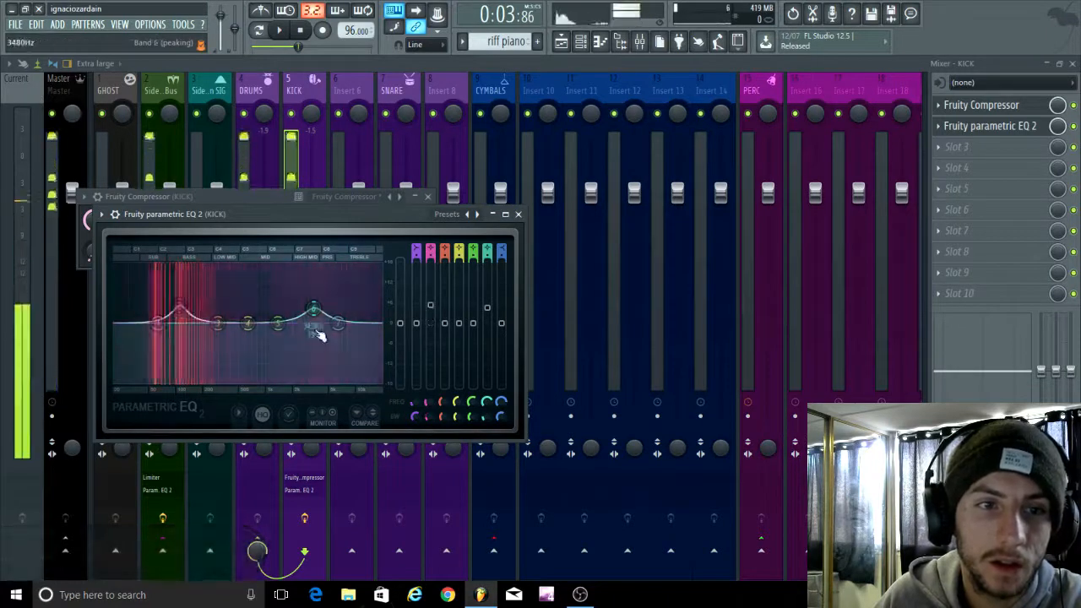
{"action": "left_click_drag", "start_coordinate": [338, 323], "coordinate": [349, 380]}
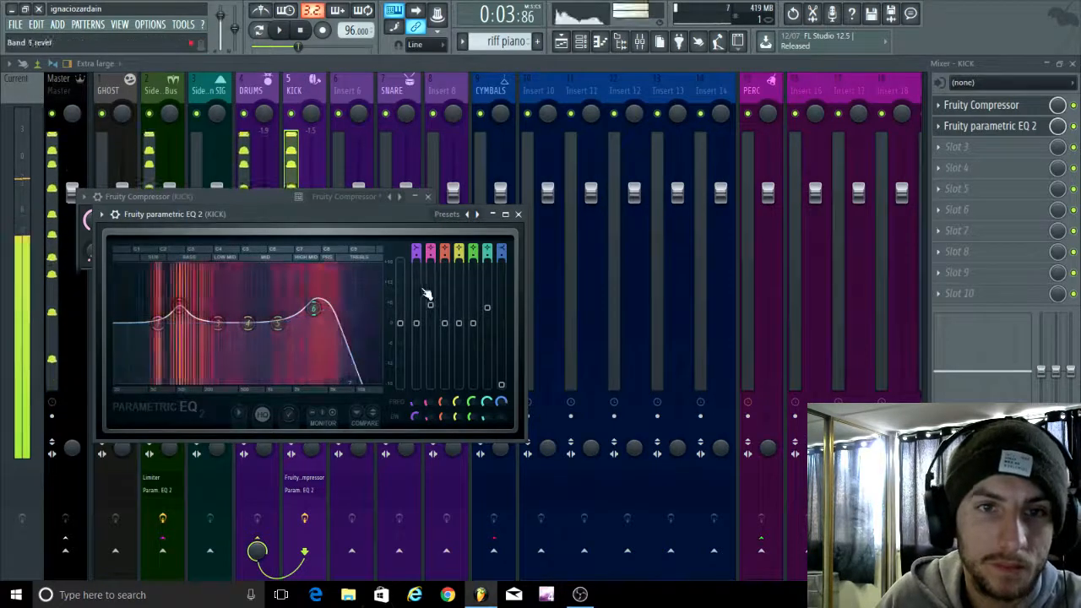
{"action": "left_click", "coordinate": [518, 214]}
{"action": "left_click", "coordinate": [427, 195]}
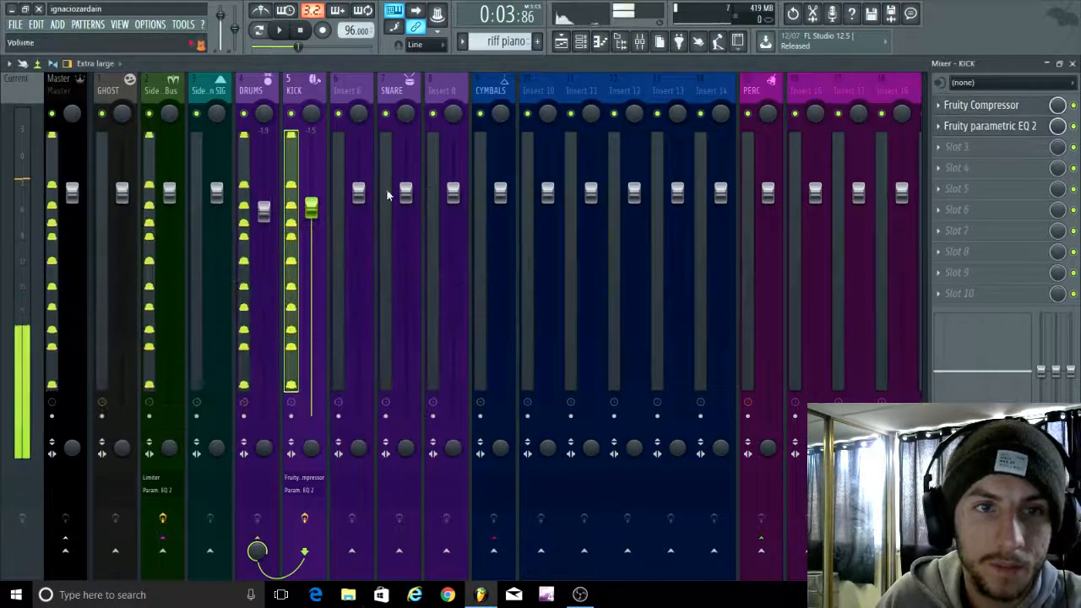
{"action": "left_click", "coordinate": [1072, 64]}
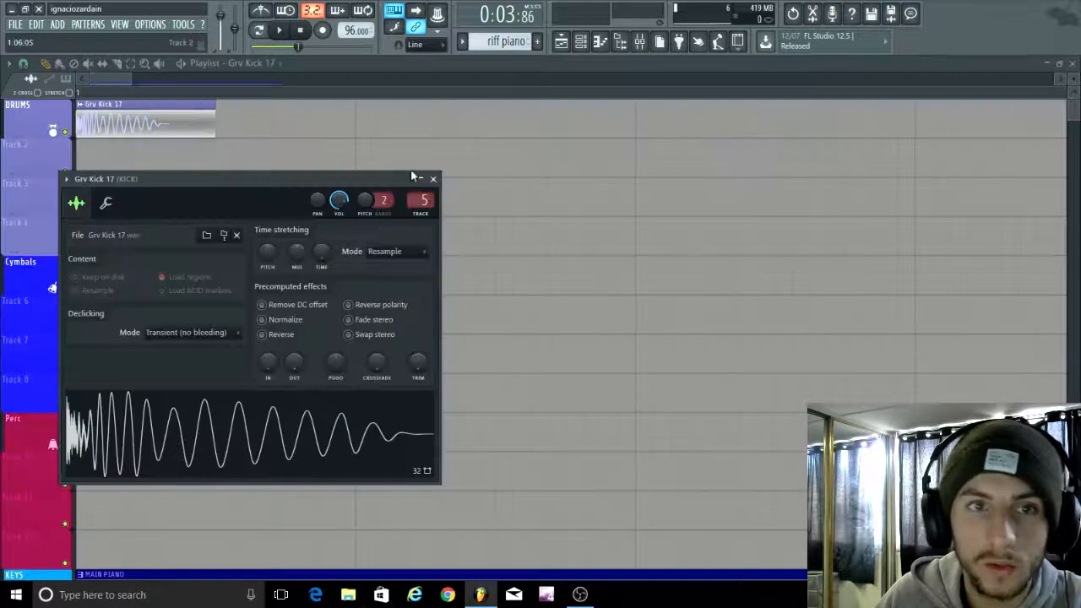
Step: Close the kick's channel settings and open the Snares folder of the Drums pack in the browser
{"action": "left_click", "coordinate": [432, 181]}
{"action": "key", "text": "alt+F8"}
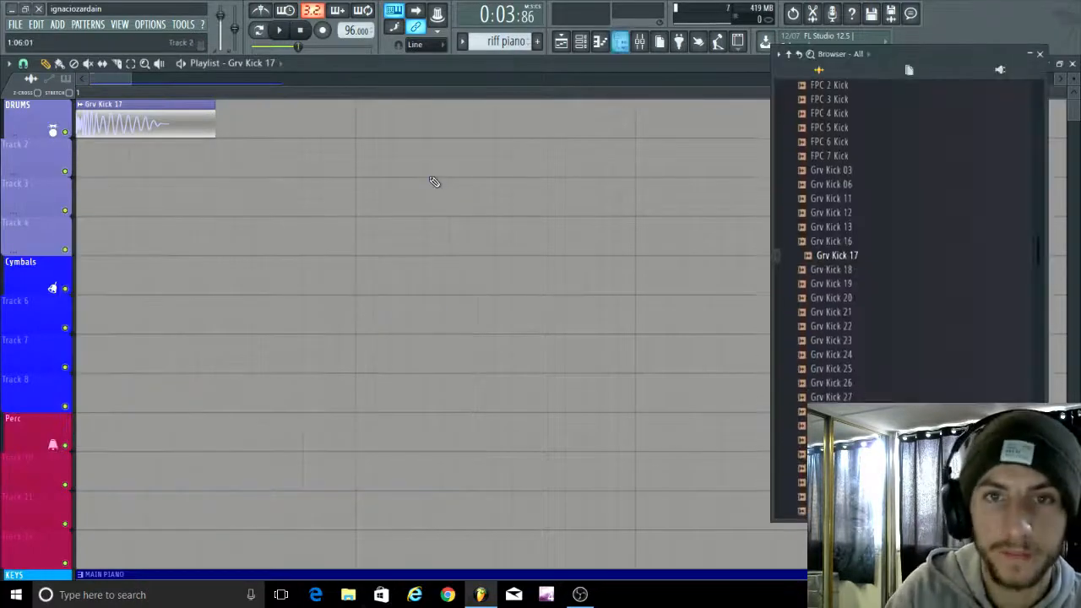
{"action": "scroll", "coordinate": [842, 262], "scroll_direction": "up", "scroll_amount": 10}
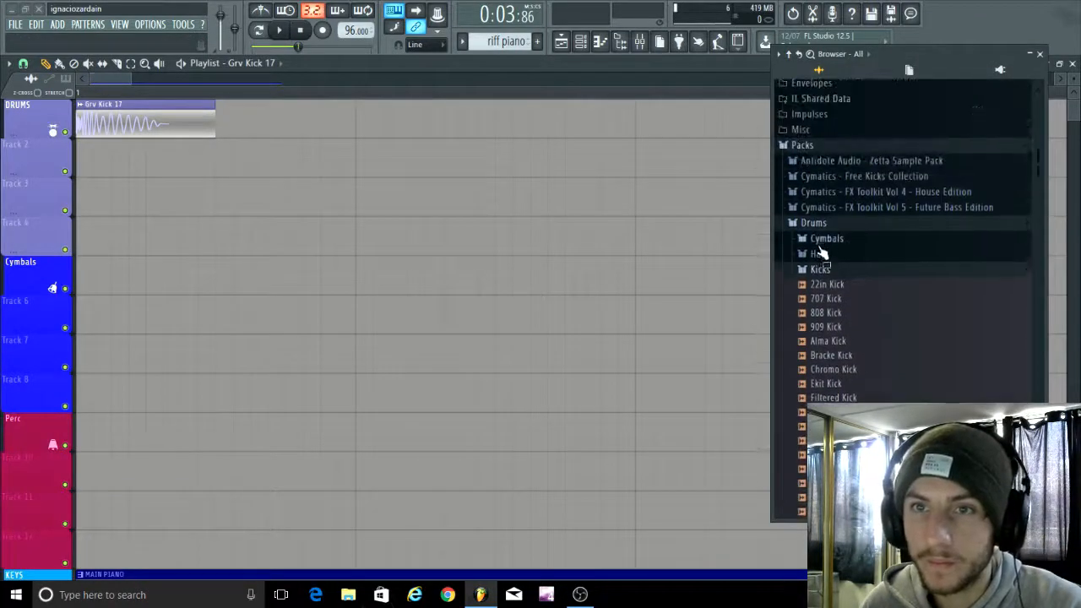
{"action": "left_click", "coordinate": [814, 270]}
{"action": "left_click", "coordinate": [816, 332]}
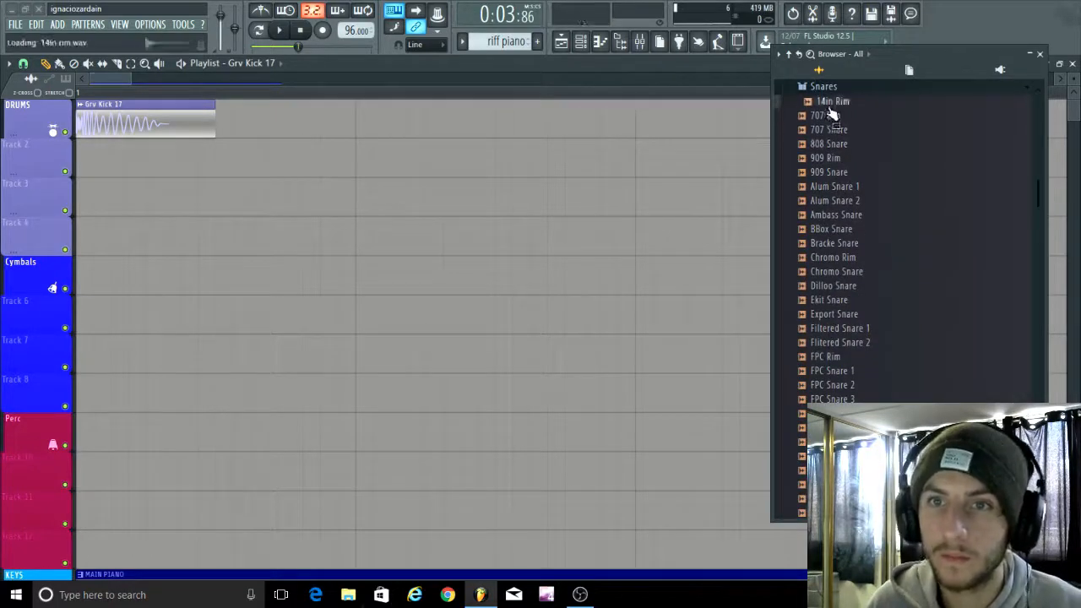
Step: Audition the rim, snareclap and snare samples in the Drums pack, and collapse its Snares folder
{"action": "scroll", "coordinate": [863, 359], "scroll_direction": "down", "scroll_amount": 10}
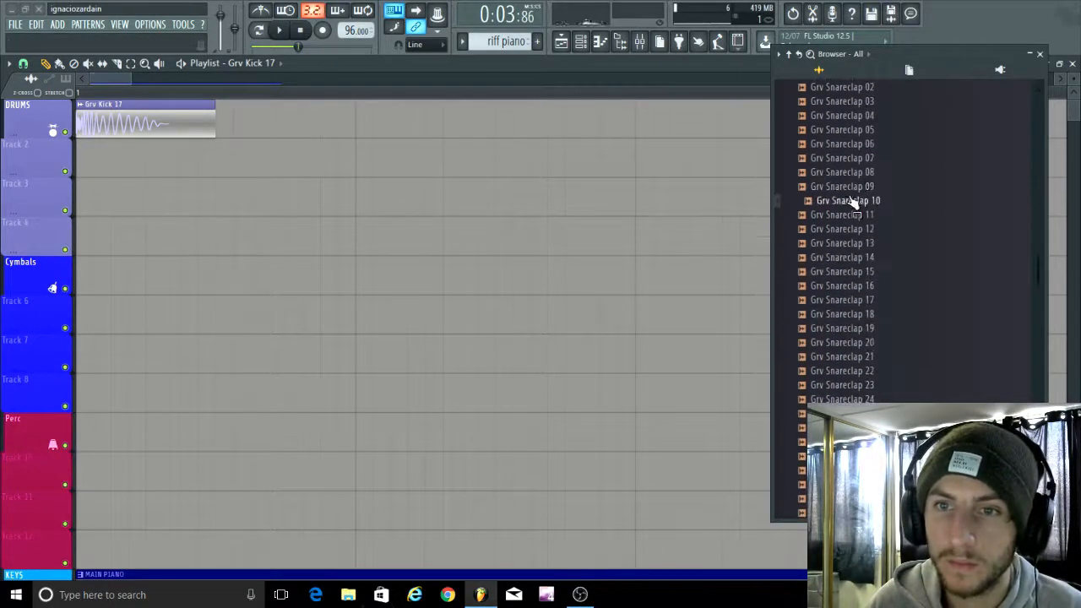
{"action": "scroll", "coordinate": [865, 194], "scroll_direction": "down", "scroll_amount": 6}
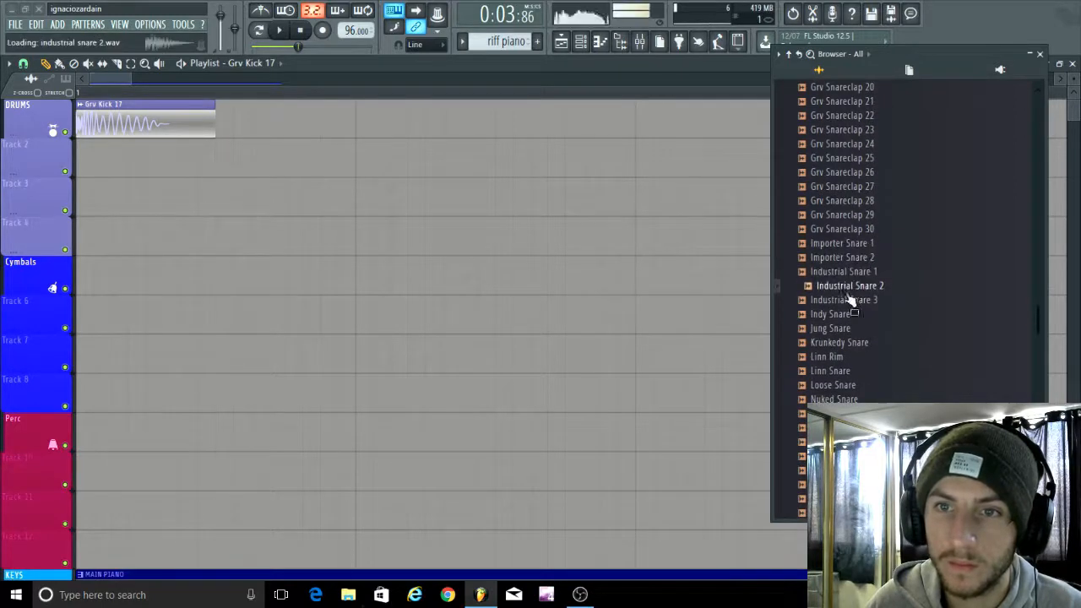
{"action": "scroll", "coordinate": [847, 301], "scroll_direction": "down", "scroll_amount": 4}
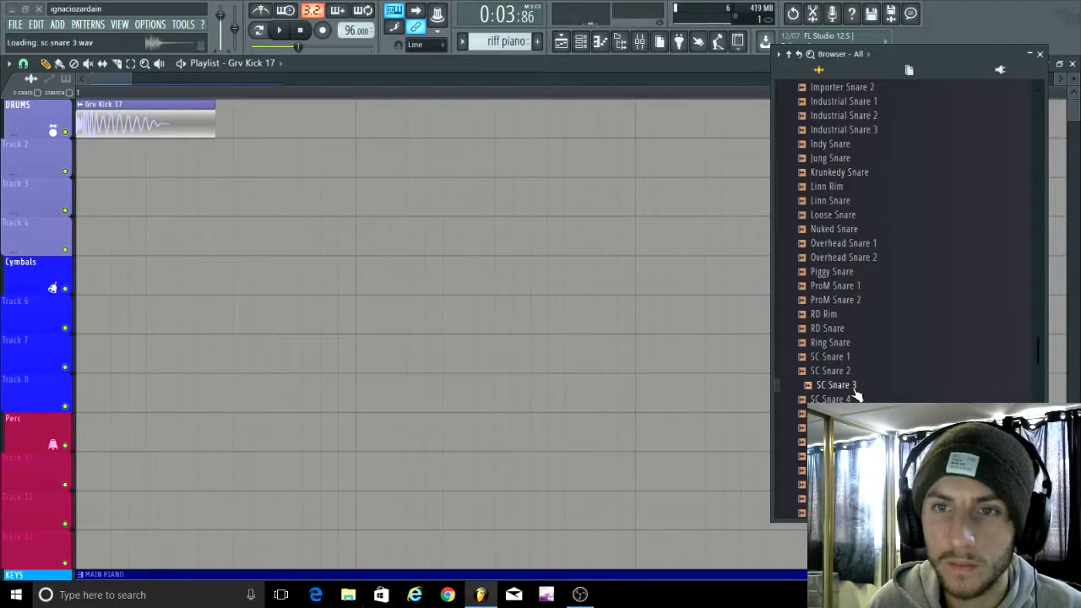
{"action": "scroll", "coordinate": [831, 193], "scroll_direction": "down", "scroll_amount": 6}
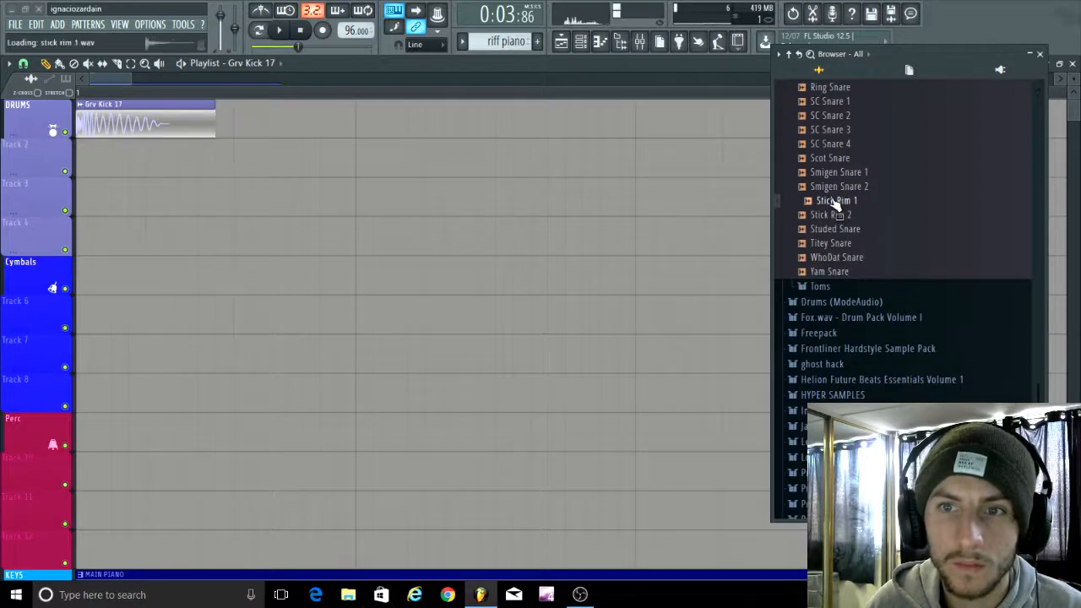
{"action": "scroll", "coordinate": [845, 245], "scroll_direction": "up", "scroll_amount": 20}
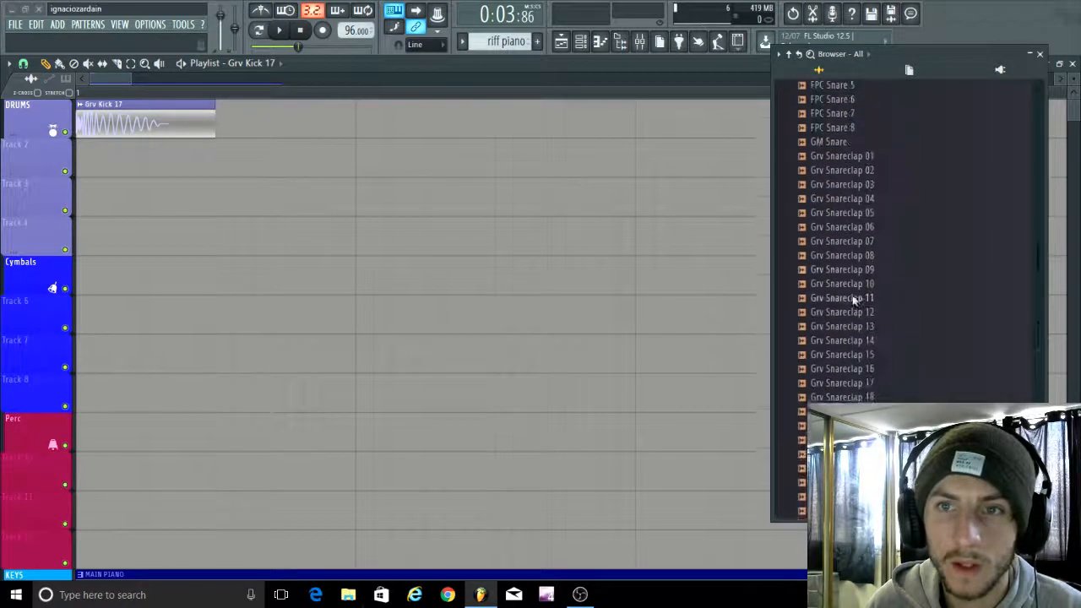
{"action": "left_click", "coordinate": [824, 173]}
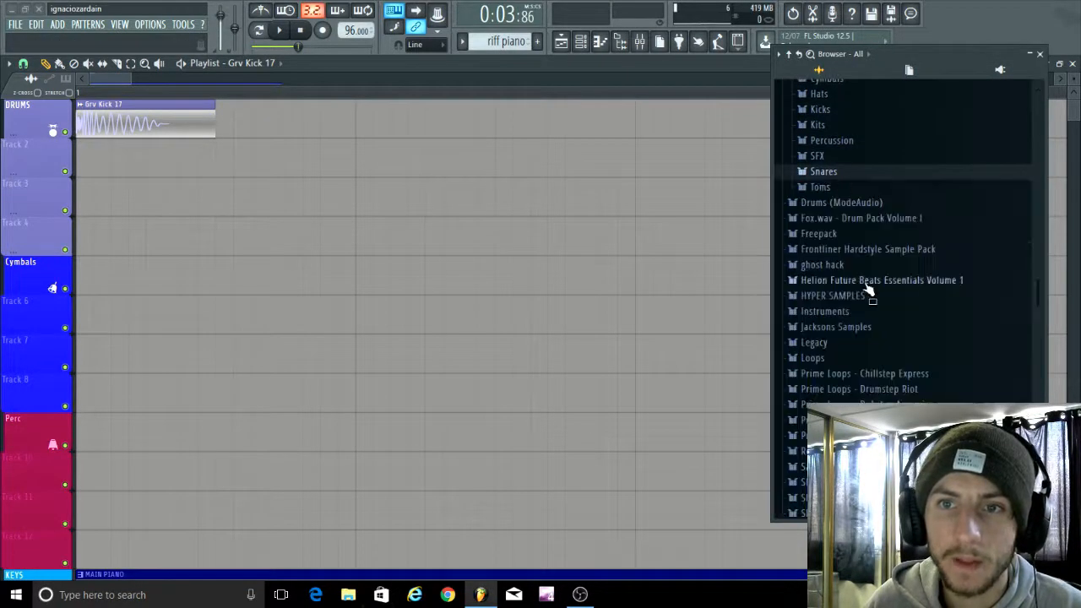
Step: Open the Snares folder of the HYPER SAMPLES pack, audition its snares and collapse the folder
{"action": "left_click", "coordinate": [844, 297]}
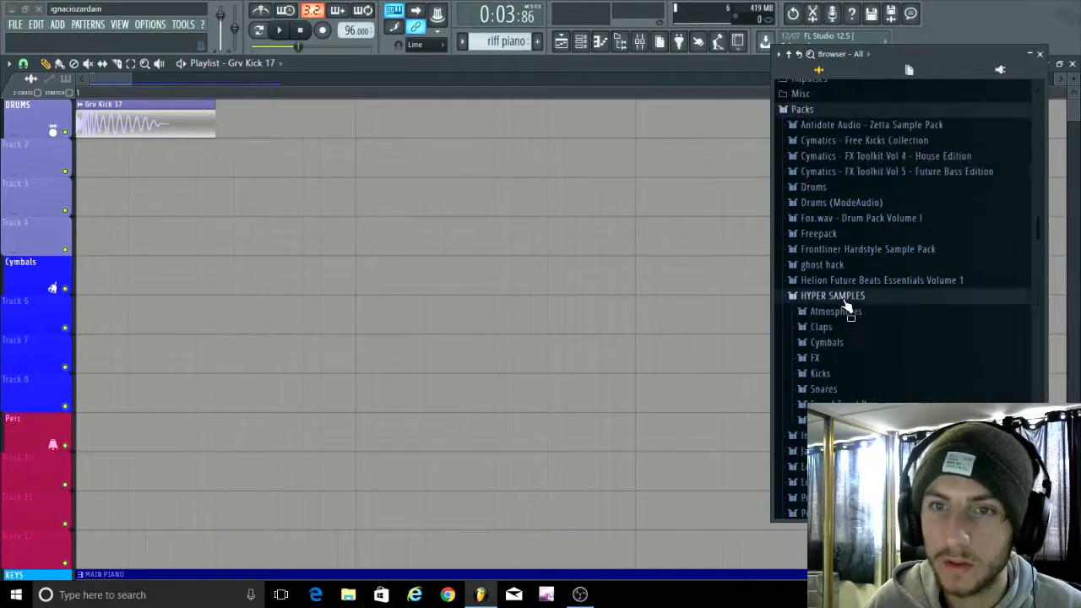
{"action": "left_click", "coordinate": [821, 390]}
{"action": "left_click_drag", "start_coordinate": [829, 298], "coordinate": [845, 291]}
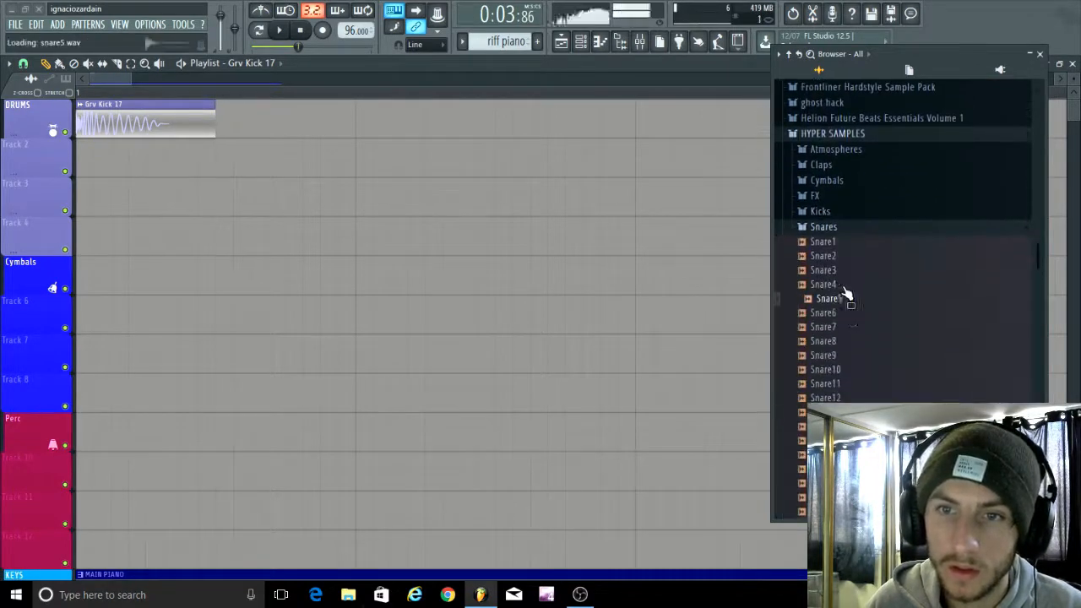
{"action": "scroll", "coordinate": [836, 295], "scroll_direction": "down", "scroll_amount": 2}
{"action": "left_click", "coordinate": [825, 355]}
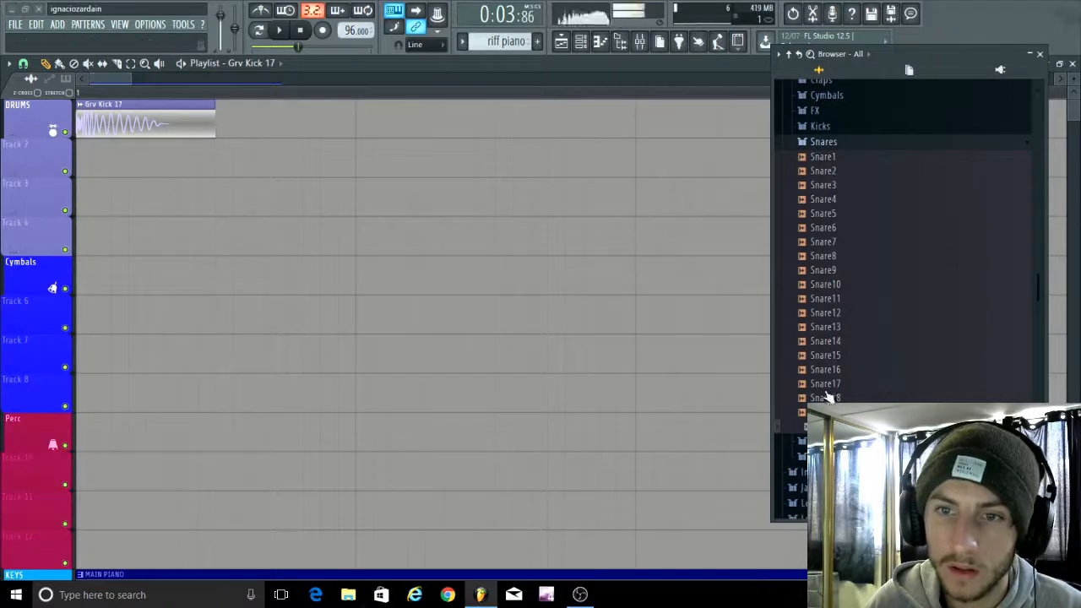
{"action": "left_click", "coordinate": [829, 145]}
Step: Audition the HYPER SAMPLES claps and place Clap18-THE-808 on playlist Track 2 at the second beat of bar 1
{"action": "left_click", "coordinate": [824, 84]}
{"action": "left_click", "coordinate": [831, 216]}
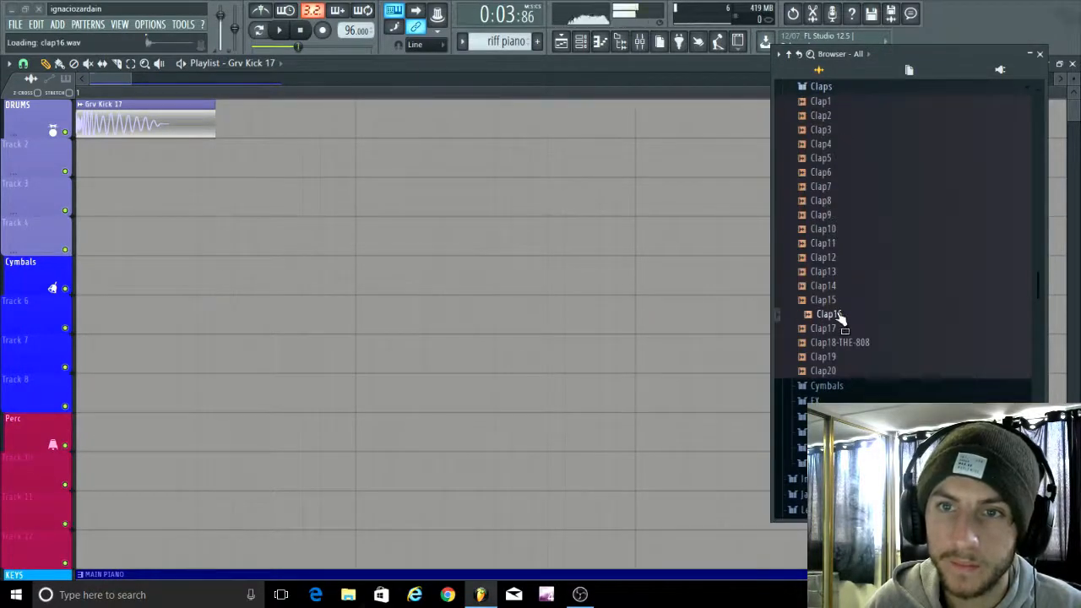
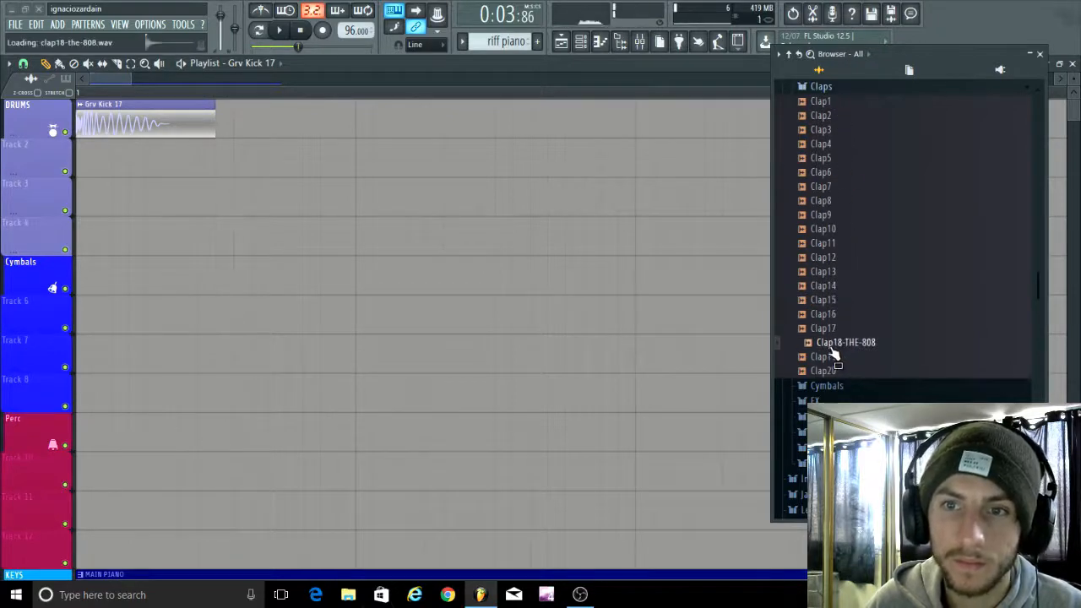
{"action": "left_click_drag", "start_coordinate": [829, 348], "coordinate": [365, 162]}
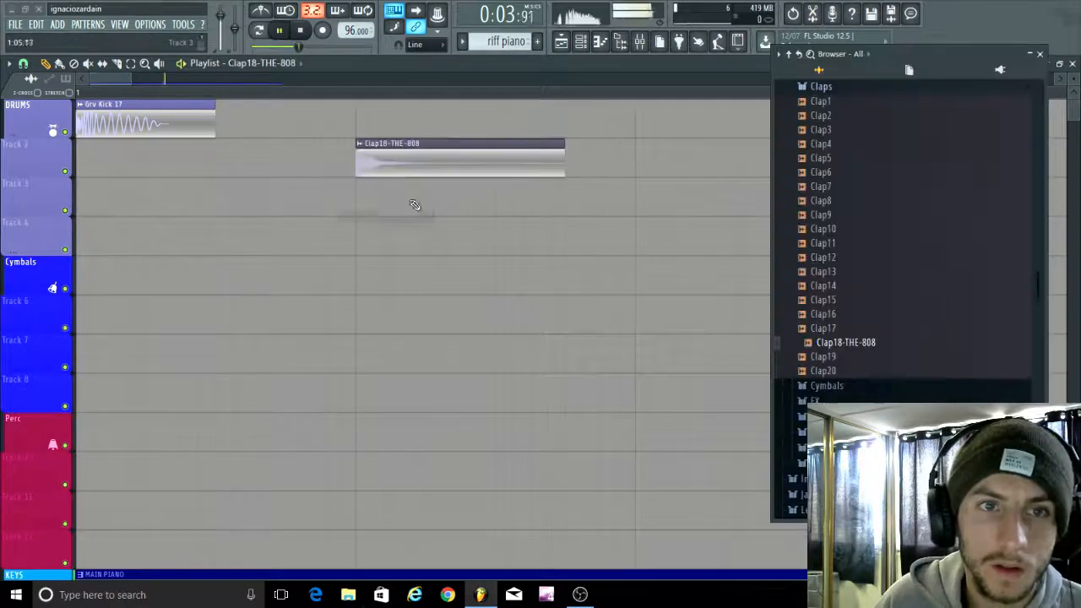
Step: Close the browser and play the kick and clap together from the start of the playlist
{"action": "scroll", "coordinate": [256, 126], "scroll_direction": "down", "scroll_amount": 2}
{"action": "left_click", "coordinate": [108, 93]}
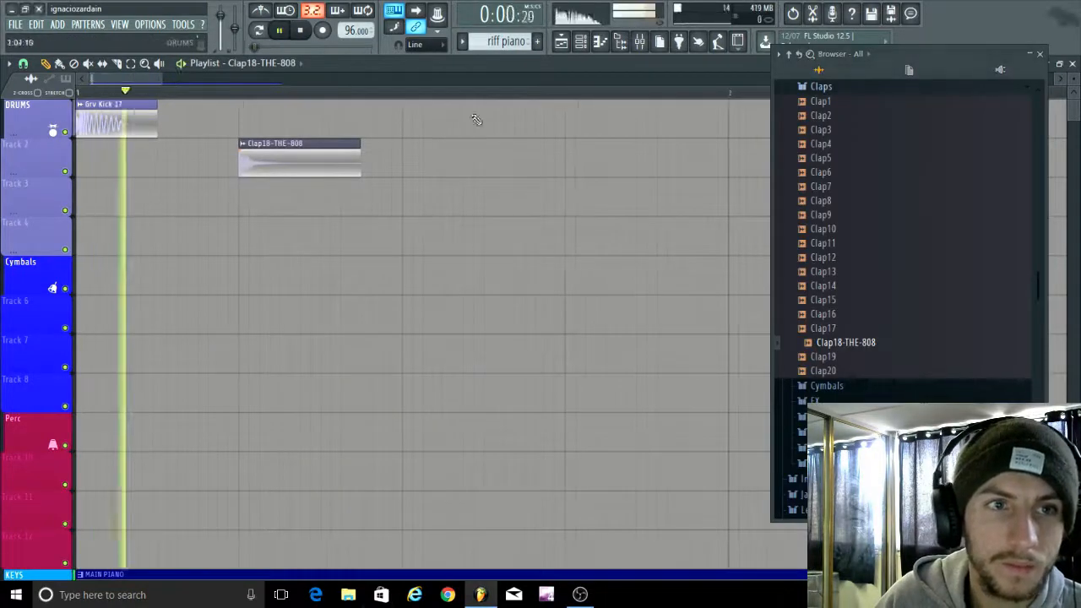
{"action": "left_click", "coordinate": [1039, 54]}
{"action": "key", "text": "space"}
{"action": "key", "text": "space"}
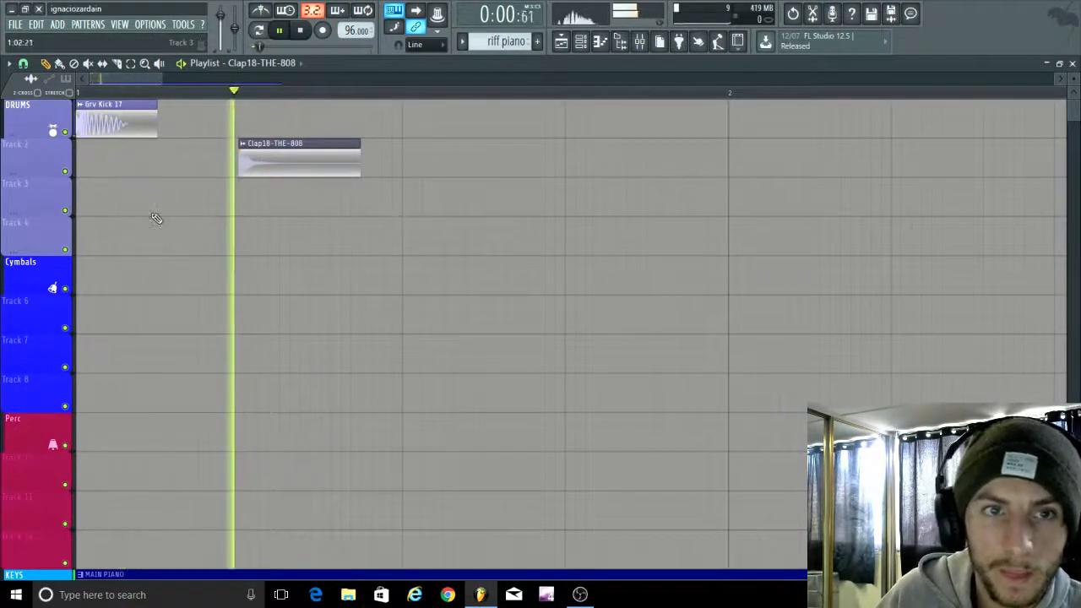
{"action": "key", "text": "space"}
Step: Trim the clap clip on Track 2 to half a beat and delete the duplicate made after it
{"action": "scroll", "coordinate": [506, 198], "scroll_direction": "up", "scroll_amount": 2}
{"action": "left_click_drag", "start_coordinate": [610, 156], "coordinate": [524, 162]}
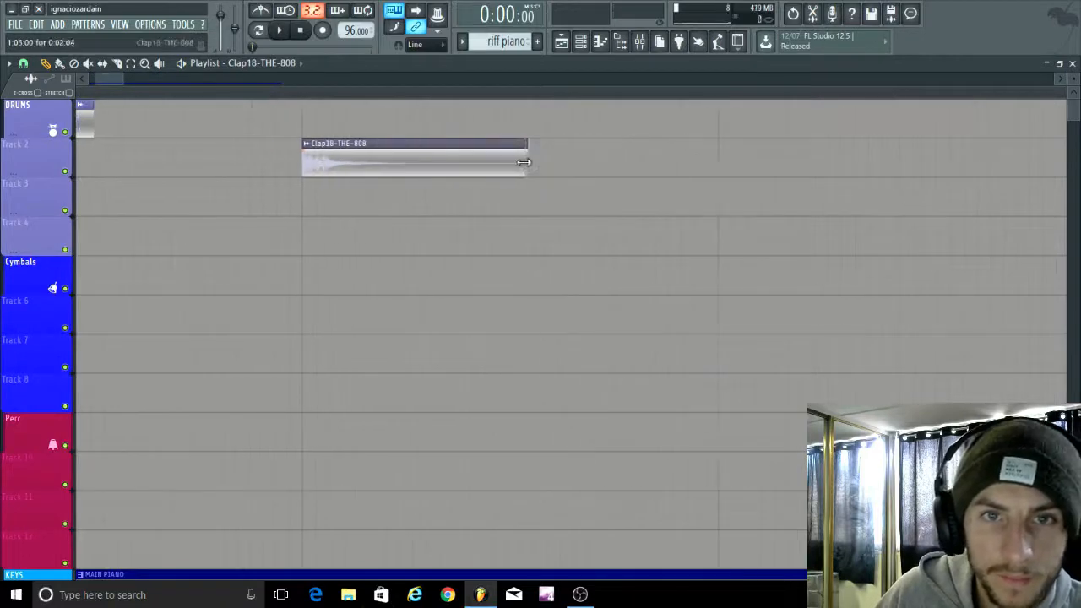
{"action": "left_click", "coordinate": [482, 159], "text": "ctrl"}
{"action": "key", "text": "ctrl+b"}
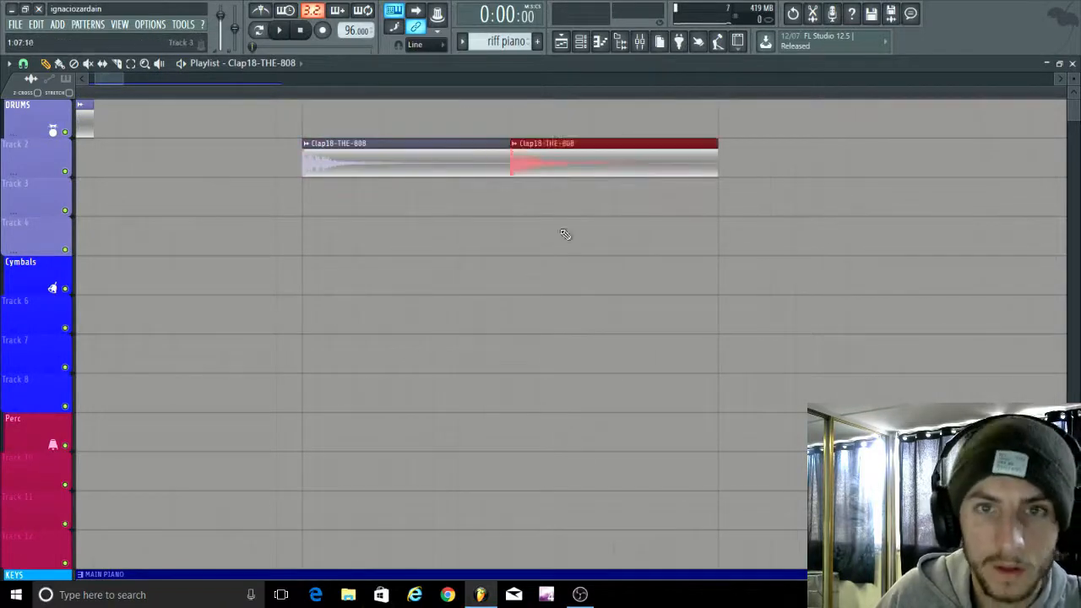
{"action": "key", "text": "Delete"}
Step: Colour the Clap18-THE-808 channel purple and route it to mixer track 6
{"action": "scroll", "coordinate": [477, 175], "scroll_direction": "down", "scroll_amount": 2}
{"action": "double_click", "coordinate": [373, 152]}
{"action": "left_click", "coordinate": [92, 219]}
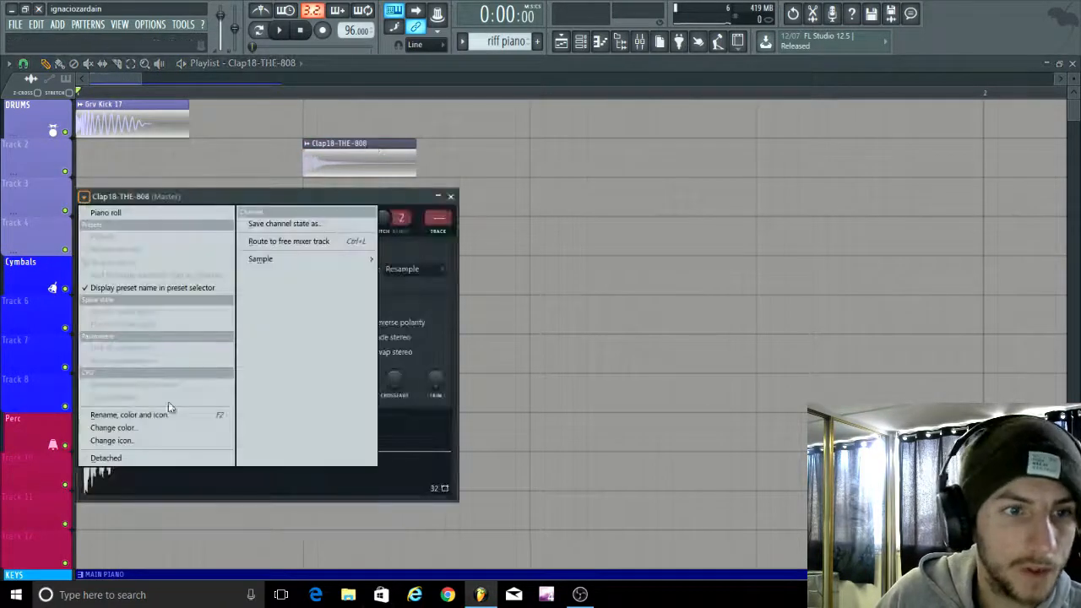
{"action": "left_click", "coordinate": [169, 408]}
{"action": "left_click", "coordinate": [177, 412]}
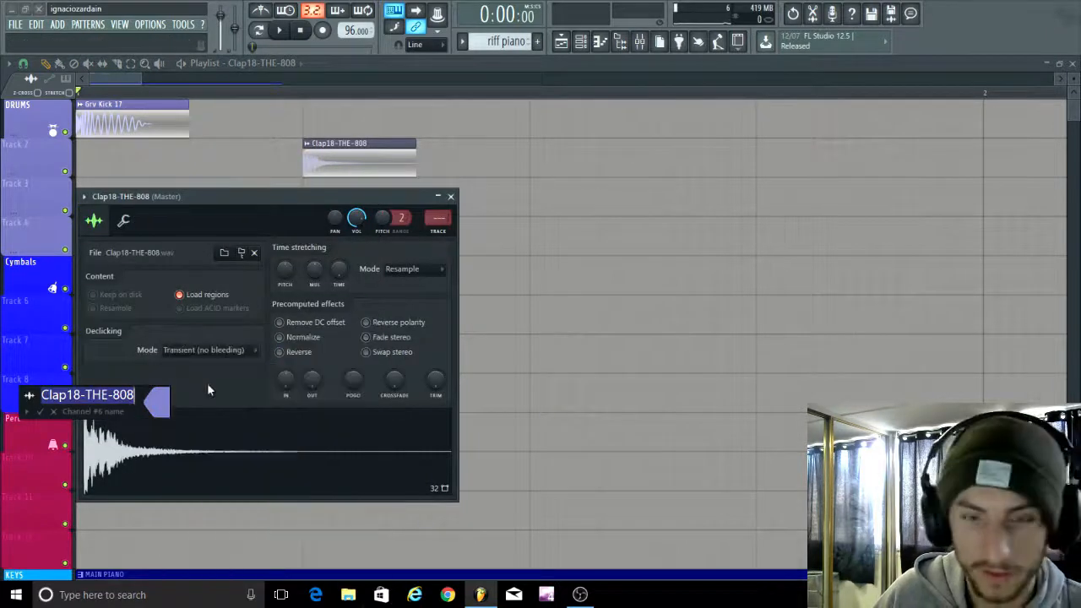
{"action": "key", "text": "Return"}
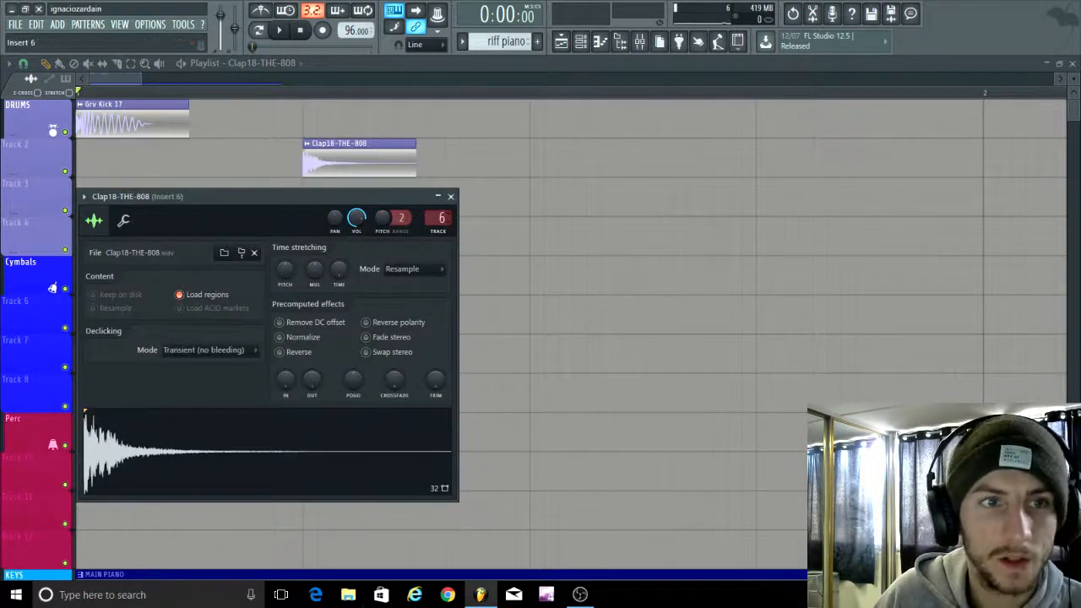
Step: Lower the SNARE mixer track to -1.5 dB and load Fruity Compressor in its first slot with a -6.2 dB threshold
{"action": "left_click", "coordinate": [640, 42]}
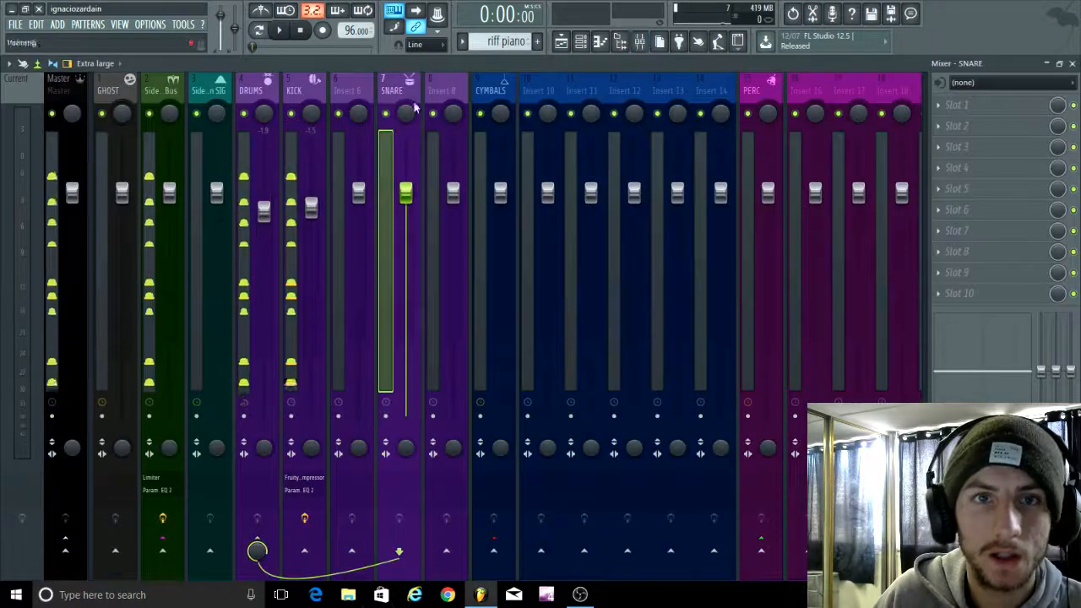
{"action": "left_click_drag", "start_coordinate": [405, 200], "coordinate": [406, 206]}
{"action": "left_click", "coordinate": [957, 105]}
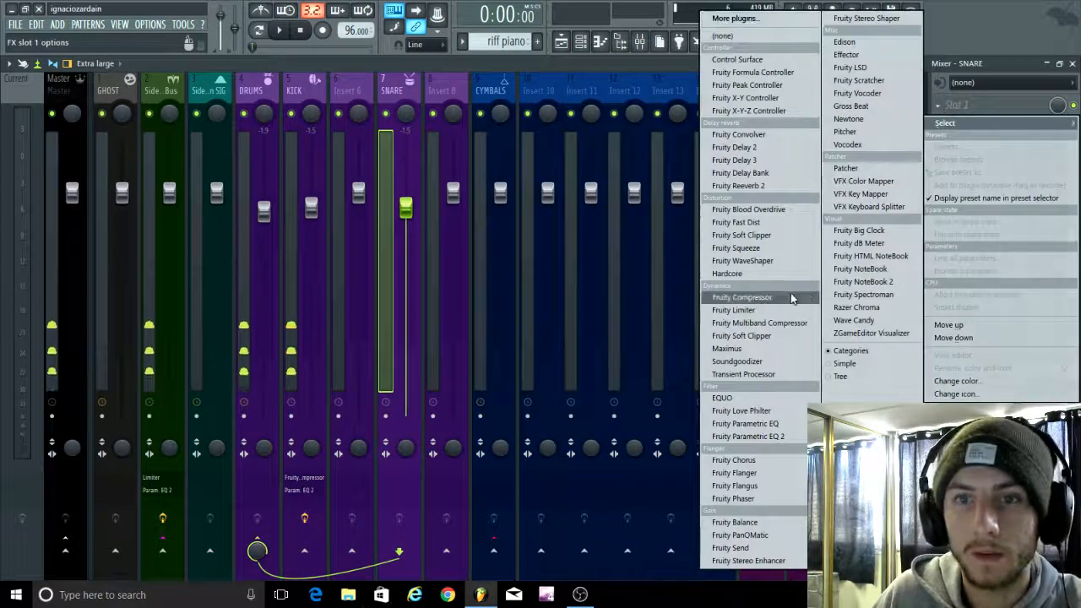
{"action": "left_click", "coordinate": [797, 297]}
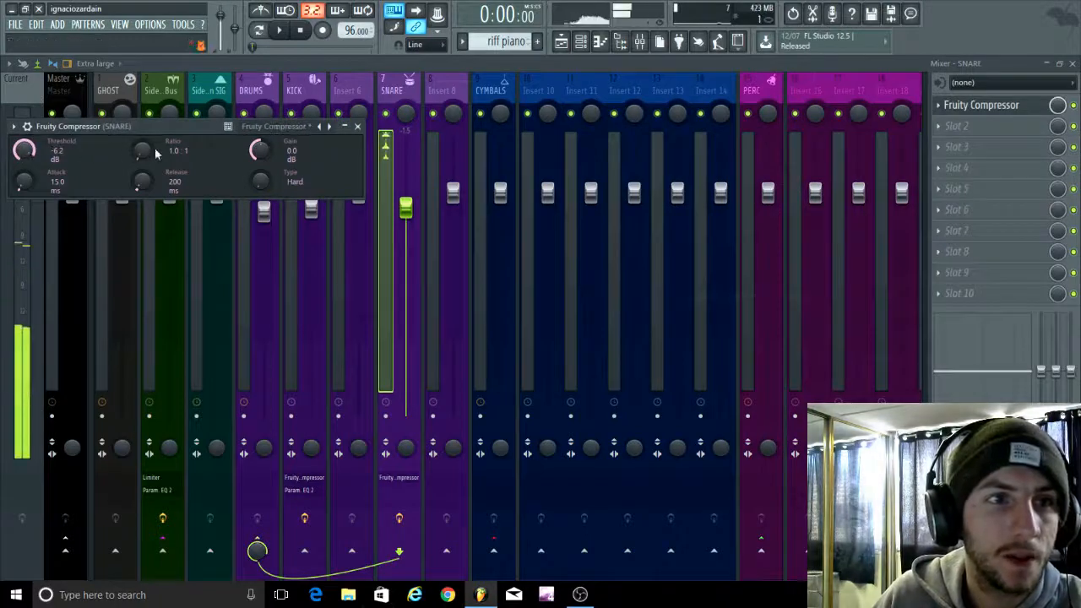
Step: Add Fruity Parametric EQ 2 in SNARE's second slot, boosting band 6, slightly lowering band 7 and cutting the lows with band 1
{"action": "left_click", "coordinate": [956, 129]}
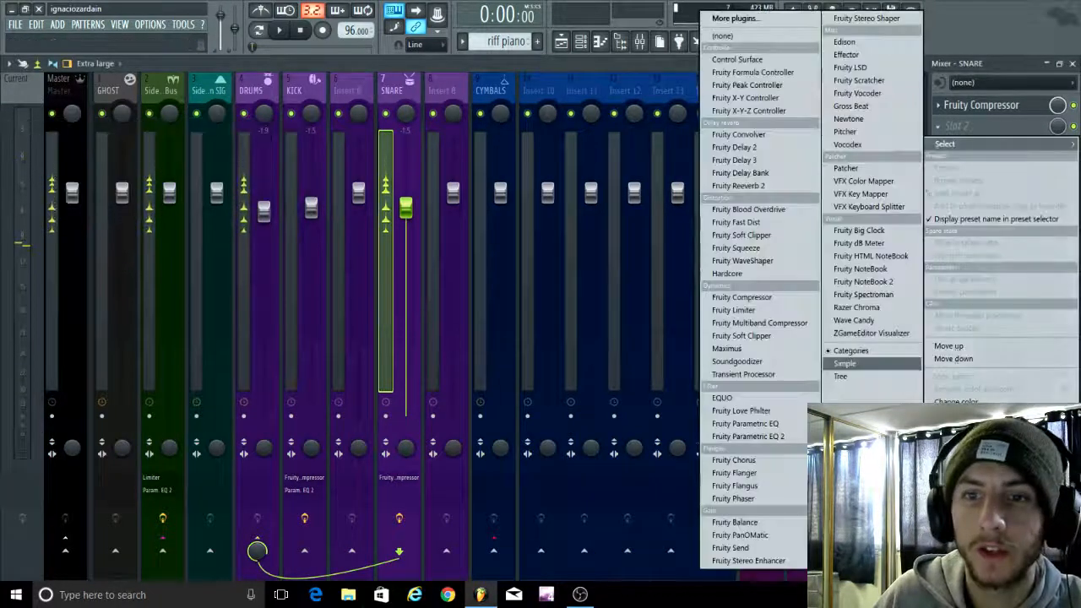
{"action": "left_click", "coordinate": [713, 438]}
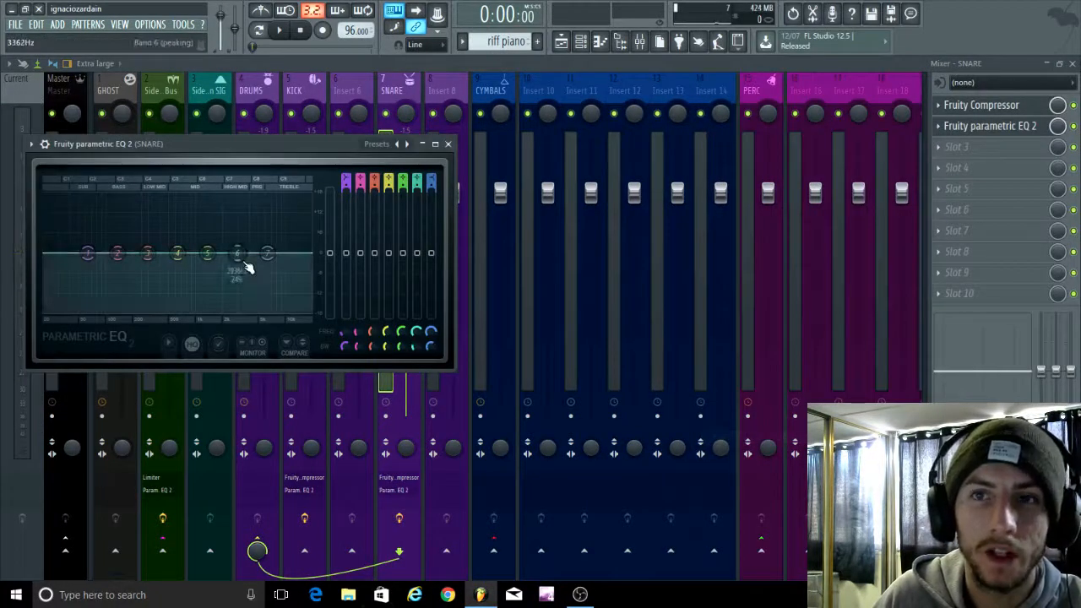
{"action": "left_click_drag", "start_coordinate": [248, 243], "coordinate": [248, 234]}
{"action": "left_click_drag", "start_coordinate": [268, 254], "coordinate": [272, 257]}
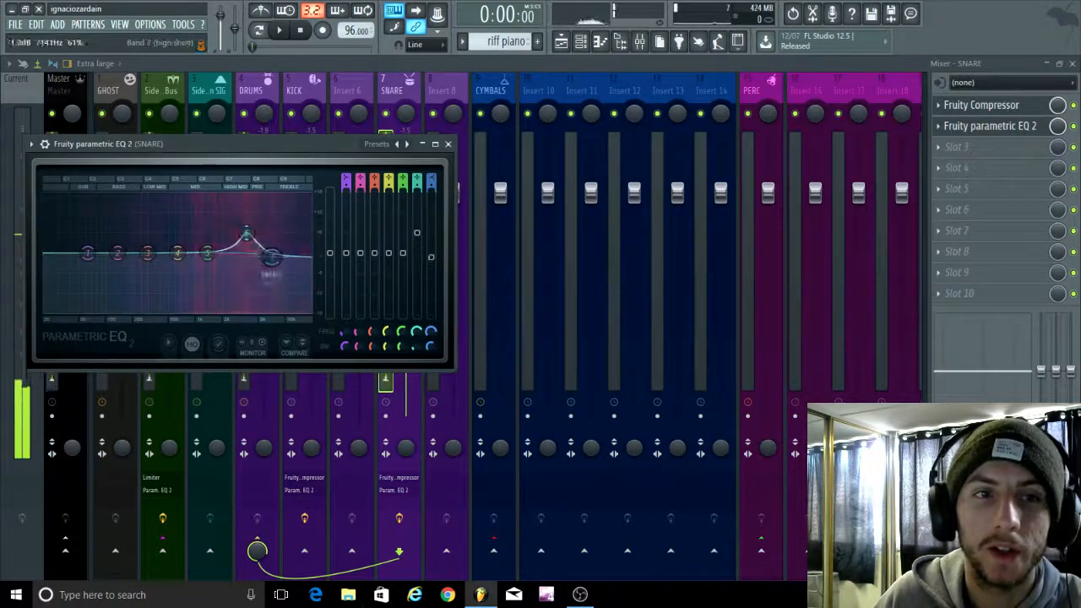
{"action": "left_click_drag", "start_coordinate": [88, 253], "coordinate": [115, 314]}
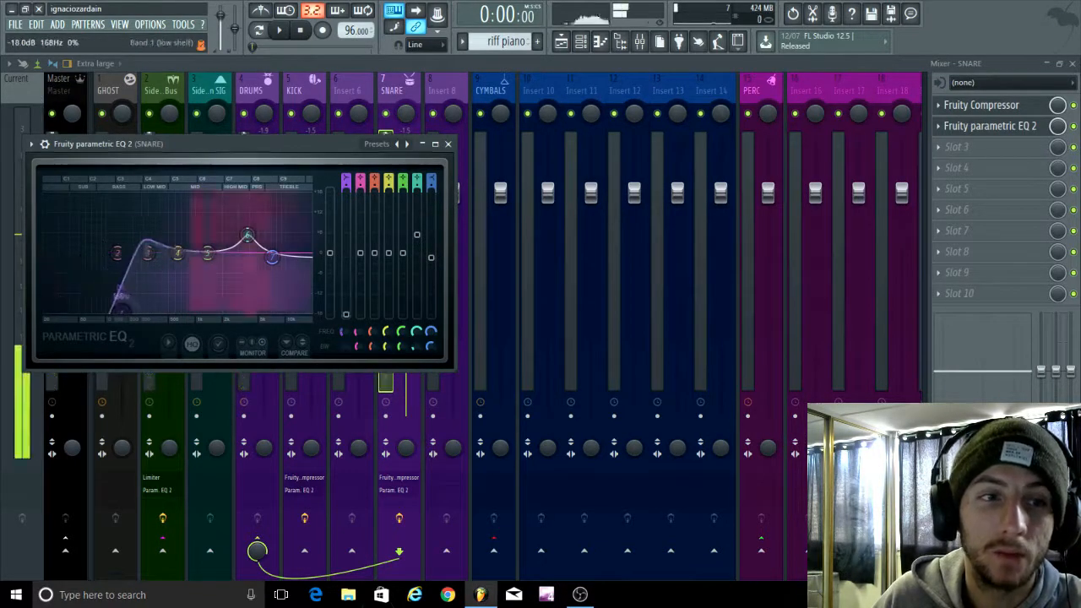
{"action": "left_click_drag", "start_coordinate": [417, 235], "coordinate": [417, 238]}
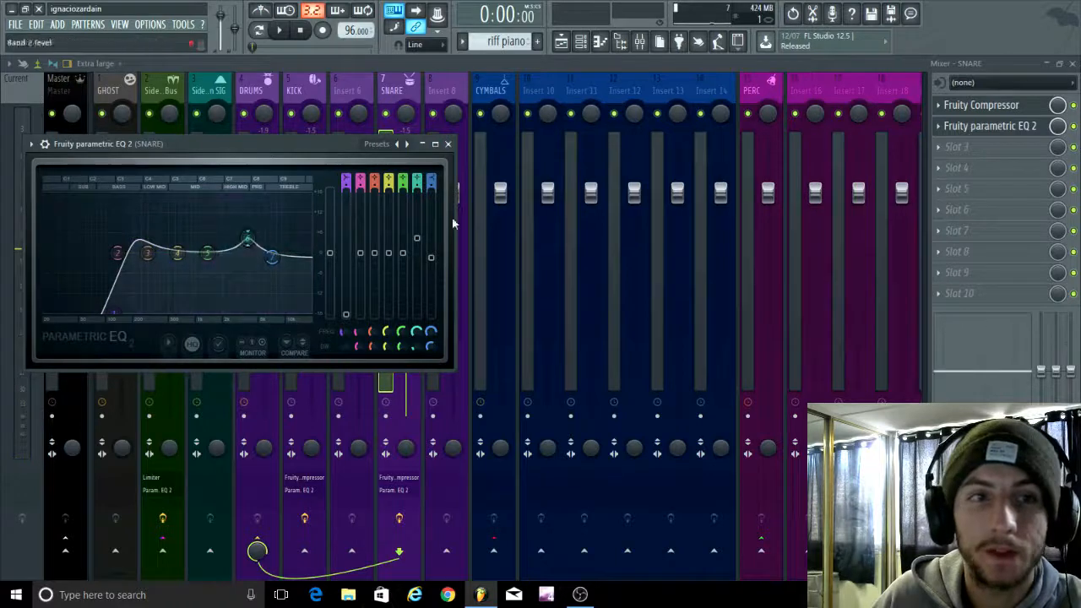
Step: Load Fruity Squeeze in SNARE's third slot, replace it with Fruity WaveShaper, and close the open plugin windows
{"action": "left_click", "coordinate": [944, 148]}
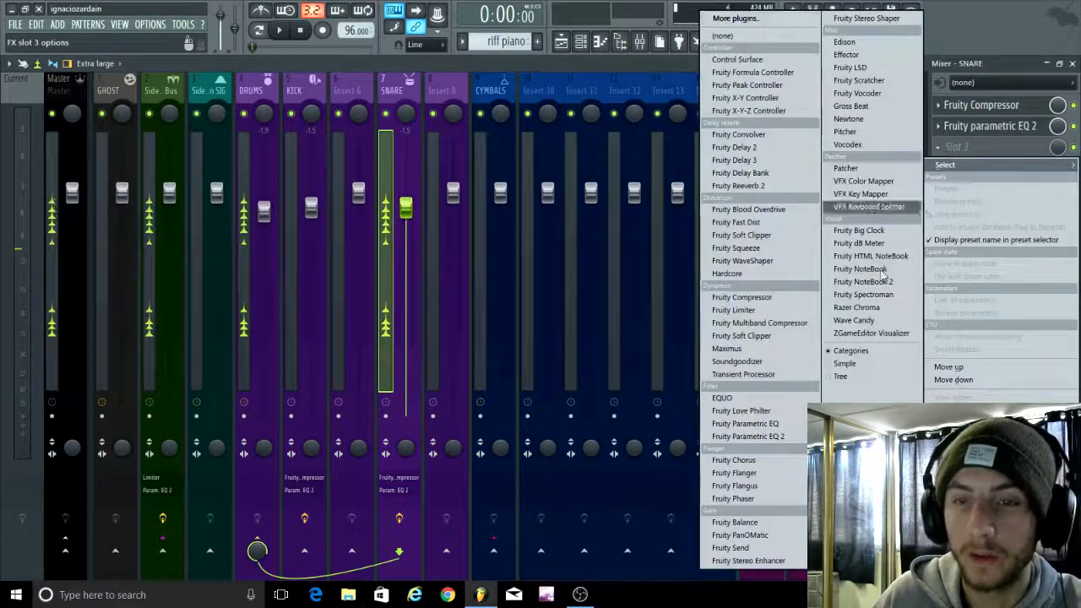
{"action": "left_click", "coordinate": [757, 250]}
{"action": "left_click", "coordinate": [938, 147]}
{"action": "mouse_move", "coordinate": [947, 165]}
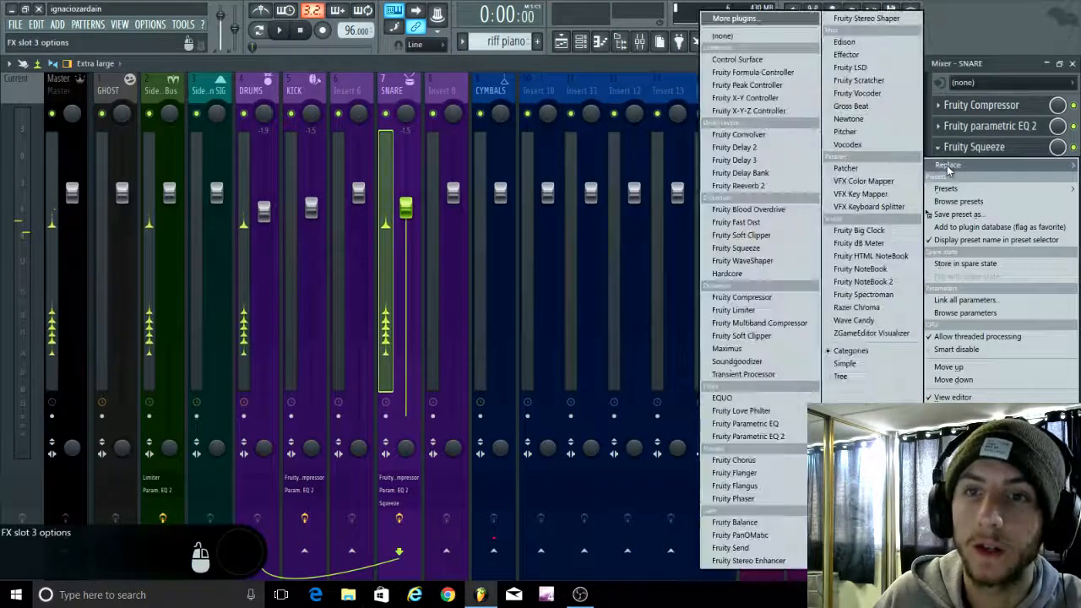
{"action": "left_click", "coordinate": [756, 260]}
{"action": "left_click", "coordinate": [359, 132]}
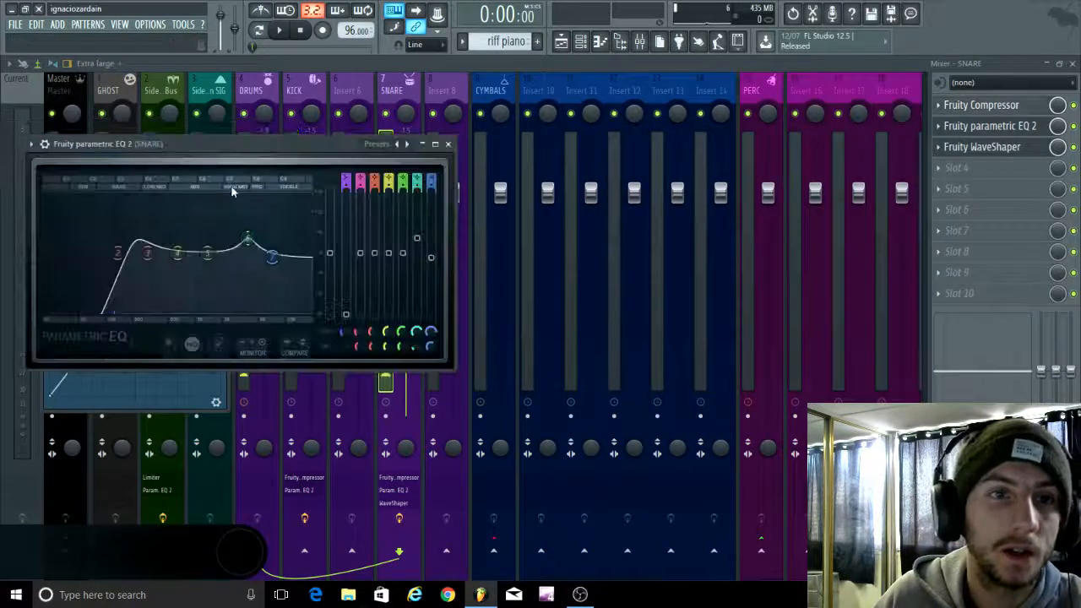
{"action": "left_click", "coordinate": [450, 146]}
{"action": "left_click", "coordinate": [227, 160]}
Step: Load Fruity WaveShaper in the KICK track's third effect slot
{"action": "left_click", "coordinate": [293, 89]}
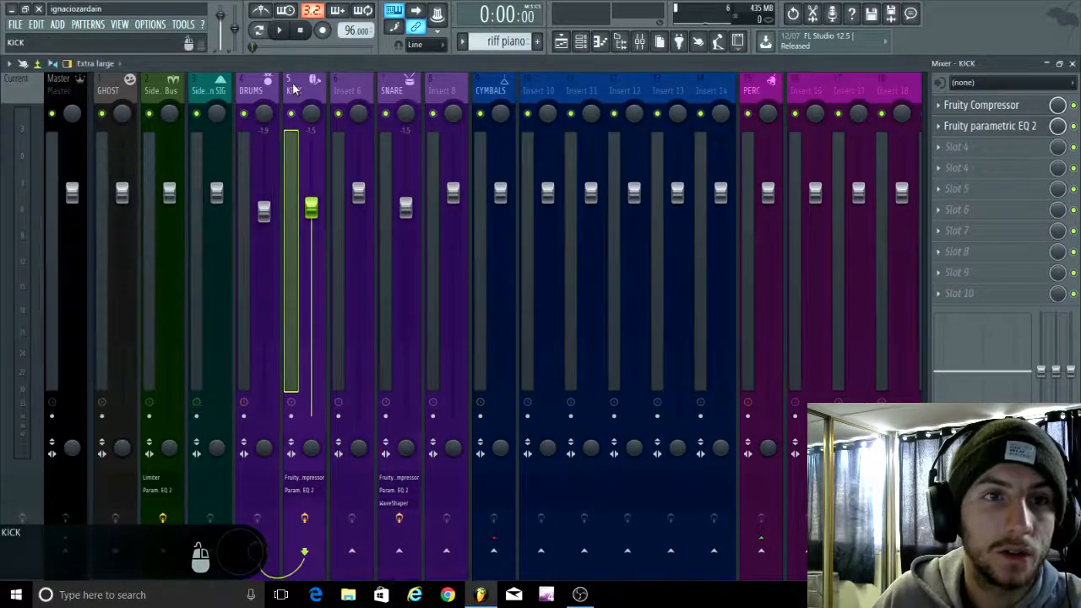
{"action": "left_click", "coordinate": [963, 150]}
{"action": "left_click", "coordinate": [731, 264]}
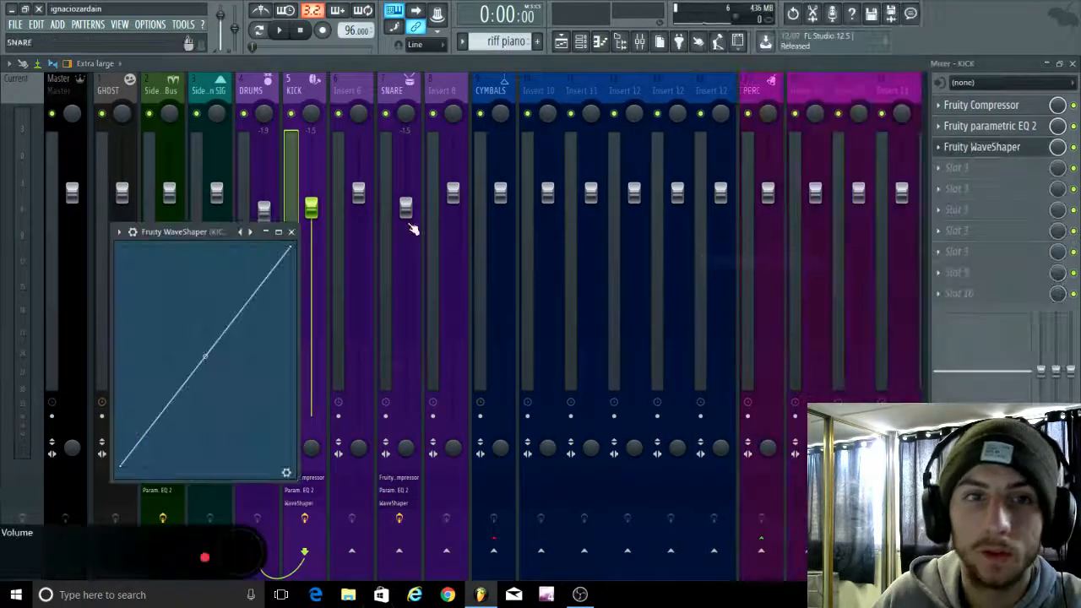
Step: Close the WaveShaper window, send the SNARE track to the REVERB track at about 9%, and close the mixer
{"action": "left_click", "coordinate": [291, 232]}
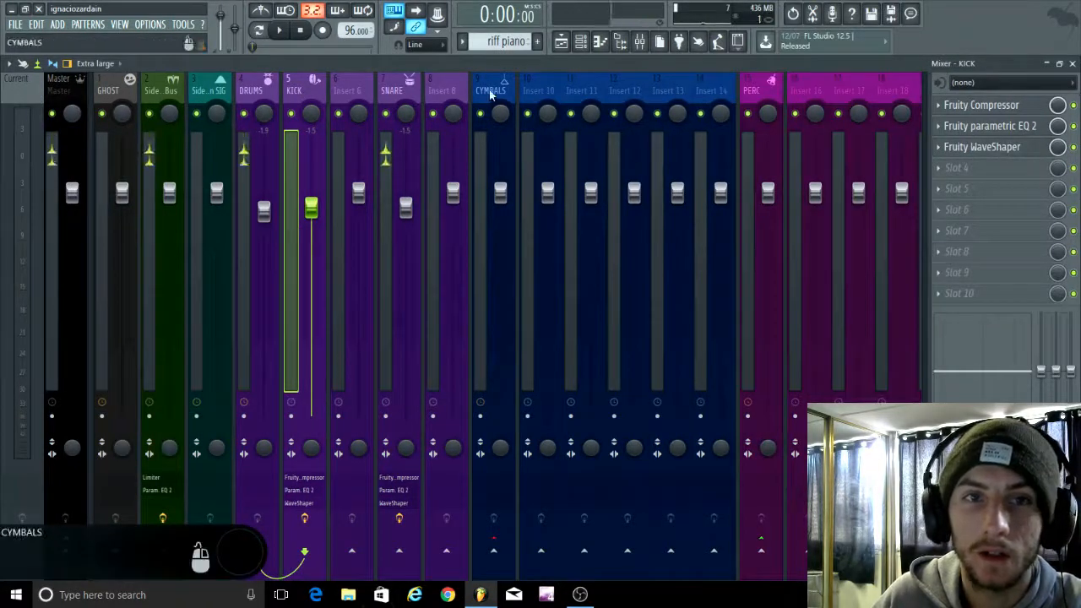
{"action": "left_click", "coordinate": [395, 92]}
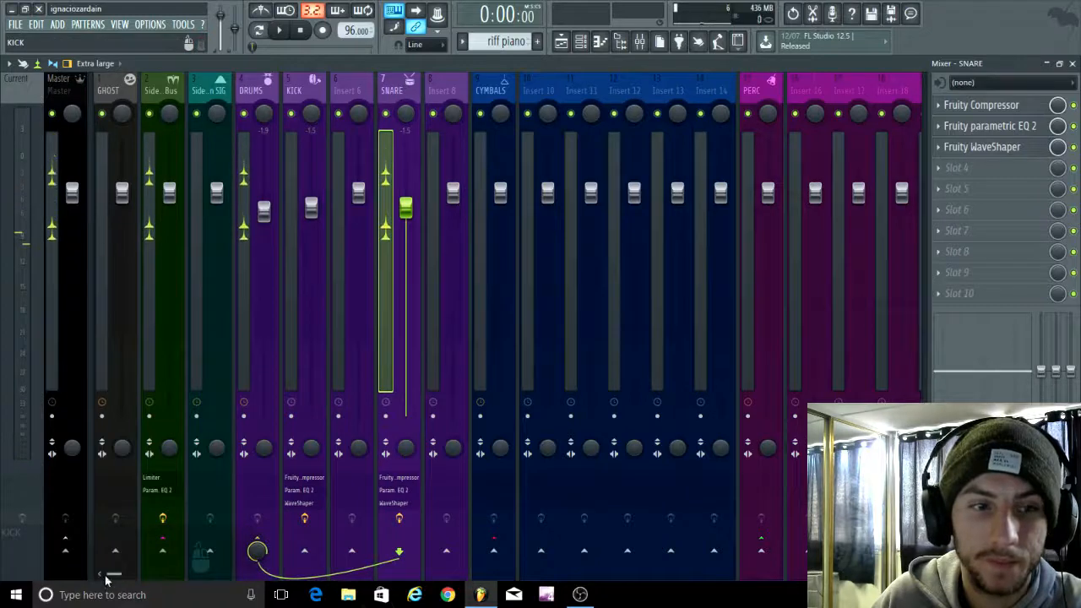
{"action": "left_click_drag", "start_coordinate": [110, 575], "coordinate": [562, 574]}
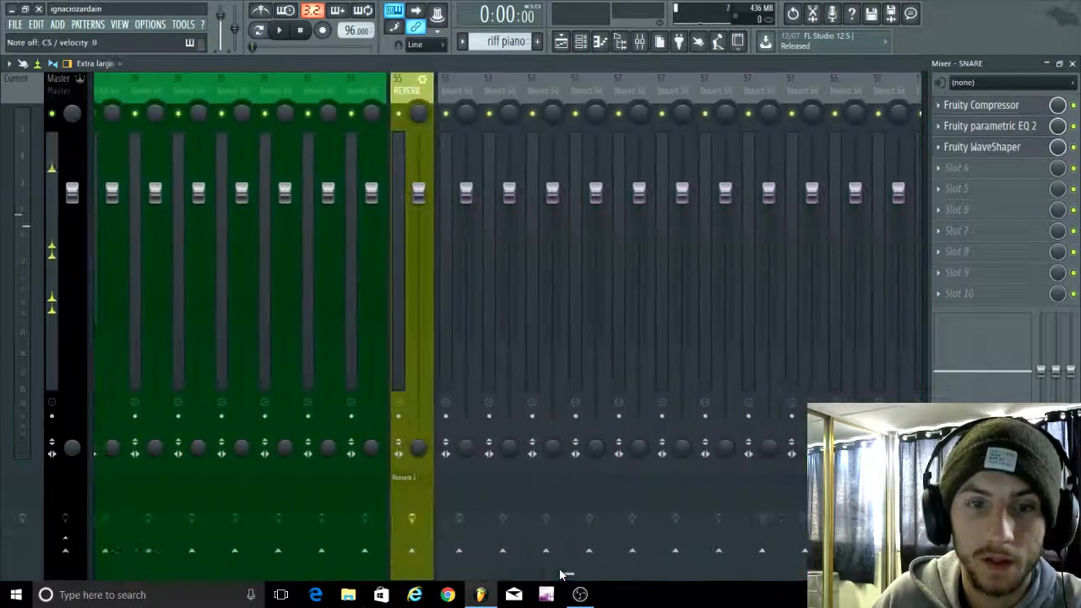
{"action": "left_click_drag", "start_coordinate": [402, 554], "coordinate": [402, 532]}
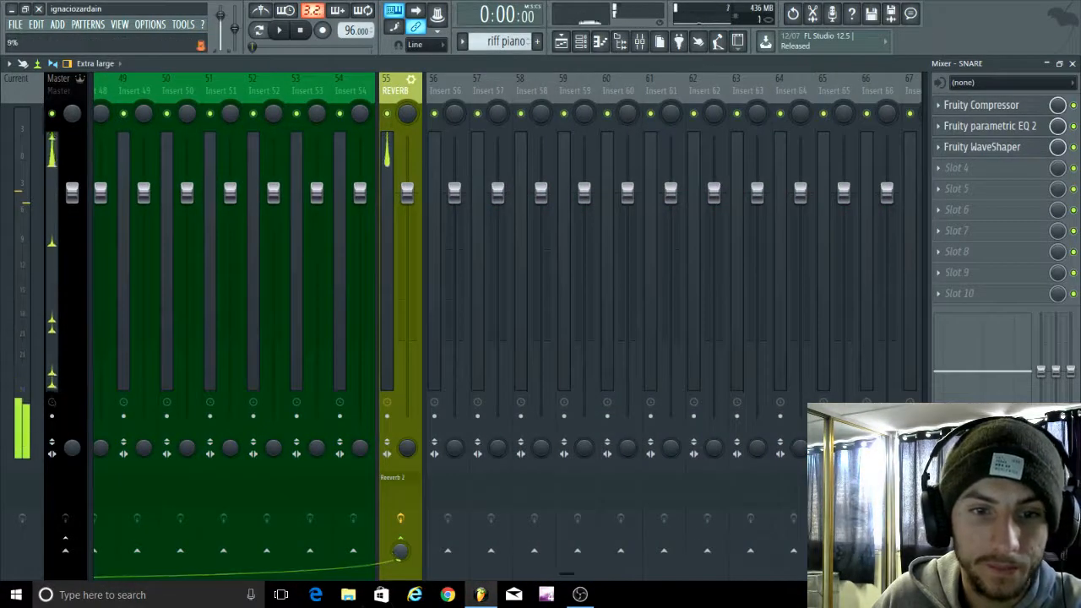
{"action": "left_click", "coordinate": [1071, 64]}
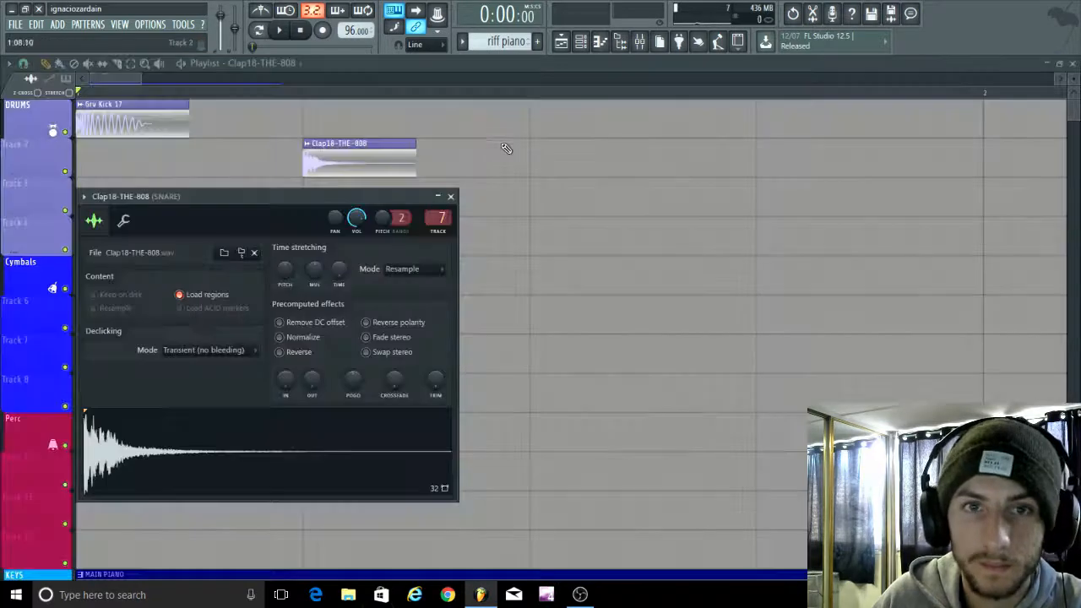
Step: Close the clap's channel window and play back the playlist arrangement
{"action": "left_click", "coordinate": [53, 252]}
{"action": "key", "text": "space"}
{"action": "scroll", "coordinate": [147, 256], "scroll_direction": "down", "scroll_amount": 2}
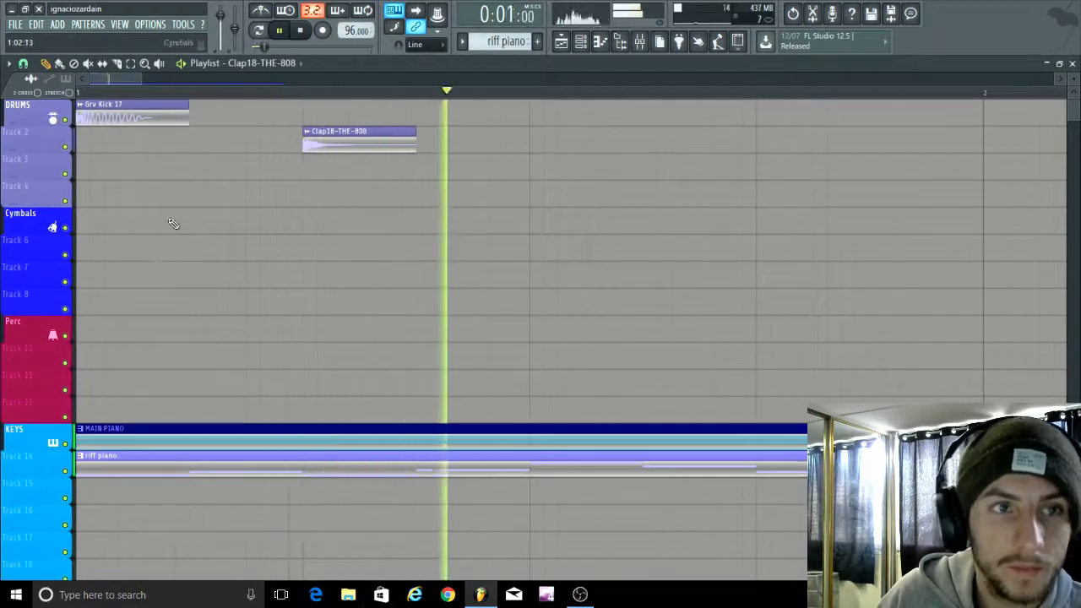
{"action": "key", "text": "space"}
{"action": "key", "text": "space"}
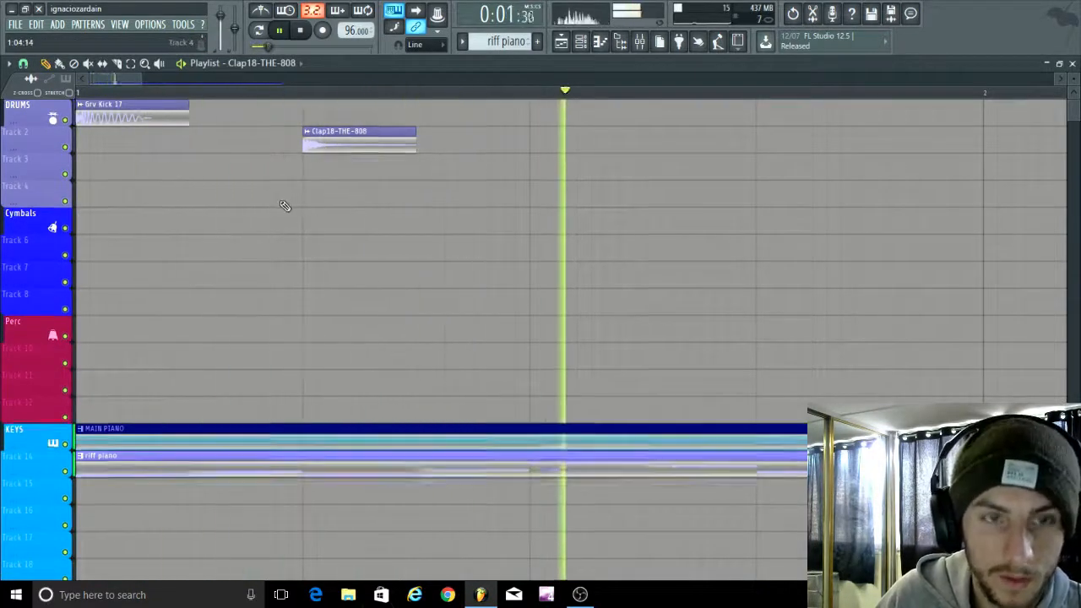
Step: Copy the kick clip to steps 7 and 9 of bar 1 and the clap clip to step 13
{"action": "scroll", "coordinate": [289, 205], "scroll_direction": "up", "scroll_amount": 2}
{"action": "left_click_drag", "start_coordinate": [162, 127], "coordinate": [675, 132], "text": "shift"}
{"action": "scroll", "coordinate": [422, 162], "scroll_direction": "up", "scroll_amount": 1}
{"action": "scroll", "coordinate": [332, 179], "scroll_direction": "down", "scroll_amount": 1}
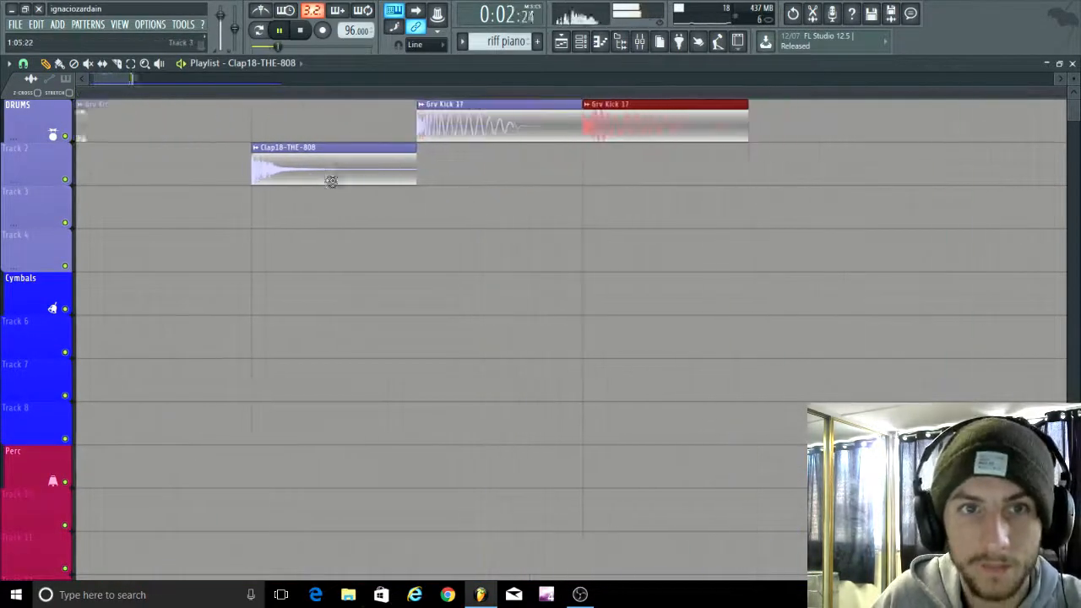
{"action": "left_click_drag", "start_coordinate": [332, 173], "coordinate": [799, 161], "text": "shift"}
{"action": "scroll", "coordinate": [719, 222], "scroll_direction": "down", "scroll_amount": 2}
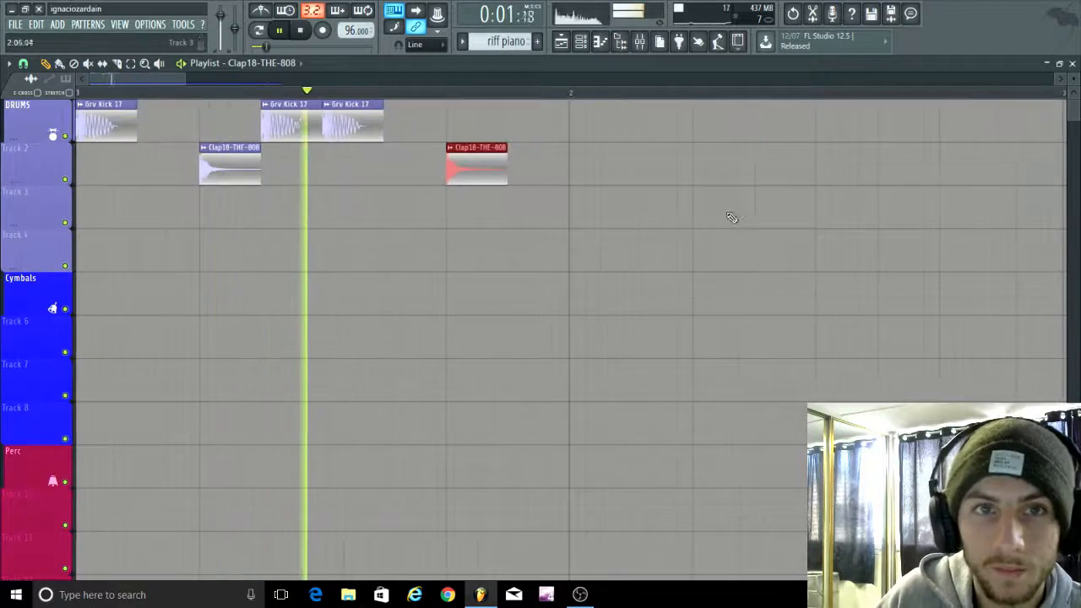
Step: Arrange kicks at steps 11 and 15 of bar 1 and step 1 of bar 2, and copy the clap to step 5 of bar 2
{"action": "left_click_drag", "start_coordinate": [353, 128], "coordinate": [603, 124]}
{"action": "left_click_drag", "start_coordinate": [461, 168], "coordinate": [717, 172], "text": "shift"}
{"action": "scroll", "coordinate": [676, 164], "scroll_direction": "up", "scroll_amount": 4}
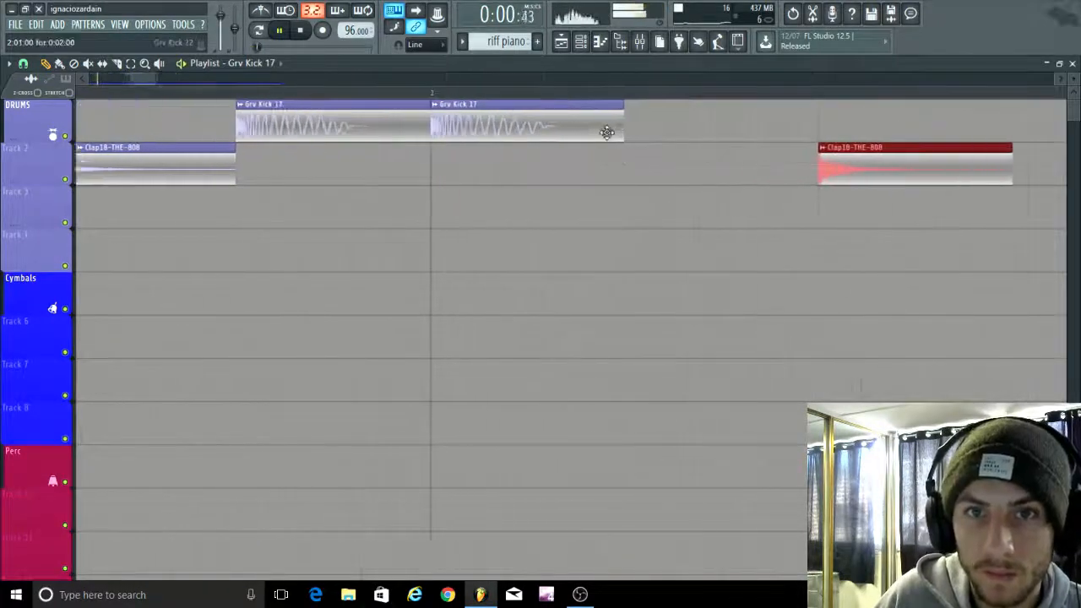
{"action": "scroll", "coordinate": [549, 228], "scroll_direction": "down", "scroll_amount": 3}
{"action": "scroll", "coordinate": [441, 291], "scroll_direction": "down", "scroll_amount": 3}
{"action": "scroll", "coordinate": [456, 281], "scroll_direction": "up", "scroll_amount": 2}
{"action": "scroll", "coordinate": [522, 280], "scroll_direction": "up", "scroll_amount": 2}
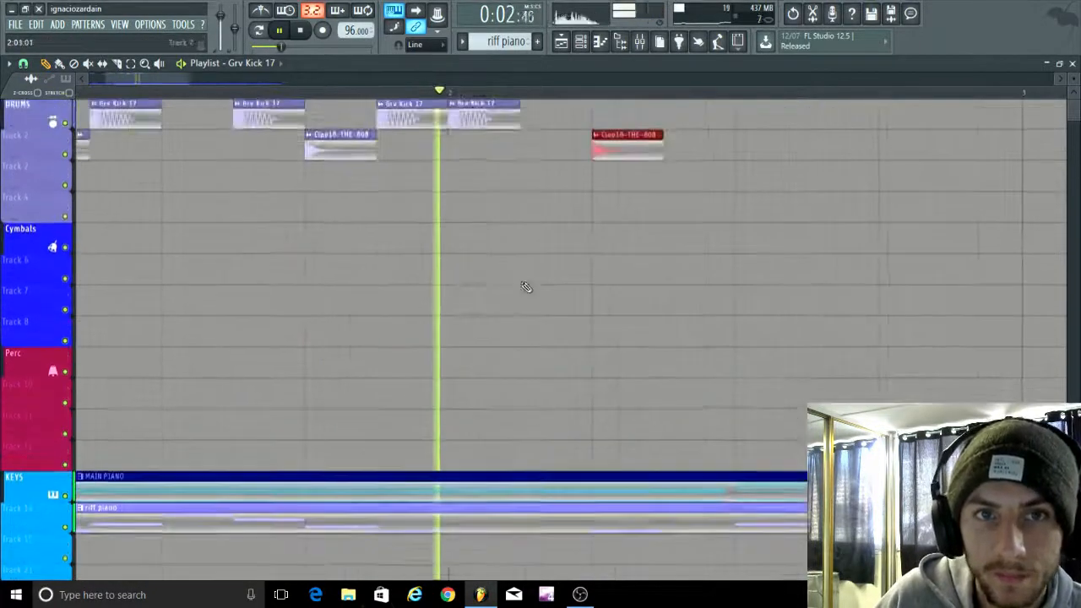
Step: Copy the bar 2 kick and position the copy at step 4 of bar 2, just before the clap
{"action": "left_click_drag", "start_coordinate": [495, 112], "coordinate": [566, 114], "text": "shift"}
{"action": "scroll", "coordinate": [605, 154], "scroll_direction": "up", "scroll_amount": 4}
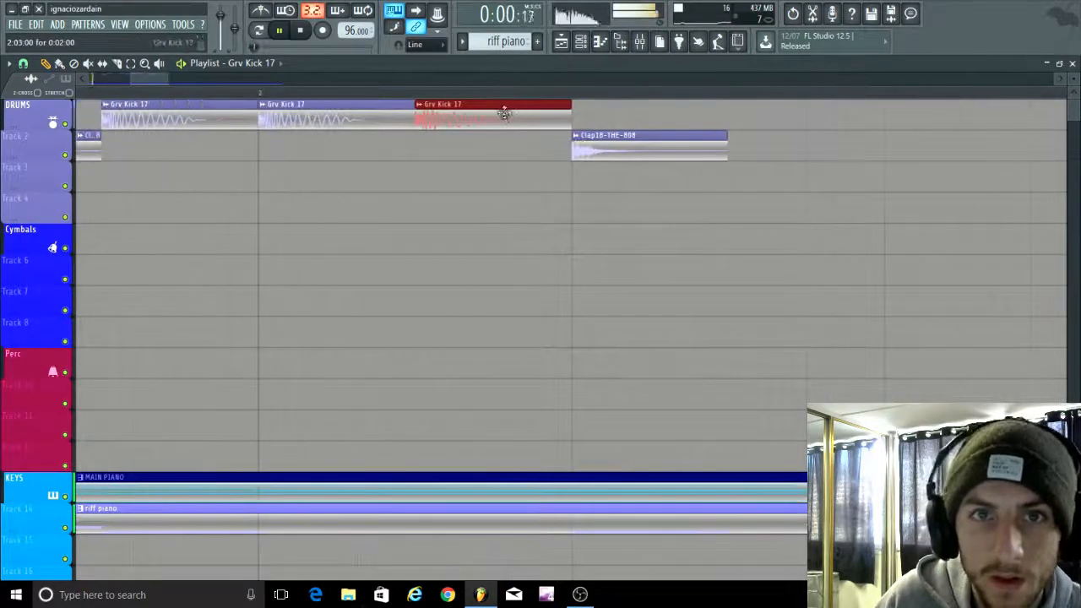
{"action": "scroll", "coordinate": [494, 120], "scroll_direction": "down", "scroll_amount": 2}
{"action": "scroll", "coordinate": [486, 119], "scroll_direction": "up", "scroll_amount": 2}
{"action": "scroll", "coordinate": [493, 166], "scroll_direction": "up", "scroll_amount": 3}
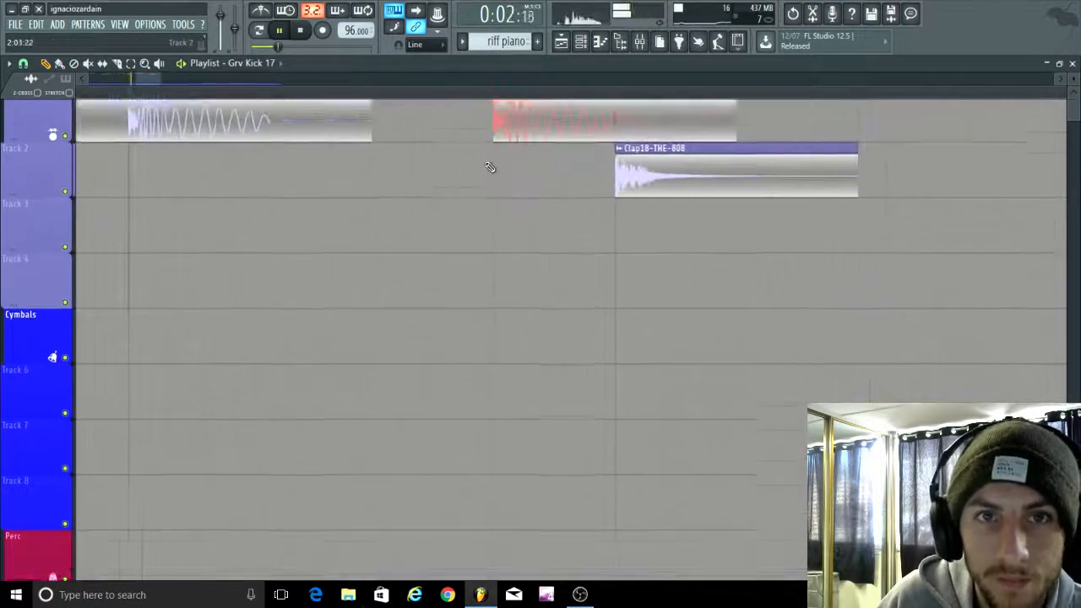
{"action": "key", "text": "space"}
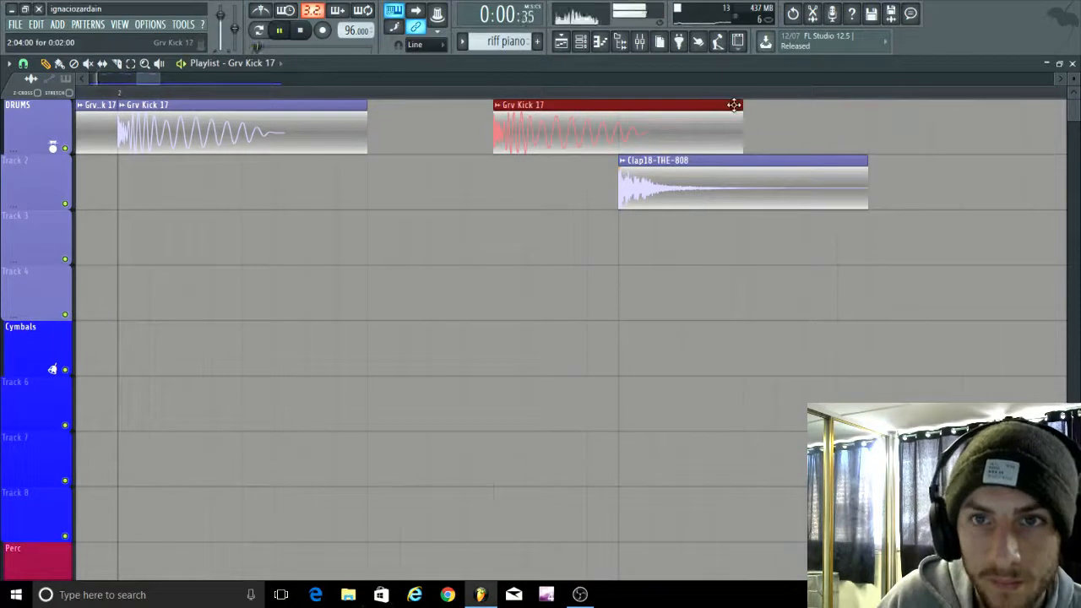
Step: Shorten the kick at step 4 of bar 2 to one step and place a one-step copy at step 6
{"action": "left_click_drag", "start_coordinate": [734, 105], "coordinate": [629, 137]}
{"action": "left_click", "coordinate": [649, 142]}
{"action": "scroll", "coordinate": [648, 142], "scroll_direction": "down", "scroll_amount": 1}
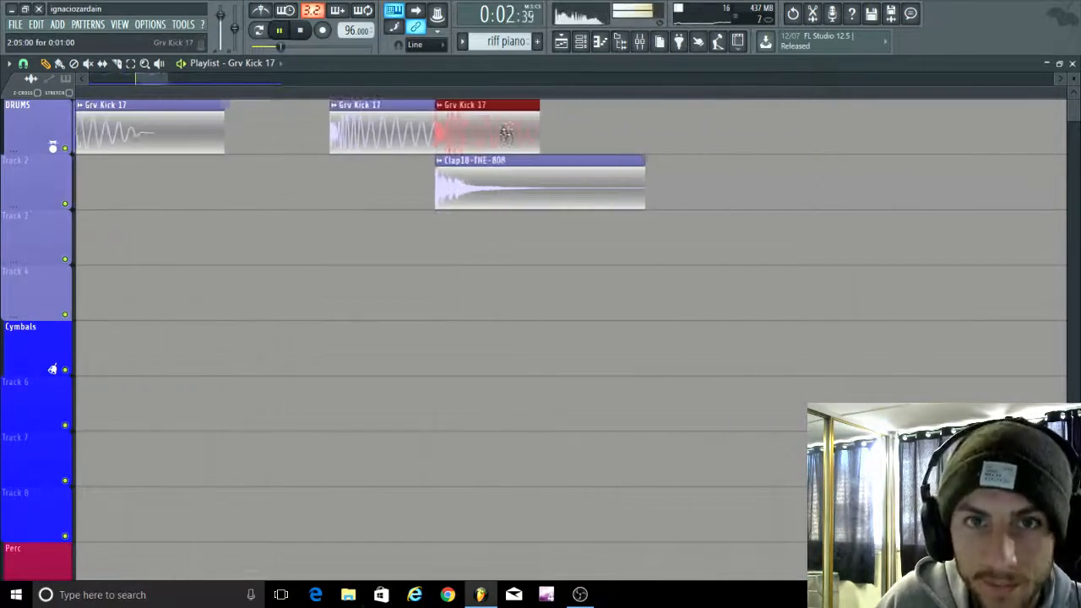
{"action": "left_click_drag", "start_coordinate": [483, 136], "coordinate": [580, 143]}
Step: Duplicate the one-step kick to steps 7 and 8 of bar 2, then halve the last one and duplicate it
{"action": "scroll", "coordinate": [765, 177], "scroll_direction": "down", "scroll_amount": 2}
{"action": "key", "text": "ctrl+b"}
{"action": "key", "text": "ctrl+b"}
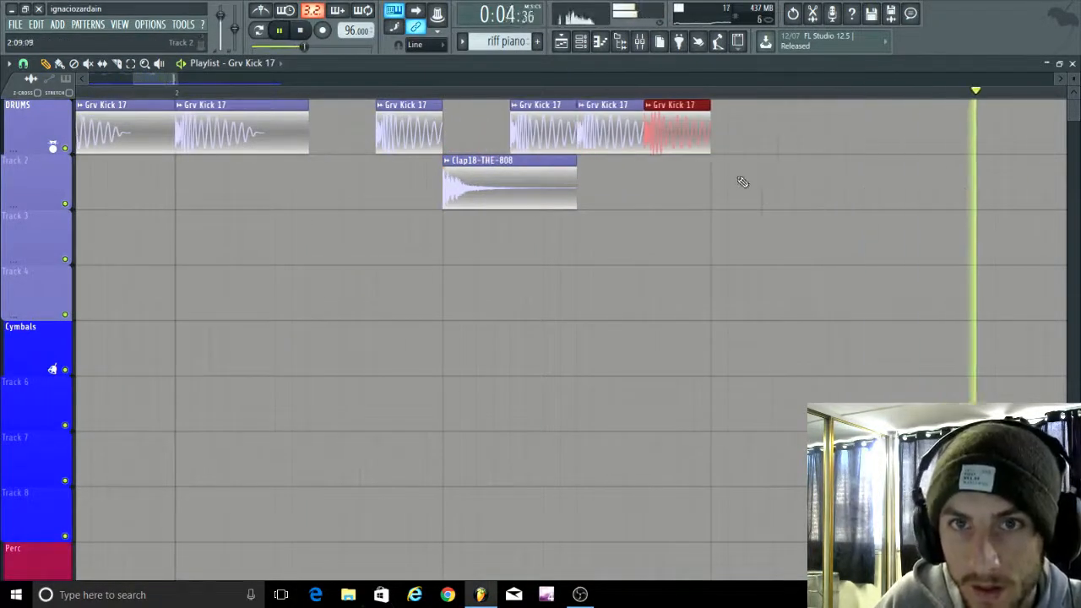
{"action": "scroll", "coordinate": [688, 140], "scroll_direction": "up", "scroll_amount": 2}
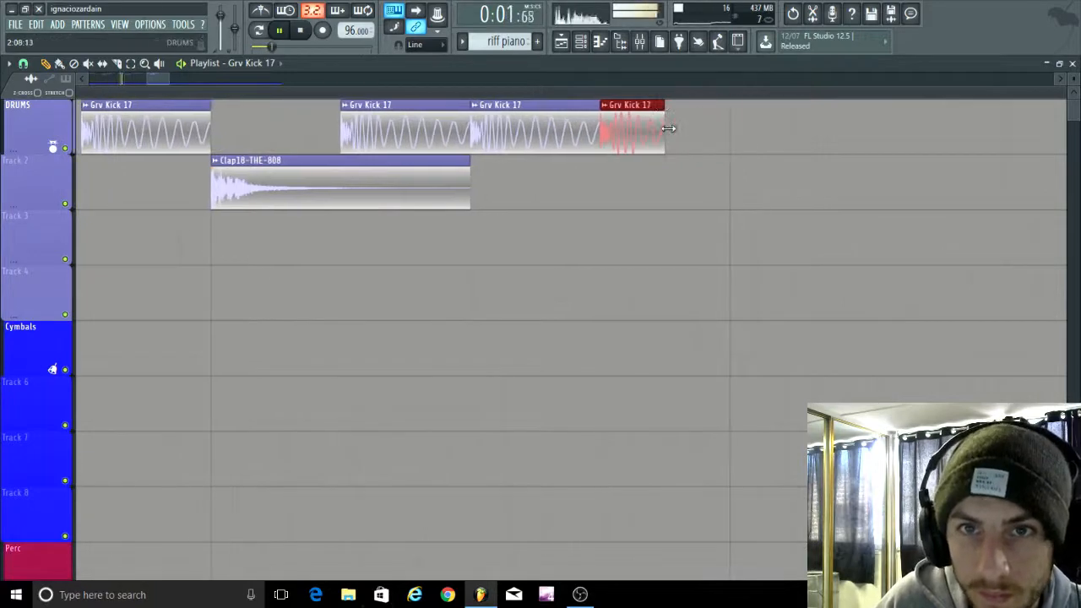
{"action": "key", "text": "ctrl+b"}
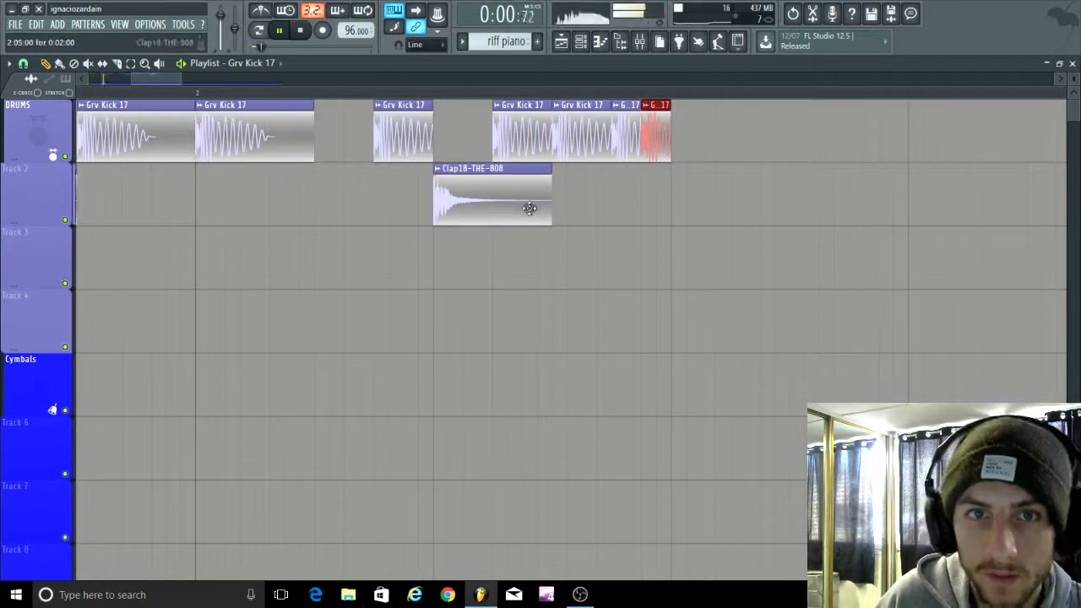
Step: Duplicate the bar 2 clap and place the copy at step 9 of bar 2
{"action": "left_click", "coordinate": [529, 208]}
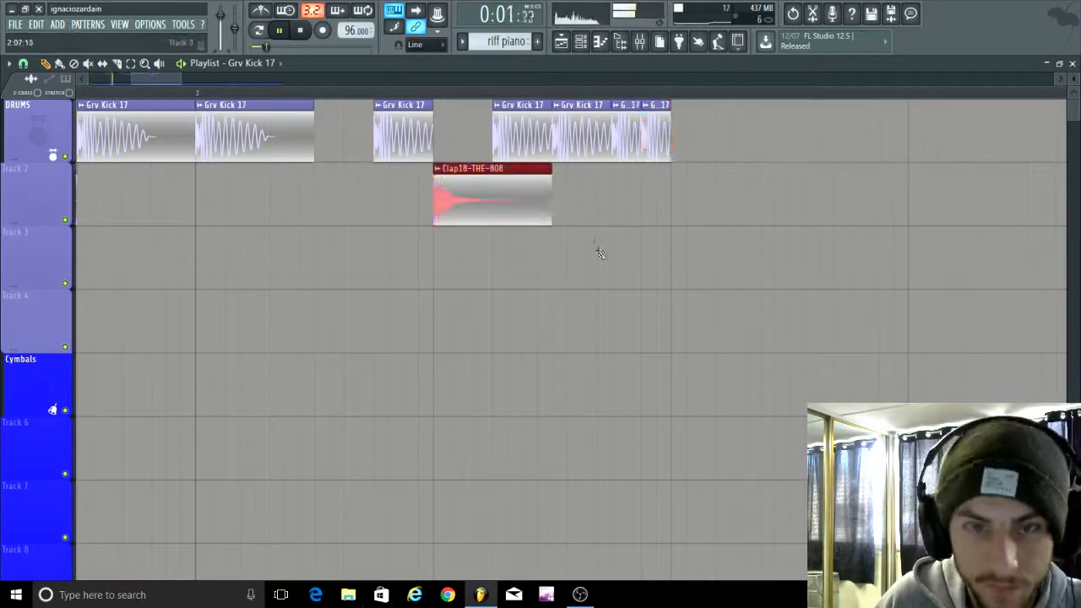
{"action": "key", "text": "ctrl+b"}
{"action": "left_click_drag", "start_coordinate": [594, 194], "coordinate": [709, 203]}
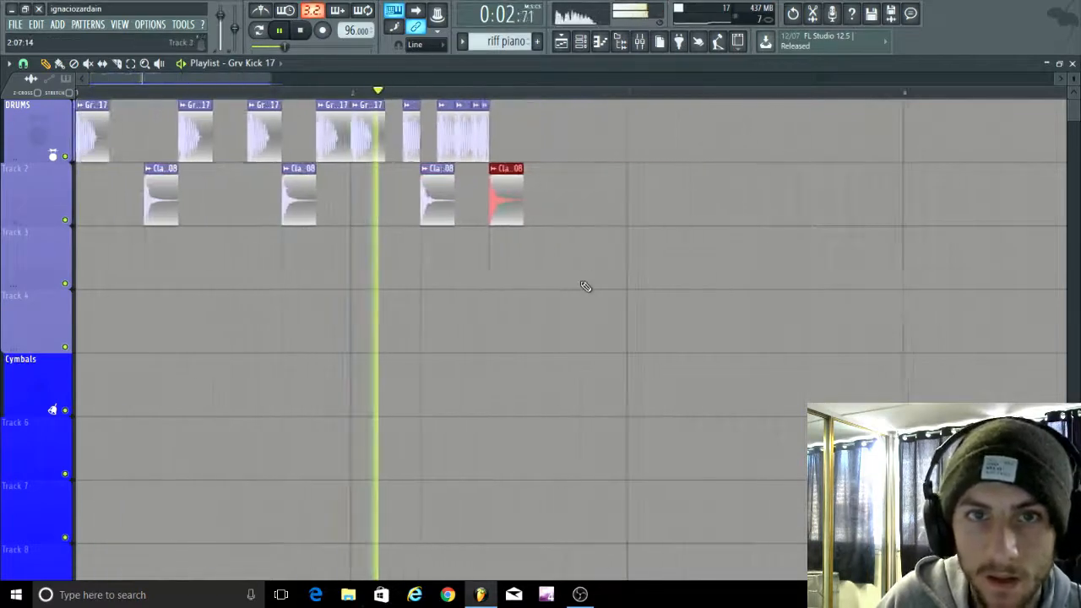
{"action": "scroll", "coordinate": [500, 298], "scroll_direction": "down", "scroll_amount": 2}
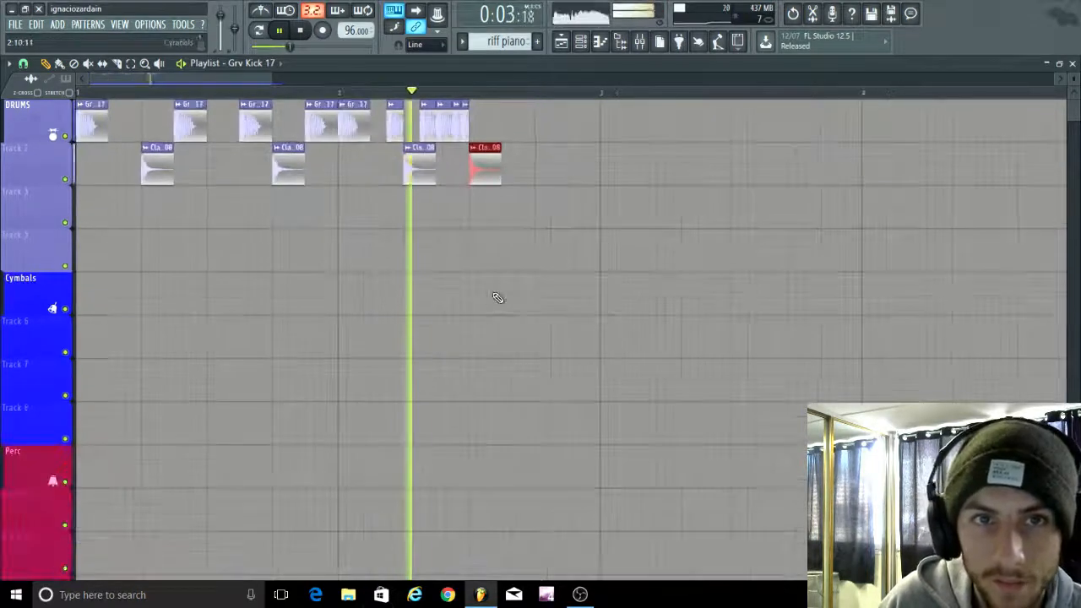
Step: Play the drums from the start and move the last clap to step 13 of bar 2
{"action": "key", "text": "space"}
{"action": "scroll", "coordinate": [469, 179], "scroll_direction": "up", "scroll_amount": 2}
{"action": "scroll", "coordinate": [469, 179], "scroll_direction": "up", "scroll_amount": 2}
{"action": "key", "text": "space"}
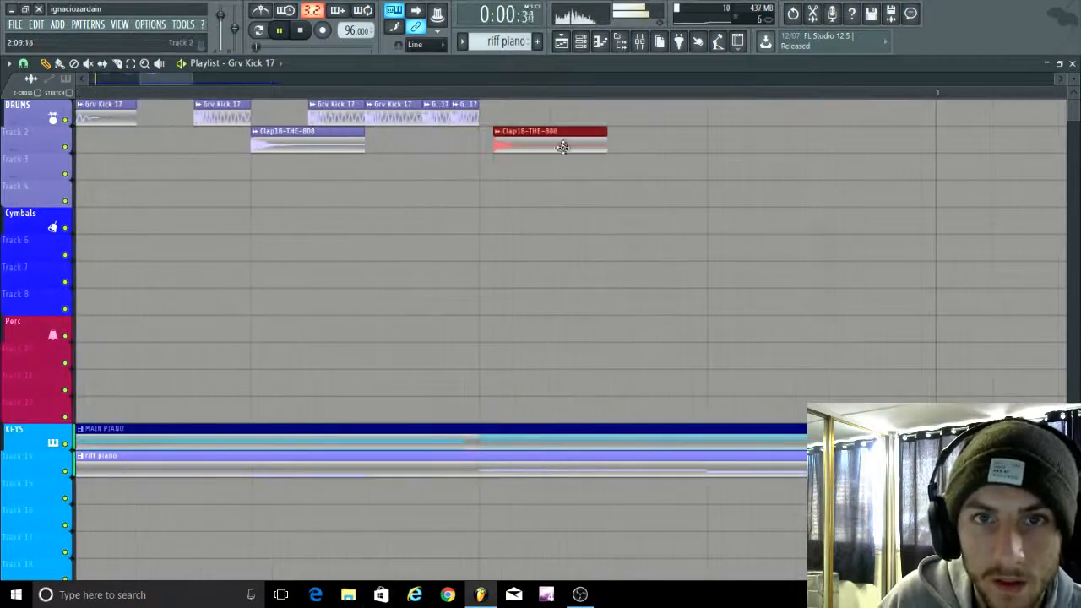
{"action": "left_click_drag", "start_coordinate": [563, 144], "coordinate": [744, 155]}
Step: Try duplicating the last half-step kick in bar 2, then delete the copy
{"action": "left_click", "coordinate": [469, 118], "text": "ctrl"}
{"action": "scroll", "coordinate": [551, 145], "scroll_direction": "up", "scroll_amount": 1}
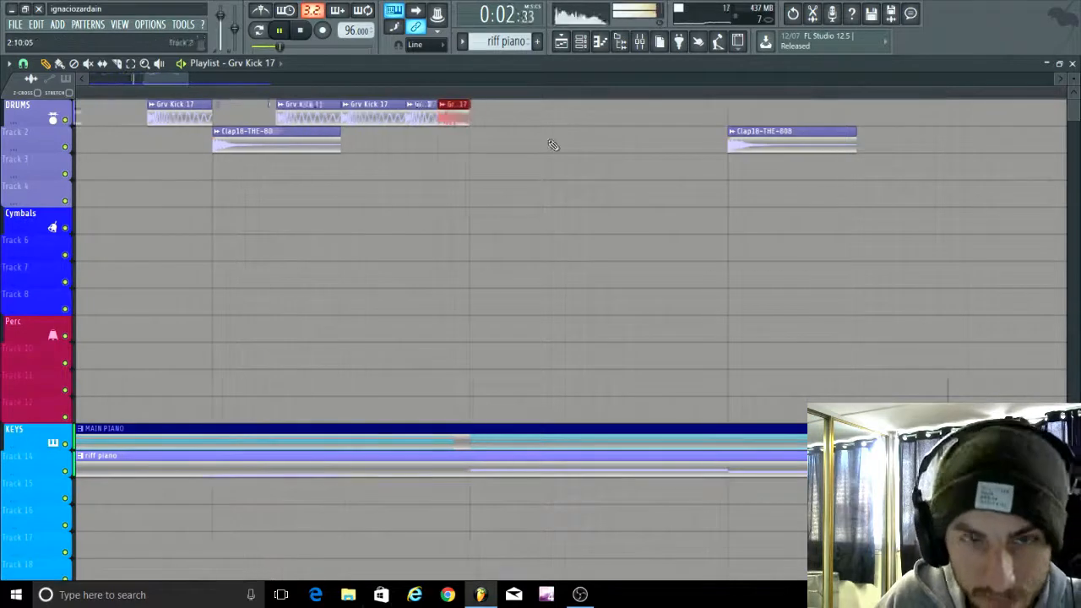
{"action": "key", "text": "ctrl+b"}
{"action": "right_click", "coordinate": [481, 112]}
Step: Add a one-step kick just before step 13 of bar 2 and move the last clap to step 9
{"action": "left_click", "coordinate": [314, 108]}
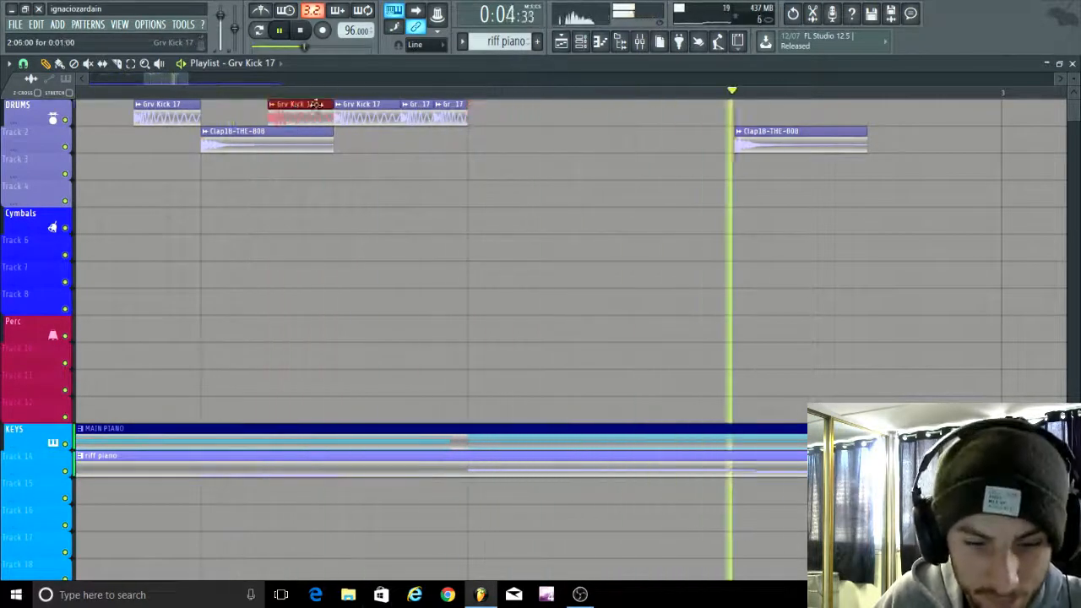
{"action": "key", "text": "space"}
{"action": "left_click", "coordinate": [409, 111]}
{"action": "left_click_drag", "start_coordinate": [767, 141], "coordinate": [497, 149]}
{"action": "scroll", "coordinate": [654, 189], "scroll_direction": "up", "scroll_amount": 2}
{"action": "scroll", "coordinate": [608, 228], "scroll_direction": "up", "scroll_amount": 1}
{"action": "scroll", "coordinate": [537, 288], "scroll_direction": "down", "scroll_amount": 3}
{"action": "scroll", "coordinate": [435, 390], "scroll_direction": "up", "scroll_amount": 3}
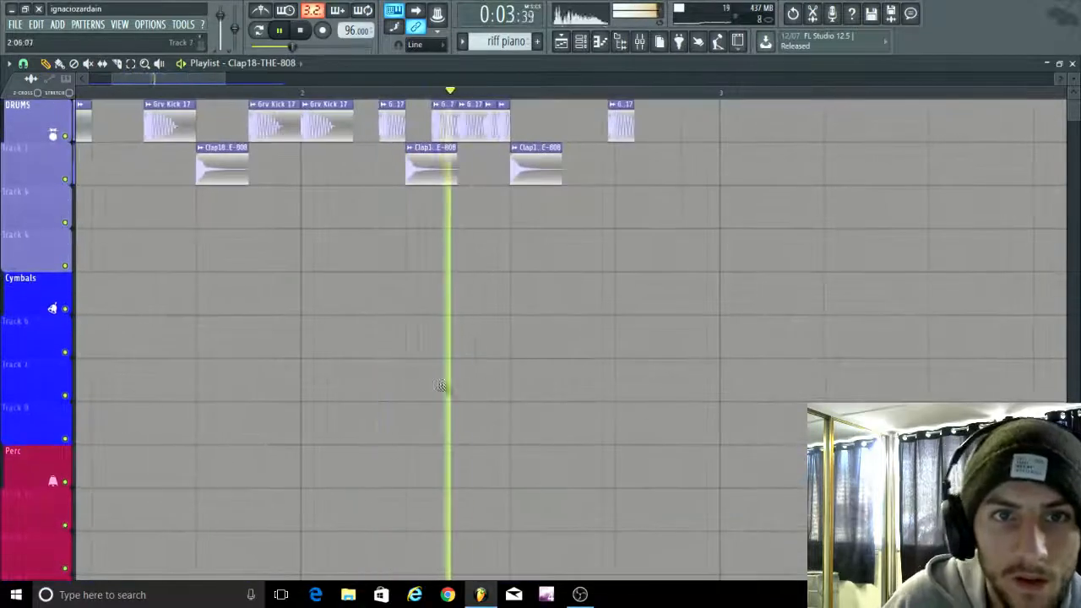
Step: Delete the last clap and the first half-step kick in bar 2, and set the playback start just before the kick at step 4
{"action": "key", "text": "space"}
{"action": "scroll", "coordinate": [642, 120], "scroll_direction": "up", "scroll_amount": 2}
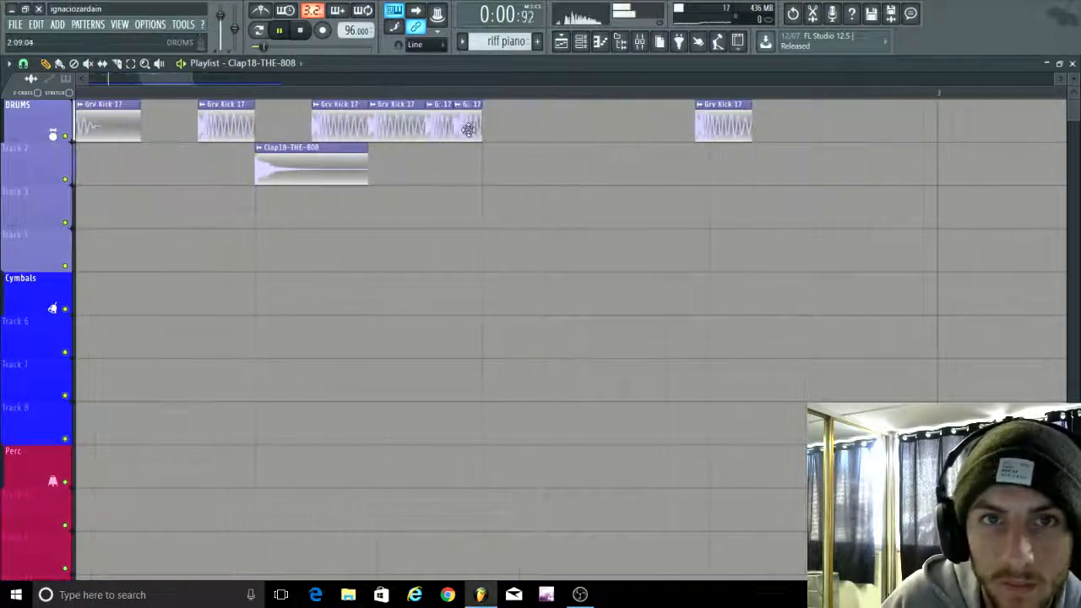
{"action": "left_click", "coordinate": [240, 94]}
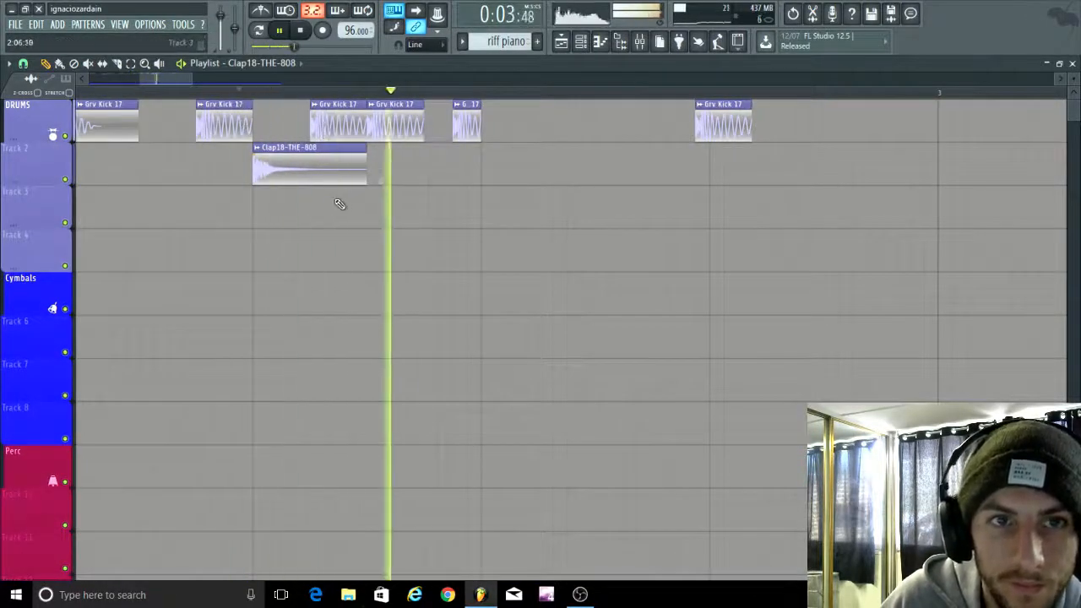
{"action": "left_click_drag", "start_coordinate": [241, 93], "coordinate": [168, 93]}
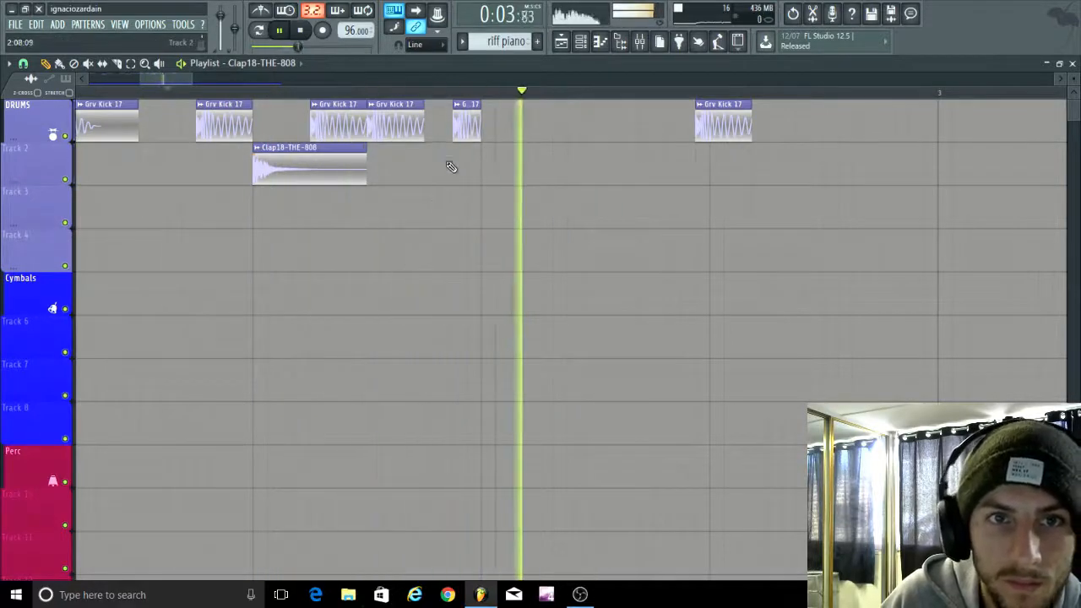
Step: Move the remaining half-step kick to step 8 of bar 2, directly after the one-step kicks, and play it back
{"action": "key", "text": "space"}
{"action": "left_click_drag", "start_coordinate": [455, 119], "coordinate": [427, 120]}
{"action": "key", "text": "space"}
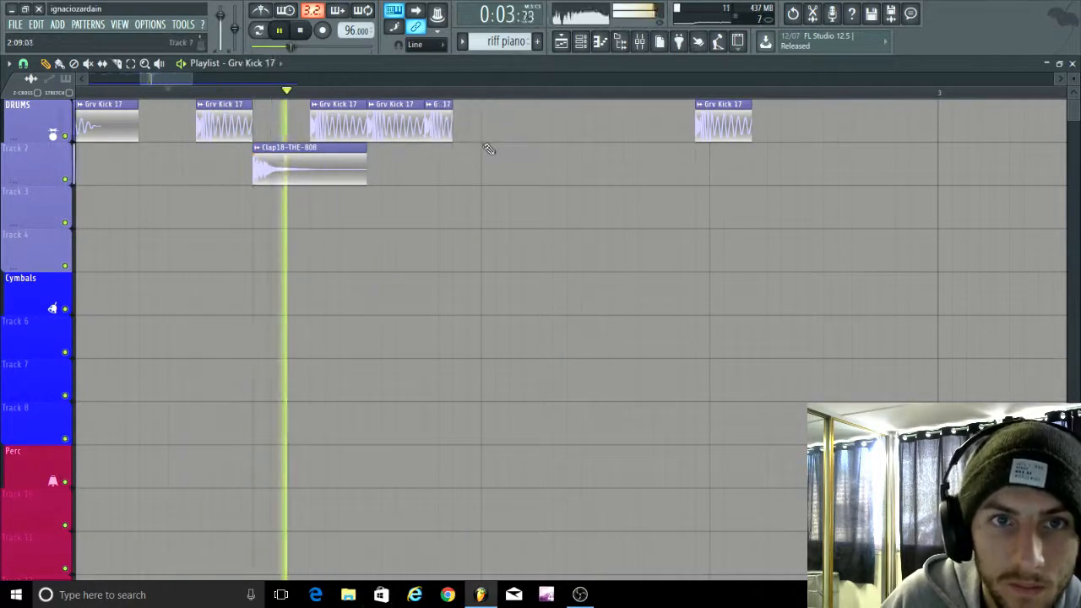
{"action": "key", "text": "space"}
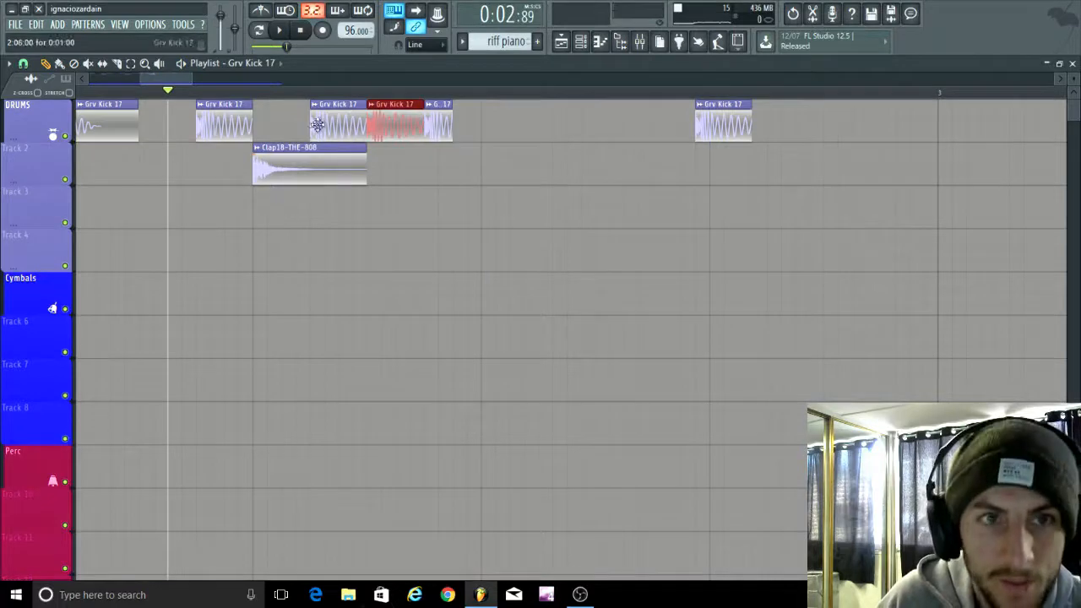
Step: Add a full-length two-step kick at step 9 of bar 2
{"action": "scroll", "coordinate": [506, 190], "scroll_direction": "down", "scroll_amount": 3}
{"action": "left_click", "coordinate": [305, 127]}
{"action": "left_click", "coordinate": [355, 133]}
{"action": "scroll", "coordinate": [355, 136], "scroll_direction": "up", "scroll_amount": 3}
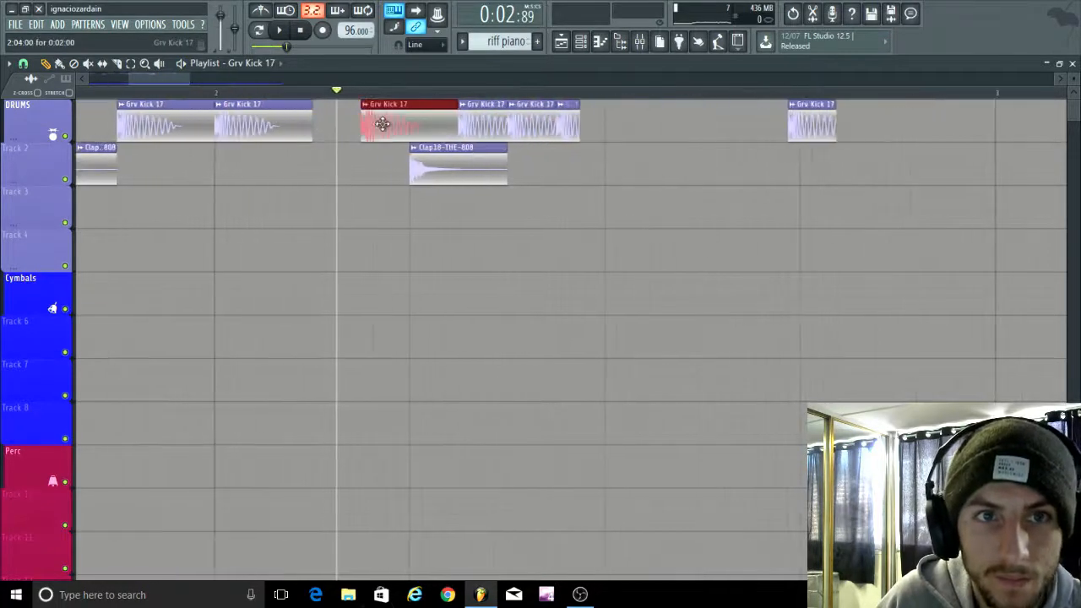
{"action": "left_click_drag", "start_coordinate": [383, 124], "coordinate": [621, 137]}
Step: Delete the stray one-step kick just before step 13 of bar 2 and replay the pattern
{"action": "key", "text": "space"}
{"action": "scroll", "coordinate": [958, 180], "scroll_direction": "up", "scroll_amount": 2}
{"action": "key", "text": "space"}
{"action": "right_click", "coordinate": [758, 135]}
{"action": "key", "text": "space"}
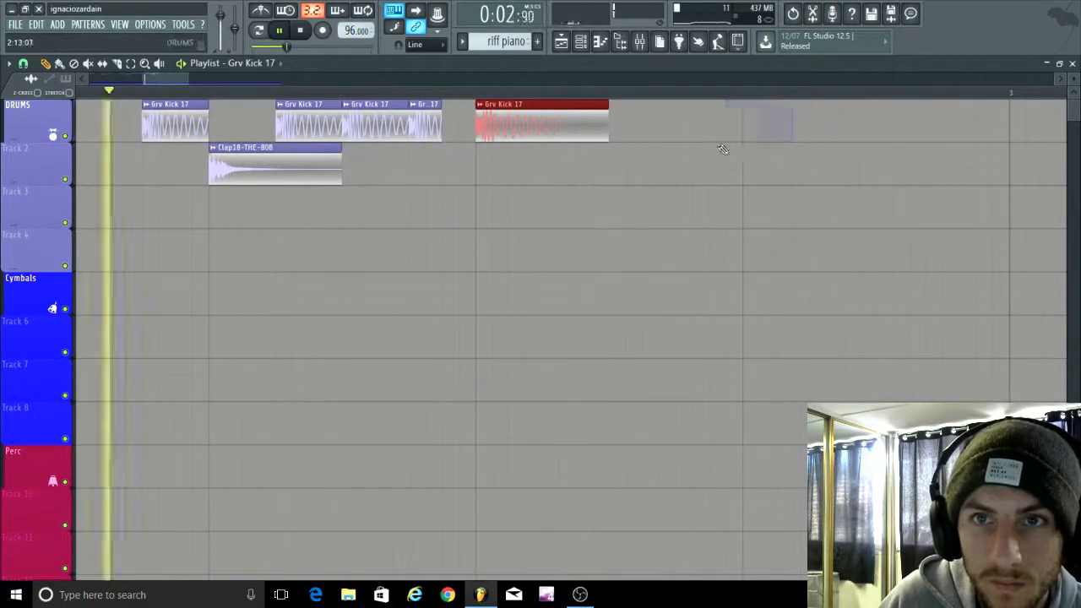
Step: Duplicate the full-length kick to step 11 of bar 2 and copy the clap to step 13
{"action": "key", "text": "ctrl+b"}
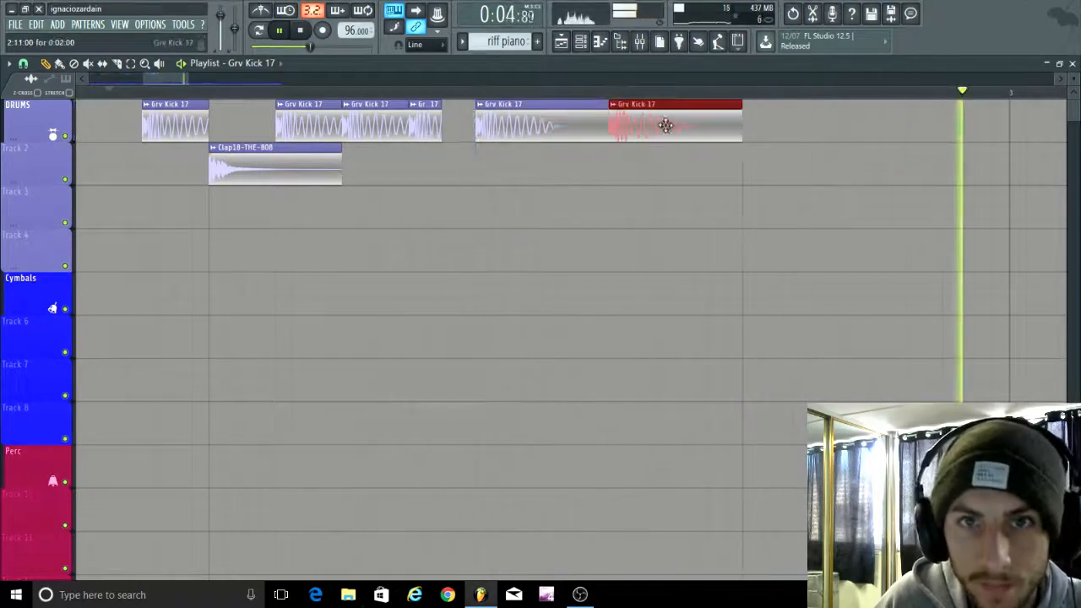
{"action": "left_click_drag", "start_coordinate": [309, 176], "coordinate": [842, 152]}
{"action": "scroll", "coordinate": [642, 314], "scroll_direction": "down", "scroll_amount": 3}
{"action": "scroll", "coordinate": [638, 319], "scroll_direction": "down", "scroll_amount": 3}
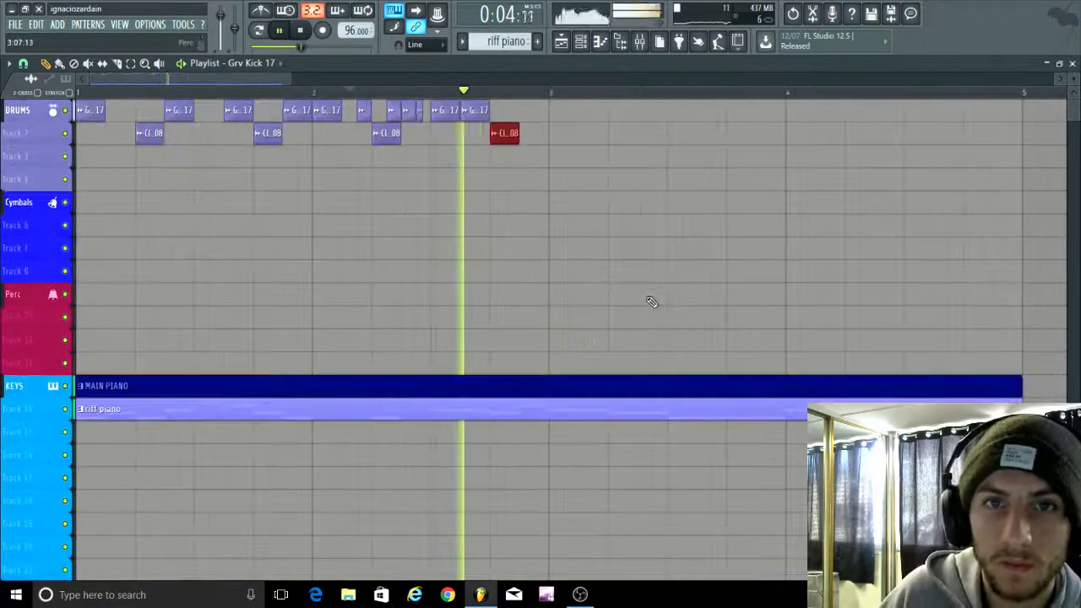
{"action": "scroll", "coordinate": [442, 224], "scroll_direction": "up", "scroll_amount": 3}
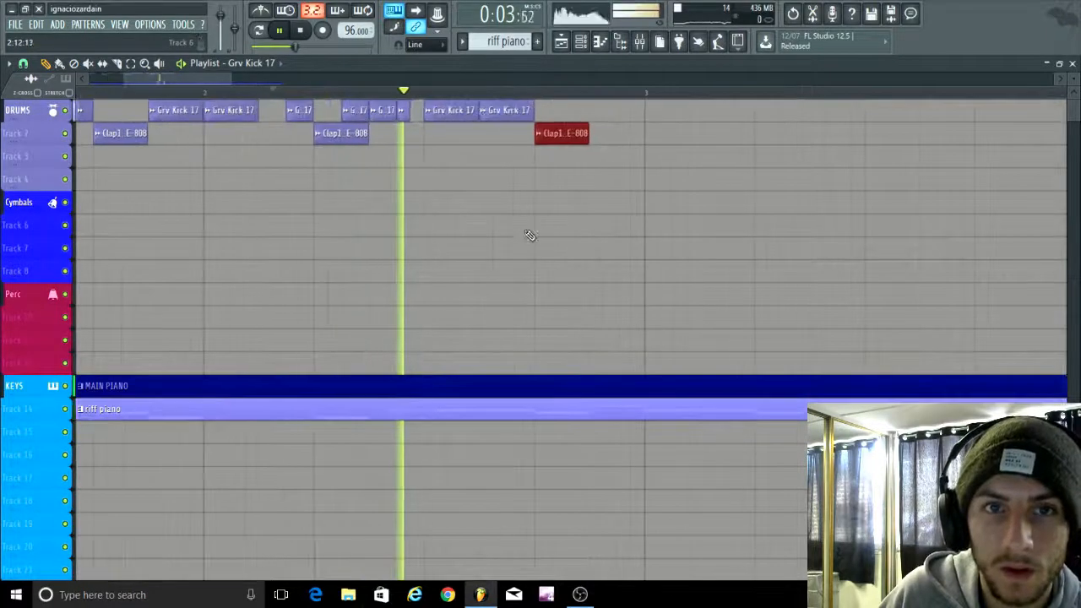
Step: Duplicate the full-length kick to step 15 of bar 2 and play the pattern back
{"action": "key", "text": "space"}
{"action": "scroll", "coordinate": [544, 119], "scroll_direction": "up", "scroll_amount": 1}
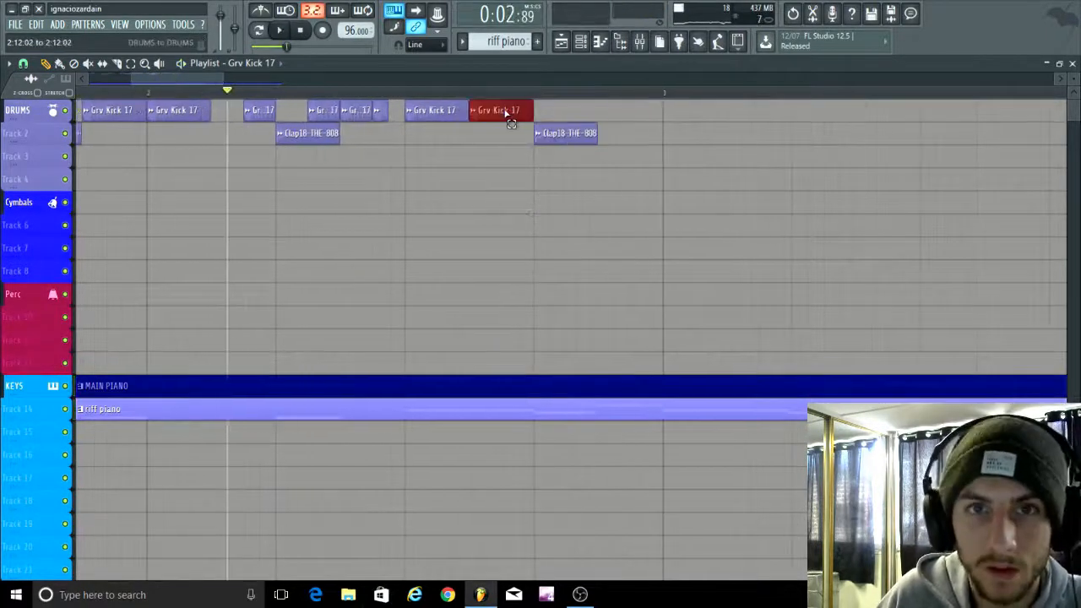
{"action": "key", "text": "space"}
{"action": "left_click_drag", "start_coordinate": [509, 119], "coordinate": [633, 117]}
{"action": "scroll", "coordinate": [658, 182], "scroll_direction": "up", "scroll_amount": 3}
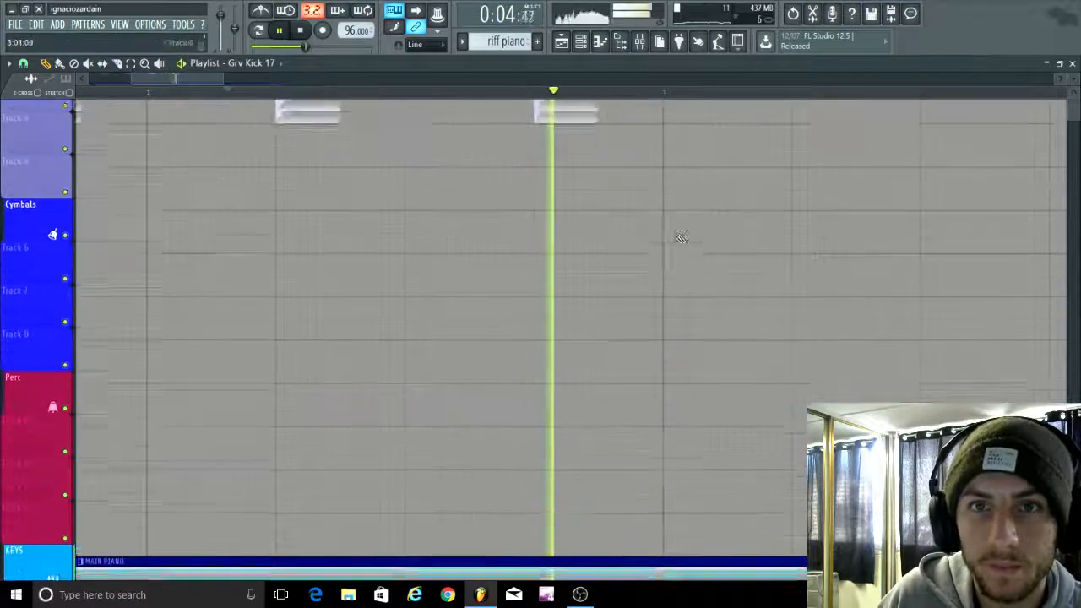
{"action": "scroll", "coordinate": [574, 274], "scroll_direction": "down", "scroll_amount": 3}
{"action": "scroll", "coordinate": [473, 291], "scroll_direction": "up", "scroll_amount": 2}
Step: Select all kick and clap clips in bars 1 and 2 and duplicate them into bars 3 and 4
{"action": "left_click", "coordinate": [131, 64]}
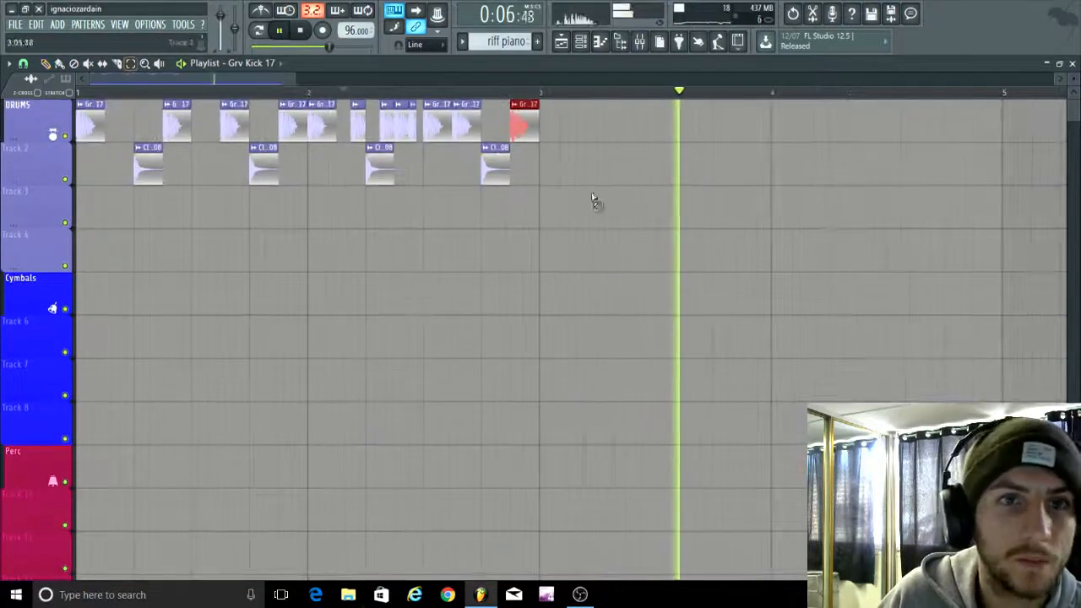
{"action": "key", "text": "space"}
{"action": "left_click_drag", "start_coordinate": [596, 205], "coordinate": [7, 12]}
{"action": "scroll", "coordinate": [350, 206], "scroll_direction": "down", "scroll_amount": 2}
{"action": "key", "text": "ctrl+b"}
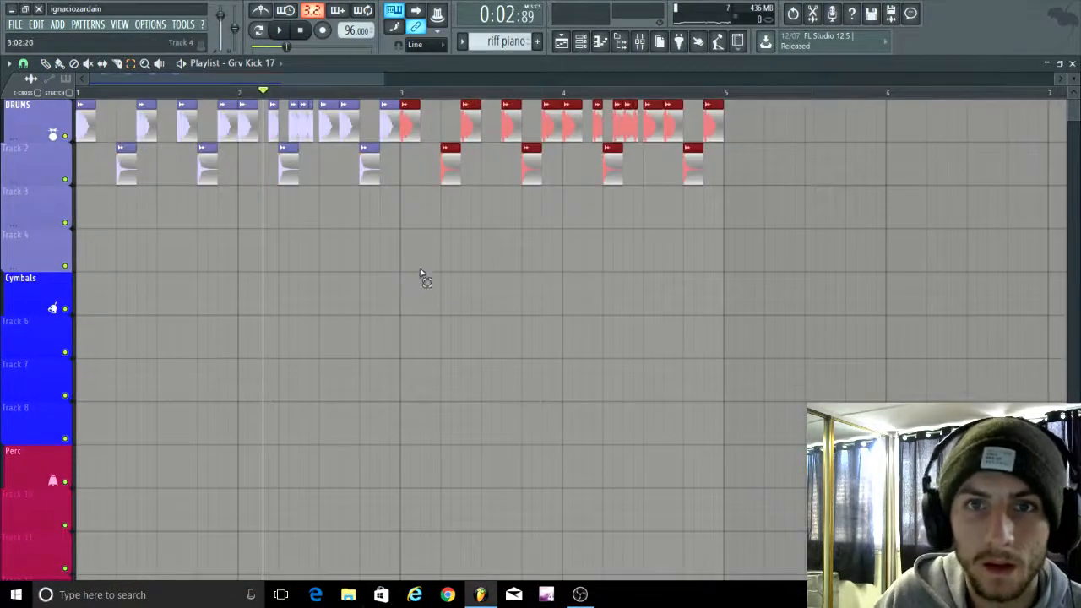
Step: Play back the four-bar drum pattern and compare its length with the MAIN PIANO and riff piano clips
{"action": "key", "text": "space"}
{"action": "scroll", "coordinate": [401, 279], "scroll_direction": "up", "scroll_amount": 1}
{"action": "scroll", "coordinate": [338, 254], "scroll_direction": "down", "scroll_amount": 5}
{"action": "scroll", "coordinate": [355, 226], "scroll_direction": "up", "scroll_amount": 4}
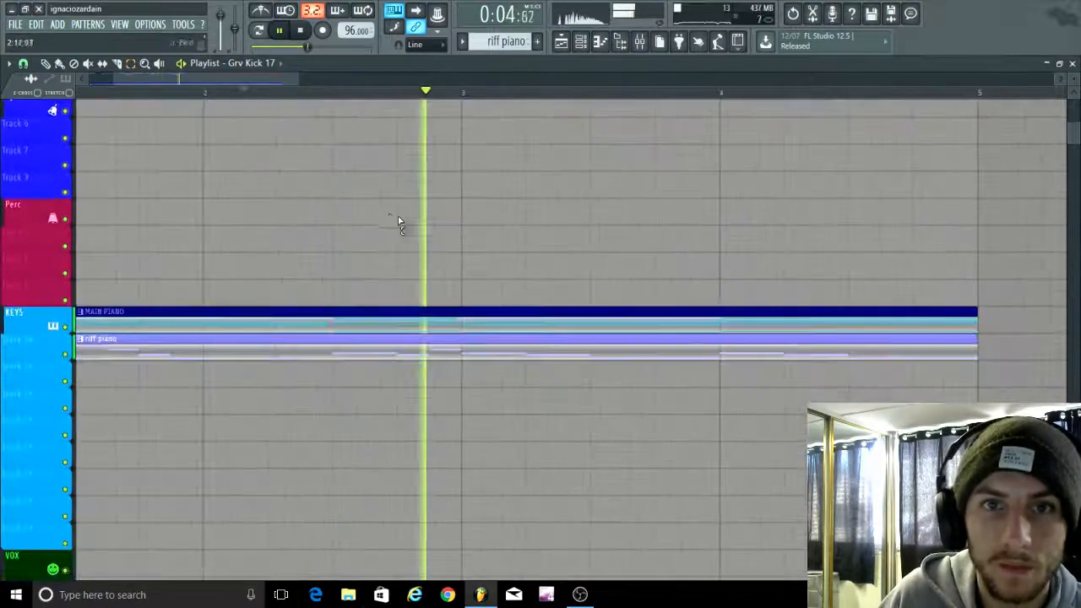
{"action": "scroll", "coordinate": [472, 279], "scroll_direction": "up", "scroll_amount": 2}
{"action": "left_click", "coordinate": [513, 312]}
{"action": "scroll", "coordinate": [499, 278], "scroll_direction": "up", "scroll_amount": 1}
{"action": "scroll", "coordinate": [490, 259], "scroll_direction": "down", "scroll_amount": 3}
{"action": "key", "text": "space"}
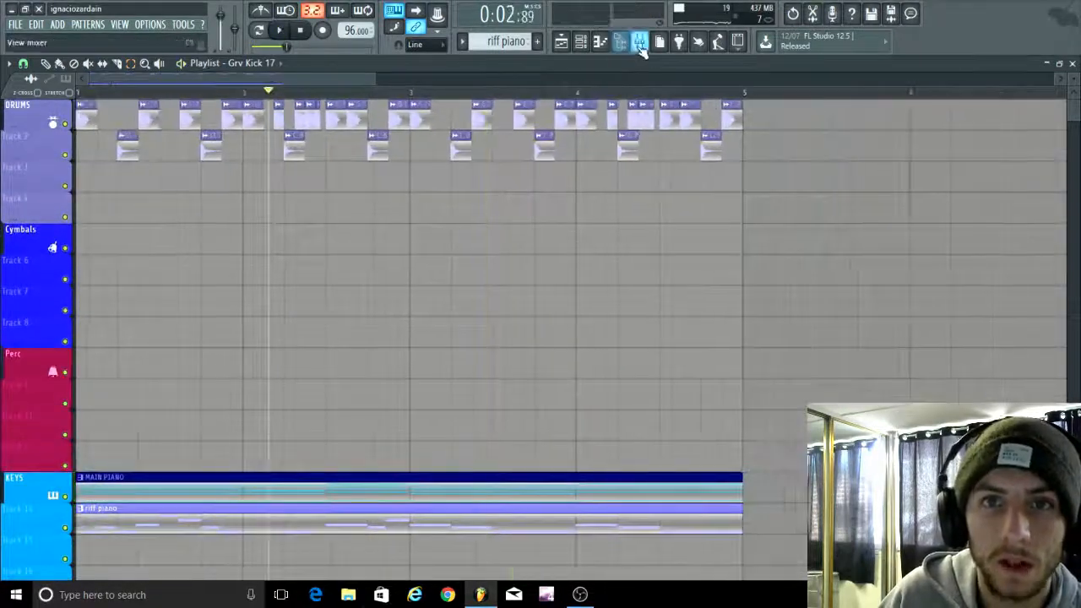
Step: In the SideChain Bus's Fruity Limiter, lower the compressor threshold and raise the ratio, checking the effect during playback
{"action": "left_click", "coordinate": [641, 47]}
{"action": "scroll", "coordinate": [171, 574], "scroll_direction": "left", "scroll_amount": 6}
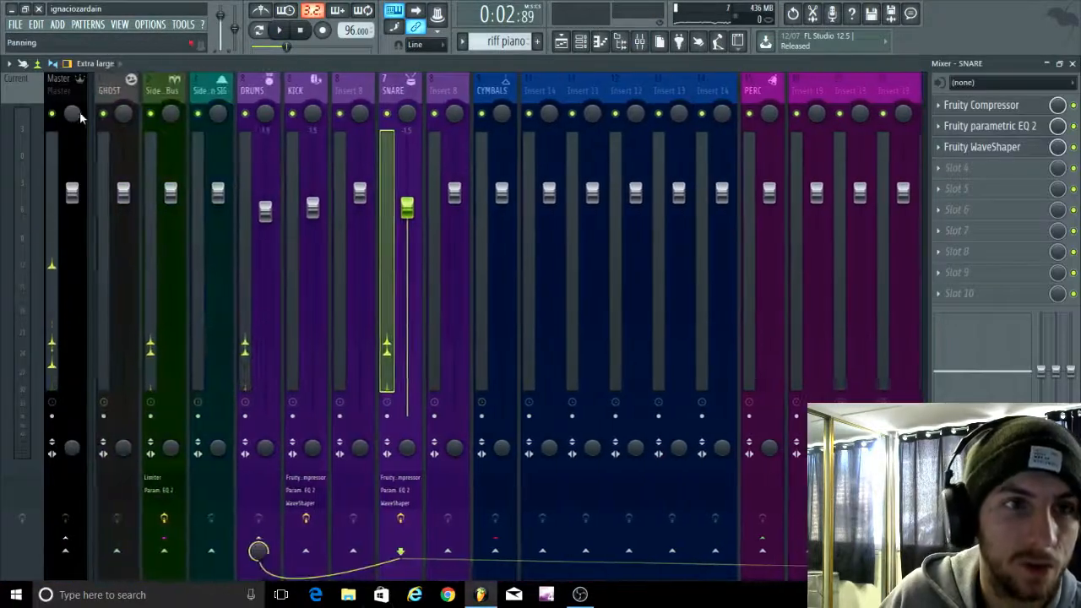
{"action": "left_click", "coordinate": [167, 100]}
{"action": "left_click", "coordinate": [1017, 279]}
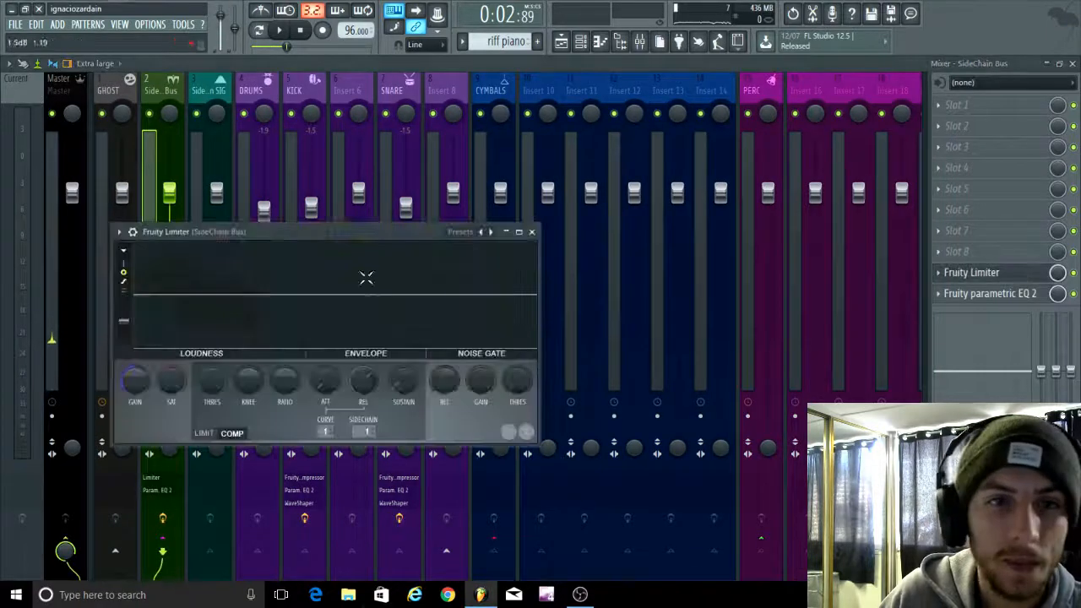
{"action": "left_click_drag", "start_coordinate": [351, 230], "coordinate": [385, 210]}
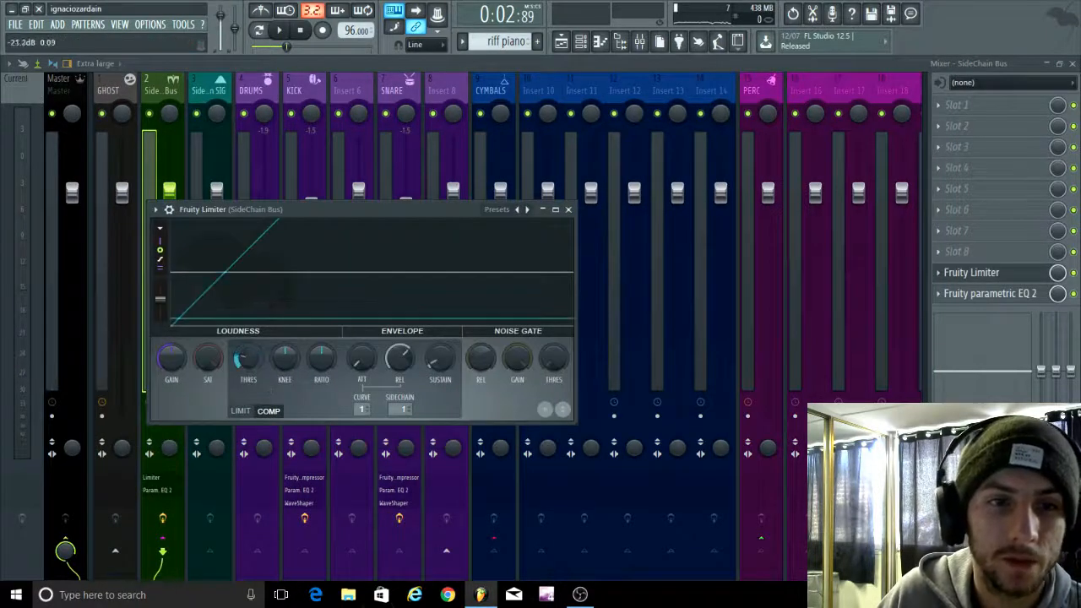
{"action": "key", "text": "space"}
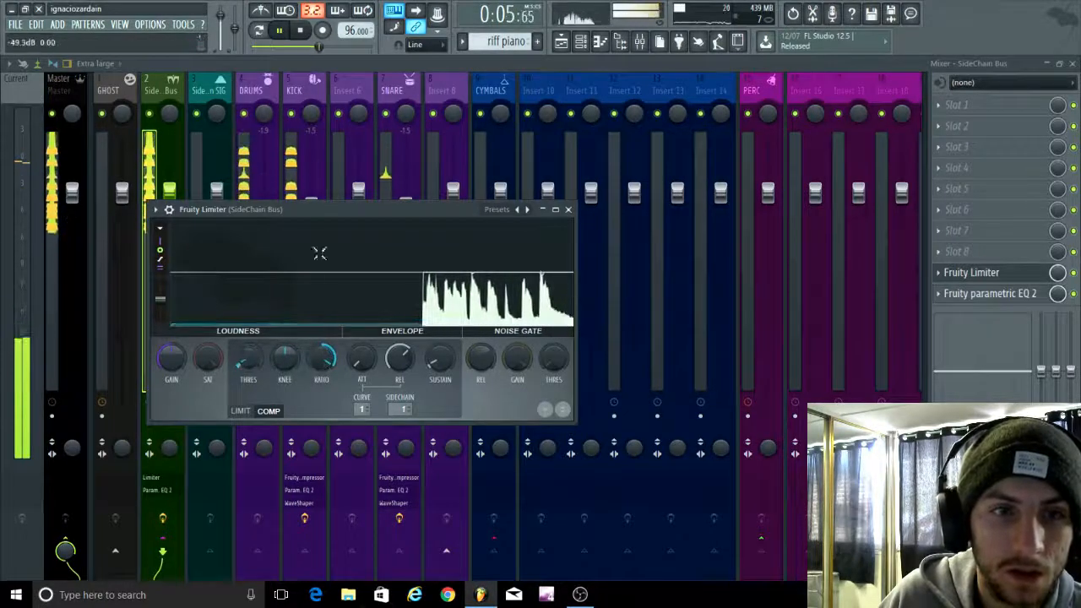
Step: Try sending the DRUMS mixer track to SideChain SIG and check the routing of SideChain Bus and SideChain SIG
{"action": "left_click_drag", "start_coordinate": [328, 212], "coordinate": [647, 206]}
{"action": "left_click", "coordinate": [259, 84]}
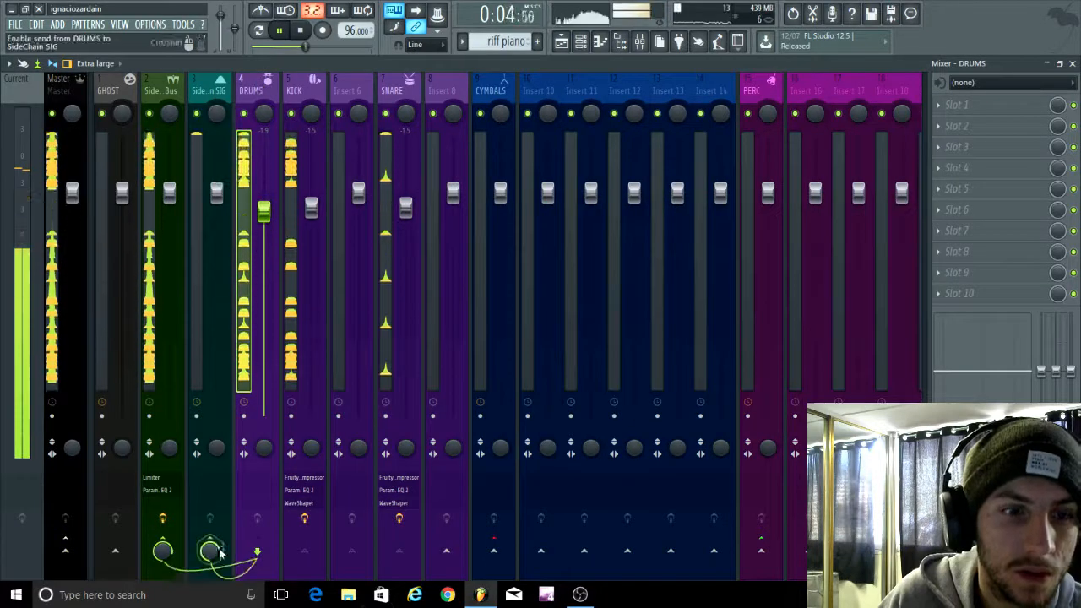
{"action": "left_click", "coordinate": [169, 116]}
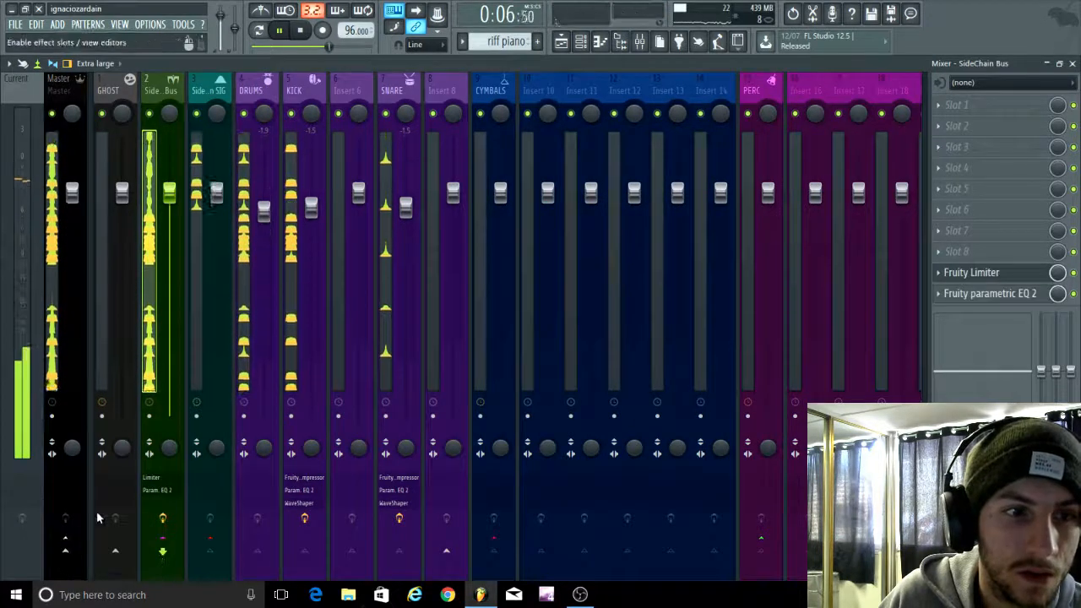
{"action": "left_click", "coordinate": [219, 97]}
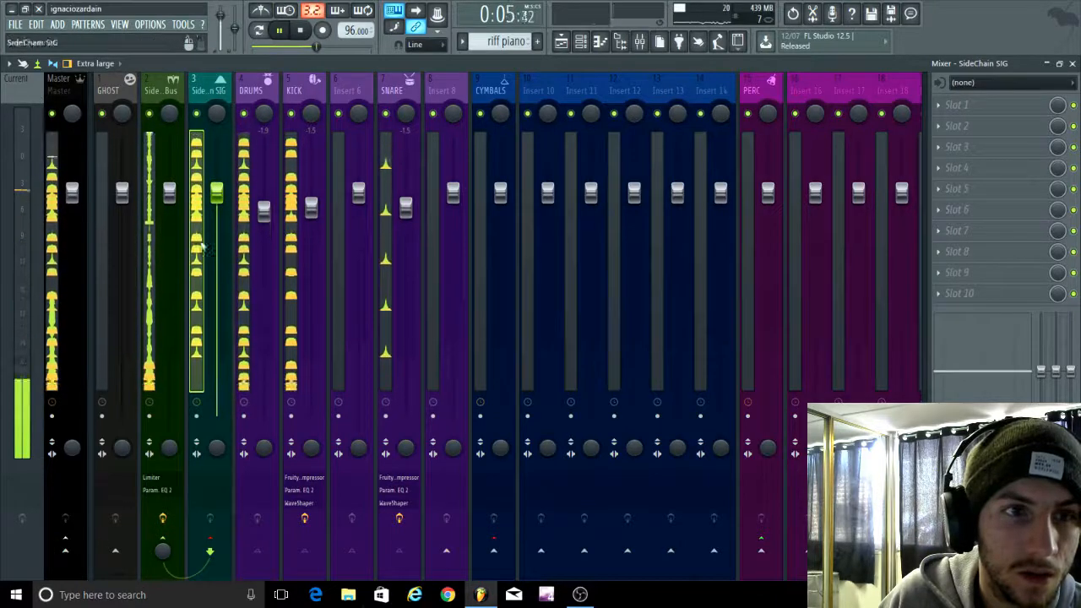
Step: Route the DRUMS track to the Master and remove its send to SideChain SIG, leaving the mixer and stopping playback
{"action": "left_click", "coordinate": [257, 105]}
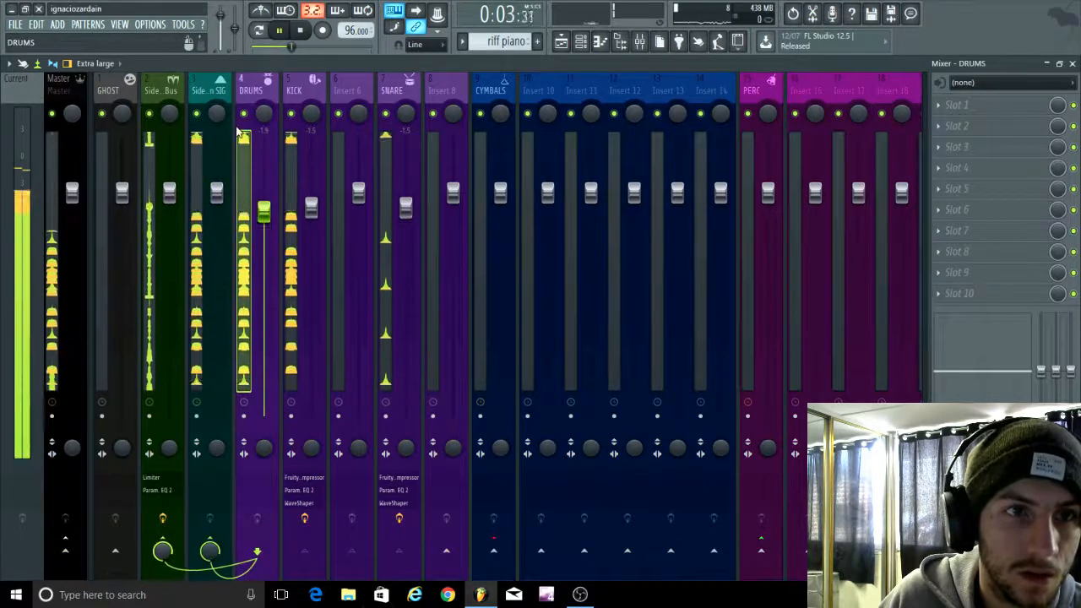
{"action": "left_click", "coordinate": [65, 550]}
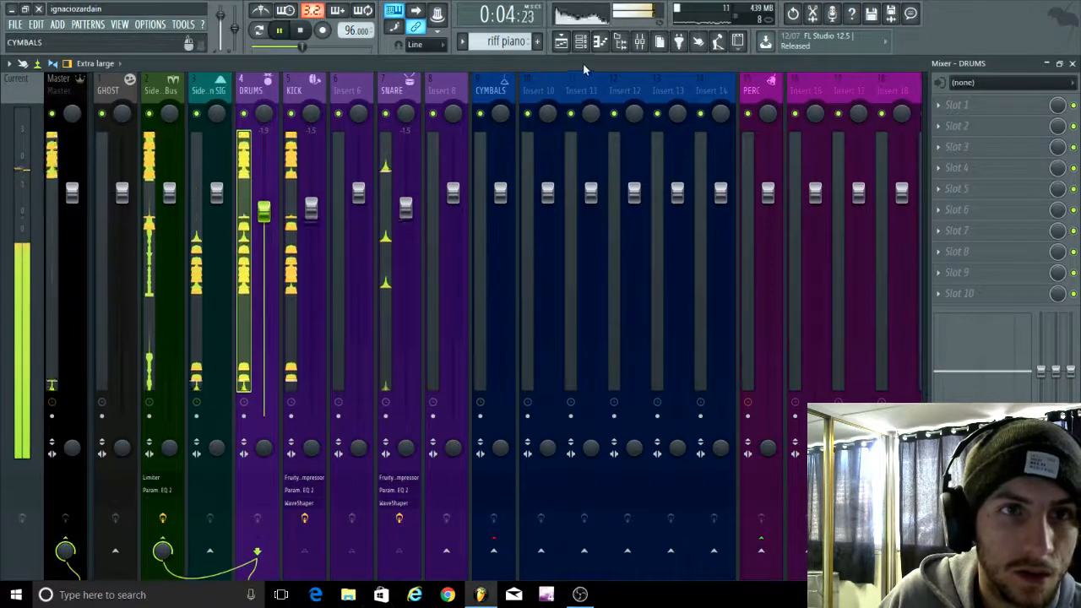
{"action": "left_click", "coordinate": [1073, 64]}
{"action": "scroll", "coordinate": [253, 287], "scroll_direction": "up", "scroll_amount": 3}
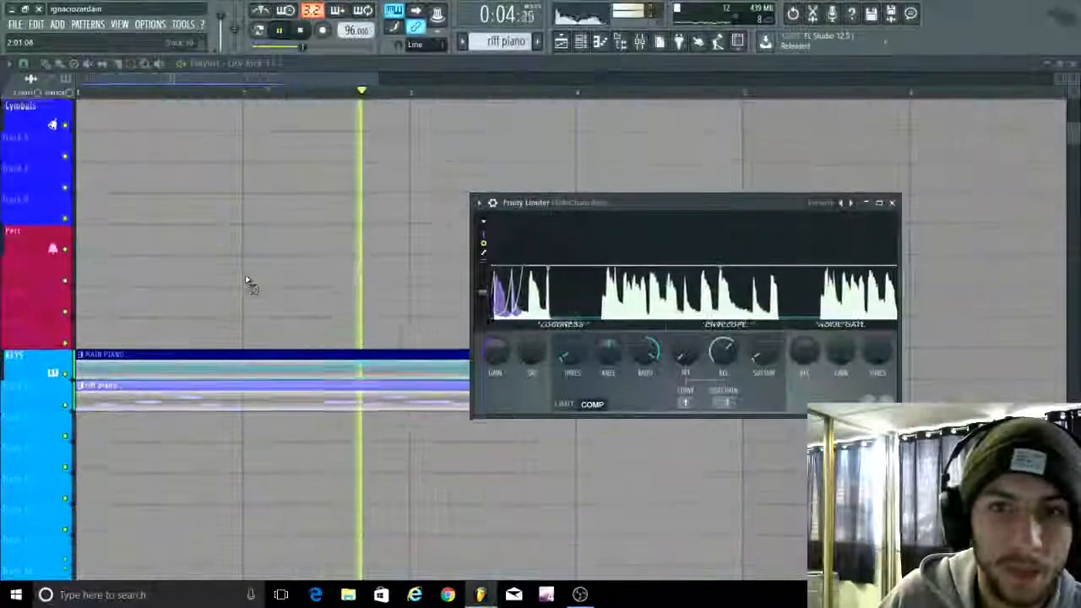
{"action": "key", "text": "space"}
Step: Review the DRUMS and SideChain Bus routing in the mixer and examine the bus's Fruity Limiter during playback
{"action": "left_click", "coordinate": [658, 42]}
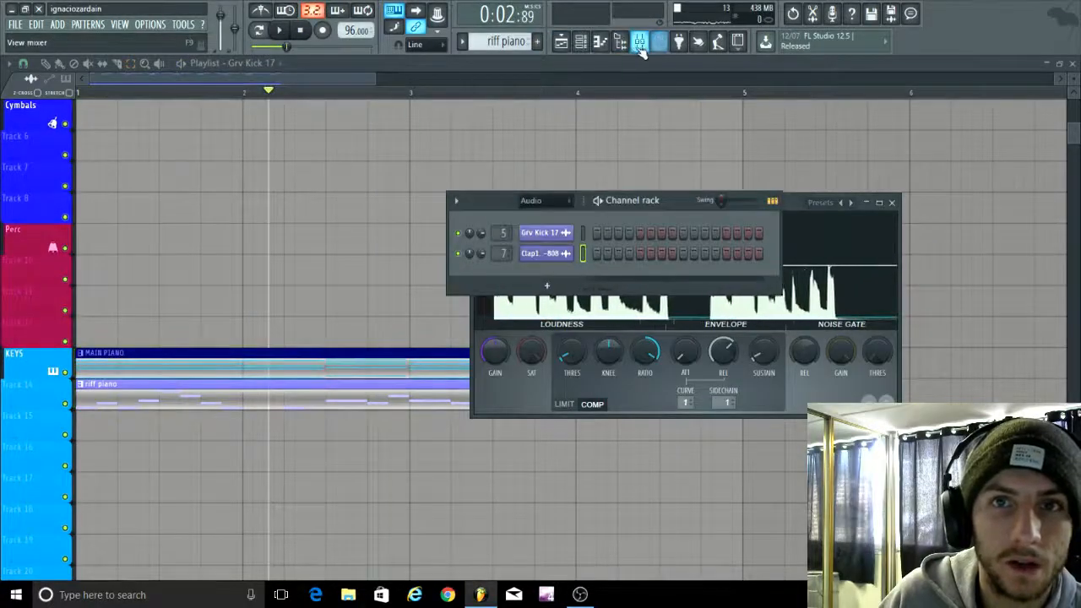
{"action": "left_click", "coordinate": [639, 42]}
{"action": "left_click", "coordinate": [261, 94]}
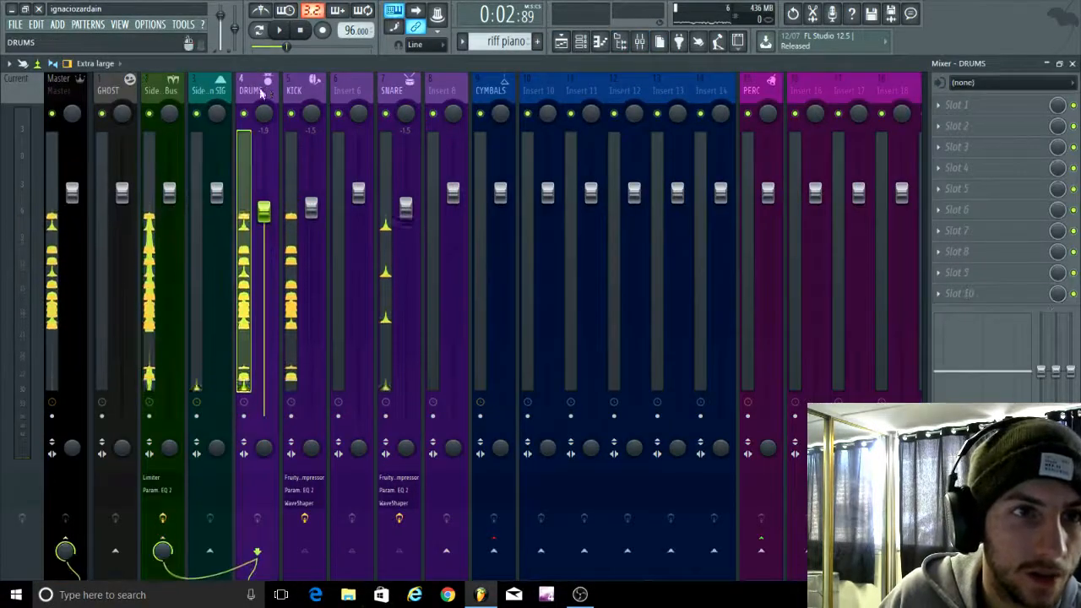
{"action": "left_click", "coordinate": [158, 97]}
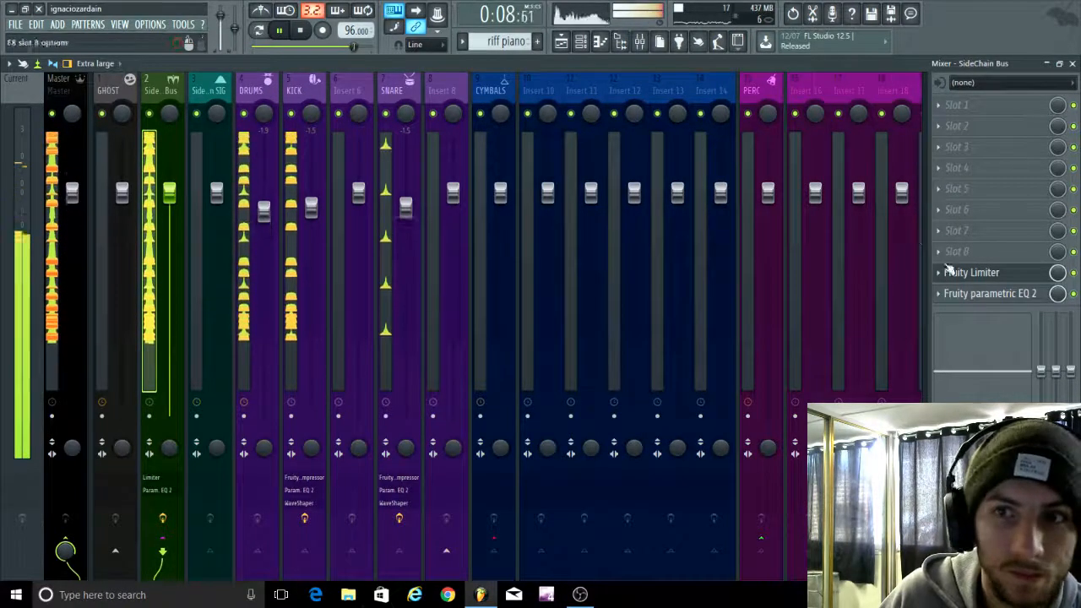
{"action": "left_click", "coordinate": [972, 272]}
{"action": "left_click_drag", "start_coordinate": [633, 214], "coordinate": [531, 214]}
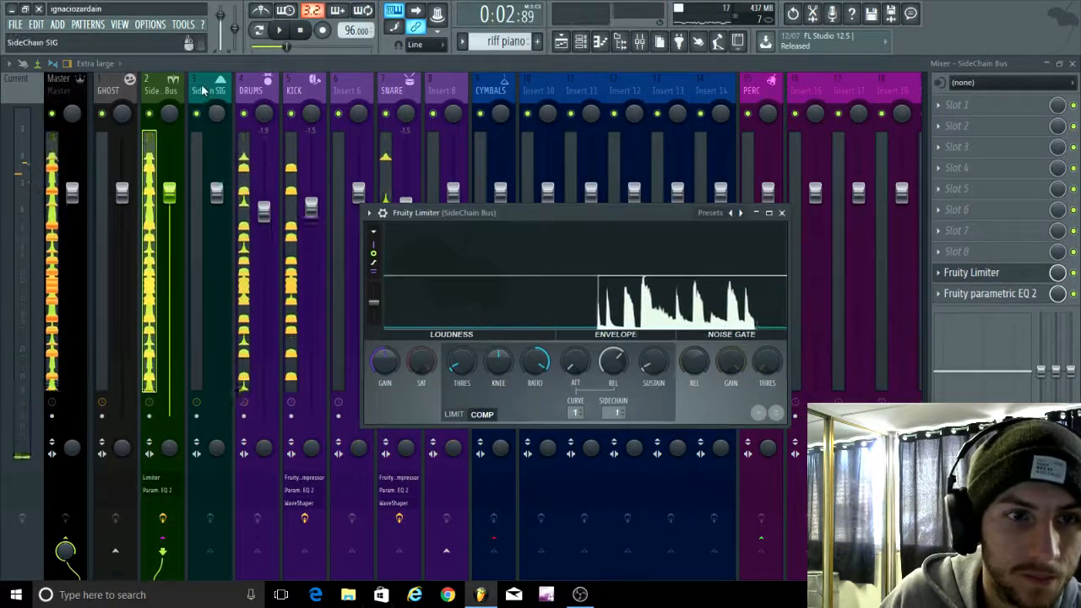
Step: Route the DRUMS mixer track to SideChain SIG instead of the SideChain Bus
{"action": "left_click", "coordinate": [203, 90]}
{"action": "left_click", "coordinate": [254, 93]}
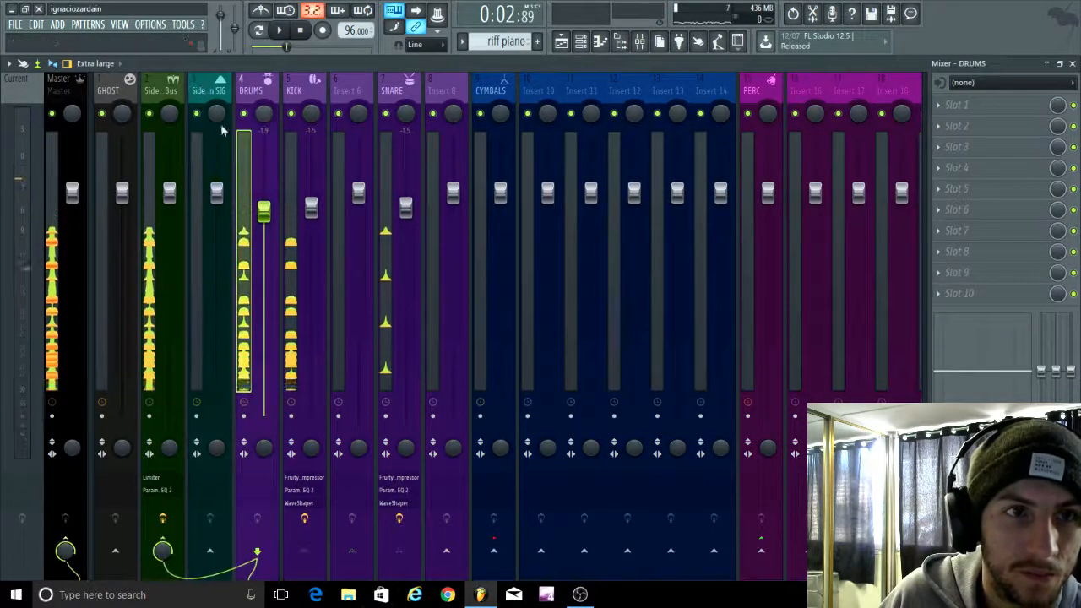
{"action": "left_click", "coordinate": [163, 549]}
{"action": "left_click", "coordinate": [210, 551]}
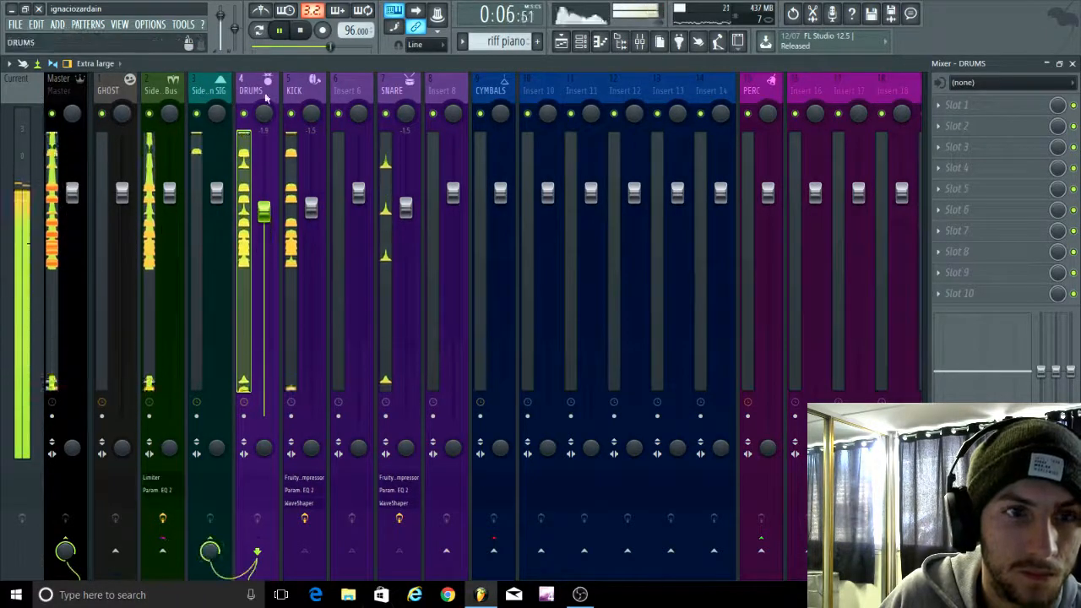
Step: Inspect the Fruity Limiter on the SideChain Bus during playback and close it
{"action": "key", "text": "F6"}
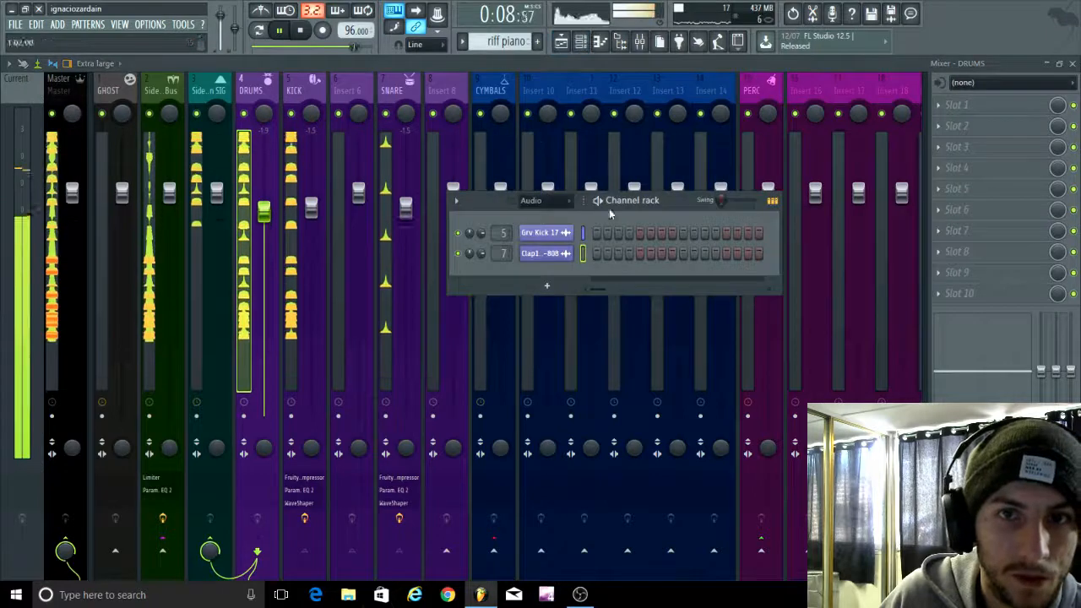
{"action": "left_click", "coordinate": [211, 100]}
{"action": "left_click", "coordinate": [166, 98]}
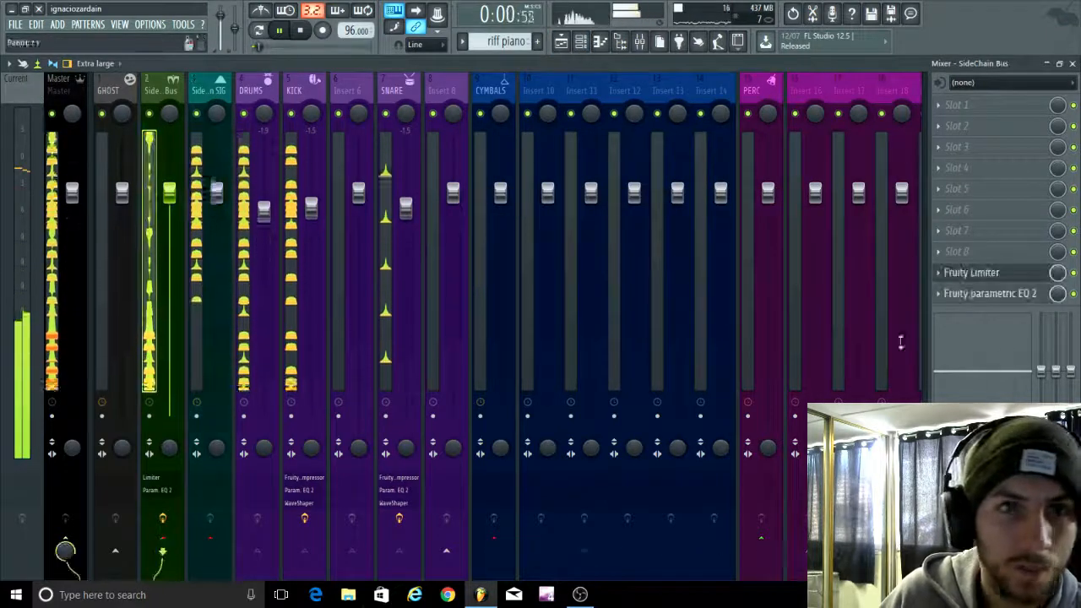
{"action": "left_click", "coordinate": [1022, 275]}
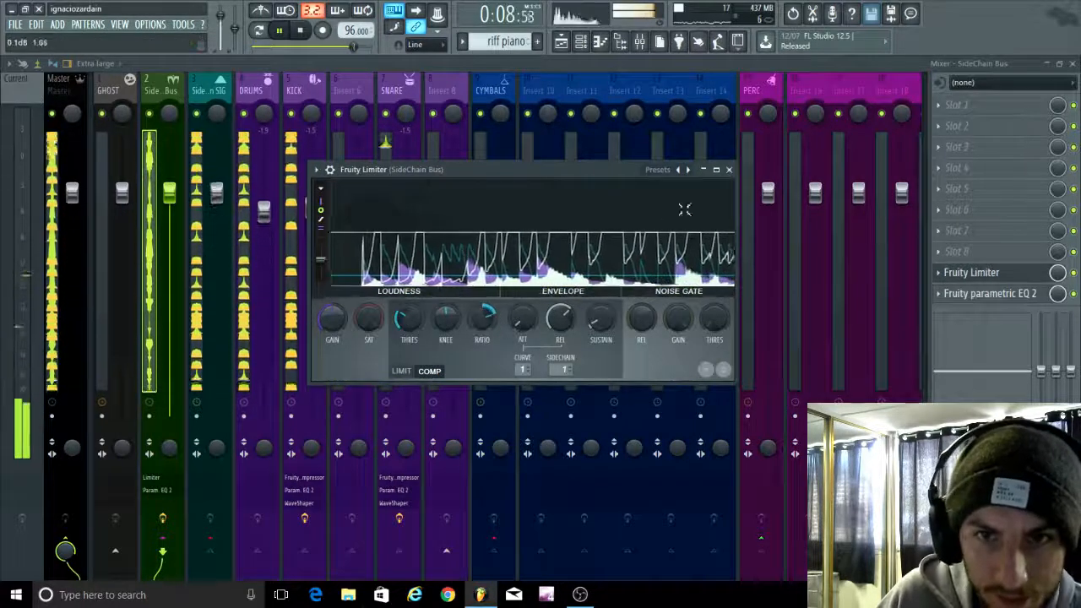
{"action": "left_click", "coordinate": [731, 170]}
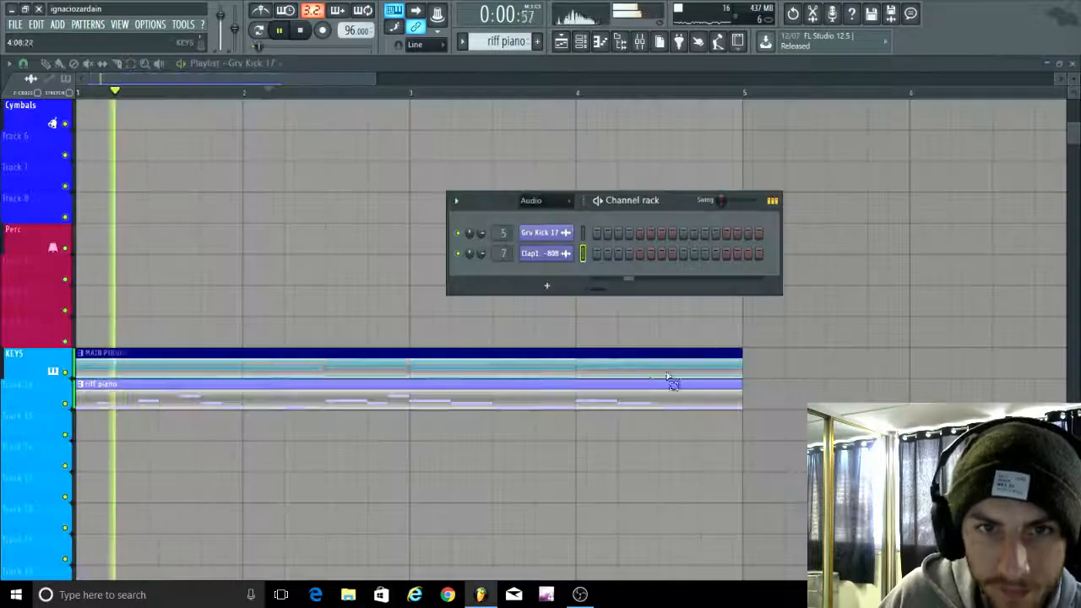
Step: Stop playback and open the Shakers folder under Cymbals in the HYPER SAMPLES pack of the sample browser
{"action": "scroll", "coordinate": [334, 263], "scroll_direction": "down", "scroll_amount": 2}
{"action": "left_click", "coordinate": [292, 234]}
{"action": "scroll", "coordinate": [54, 180], "scroll_direction": "up", "scroll_amount": 3}
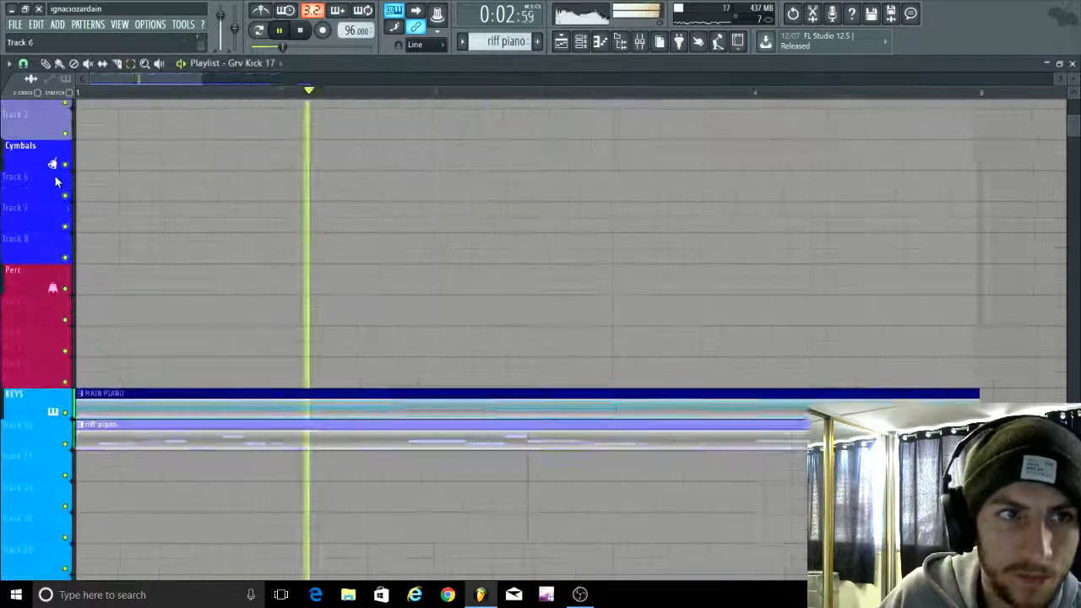
{"action": "scroll", "coordinate": [59, 183], "scroll_direction": "up", "scroll_amount": 2}
{"action": "key", "text": "alt+F8"}
{"action": "key", "text": "space"}
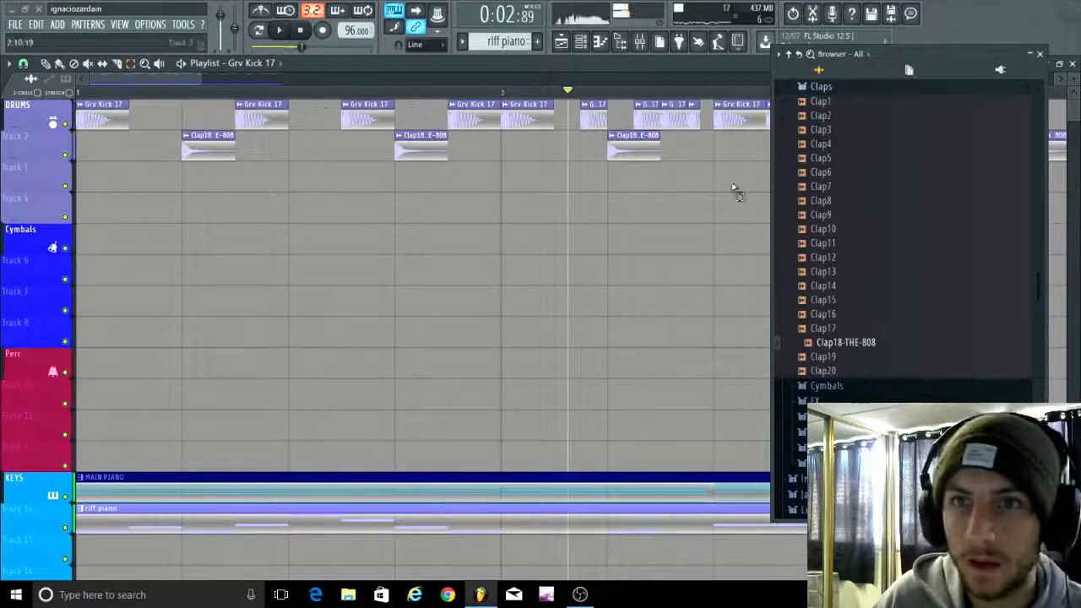
{"action": "scroll", "coordinate": [813, 170], "scroll_direction": "up", "scroll_amount": 5}
{"action": "left_click", "coordinate": [832, 343]}
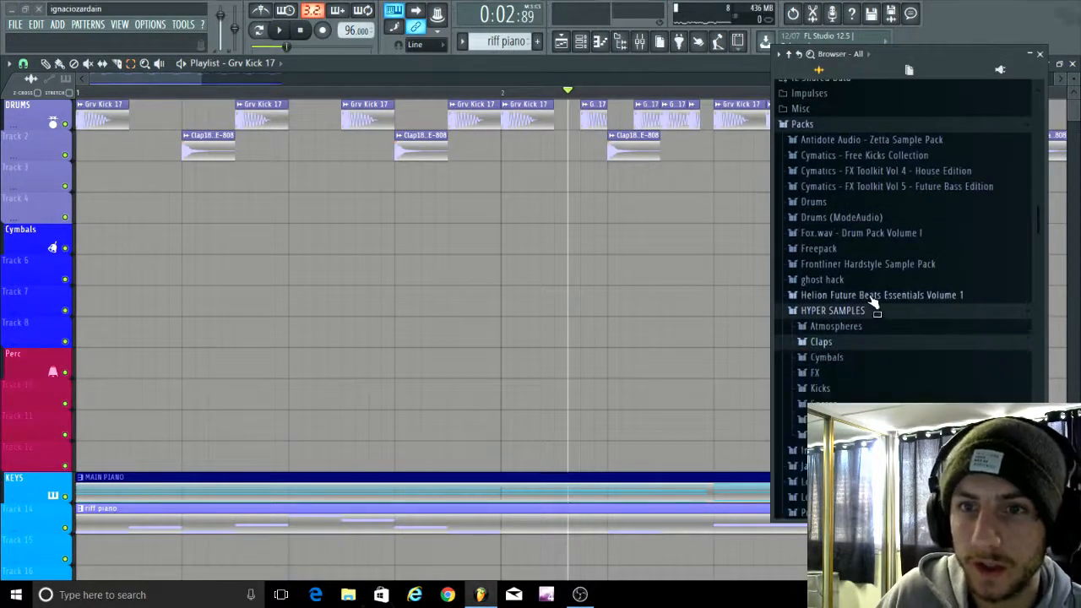
{"action": "left_click", "coordinate": [827, 357]}
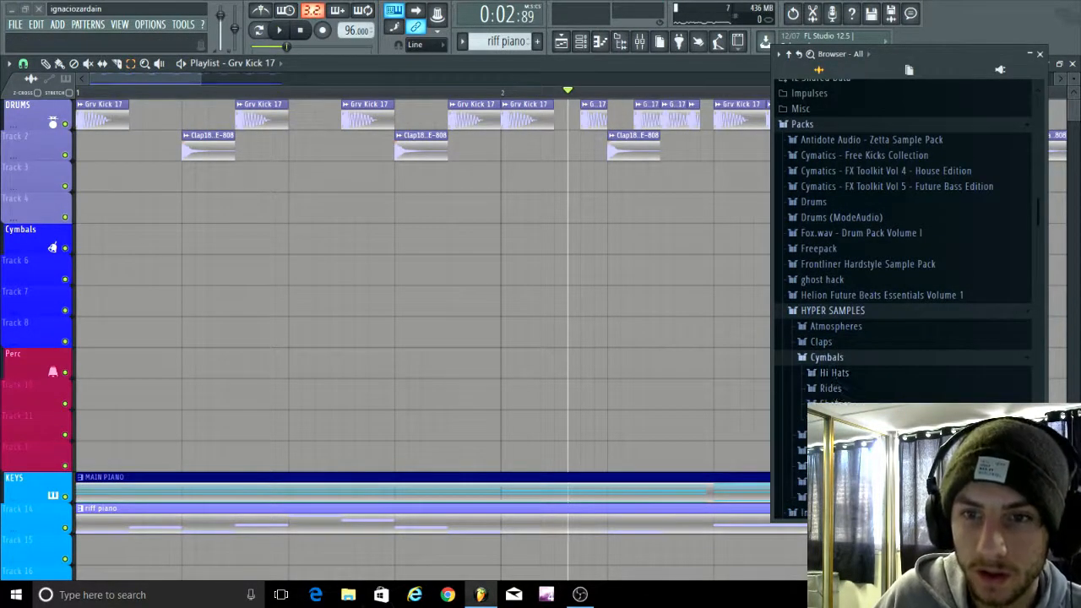
{"action": "left_click", "coordinate": [831, 403]}
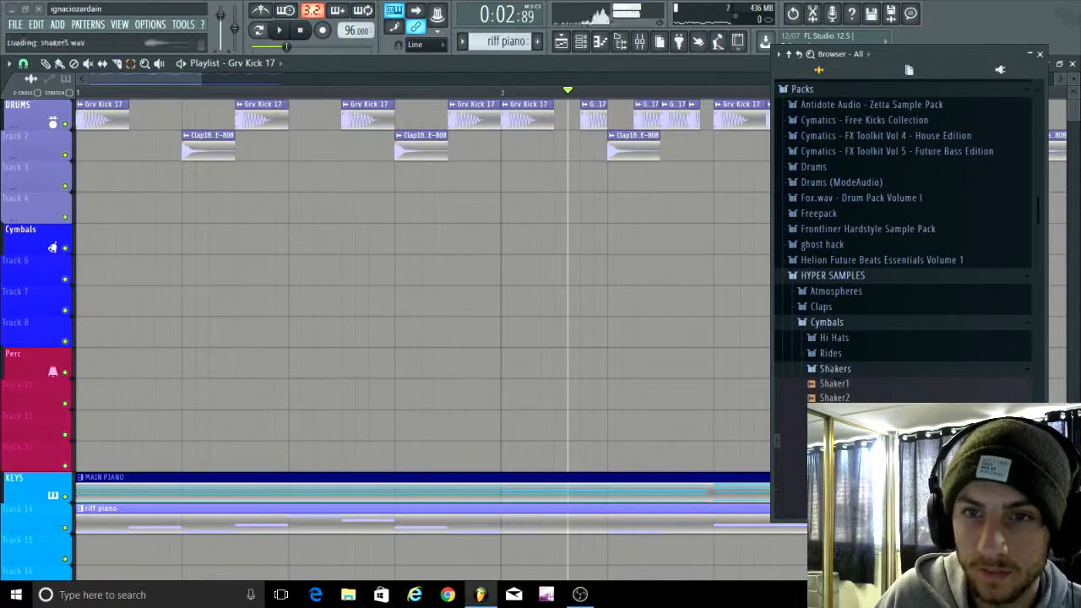
Step: Add the Shaker8 sample to the Cymbals playlist track and align the clip with the start of bar 1
{"action": "left_click_drag", "start_coordinate": [834, 484], "coordinate": [3, 245]}
{"action": "scroll", "coordinate": [66, 242], "scroll_direction": "up", "scroll_amount": 4}
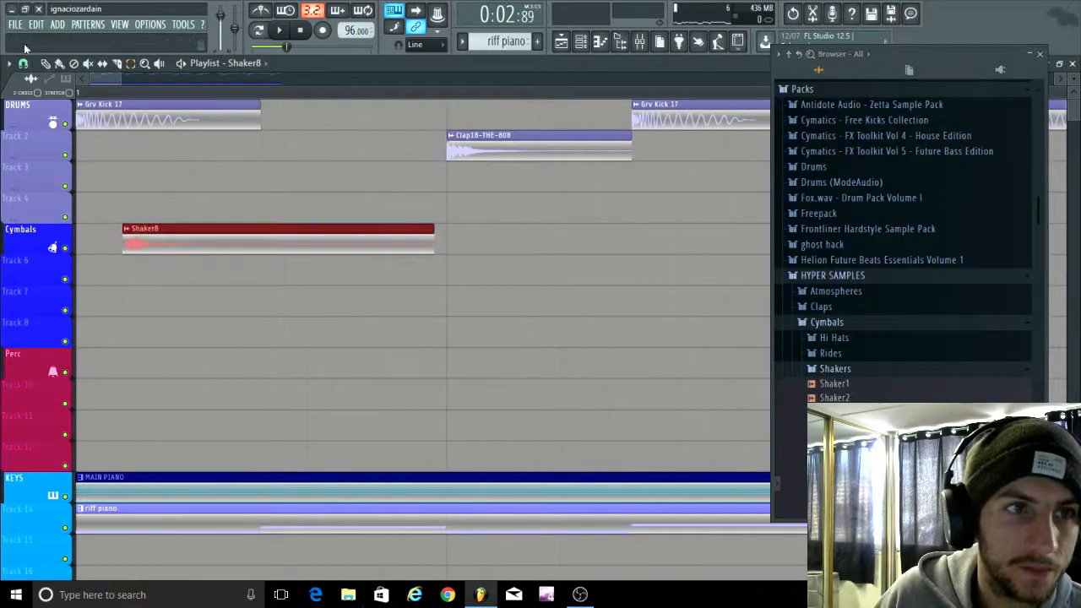
{"action": "scroll", "coordinate": [143, 194], "scroll_direction": "up", "scroll_amount": 2}
{"action": "left_click_drag", "start_coordinate": [212, 238], "coordinate": [149, 240]}
{"action": "scroll", "coordinate": [478, 268], "scroll_direction": "up", "scroll_amount": 3}
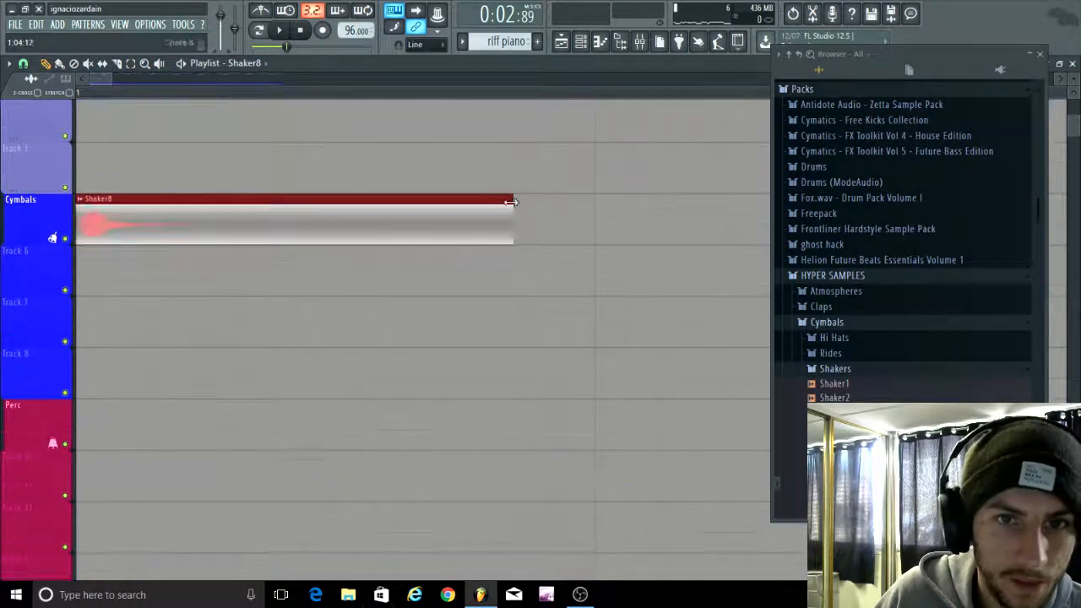
Step: Build a one-beat rhythm on the Cymbals track from a two-step Shaker8 clip followed by two one-step copies
{"action": "left_click_drag", "start_coordinate": [510, 200], "coordinate": [4, 246]}
{"action": "left_click_drag", "start_coordinate": [140, 257], "coordinate": [335, 242]}
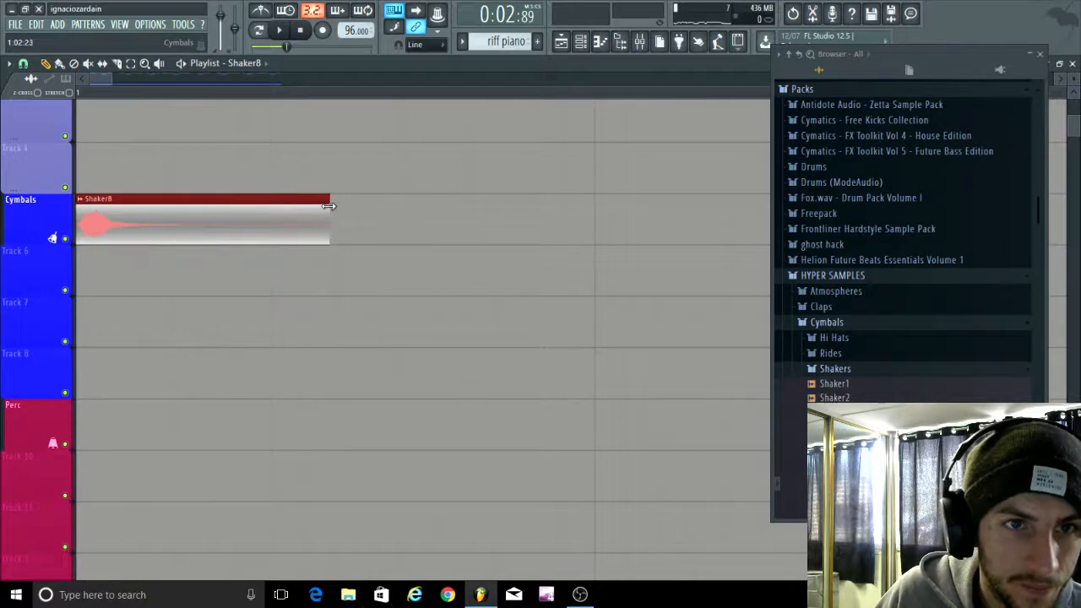
{"action": "key", "text": "ctrl+b"}
{"action": "left_click_drag", "start_coordinate": [593, 211], "coordinate": [496, 218]}
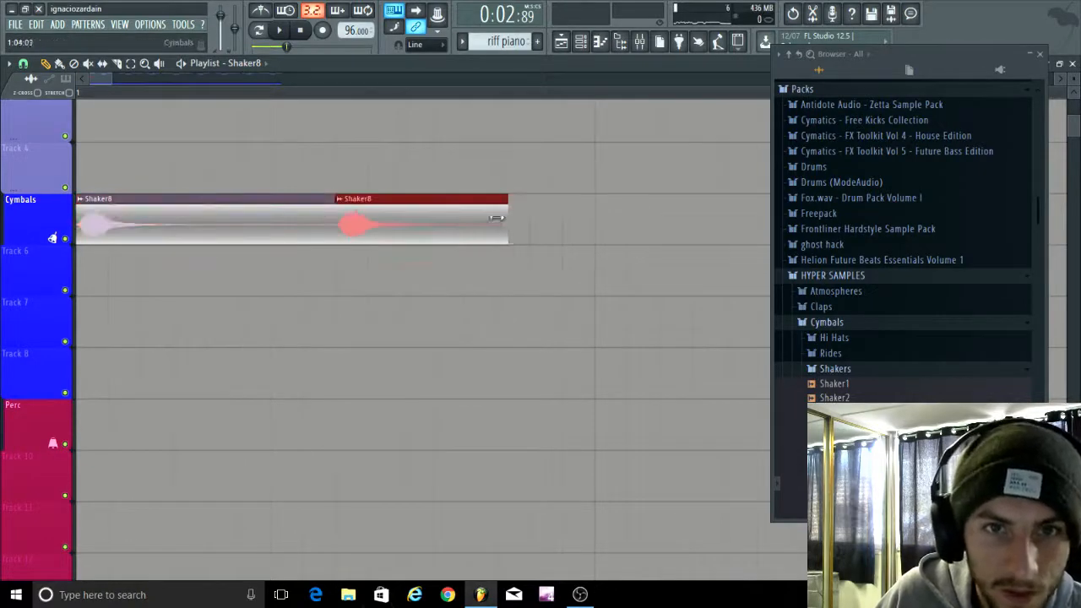
{"action": "key", "text": "ctrl+b"}
Step: Recolour the Shaker8 channel bright blue to match the Cymbals track and close its channel settings
{"action": "scroll", "coordinate": [429, 213], "scroll_direction": "down", "scroll_amount": 2}
{"action": "double_click", "coordinate": [202, 237]}
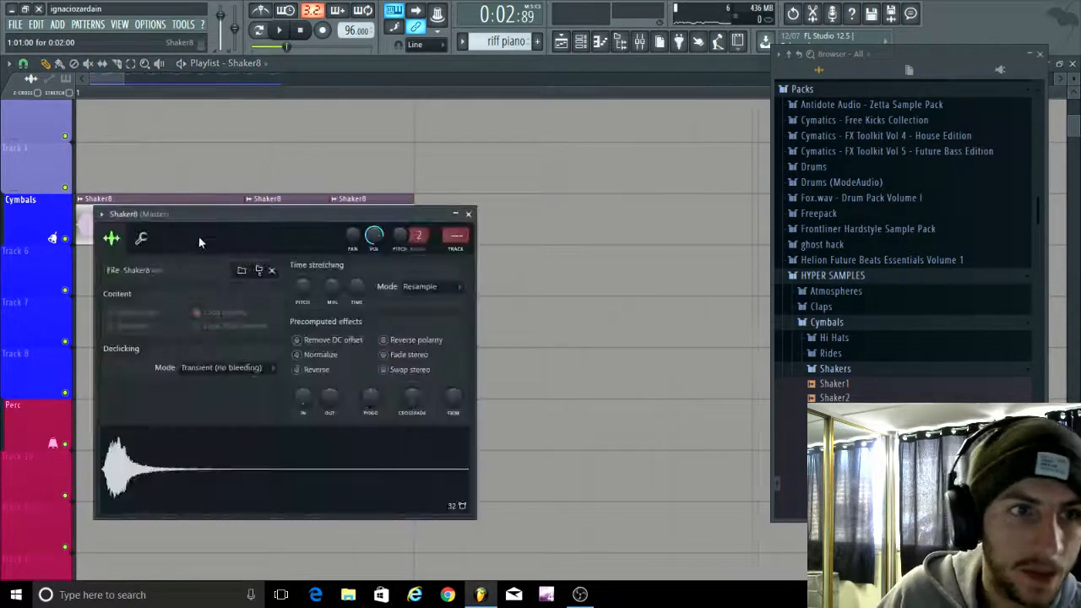
{"action": "left_click", "coordinate": [99, 214]}
{"action": "left_click", "coordinate": [220, 435]}
{"action": "left_click", "coordinate": [207, 426]}
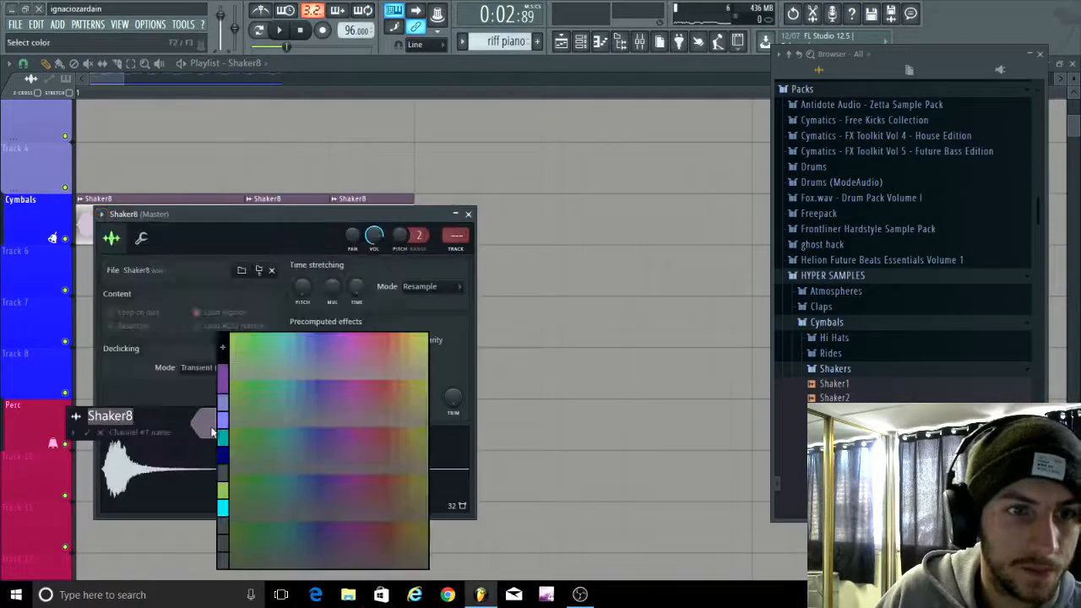
{"action": "left_click", "coordinate": [222, 347]}
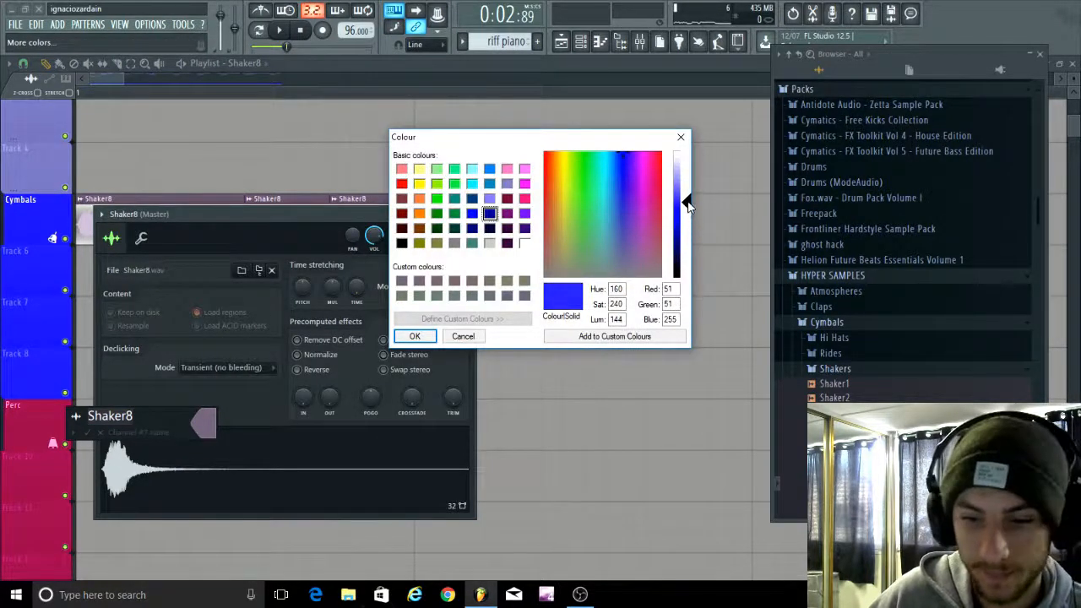
{"action": "left_click", "coordinate": [410, 335]}
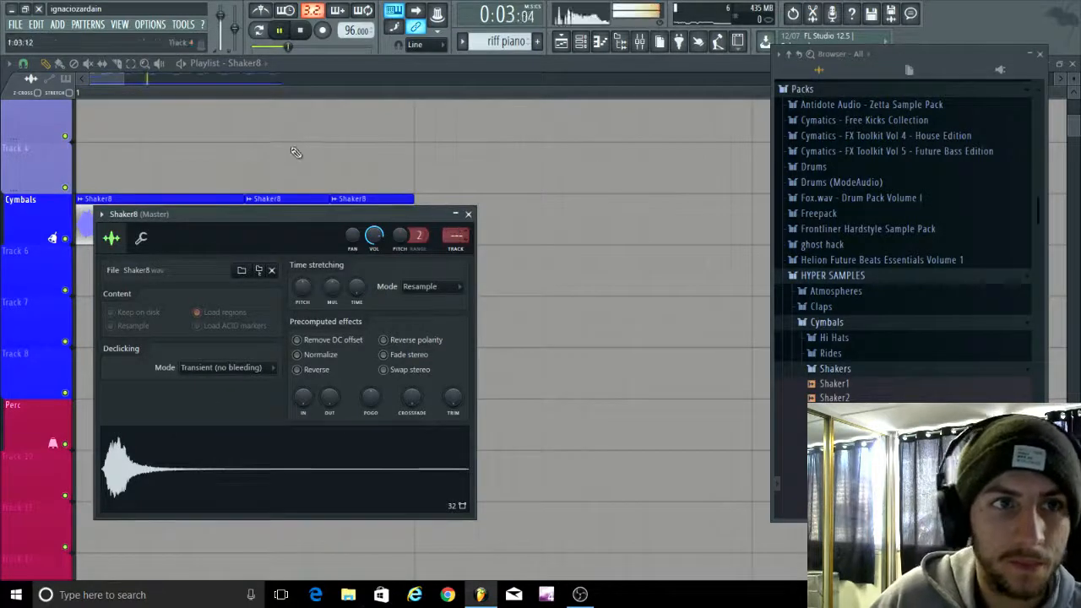
{"action": "left_click", "coordinate": [468, 215]}
Step: Play back the one-beat shaker rhythm with the rest of the arrangement
{"action": "key", "text": "space"}
{"action": "key", "text": "space"}
{"action": "key", "text": "space"}
{"action": "key", "text": "space"}
{"action": "key", "text": "space"}
{"action": "key", "text": "space"}
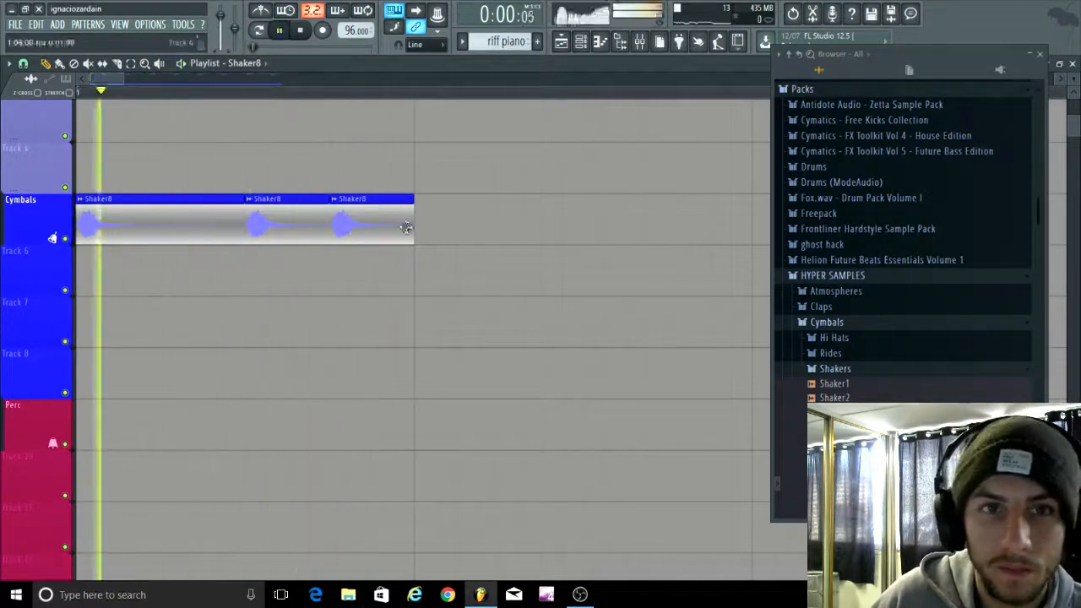
Step: Hide the sample browser and place a two-step Shaker8 clip on beat 2, aligned with the first clap
{"action": "key", "text": "alt+F8"}
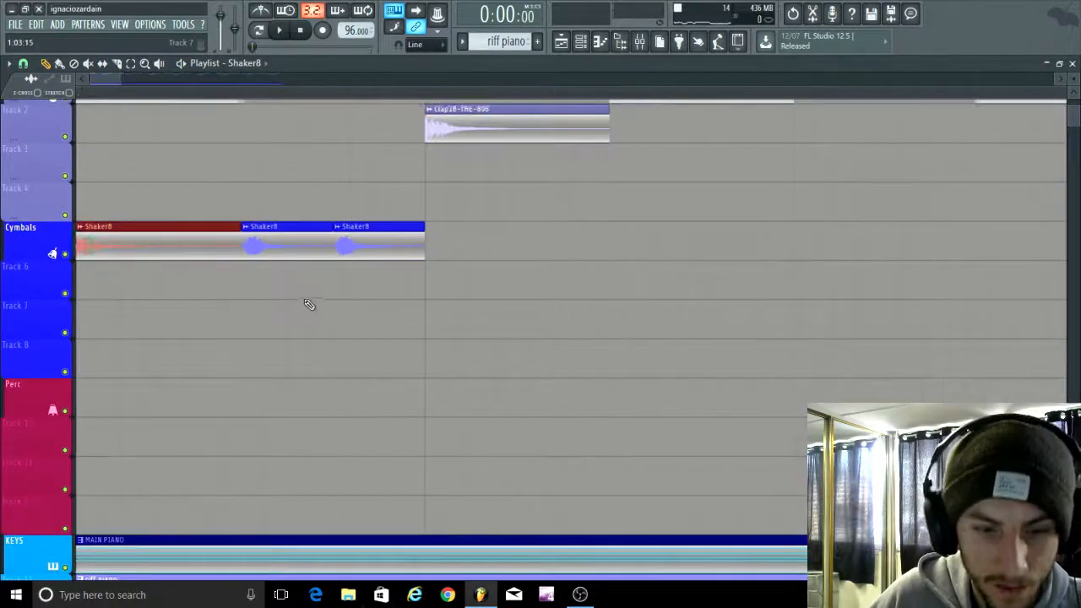
{"action": "left_click_drag", "start_coordinate": [363, 243], "coordinate": [514, 235]}
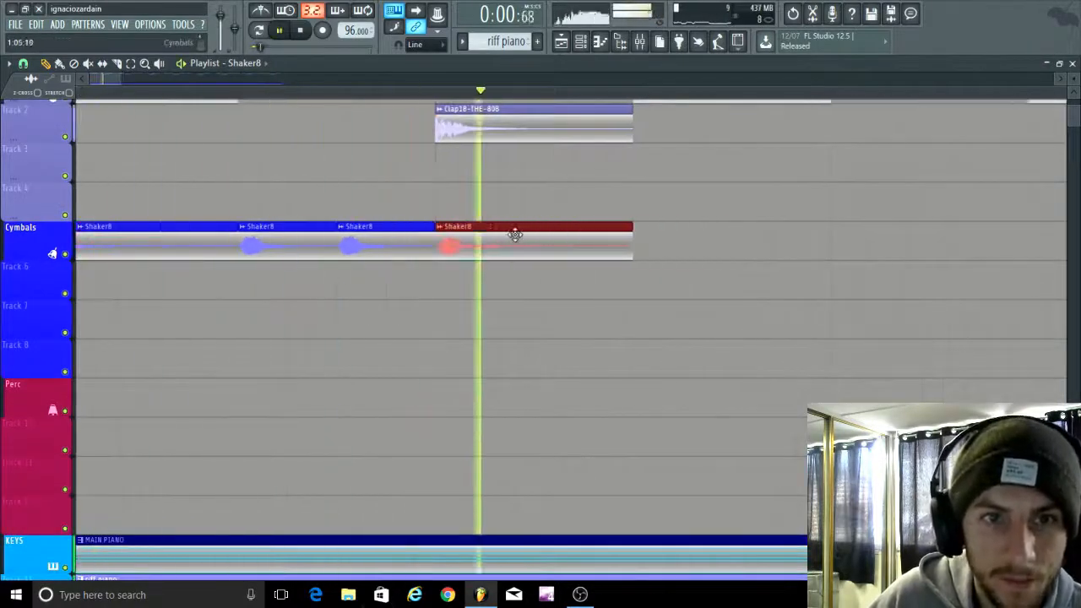
{"action": "key", "text": "space"}
{"action": "scroll", "coordinate": [498, 304], "scroll_direction": "up", "scroll_amount": 3}
{"action": "scroll", "coordinate": [423, 363], "scroll_direction": "down", "scroll_amount": 5}
{"action": "key", "text": "space"}
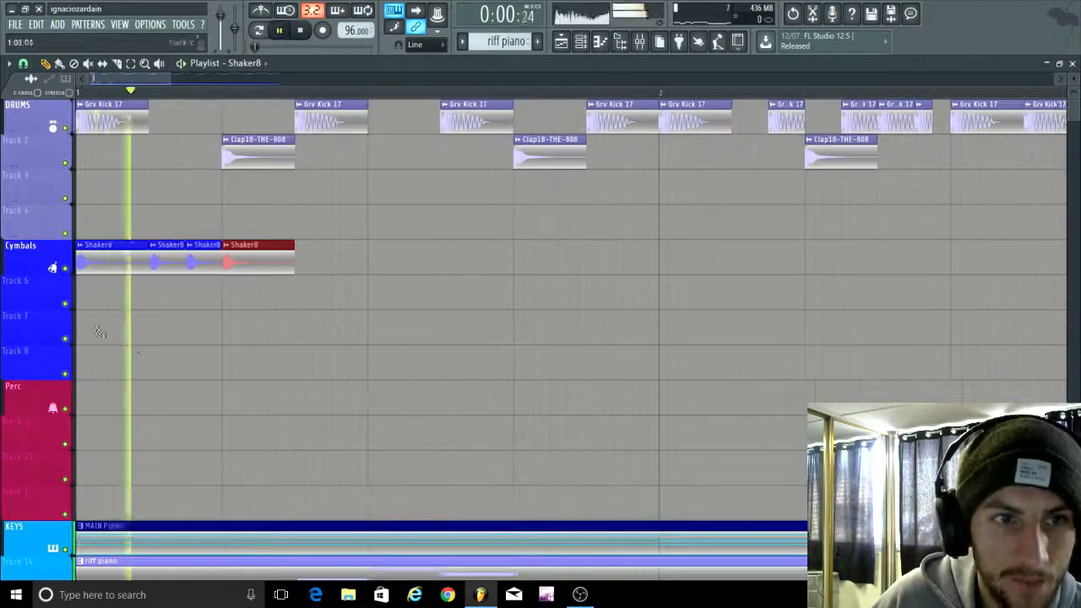
Step: Complete the second beat of the shaker rhythm with two one-step Shaker8 copies and play it back
{"action": "scroll", "coordinate": [169, 321], "scroll_direction": "up", "scroll_amount": 6}
{"action": "key", "text": "space"}
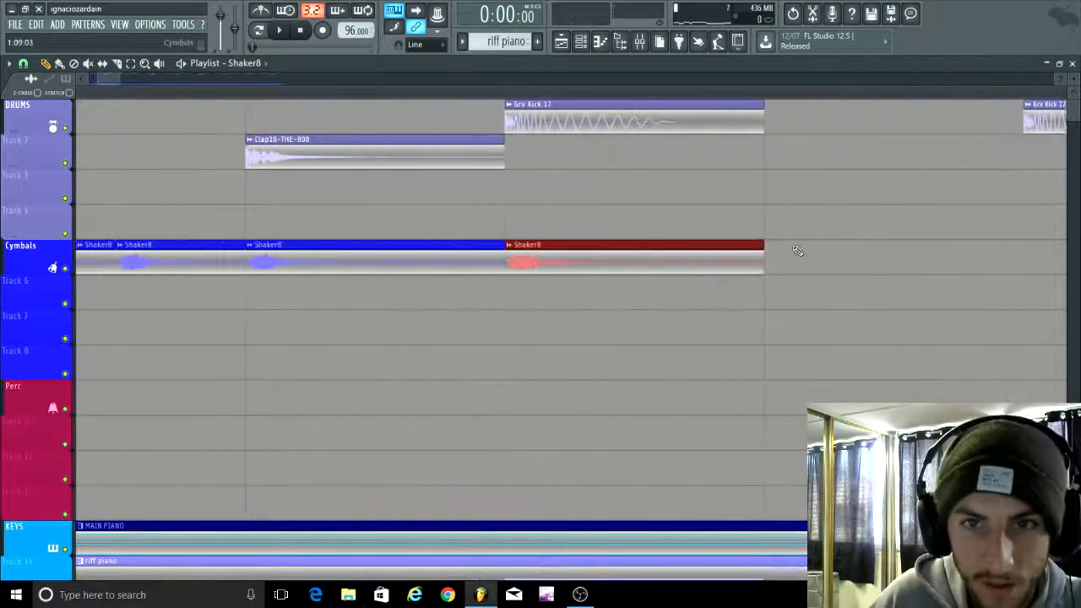
{"action": "key", "text": "ctrl+b"}
{"action": "scroll", "coordinate": [524, 338], "scroll_direction": "down", "scroll_amount": 3}
{"action": "key", "text": "space"}
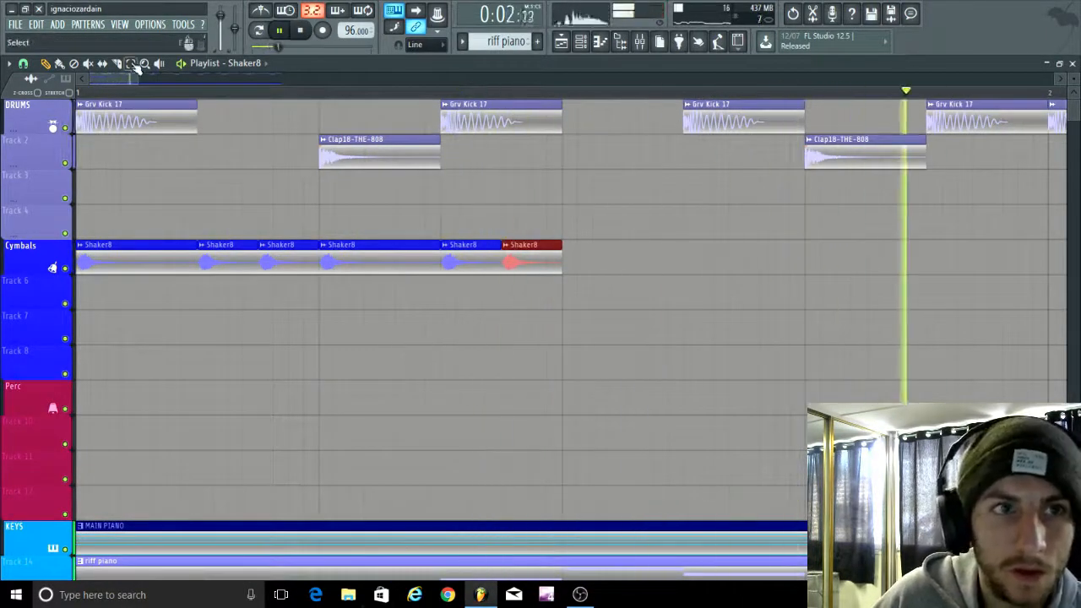
Step: Select the two-beat Shaker8 pattern on the Cymbals track and duplicate it until it fills all four bars
{"action": "scroll", "coordinate": [463, 261], "scroll_direction": "down", "scroll_amount": 3}
{"action": "key", "text": "space"}
{"action": "left_click", "coordinate": [12, 275]}
{"action": "left_click_drag", "start_coordinate": [12, 275], "coordinate": [13, 275]}
{"action": "key", "text": "ctrl+b"}
{"action": "scroll", "coordinate": [277, 376], "scroll_direction": "down", "scroll_amount": 2}
{"action": "key", "text": "ctrl+b"}
{"action": "key", "text": "ctrl+b"}
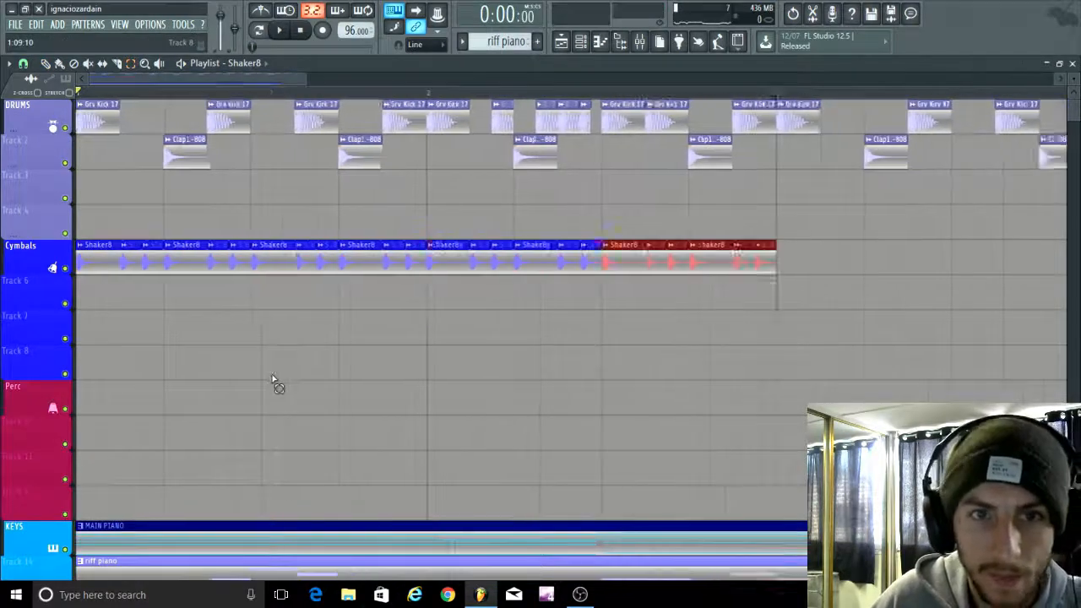
{"action": "scroll", "coordinate": [277, 378], "scroll_direction": "down", "scroll_amount": 2}
{"action": "key", "text": "ctrl+b"}
{"action": "key", "text": "ctrl+b"}
{"action": "key", "text": "ctrl+b"}
Step: Play the song and send the Shaker8 channel to mixer insert 10
{"action": "key", "text": "space"}
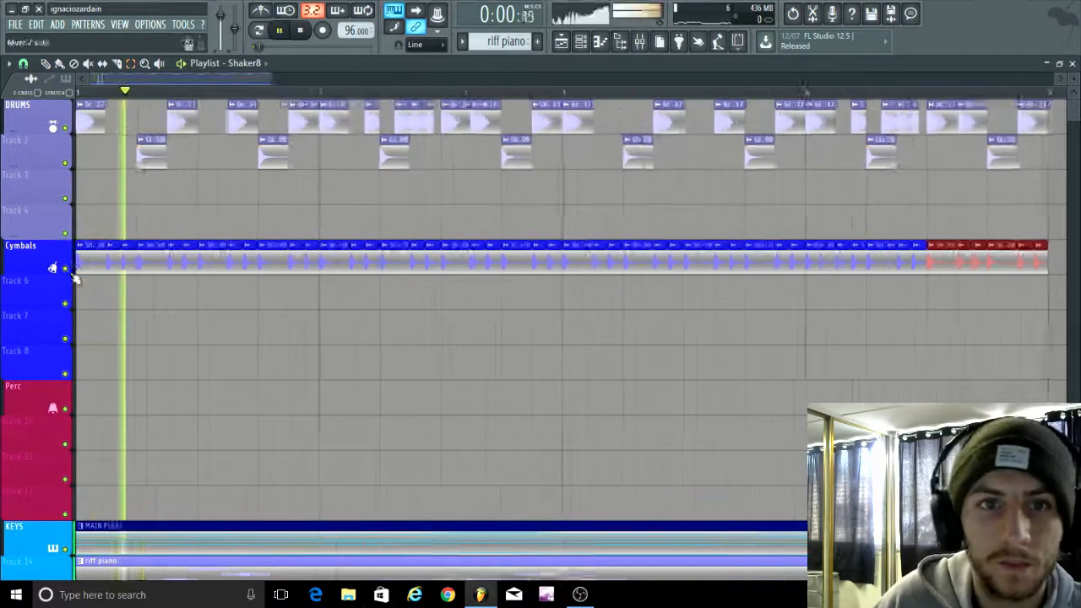
{"action": "scroll", "coordinate": [85, 271], "scroll_direction": "up", "scroll_amount": 3}
{"action": "scroll", "coordinate": [374, 283], "scroll_direction": "up", "scroll_amount": 3}
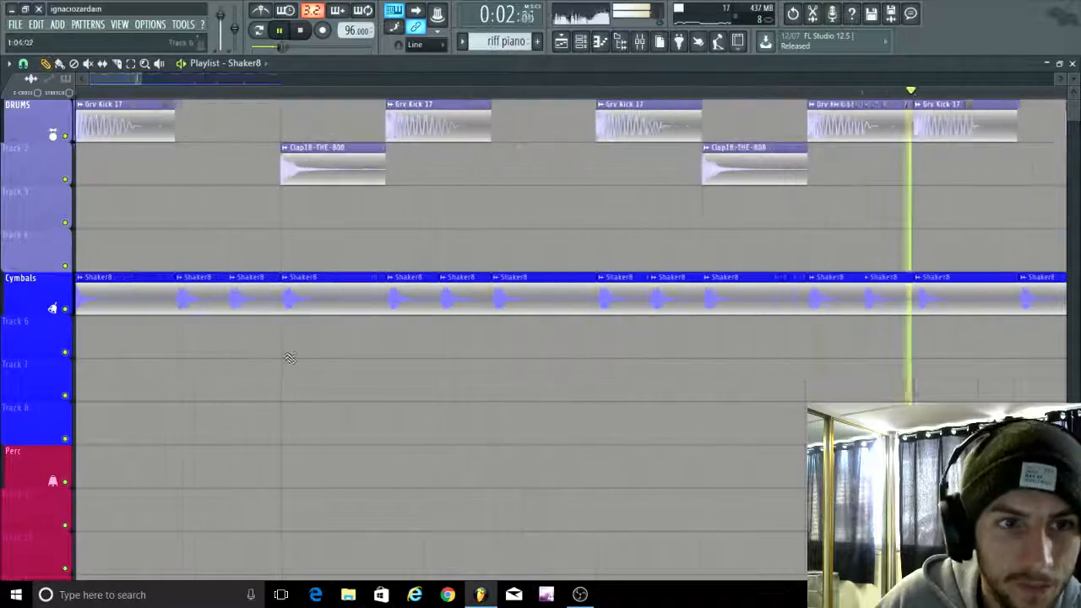
{"action": "double_click", "coordinate": [374, 278]}
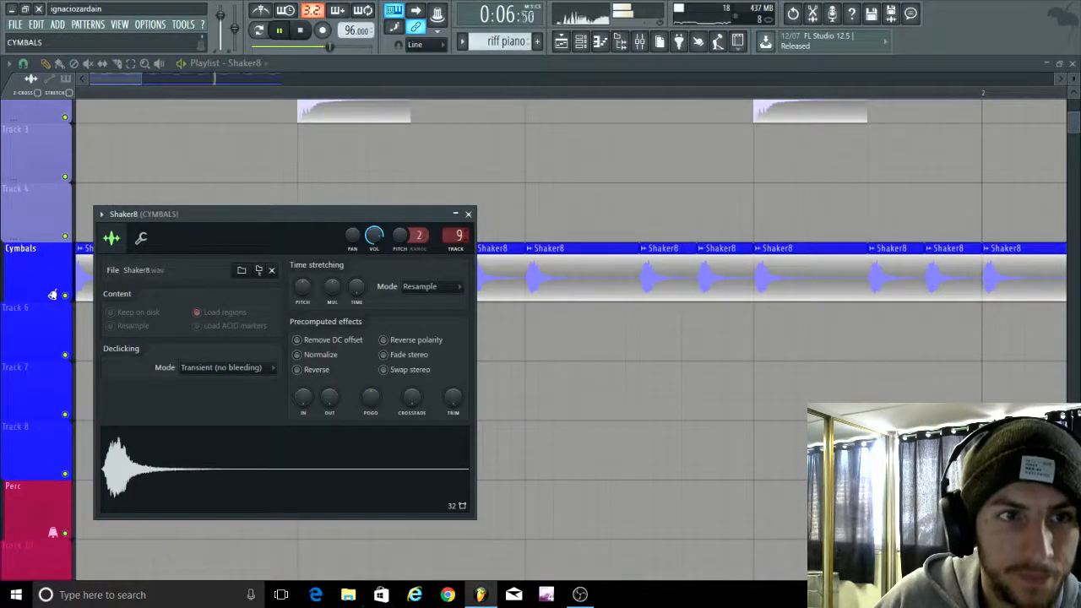
{"action": "left_click", "coordinate": [642, 41]}
Step: Rename mixer insert 10 to hat1
{"action": "right_click", "coordinate": [564, 81]}
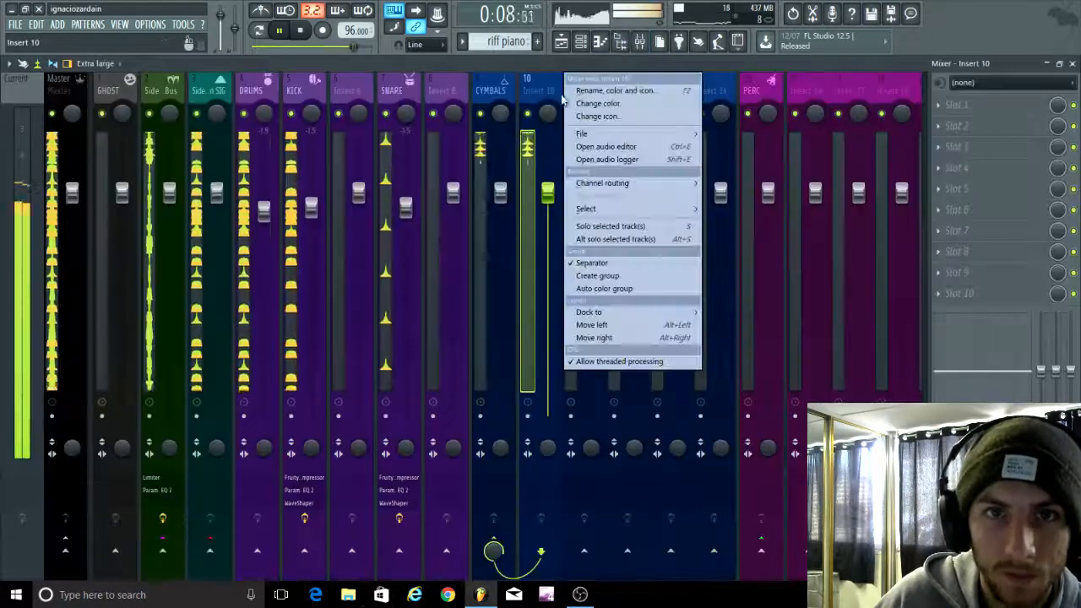
{"action": "left_click", "coordinate": [573, 93]}
{"action": "type", "text": "hat1"}
{"action": "key", "text": "Return"}
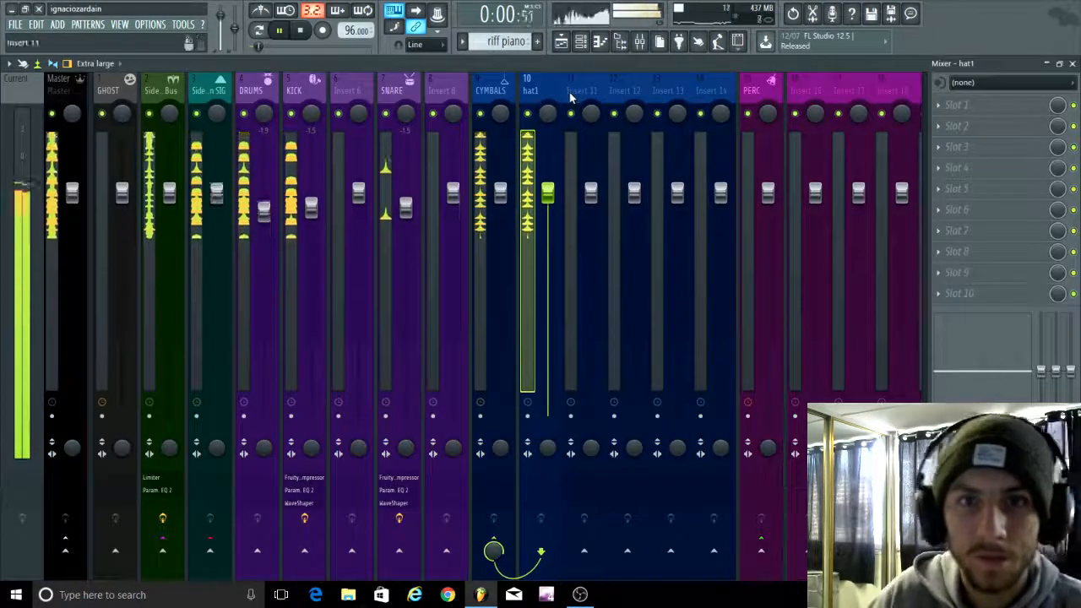
Step: Lower the CYMBALS mixer track to -4.0 dB and the hat1 track to -3.0 dB
{"action": "left_click", "coordinate": [494, 545]}
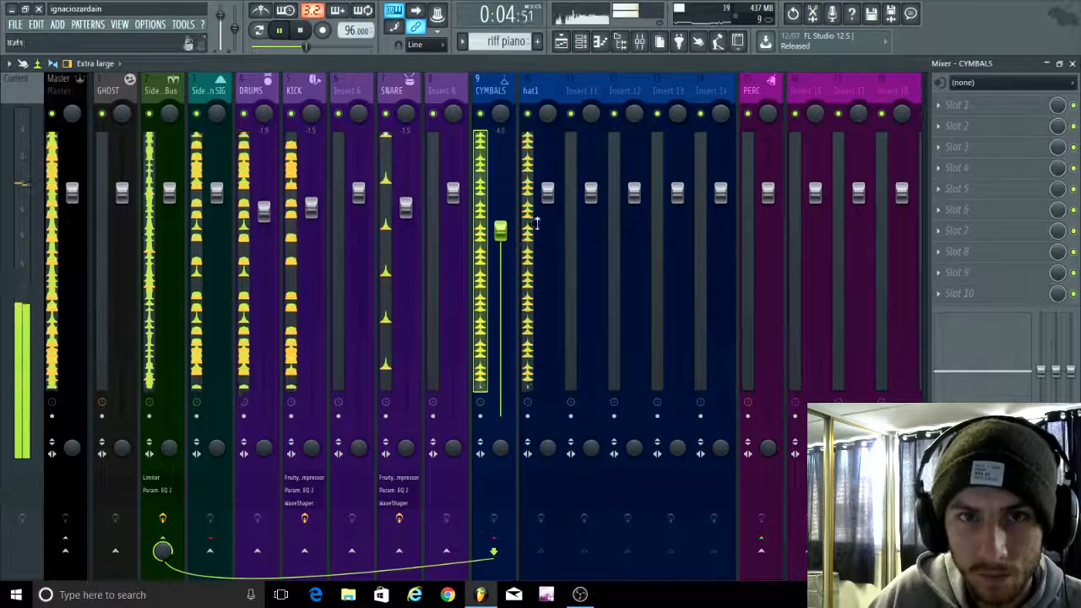
{"action": "left_click", "coordinate": [535, 222]}
{"action": "left_click_drag", "start_coordinate": [547, 212], "coordinate": [548, 219]}
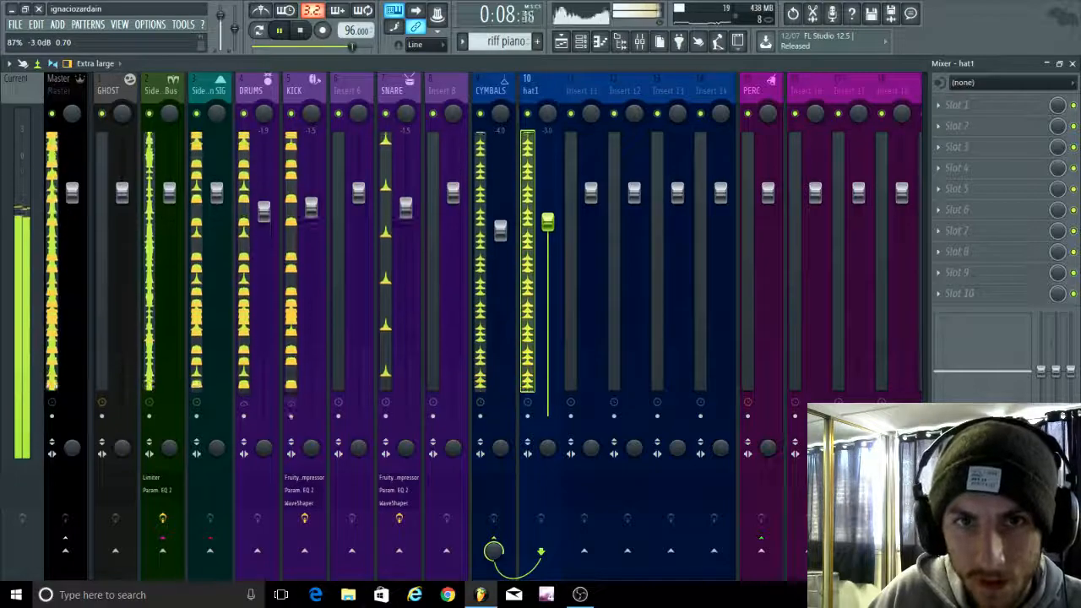
Step: Add Fruity Compressor and Fruity parametric EQ 2 to the first two effect slots of the hat1 track
{"action": "left_click", "coordinate": [973, 141]}
{"action": "left_click", "coordinate": [736, 298]}
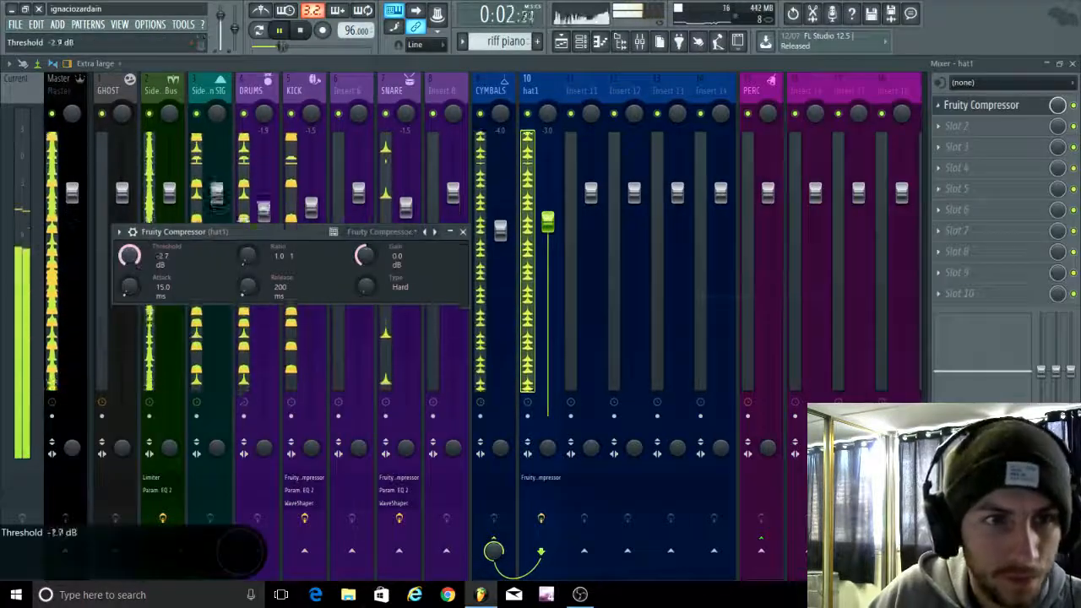
{"action": "left_click", "coordinate": [955, 146]}
{"action": "left_click", "coordinate": [737, 441]}
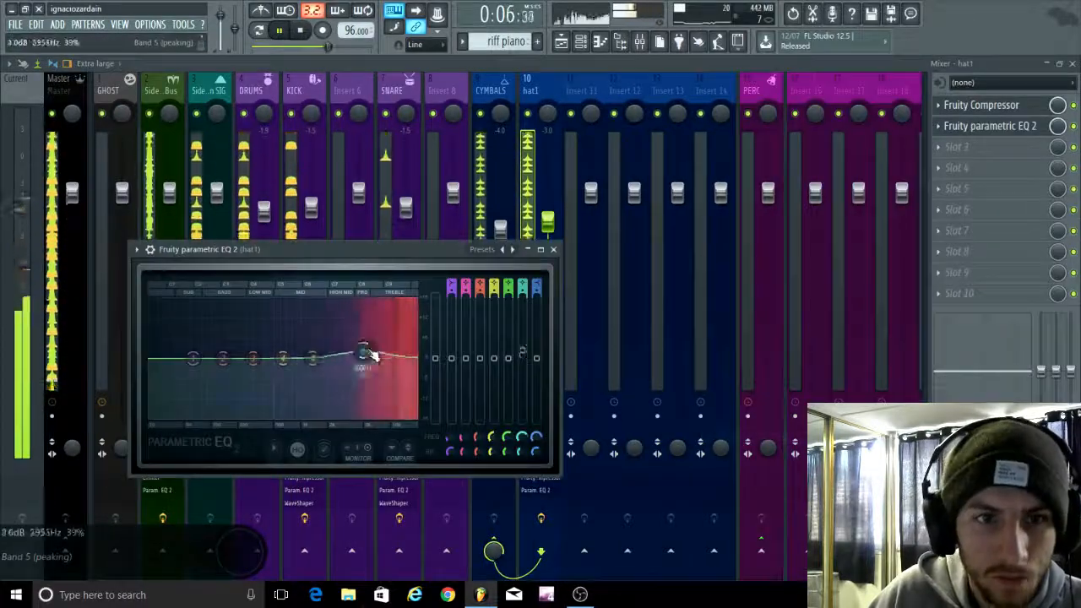
Step: Cut the lows of the hat1 track with band 1 of its parametric EQ and lower the track to -3.7 dB
{"action": "left_click_drag", "start_coordinate": [189, 369], "coordinate": [322, 419]}
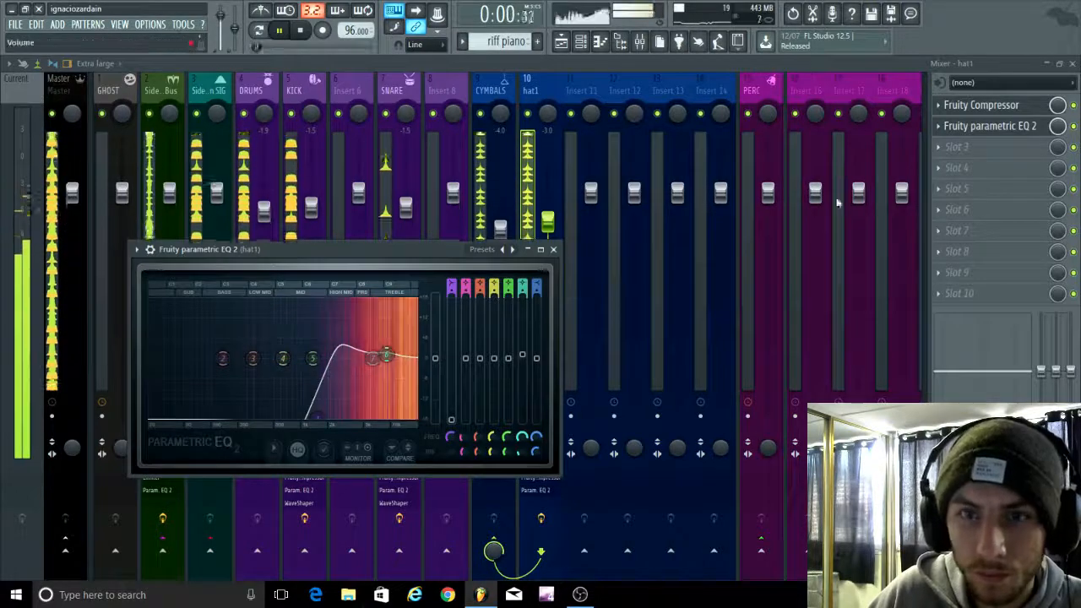
{"action": "left_click", "coordinate": [553, 249]}
{"action": "left_click_drag", "start_coordinate": [548, 222], "coordinate": [548, 227]}
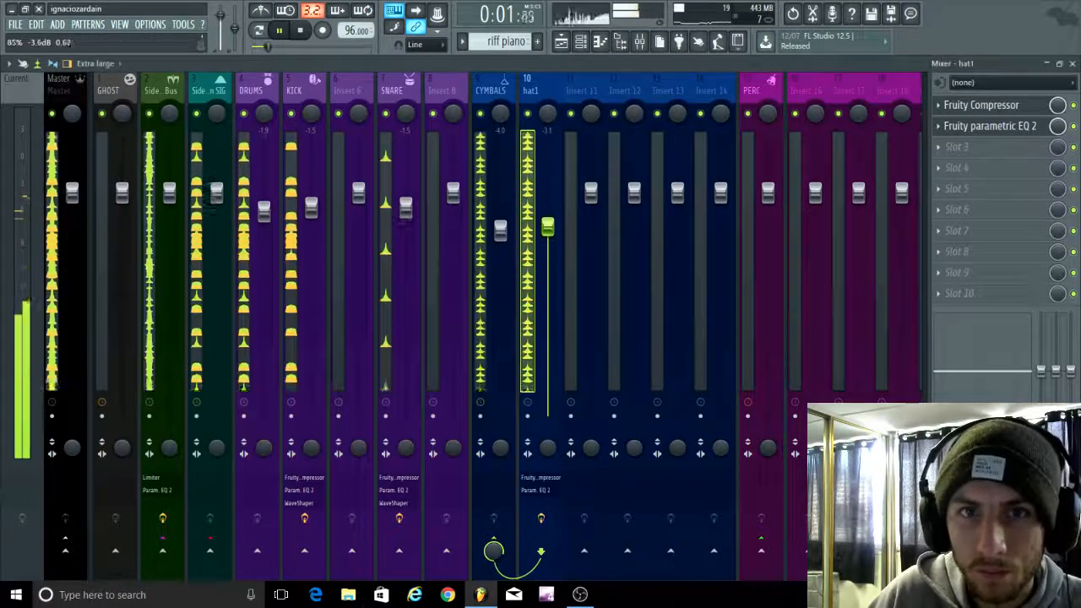
Step: Add Fruity WaveShaper to the third effect slot of the hat1 track and lower the track to -4.3 dB
{"action": "left_click", "coordinate": [950, 147]}
{"action": "left_click", "coordinate": [734, 264]}
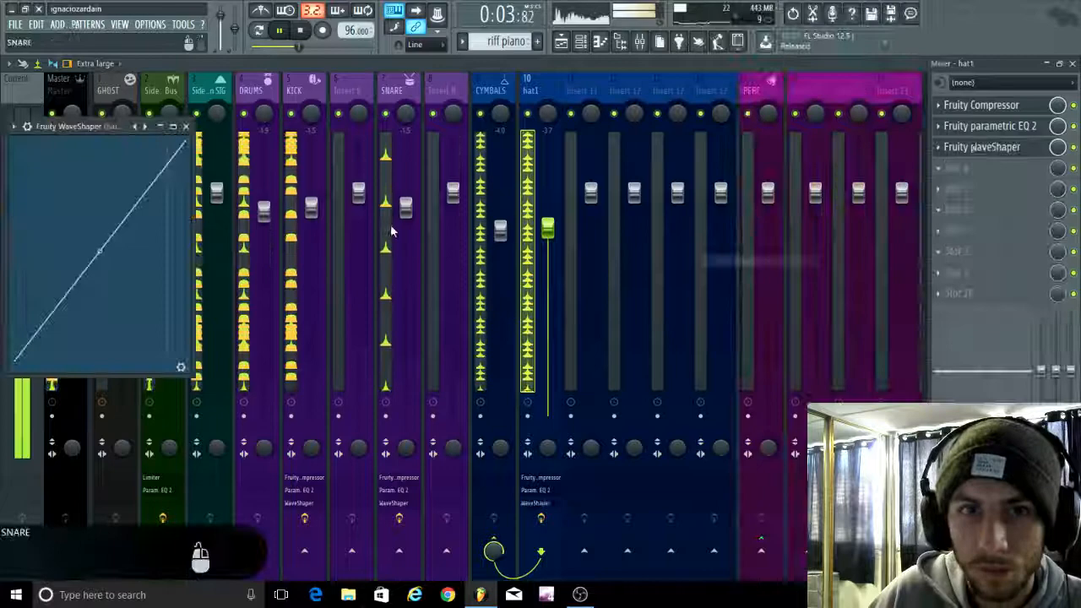
{"action": "left_click", "coordinate": [186, 128]}
{"action": "left_click", "coordinate": [466, 234]}
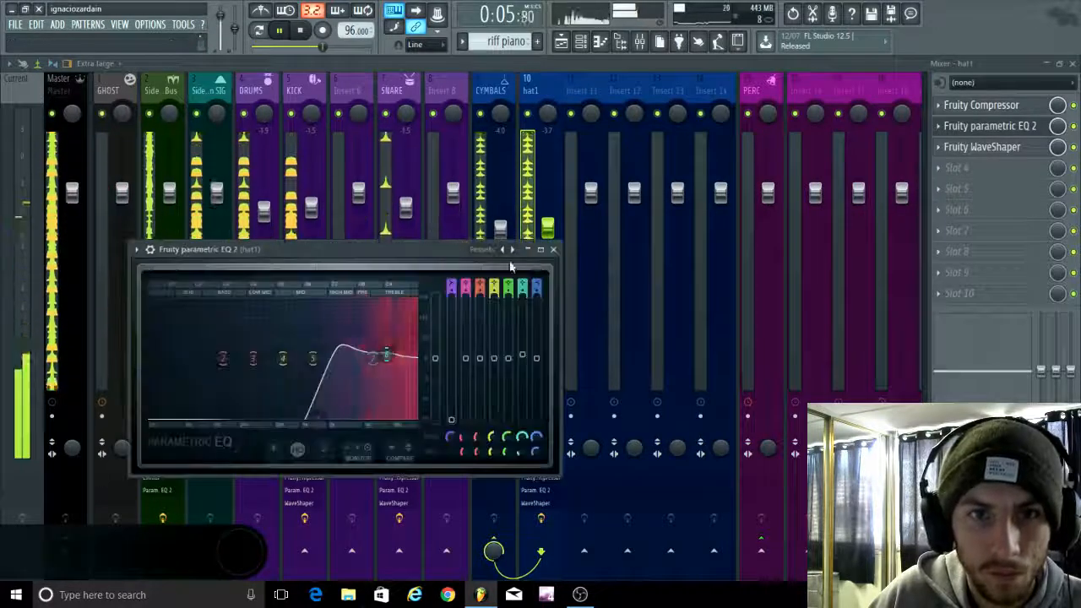
{"action": "left_click", "coordinate": [554, 249]}
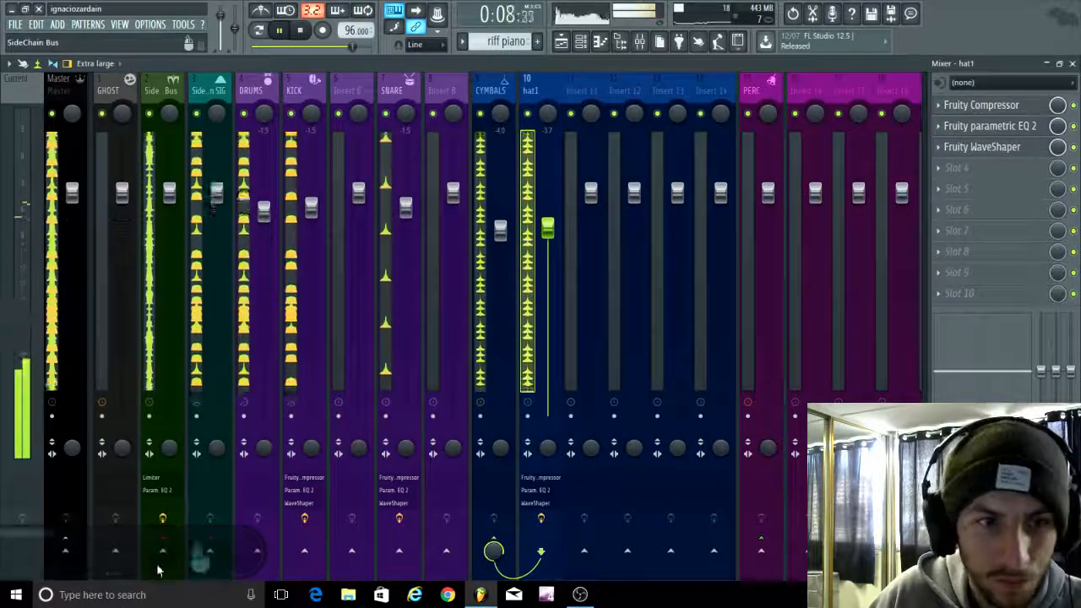
{"action": "left_click_drag", "start_coordinate": [114, 578], "coordinate": [117, 578]}
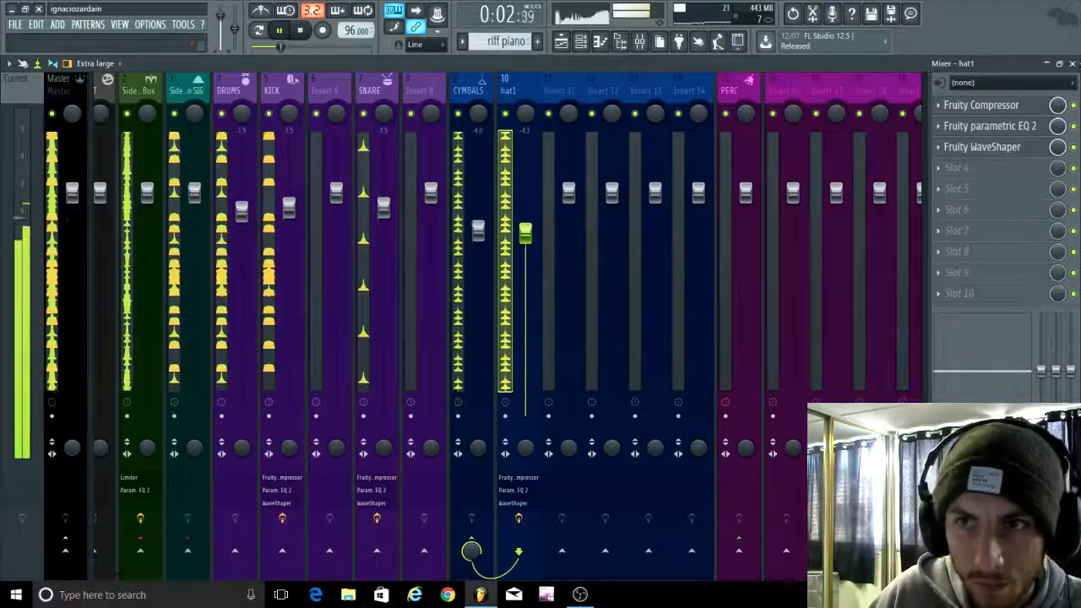
Step: Review the four-bar playlist arrangement and the mixer's PERC and KEYS tracks, and stop playback
{"action": "left_click", "coordinate": [1072, 63]}
{"action": "left_click", "coordinate": [468, 214]}
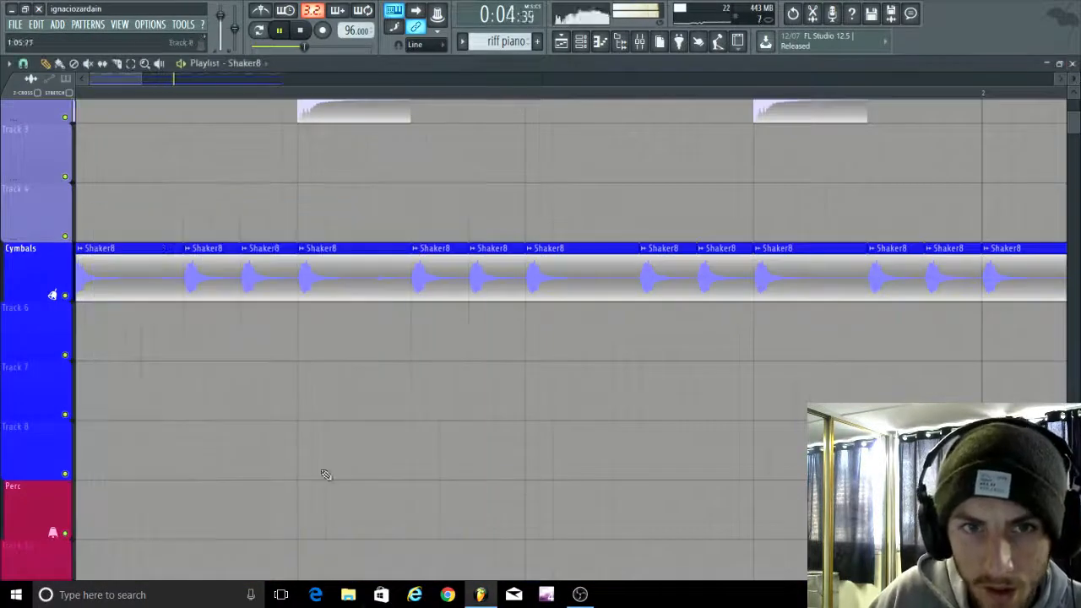
{"action": "scroll", "coordinate": [326, 471], "scroll_direction": "down", "scroll_amount": 6}
{"action": "scroll", "coordinate": [458, 328], "scroll_direction": "down", "scroll_amount": 2}
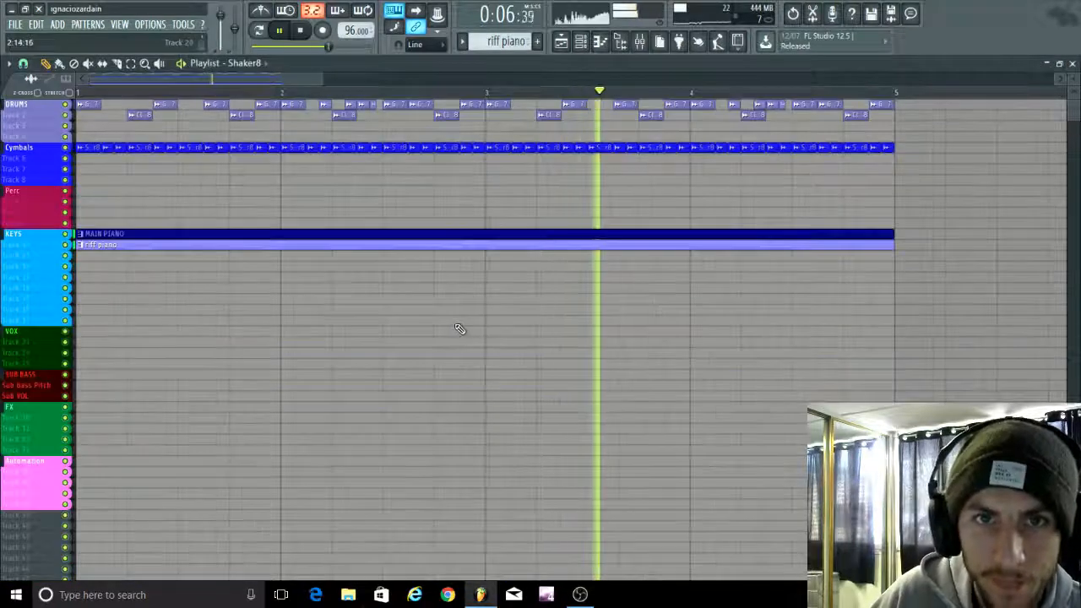
{"action": "scroll", "coordinate": [463, 345], "scroll_direction": "up", "scroll_amount": 8}
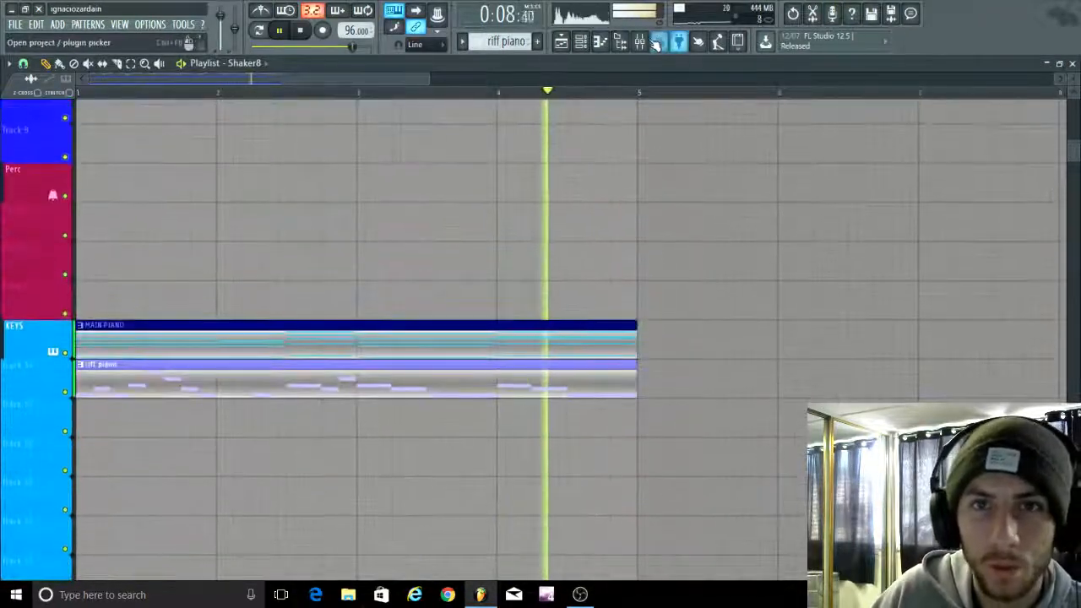
{"action": "left_click", "coordinate": [640, 42]}
{"action": "scroll", "coordinate": [247, 550], "scroll_direction": "right", "scroll_amount": 10}
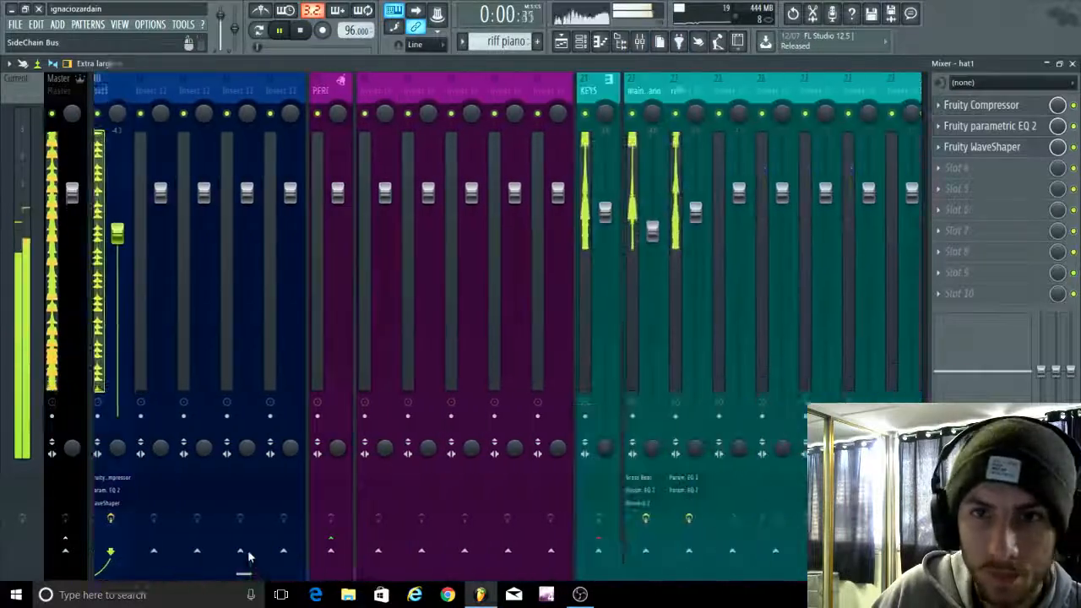
{"action": "key", "text": "space"}
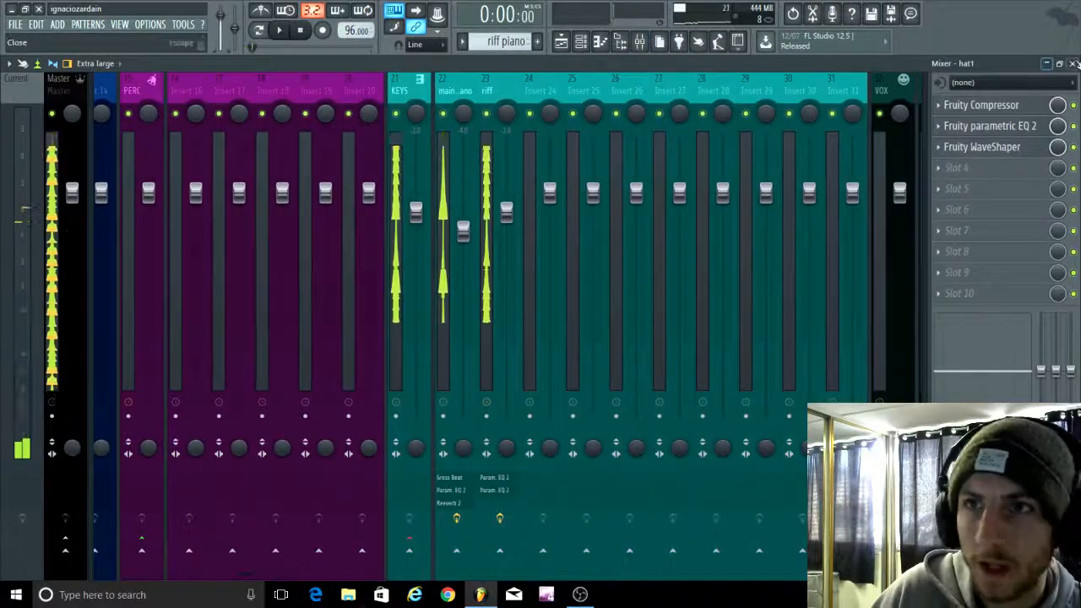
{"action": "left_click", "coordinate": [1072, 64]}
{"action": "scroll", "coordinate": [158, 228], "scroll_direction": "up", "scroll_amount": 2}
{"action": "scroll", "coordinate": [155, 226], "scroll_direction": "down", "scroll_amount": 2}
{"action": "scroll", "coordinate": [152, 223], "scroll_direction": "down", "scroll_amount": 2}
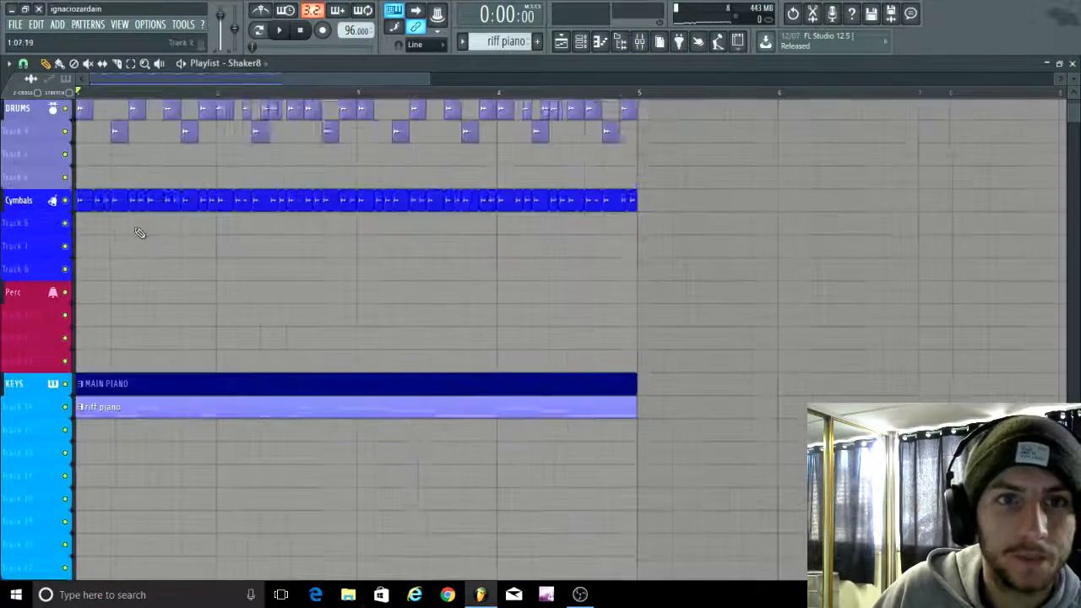
{"action": "scroll", "coordinate": [152, 224], "scroll_direction": "up", "scroll_amount": 3}
Step: Show the keys group in the channel rack and add Serum [64bit] from the plugin database as a new channel
{"action": "left_click", "coordinate": [580, 44]}
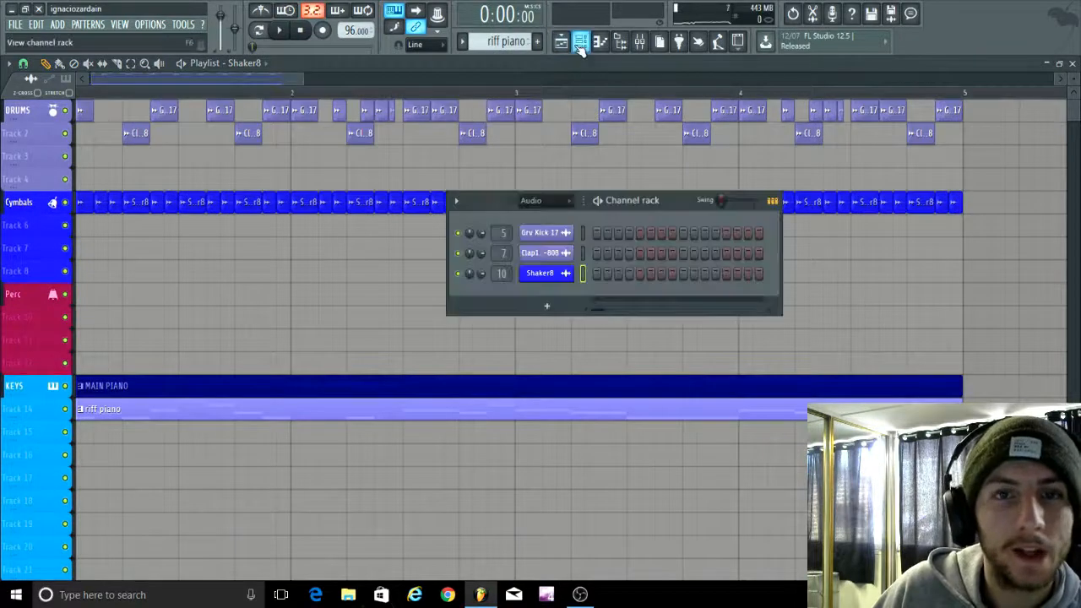
{"action": "left_click", "coordinate": [532, 203]}
{"action": "left_click", "coordinate": [530, 260]}
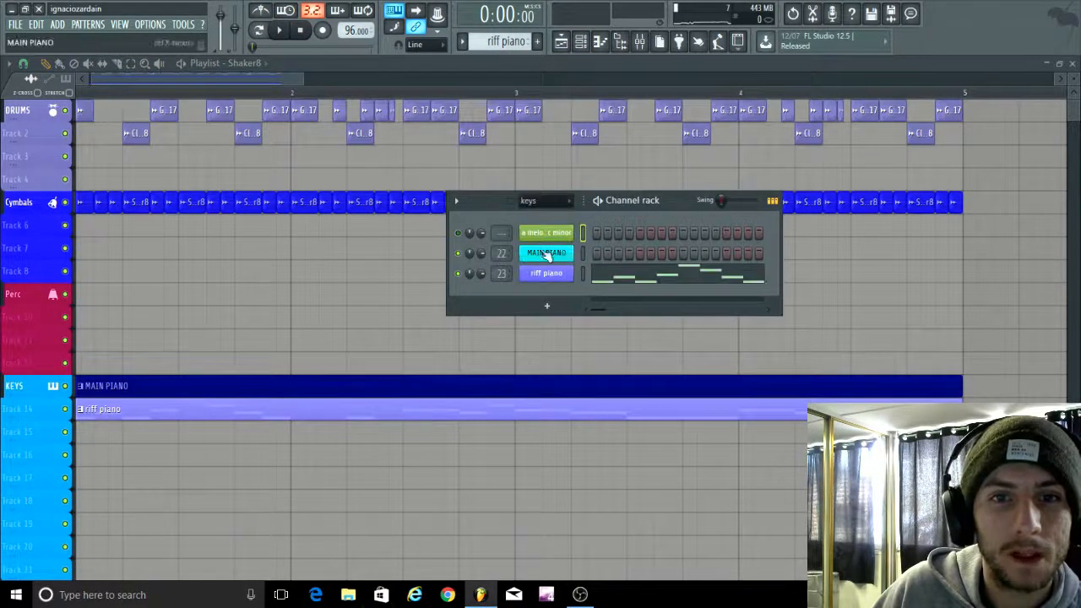
{"action": "key", "text": "alt+F8"}
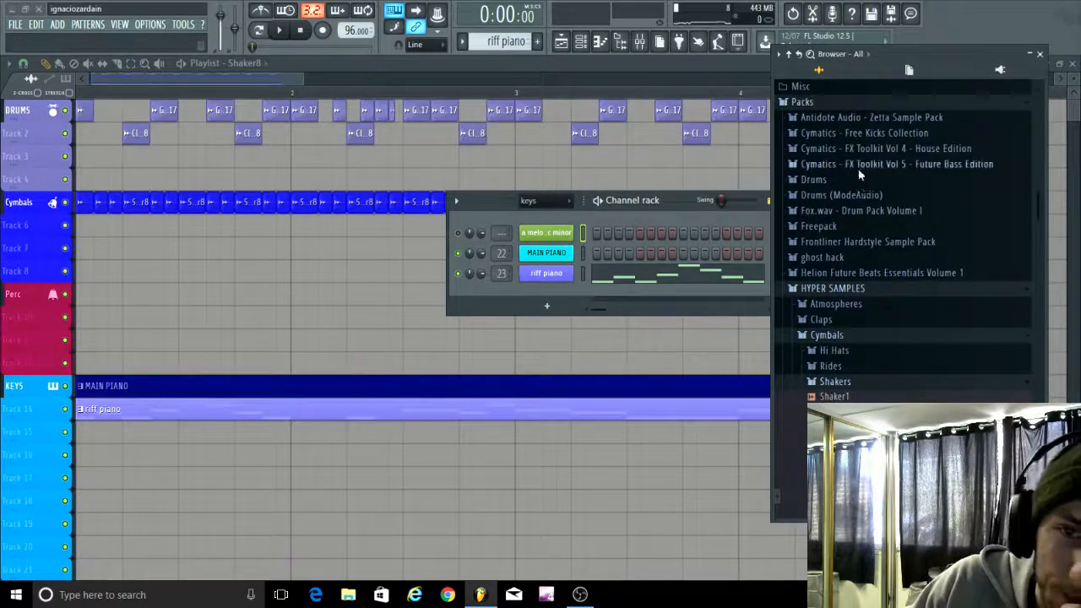
{"action": "scroll", "coordinate": [860, 174], "scroll_direction": "down", "scroll_amount": 5}
{"action": "left_click", "coordinate": [998, 70]}
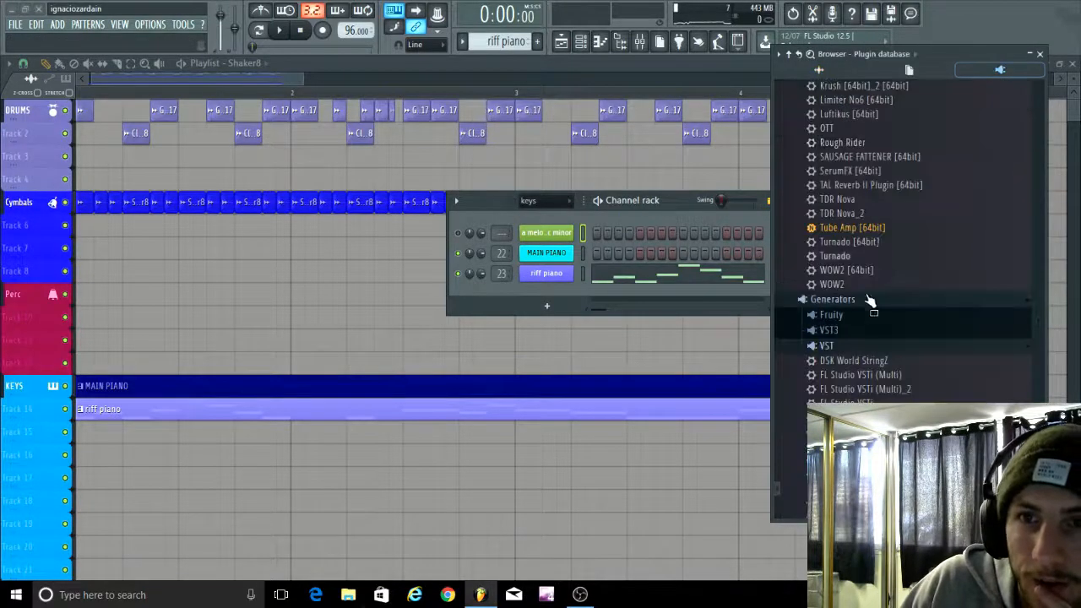
{"action": "left_click_drag", "start_coordinate": [844, 483], "coordinate": [545, 294]}
Step: Select the empty Pattern 4, name it groove lead and give it the teal basic colour
{"action": "scroll", "coordinate": [502, 42], "scroll_direction": "down", "scroll_amount": 1}
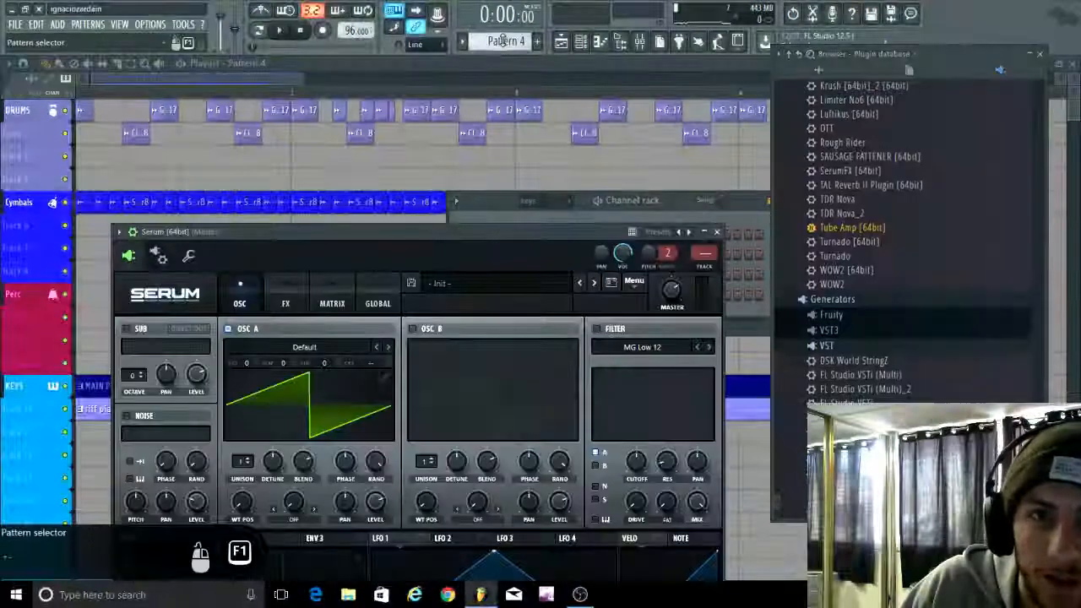
{"action": "right_click", "coordinate": [502, 42]}
{"action": "left_click", "coordinate": [612, 108]}
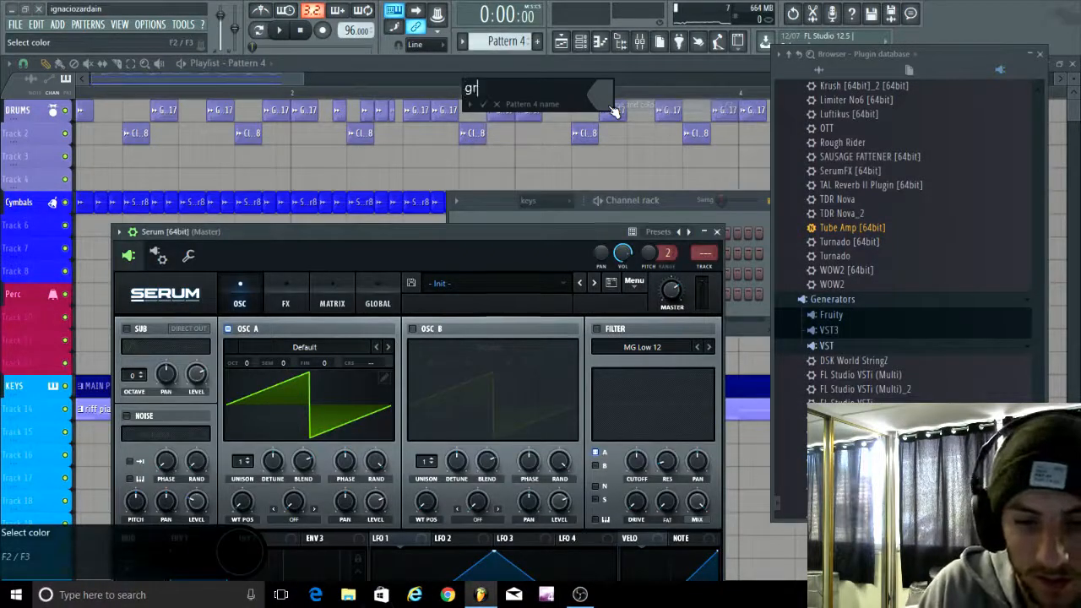
{"action": "left_click", "coordinate": [601, 108]}
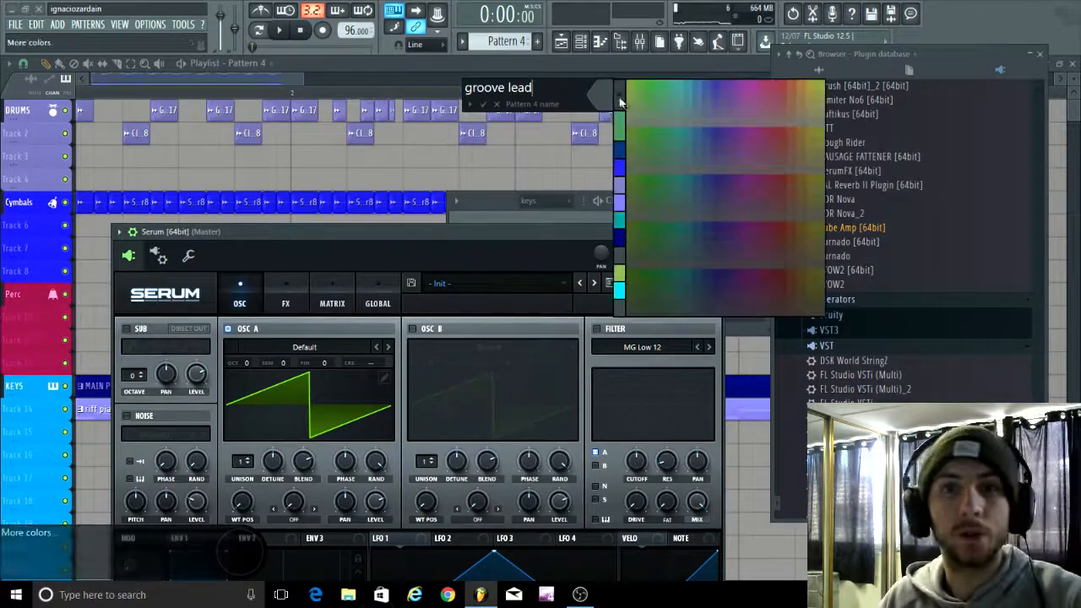
{"action": "left_click", "coordinate": [620, 102]}
{"action": "left_click", "coordinate": [454, 199]}
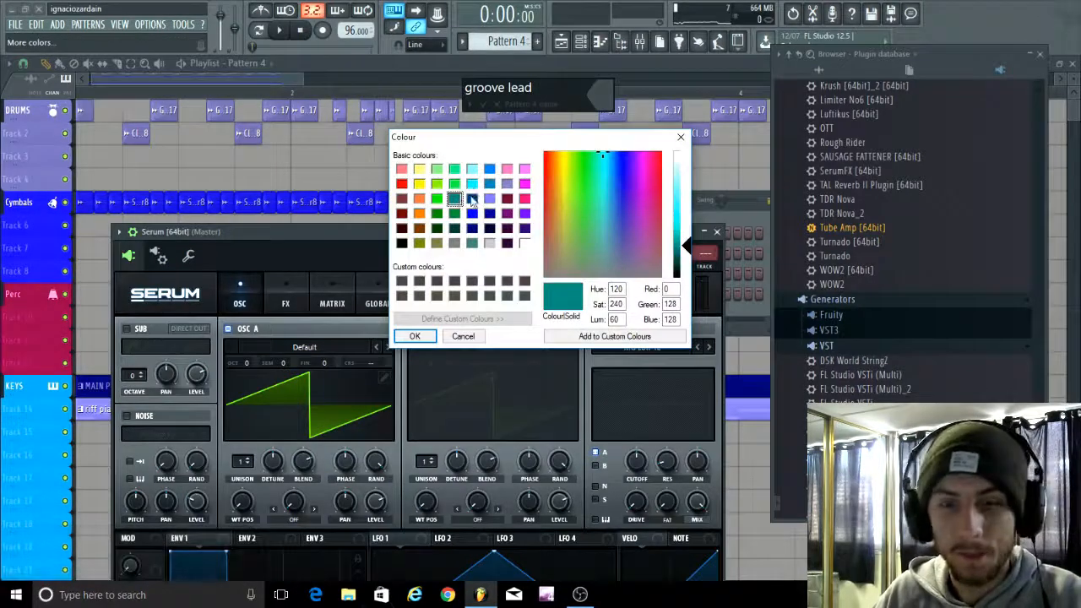
{"action": "key", "text": "Return"}
{"action": "key", "text": "Return"}
Step: Close the browser, move the Serum window into clear view and load the analog Basic Shapes wavetable into oscillator A
{"action": "left_click", "coordinate": [1040, 55]}
{"action": "left_click_drag", "start_coordinate": [585, 230], "coordinate": [803, 68]}
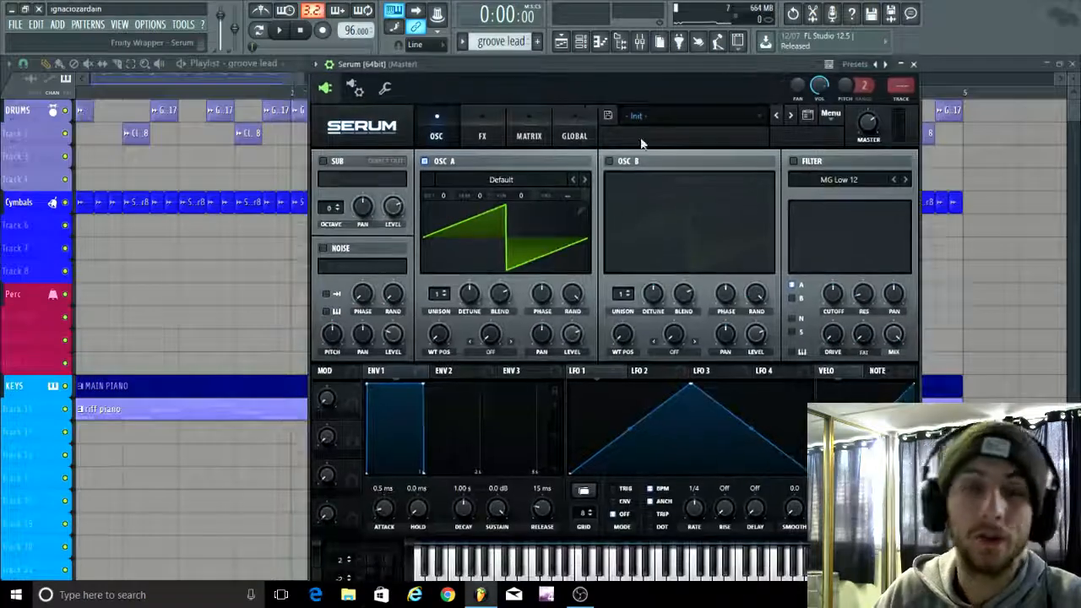
{"action": "left_click", "coordinate": [468, 180]}
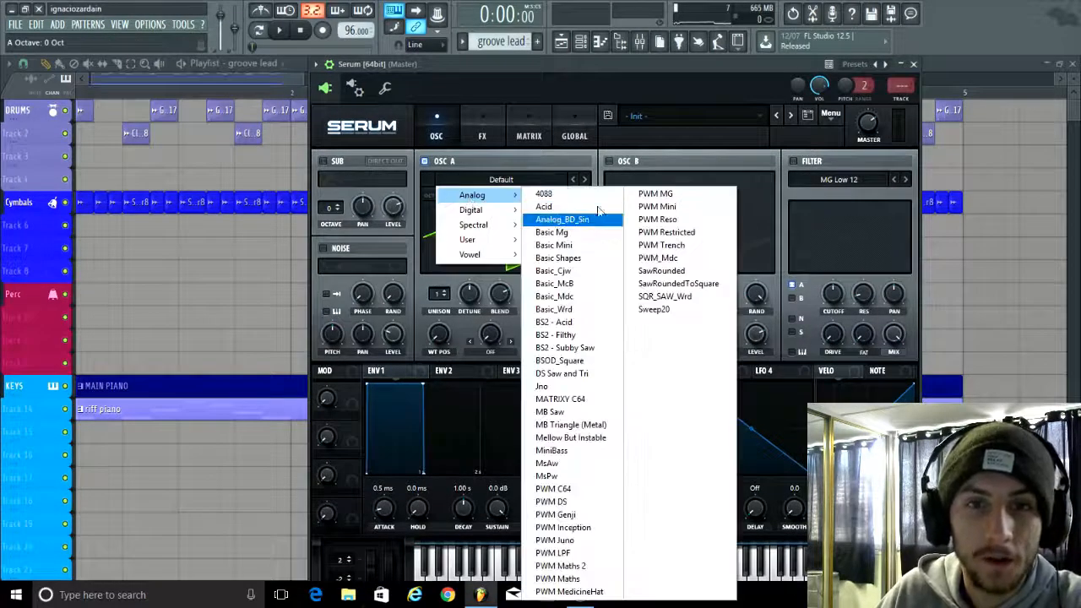
{"action": "left_click", "coordinate": [557, 257]}
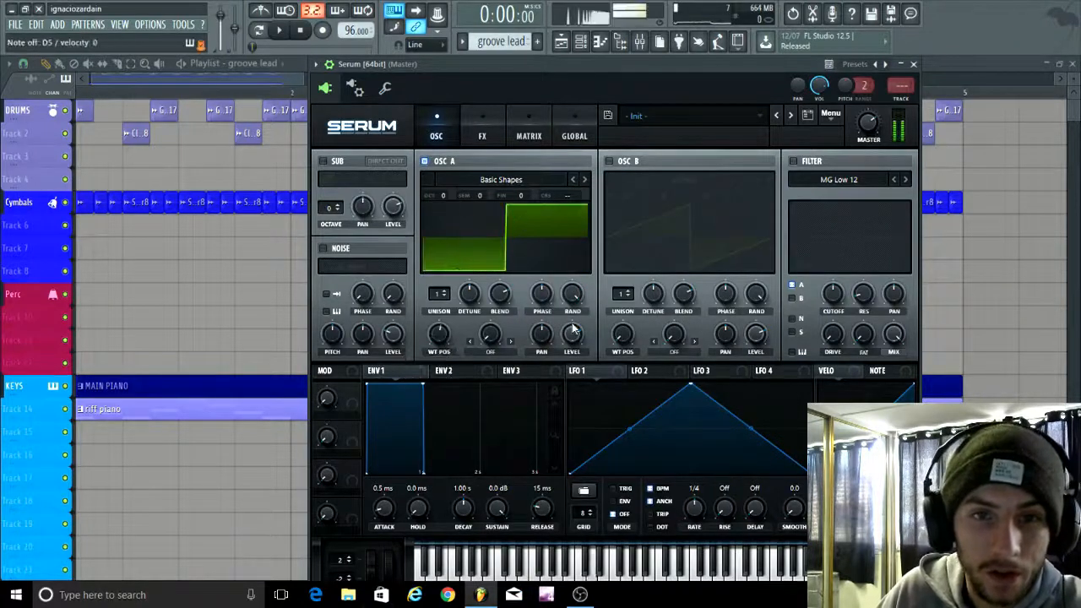
Step: Set oscillator A to 7 unison voices and Sync warp, modulating the warp amount with LFO 1 in Trig mode
{"action": "left_click_drag", "start_coordinate": [429, 294], "coordinate": [455, 268]}
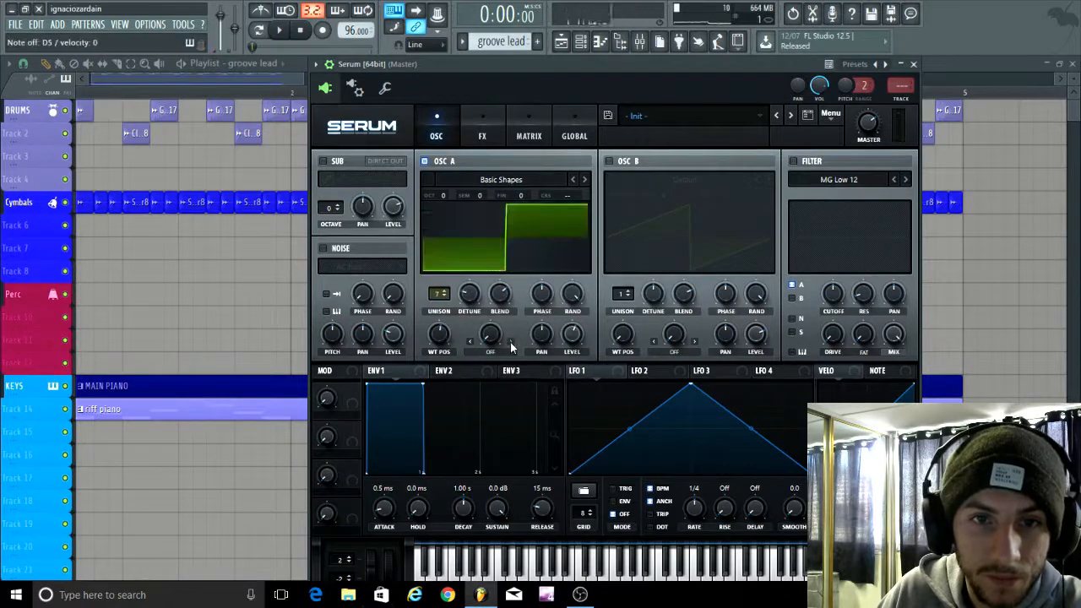
{"action": "left_click_drag", "start_coordinate": [495, 342], "coordinate": [500, 295]}
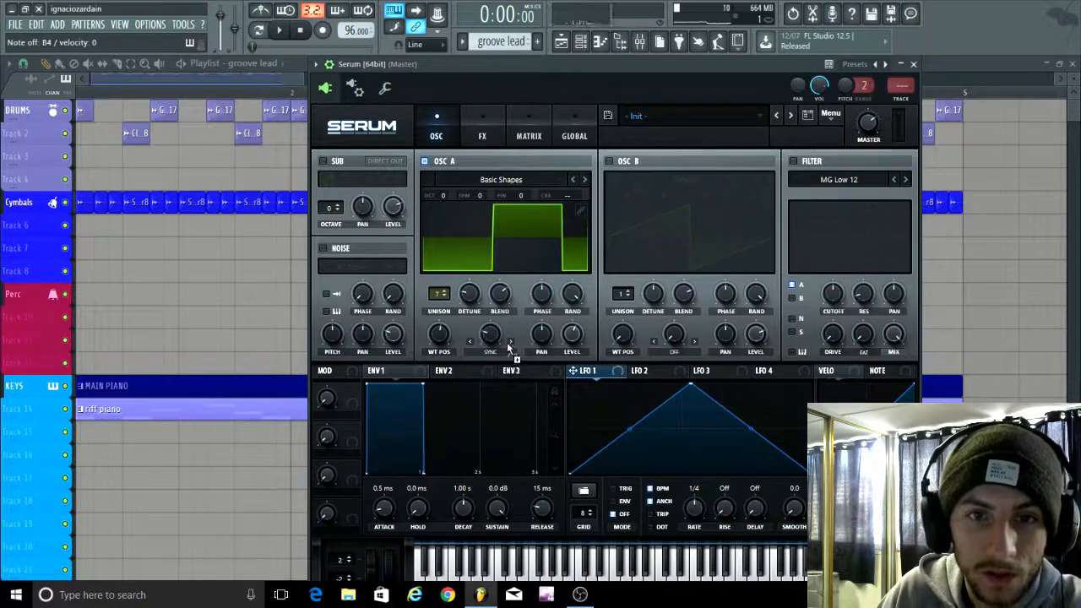
{"action": "left_click_drag", "start_coordinate": [490, 336], "coordinate": [500, 359]}
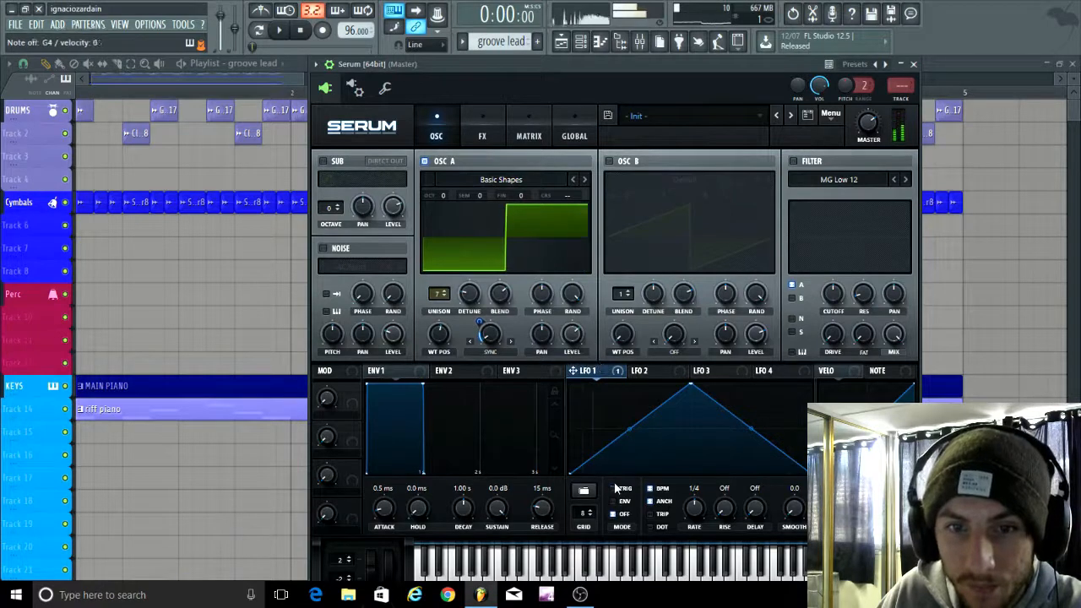
Step: Enable Serum's Hyper/Dimension, Compressor in multiband mode, and Reverb effects
{"action": "left_click", "coordinate": [483, 134]}
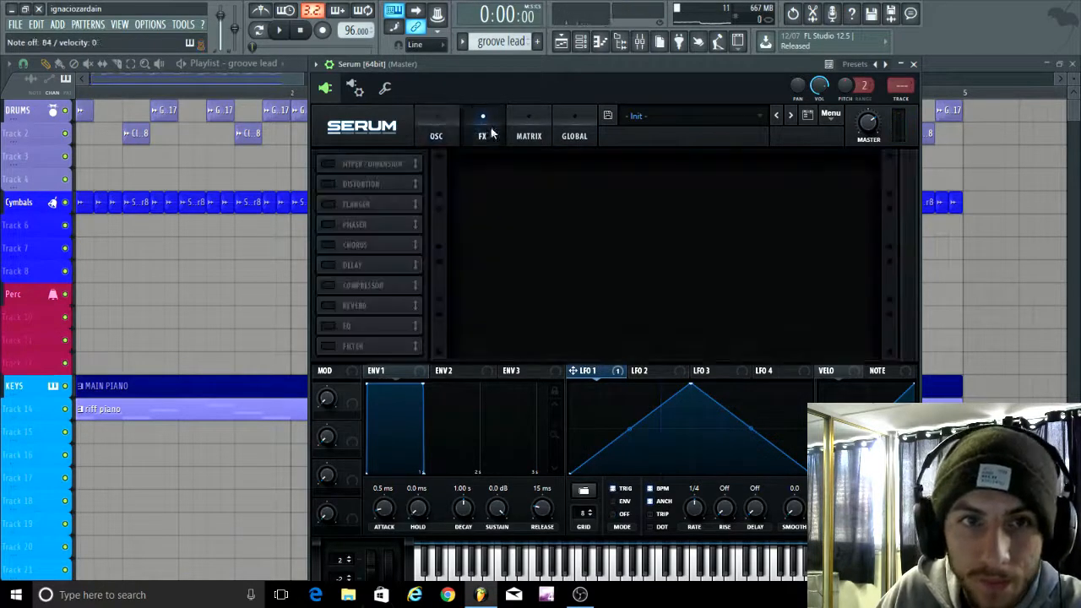
{"action": "left_click", "coordinate": [329, 164]}
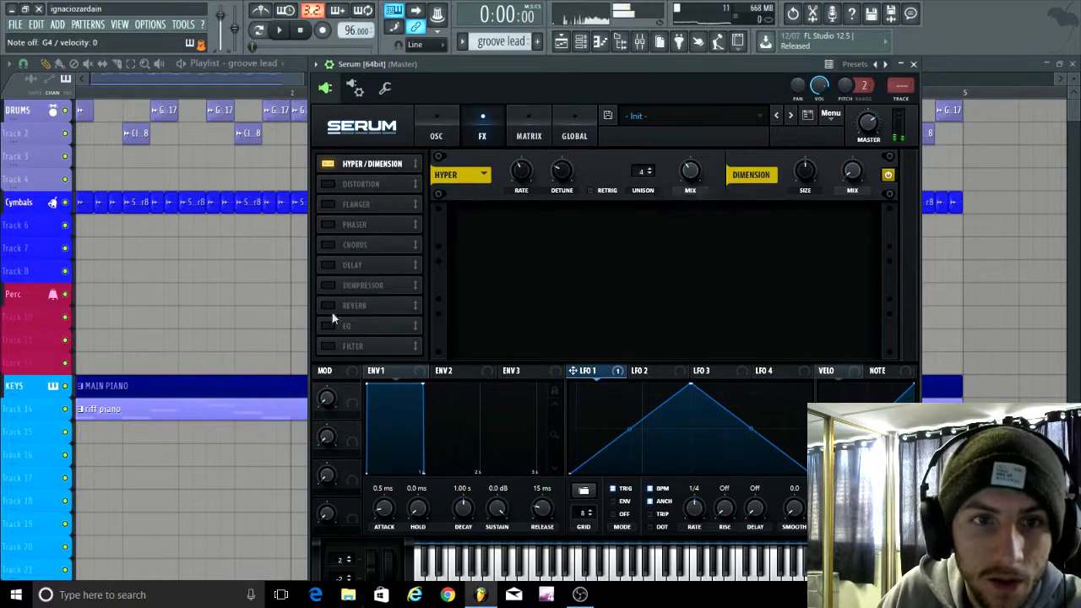
{"action": "left_click", "coordinate": [327, 285]}
{"action": "left_click", "coordinate": [722, 244]}
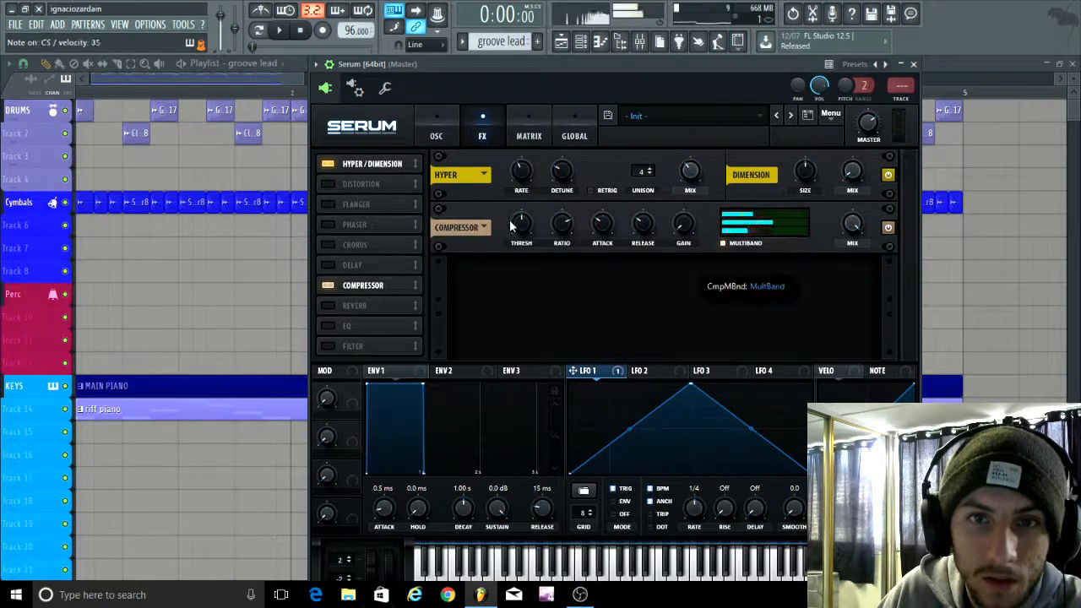
{"action": "left_click", "coordinate": [330, 306]}
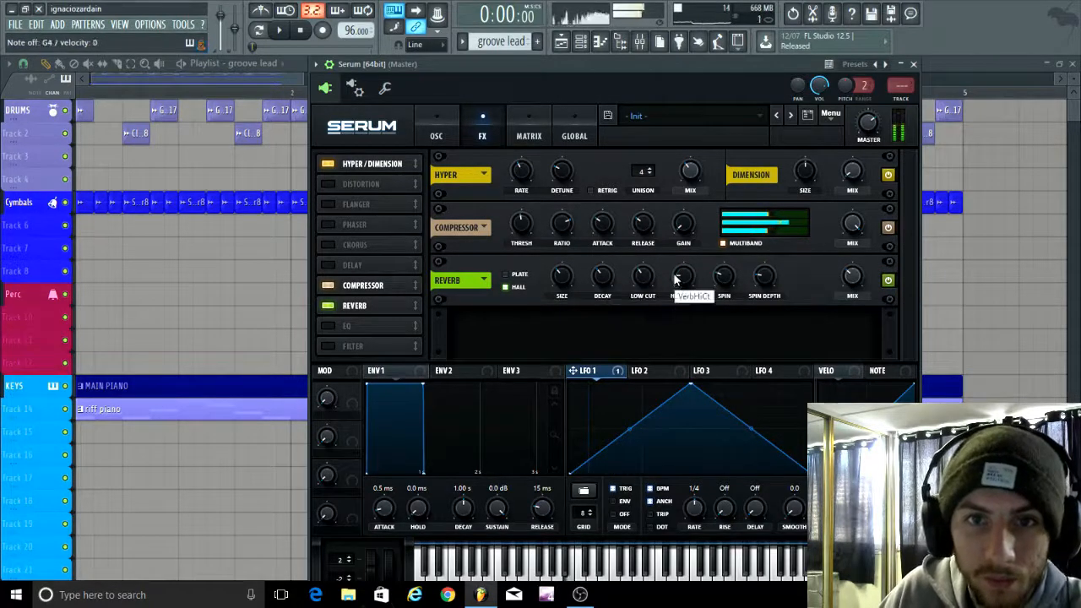
Step: Leave the Serum window and place the groove lead pattern at bar 1 on playlist Track 15
{"action": "left_click", "coordinate": [194, 108]}
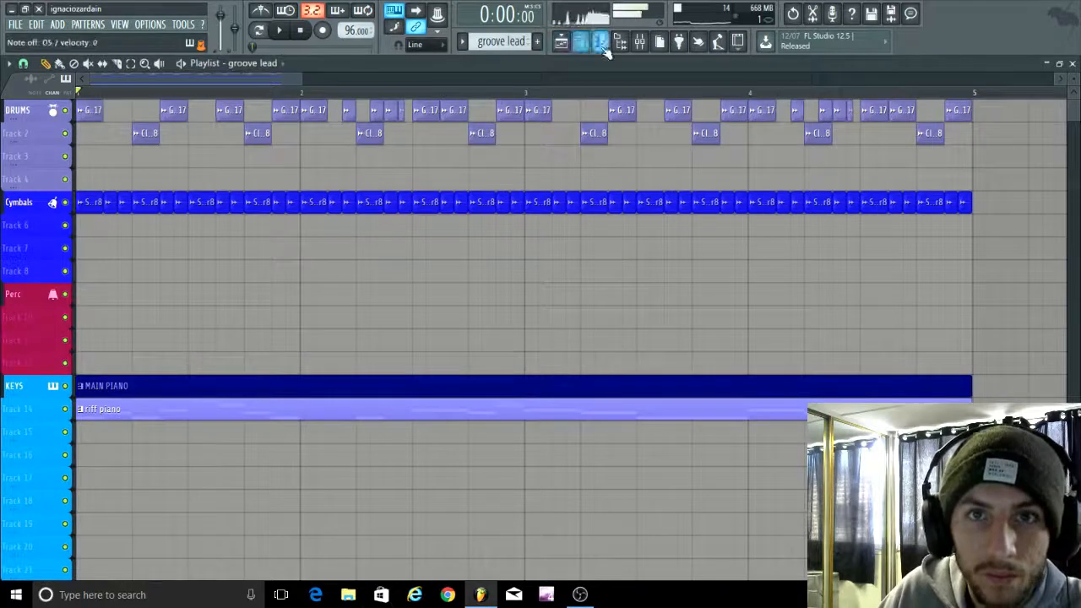
{"action": "left_click", "coordinate": [580, 44]}
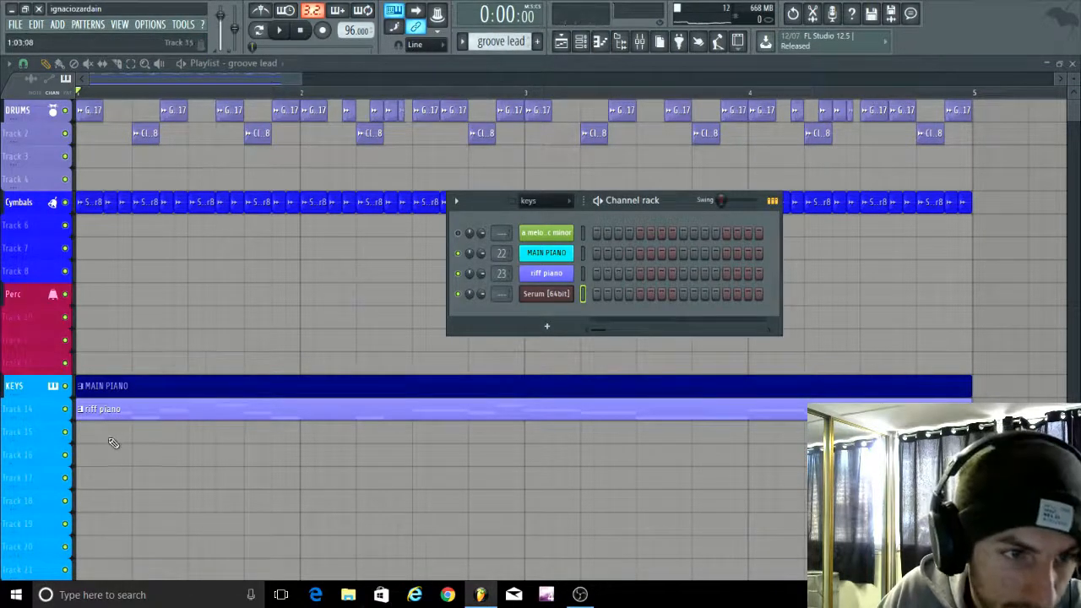
{"action": "left_click_drag", "start_coordinate": [113, 443], "coordinate": [80, 442]}
Step: Select the a melodic minor pattern and copy the notes of its a melodic minor channel in the channel rack
{"action": "left_click", "coordinate": [585, 49]}
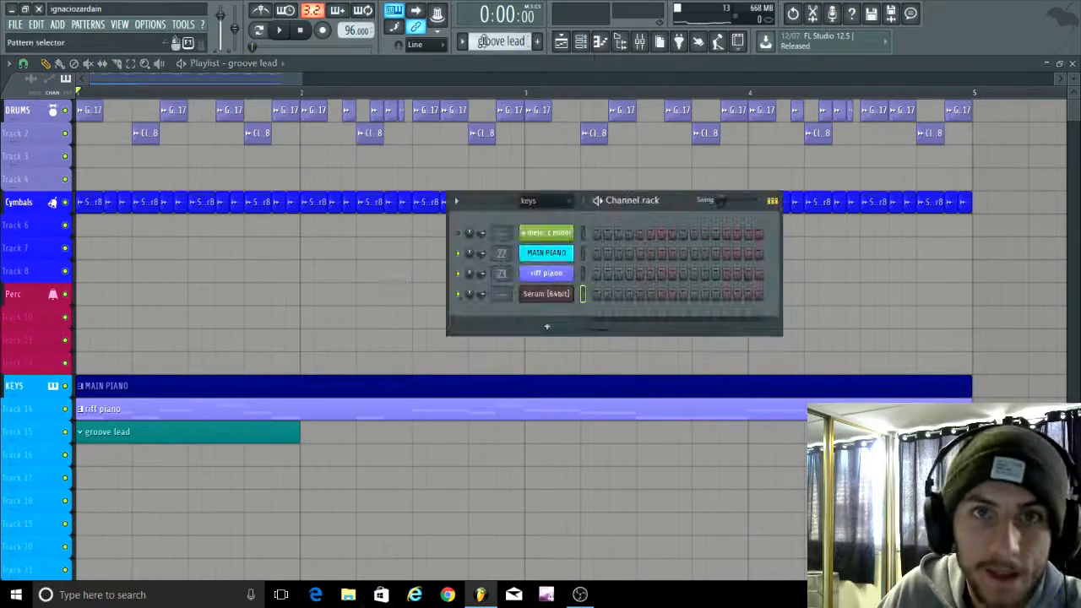
{"action": "scroll", "coordinate": [484, 40], "scroll_direction": "up", "scroll_amount": 3}
{"action": "right_click", "coordinate": [575, 253]}
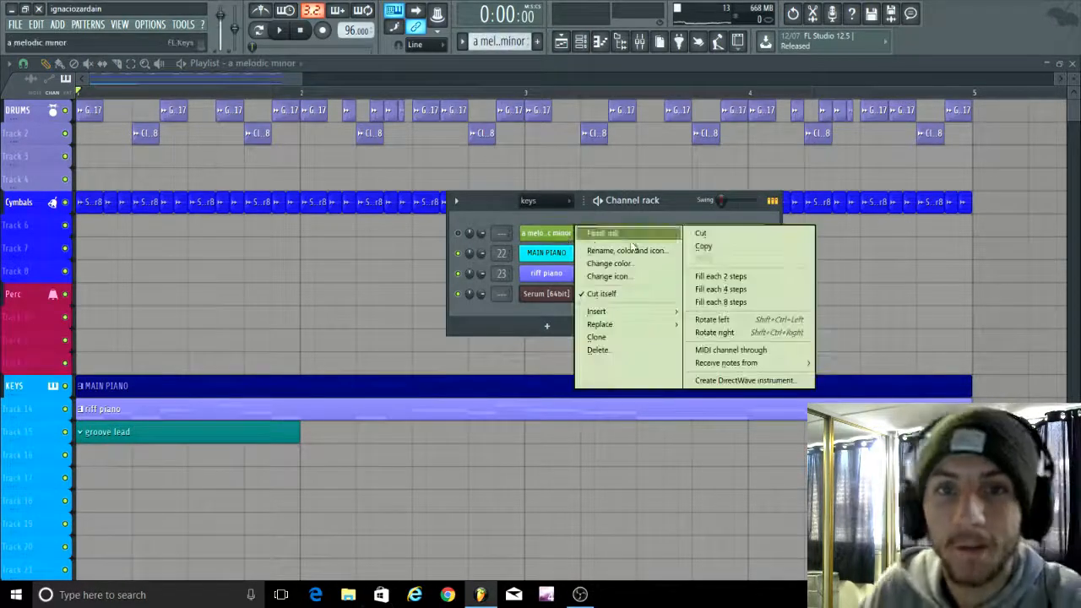
{"action": "left_click", "coordinate": [731, 246]}
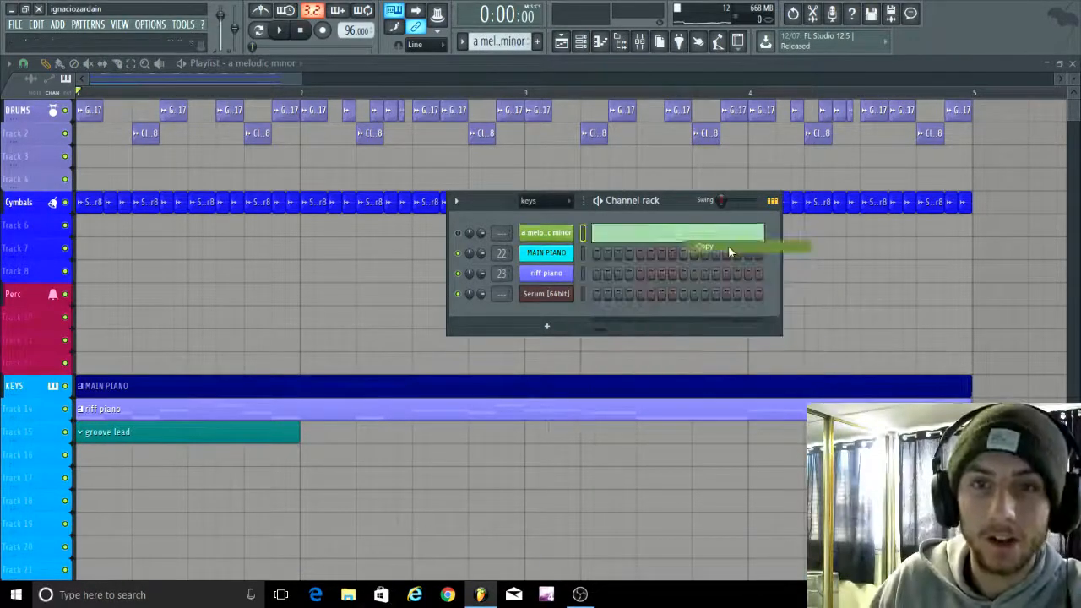
Step: Switch to the groove lead pattern and paste the copied notes into its a melodic minor channel
{"action": "scroll", "coordinate": [487, 42], "scroll_direction": "down", "scroll_amount": 3}
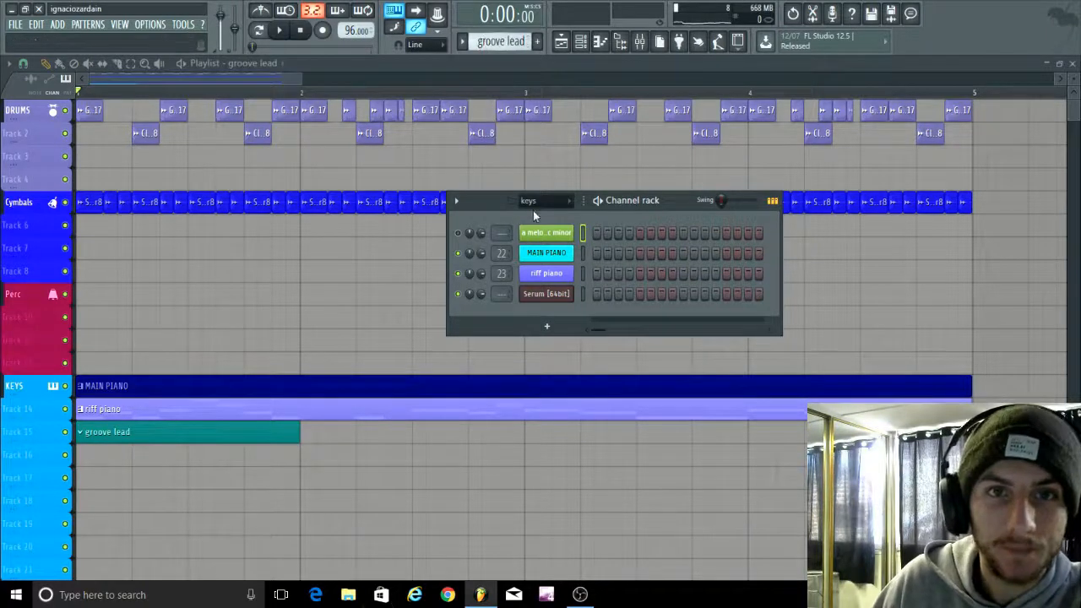
{"action": "right_click", "coordinate": [541, 234]}
{"action": "left_click", "coordinate": [725, 263]}
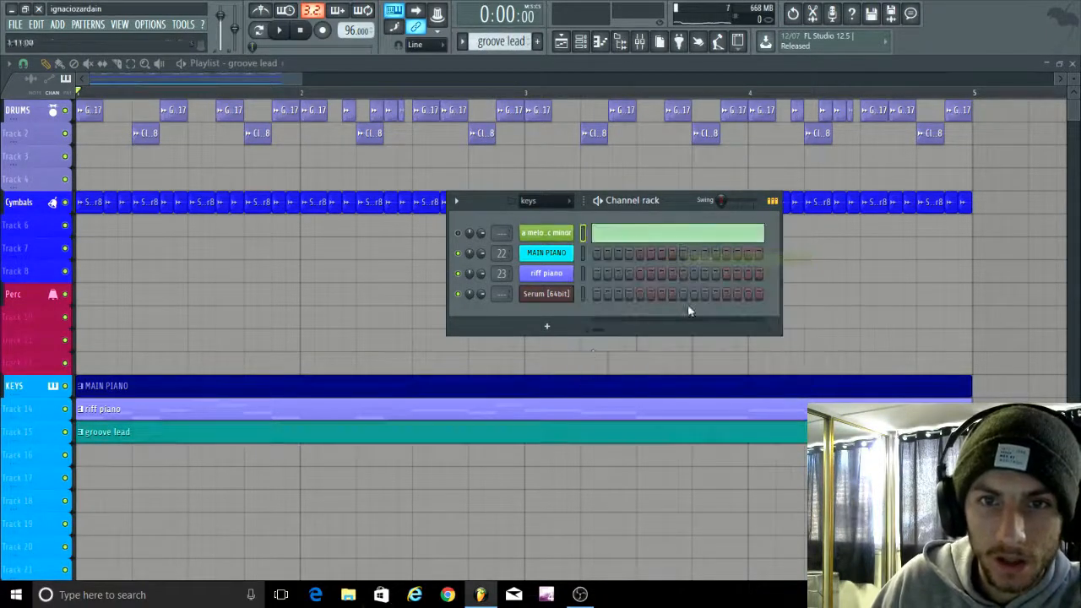
Step: In the Serum channel's piano roll, place an A4 note at the start of bar 1 and lengthen it to two beats
{"action": "right_click", "coordinate": [565, 296]}
{"action": "left_click", "coordinate": [603, 295]}
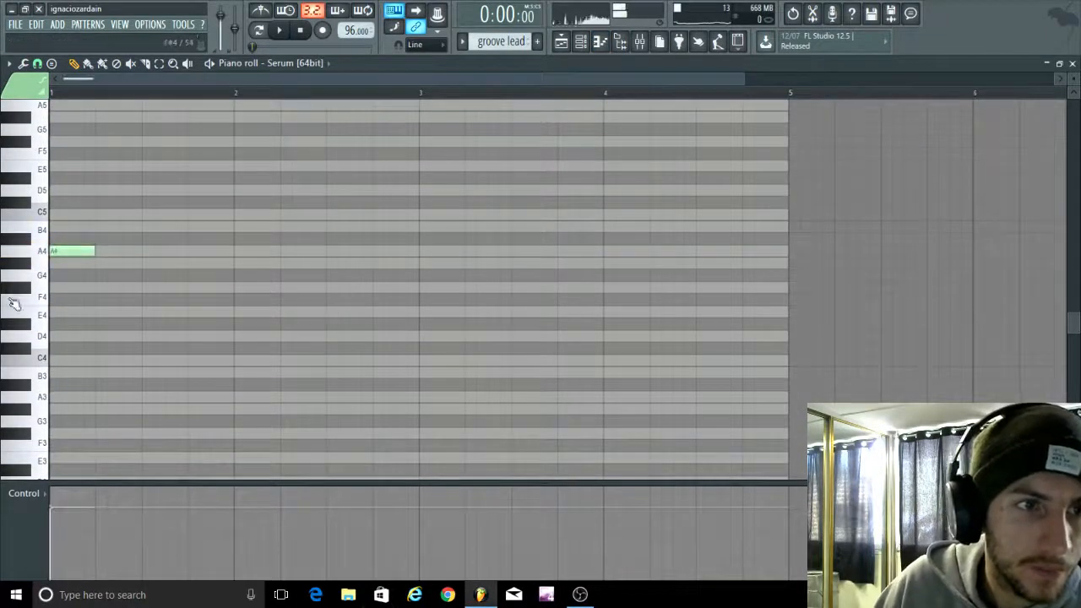
{"action": "key", "text": "space"}
{"action": "scroll", "coordinate": [4, 288], "scroll_direction": "up", "scroll_amount": 1}
{"action": "key", "text": "space"}
{"action": "scroll", "coordinate": [3, 291], "scroll_direction": "up", "scroll_amount": 1}
{"action": "key", "text": "space"}
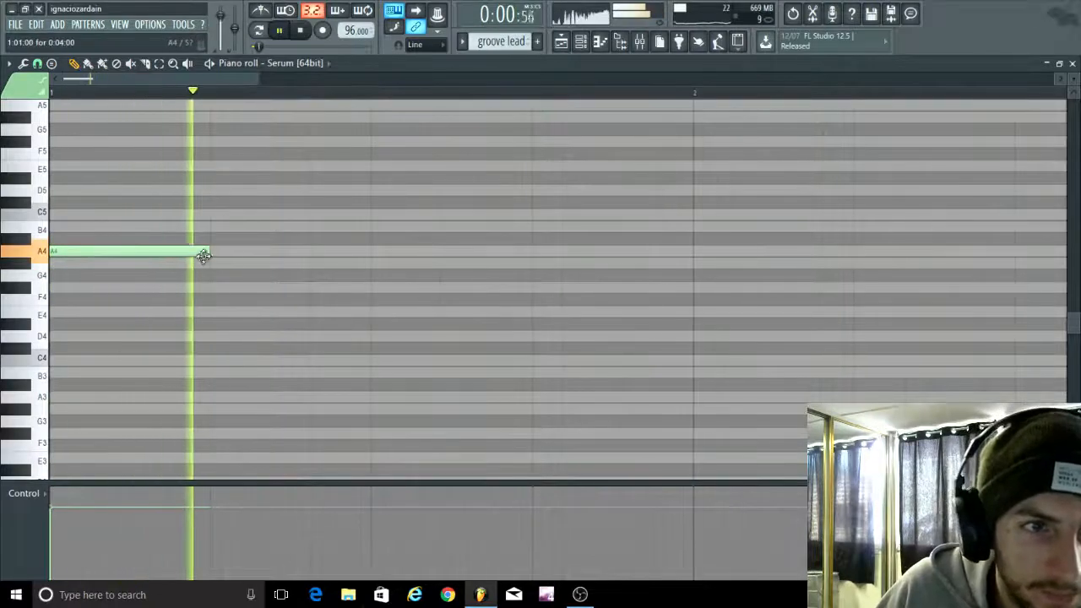
{"action": "left_click_drag", "start_coordinate": [203, 256], "coordinate": [330, 253]}
{"action": "key", "text": "space"}
Step: Add a D5 note on beat 2 of bar 1 and shorten it to half a beat
{"action": "left_click", "coordinate": [277, 192]}
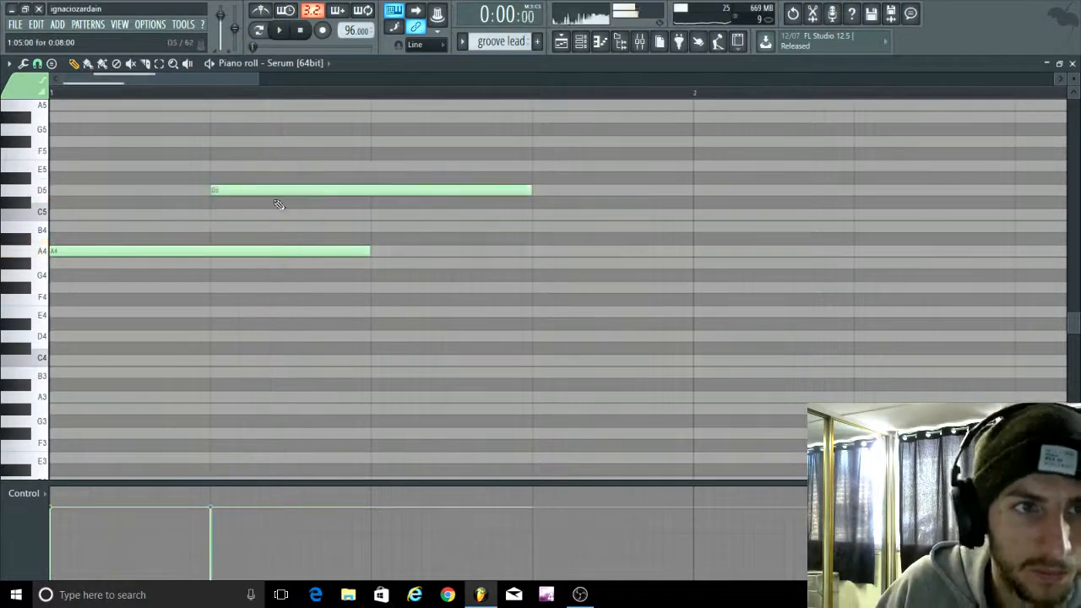
{"action": "key", "text": "space"}
{"action": "left_click_drag", "start_coordinate": [529, 190], "coordinate": [368, 216]}
{"action": "key", "text": "space"}
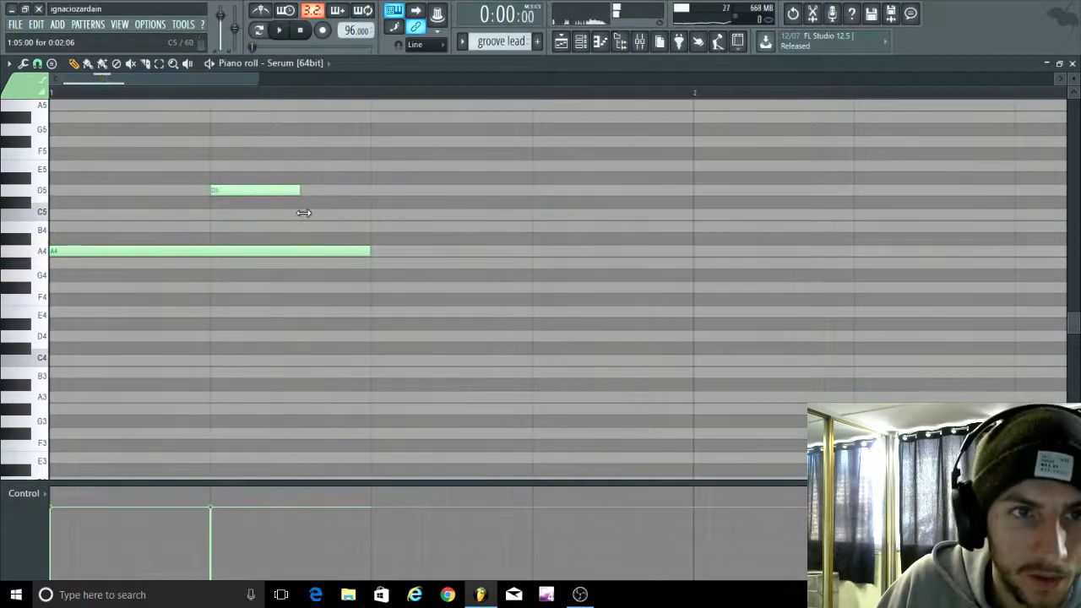
{"action": "key", "text": "space"}
{"action": "left_click_drag", "start_coordinate": [299, 190], "coordinate": [289, 190]}
{"action": "key", "text": "space"}
{"action": "key", "text": "space"}
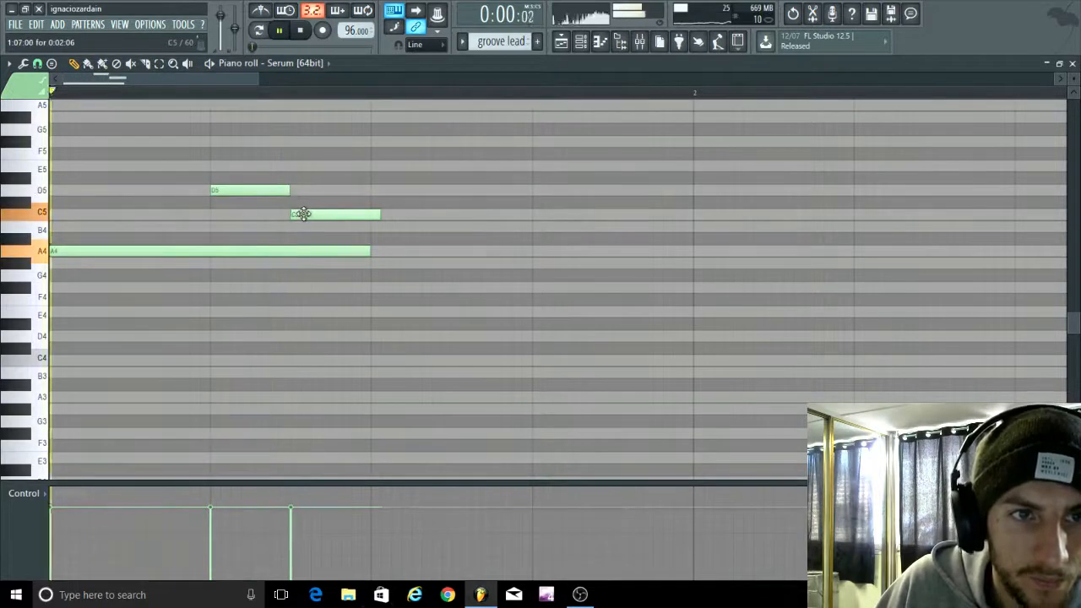
Step: Place a half-beat C5 note directly after the D5 note, ending at beat 3
{"action": "right_click", "coordinate": [304, 213]}
{"action": "left_click", "coordinate": [291, 213]}
{"action": "key", "text": "space"}
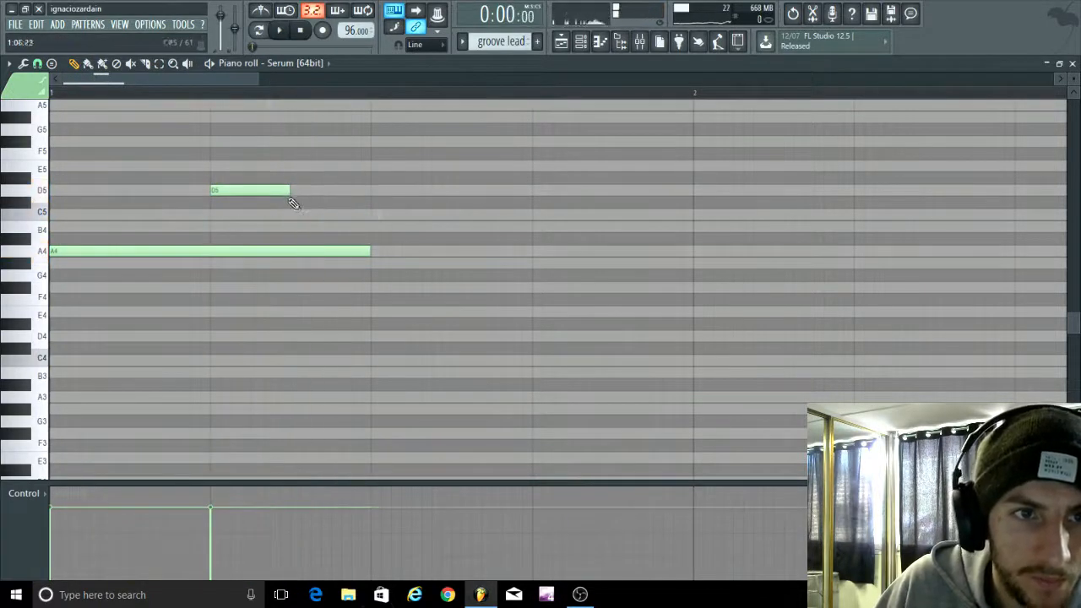
{"action": "left_click", "coordinate": [291, 202]}
{"action": "left_click", "coordinate": [288, 210]}
{"action": "key", "text": "space"}
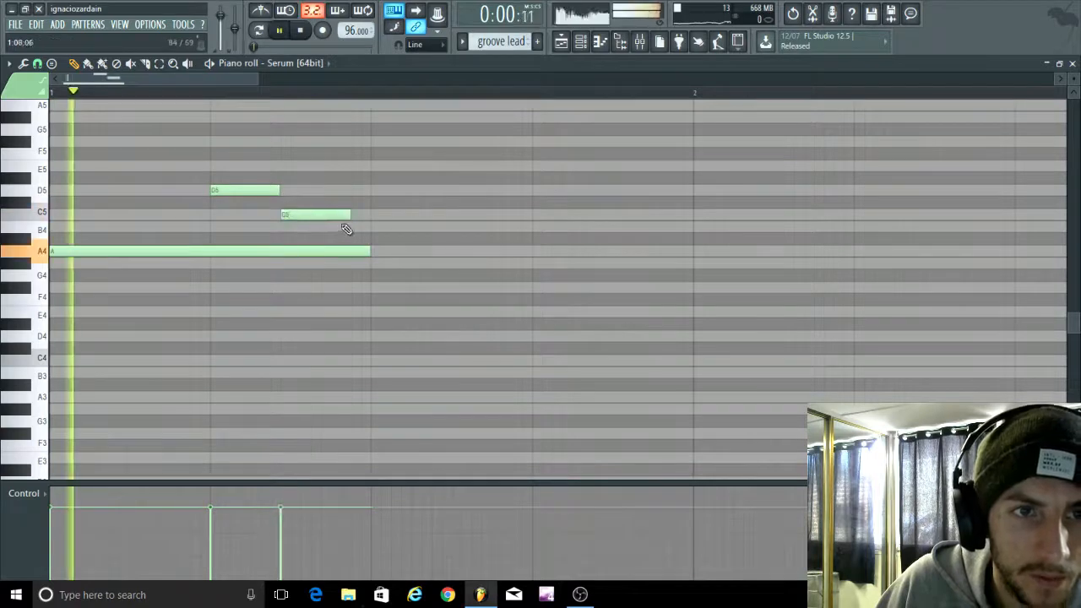
{"action": "right_click", "coordinate": [318, 215]}
{"action": "key", "text": "space"}
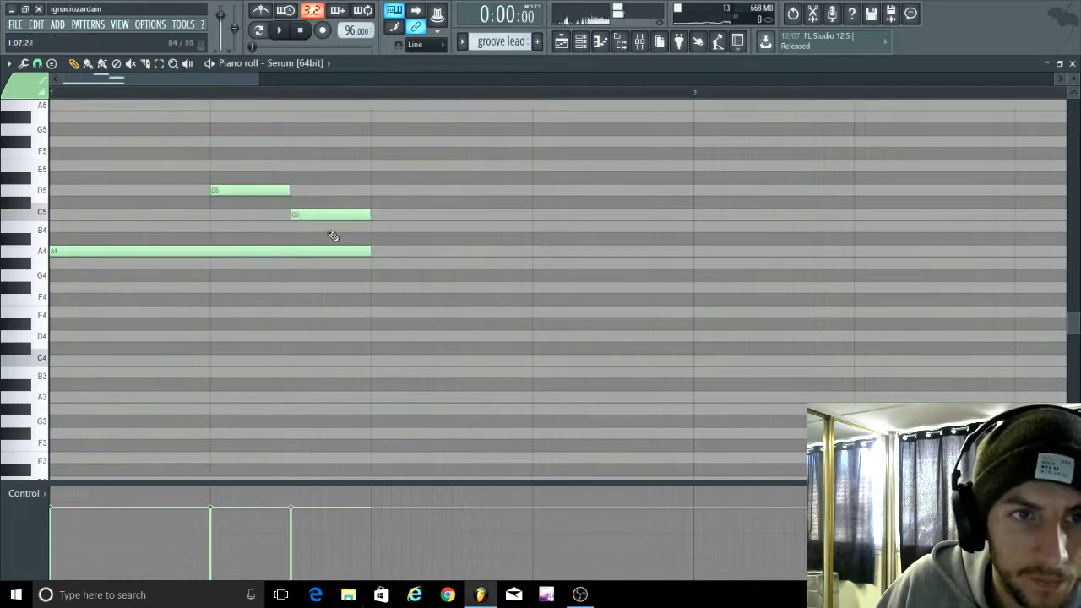
Step: Add a one-beat B4 note on beat 3 and a one-beat A4 note on beat 4 of bar 1
{"action": "key", "text": "space"}
{"action": "left_click", "coordinate": [376, 227]}
{"action": "key", "text": "space"}
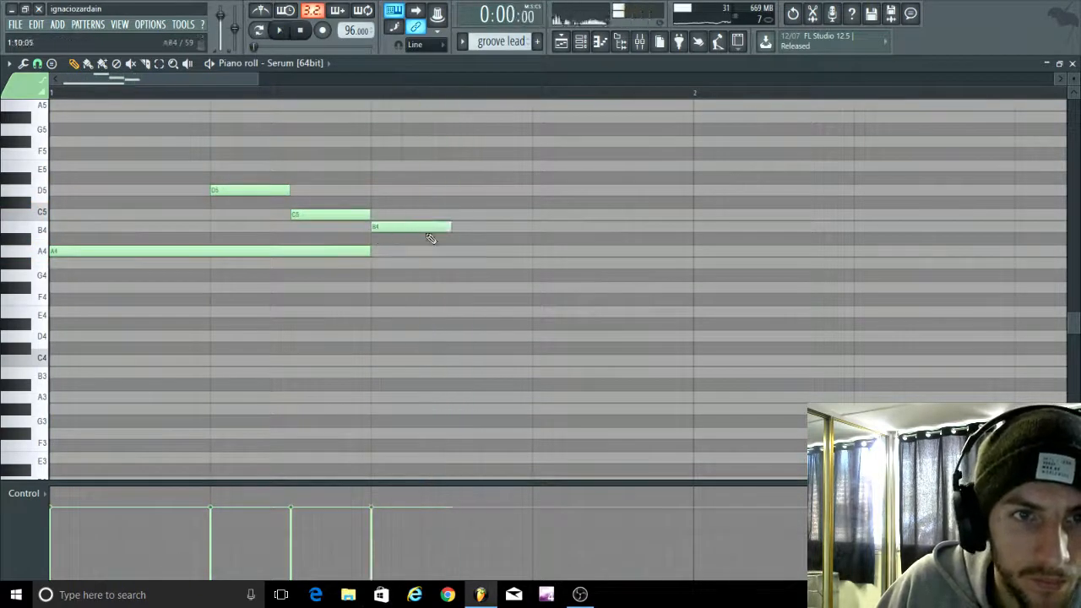
{"action": "key", "text": "space"}
{"action": "left_click_drag", "start_coordinate": [451, 228], "coordinate": [531, 228]}
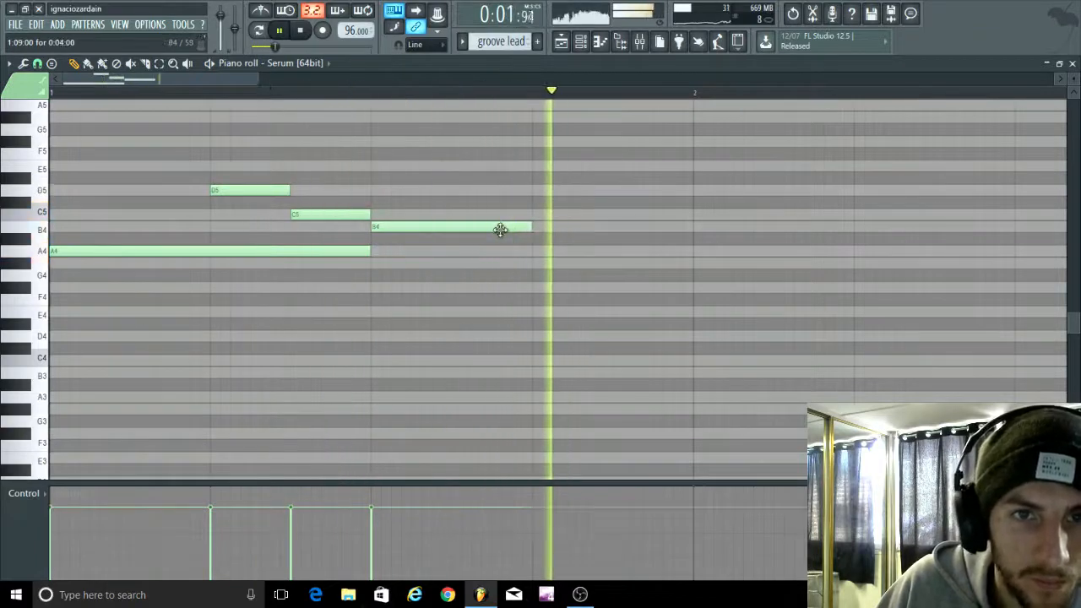
{"action": "left_click", "coordinate": [535, 251]}
{"action": "scroll", "coordinate": [459, 309], "scroll_direction": "down", "scroll_amount": 2}
{"action": "scroll", "coordinate": [464, 321], "scroll_direction": "up", "scroll_amount": 2}
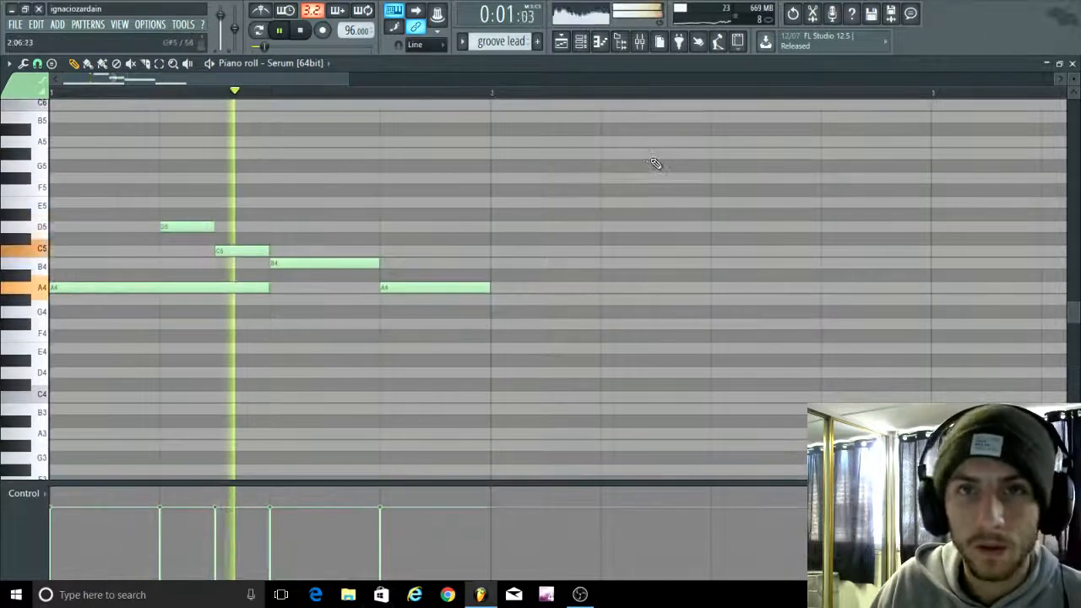
Step: Stop playback and route the Serum channel to mixer track 24
{"action": "left_click", "coordinate": [600, 41]}
{"action": "left_click", "coordinate": [639, 42]}
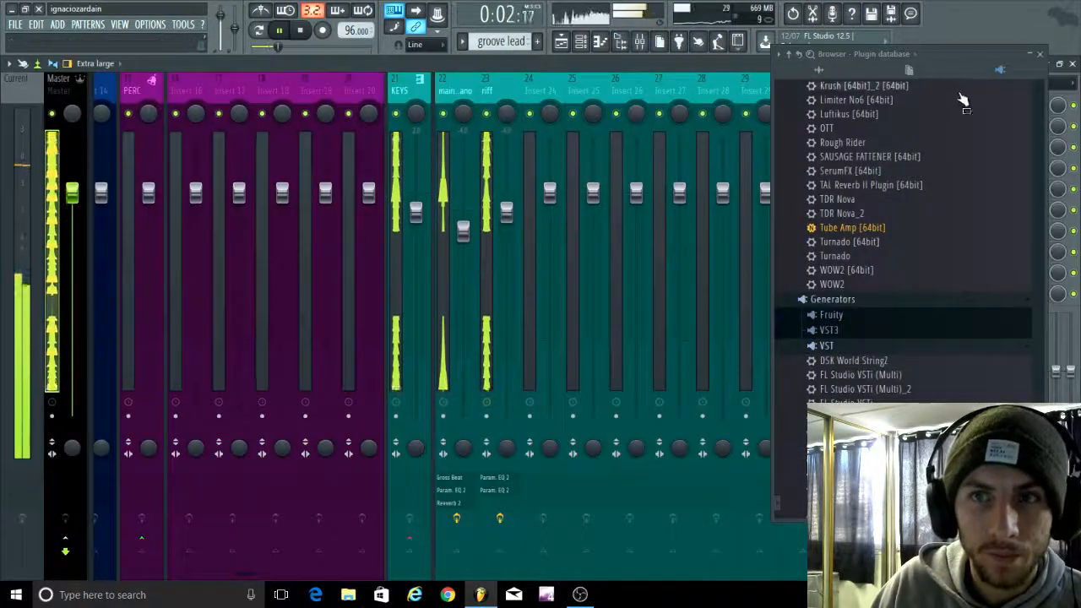
{"action": "key", "text": "space"}
{"action": "left_click", "coordinate": [1039, 54]}
{"action": "left_click", "coordinate": [581, 41]}
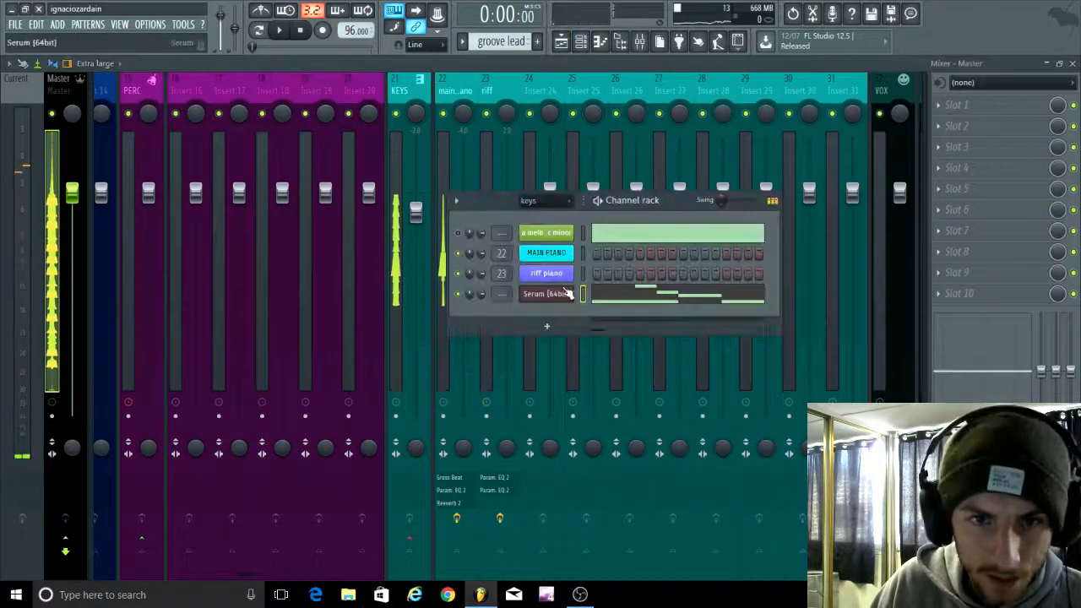
{"action": "key", "text": "ctrl+l"}
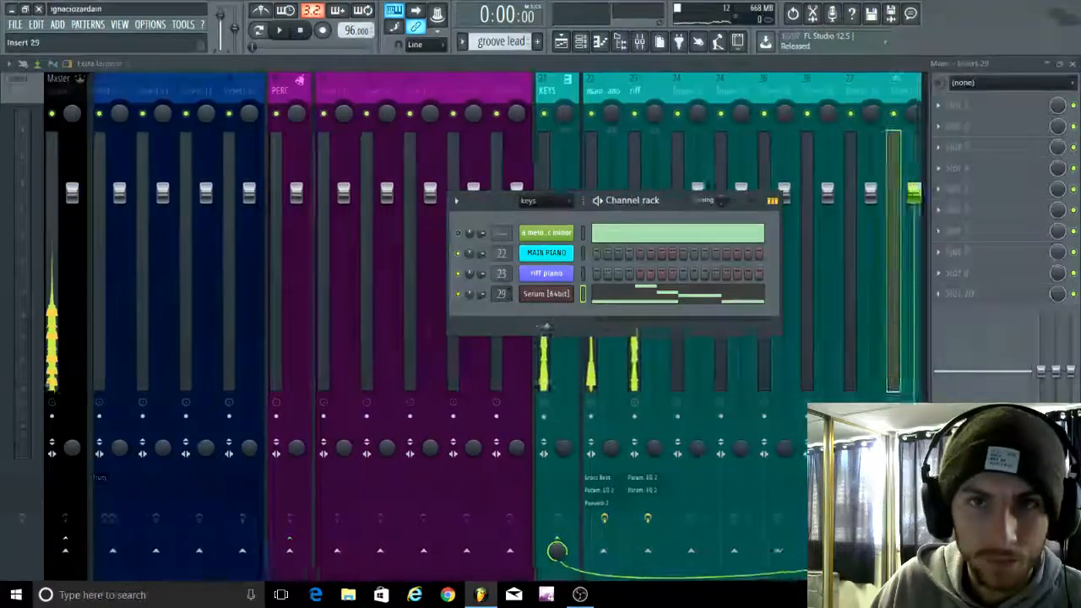
{"action": "left_click_drag", "start_coordinate": [502, 294], "coordinate": [501, 296]}
Step: Rename the Serum channel to "groove lead" and color it dark blue
{"action": "right_click", "coordinate": [569, 299]}
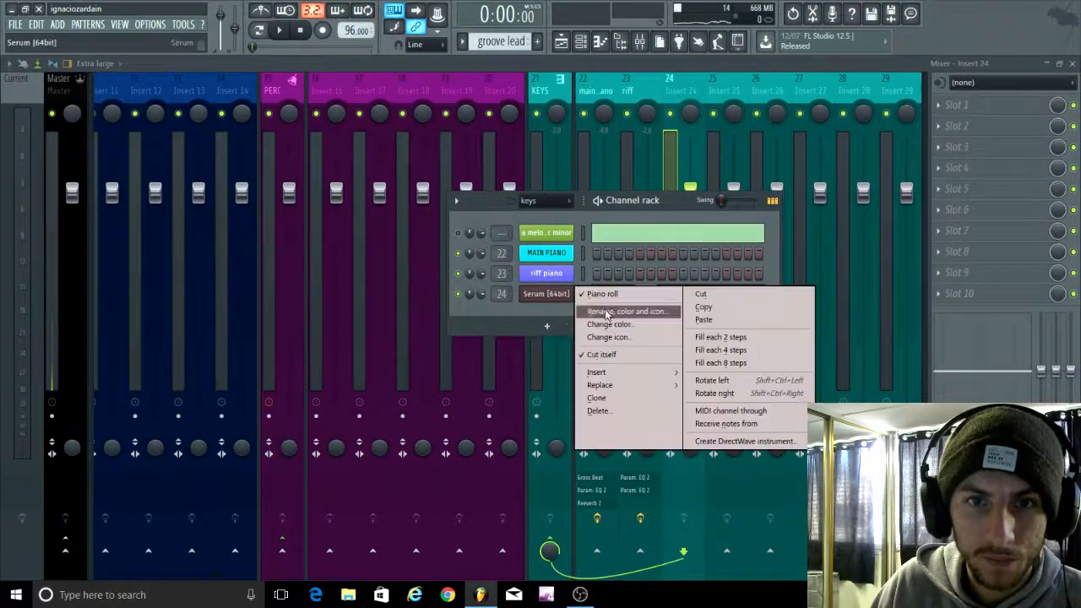
{"action": "left_click", "coordinate": [605, 309]}
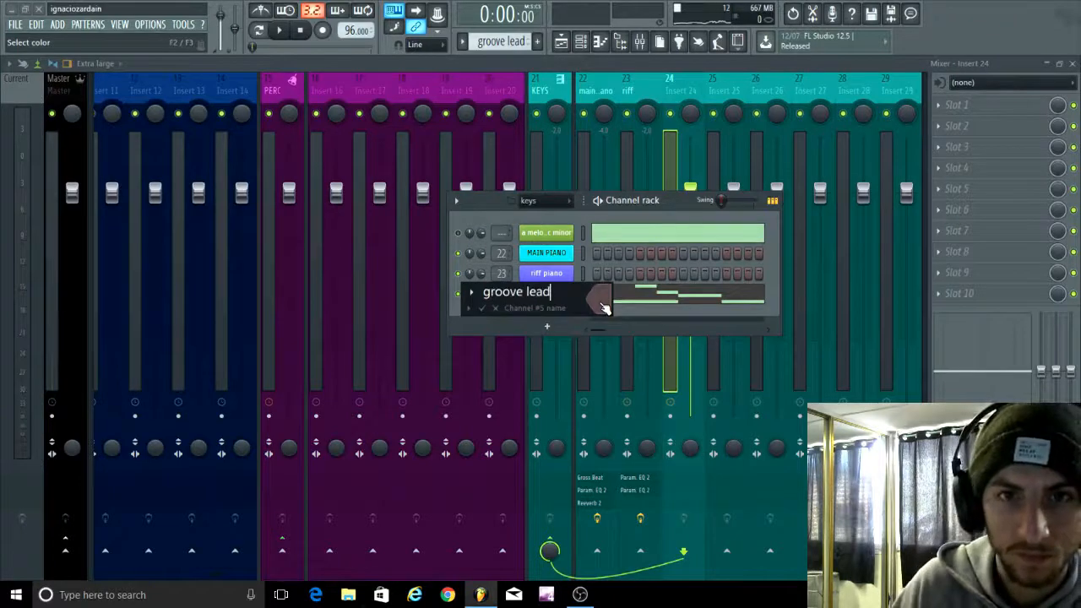
{"action": "left_click", "coordinate": [603, 305]}
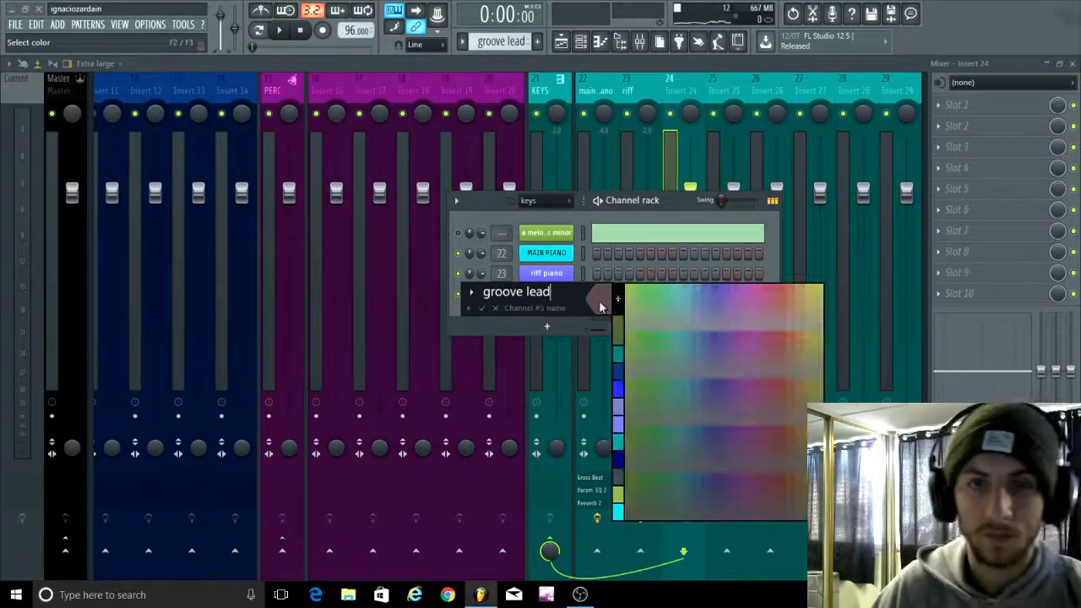
{"action": "left_click", "coordinate": [620, 369]}
{"action": "key", "text": "Return"}
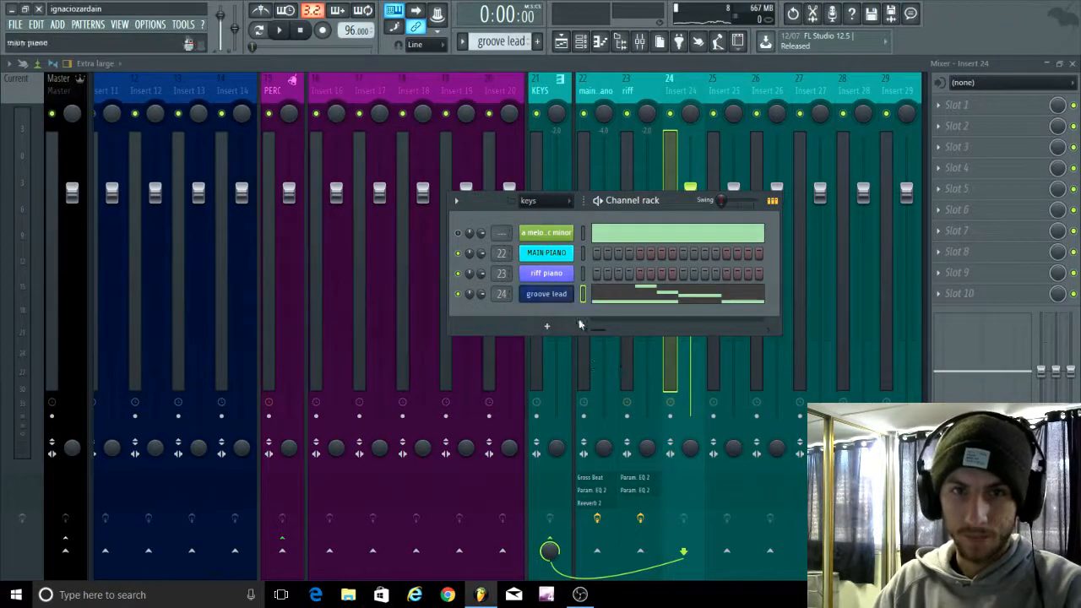
Step: Play the groove lead pattern and lower the Insert 24 fader to about -1.6 dB
{"action": "left_click", "coordinate": [685, 92]}
{"action": "key", "text": "space"}
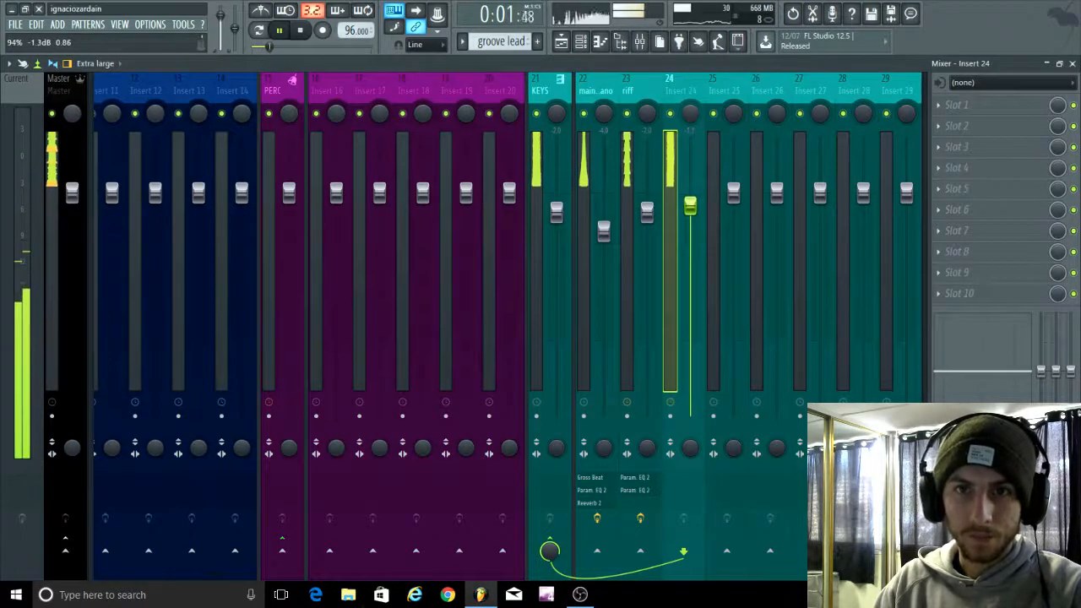
Step: Open the groove lead channel's Serum and raise oscillator A's octave to +1
{"action": "key", "text": "F6"}
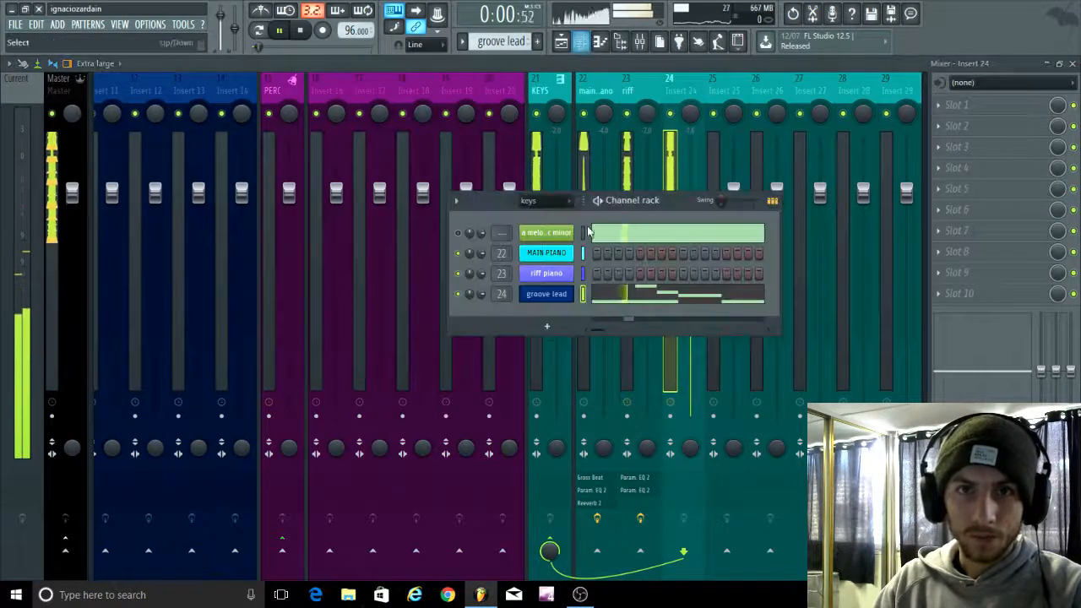
{"action": "left_click", "coordinate": [557, 299]}
{"action": "key", "text": "space"}
{"action": "left_click_drag", "start_coordinate": [445, 195], "coordinate": [447, 183]}
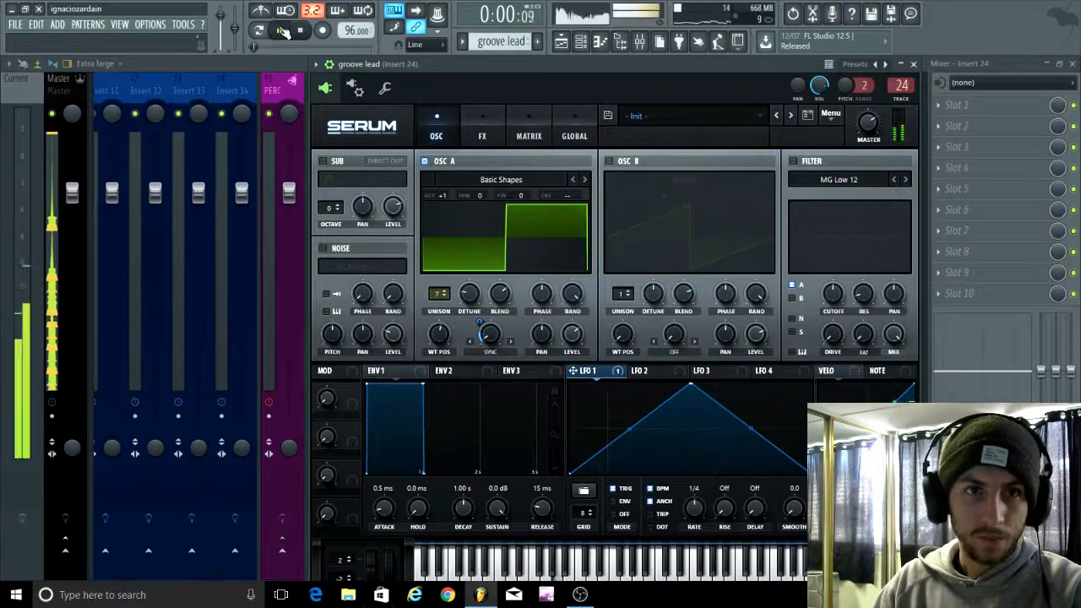
Step: Try oscillator A at +2 octaves during playback, set it back to +1, and replay the pattern
{"action": "left_click_drag", "start_coordinate": [443, 193], "coordinate": [443, 184]}
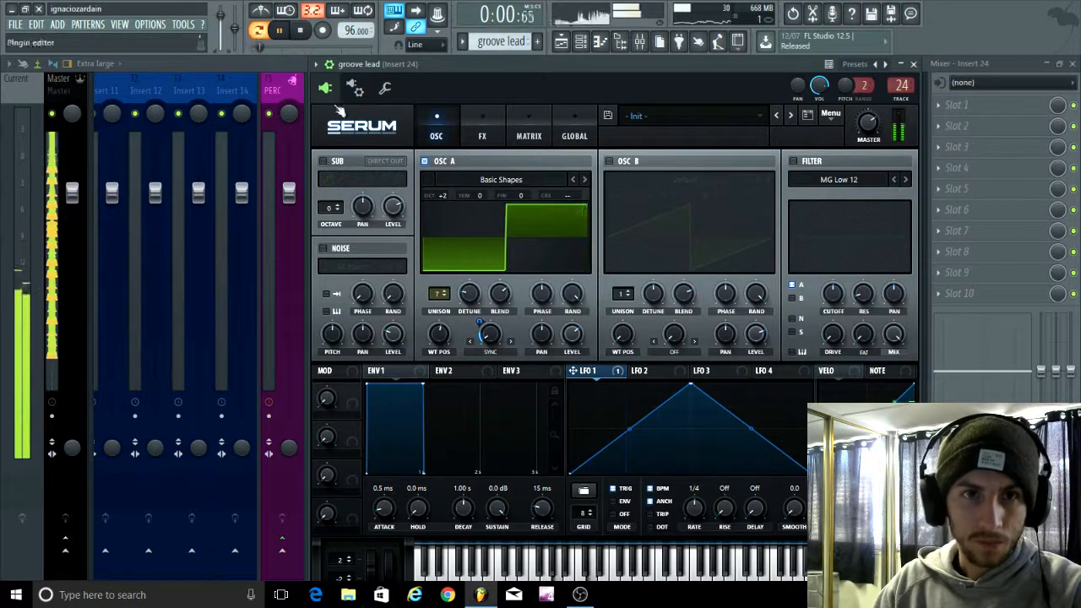
{"action": "left_click", "coordinate": [441, 199]}
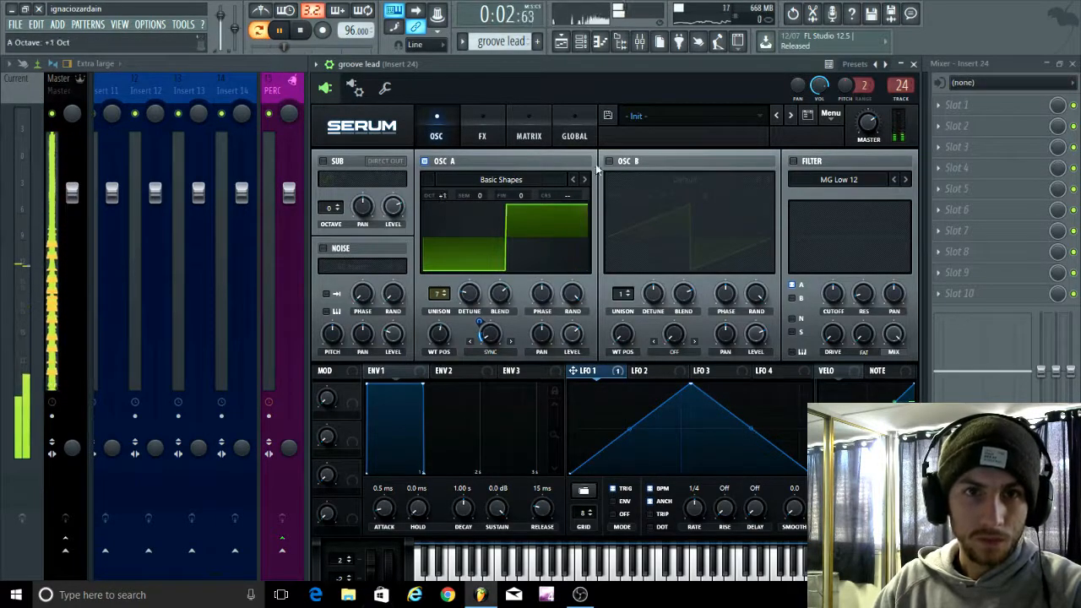
{"action": "left_click", "coordinate": [282, 32]}
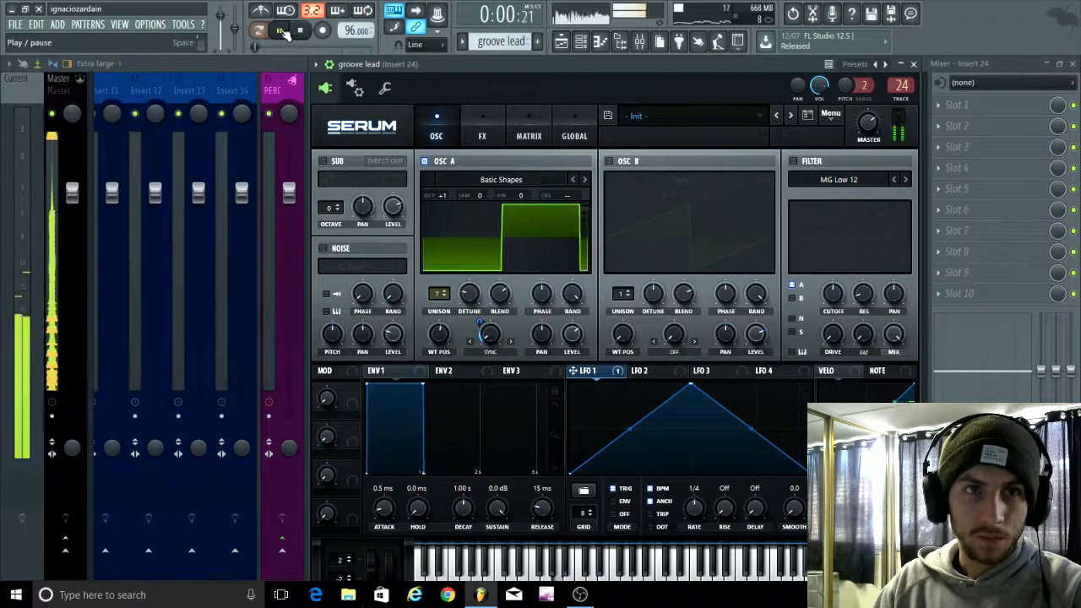
{"action": "left_click", "coordinate": [279, 31]}
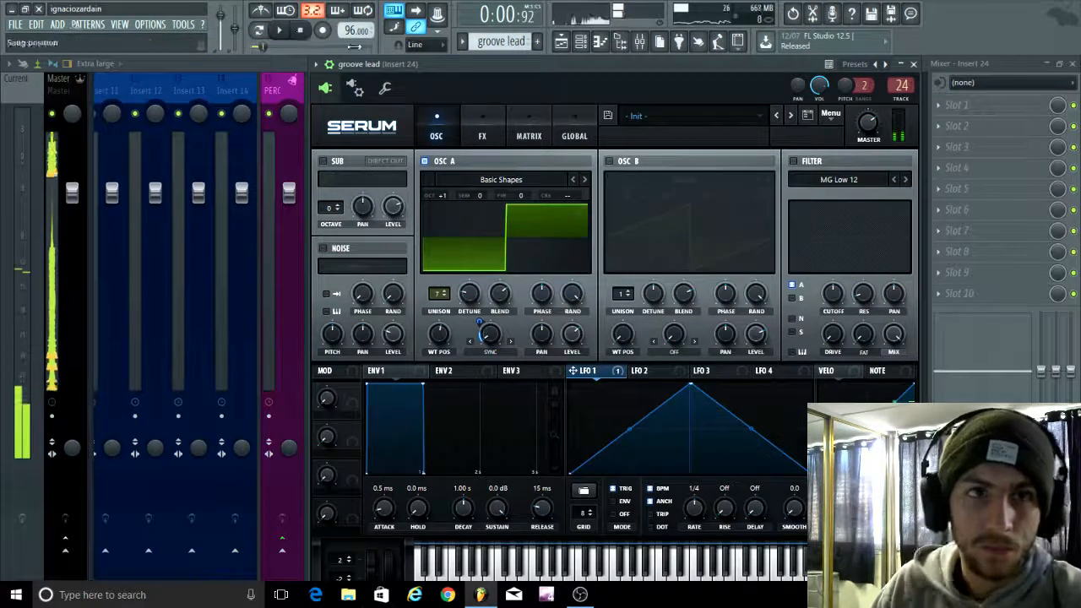
Step: Close Serum and rename mixer track Insert 24 to "lead"
{"action": "left_click", "coordinate": [913, 65]}
{"action": "left_click", "coordinate": [581, 44]}
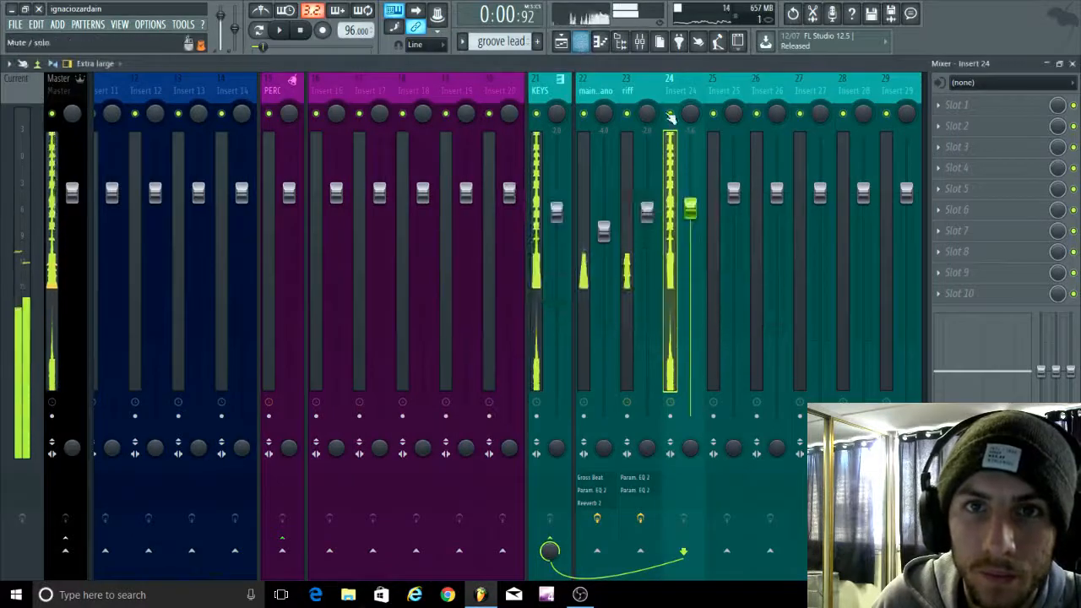
{"action": "right_click", "coordinate": [709, 78]}
{"action": "left_click", "coordinate": [743, 77]}
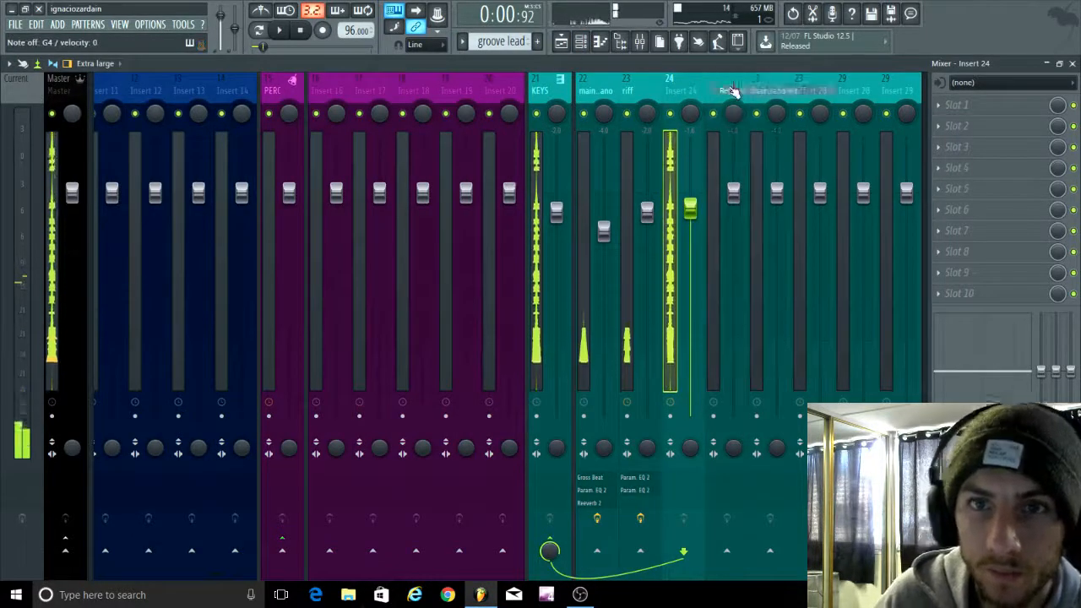
{"action": "type", "text": "lead"}
{"action": "key", "text": "Return"}
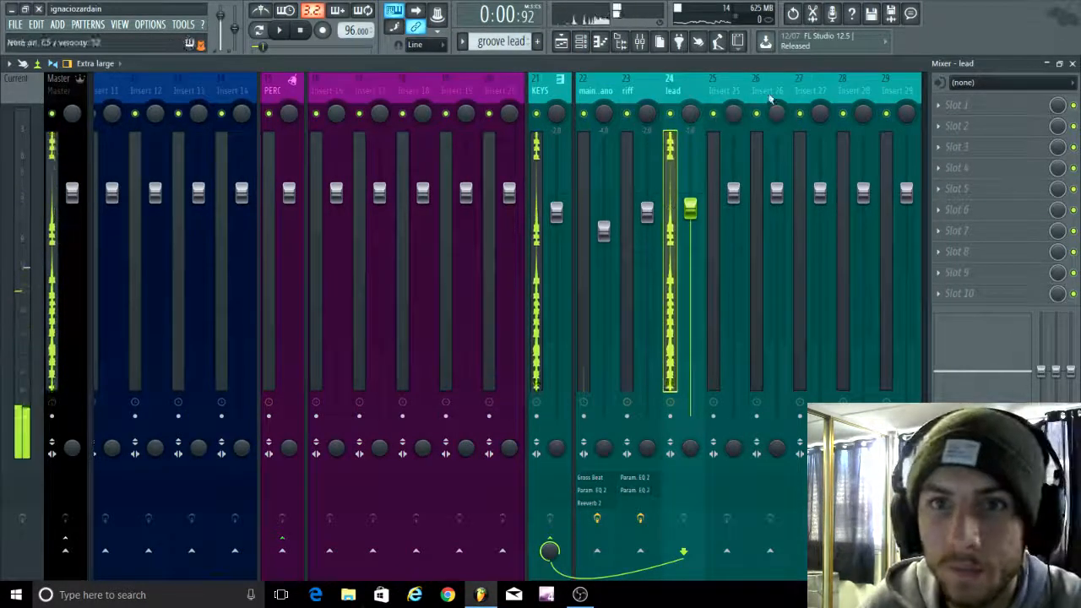
Step: Load Fruity parametric EQ 2 in slot 1 of the lead track and cut its band 4 mids and band 7 highs
{"action": "left_click", "coordinate": [954, 105]}
{"action": "left_click", "coordinate": [780, 435]}
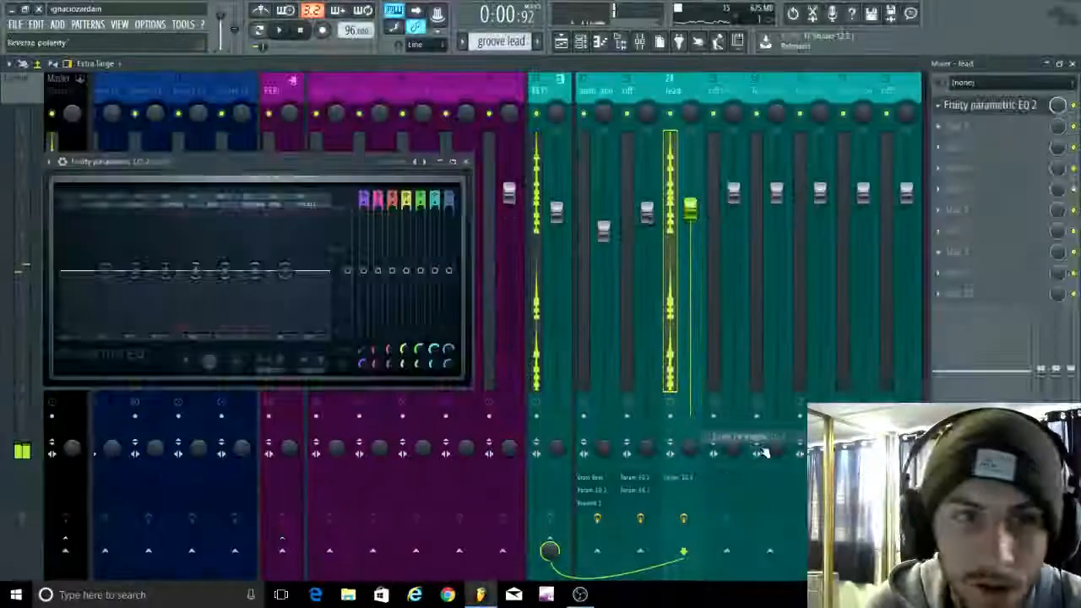
{"action": "left_click_drag", "start_coordinate": [195, 270], "coordinate": [218, 306]}
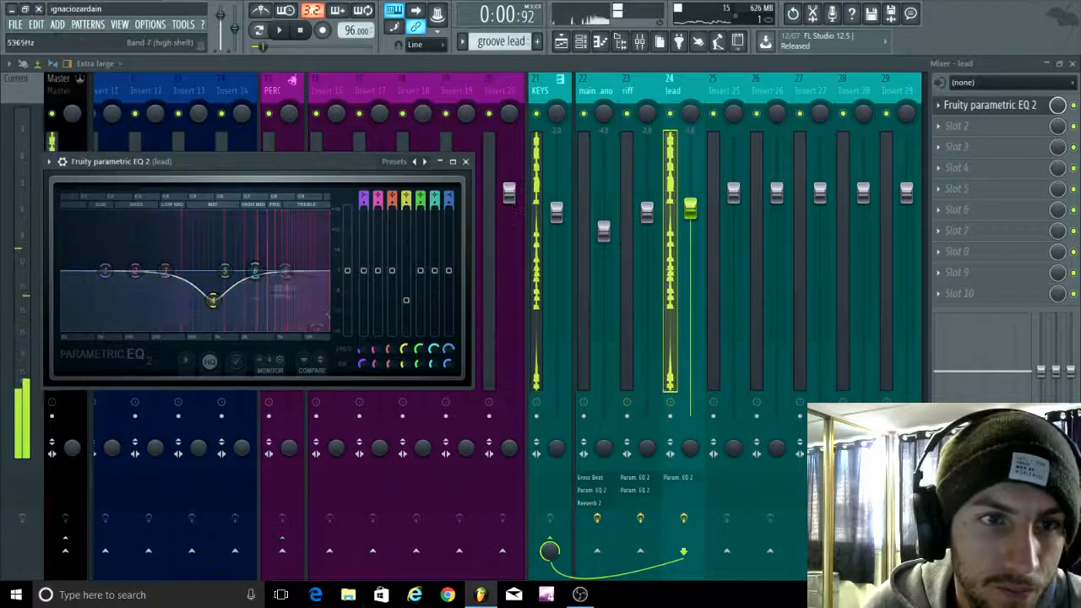
{"action": "left_click_drag", "start_coordinate": [284, 271], "coordinate": [317, 328]}
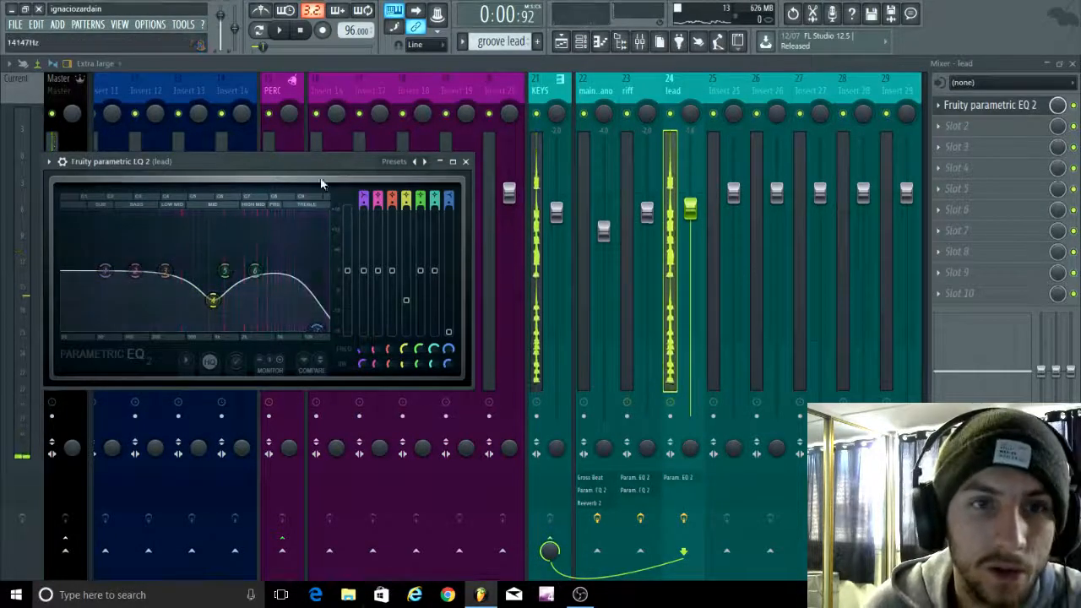
Step: Deepen the EQ's band 4 cut to nearly the minimum at a slightly lower frequency and shift the band 7 high cut lower
{"action": "left_click_drag", "start_coordinate": [321, 183], "coordinate": [442, 193]}
{"action": "left_click_drag", "start_coordinate": [446, 342], "coordinate": [456, 340]}
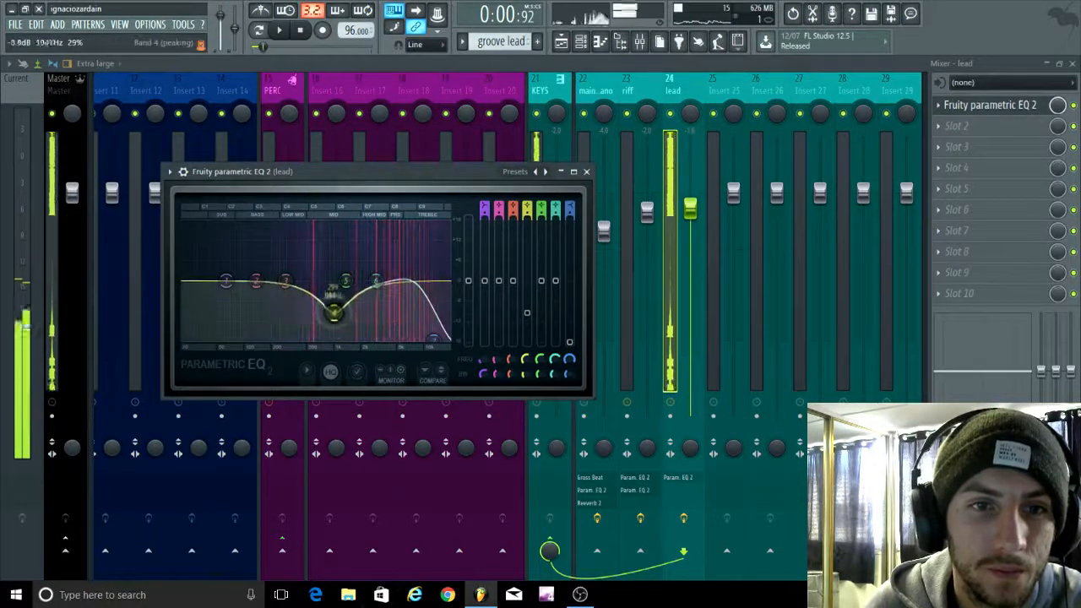
{"action": "left_click_drag", "start_coordinate": [335, 313], "coordinate": [324, 338]}
{"action": "left_click_drag", "start_coordinate": [432, 337], "coordinate": [406, 337]}
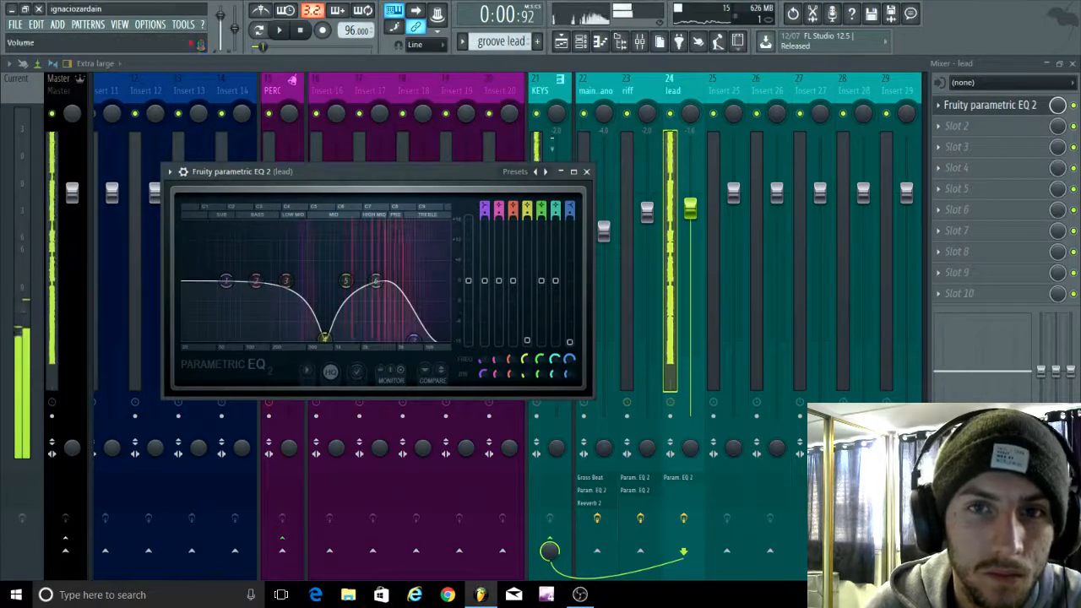
Step: Open the groove lead's piano roll, play the melody, and delete its B4 note and the final A4 note
{"action": "left_click", "coordinate": [582, 49]}
{"action": "left_click", "coordinate": [633, 302]}
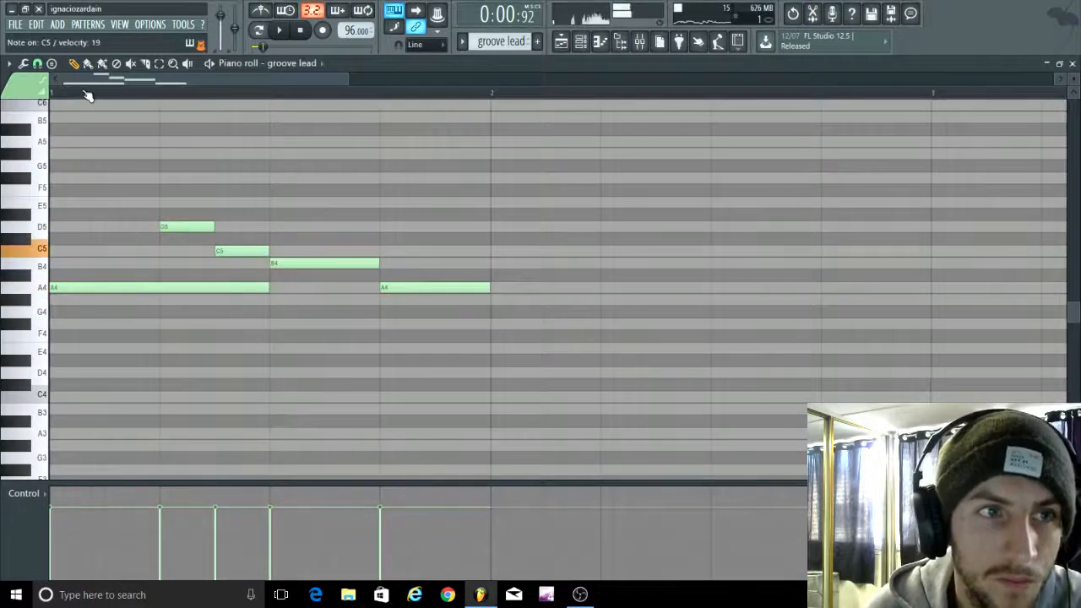
{"action": "left_click", "coordinate": [278, 30]}
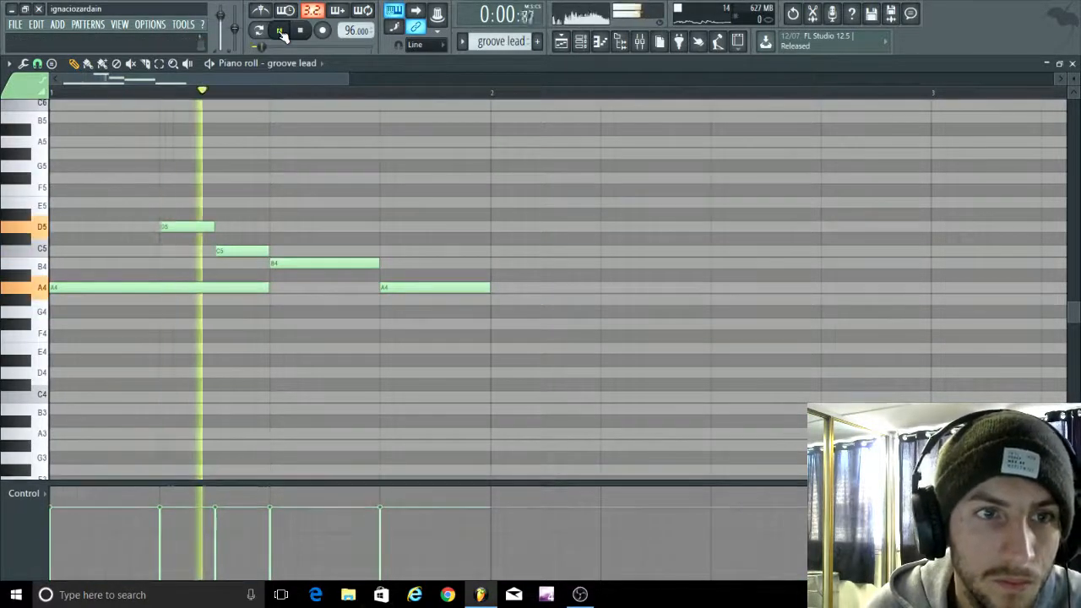
{"action": "left_click", "coordinate": [280, 30]}
{"action": "right_click", "coordinate": [415, 289]}
{"action": "right_click", "coordinate": [338, 263]}
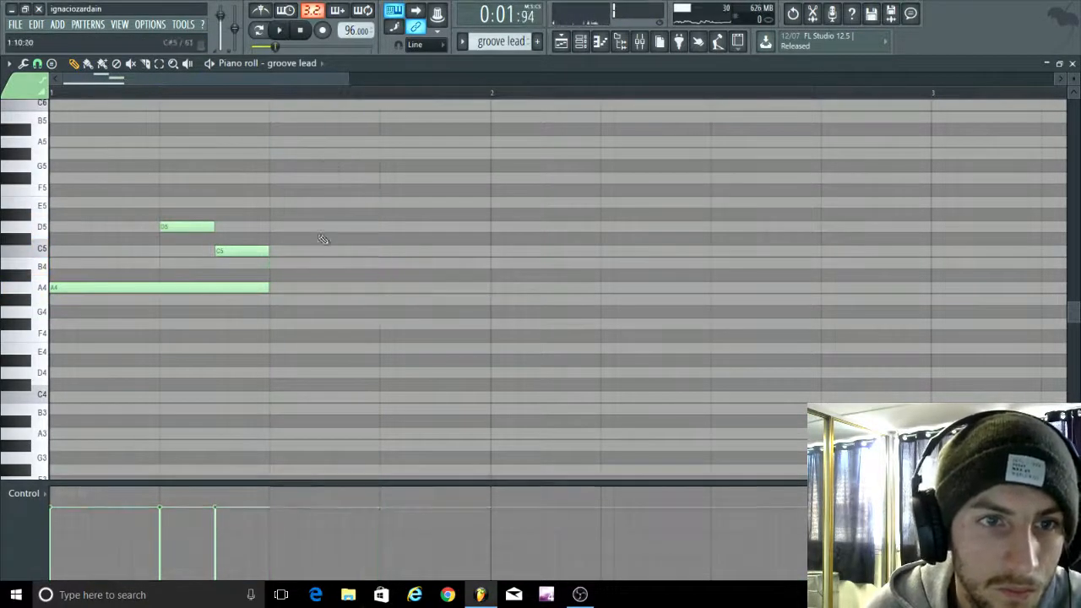
Step: Extend the C5 note to the end of beat 3, add a one-beat A4 note on beat 4, and audition the melody
{"action": "key", "text": "space"}
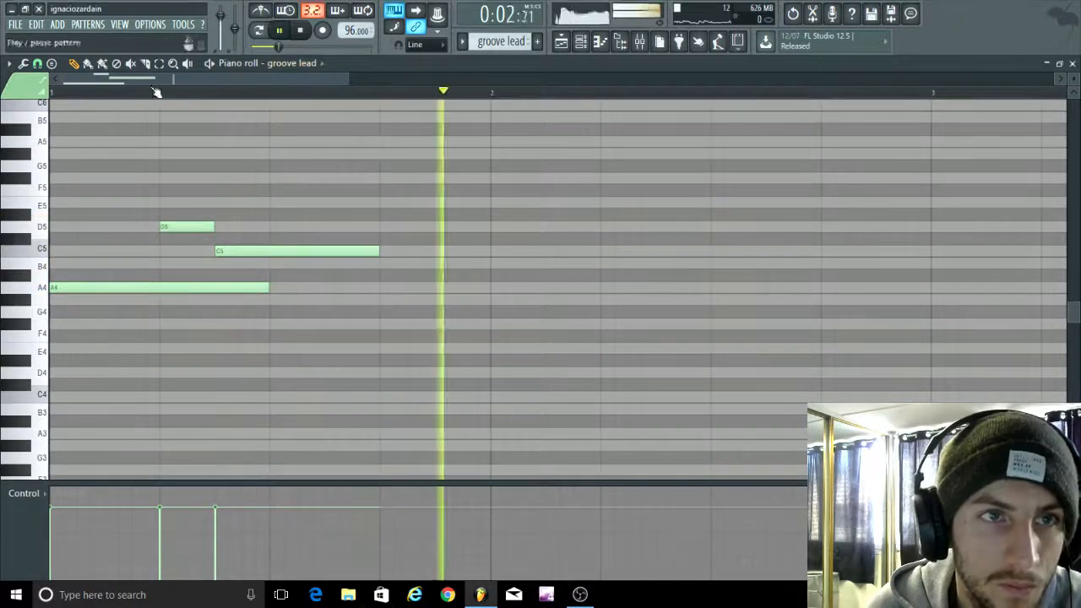
{"action": "left_click", "coordinate": [383, 266]}
{"action": "left_click_drag", "start_coordinate": [531, 263], "coordinate": [490, 292]}
{"action": "scroll", "coordinate": [341, 321], "scroll_direction": "down", "scroll_amount": 1}
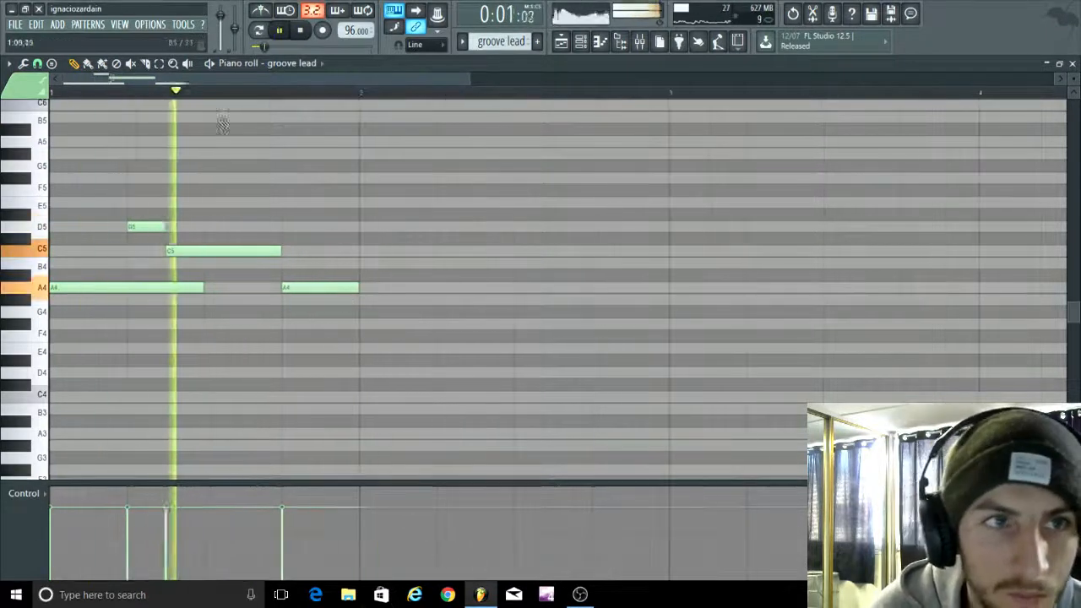
{"action": "key", "text": "space"}
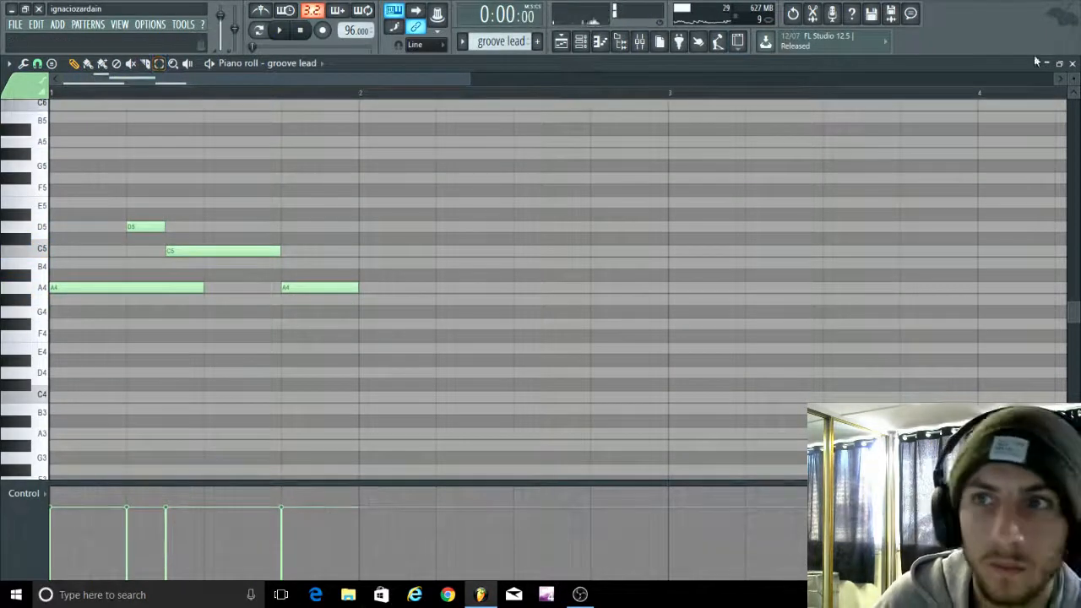
Step: Close the piano roll and EQ, and cut the scale guide notes from the A melodic minor channel
{"action": "left_click", "coordinate": [1072, 63]}
{"action": "left_click", "coordinate": [1072, 63]}
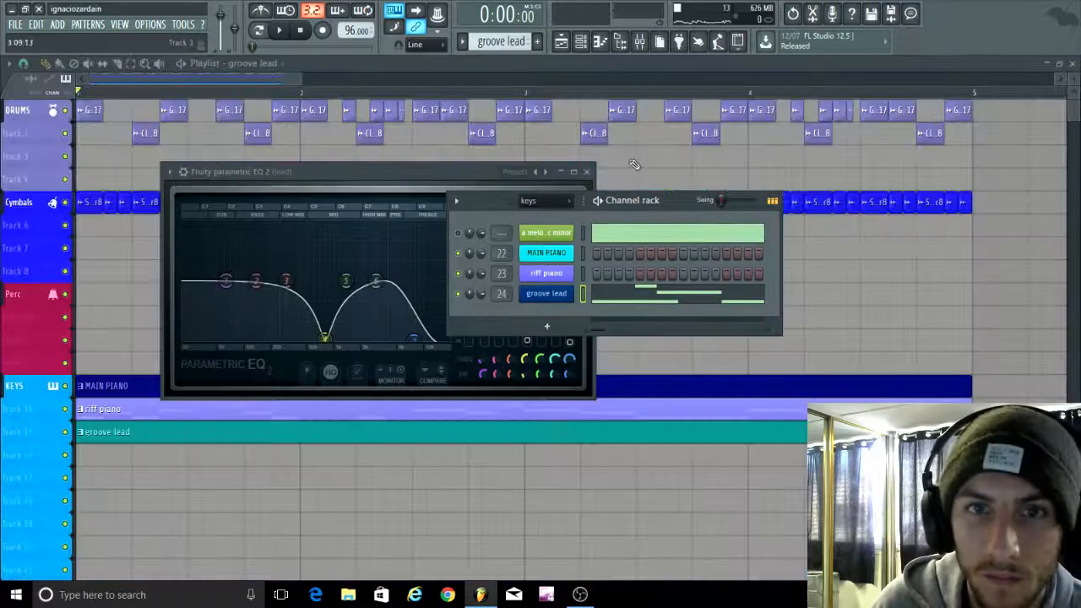
{"action": "left_click", "coordinate": [586, 172]}
{"action": "right_click", "coordinate": [543, 239]}
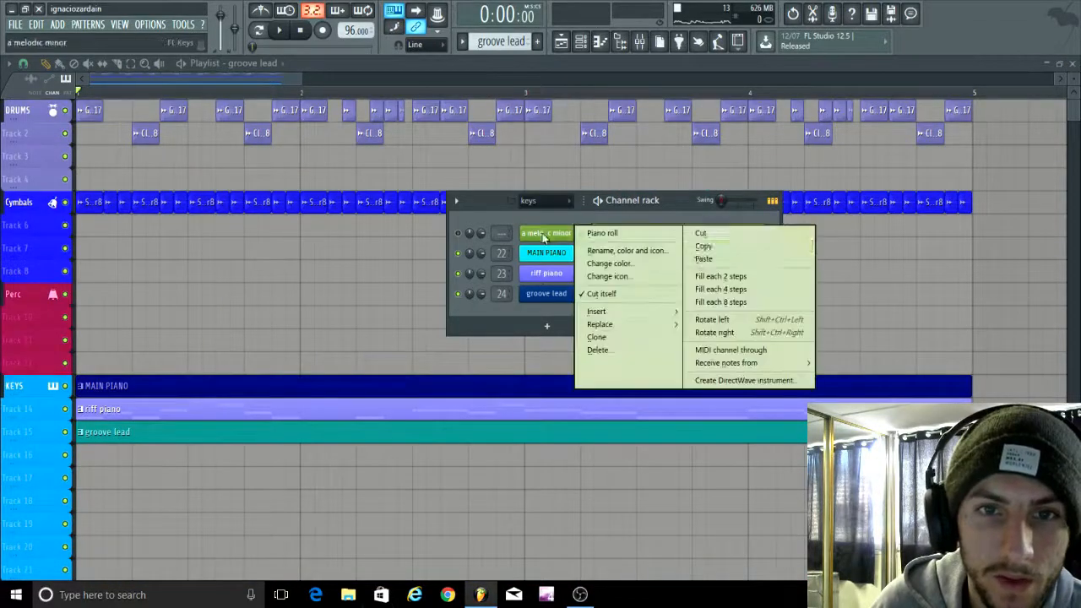
{"action": "left_click", "coordinate": [708, 246]}
{"action": "key", "text": "F6"}
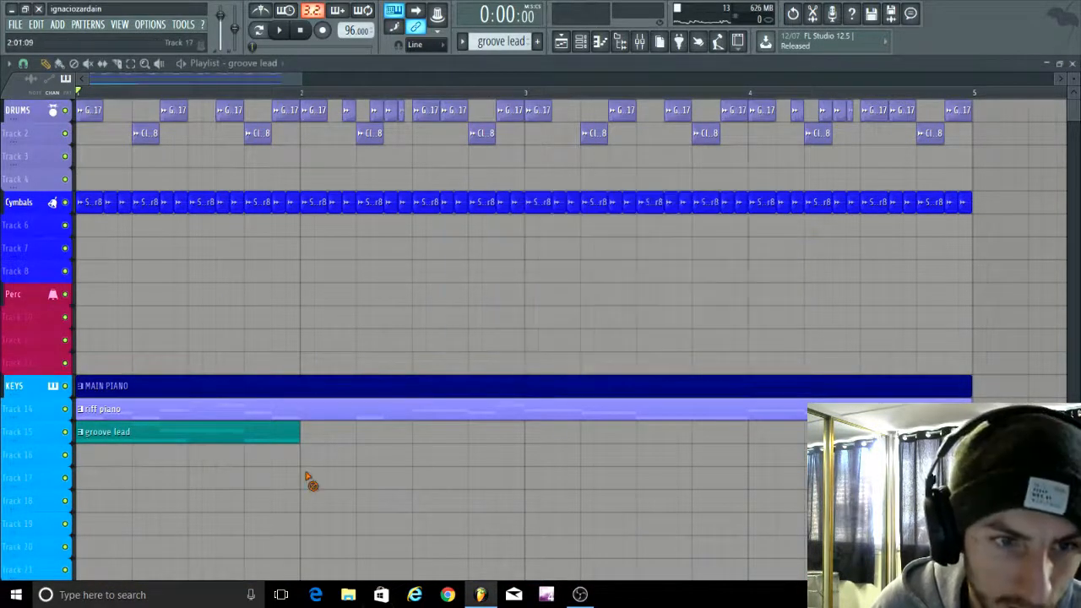
Step: Duplicate the one-bar groove lead clip three times to fill four bars and play the arrangement
{"action": "key", "text": "ctrl+b"}
{"action": "key", "text": "ctrl+b"}
{"action": "key", "text": "ctrl+b"}
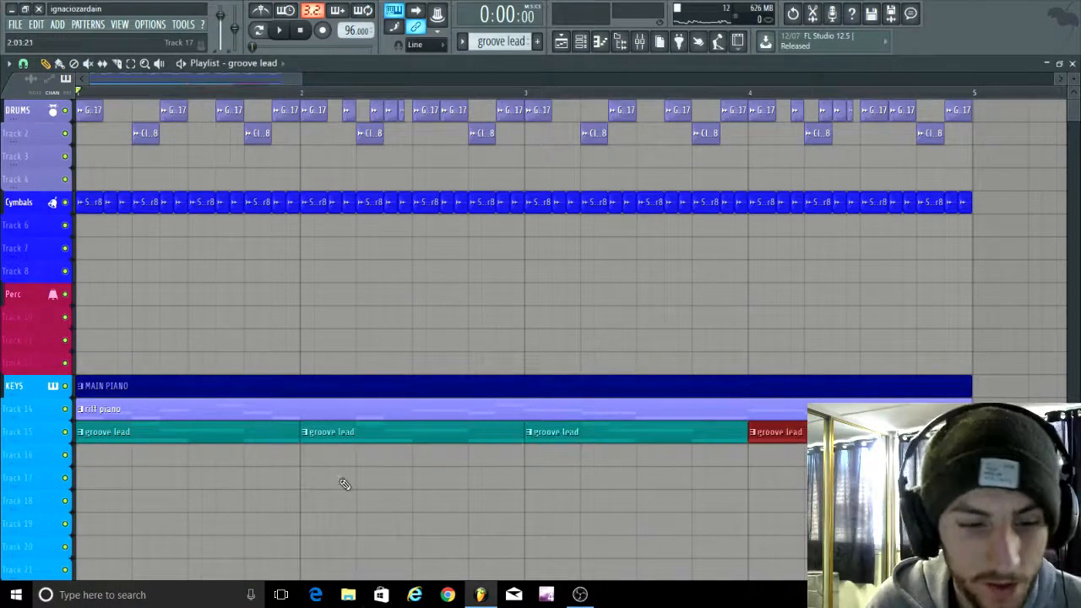
{"action": "scroll", "coordinate": [345, 484], "scroll_direction": "up", "scroll_amount": 2}
{"action": "scroll", "coordinate": [152, 245], "scroll_direction": "down", "scroll_amount": 5}
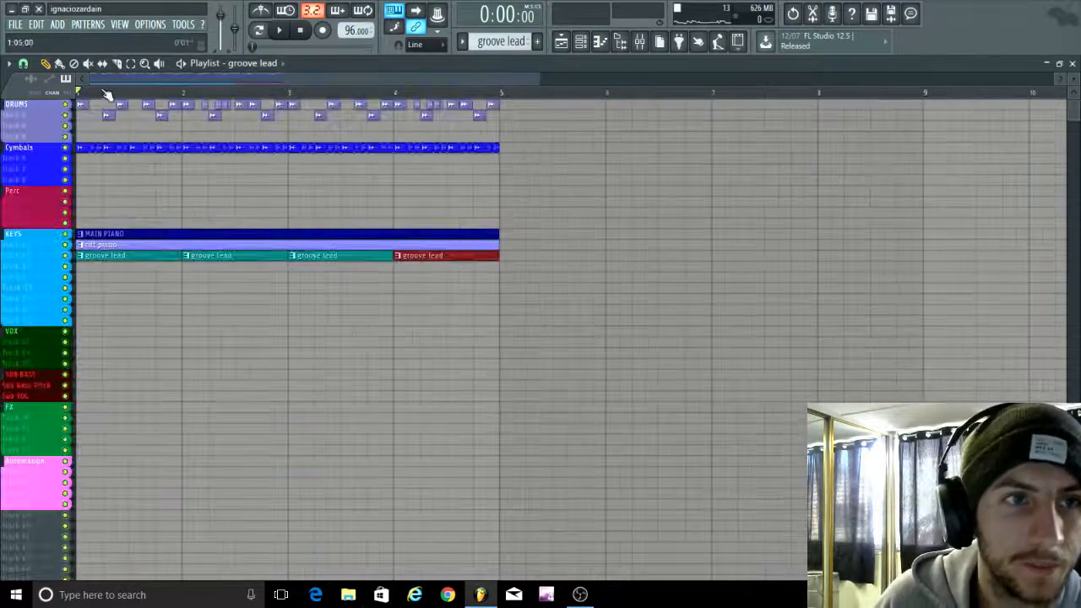
{"action": "key", "text": "space"}
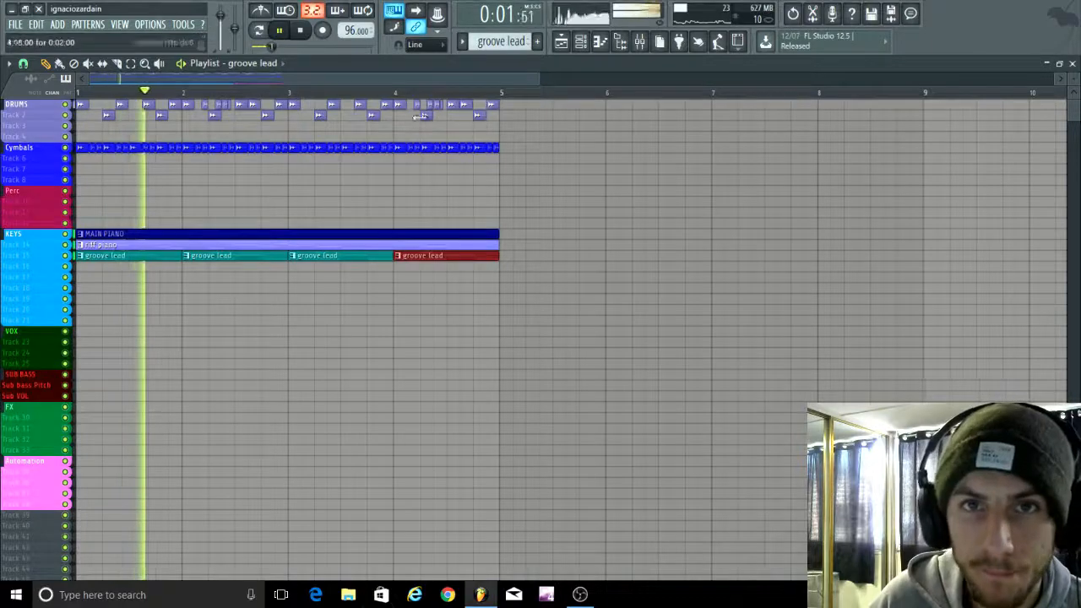
Step: Load Gross Beat in slot 2 of the lead mixer track
{"action": "left_click", "coordinate": [585, 44]}
{"action": "left_click", "coordinate": [640, 41]}
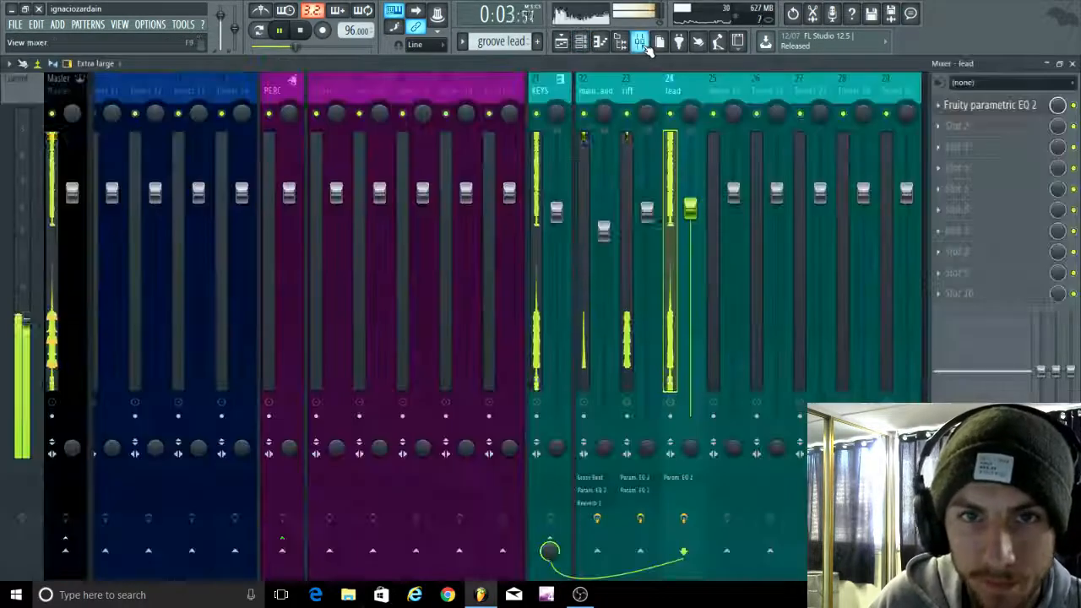
{"action": "left_click", "coordinate": [957, 125]}
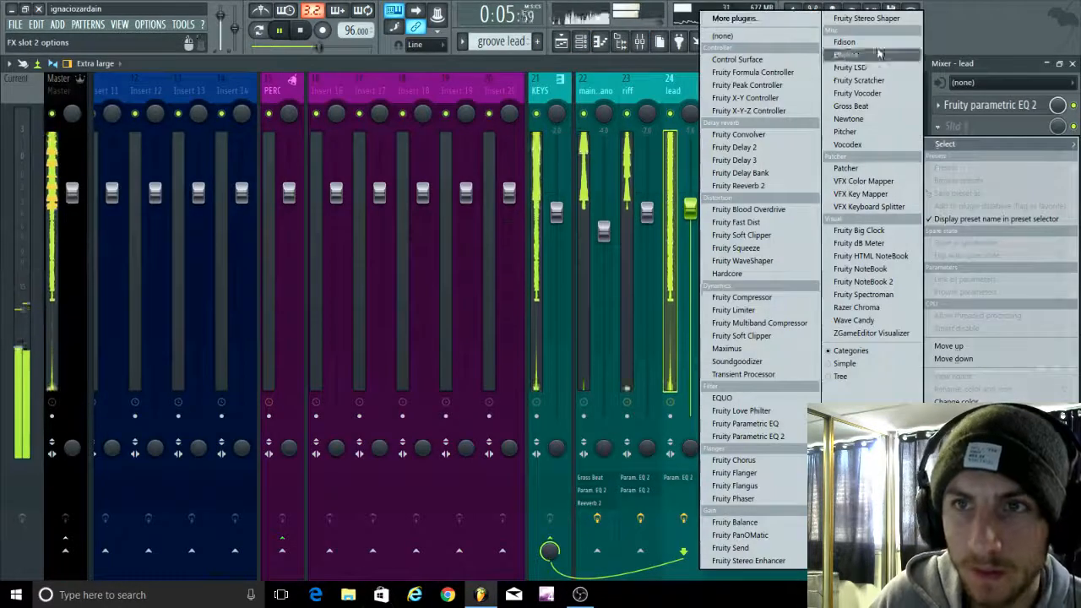
{"action": "left_click", "coordinate": [850, 107]}
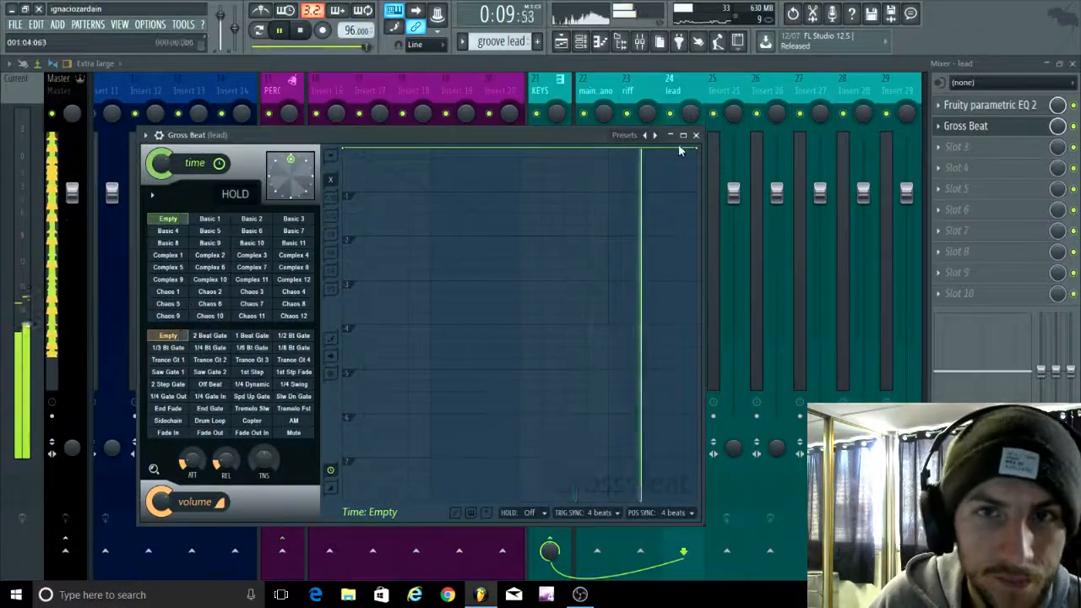
Step: Try a downward slope on Gross Beat's empty time envelope and return its end point to the top
{"action": "right_click", "coordinate": [697, 150]}
{"action": "left_click", "coordinate": [740, 217]}
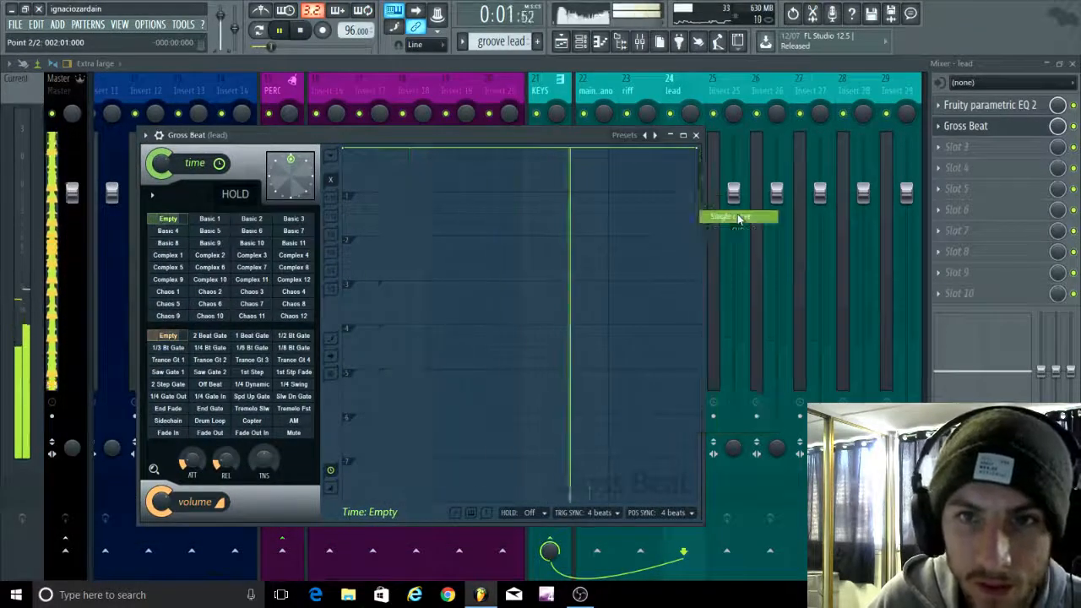
{"action": "left_click_drag", "start_coordinate": [698, 155], "coordinate": [695, 192]}
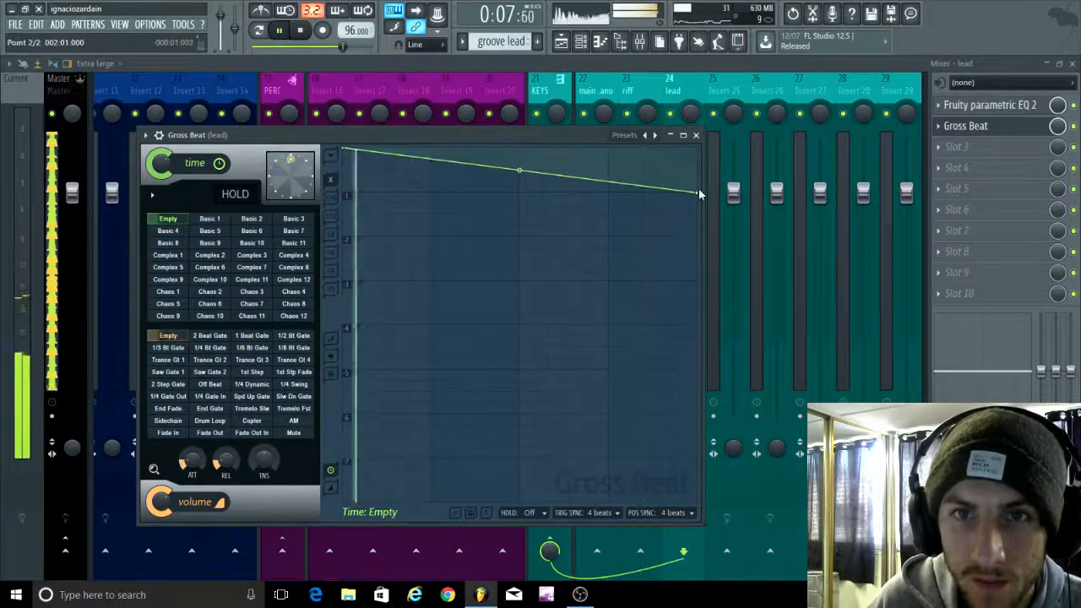
{"action": "left_click_drag", "start_coordinate": [697, 196], "coordinate": [705, 144]}
Step: Audition Gross Beat's 1 Beat, 1/2, 1/3, 1/4 and 1/6 Bt Gate volume presets on the lead and close the plugin
{"action": "left_click", "coordinate": [210, 348]}
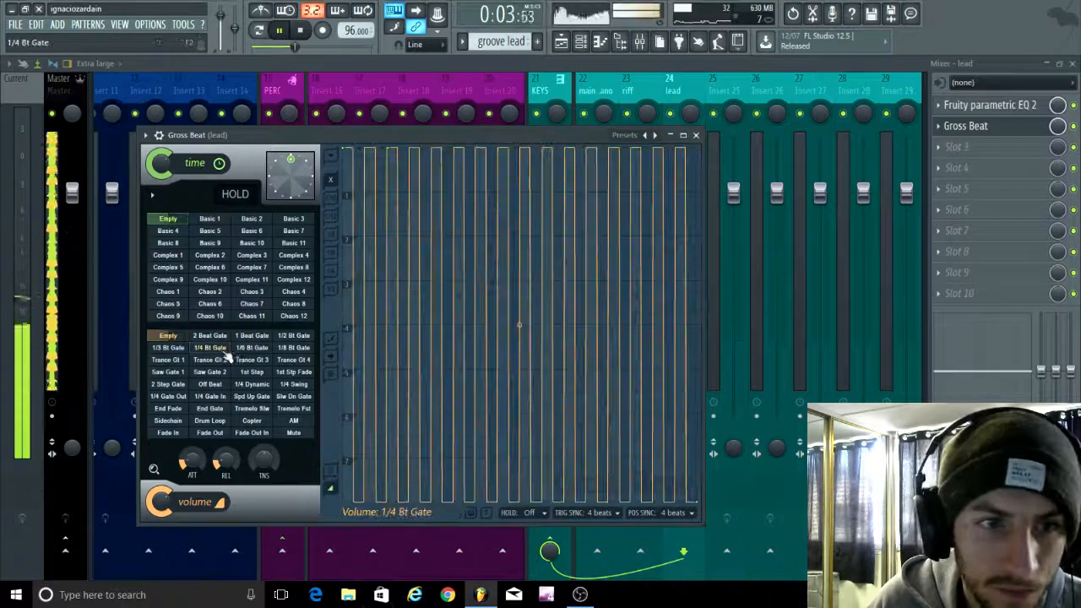
{"action": "left_click", "coordinate": [252, 336]}
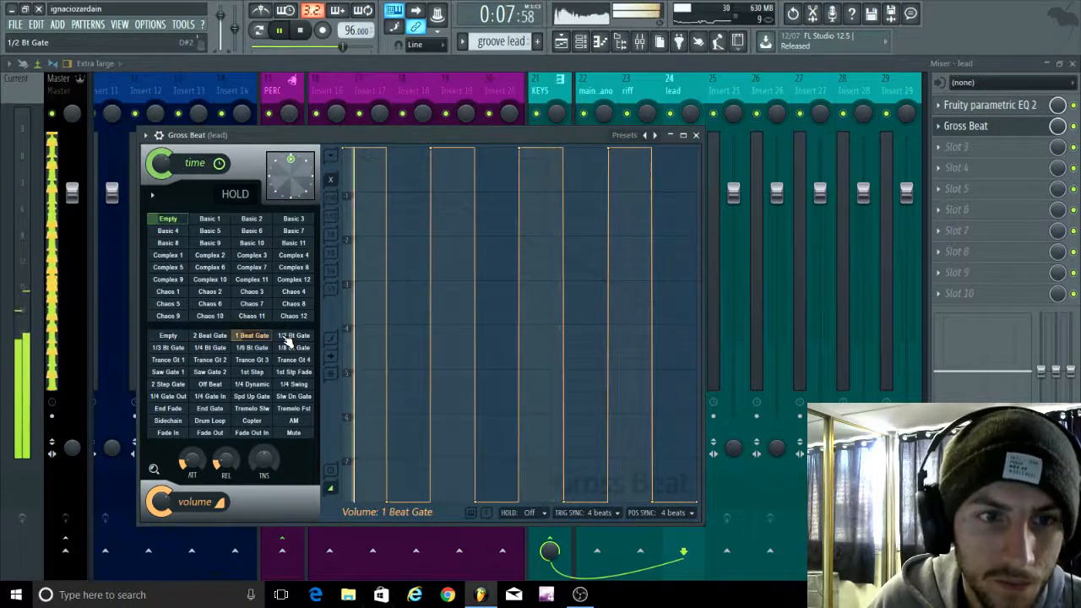
{"action": "left_click", "coordinate": [287, 336]}
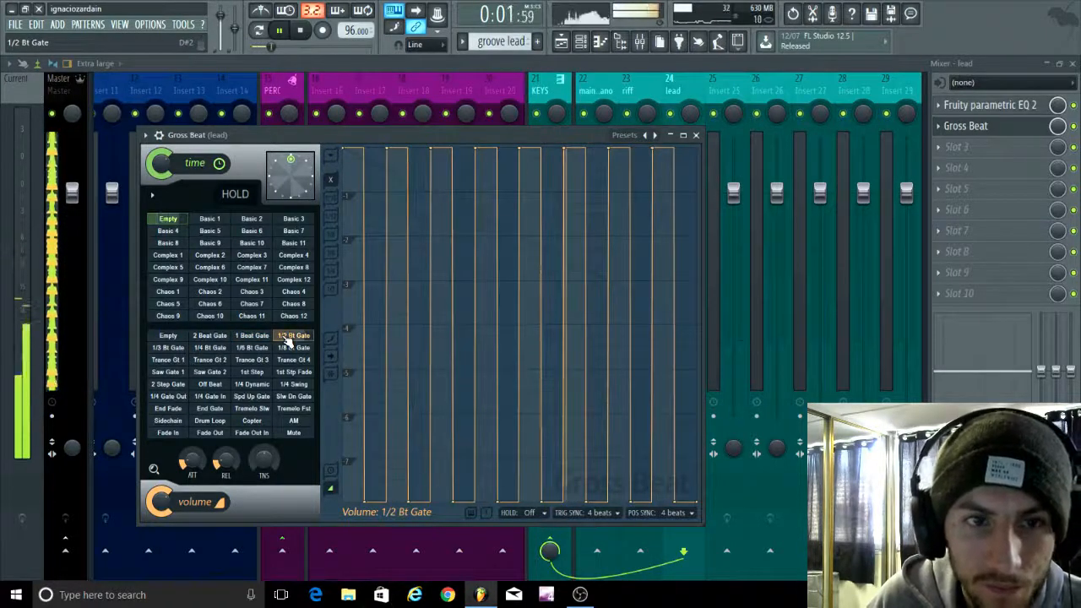
{"action": "left_click", "coordinate": [173, 351]}
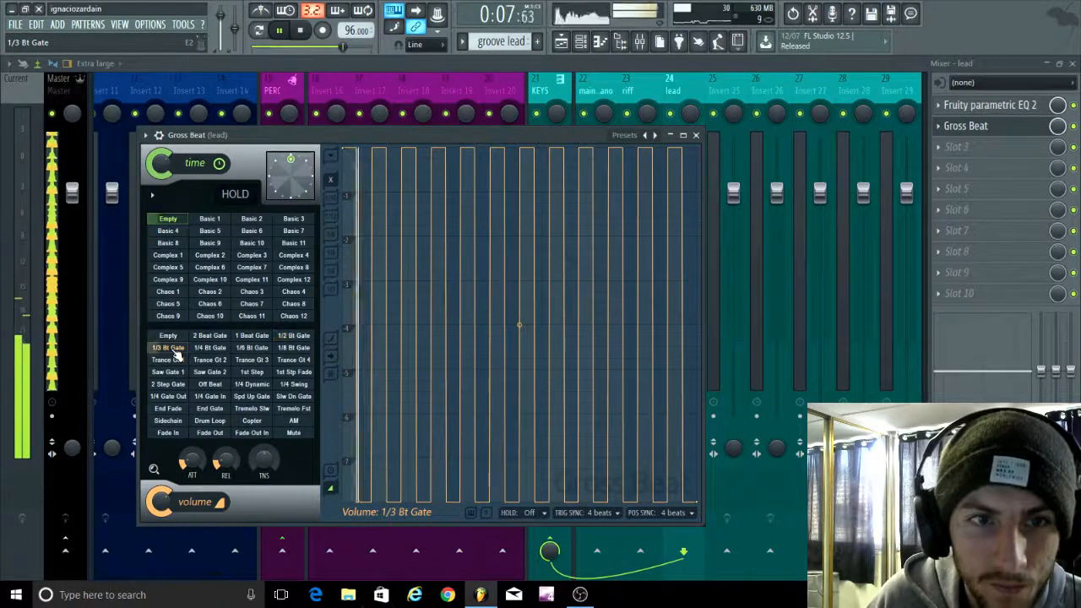
{"action": "left_click", "coordinate": [212, 347]}
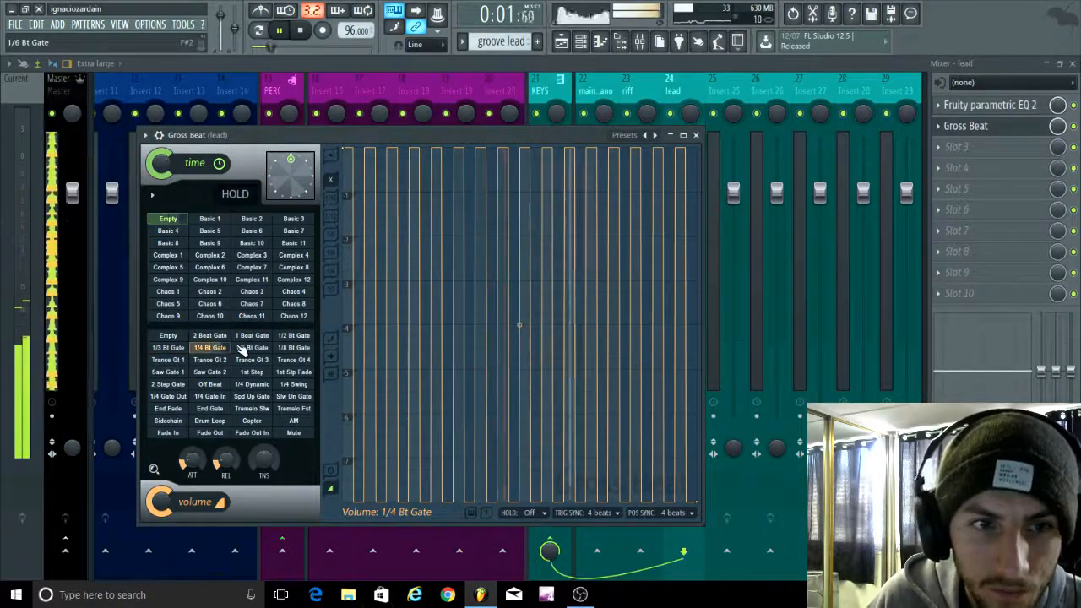
{"action": "left_click", "coordinate": [242, 349]}
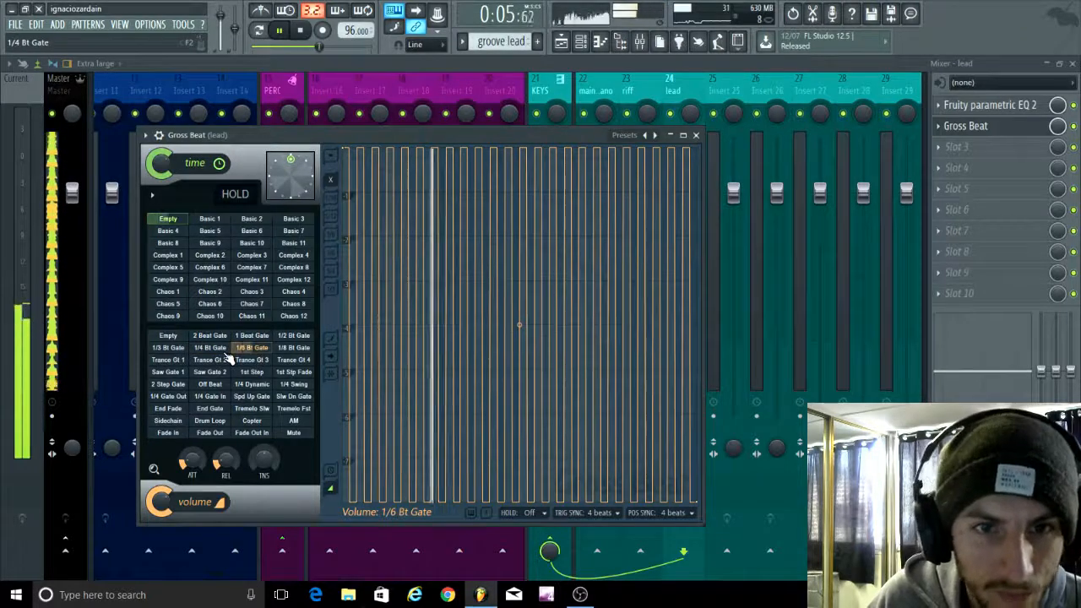
{"action": "left_click", "coordinate": [696, 135]}
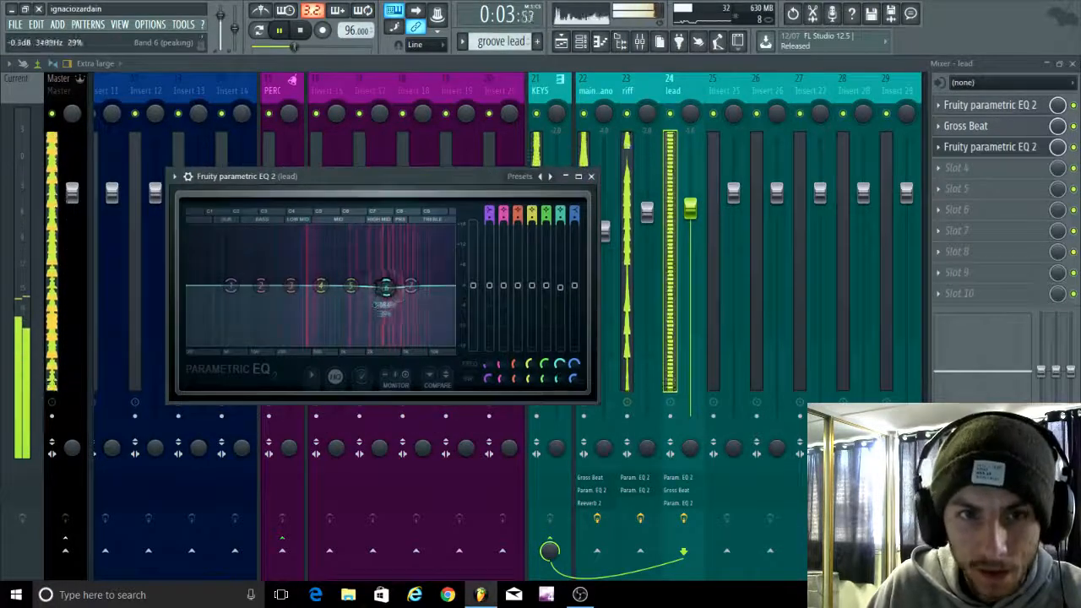
Step: In a second Fruity parametric EQ 2 in slot 3, boost band 6 slightly, lower bands 4 and 7, and cut band 3 about 3.1 dB at 428 Hz
{"action": "left_click_drag", "start_coordinate": [386, 288], "coordinate": [417, 290]}
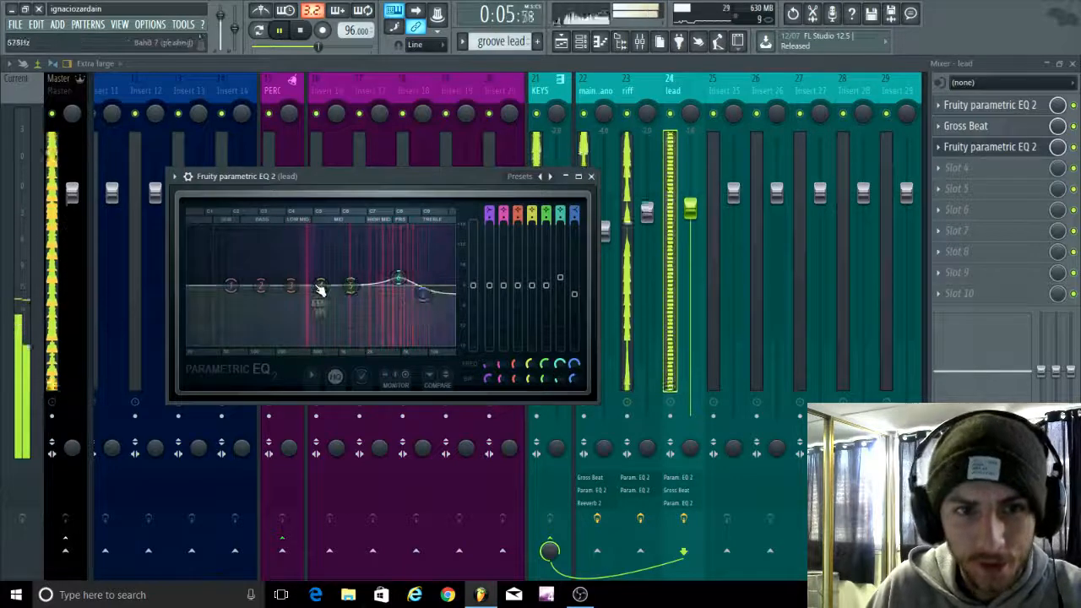
{"action": "mouse_move", "coordinate": [321, 292]}
{"action": "left_mouse_down"}
{"action": "mouse_move", "coordinate": [321, 307]}
{"action": "mouse_move", "coordinate": [332, 299]}
{"action": "mouse_move", "coordinate": [305, 294]}
{"action": "left_mouse_up"}
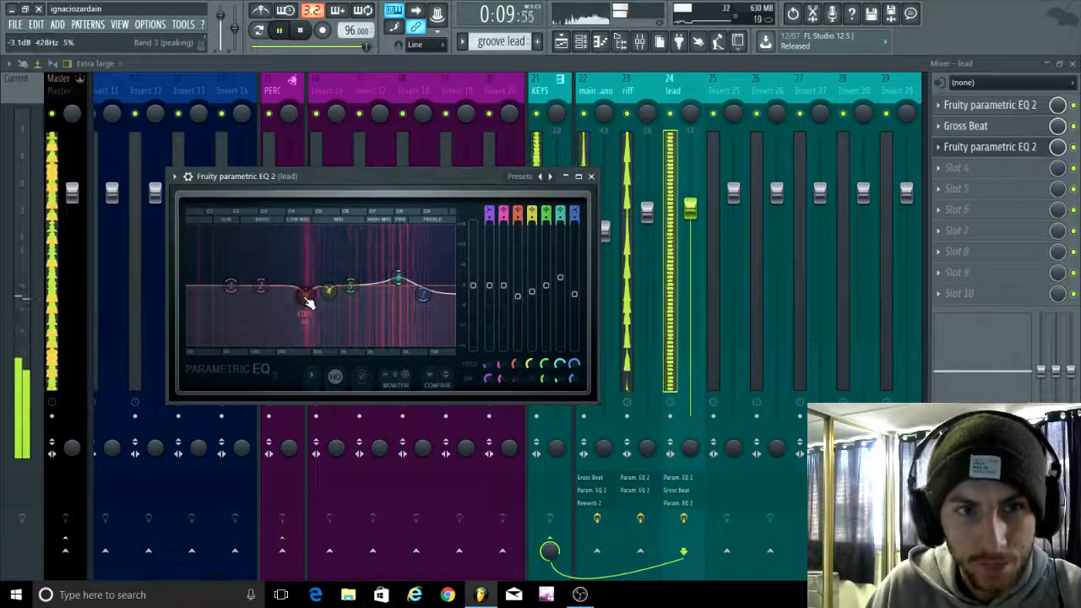
{"action": "left_click", "coordinate": [594, 178]}
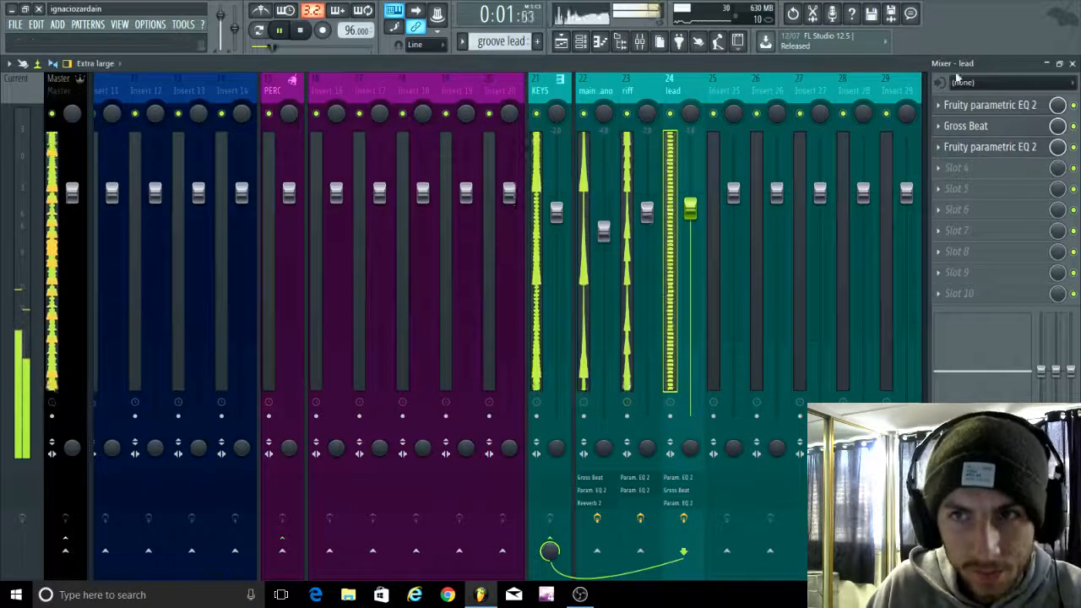
Step: Return to the playlist and examine the arranged drum, cymbal, piano and groove lead tracks during playback
{"action": "key", "text": "F5"}
{"action": "right_click", "coordinate": [473, 384]}
{"action": "scroll", "coordinate": [330, 374], "scroll_direction": "up", "scroll_amount": 5}
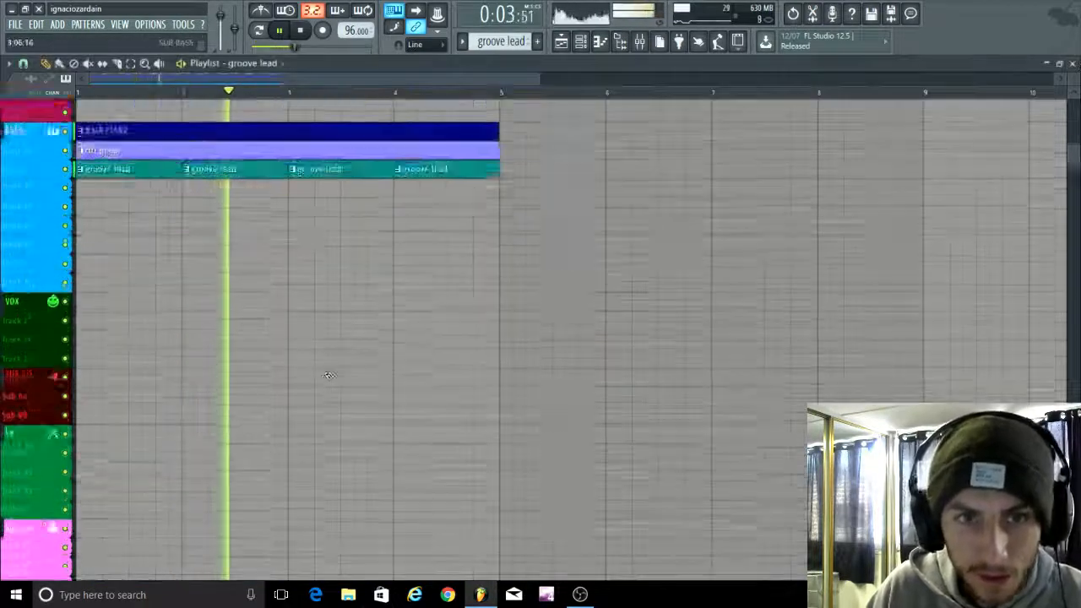
{"action": "scroll", "coordinate": [295, 393], "scroll_direction": "up", "scroll_amount": 4}
{"action": "scroll", "coordinate": [236, 385], "scroll_direction": "up", "scroll_amount": 1}
{"action": "scroll", "coordinate": [237, 385], "scroll_direction": "down", "scroll_amount": 5}
{"action": "scroll", "coordinate": [10, 282], "scroll_direction": "up", "scroll_amount": 3}
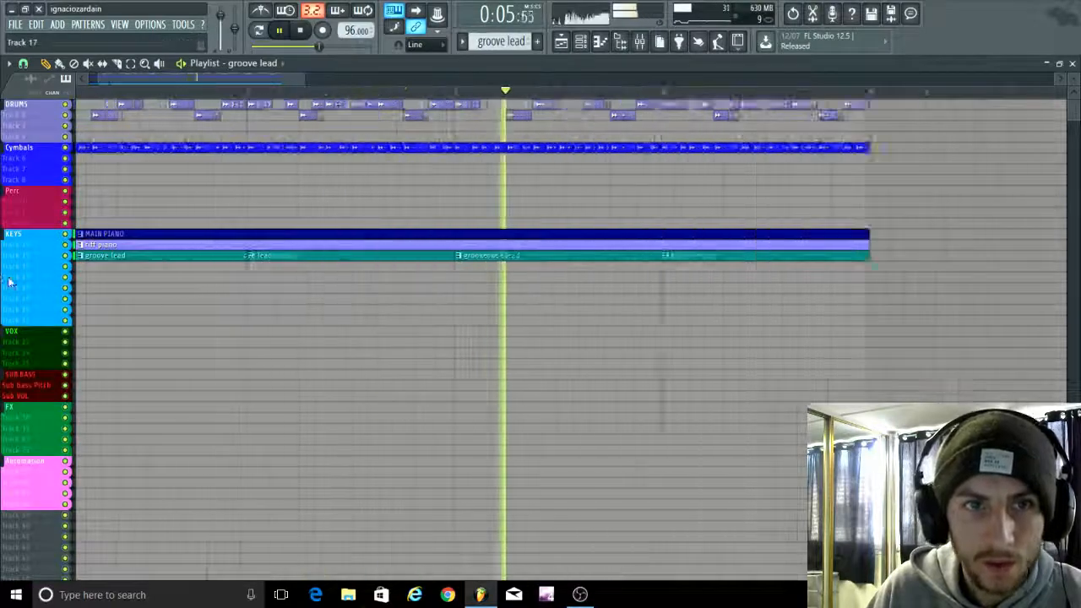
{"action": "scroll", "coordinate": [208, 234], "scroll_direction": "up", "scroll_amount": 4}
{"action": "scroll", "coordinate": [250, 259], "scroll_direction": "down", "scroll_amount": 1}
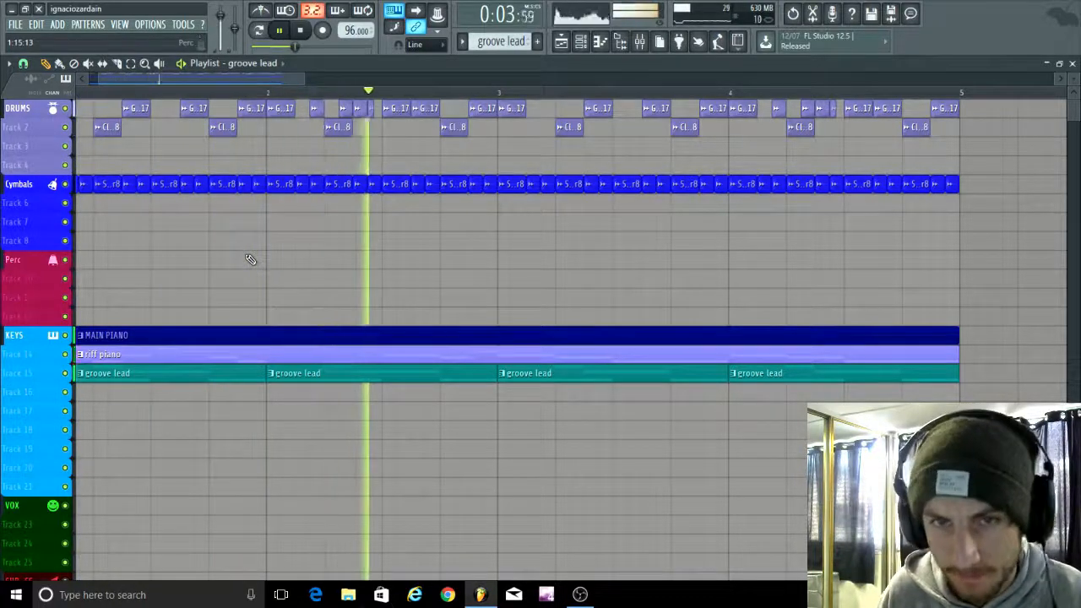
Step: Stop playback, switch to the empty Pattern 5, name it "bass note" and colour it orange (255, 128, 64)
{"action": "left_click", "coordinate": [581, 43]}
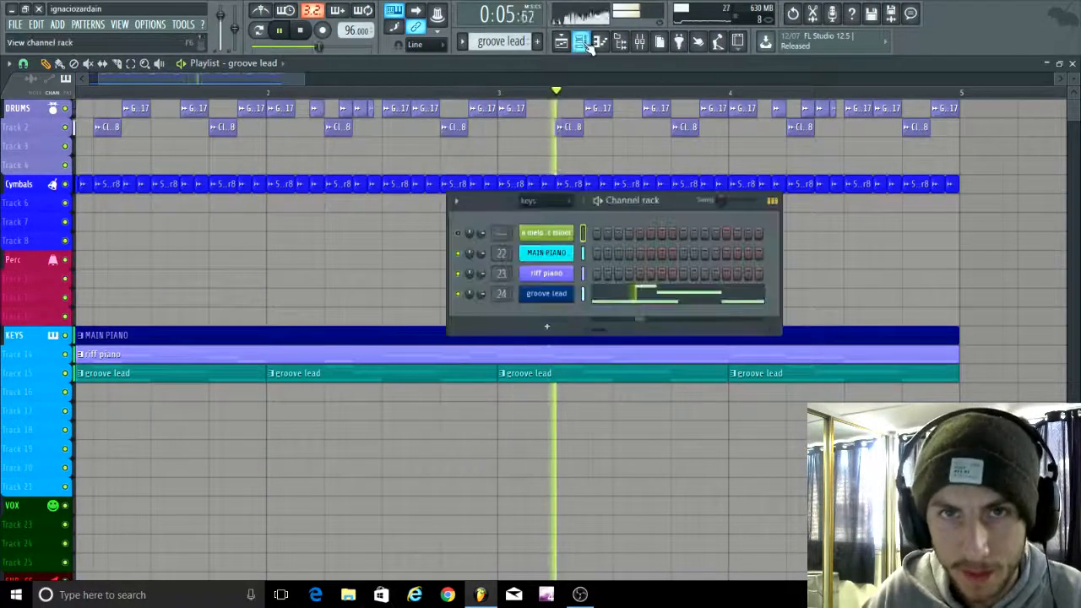
{"action": "key", "text": "space"}
{"action": "scroll", "coordinate": [519, 39], "scroll_direction": "down", "scroll_amount": 1}
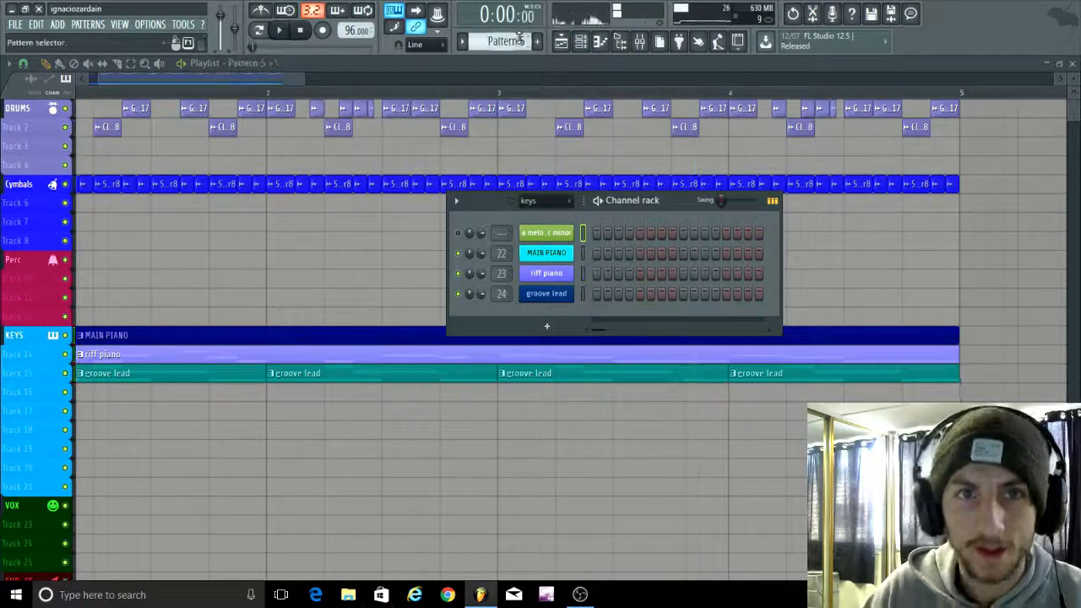
{"action": "left_click", "coordinate": [507, 41]}
{"action": "left_click", "coordinate": [643, 100]}
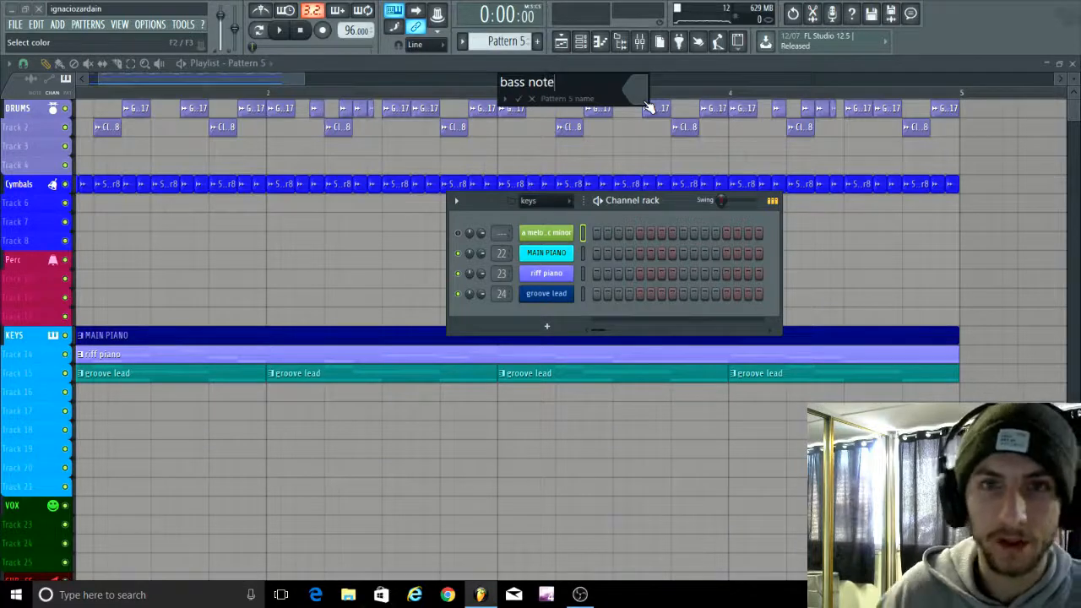
{"action": "left_click", "coordinate": [639, 92]}
{"action": "left_click", "coordinate": [652, 95]}
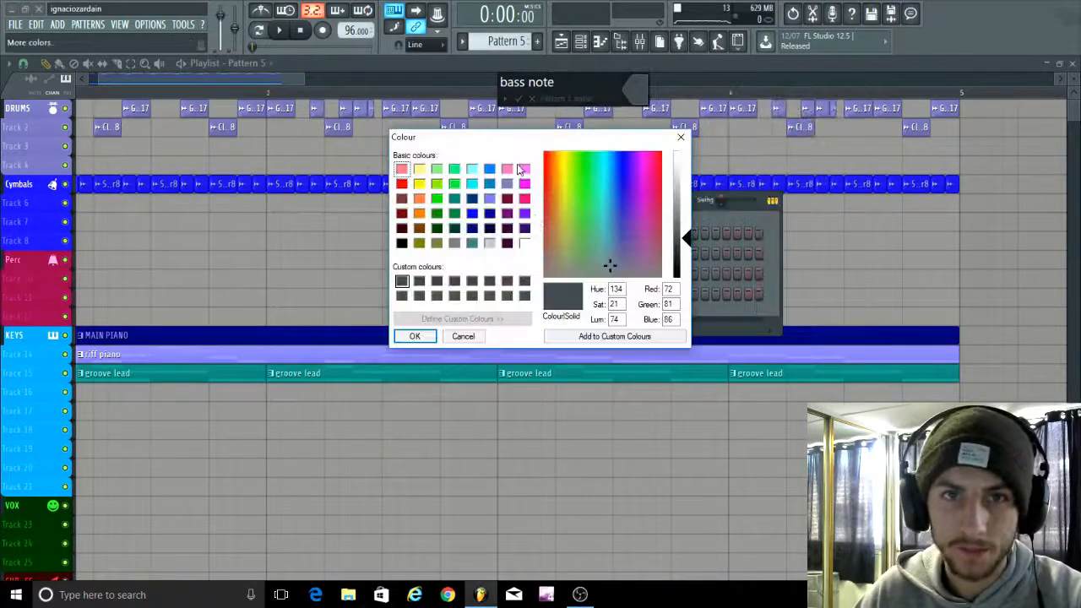
{"action": "left_click", "coordinate": [437, 228]}
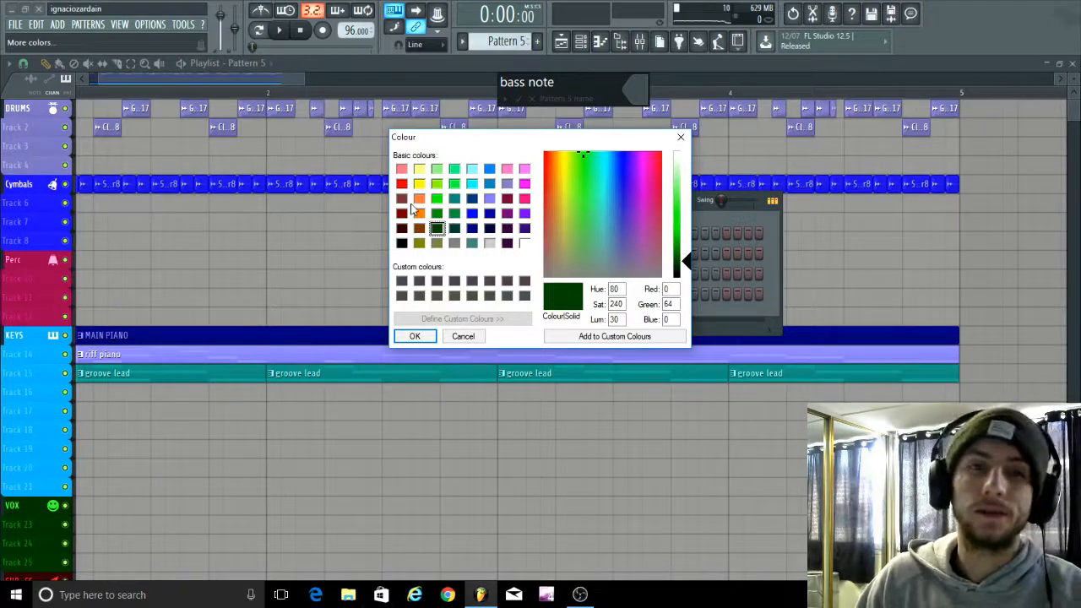
{"action": "left_click", "coordinate": [419, 198]}
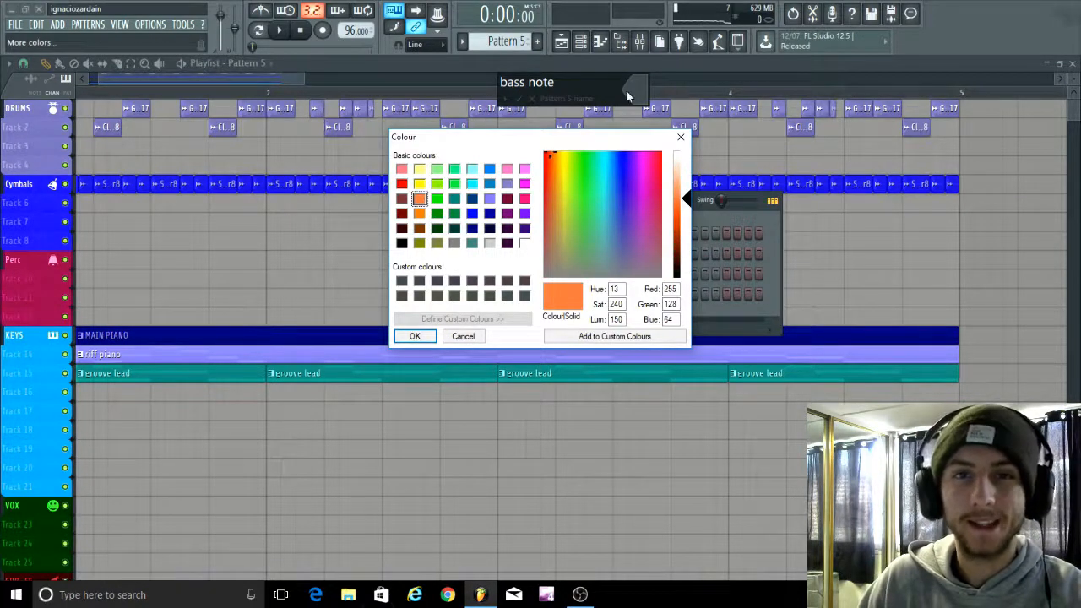
{"action": "key", "text": "Return"}
{"action": "key", "text": "Return"}
Step: Place a bass note pattern clip in the playlist on Track 16, starting at bar 1 below groove lead
{"action": "left_click", "coordinate": [238, 415]}
{"action": "scroll", "coordinate": [245, 415], "scroll_direction": "up", "scroll_amount": 3}
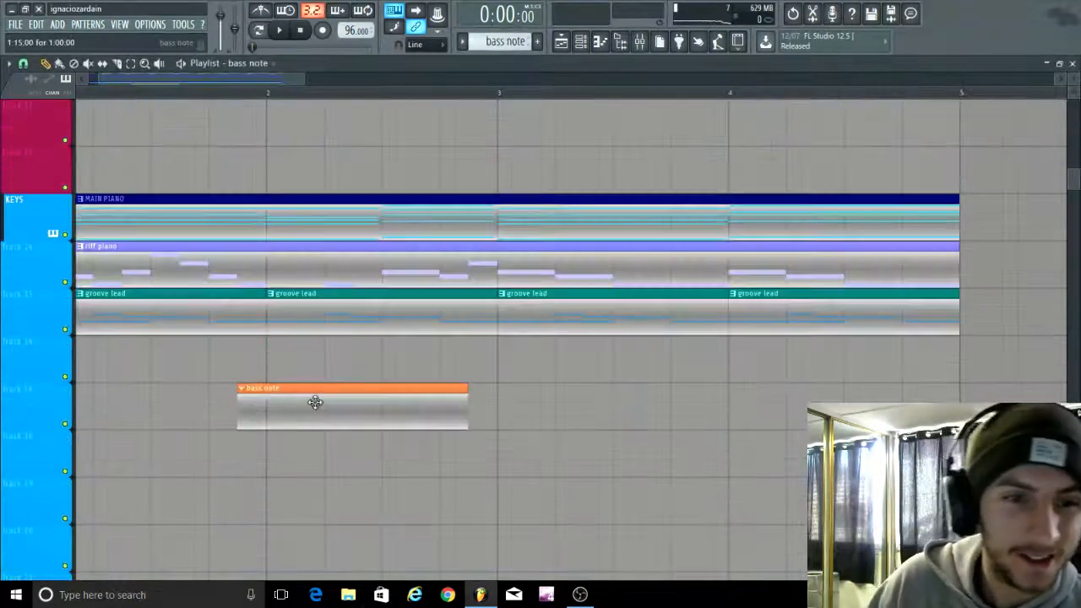
{"action": "left_click_drag", "start_coordinate": [313, 403], "coordinate": [33, 363]}
{"action": "scroll", "coordinate": [285, 488], "scroll_direction": "down", "scroll_amount": 5}
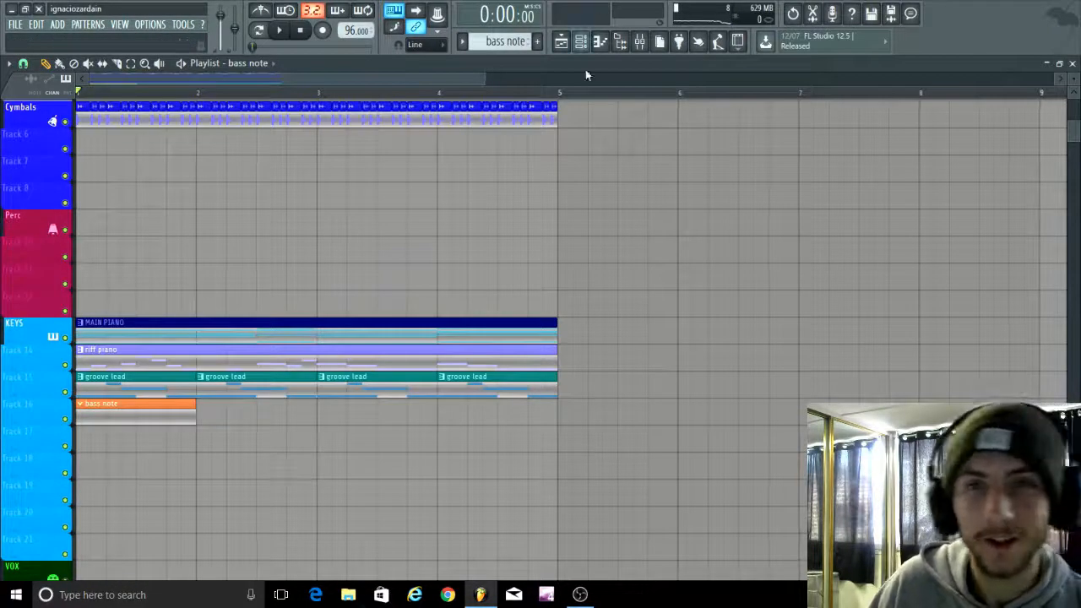
Step: Add a Harmor synth from the plugin picker as a new channel and load its Default preset
{"action": "left_click", "coordinate": [640, 43]}
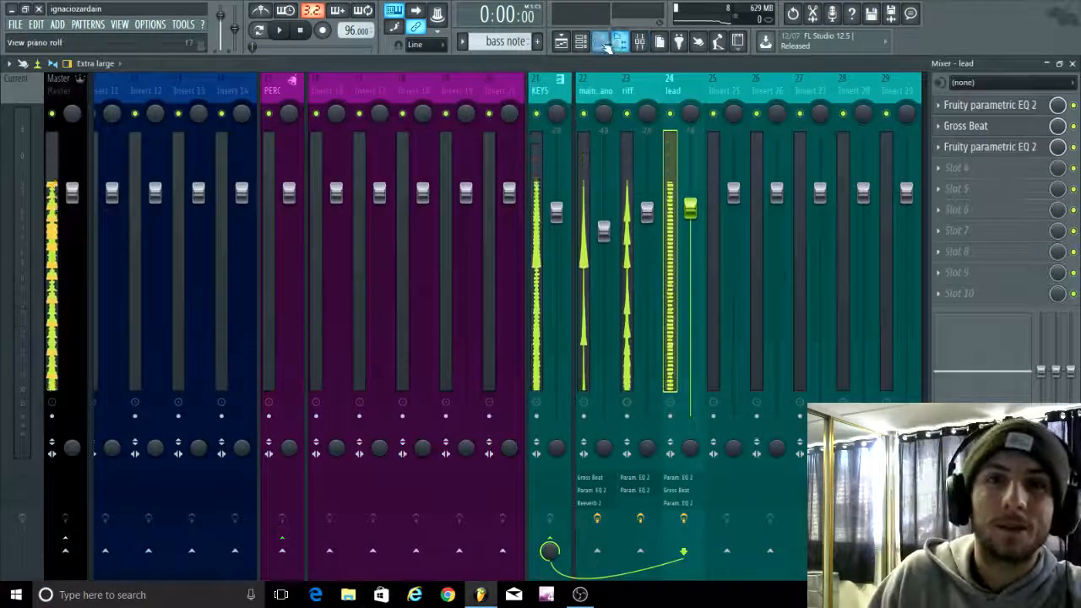
{"action": "left_click", "coordinate": [598, 42]}
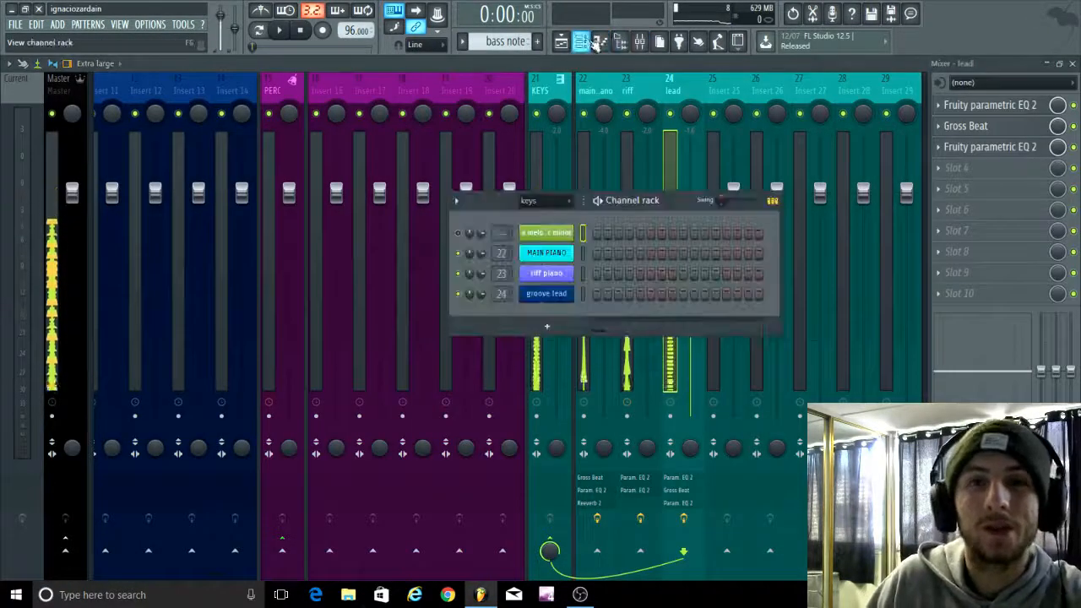
{"action": "left_click", "coordinate": [683, 41]}
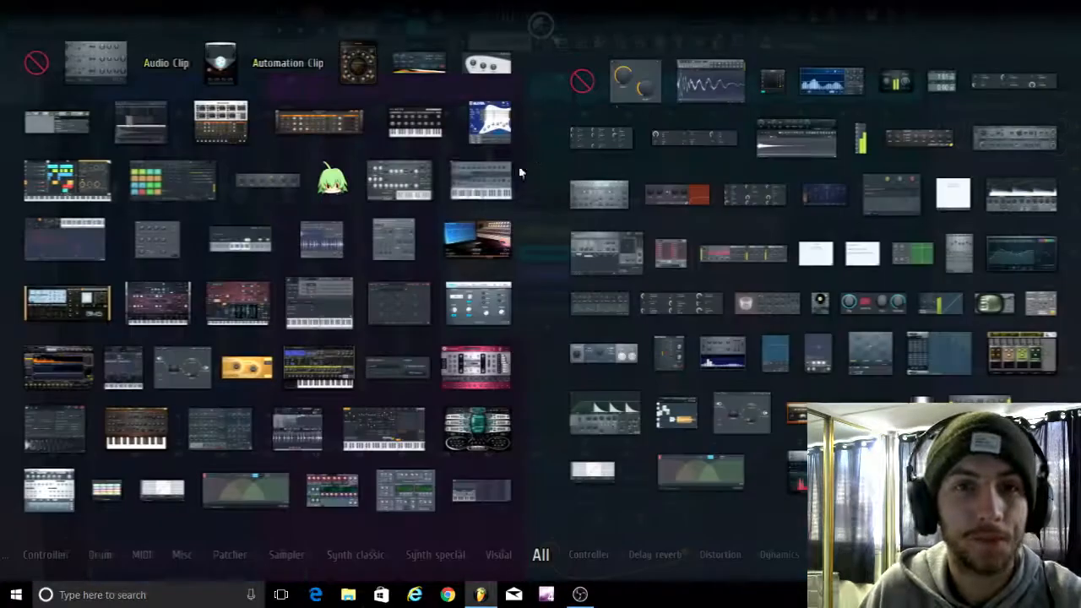
{"action": "left_click_drag", "start_coordinate": [241, 296], "coordinate": [612, 114]}
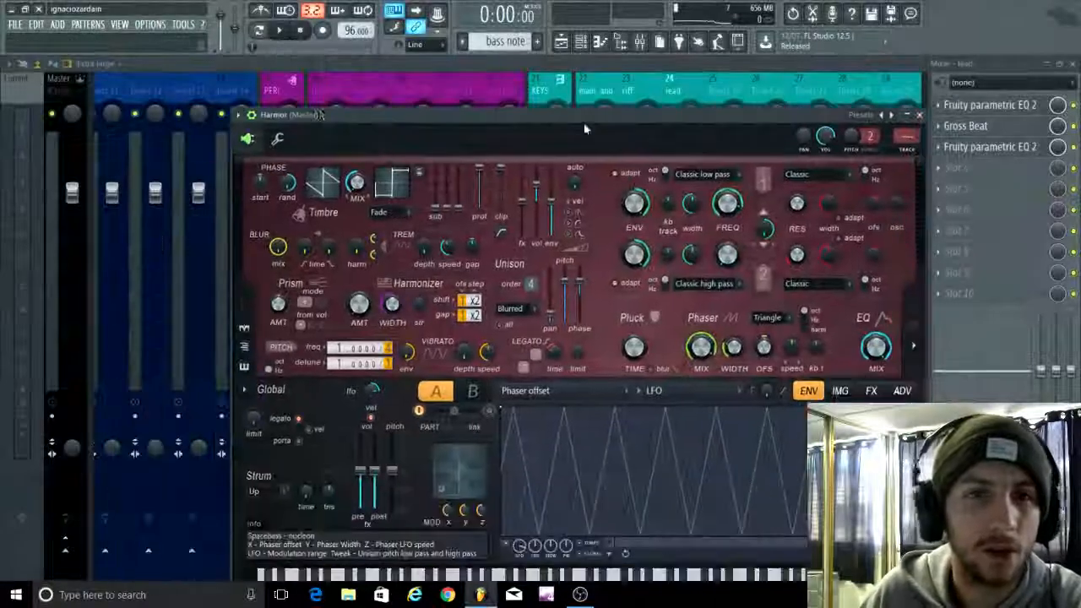
{"action": "left_click", "coordinate": [239, 115]}
{"action": "mouse_move", "coordinate": [270, 156]}
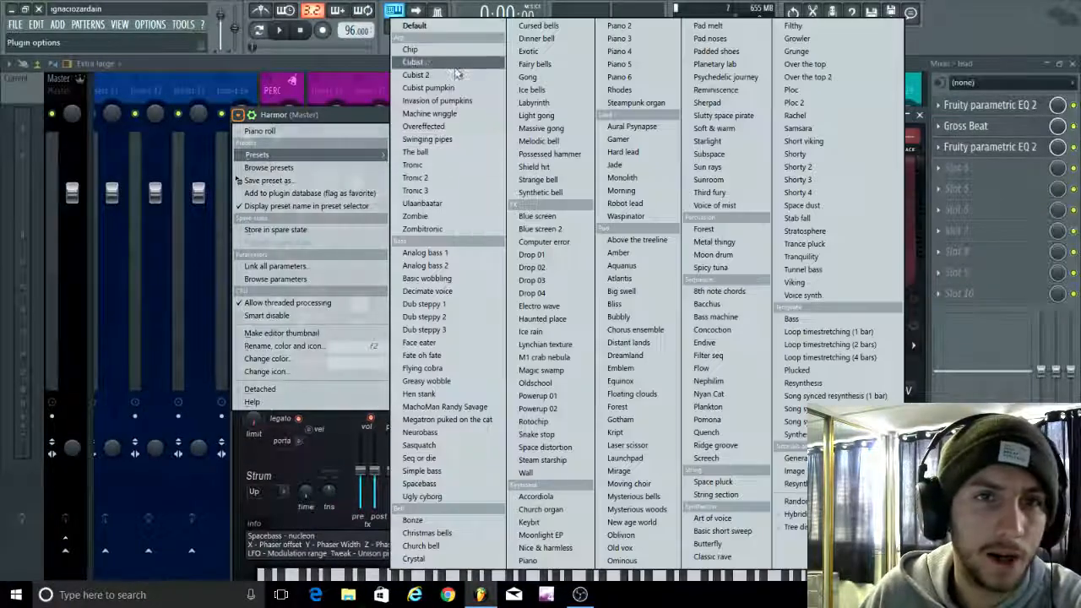
{"action": "left_click", "coordinate": [420, 25]}
{"action": "left_click_drag", "start_coordinate": [409, 114], "coordinate": [392, 54]}
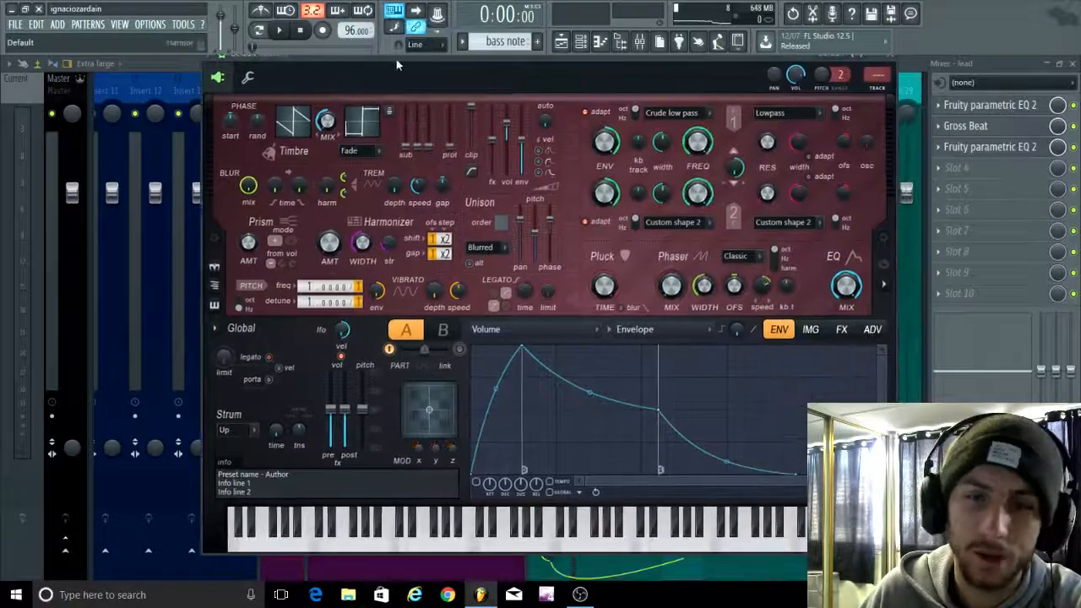
Step: Set Harmor's unison order to 3 and lower its velocity-to-pitch and unison phase sliders
{"action": "left_click_drag", "start_coordinate": [496, 67], "coordinate": [460, 76]}
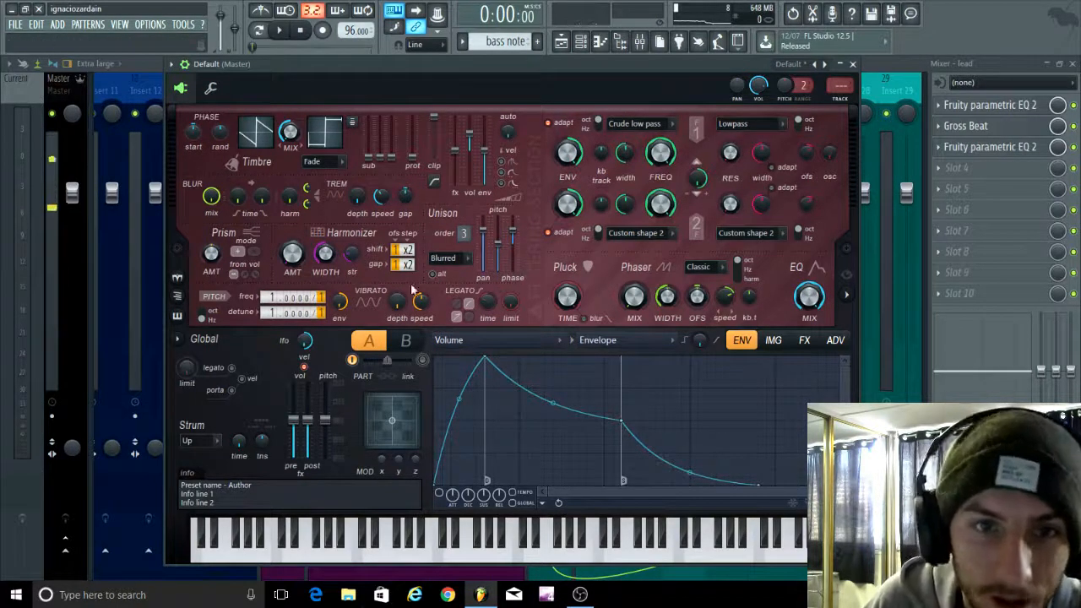
{"action": "left_click_drag", "start_coordinate": [326, 421], "coordinate": [326, 444]}
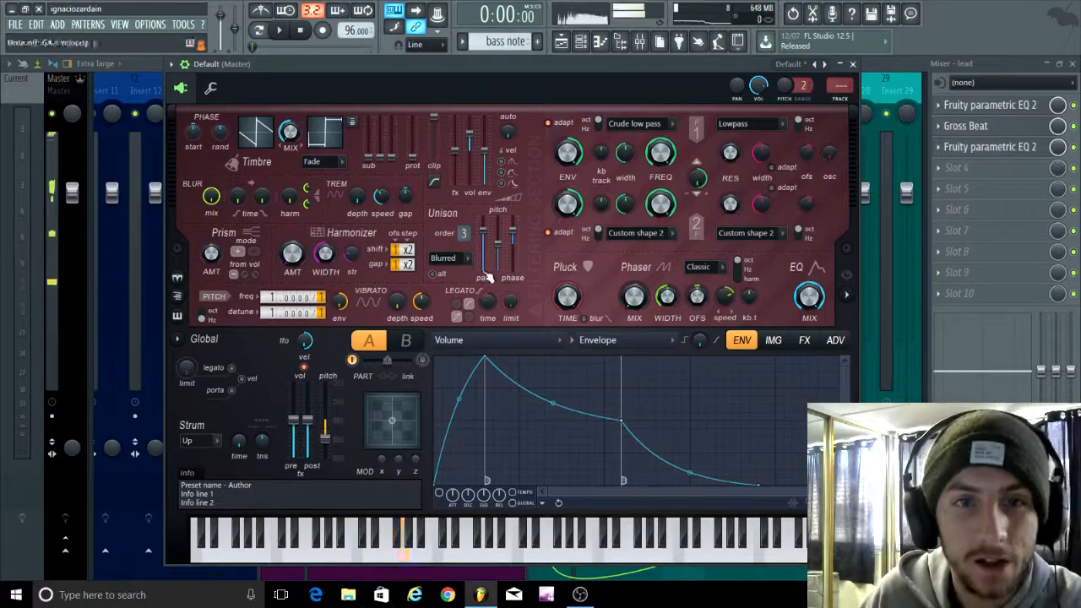
{"action": "left_click_drag", "start_coordinate": [511, 230], "coordinate": [512, 259]}
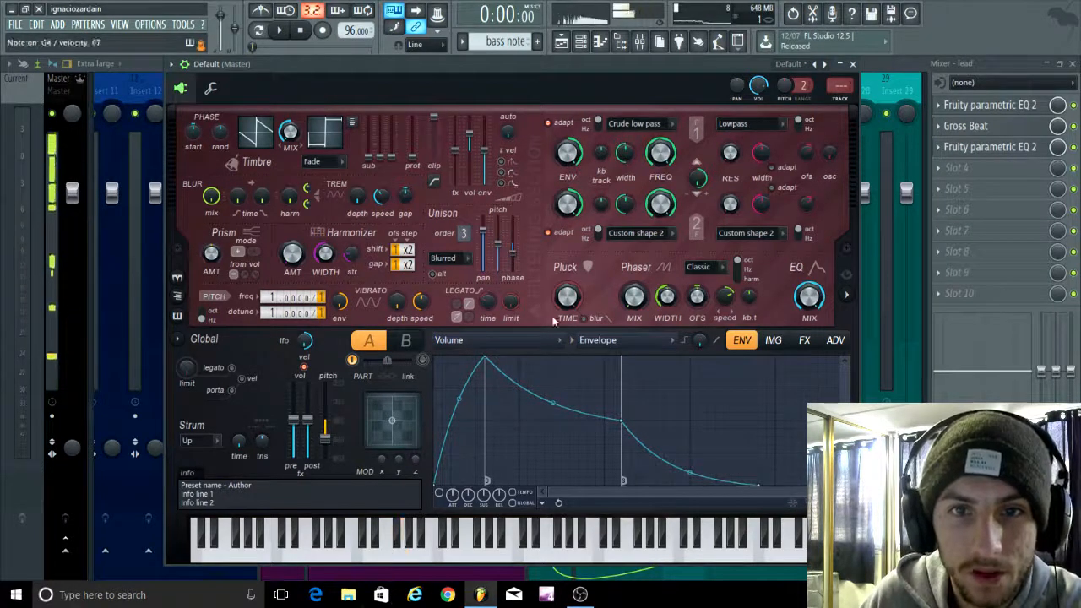
Step: Enable a Harmonizer width envelope that falls steeply, rises and dips slightly, curving its last two segments
{"action": "left_click", "coordinate": [473, 339]}
{"action": "left_click", "coordinate": [472, 414]}
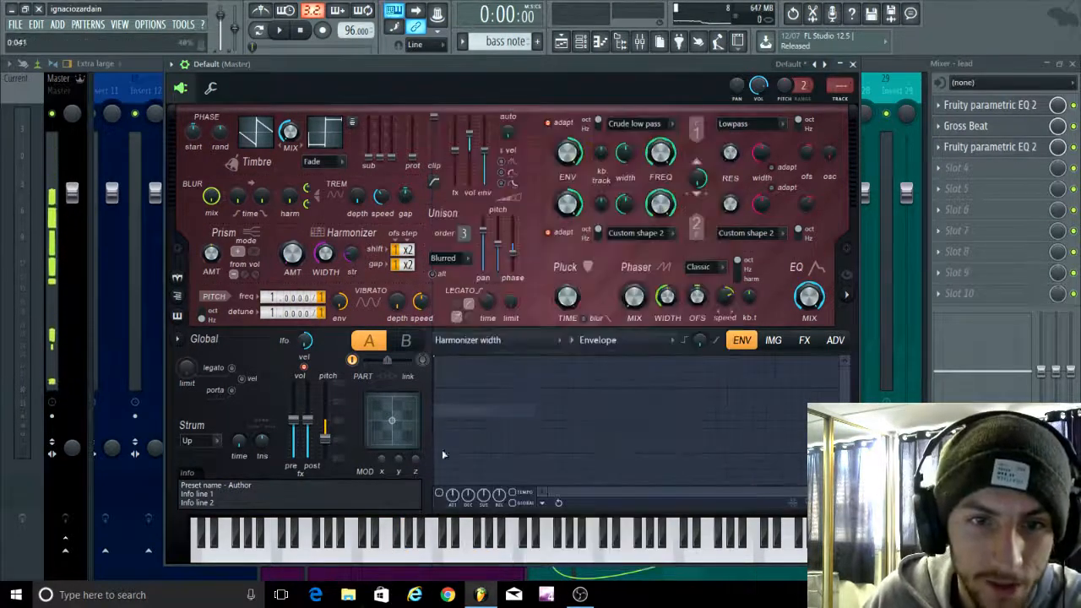
{"action": "left_click", "coordinate": [440, 492]}
{"action": "right_click", "coordinate": [519, 477]}
{"action": "right_click", "coordinate": [667, 400]}
{"action": "right_click", "coordinate": [749, 433]}
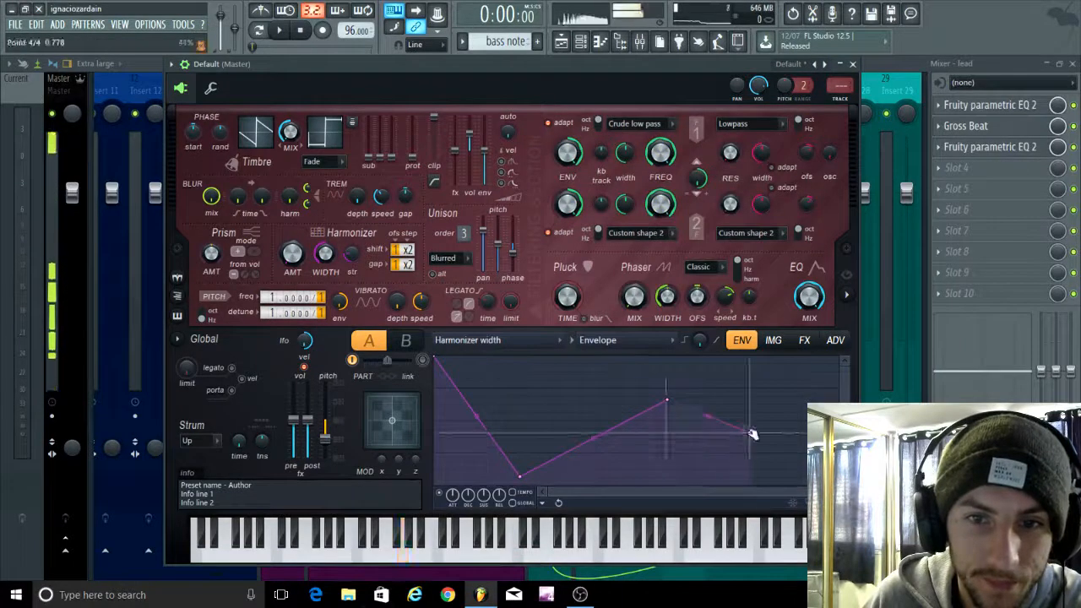
{"action": "left_click_drag", "start_coordinate": [708, 416], "coordinate": [708, 404]}
{"action": "left_click_drag", "start_coordinate": [593, 438], "coordinate": [592, 465]}
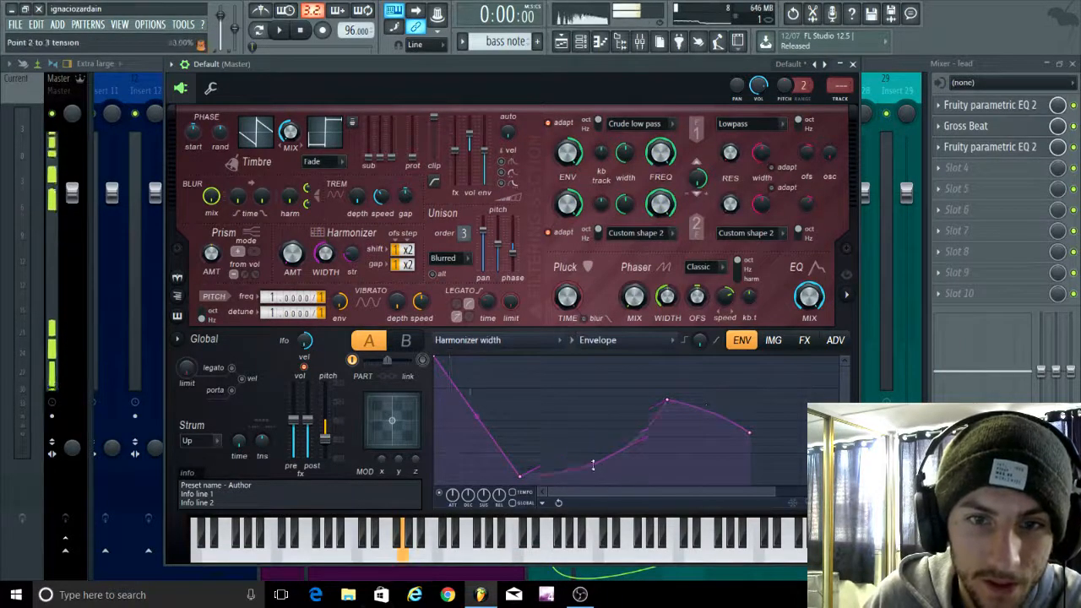
Step: Enable a Harmonizer mix envelope with a curved fall to a low point followed by a curved rise
{"action": "left_click", "coordinate": [505, 344]}
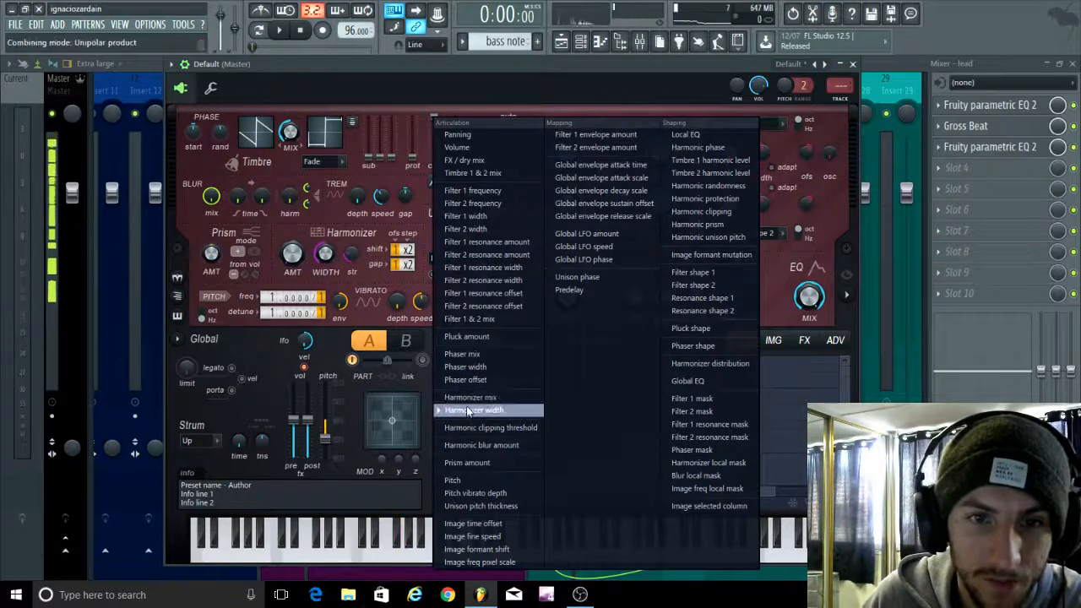
{"action": "left_click", "coordinate": [470, 398]}
{"action": "left_click", "coordinate": [440, 492]}
{"action": "right_click", "coordinate": [577, 462]}
{"action": "right_click", "coordinate": [704, 391]}
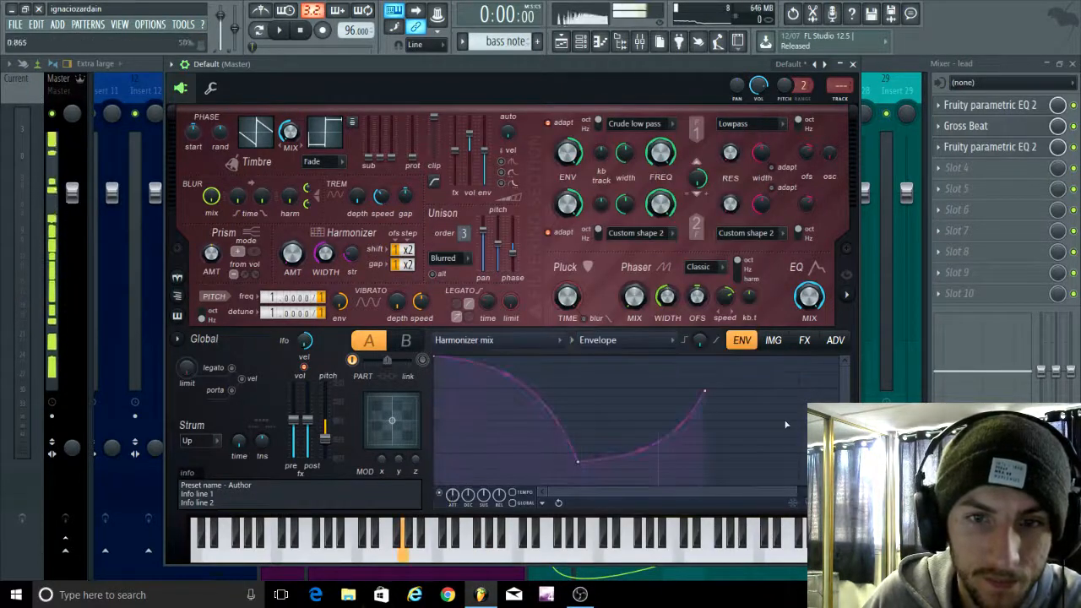
Step: Enable a Phaser mix envelope with a curved dip and stretch its final rise to a much later end point
{"action": "left_click", "coordinate": [456, 340]}
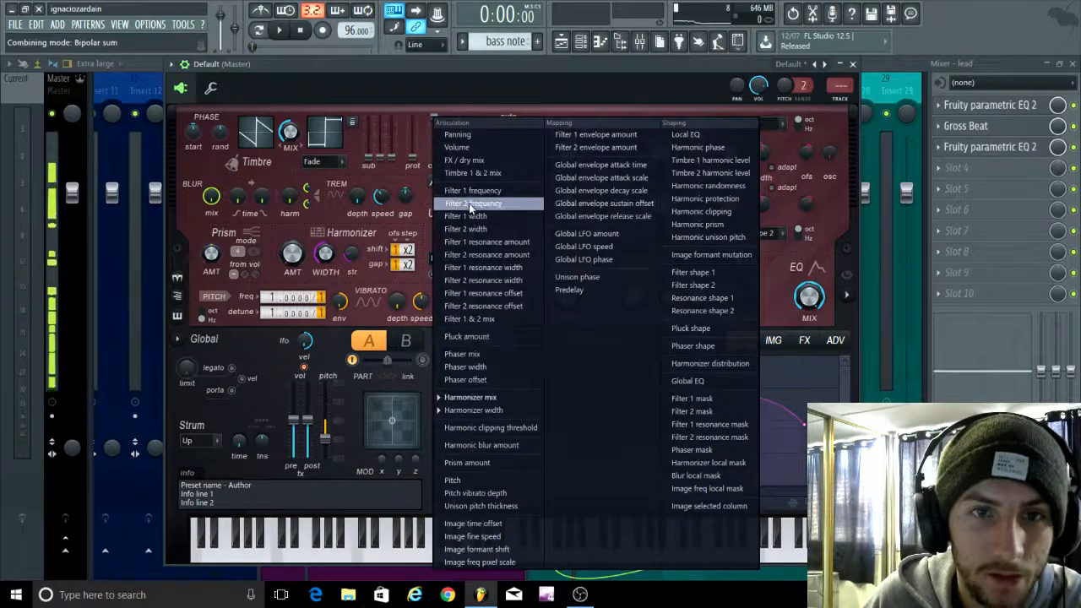
{"action": "left_click", "coordinate": [500, 354]}
{"action": "left_click", "coordinate": [440, 494]}
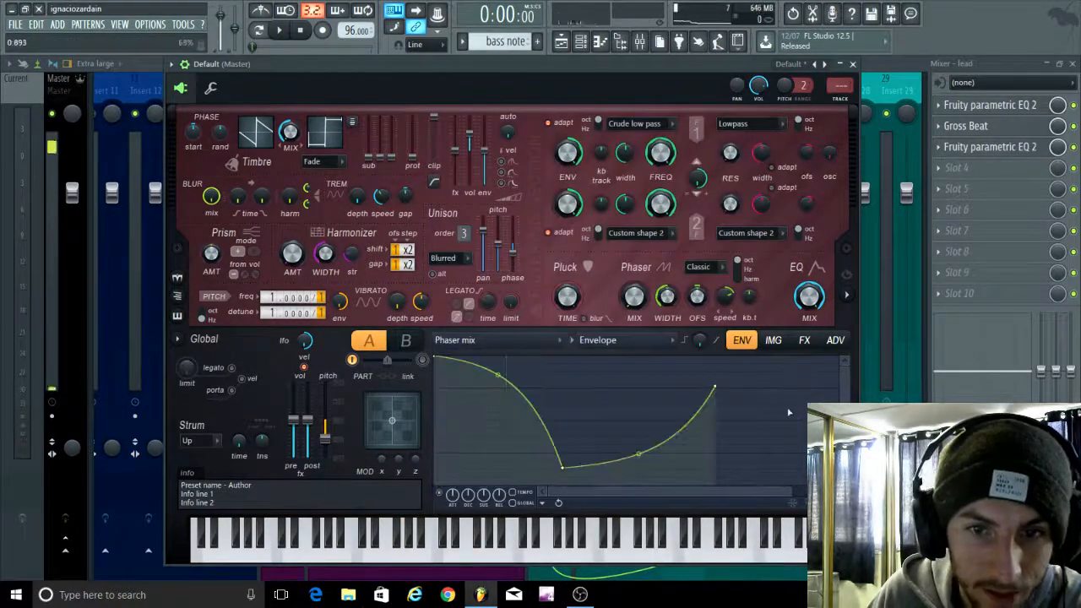
{"action": "left_click_drag", "start_coordinate": [715, 388], "coordinate": [840, 388]}
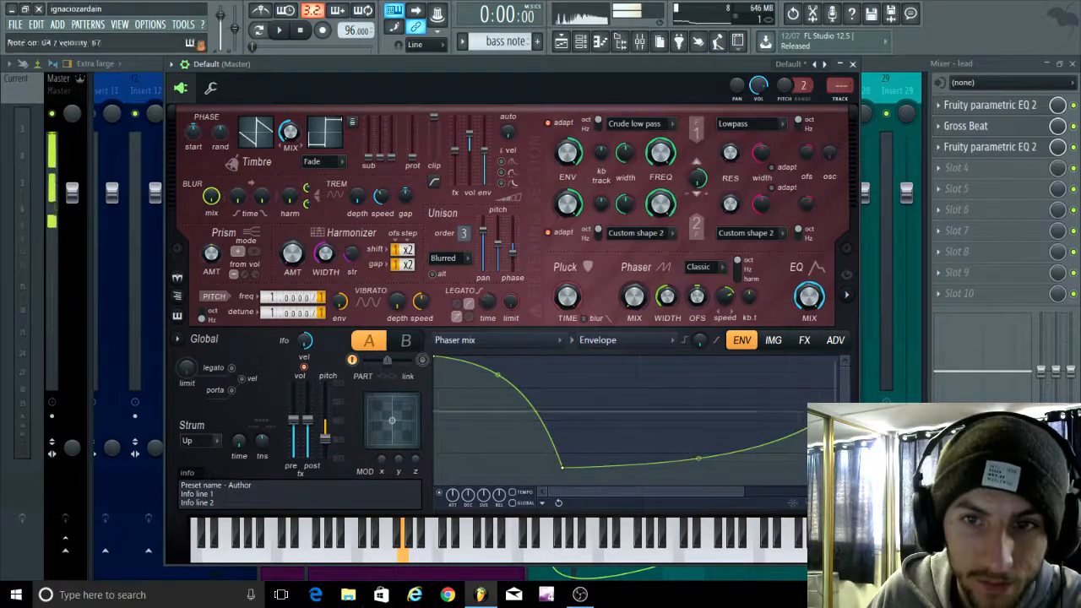
Step: In Harmor's effects, set the distortion type to Hill and the chorus order to 2, and audition the sound
{"action": "left_click", "coordinate": [805, 341]}
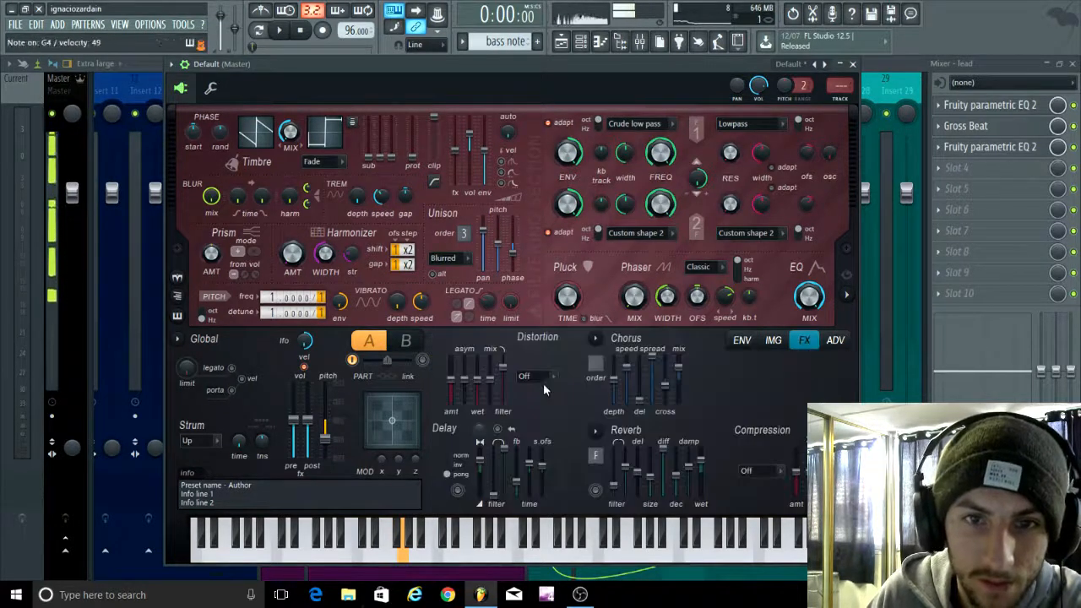
{"action": "left_click", "coordinate": [541, 377]}
{"action": "left_click", "coordinate": [534, 421]}
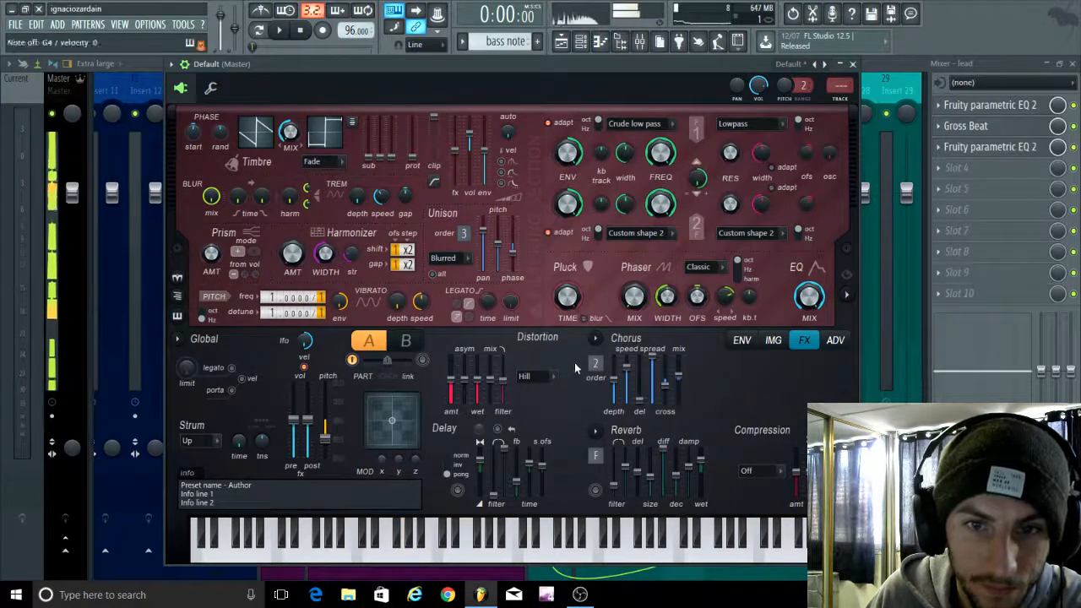
{"action": "key", "text": "b"}
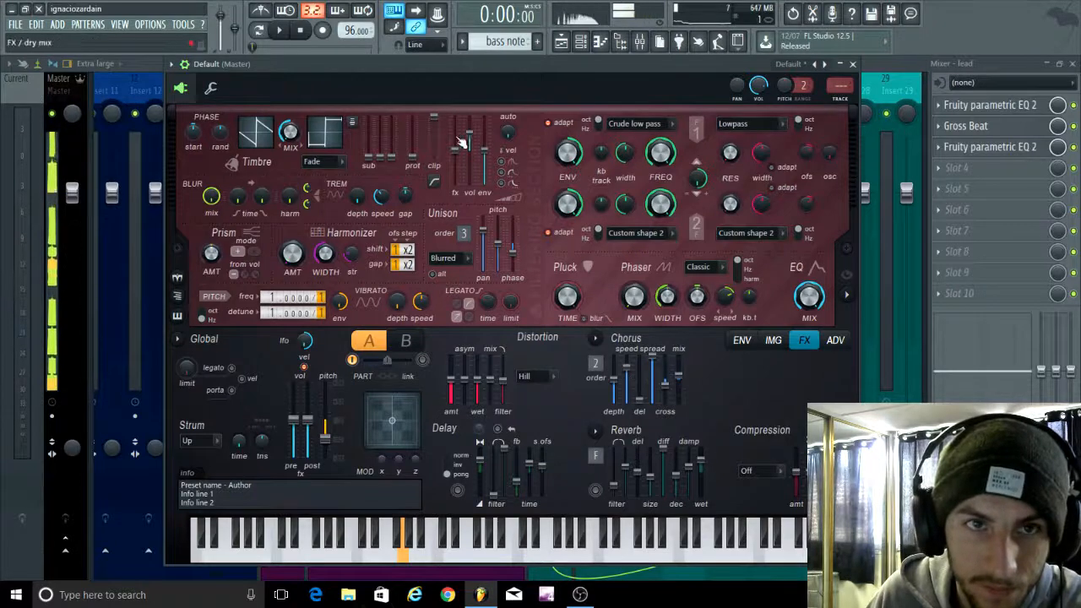
Step: Rename the Default channel "bass notes", colour it orange, route it to mixer track 25 and close Harmor
{"action": "left_click", "coordinate": [581, 42]}
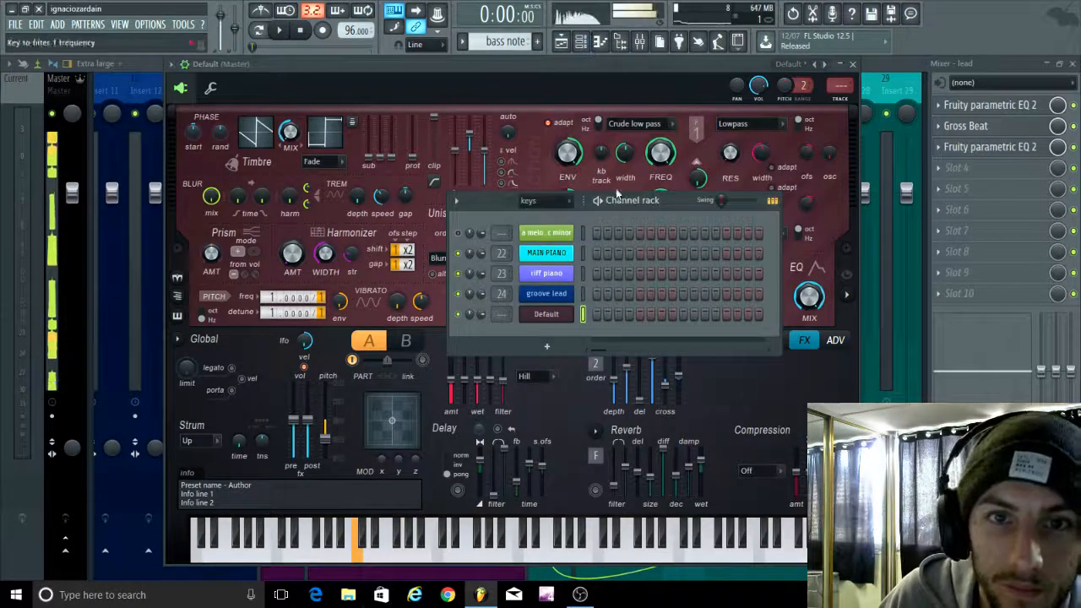
{"action": "right_click", "coordinate": [554, 316]}
{"action": "left_click", "coordinate": [605, 333]}
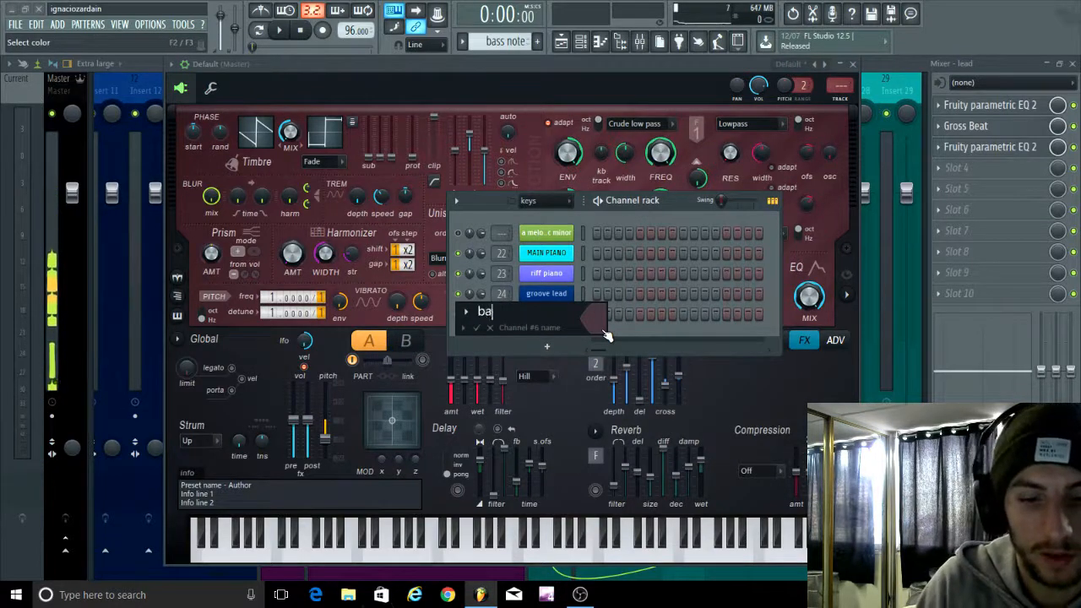
{"action": "type", "text": "bass notres"}
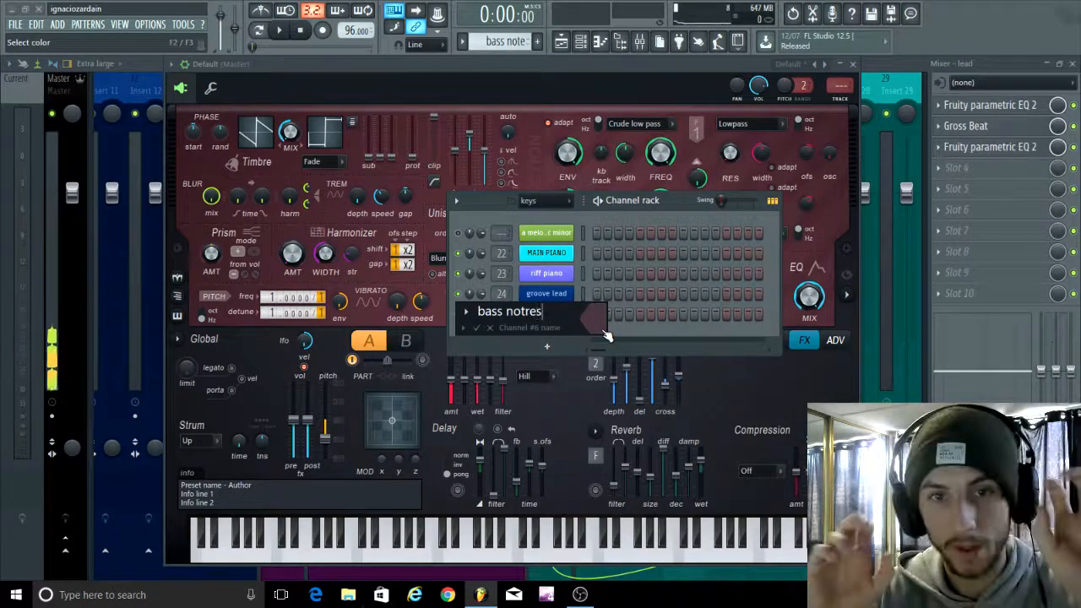
{"action": "key", "text": "BackSpace"}
{"action": "left_click", "coordinate": [598, 331]}
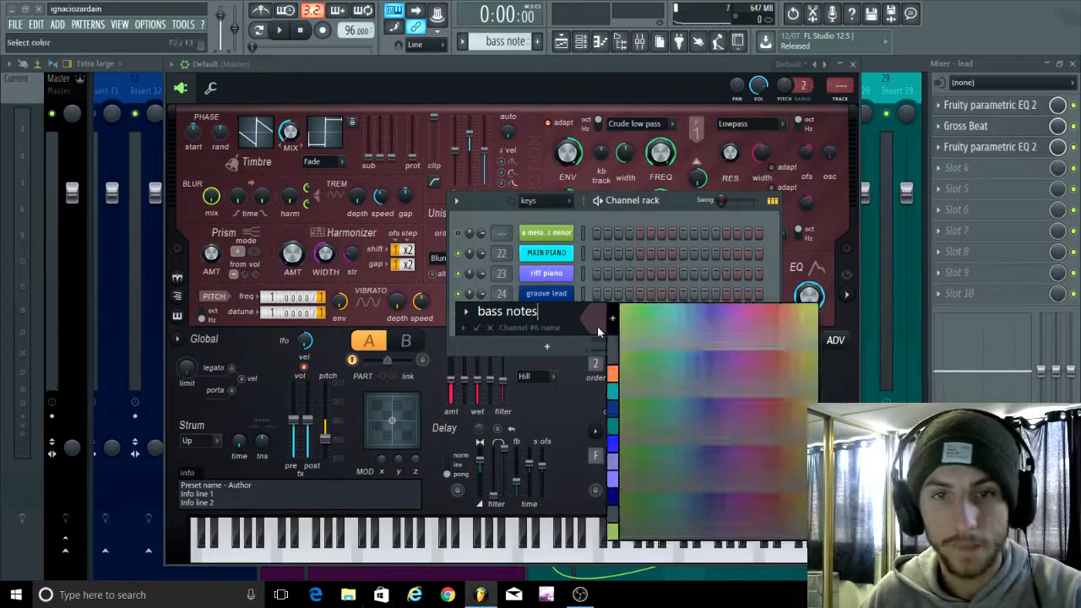
{"action": "left_click", "coordinate": [615, 380]}
{"action": "key", "text": "Return"}
{"action": "left_click_drag", "start_coordinate": [502, 315], "coordinate": [501, 263]}
{"action": "left_click", "coordinate": [852, 65]}
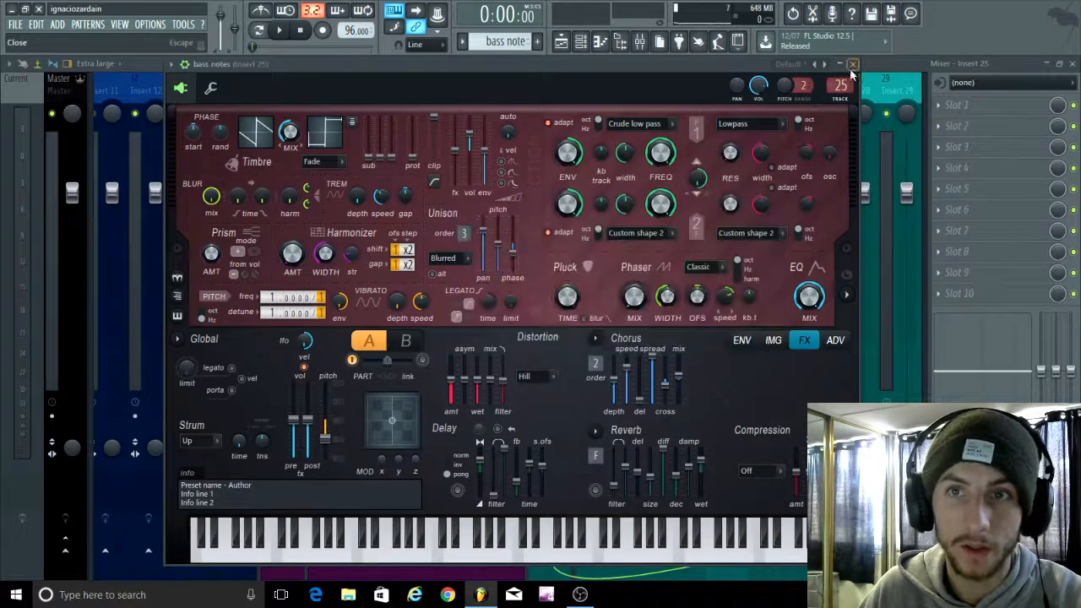
Step: Name mixer insert 25 "nass notes" and lower its fader
{"action": "right_click", "coordinate": [746, 79]}
{"action": "left_click", "coordinate": [783, 90]}
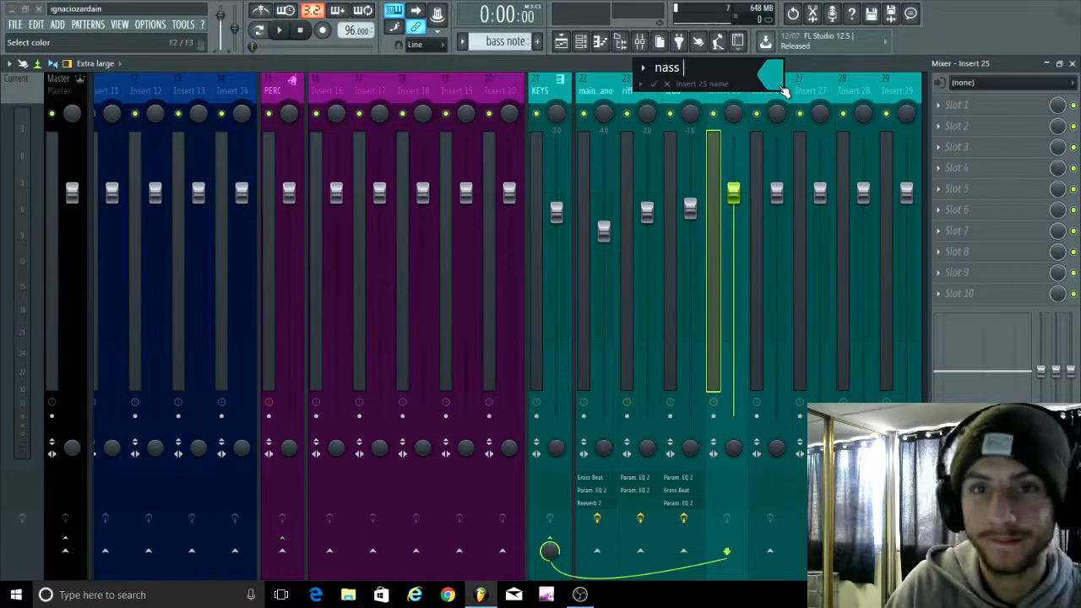
{"action": "type", "text": "nass notes"}
{"action": "key", "text": "Return"}
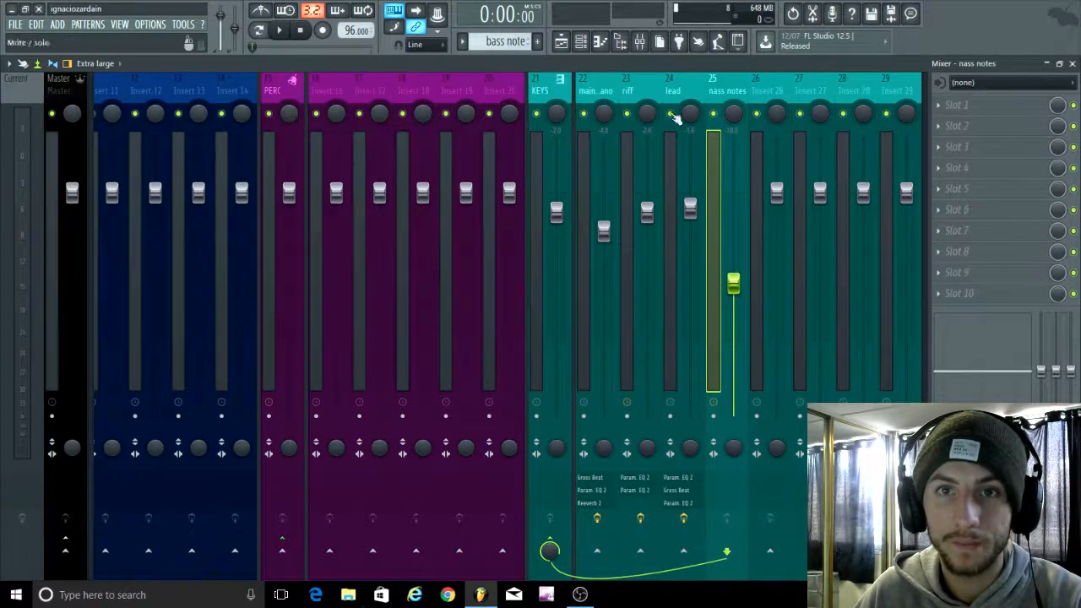
Step: Open the bass notes channel in the piano roll
{"action": "left_click", "coordinate": [590, 44]}
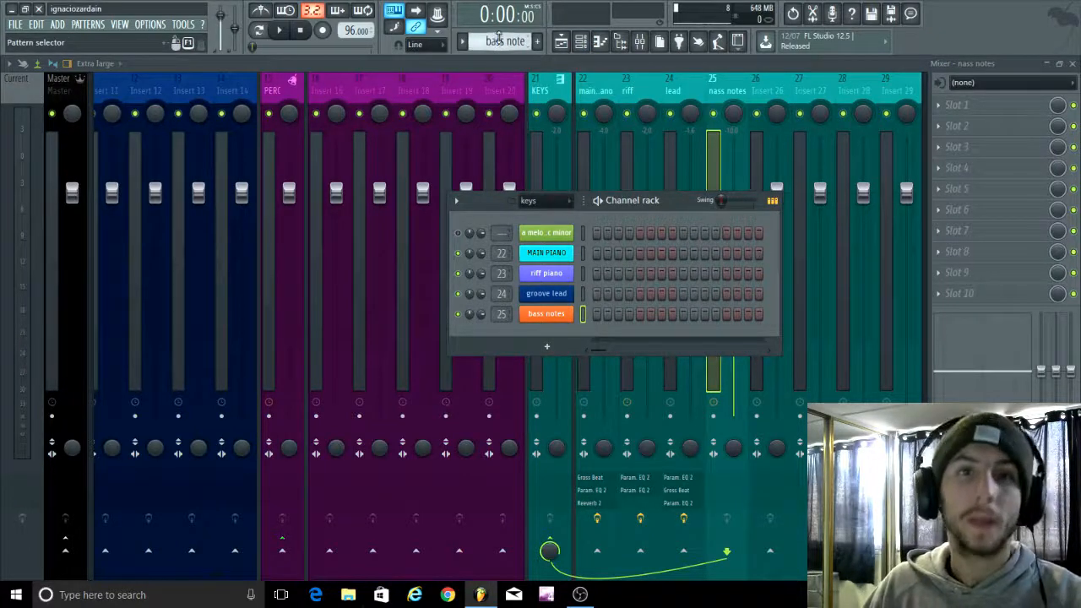
{"action": "right_click", "coordinate": [549, 317]}
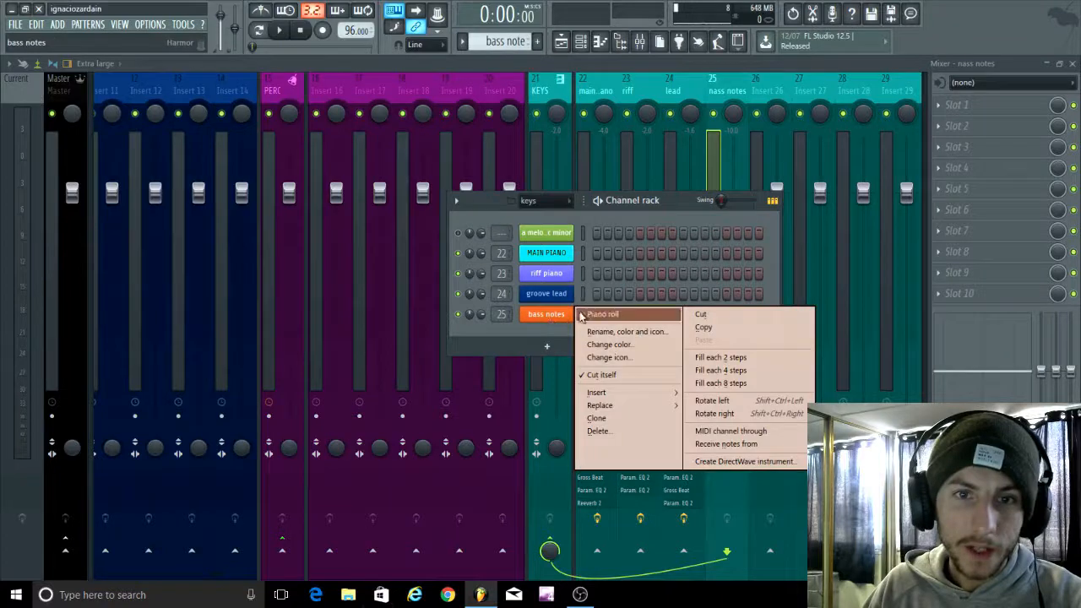
{"action": "left_click", "coordinate": [1072, 64]}
{"action": "right_click", "coordinate": [547, 313]}
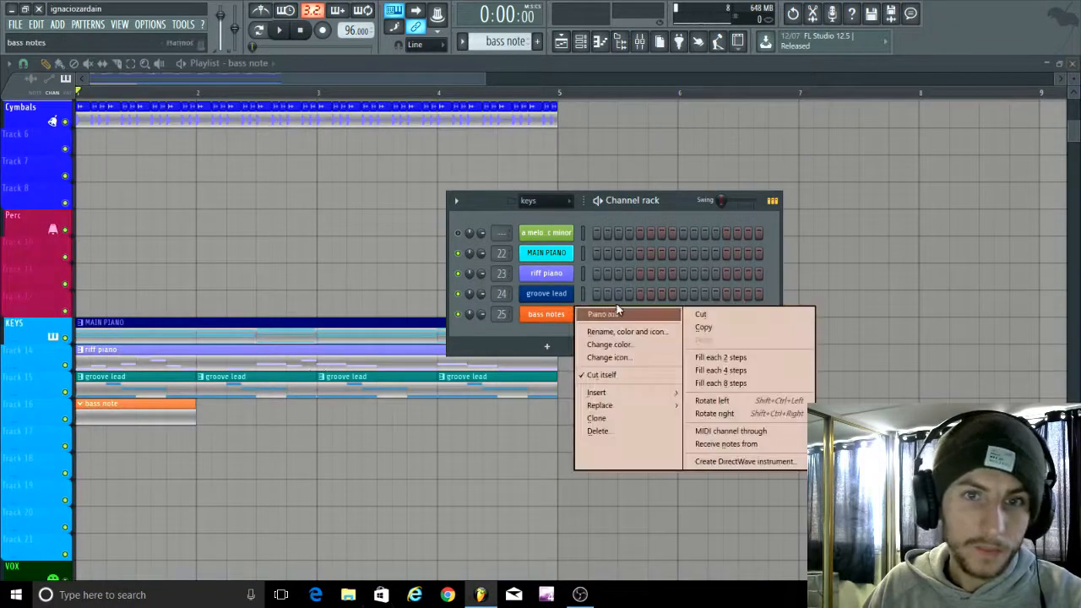
{"action": "right_click", "coordinate": [558, 318]}
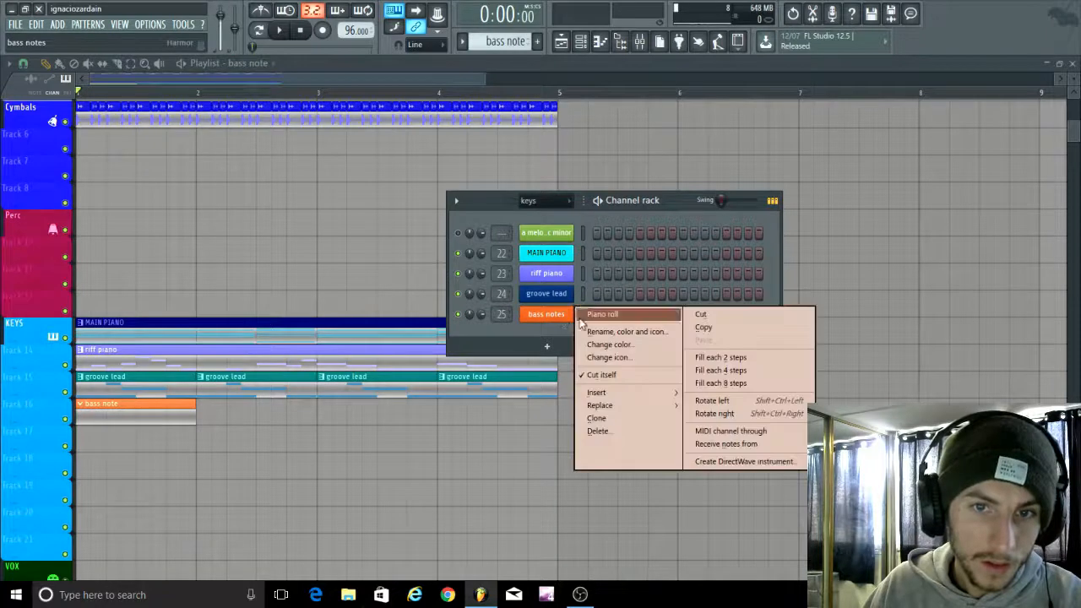
{"action": "left_click", "coordinate": [596, 314]}
{"action": "scroll", "coordinate": [82, 434], "scroll_direction": "down", "scroll_amount": 2}
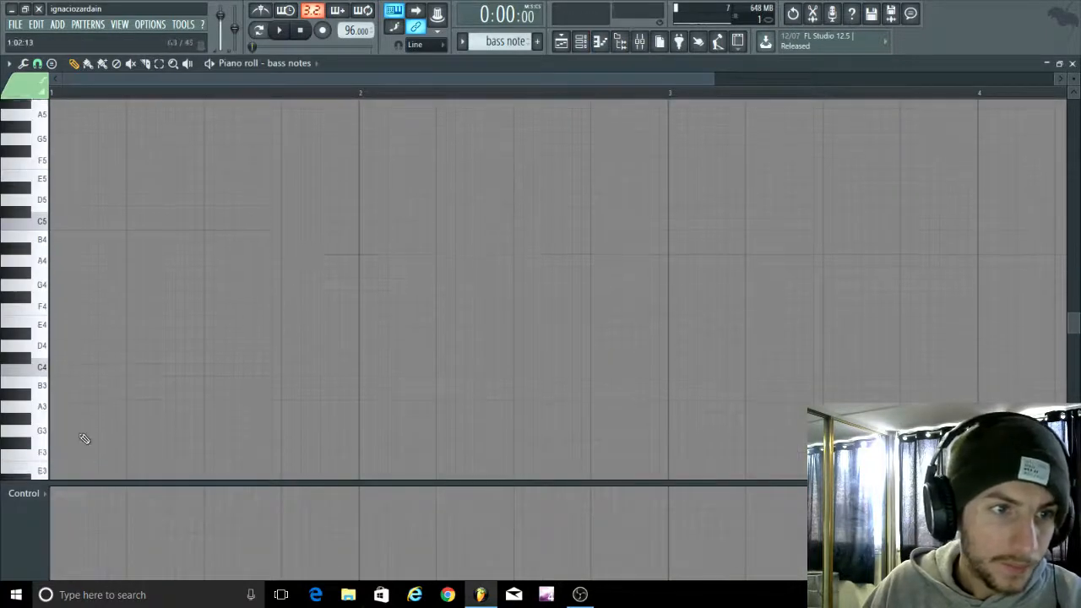
Step: Try a half-bar A3 note followed by a half-bar C4 note in bar 1 and audition them
{"action": "left_click", "coordinate": [67, 397]}
{"action": "key", "text": "space"}
{"action": "key", "text": "space"}
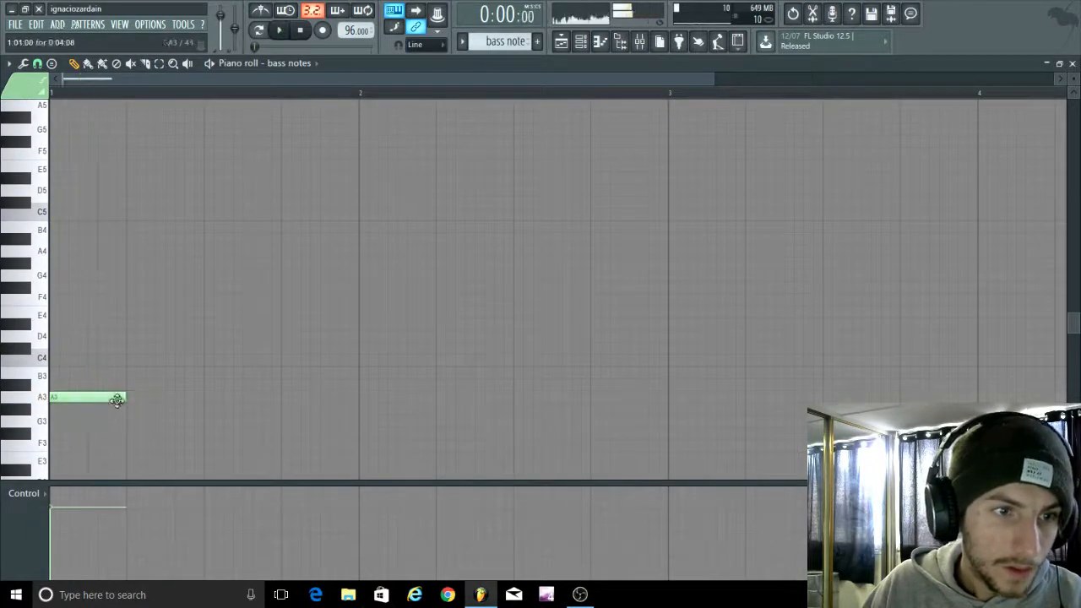
{"action": "scroll", "coordinate": [75, 407], "scroll_direction": "up", "scroll_amount": 2}
{"action": "key", "text": "space"}
{"action": "key", "text": "space"}
{"action": "left_click_drag", "start_coordinate": [174, 401], "coordinate": [307, 363]}
{"action": "left_click", "coordinate": [323, 372]}
{"action": "scroll", "coordinate": [221, 394], "scroll_direction": "down", "scroll_amount": 1}
{"action": "key", "text": "space"}
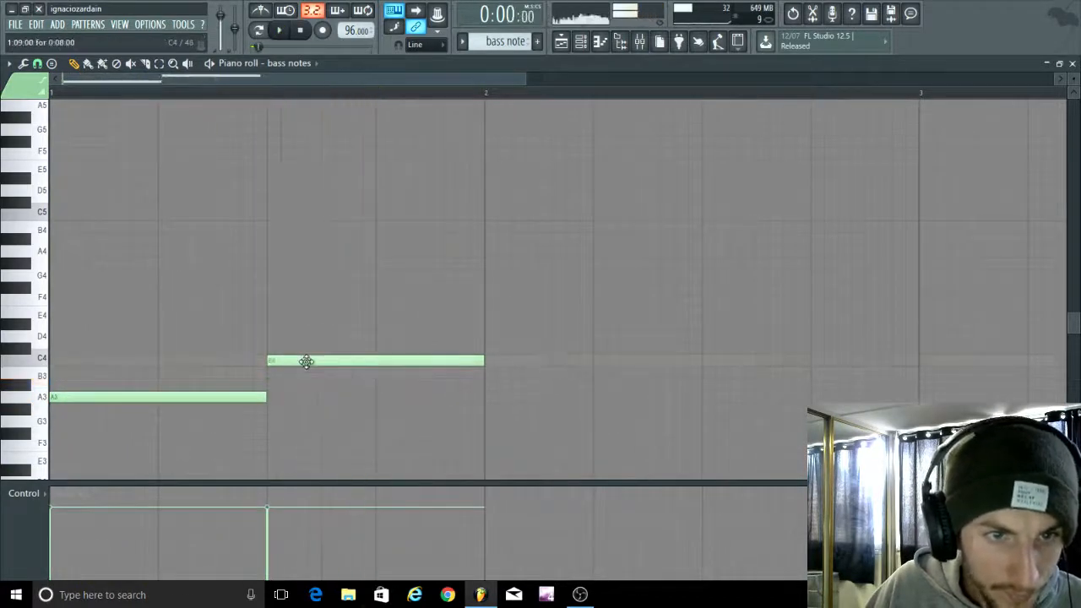
{"action": "key", "text": "space"}
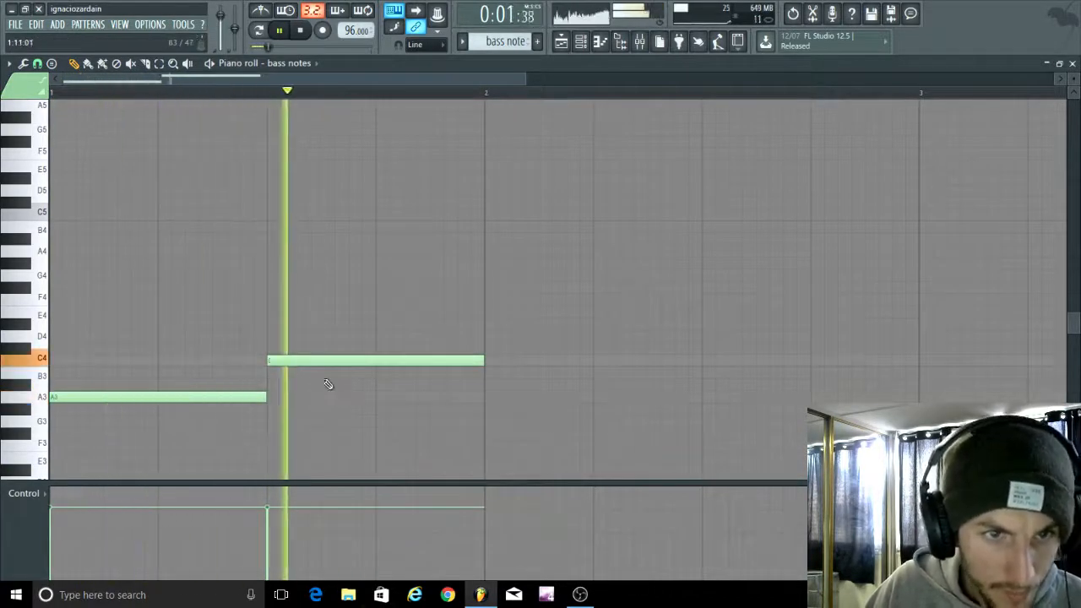
Step: Delete the trial A3 and C4 notes and stop playback
{"action": "scroll", "coordinate": [298, 372], "scroll_direction": "down", "scroll_amount": 1}
{"action": "right_click", "coordinate": [282, 362]}
{"action": "right_click", "coordinate": [214, 397]}
{"action": "key", "text": "space"}
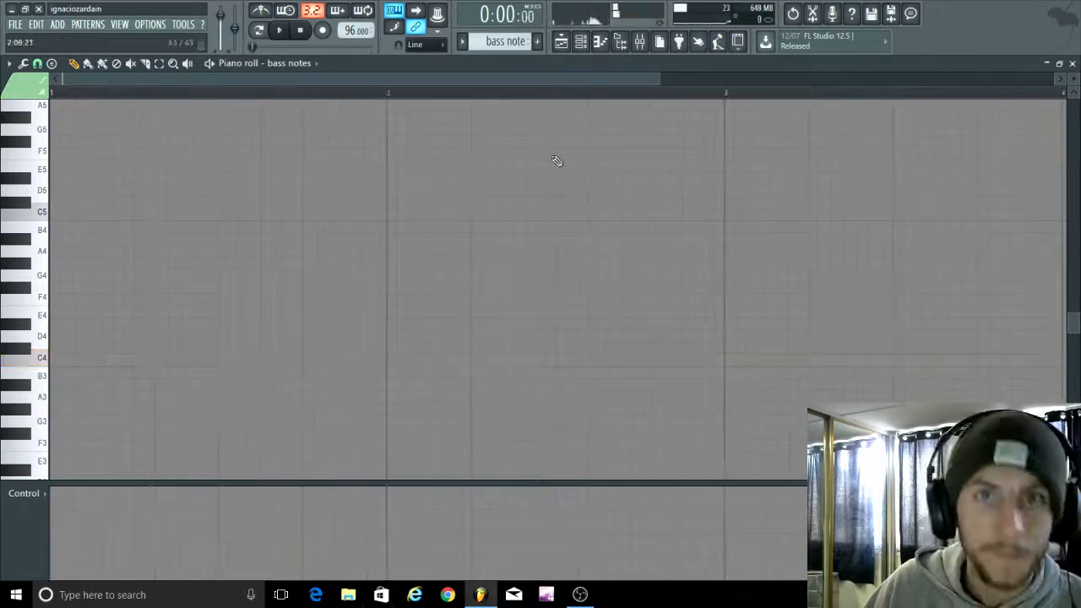
Step: Copy the MAIN PIANO channel's notes from its pattern into the bass notes channel of the bass note pattern
{"action": "left_click", "coordinate": [579, 47]}
{"action": "scroll", "coordinate": [509, 44], "scroll_direction": "up", "scroll_amount": 4}
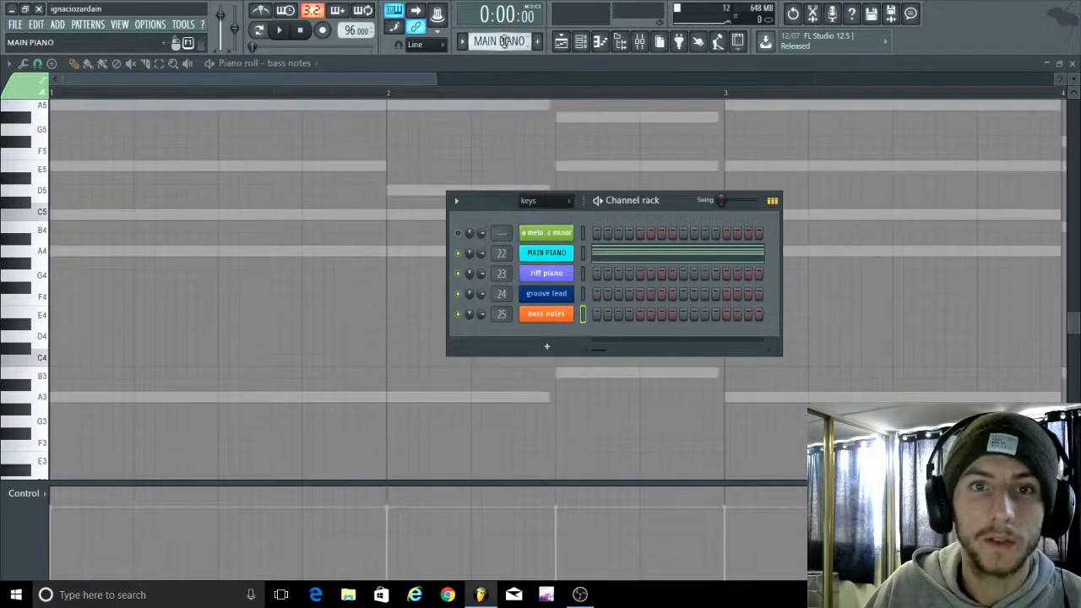
{"action": "right_click", "coordinate": [549, 261]}
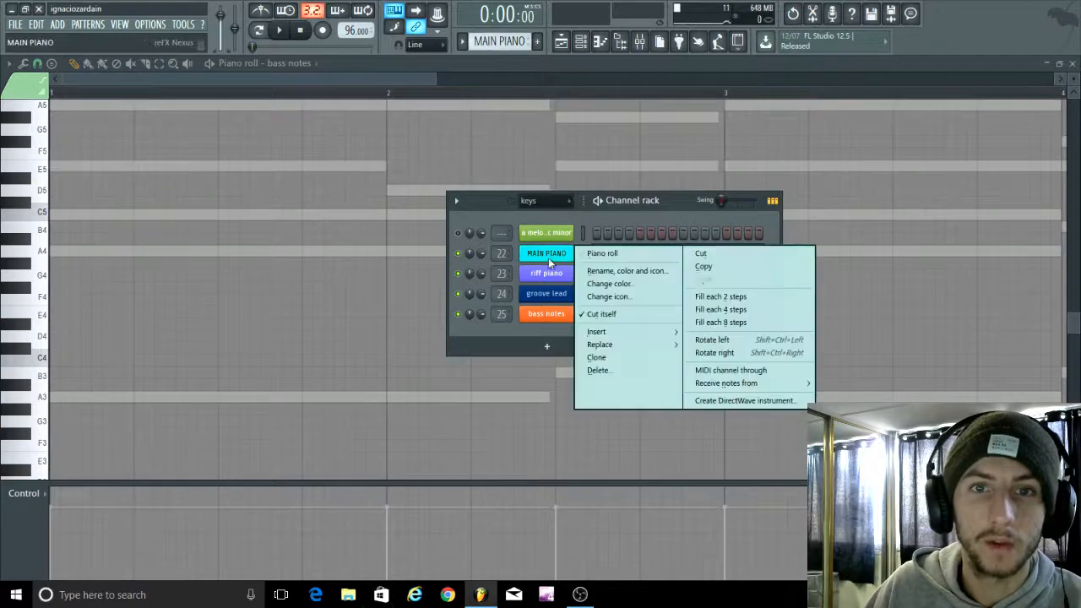
{"action": "left_click", "coordinate": [706, 268]}
{"action": "scroll", "coordinate": [490, 43], "scroll_direction": "down", "scroll_amount": 4}
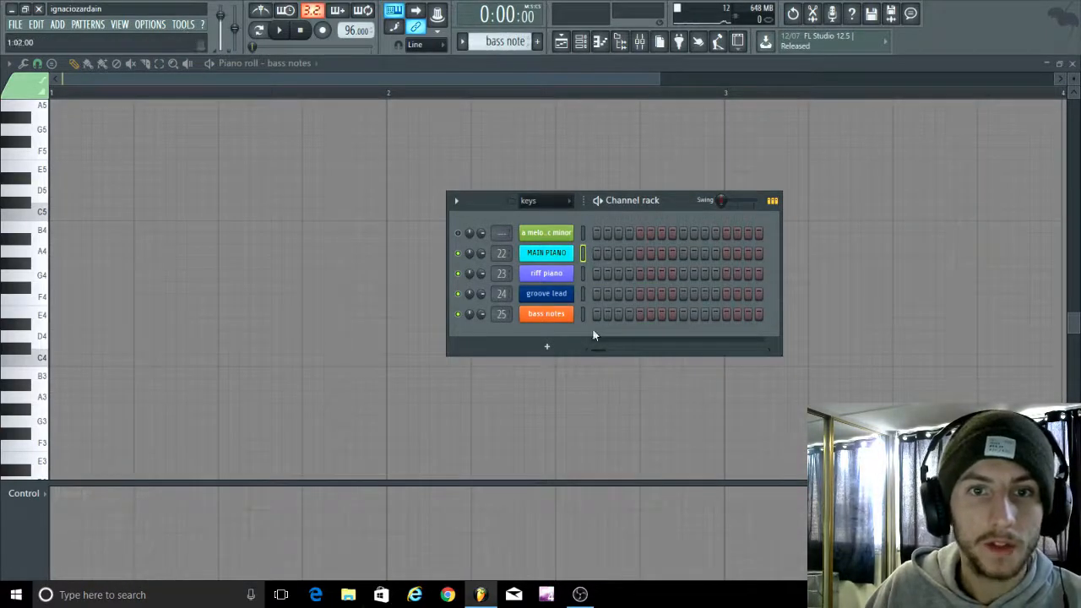
{"action": "right_click", "coordinate": [548, 313]}
{"action": "left_click", "coordinate": [699, 341]}
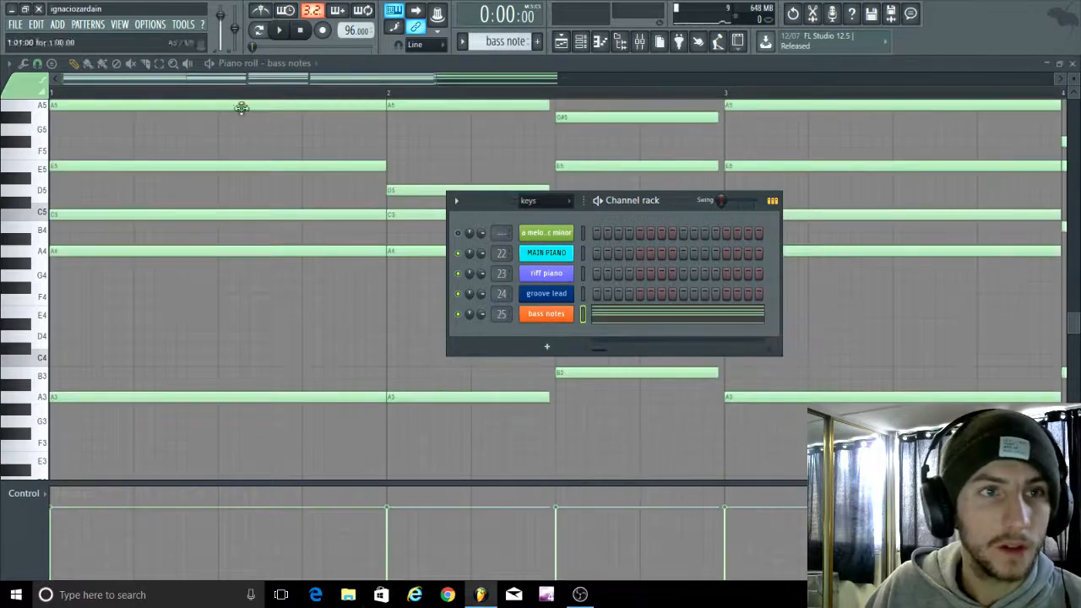
Step: Delete all upper chord notes from the pasted part, keeping only the low A3 and B3 line, and play it
{"action": "left_click", "coordinate": [581, 44]}
{"action": "scroll", "coordinate": [398, 255], "scroll_direction": "down", "scroll_amount": 5}
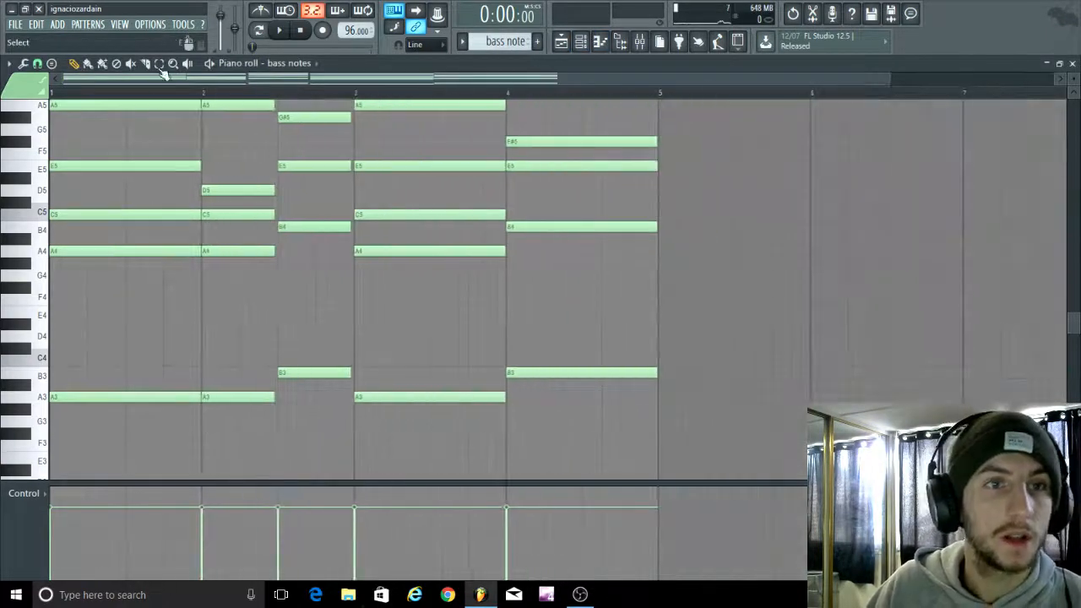
{"action": "left_click_drag", "start_coordinate": [500, 59], "coordinate": [18, 144]}
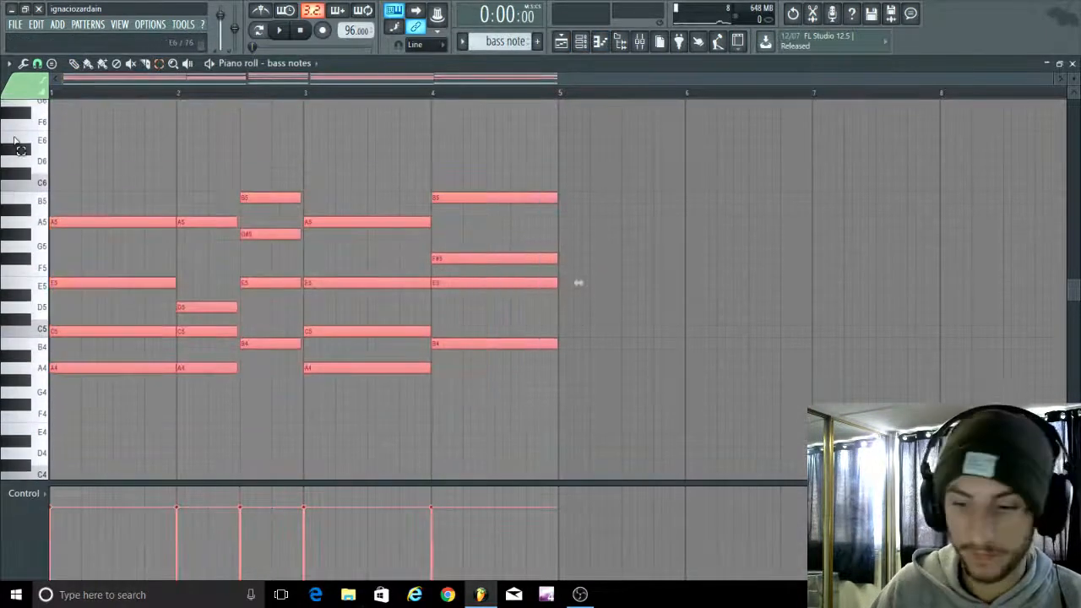
{"action": "key", "text": "Delete"}
{"action": "key", "text": "space"}
{"action": "scroll", "coordinate": [151, 368], "scroll_direction": "down", "scroll_amount": 5}
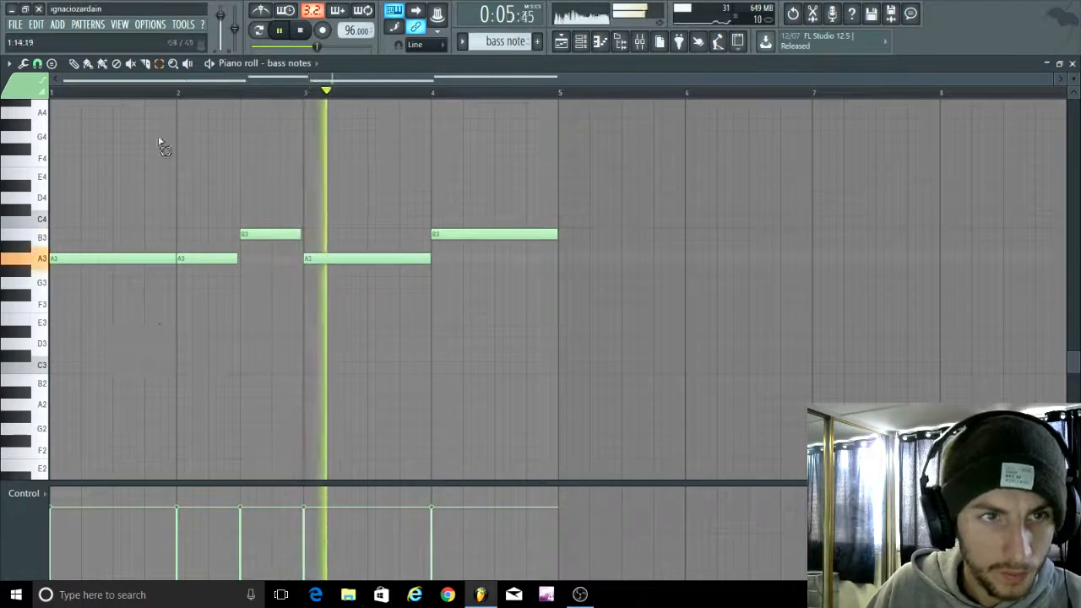
Step: Shorten the first A3 note slightly so it ends just before bar 2
{"action": "left_click", "coordinate": [76, 64]}
{"action": "scroll", "coordinate": [113, 205], "scroll_direction": "up", "scroll_amount": 5}
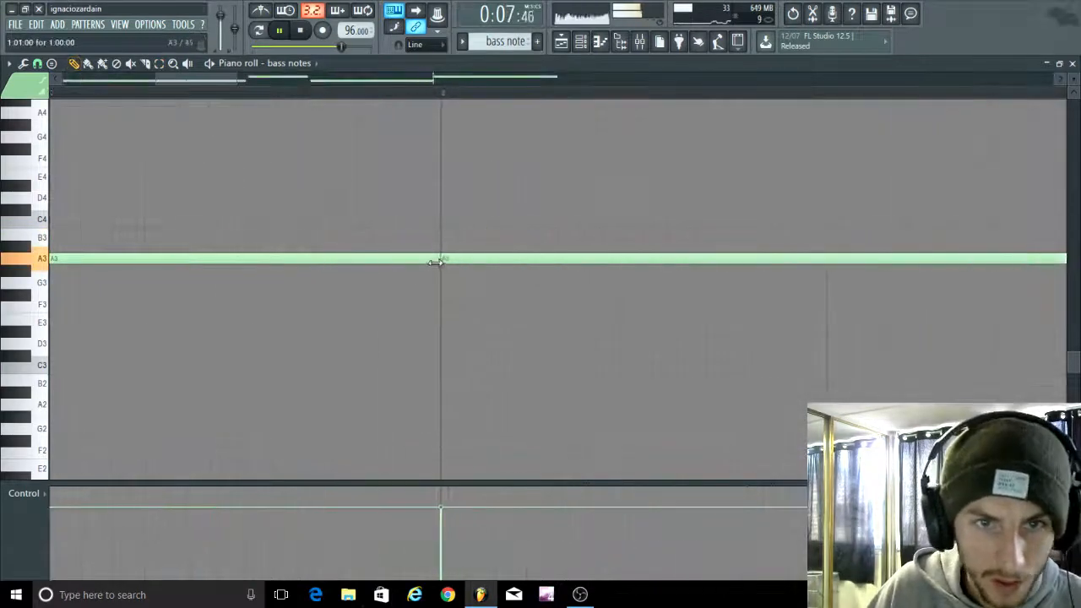
{"action": "scroll", "coordinate": [560, 260], "scroll_direction": "down", "scroll_amount": 3}
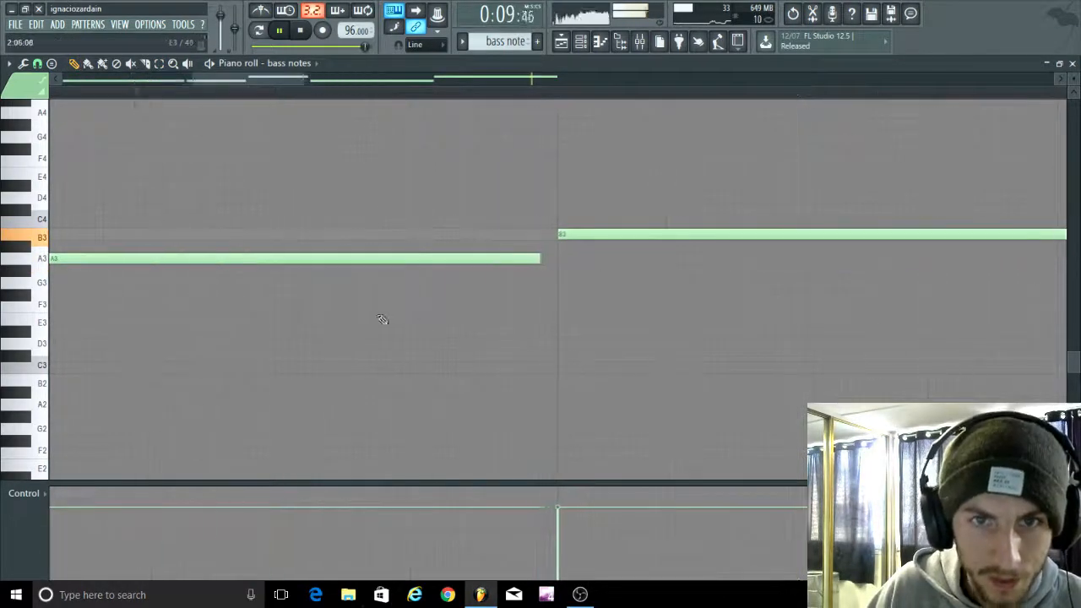
{"action": "scroll", "coordinate": [560, 261], "scroll_direction": "down", "scroll_amount": 4}
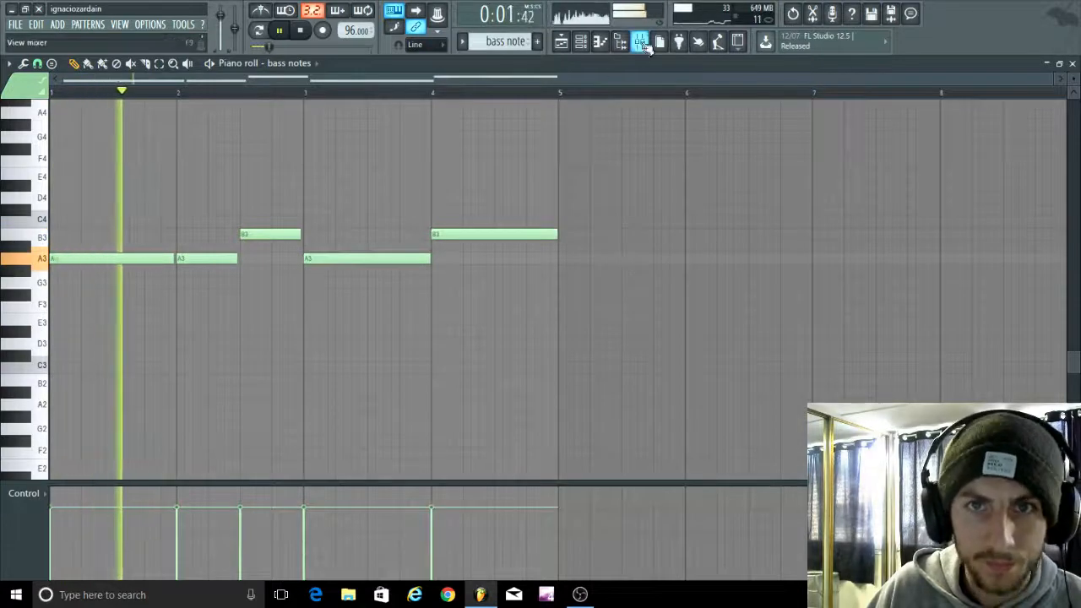
Step: Lower the nass notes insert to about -12 dB and add Fruity parametric EQ 2 with bass and upper-mid boosts and rolled-off treble
{"action": "key", "text": "F9"}
{"action": "left_click_drag", "start_coordinate": [225, 577], "coordinate": [293, 576]}
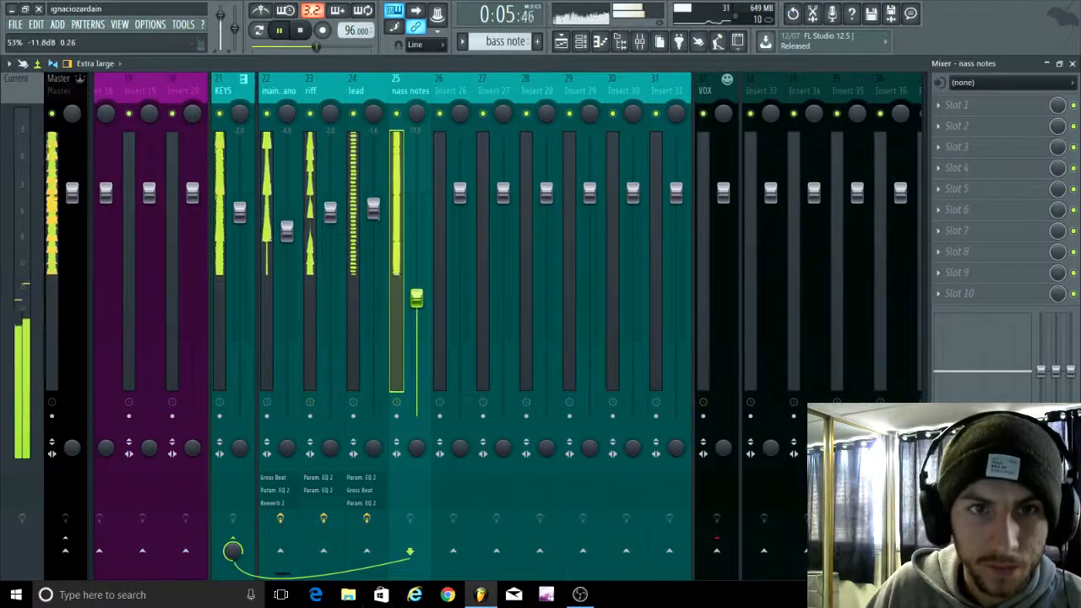
{"action": "left_click", "coordinate": [941, 112]}
{"action": "left_click", "coordinate": [752, 436]}
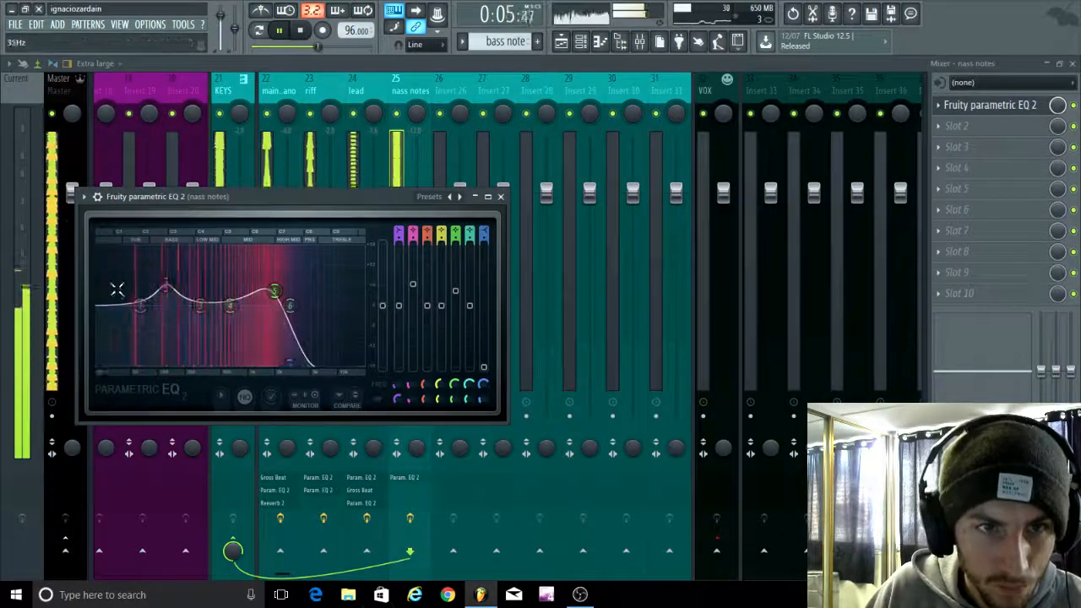
{"action": "left_click", "coordinate": [500, 196]}
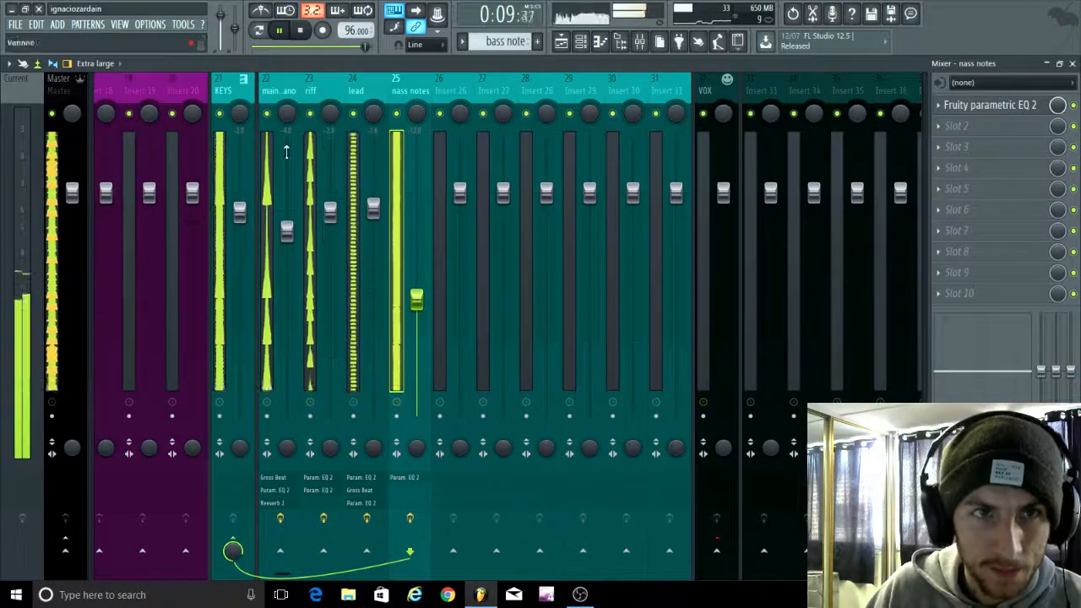
Step: Pan main piano left and riff right, and lower main piano to about -4.5 dB, riff to -3.0 dB and lead to -2.0 dB
{"action": "left_click", "coordinate": [282, 118]}
{"action": "left_click_drag", "start_coordinate": [330, 117], "coordinate": [329, 113]}
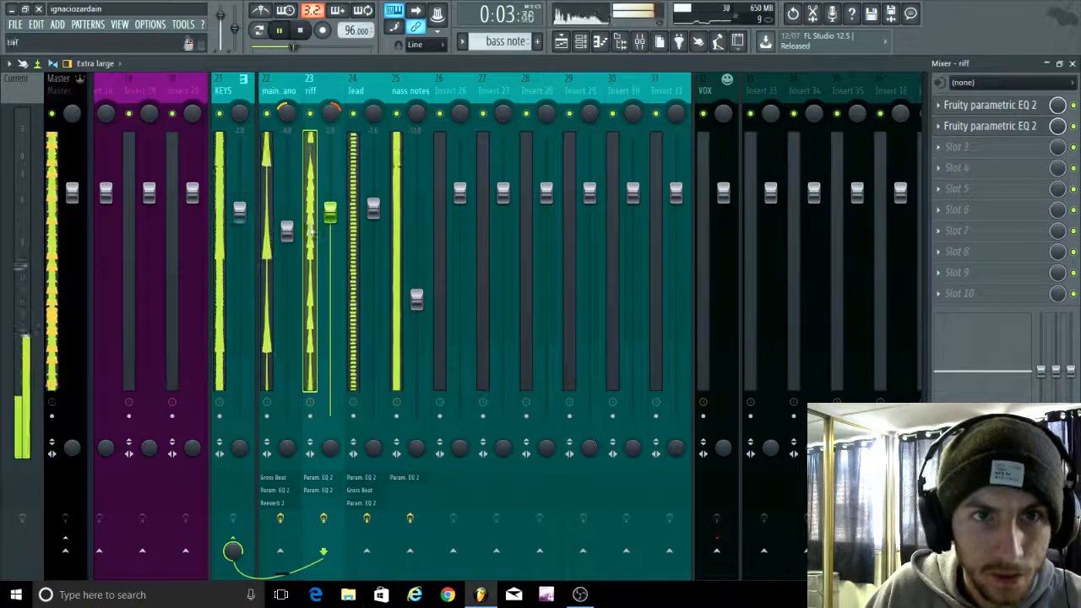
{"action": "left_click_drag", "start_coordinate": [287, 229], "coordinate": [287, 234]}
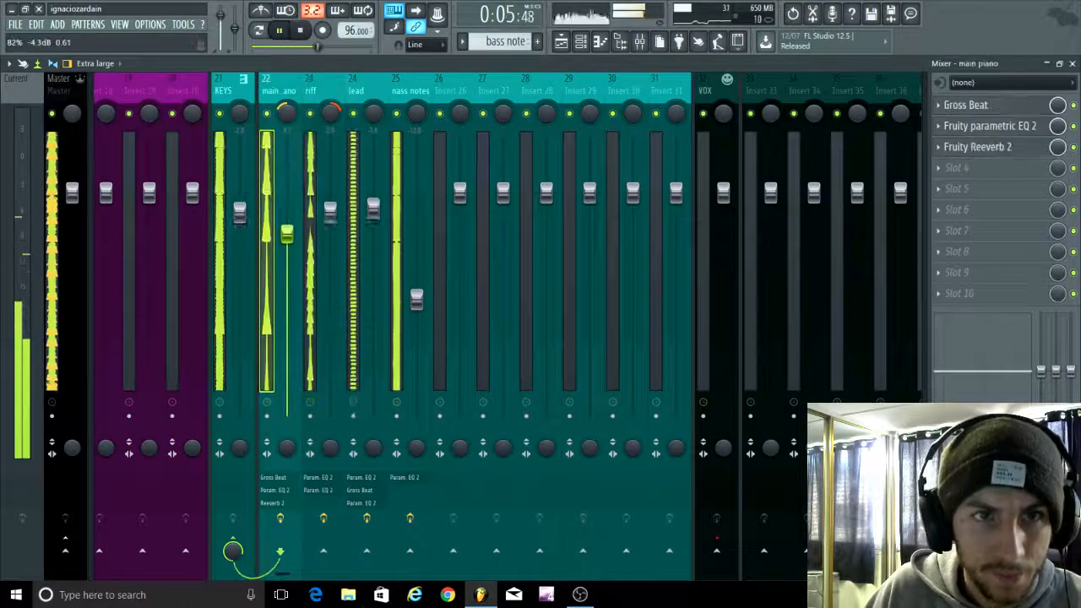
{"action": "left_click", "coordinate": [329, 211]}
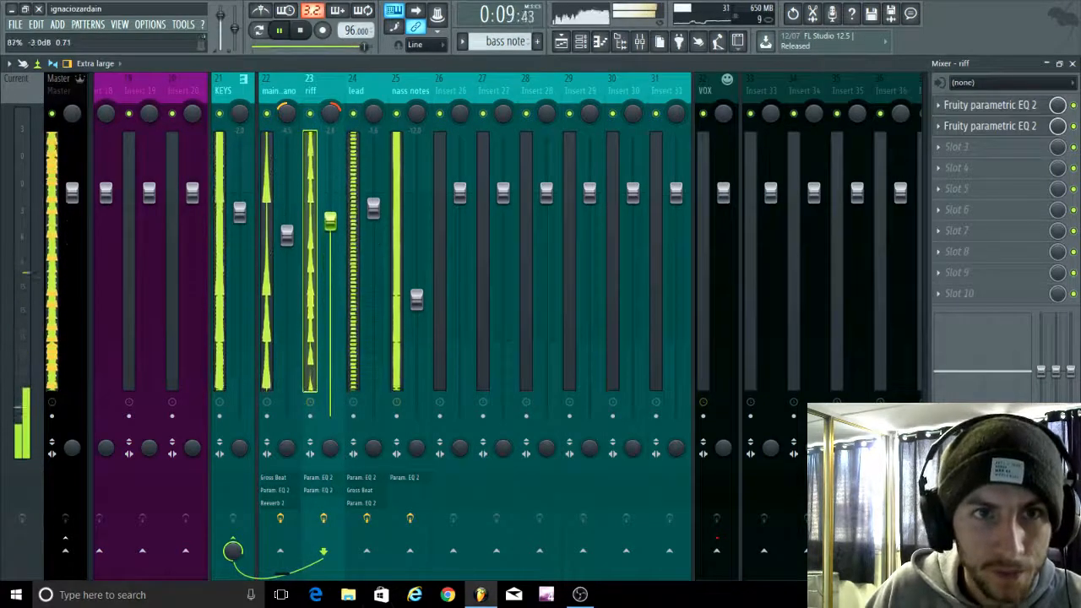
{"action": "left_click", "coordinate": [373, 208]}
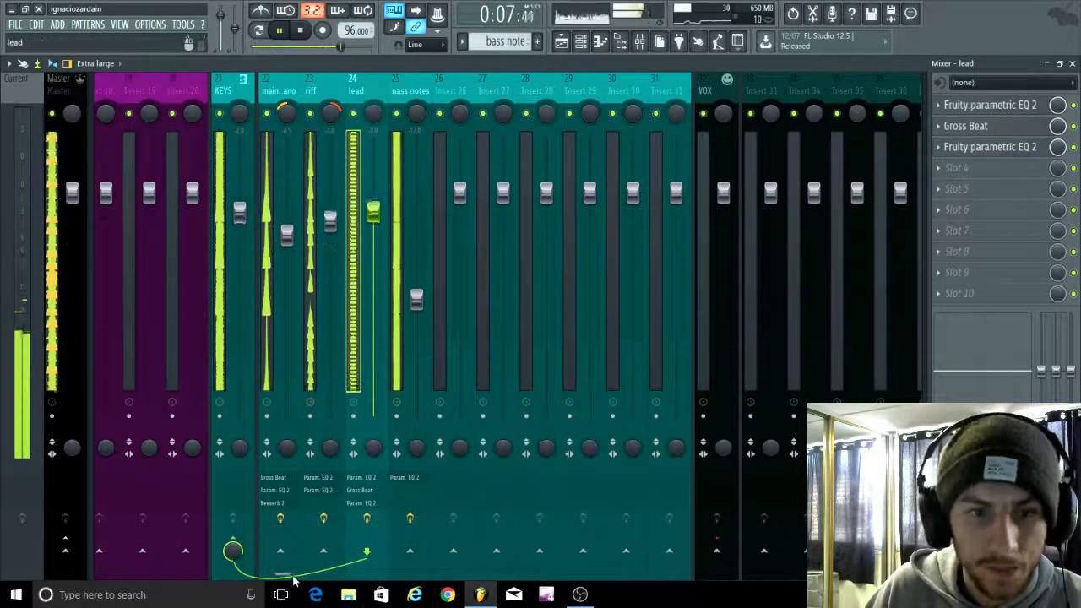
Step: Listen to the full loop while reviewing the drum, cymbal and keys clips in the playlist, and stop playback
{"action": "left_click_drag", "start_coordinate": [291, 576], "coordinate": [75, 521]}
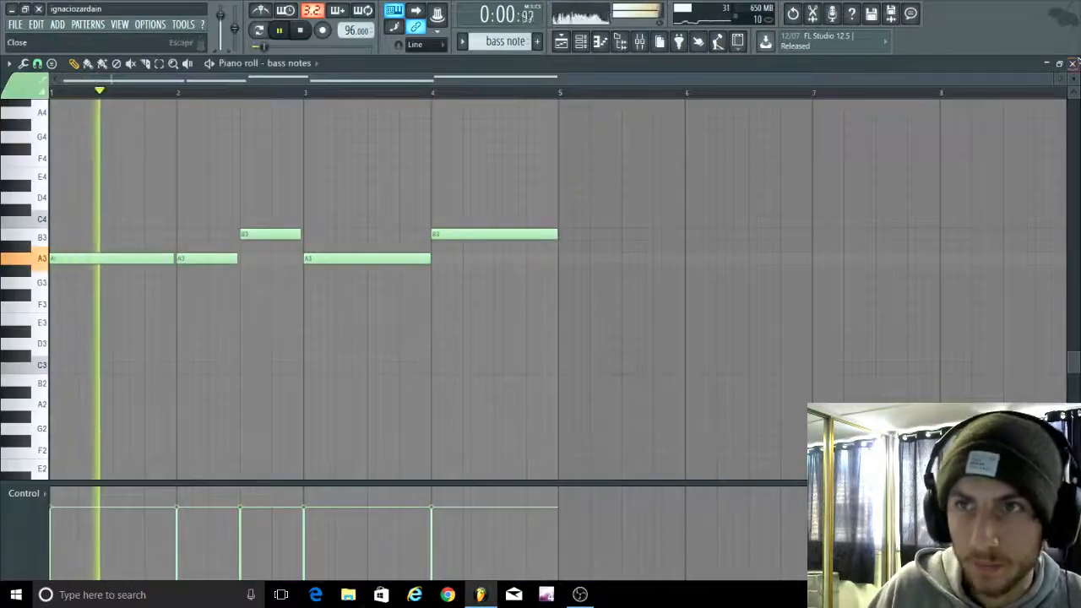
{"action": "key", "text": "F5"}
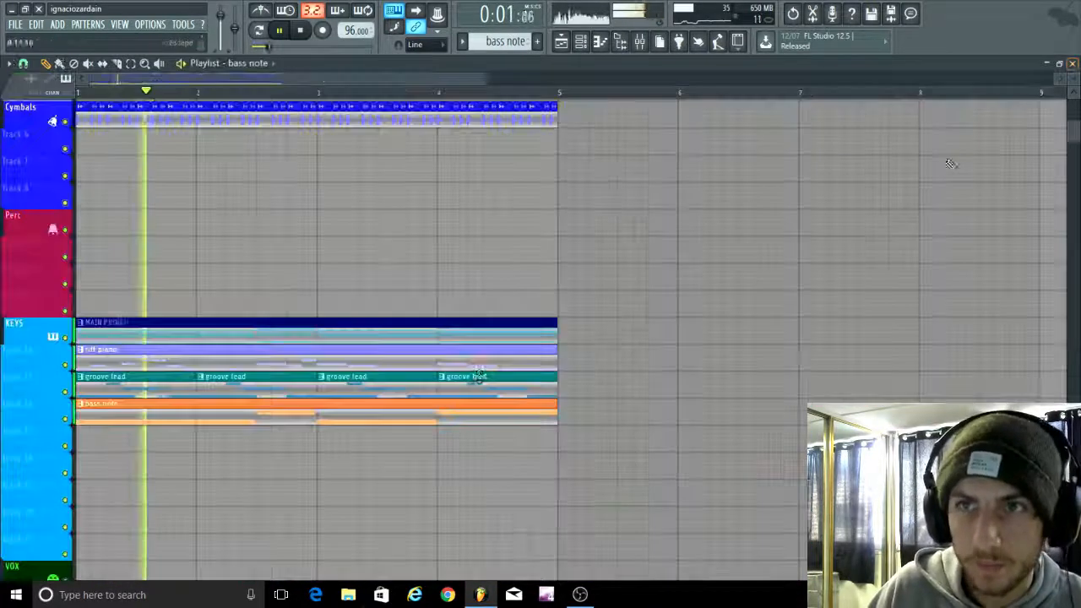
{"action": "scroll", "coordinate": [190, 258], "scroll_direction": "up", "scroll_amount": 4}
{"action": "scroll", "coordinate": [166, 276], "scroll_direction": "up", "scroll_amount": 4}
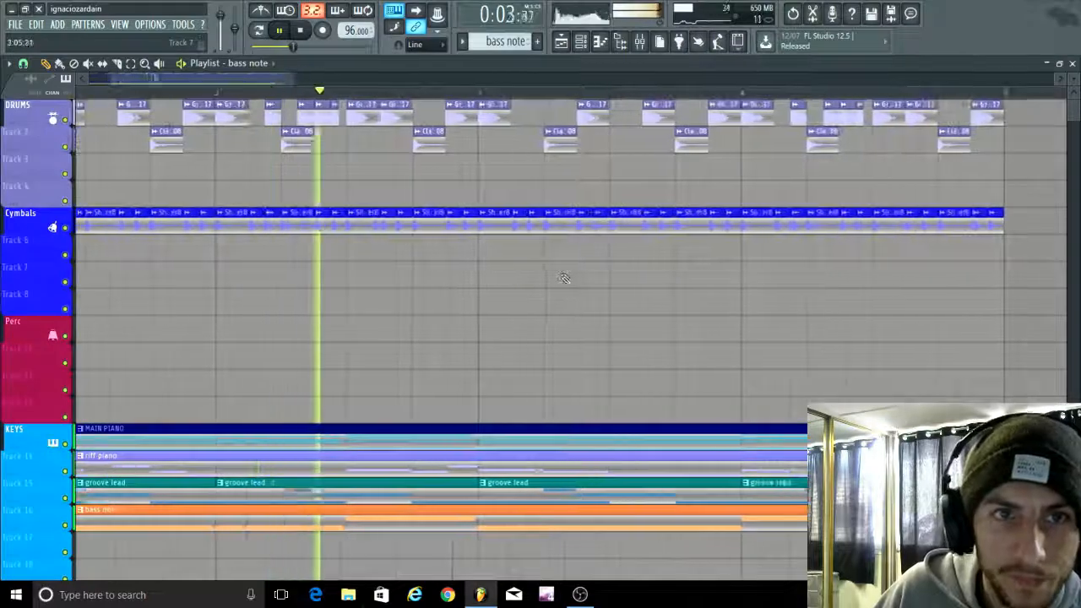
{"action": "scroll", "coordinate": [541, 312], "scroll_direction": "up", "scroll_amount": 3}
{"action": "scroll", "coordinate": [524, 333], "scroll_direction": "up", "scroll_amount": 2}
{"action": "scroll", "coordinate": [336, 233], "scroll_direction": "down", "scroll_amount": 3}
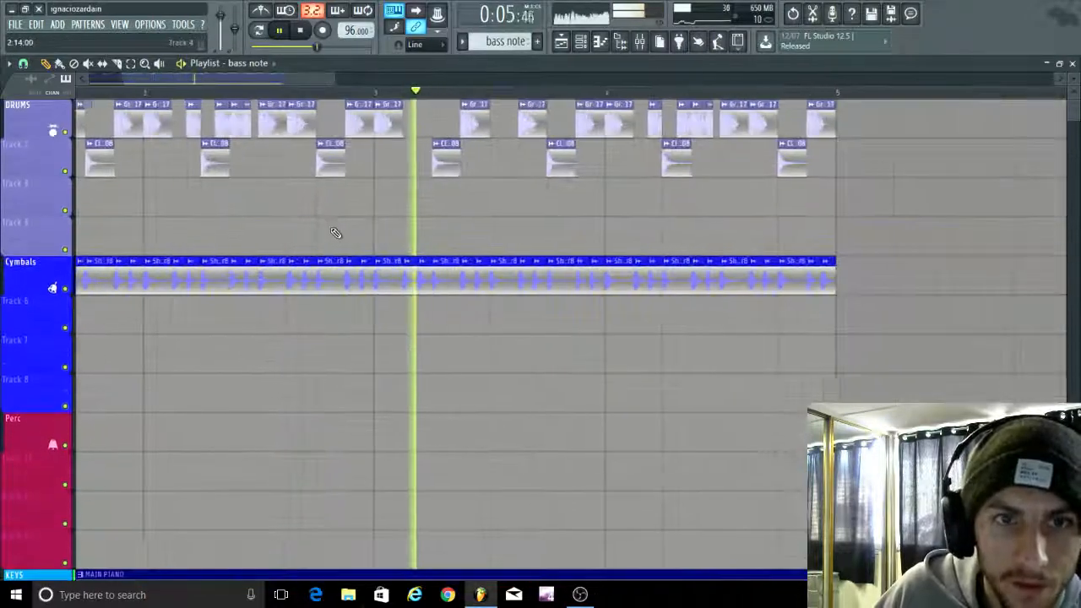
{"action": "scroll", "coordinate": [355, 236], "scroll_direction": "down", "scroll_amount": 3}
{"action": "scroll", "coordinate": [135, 246], "scroll_direction": "down", "scroll_amount": 3}
{"action": "scroll", "coordinate": [135, 246], "scroll_direction": "up", "scroll_amount": 3}
{"action": "left_click_drag", "start_coordinate": [180, 80], "coordinate": [101, 83]}
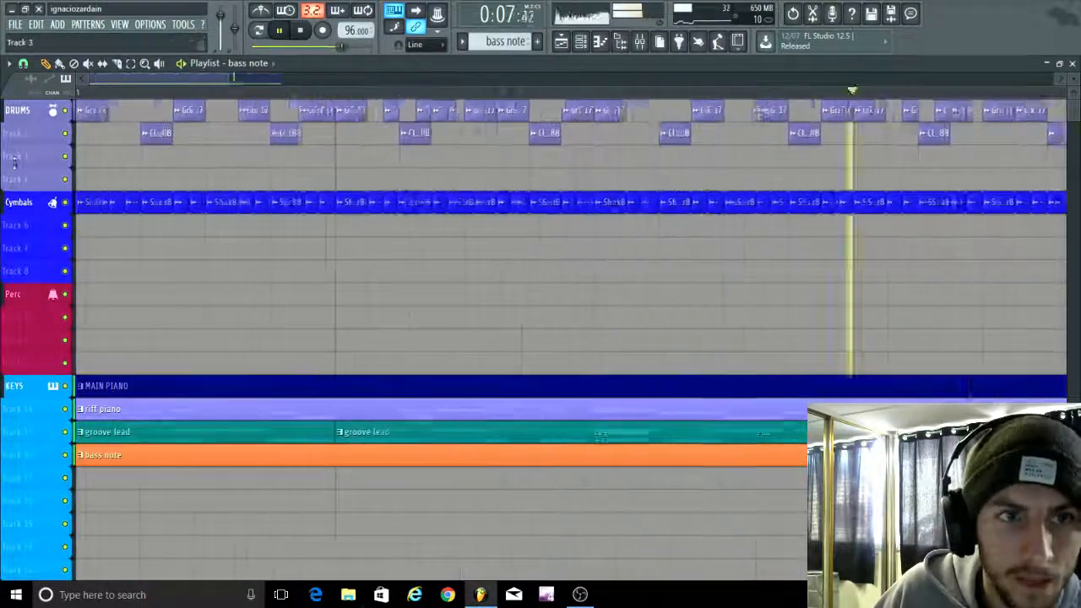
{"action": "scroll", "coordinate": [251, 273], "scroll_direction": "up", "scroll_amount": 2}
{"action": "scroll", "coordinate": [233, 316], "scroll_direction": "up", "scroll_amount": 3}
{"action": "scroll", "coordinate": [232, 316], "scroll_direction": "down", "scroll_amount": 5}
{"action": "key", "text": "space"}
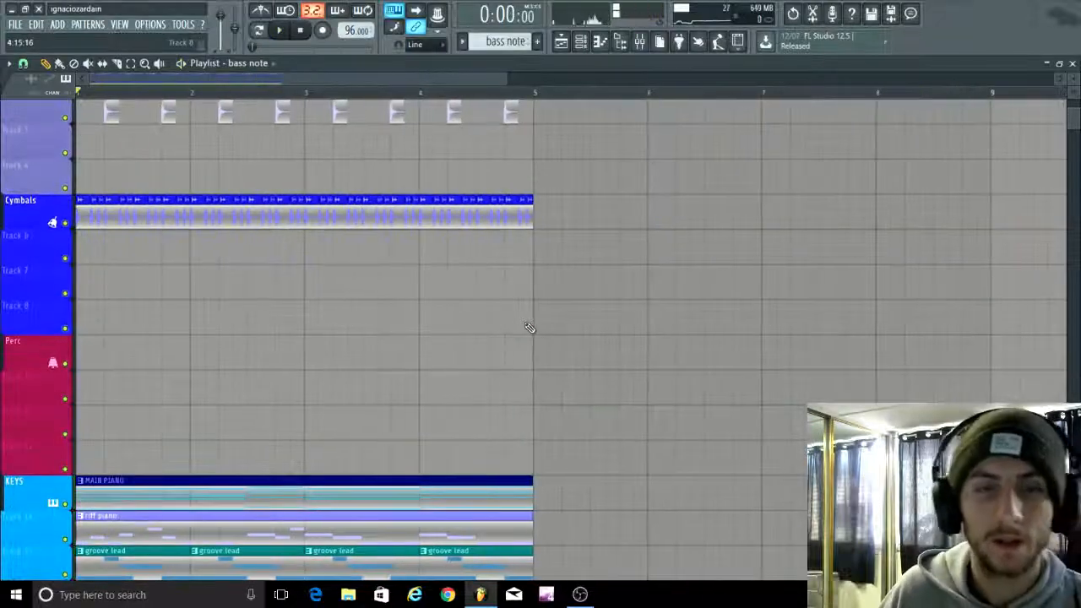
{"action": "left_click", "coordinate": [641, 42]}
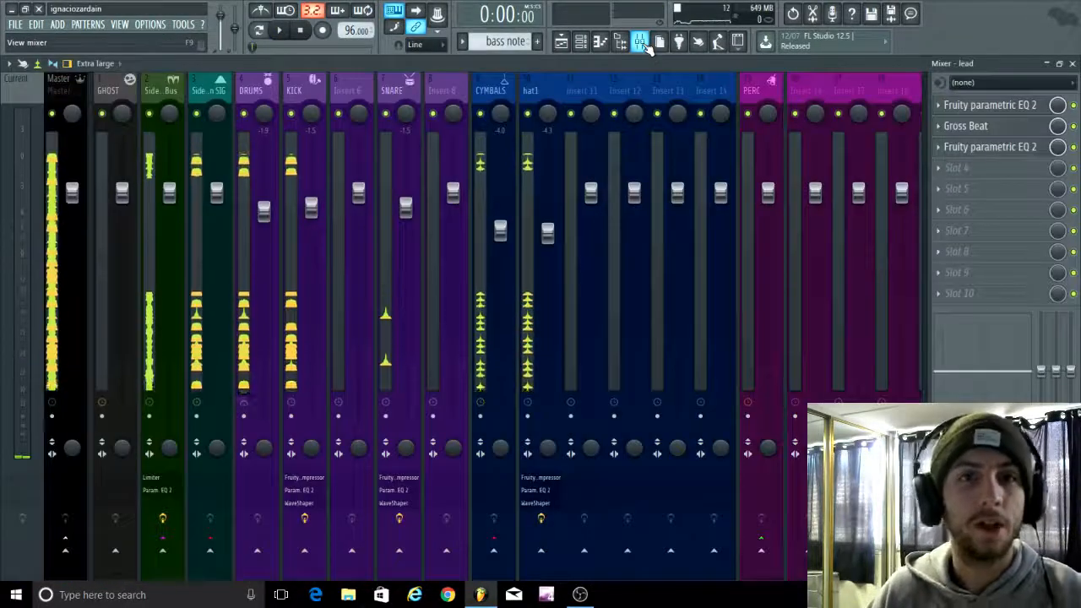
{"action": "left_click", "coordinate": [580, 595]}
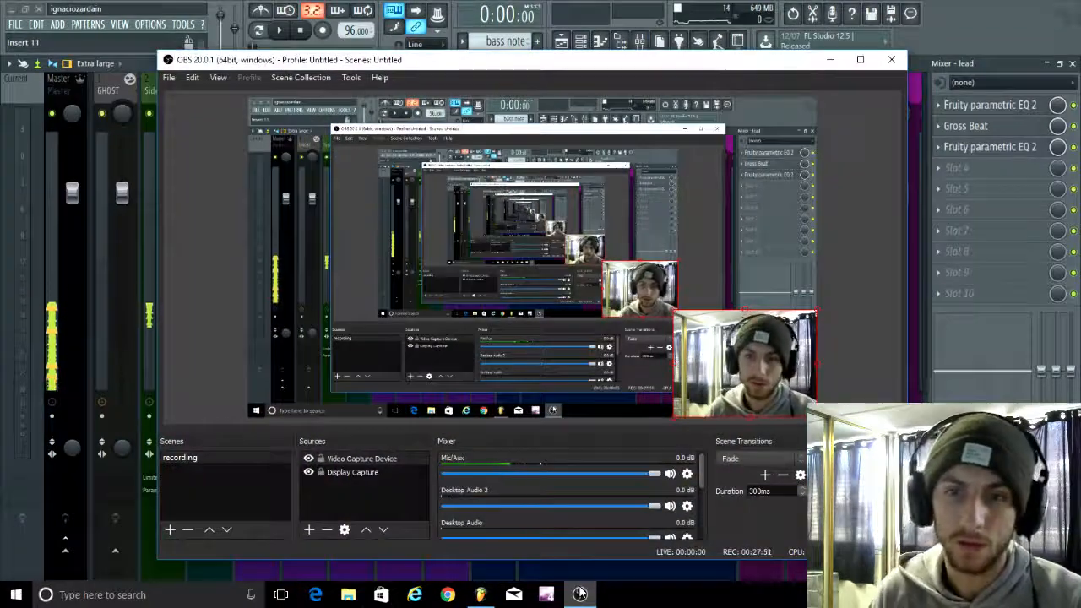
{"action": "left_click", "coordinate": [471, 597]}
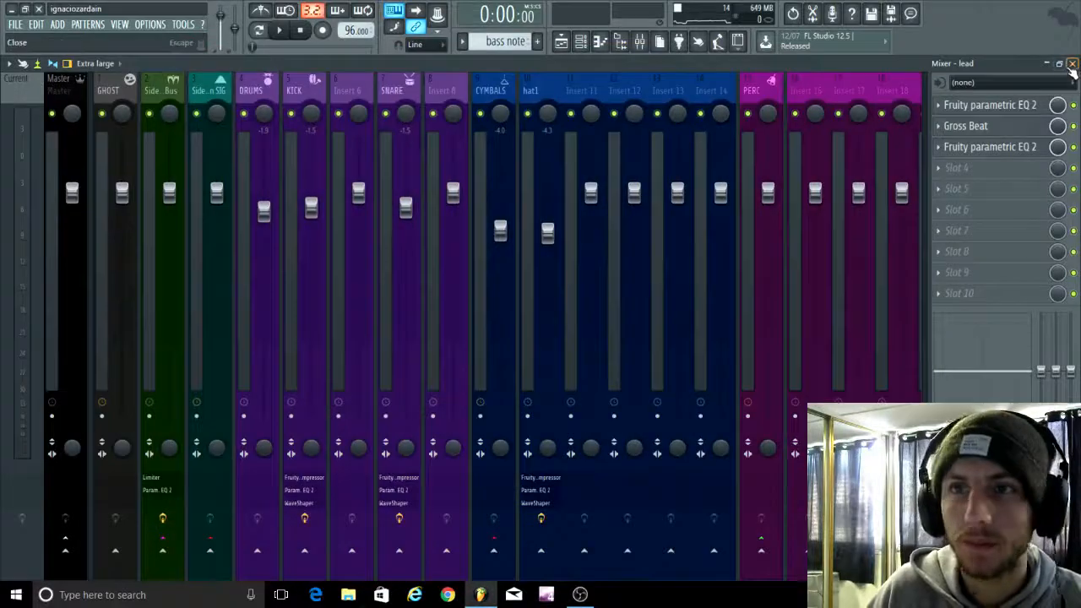
Step: Close the mixer and open the Tuned Tonal Percs folder in the sample browser
{"action": "left_click", "coordinate": [1072, 64]}
{"action": "scroll", "coordinate": [169, 311], "scroll_direction": "up", "scroll_amount": 6}
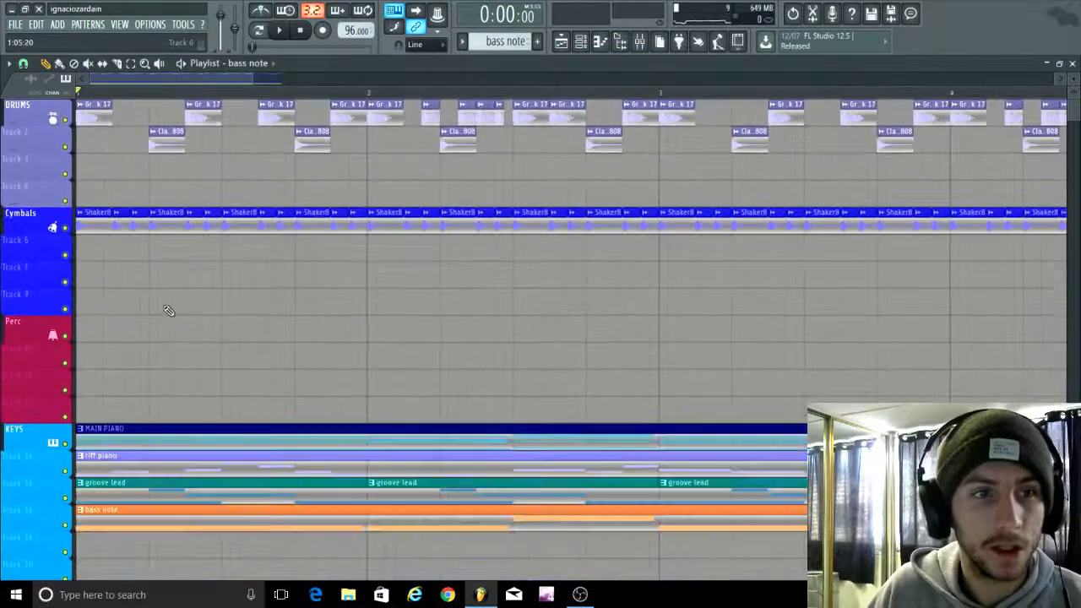
{"action": "scroll", "coordinate": [144, 311], "scroll_direction": "down", "scroll_amount": 3}
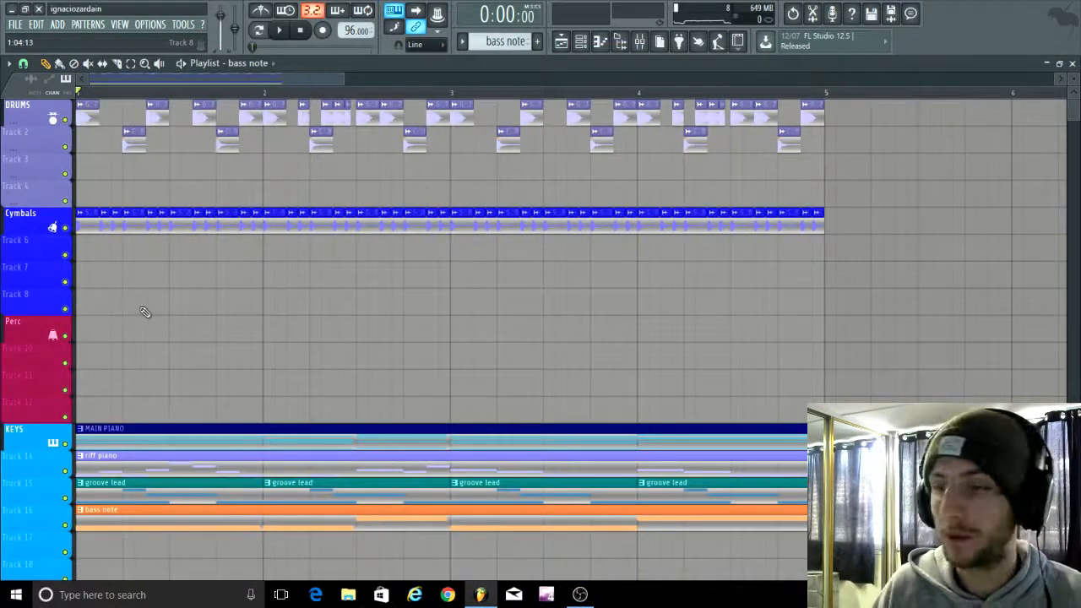
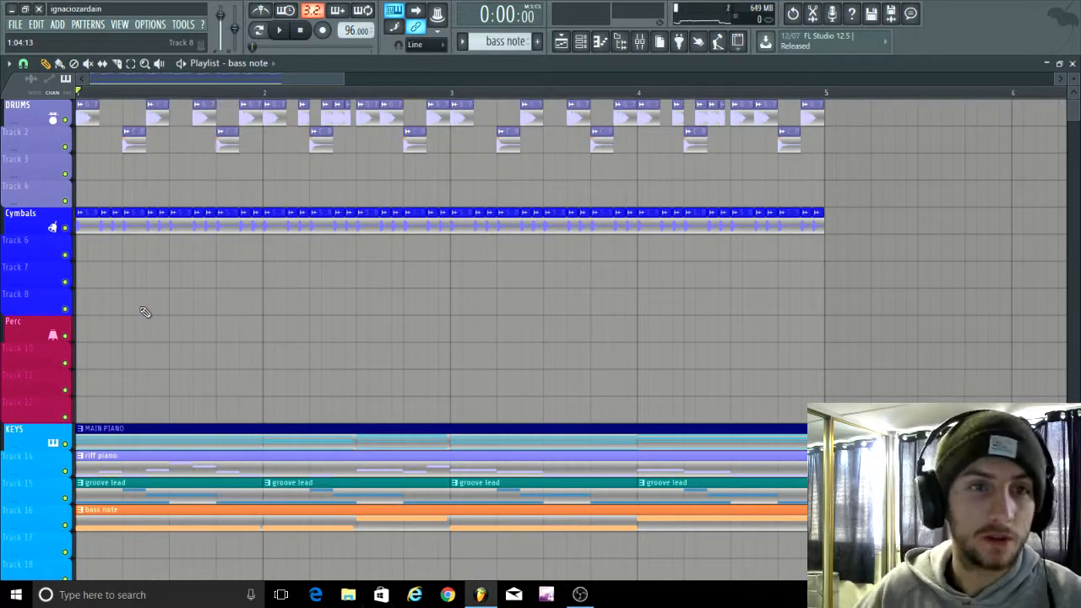
{"action": "scroll", "coordinate": [143, 312], "scroll_direction": "up", "scroll_amount": 6}
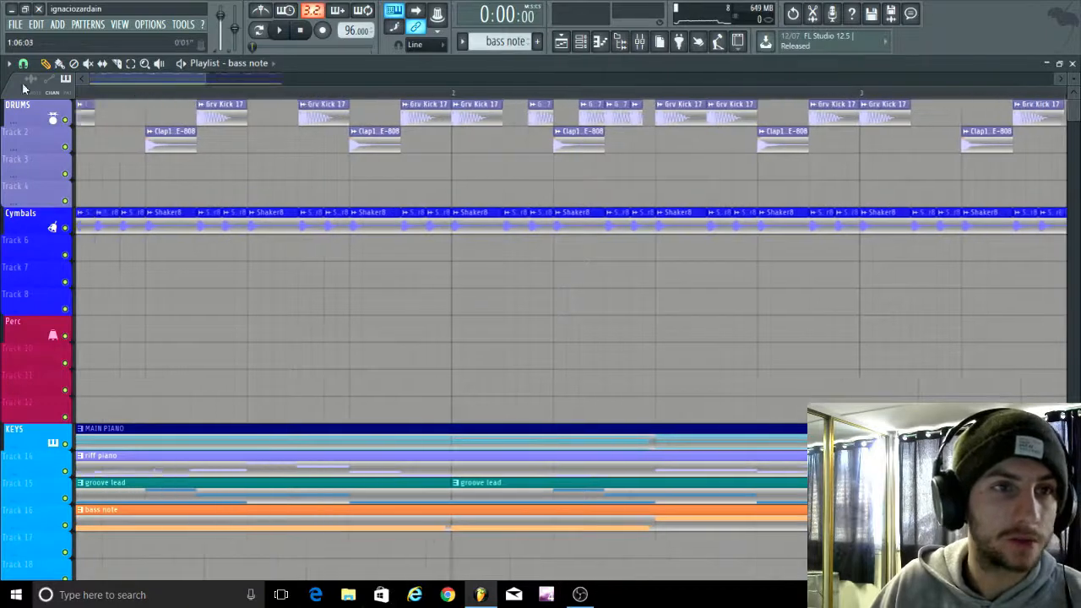
{"action": "key", "text": "alt+F8"}
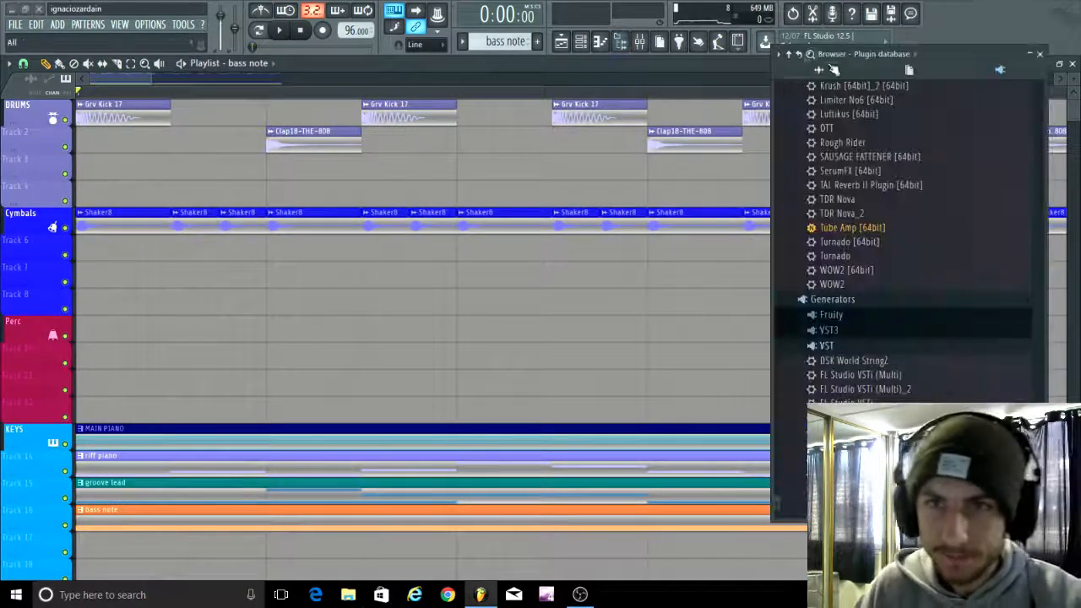
{"action": "left_click", "coordinate": [831, 70]}
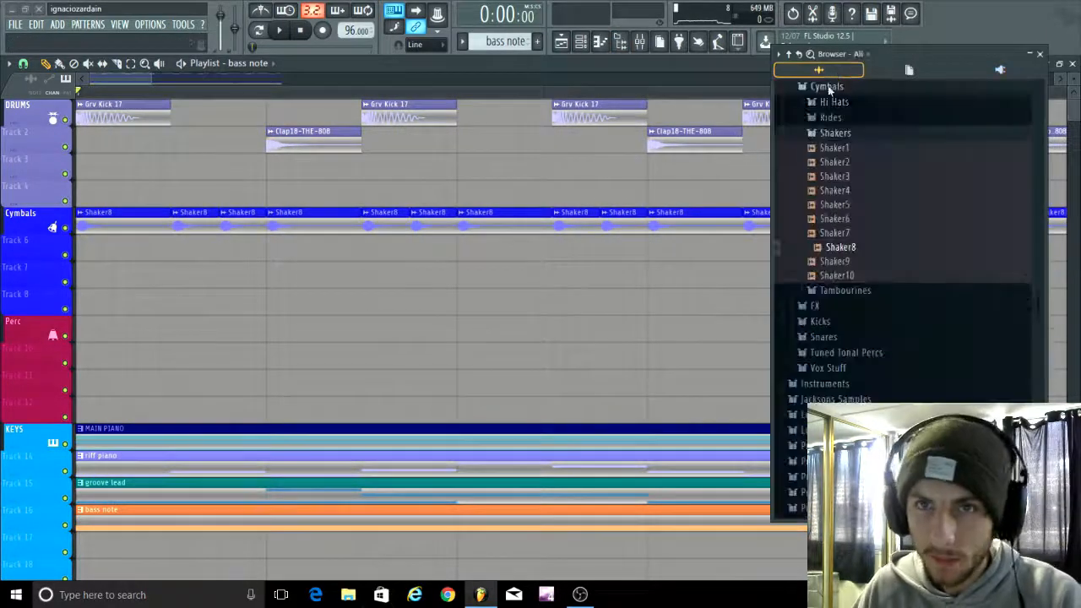
{"action": "left_click", "coordinate": [839, 205]}
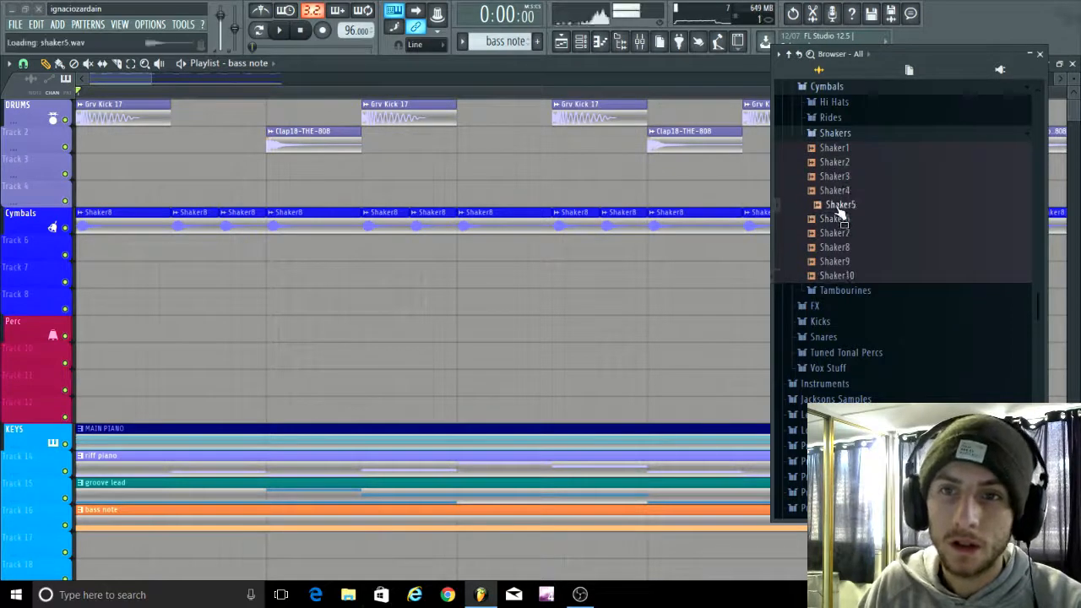
{"action": "left_click", "coordinate": [836, 134]}
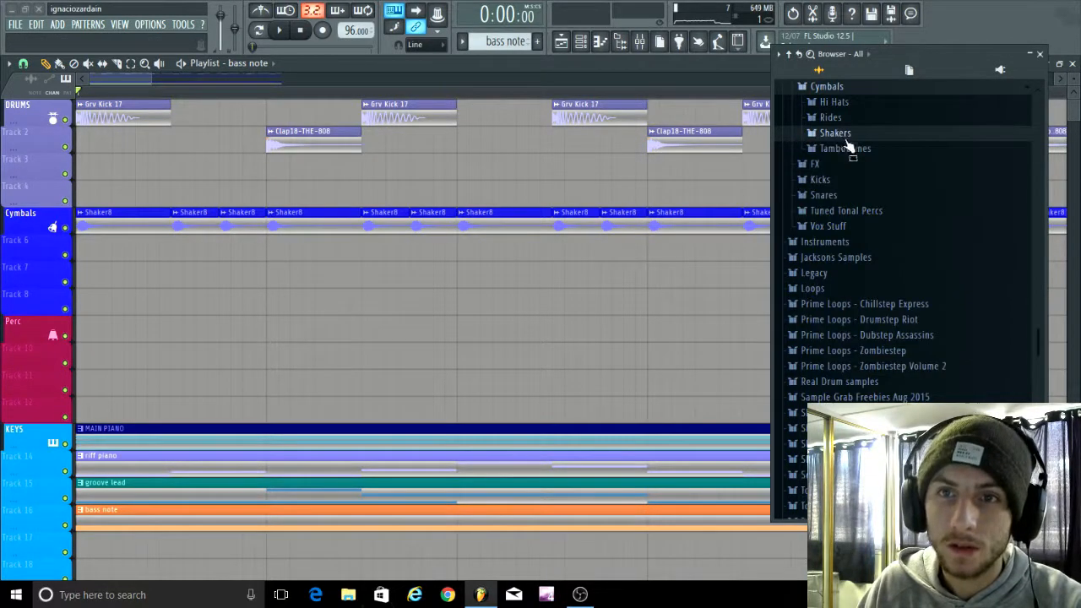
{"action": "left_click", "coordinate": [836, 213]}
Step: Audition the tuned percussion samples, working from the Perc A ones through to the Perc G# ones
{"action": "left_click", "coordinate": [819, 287]}
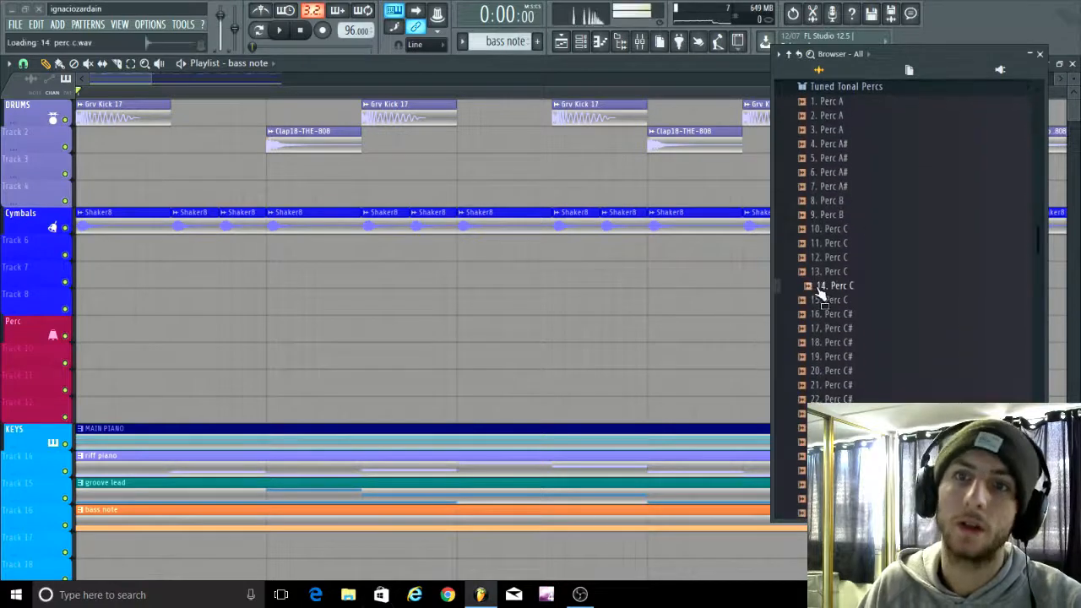
{"action": "left_click", "coordinate": [839, 186]}
{"action": "left_click", "coordinate": [837, 172]}
{"action": "left_click", "coordinate": [840, 158]}
{"action": "left_click", "coordinate": [839, 144]}
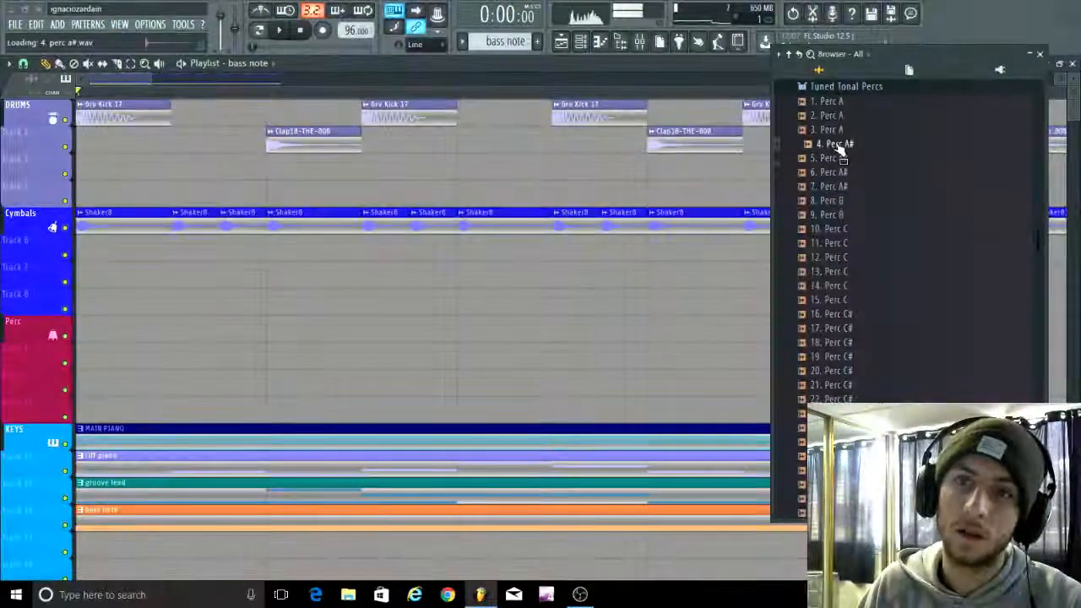
{"action": "scroll", "coordinate": [832, 244], "scroll_direction": "down", "scroll_amount": 4}
{"action": "left_click", "coordinate": [836, 274]}
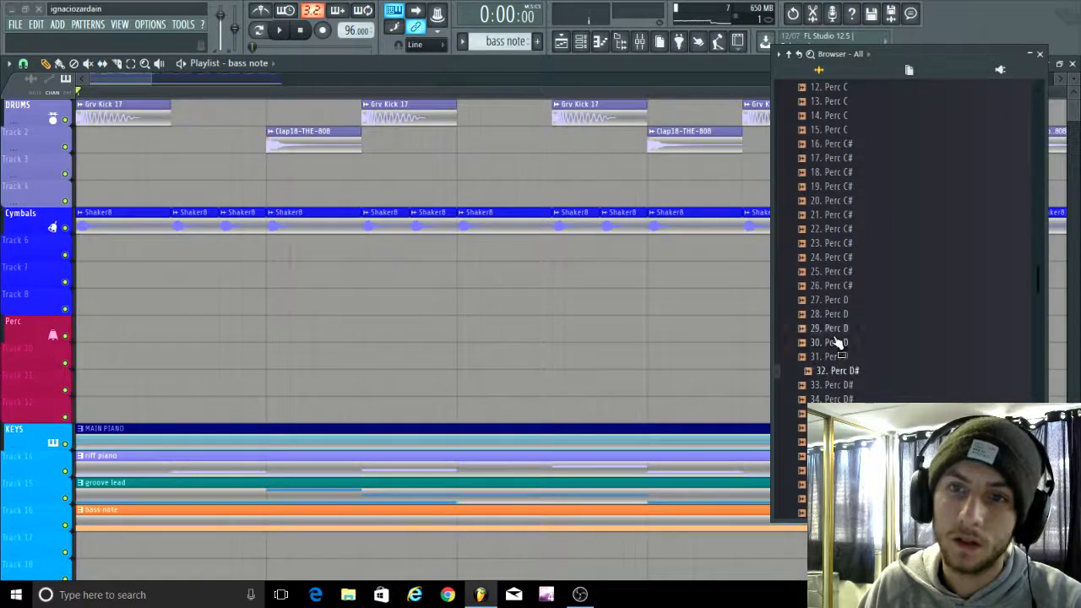
{"action": "left_click", "coordinate": [836, 229]}
{"action": "scroll", "coordinate": [836, 253], "scroll_direction": "down", "scroll_amount": 5}
{"action": "left_click", "coordinate": [838, 288]}
{"action": "scroll", "coordinate": [839, 287], "scroll_direction": "down", "scroll_amount": 1}
{"action": "left_click", "coordinate": [839, 286]}
{"action": "left_click", "coordinate": [844, 229]}
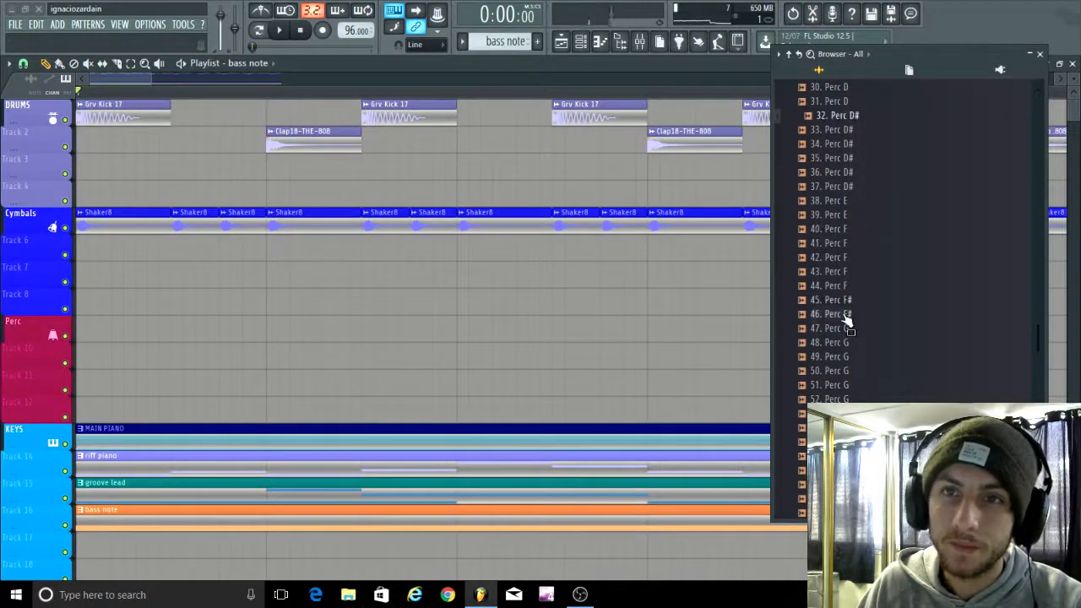
{"action": "scroll", "coordinate": [836, 296], "scroll_direction": "down", "scroll_amount": 3}
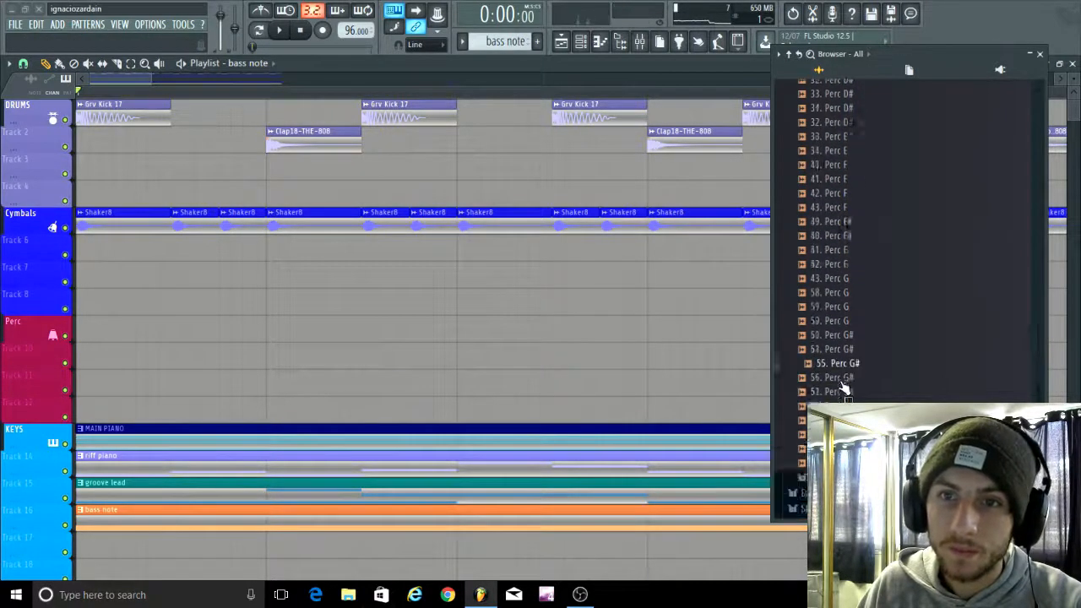
{"action": "left_click", "coordinate": [829, 300]}
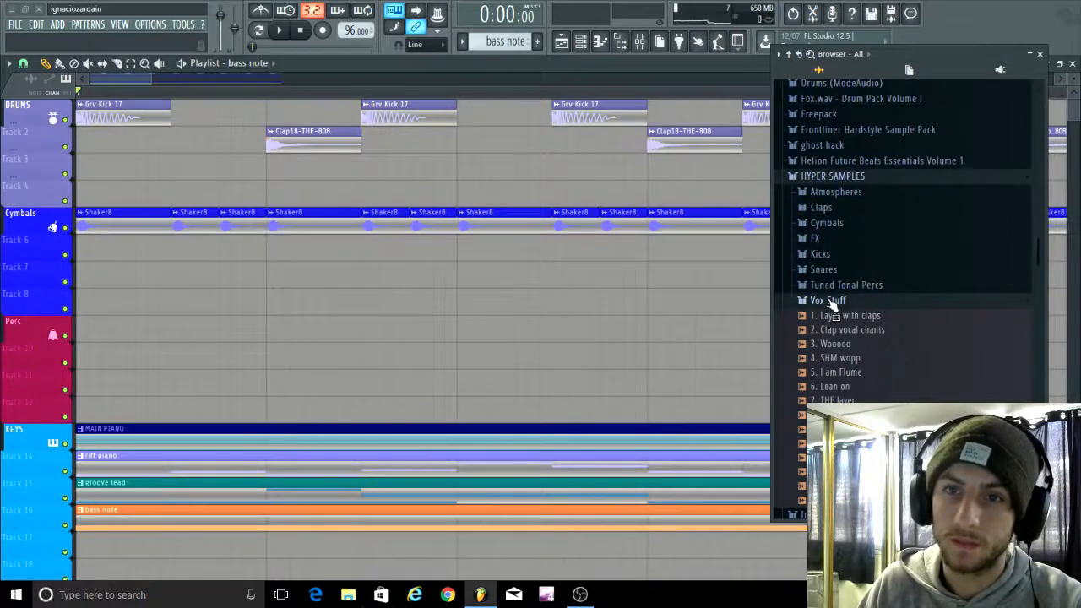
Step: Return to the Tuned Tonal Percs folder and place the samples 15. Perc C and 1. Perc A in the playlist
{"action": "left_click", "coordinate": [833, 288]}
{"action": "scroll", "coordinate": [833, 296], "scroll_direction": "down", "scroll_amount": 4}
{"action": "left_click", "coordinate": [835, 300]}
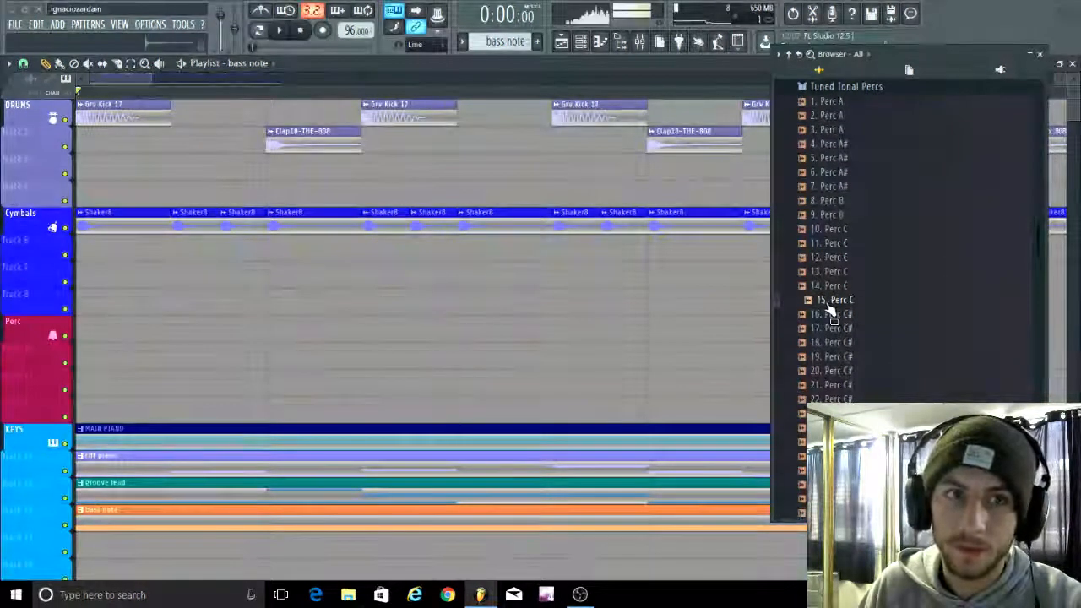
{"action": "left_click_drag", "start_coordinate": [832, 306], "coordinate": [388, 277]}
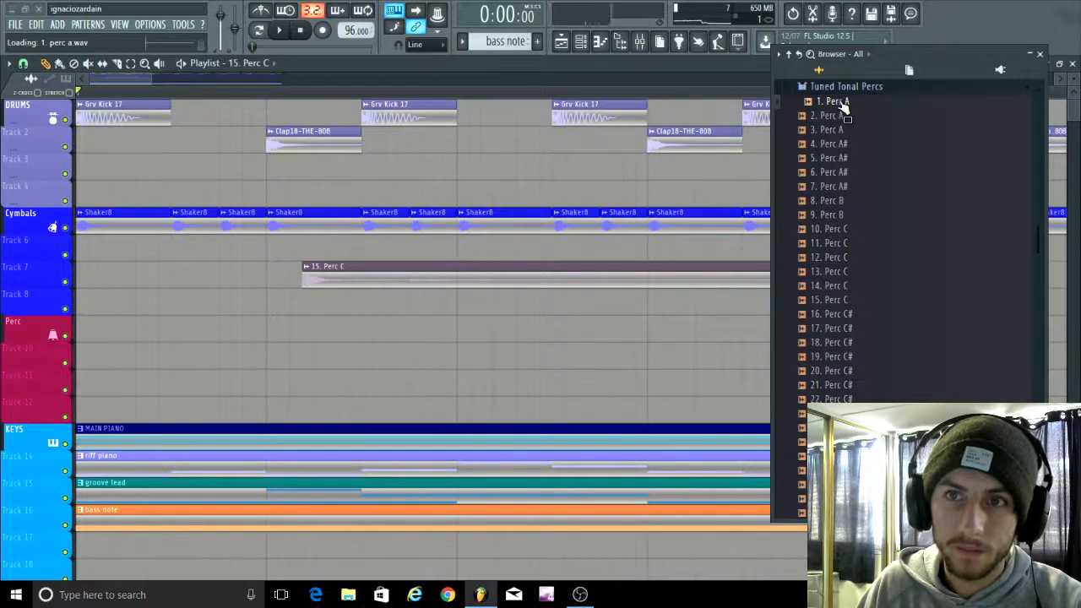
{"action": "left_click_drag", "start_coordinate": [842, 103], "coordinate": [632, 303]}
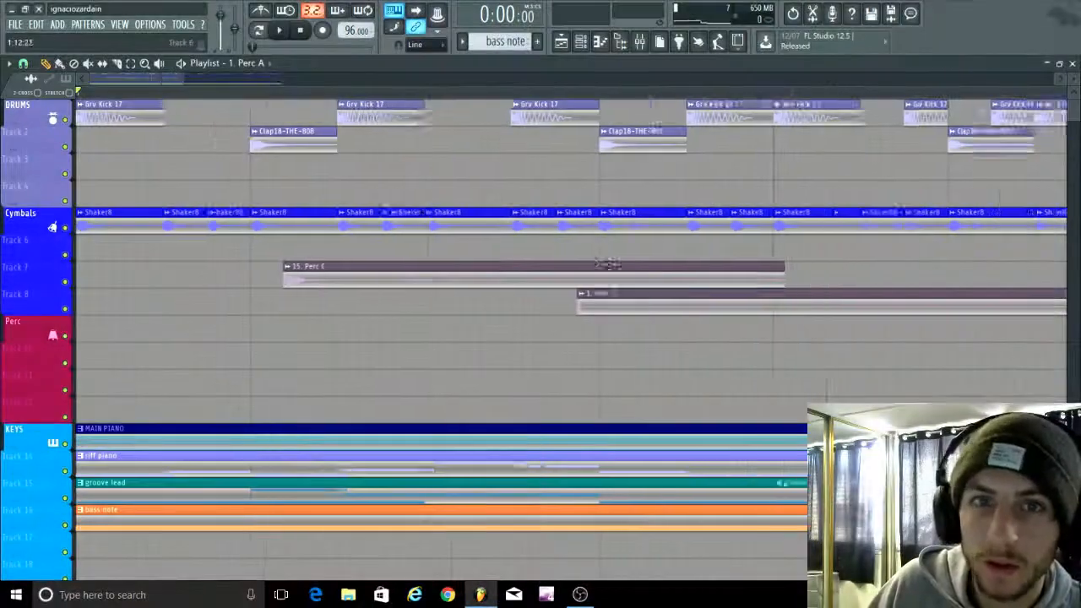
Step: Move the 15. Perc C clip to the start of the Perc track and the 1. Perc A clip to beat 4 on Track 10
{"action": "scroll", "coordinate": [316, 316], "scroll_direction": "down", "scroll_amount": 3}
{"action": "scroll", "coordinate": [217, 226], "scroll_direction": "up", "scroll_amount": 3}
{"action": "scroll", "coordinate": [273, 234], "scroll_direction": "up", "scroll_amount": 3}
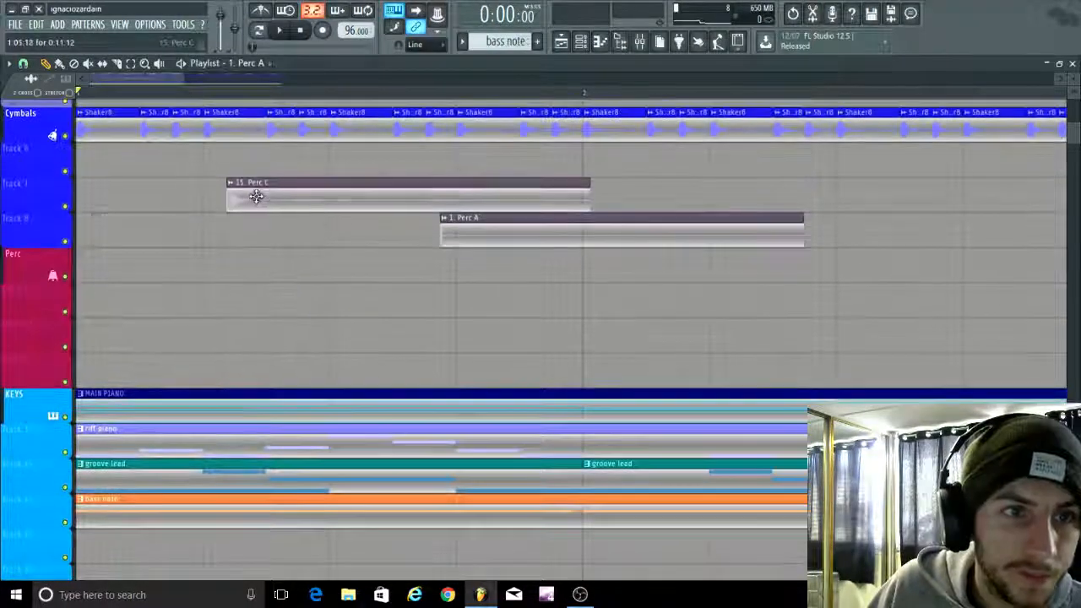
{"action": "left_click_drag", "start_coordinate": [256, 195], "coordinate": [51, 269]}
{"action": "left_click_drag", "start_coordinate": [473, 235], "coordinate": [490, 305]}
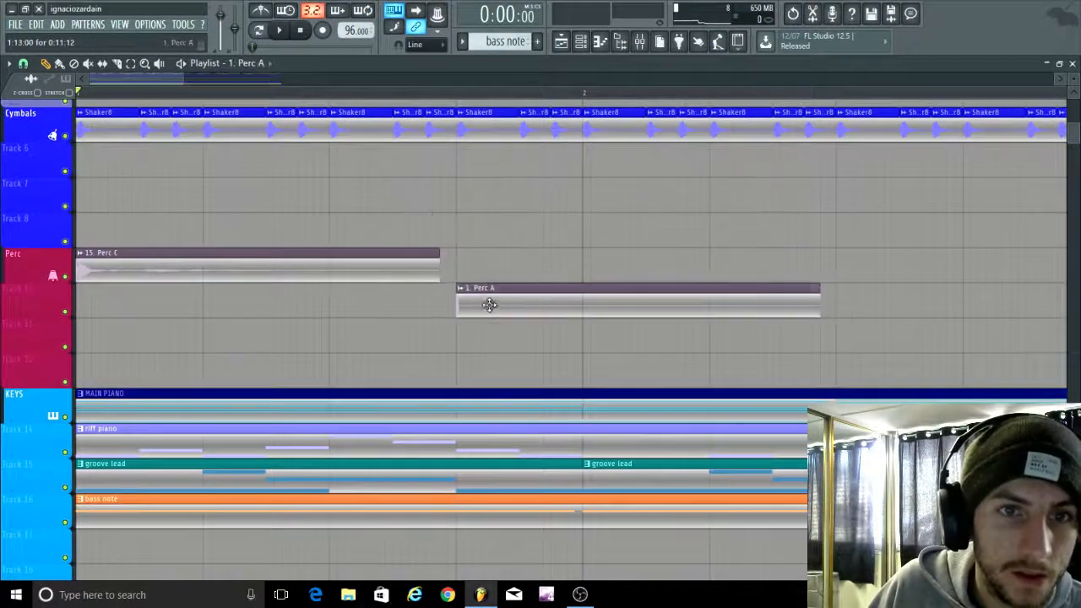
Step: Delete all shaker clips after bar 1 from the Cymbals track
{"action": "scroll", "coordinate": [486, 304], "scroll_direction": "up", "scroll_amount": 1}
{"action": "scroll", "coordinate": [384, 285], "scroll_direction": "down", "scroll_amount": 5}
{"action": "right_click", "coordinate": [485, 201]}
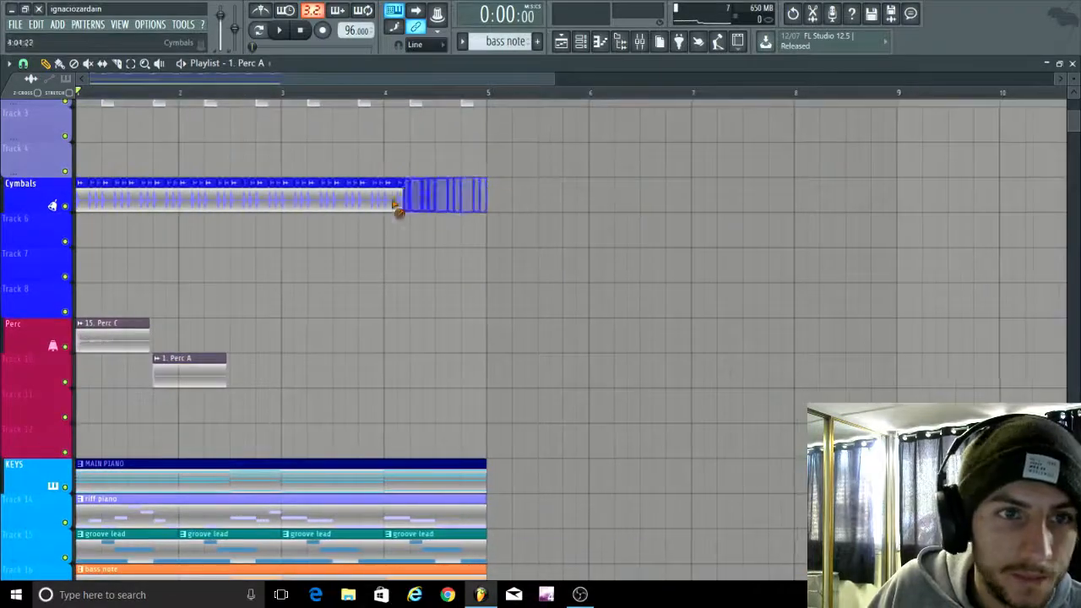
{"action": "left_click_drag", "start_coordinate": [397, 207], "coordinate": [198, 208]}
{"action": "scroll", "coordinate": [19, 245], "scroll_direction": "up", "scroll_amount": 5}
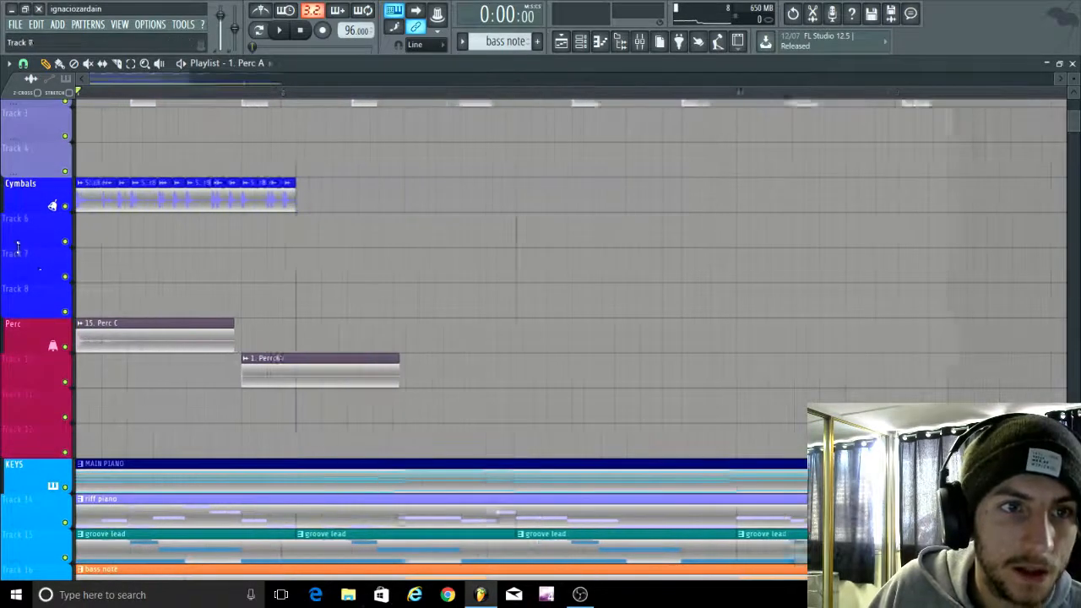
{"action": "scroll", "coordinate": [150, 226], "scroll_direction": "up", "scroll_amount": 1}
{"action": "scroll", "coordinate": [150, 227], "scroll_direction": "down", "scroll_amount": 2}
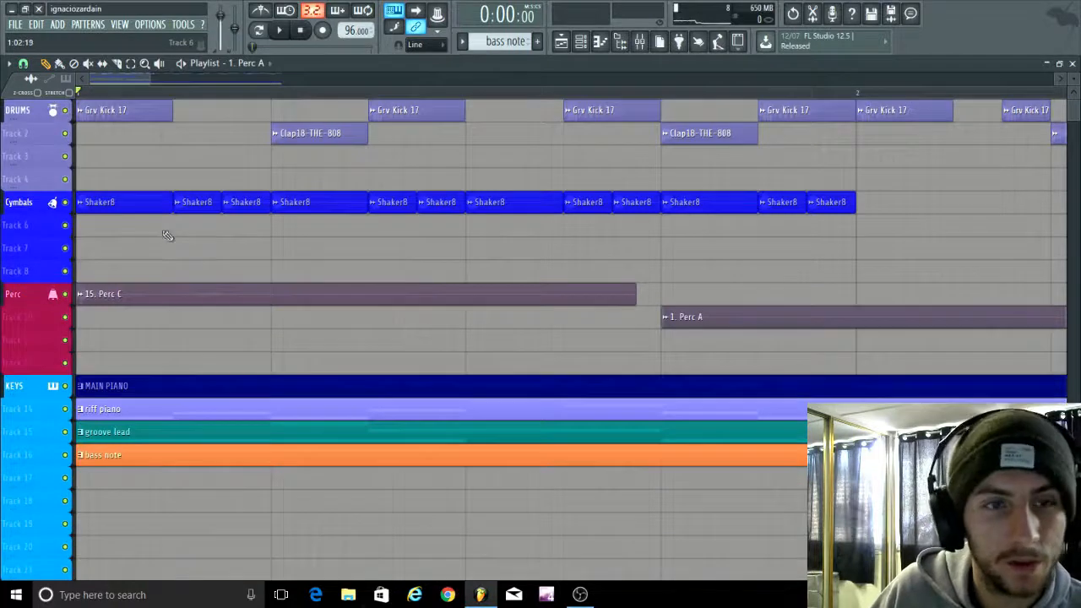
Step: Move the 15. Perc C clip to the start of Track 6 and trim it to half a bar, checking by playback
{"action": "scroll", "coordinate": [168, 236], "scroll_direction": "up", "scroll_amount": 3}
{"action": "left_click_drag", "start_coordinate": [135, 386], "coordinate": [358, 257]}
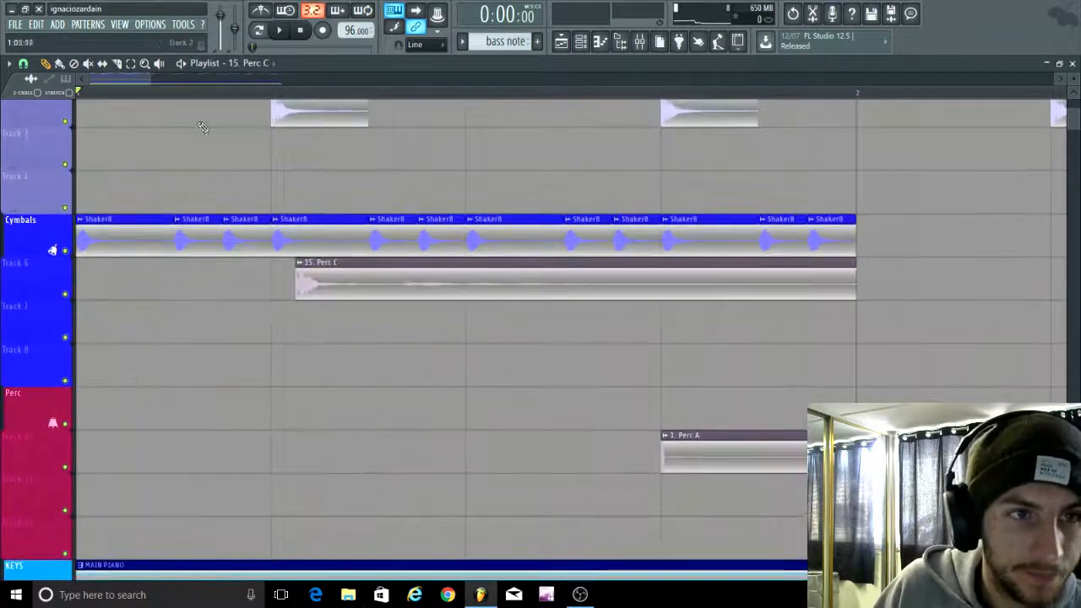
{"action": "mouse_move", "coordinate": [349, 295]}
{"action": "left_mouse_down"}
{"action": "mouse_move", "coordinate": [333, 285]}
{"action": "mouse_move", "coordinate": [94, 282]}
{"action": "left_mouse_up"}
{"action": "key", "text": "space"}
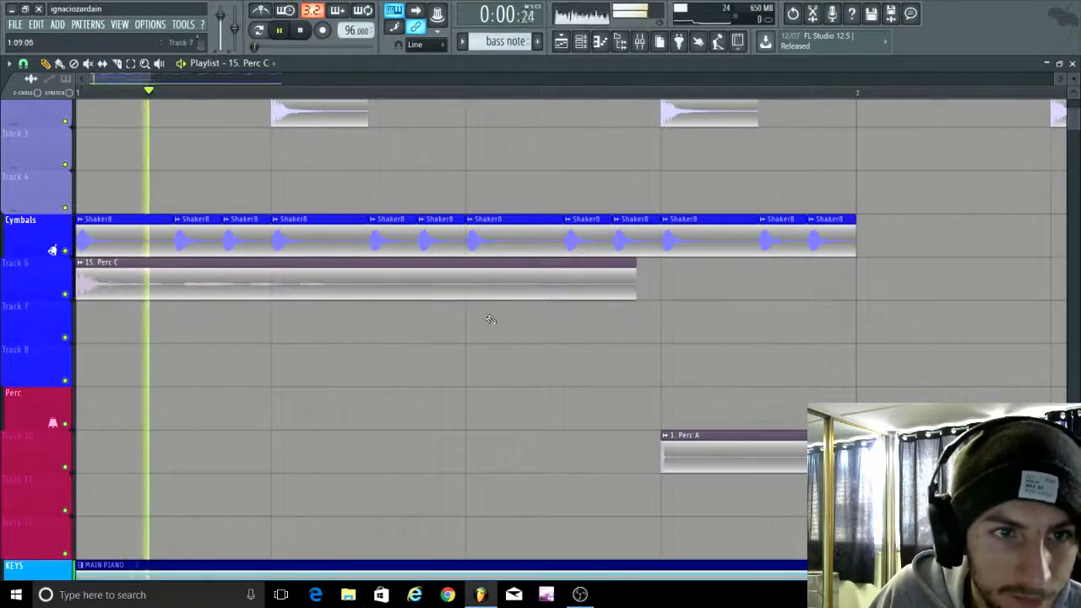
{"action": "key", "text": "space"}
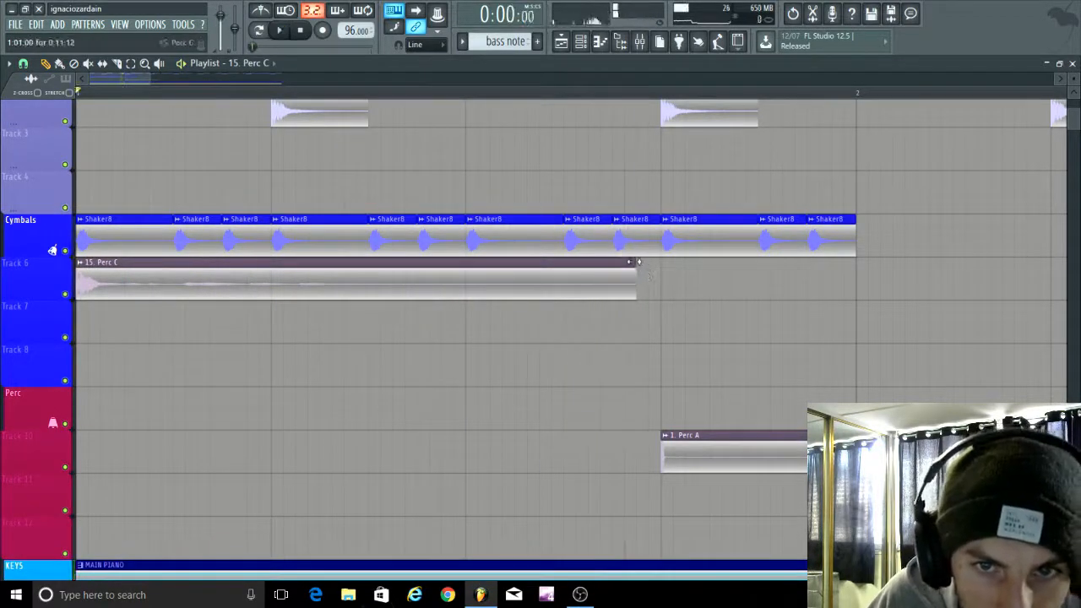
{"action": "left_click_drag", "start_coordinate": [635, 270], "coordinate": [463, 293]}
{"action": "scroll", "coordinate": [430, 374], "scroll_direction": "down", "scroll_amount": 3}
{"action": "key", "text": "space"}
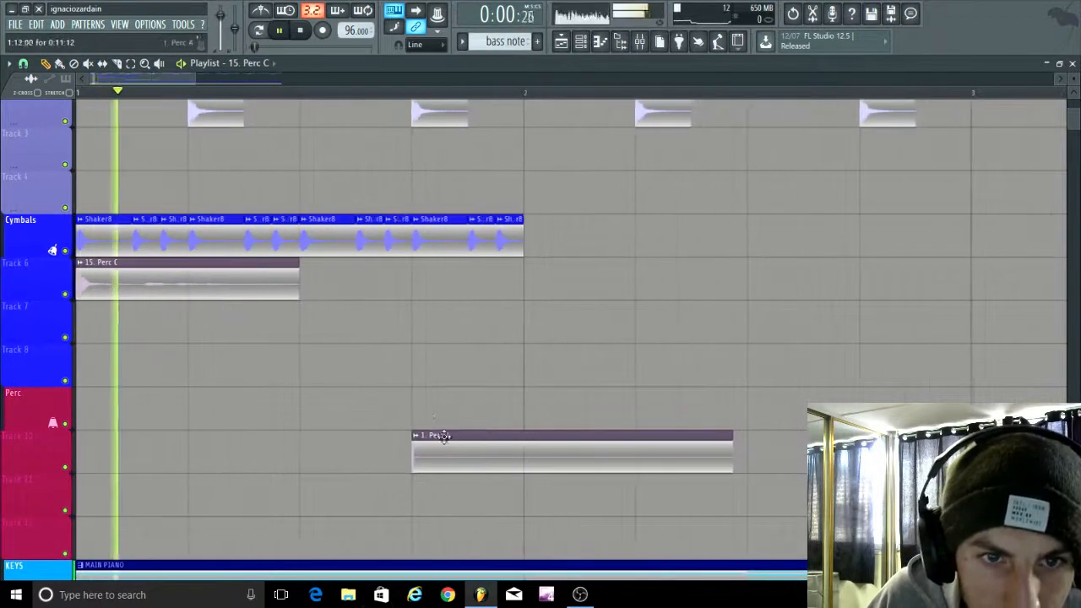
Step: Remove the beat-4 shaker and place the 1. Perc A clip on Track 6 at step 15 of bar 1
{"action": "left_click_drag", "start_coordinate": [439, 440], "coordinate": [438, 255]}
{"action": "right_click", "coordinate": [438, 254]}
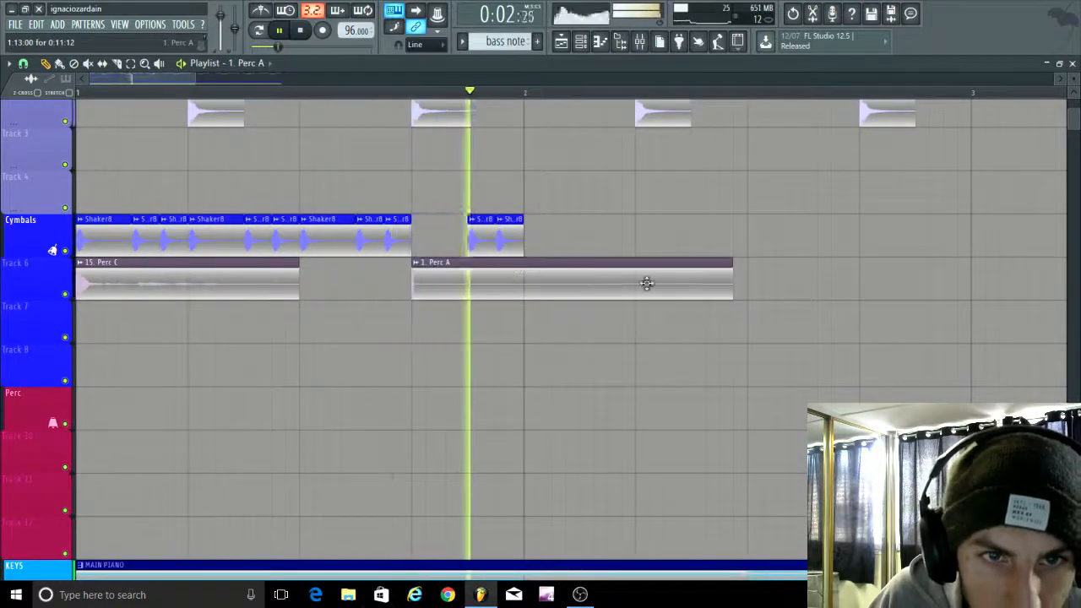
{"action": "scroll", "coordinate": [668, 292], "scroll_direction": "up", "scroll_amount": 3}
{"action": "key", "text": "space"}
{"action": "key", "text": "space"}
{"action": "scroll", "coordinate": [329, 281], "scroll_direction": "up", "scroll_amount": 1}
{"action": "left_click_drag", "start_coordinate": [305, 309], "coordinate": [410, 313]}
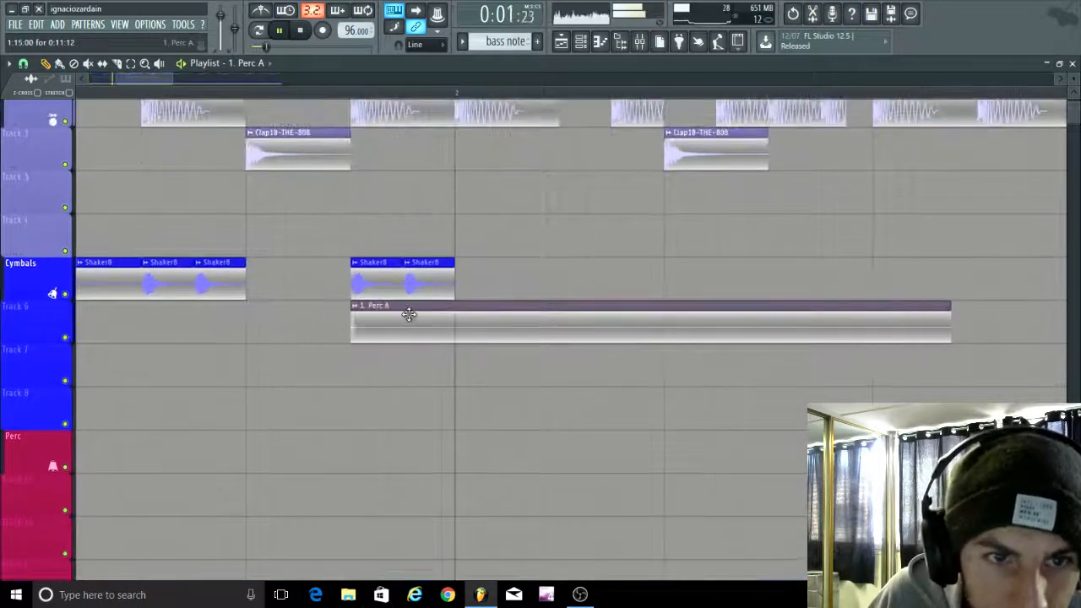
Step: Move the step-15 shaker to beat 4, add another shaker at step 14, and play the pattern
{"action": "left_click_drag", "start_coordinate": [369, 282], "coordinate": [265, 282]}
{"action": "key", "text": "space"}
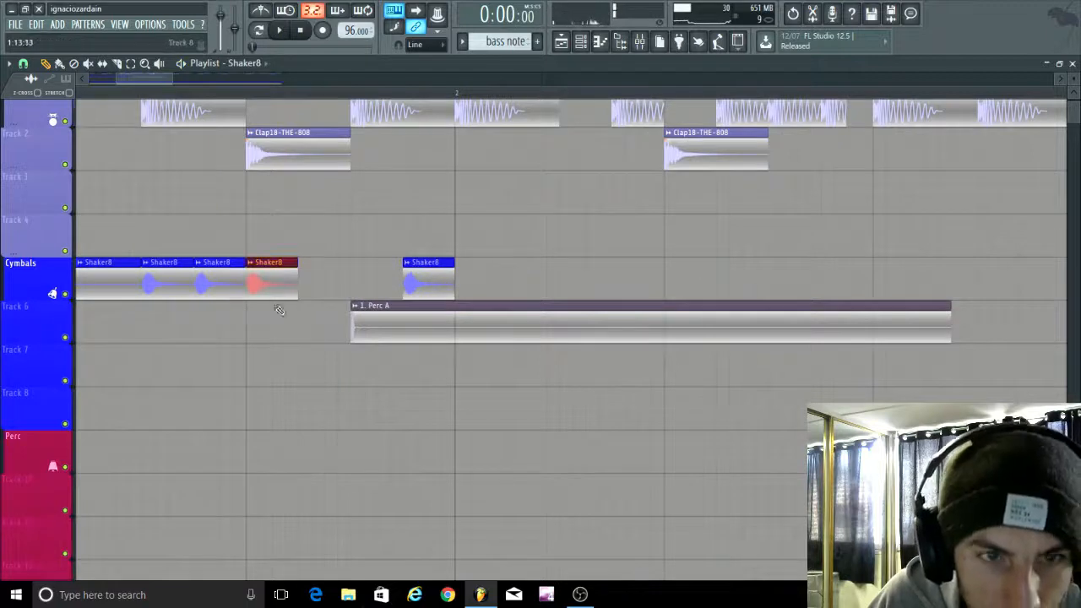
{"action": "scroll", "coordinate": [283, 306], "scroll_direction": "up", "scroll_amount": 1}
{"action": "left_click", "coordinate": [333, 285]}
{"action": "key", "text": "space"}
Step: Stop playback and trim the 1. Perc A clip to a single step
{"action": "scroll", "coordinate": [499, 376], "scroll_direction": "down", "scroll_amount": 2}
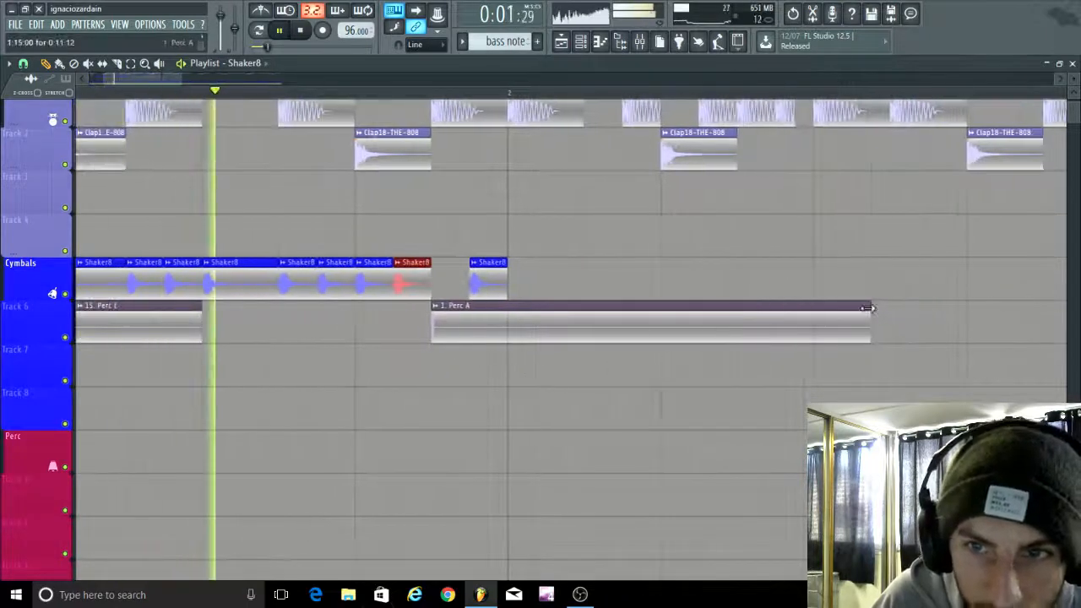
{"action": "key", "text": "space"}
{"action": "left_click_drag", "start_coordinate": [870, 308], "coordinate": [498, 321]}
Step: Move the 15. Perc C and 1. Perc A clips from Track 6 to the Perc track, keeping their timing
{"action": "scroll", "coordinate": [451, 363], "scroll_direction": "up", "scroll_amount": 2}
{"action": "scroll", "coordinate": [424, 393], "scroll_direction": "down", "scroll_amount": 3}
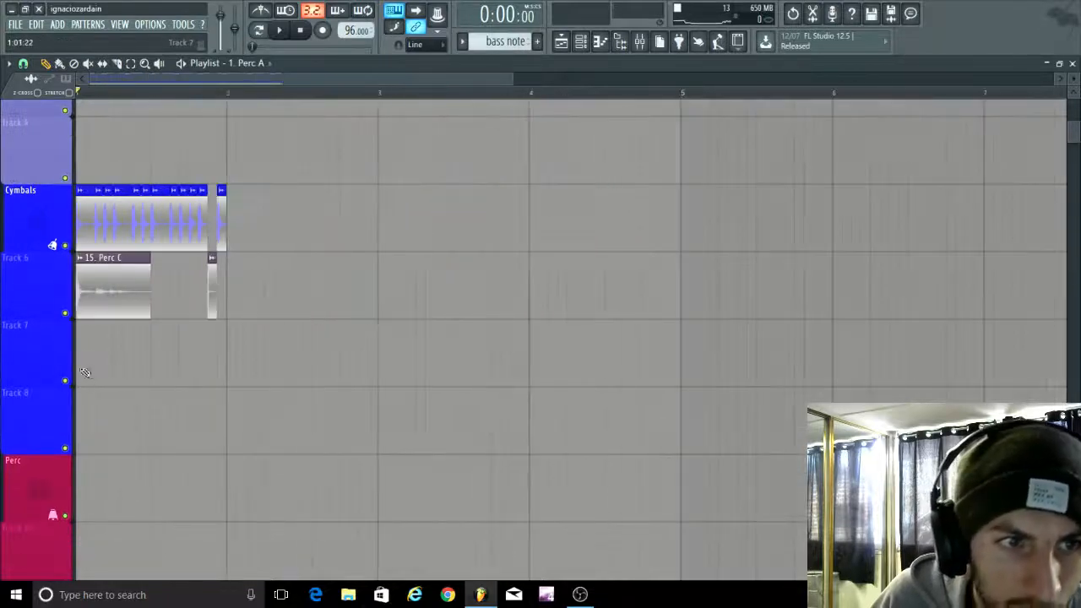
{"action": "scroll", "coordinate": [80, 336], "scroll_direction": "up", "scroll_amount": 2}
{"action": "left_click_drag", "start_coordinate": [91, 322], "coordinate": [11, 456]}
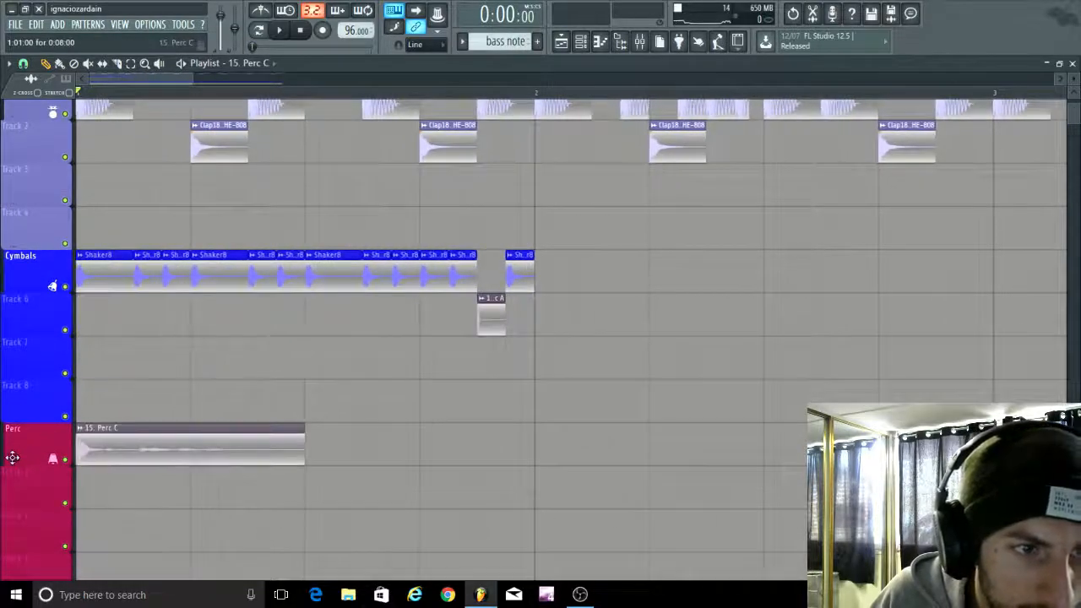
{"action": "scroll", "coordinate": [254, 371], "scroll_direction": "down", "scroll_amount": 3}
{"action": "scroll", "coordinate": [514, 258], "scroll_direction": "up", "scroll_amount": 1}
{"action": "left_click_drag", "start_coordinate": [592, 192], "coordinate": [593, 338]}
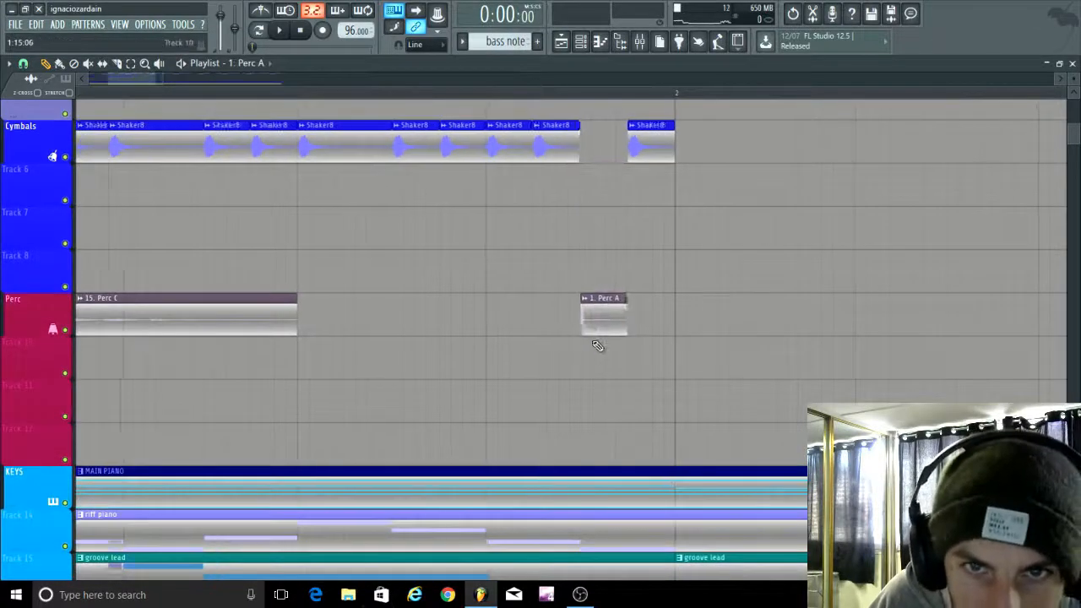
Step: Play the pattern briefly and recolour the 15. Perc C channel bright magenta
{"action": "scroll", "coordinate": [639, 350], "scroll_direction": "up", "scroll_amount": 2}
{"action": "key", "text": "space"}
{"action": "scroll", "coordinate": [641, 351], "scroll_direction": "down", "scroll_amount": 2}
{"action": "scroll", "coordinate": [85, 325], "scroll_direction": "up", "scroll_amount": 1}
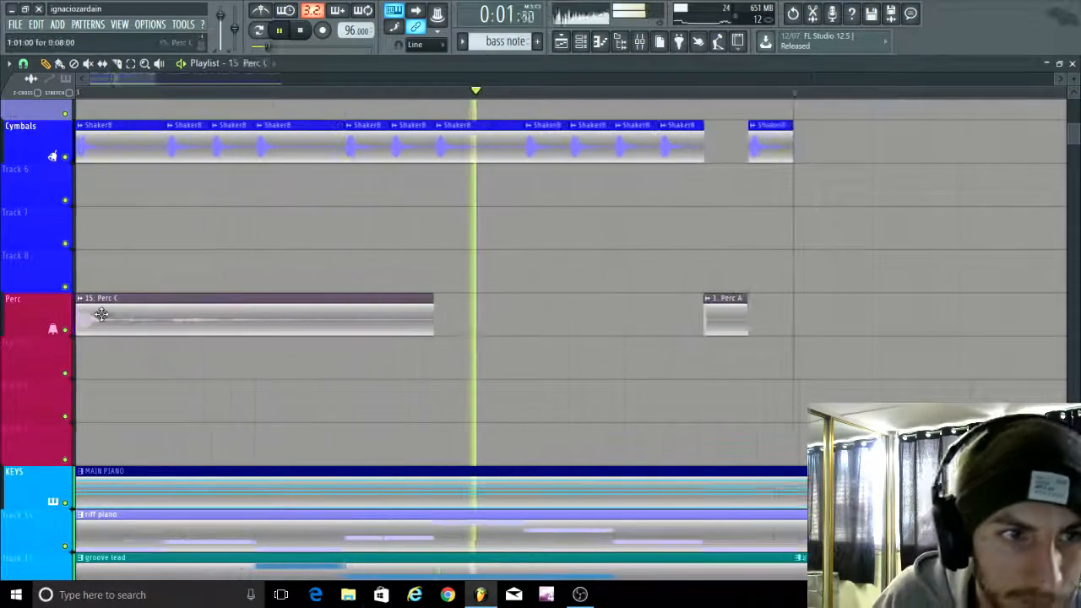
{"action": "double_click", "coordinate": [102, 313]}
{"action": "key", "text": "space"}
{"action": "left_click", "coordinate": [13, 126]}
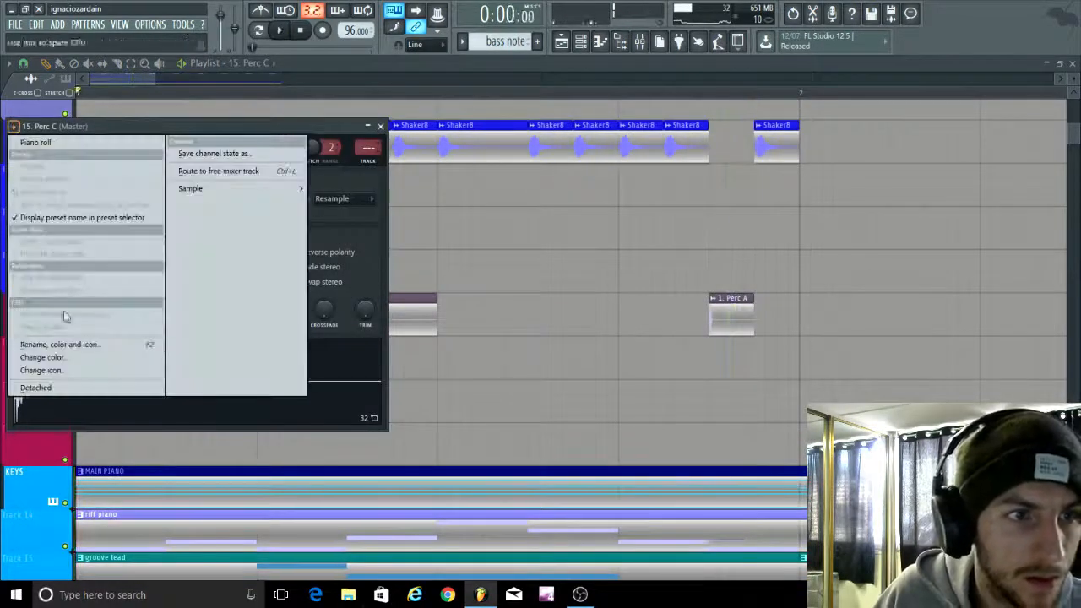
{"action": "left_click", "coordinate": [61, 343]}
{"action": "left_click", "coordinate": [146, 336]}
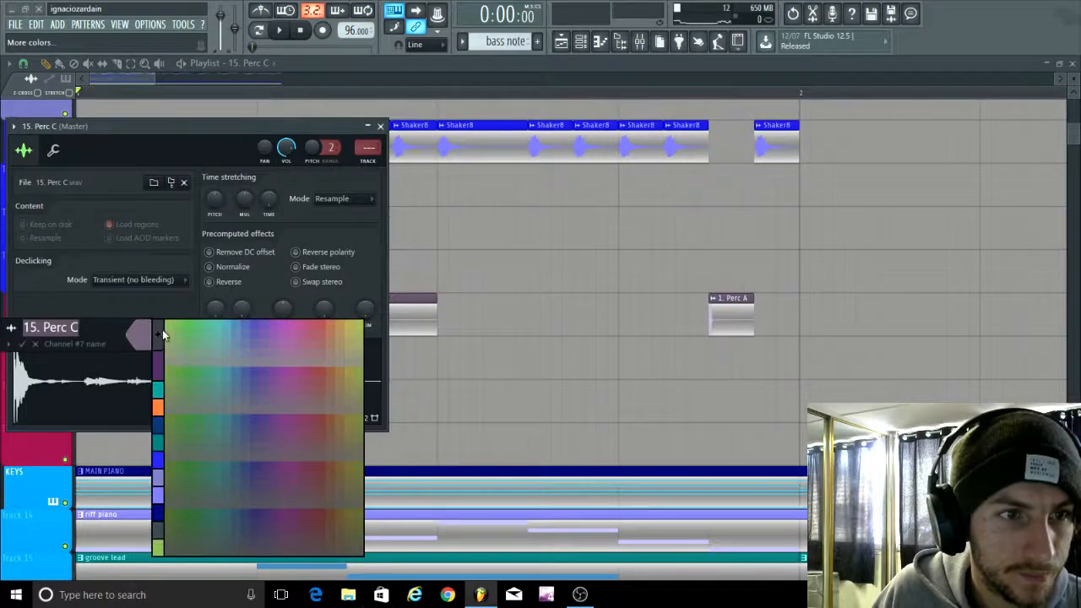
{"action": "left_click", "coordinate": [163, 336]}
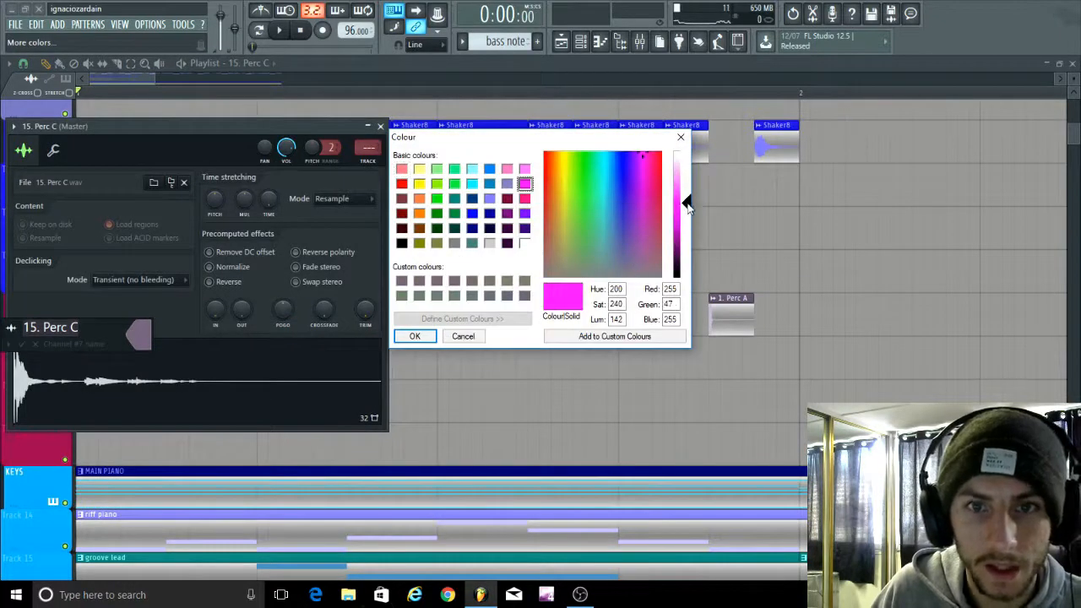
{"action": "key", "text": "Return"}
{"action": "key", "text": "Return"}
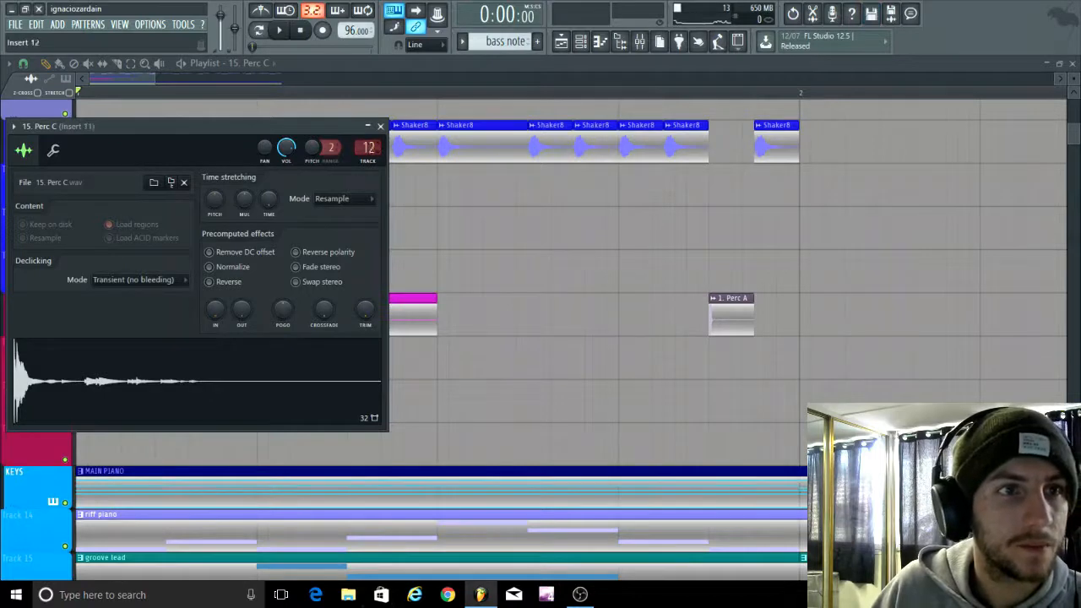
Step: Route the 15. Perc C channel to mixer track 16 and name that track "glass"
{"action": "left_click", "coordinate": [641, 45]}
{"action": "key", "text": "space"}
{"action": "right_click", "coordinate": [828, 78]}
{"action": "left_click", "coordinate": [852, 90]}
{"action": "type", "text": "g"}
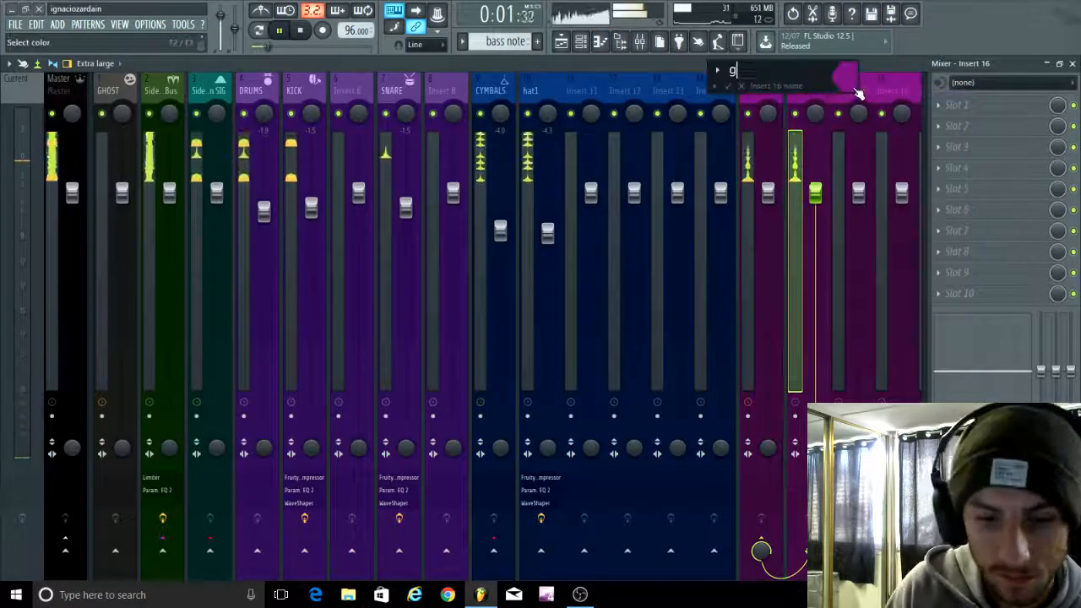
{"action": "type", "text": "lass"}
{"action": "key", "text": "Return"}
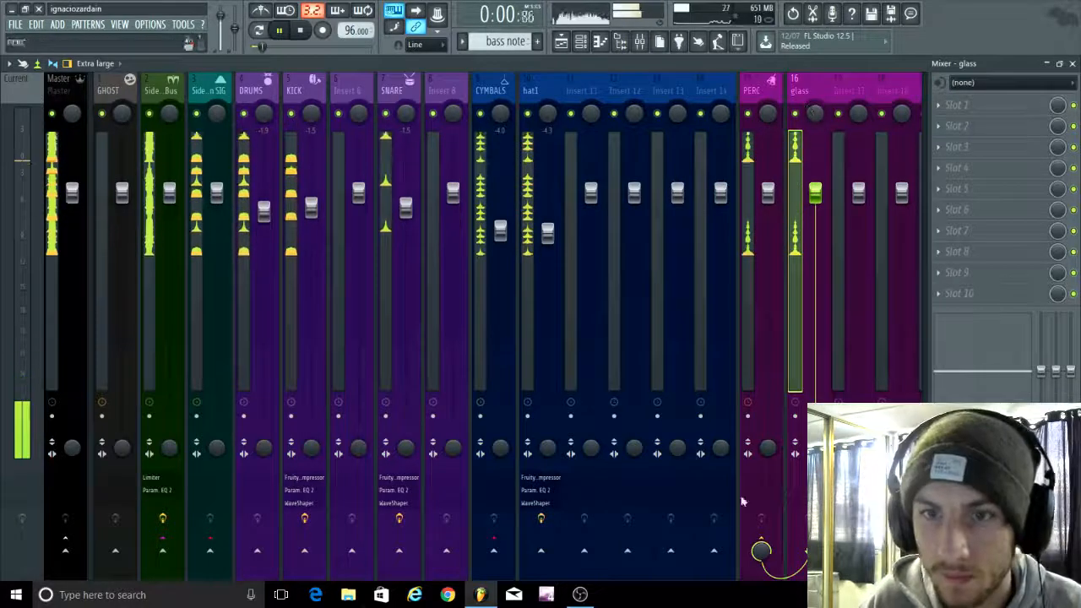
Step: Lower the PERC bus fader to about -3.5 dB and the glass fader to about -2.3 dB
{"action": "left_click_drag", "start_coordinate": [767, 193], "coordinate": [767, 225]}
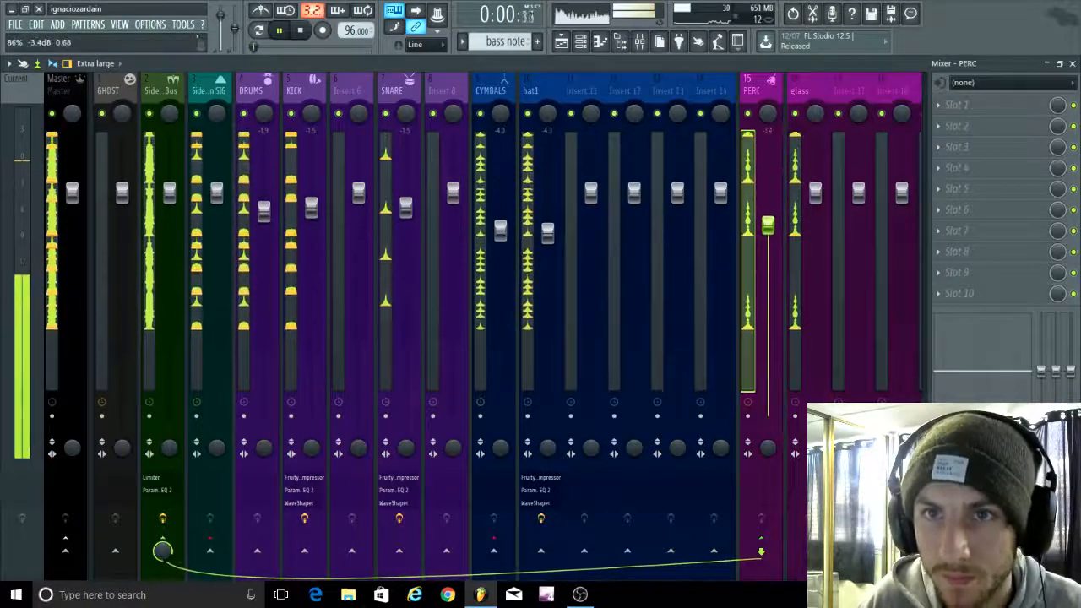
{"action": "left_click_drag", "start_coordinate": [815, 194], "coordinate": [815, 218]}
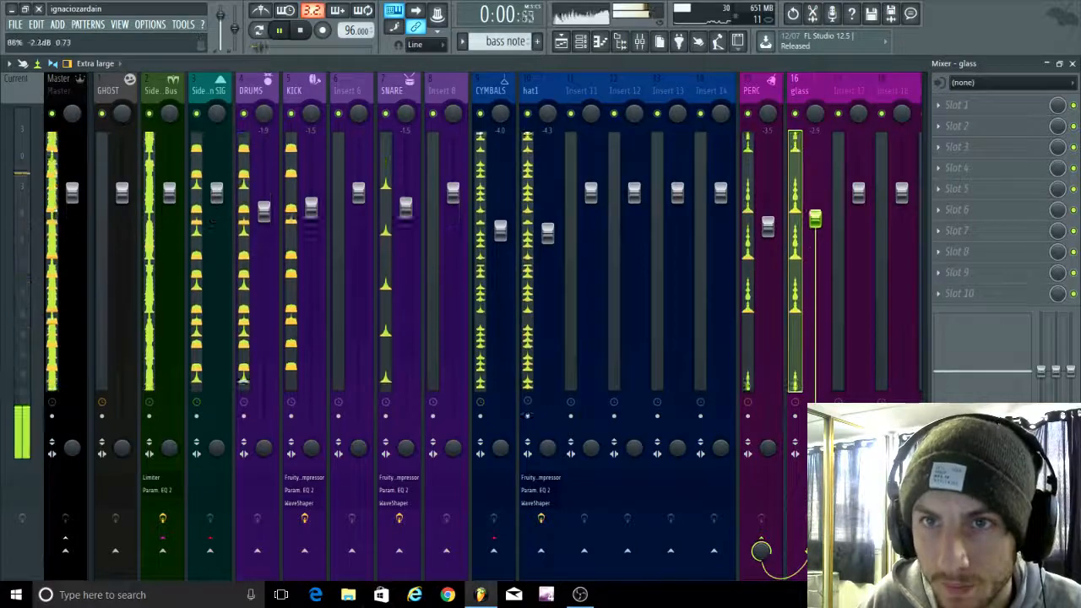
Step: Add a Fruity Parametric EQ 2 with a treble dip to the glass track, followed by a Fruity WaveShaper
{"action": "left_click", "coordinate": [957, 105]}
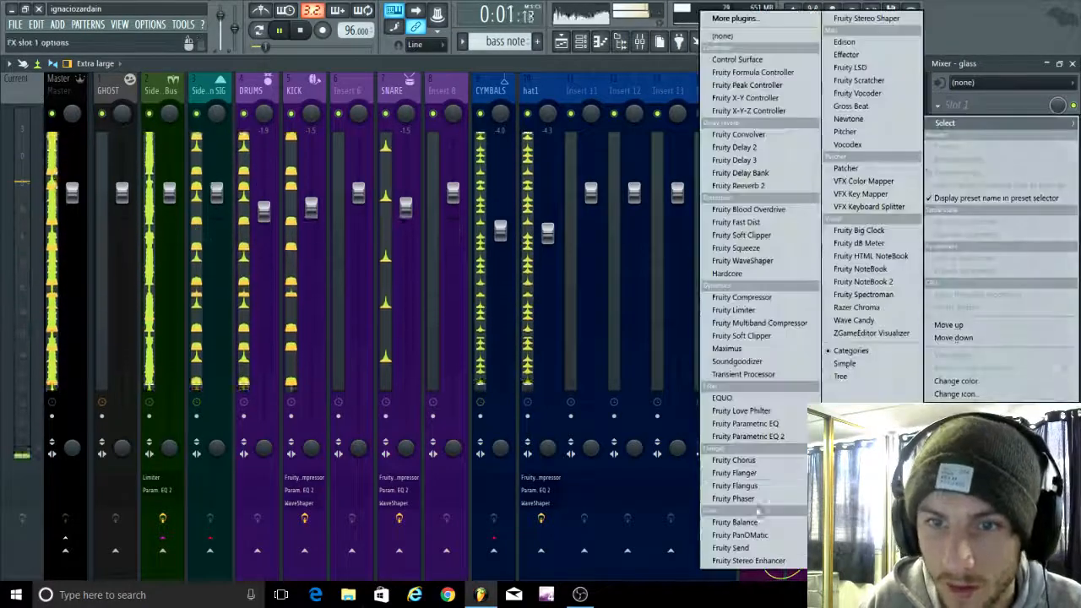
{"action": "left_click", "coordinate": [748, 436]}
{"action": "left_click_drag", "start_coordinate": [222, 246], "coordinate": [237, 268]}
{"action": "left_click_drag", "start_coordinate": [255, 270], "coordinate": [291, 268]}
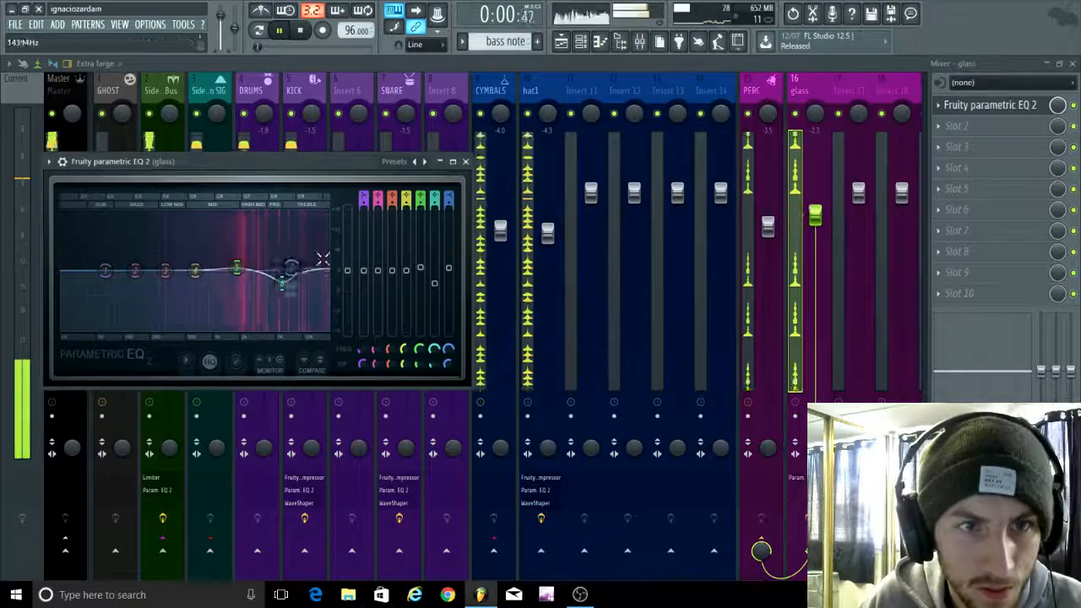
{"action": "left_click", "coordinate": [961, 128]}
{"action": "left_click", "coordinate": [743, 261]}
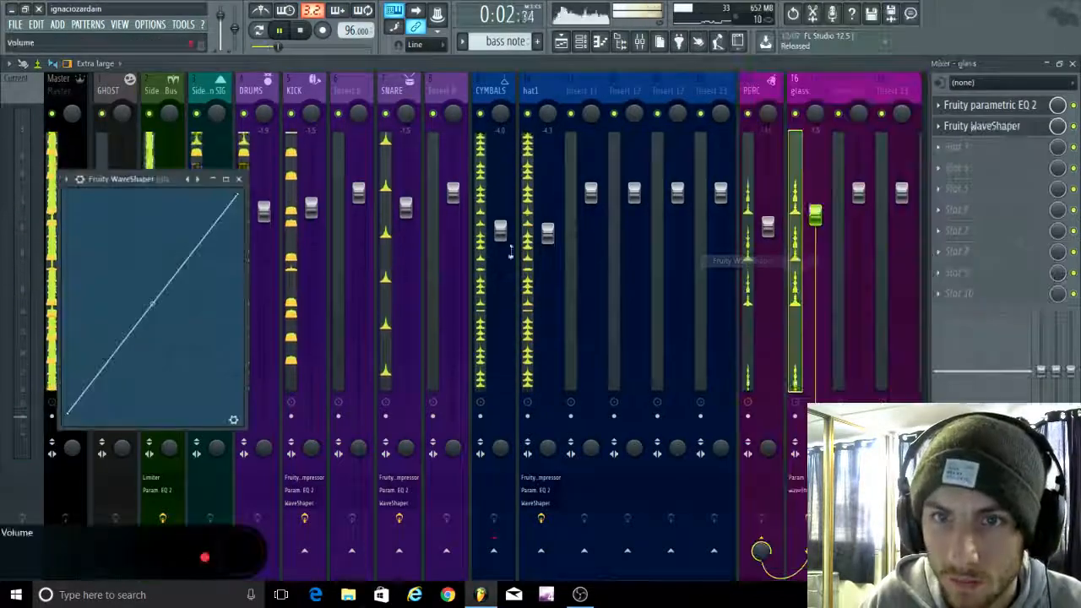
{"action": "left_click", "coordinate": [239, 179]}
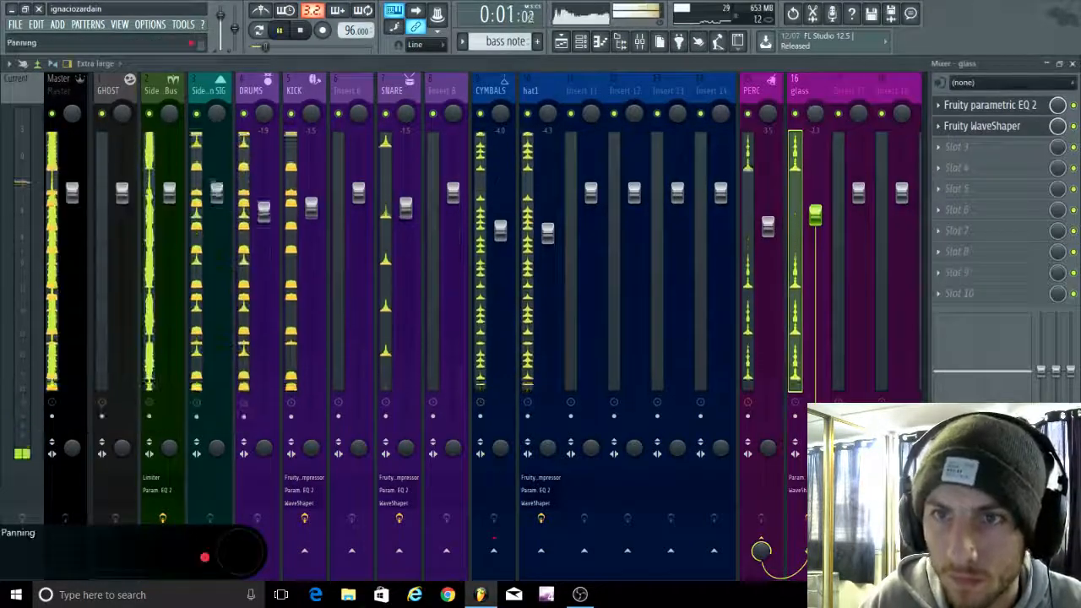
Step: Pan the glass track slightly left and mixer track 17 slightly right, and stop playback back in the playlist
{"action": "left_click", "coordinate": [858, 94]}
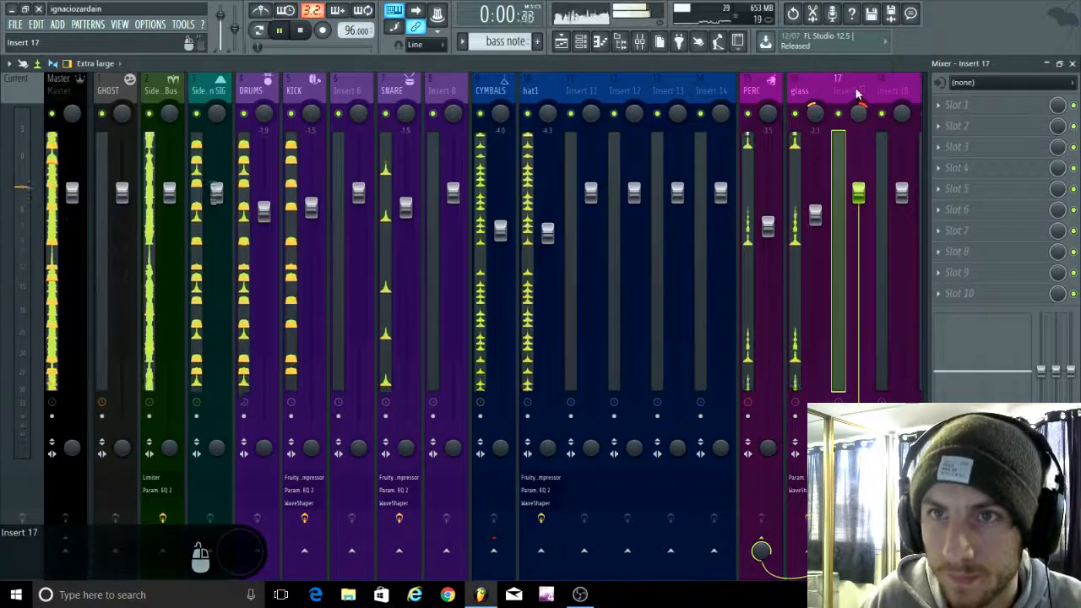
{"action": "left_click", "coordinate": [1073, 64]}
{"action": "key", "text": "space"}
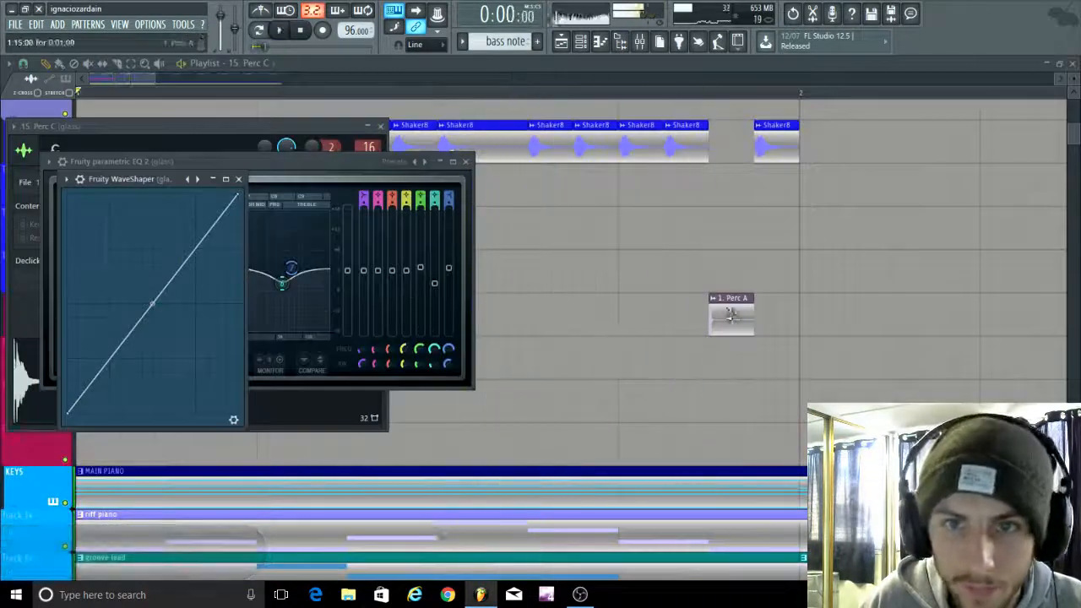
Step: Recolour the 1. Perc A channel magenta to match the other percussion
{"action": "double_click", "coordinate": [731, 314]}
{"action": "left_click", "coordinate": [33, 147]}
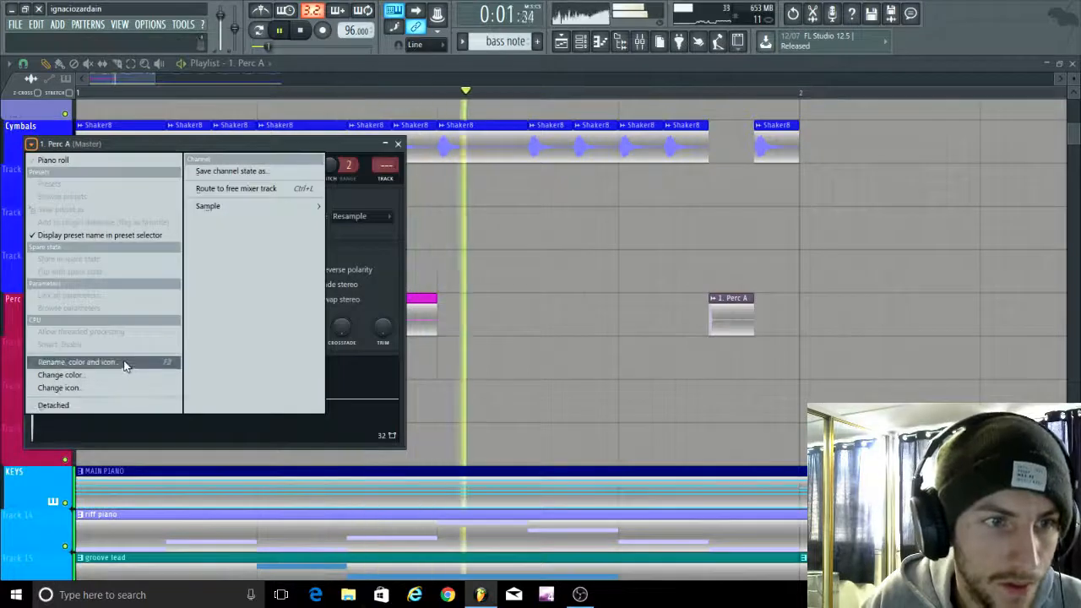
{"action": "left_click", "coordinate": [169, 362]}
{"action": "left_click", "coordinate": [156, 402]}
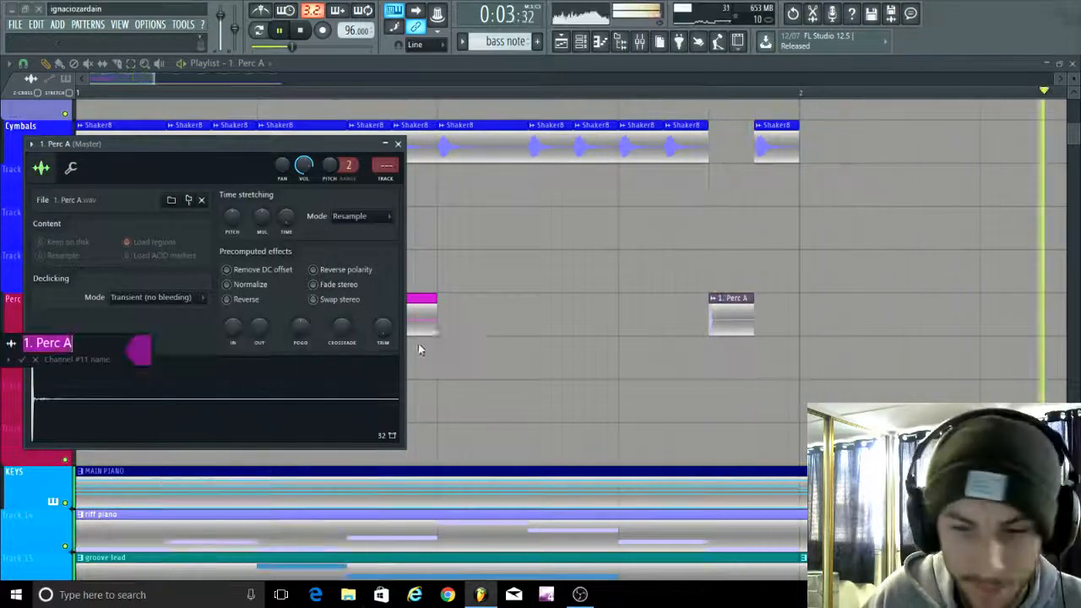
{"action": "key", "text": "Return"}
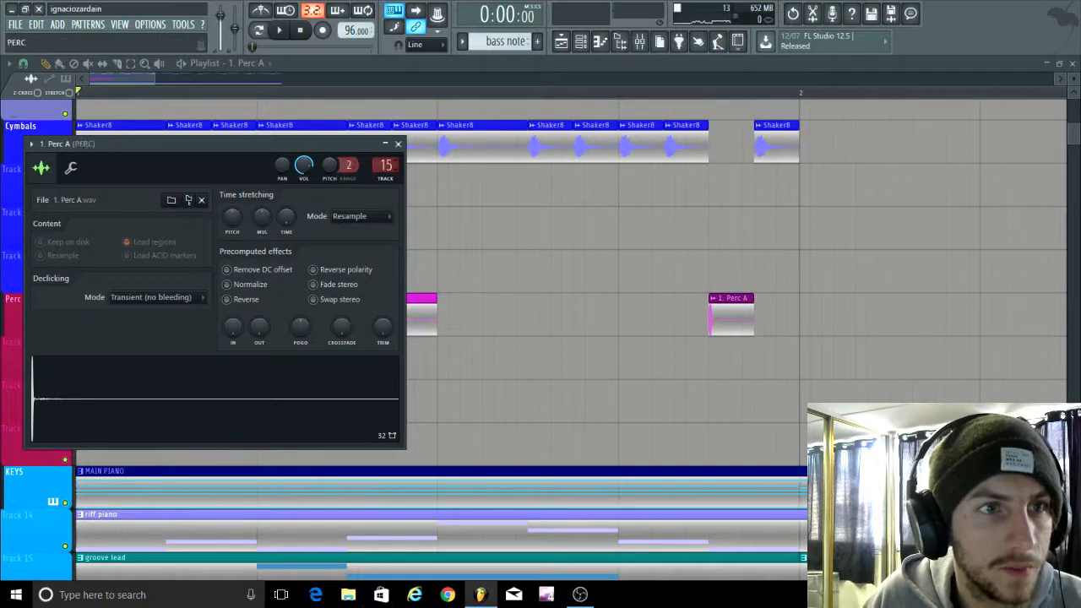
Step: Route the 1. Perc A channel to mixer track 17 and name that track "pop"
{"action": "left_click", "coordinate": [639, 41]}
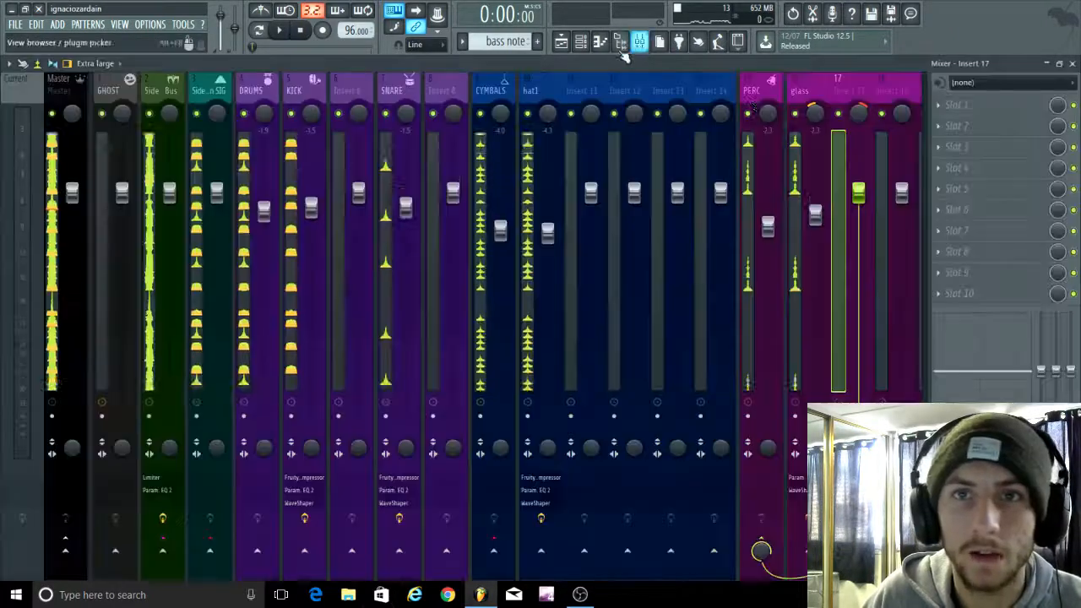
{"action": "right_click", "coordinate": [870, 87]}
{"action": "left_click", "coordinate": [902, 91]}
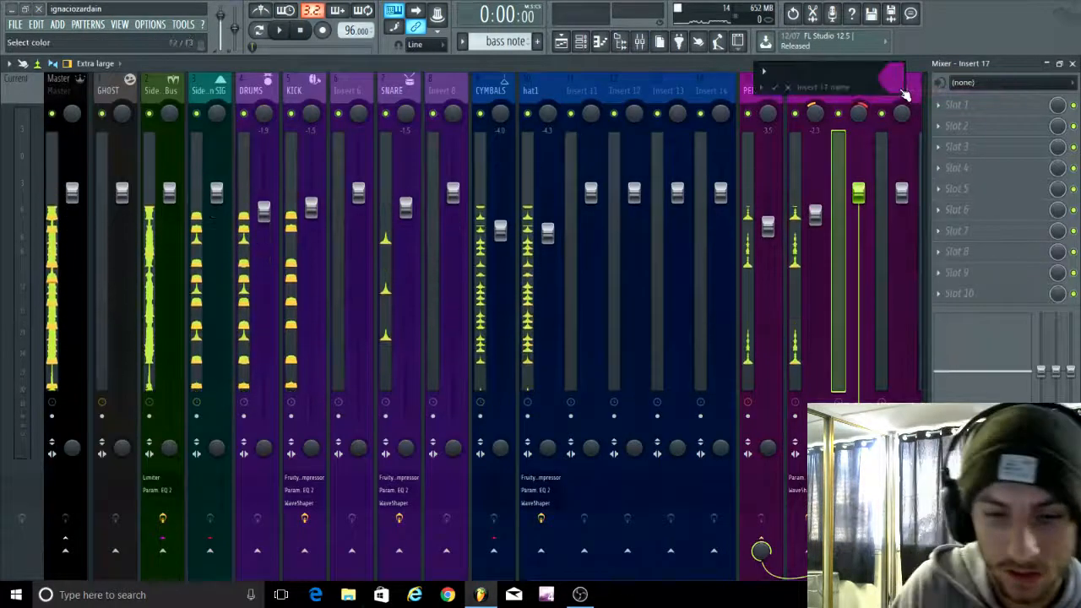
{"action": "type", "text": "pop"}
{"action": "key", "text": "Return"}
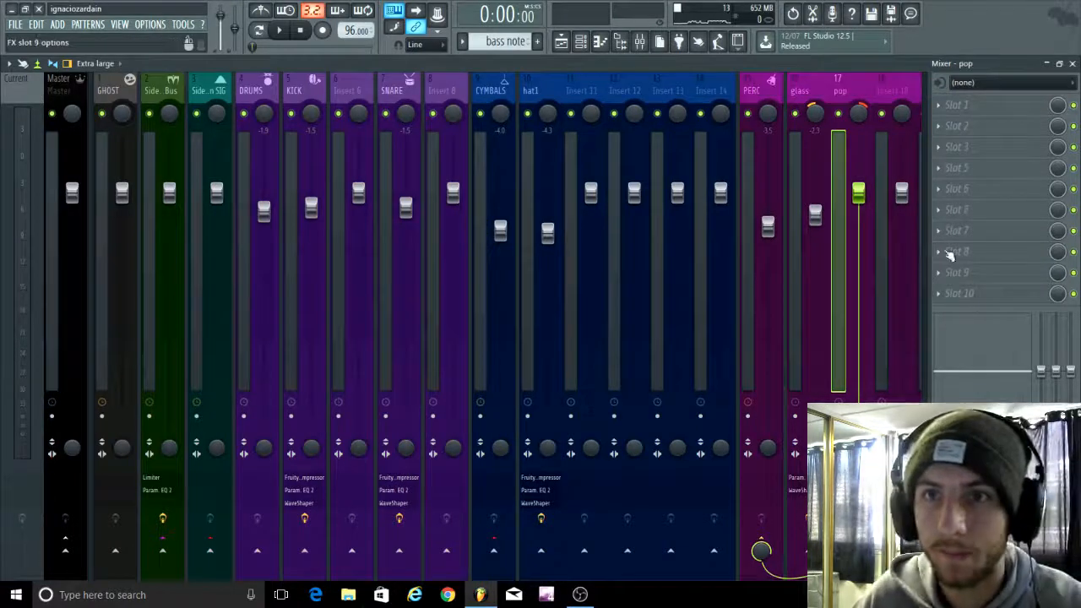
Step: Load Fruity Delay 2 on the pop track and lower its fader to about -1.9 dB during playback
{"action": "left_click", "coordinate": [962, 108]}
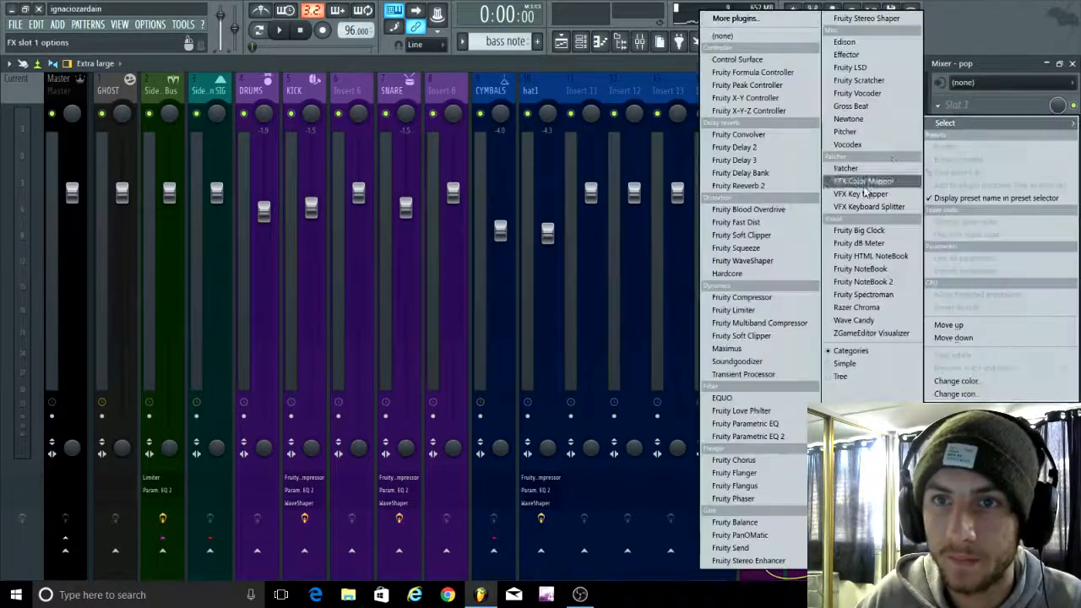
{"action": "left_click", "coordinate": [735, 147]}
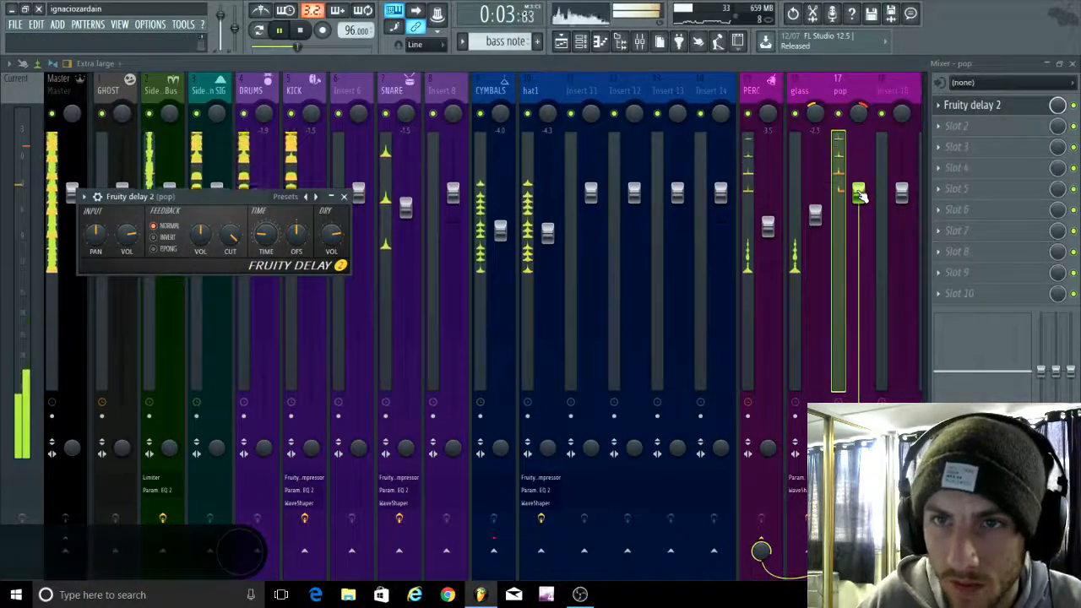
{"action": "left_click_drag", "start_coordinate": [860, 194], "coordinate": [859, 204]}
{"action": "key", "text": "space"}
Step: Add Fruity Parametric EQ 2 to the pop track, raising band 6 and lowering band 7 slightly, and set its fader to about -2.2 dB
{"action": "left_click", "coordinate": [983, 127]}
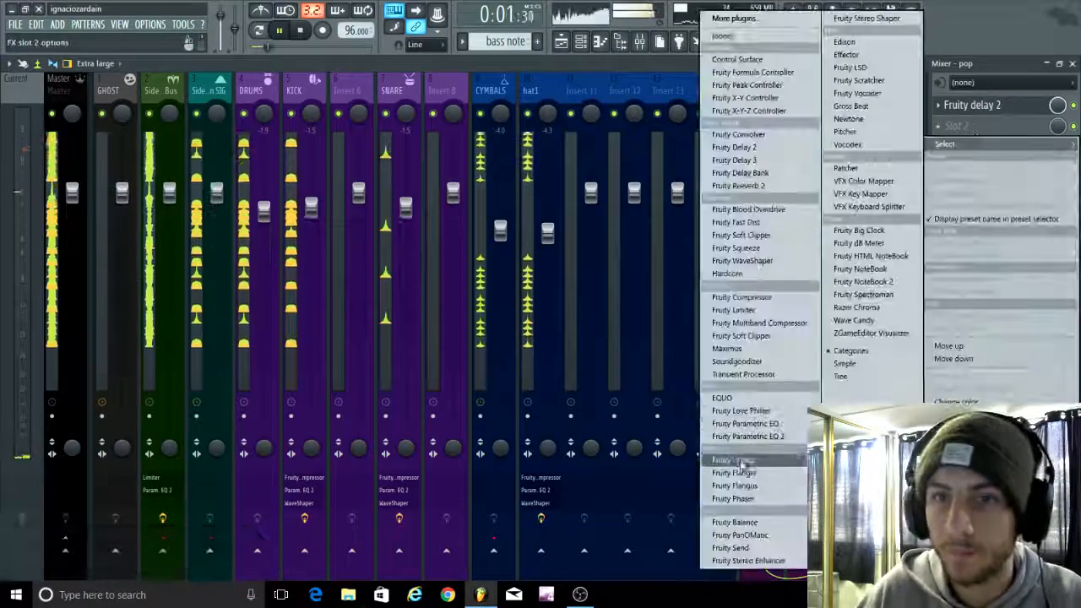
{"action": "left_click", "coordinate": [754, 442]}
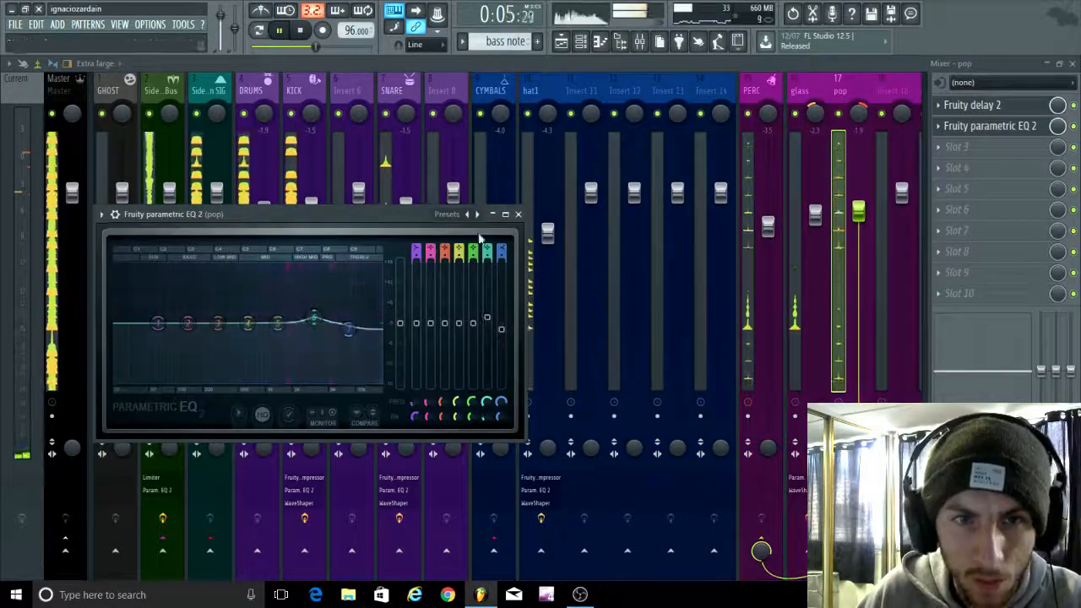
{"action": "left_click", "coordinate": [519, 215]}
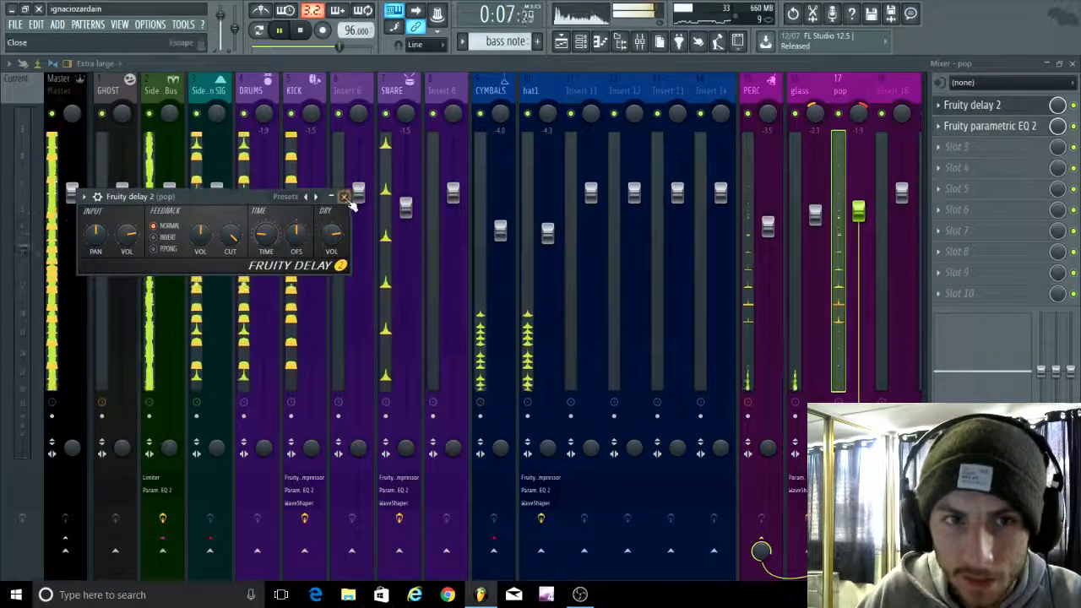
{"action": "left_click", "coordinate": [345, 191]}
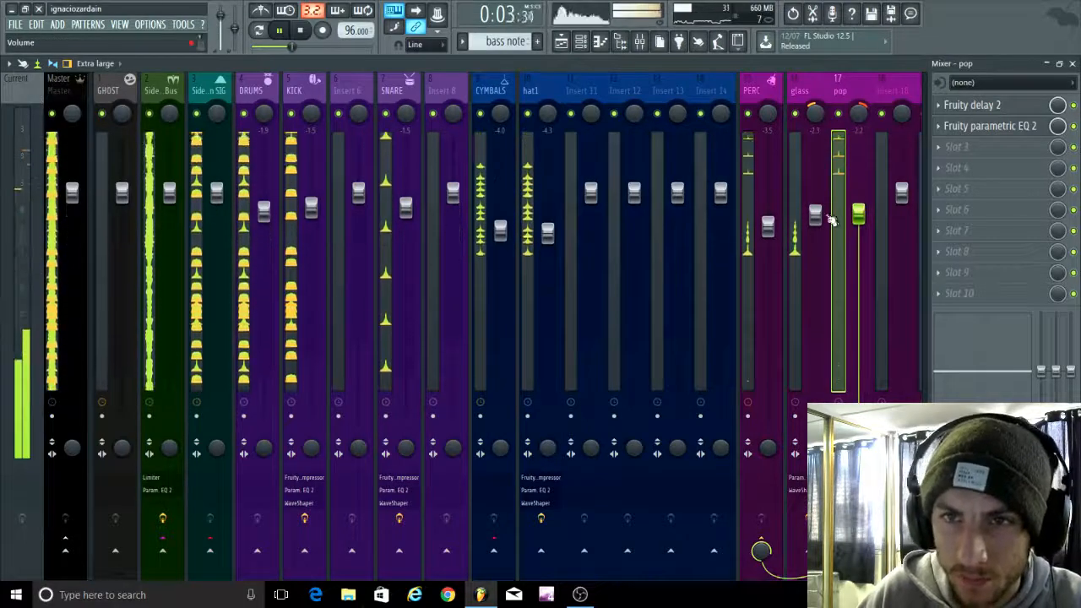
Step: Return to the playlist and listen to the pattern with both percussion hits
{"action": "left_click", "coordinate": [1072, 65]}
{"action": "scroll", "coordinate": [625, 273], "scroll_direction": "down", "scroll_amount": 3}
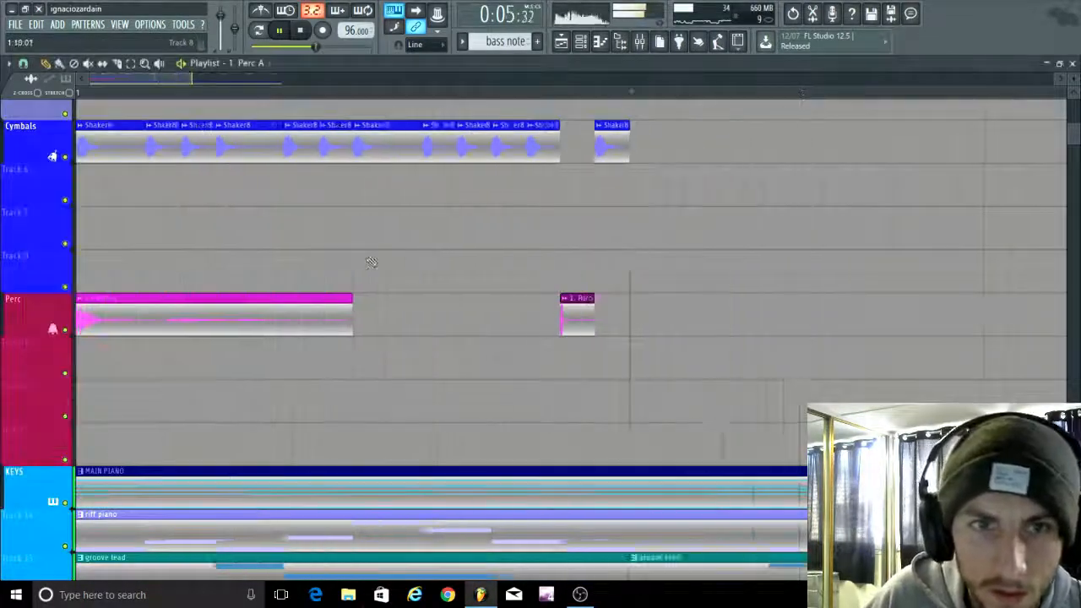
{"action": "scroll", "coordinate": [117, 261], "scroll_direction": "down", "scroll_amount": 2}
{"action": "scroll", "coordinate": [125, 296], "scroll_direction": "up", "scroll_amount": 2}
{"action": "scroll", "coordinate": [164, 291], "scroll_direction": "up", "scroll_amount": 2}
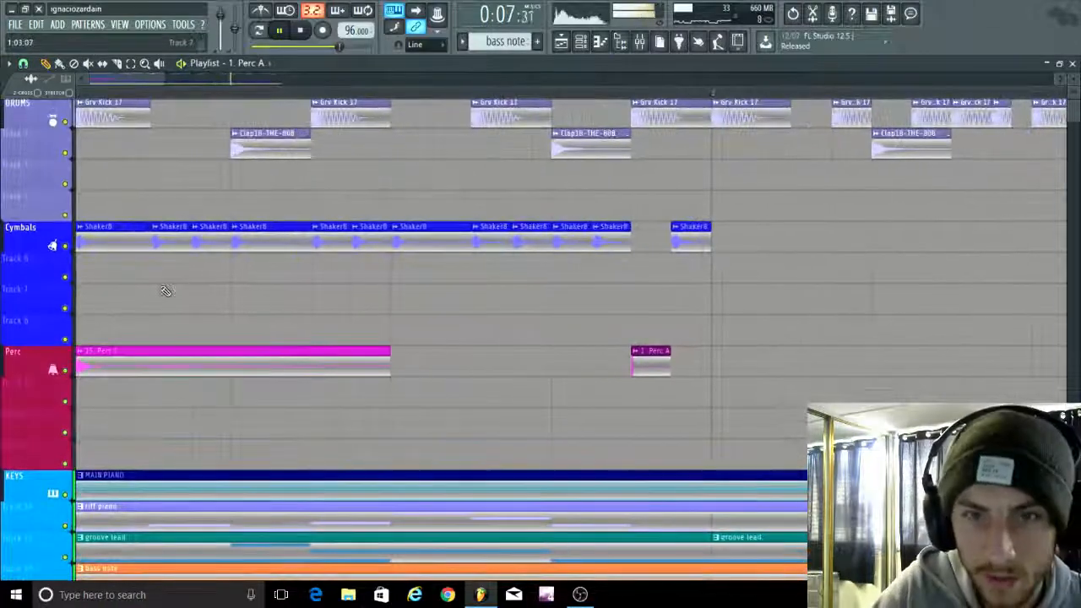
Step: Browse the HYPER SAMPLES pack for another sound, checking the Hi Hats folder under Cymbals
{"action": "key", "text": "alt+F8"}
{"action": "key", "text": "space"}
{"action": "scroll", "coordinate": [841, 166], "scroll_direction": "up", "scroll_amount": 2}
{"action": "left_click", "coordinate": [859, 174]}
{"action": "scroll", "coordinate": [861, 203], "scroll_direction": "up", "scroll_amount": 4}
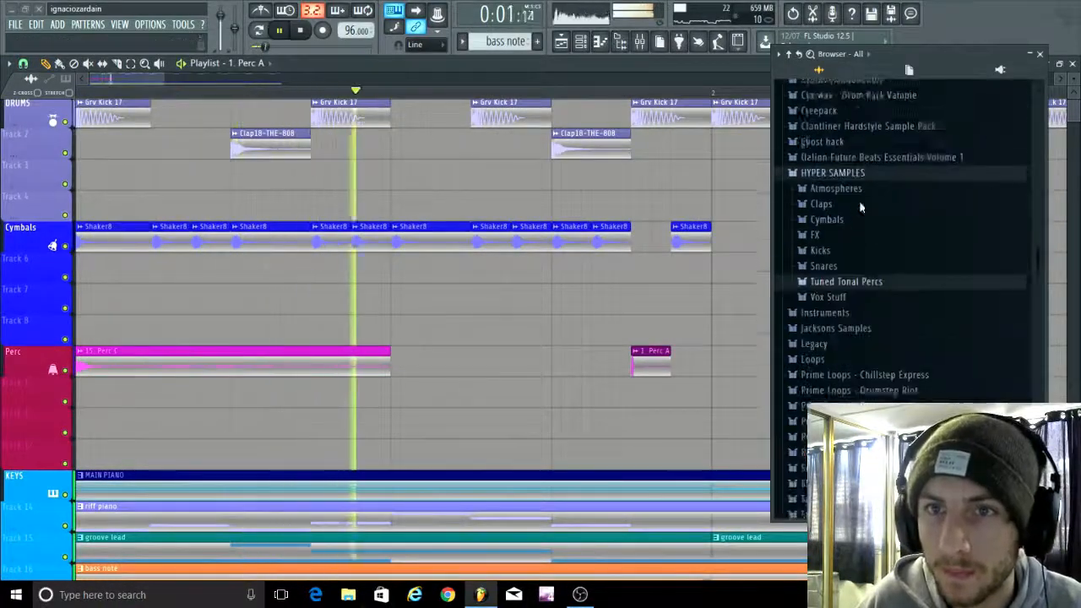
{"action": "left_click", "coordinate": [843, 281]}
{"action": "key", "text": "space"}
{"action": "left_click", "coordinate": [844, 295]}
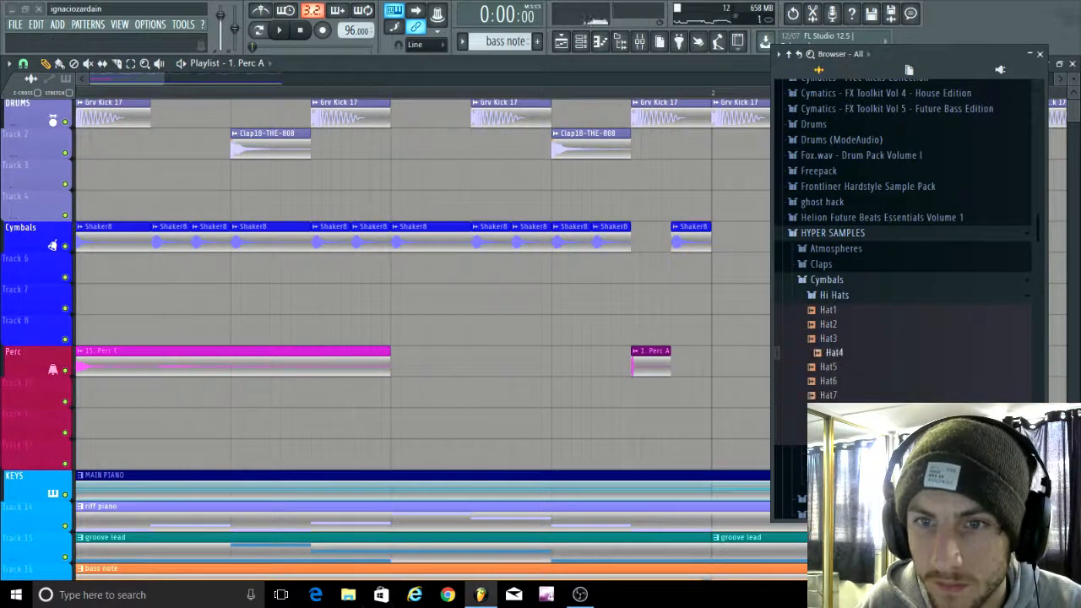
{"action": "scroll", "coordinate": [844, 287], "scroll_direction": "up", "scroll_amount": 2}
{"action": "left_click", "coordinate": [844, 294]}
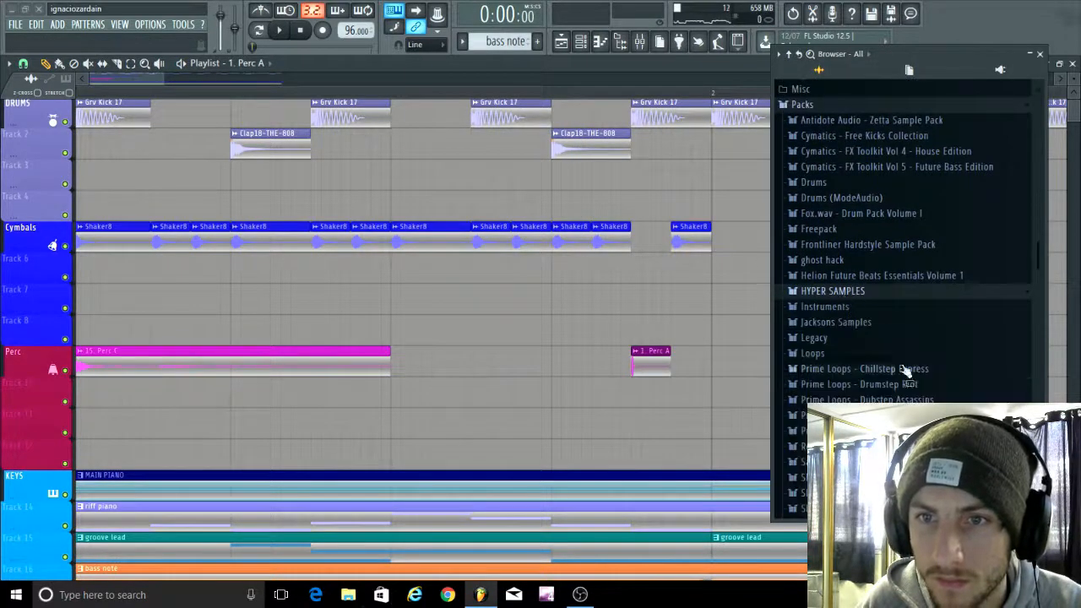
Step: Open the Drum Loops folder of the Total Samples - Total Dubstep Volume 3 pack
{"action": "scroll", "coordinate": [905, 371], "scroll_direction": "down", "scroll_amount": 6}
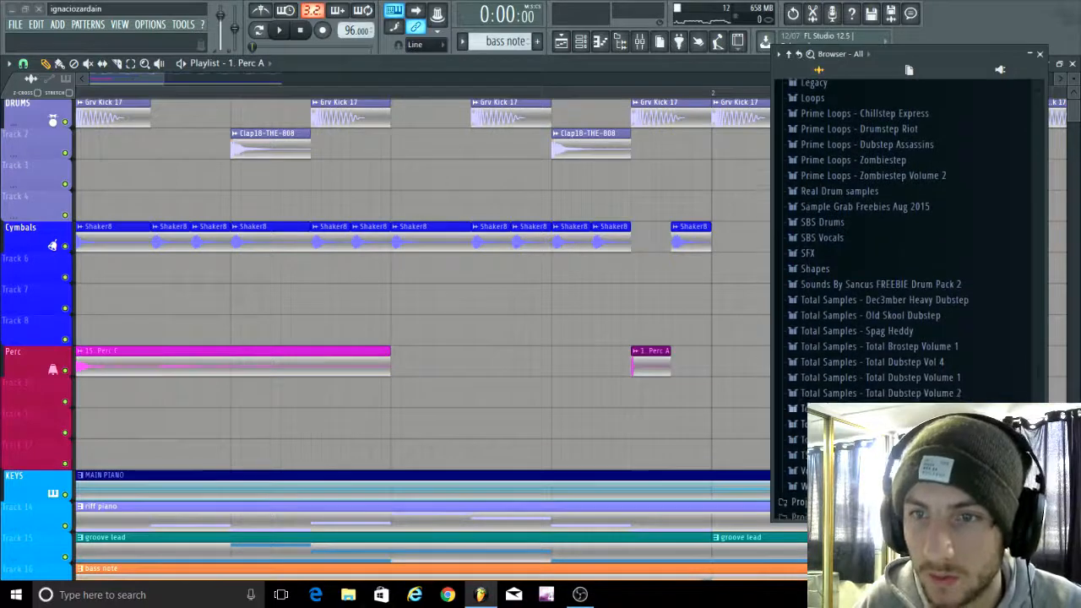
{"action": "scroll", "coordinate": [858, 301], "scroll_direction": "down", "scroll_amount": 4}
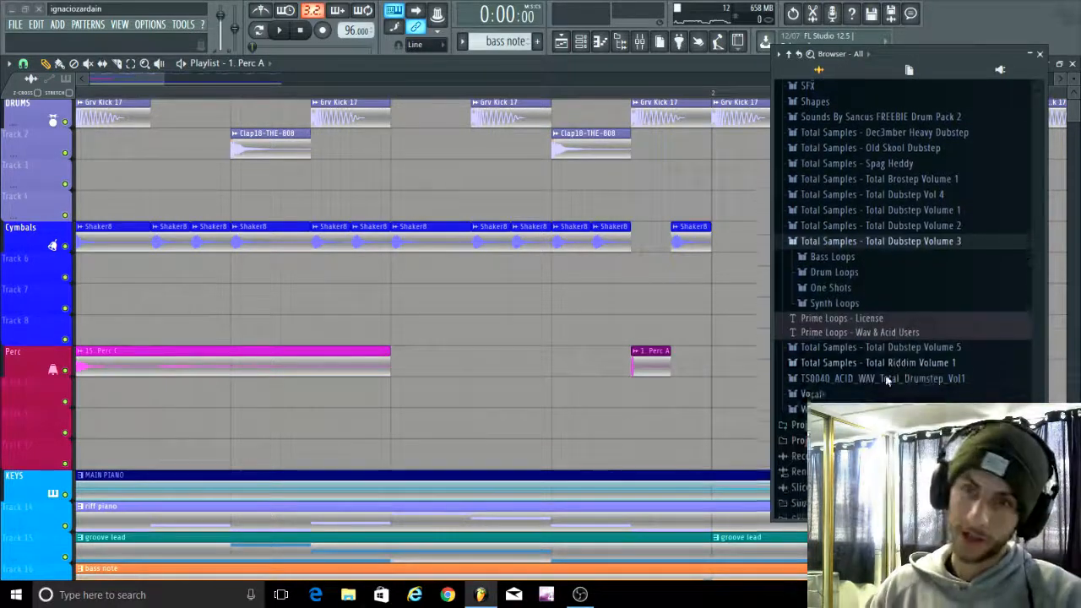
{"action": "left_click", "coordinate": [847, 275]}
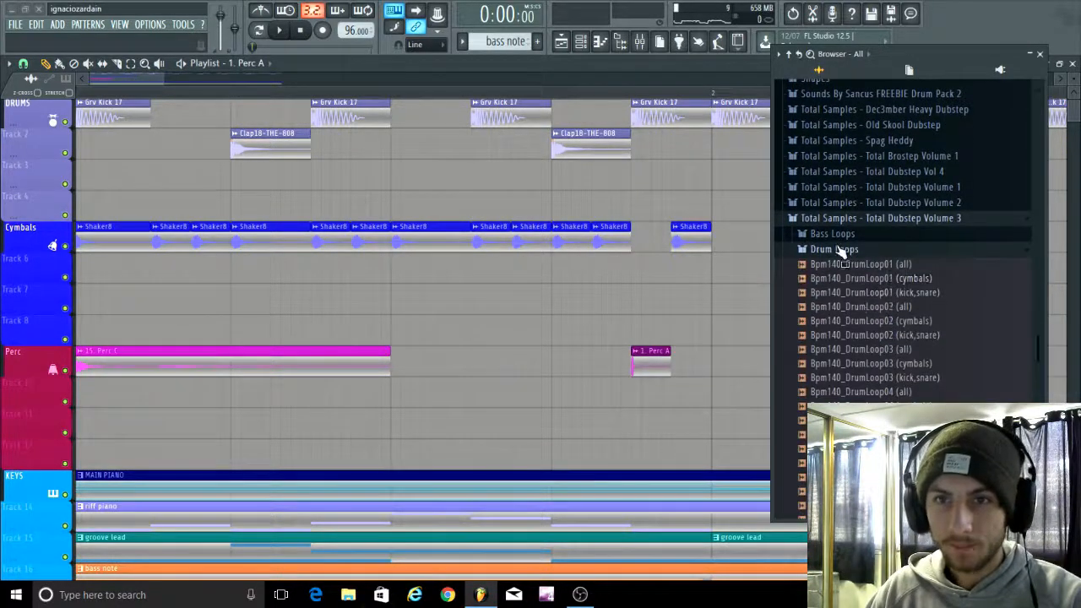
Step: Browse to the Cymbals folder under One Shots in Total Dubstep Volume 3 and audition Hihat05
{"action": "left_click", "coordinate": [842, 250]}
{"action": "left_click", "coordinate": [832, 264]}
{"action": "left_click", "coordinate": [847, 223]}
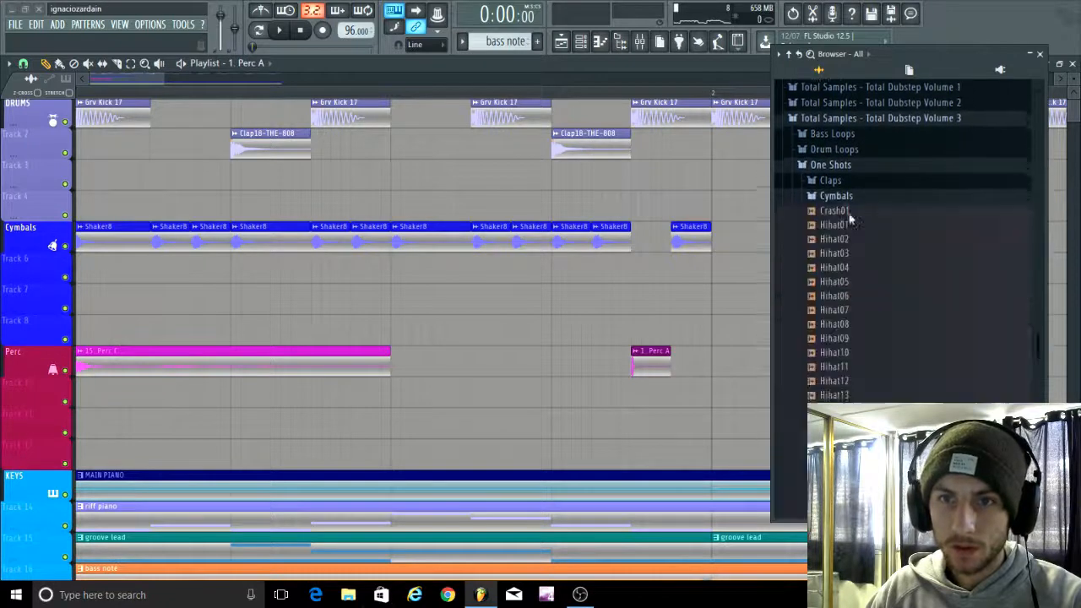
{"action": "left_click_drag", "start_coordinate": [844, 268], "coordinate": [856, 294]}
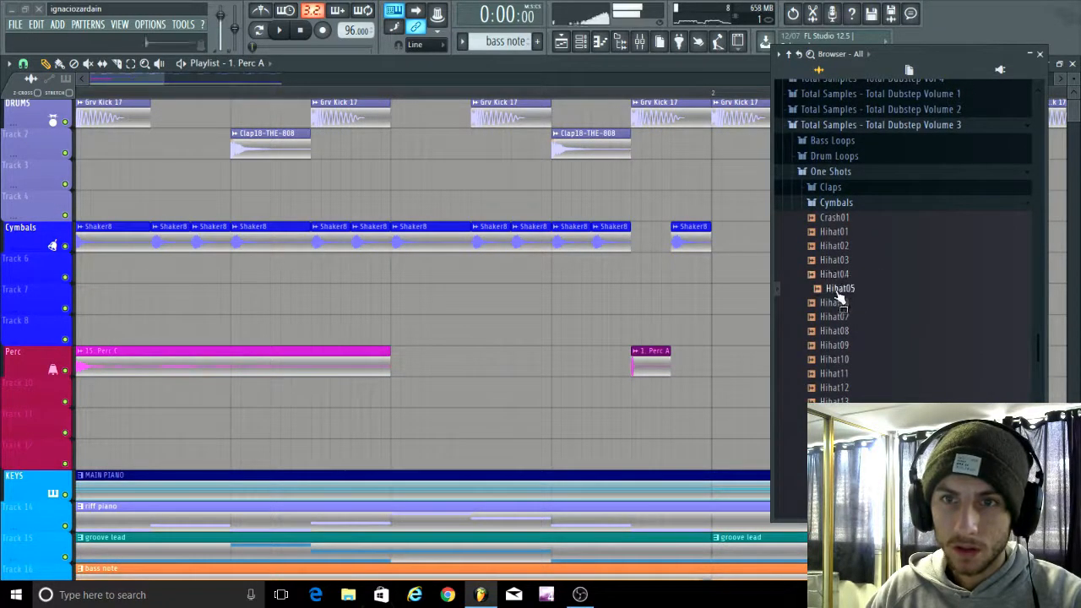
{"action": "key", "text": "space"}
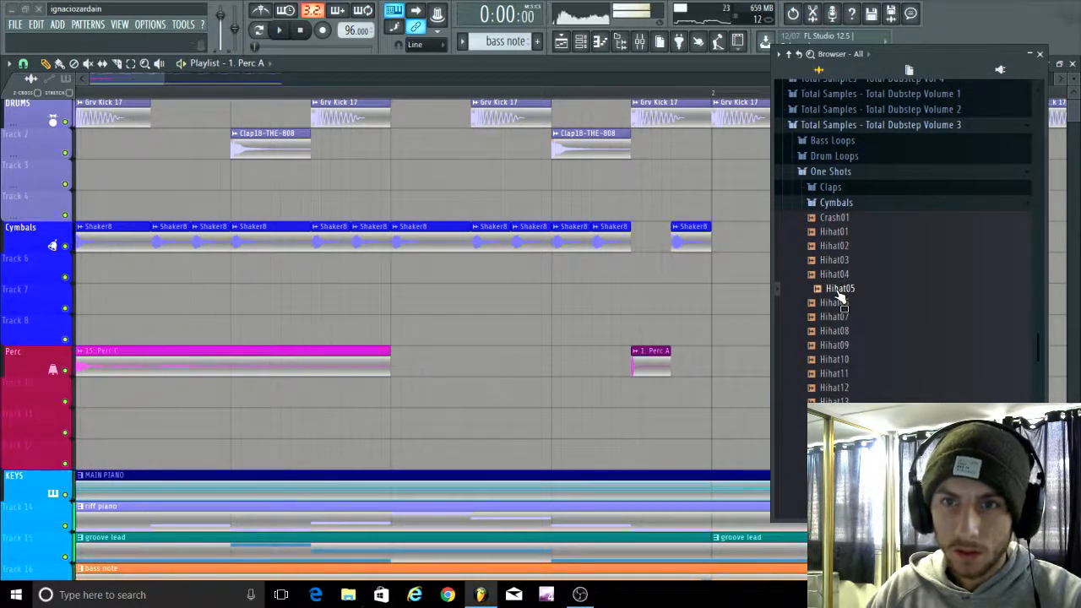
Step: Place Hihat05 on Track 6, align it to the start of bar 2 and trim it to about one step
{"action": "left_click_drag", "start_coordinate": [840, 295], "coordinate": [612, 264]}
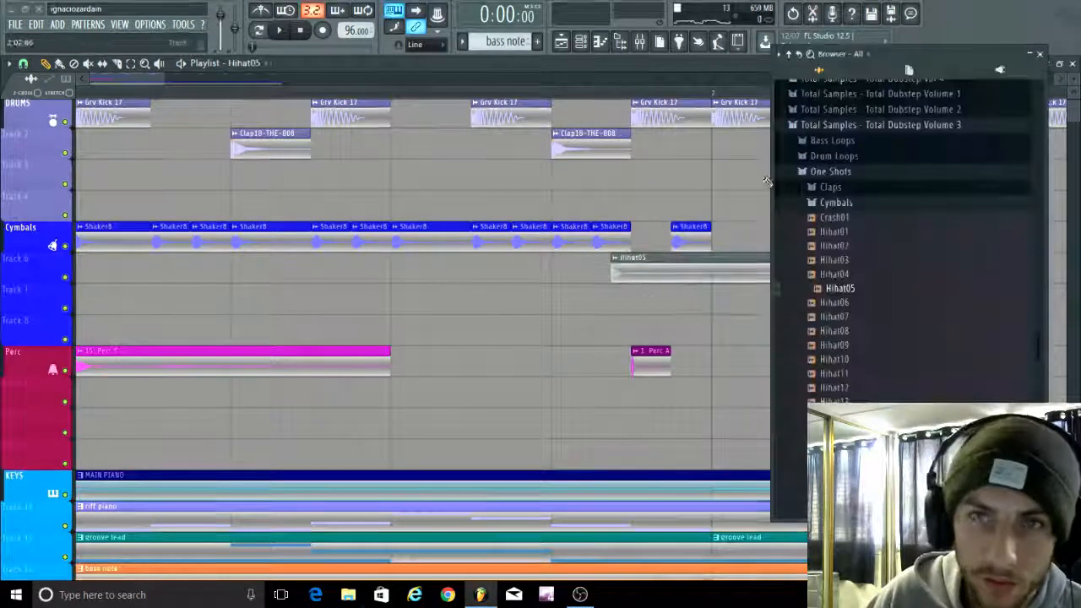
{"action": "left_click", "coordinate": [1042, 54]}
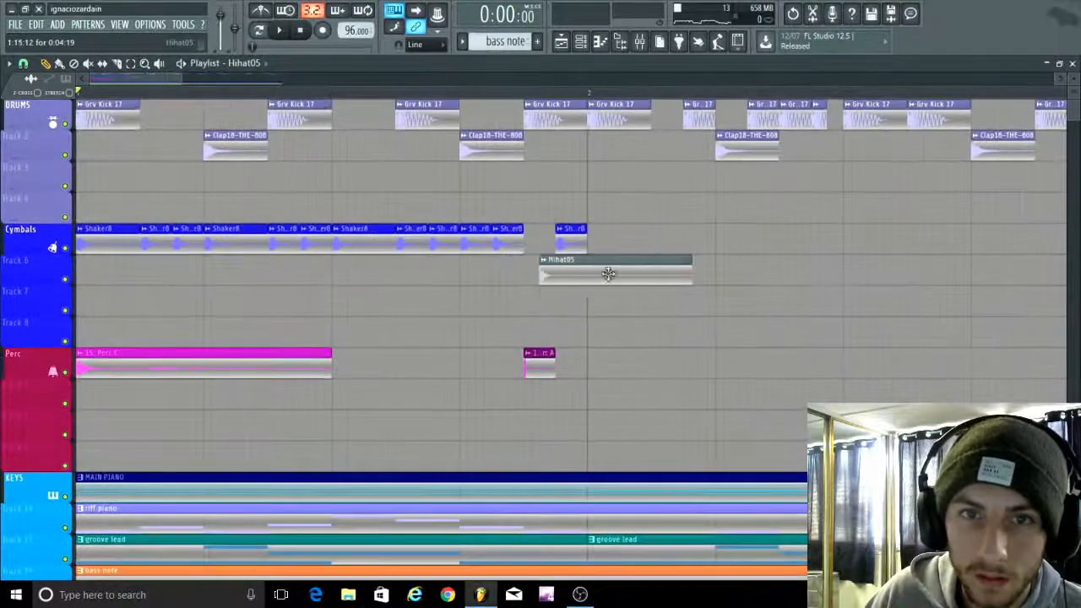
{"action": "scroll", "coordinate": [642, 295], "scroll_direction": "up", "scroll_amount": 5}
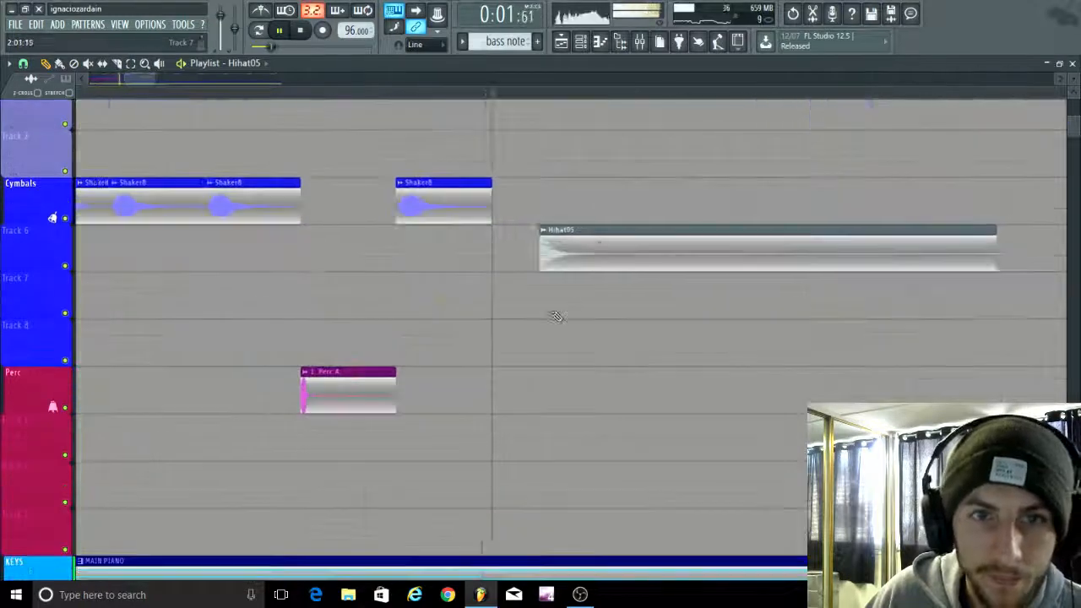
{"action": "left_click_drag", "start_coordinate": [582, 250], "coordinate": [518, 250]}
{"action": "scroll", "coordinate": [647, 244], "scroll_direction": "down", "scroll_amount": 2}
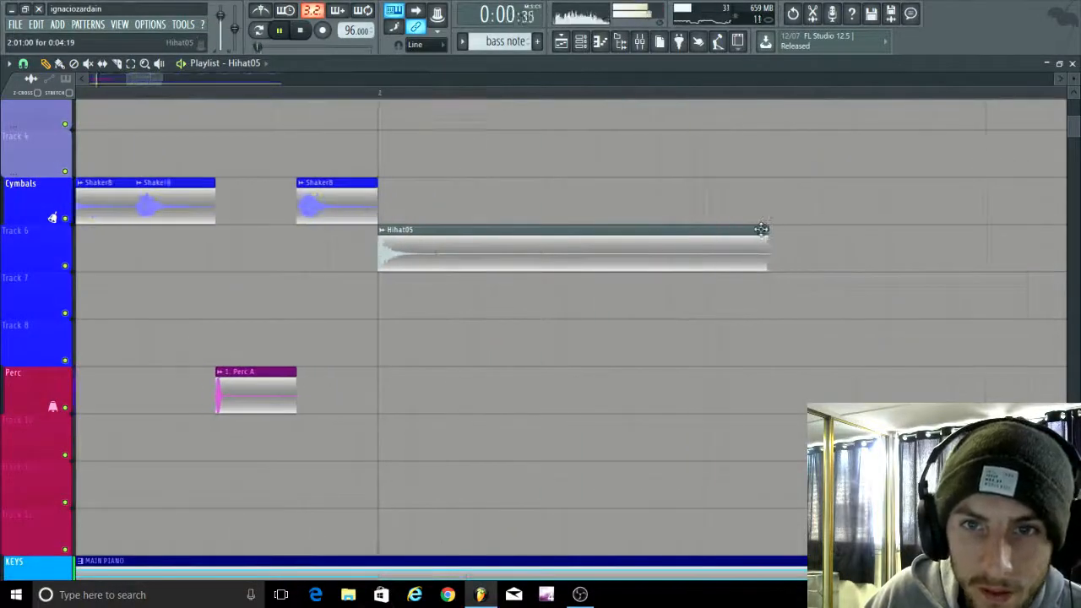
{"action": "left_click_drag", "start_coordinate": [766, 236], "coordinate": [501, 259]}
{"action": "scroll", "coordinate": [455, 260], "scroll_direction": "up", "scroll_amount": 2}
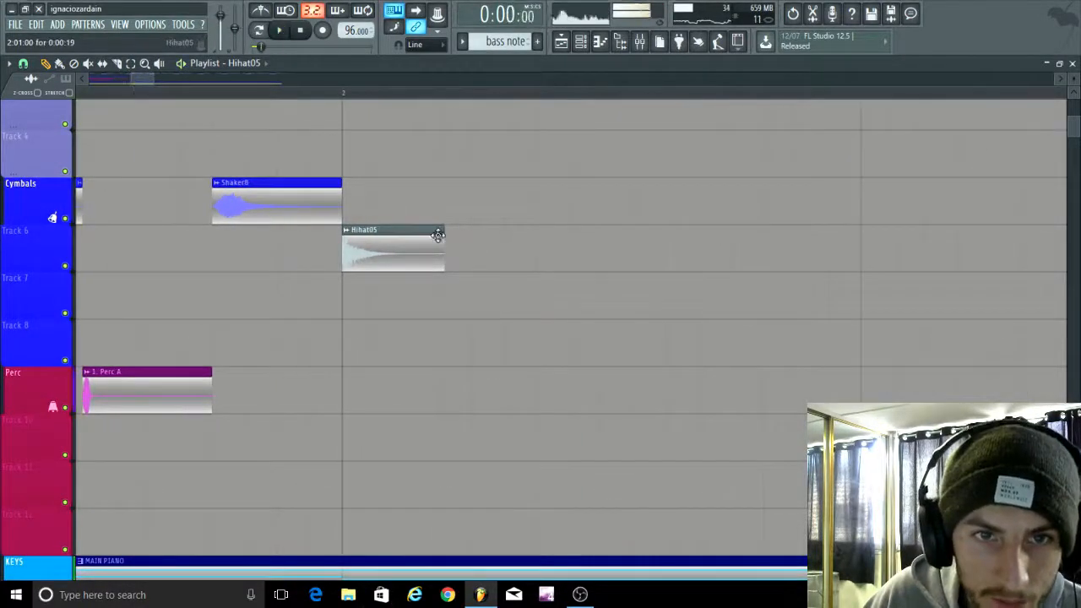
Step: Duplicate the Hihat05 clip three times along Track 6, one step apart, and play it back
{"action": "key", "text": "ctrl+b"}
{"action": "key", "text": "ctrl+b"}
{"action": "key", "text": "ctrl+b"}
{"action": "key", "text": "space"}
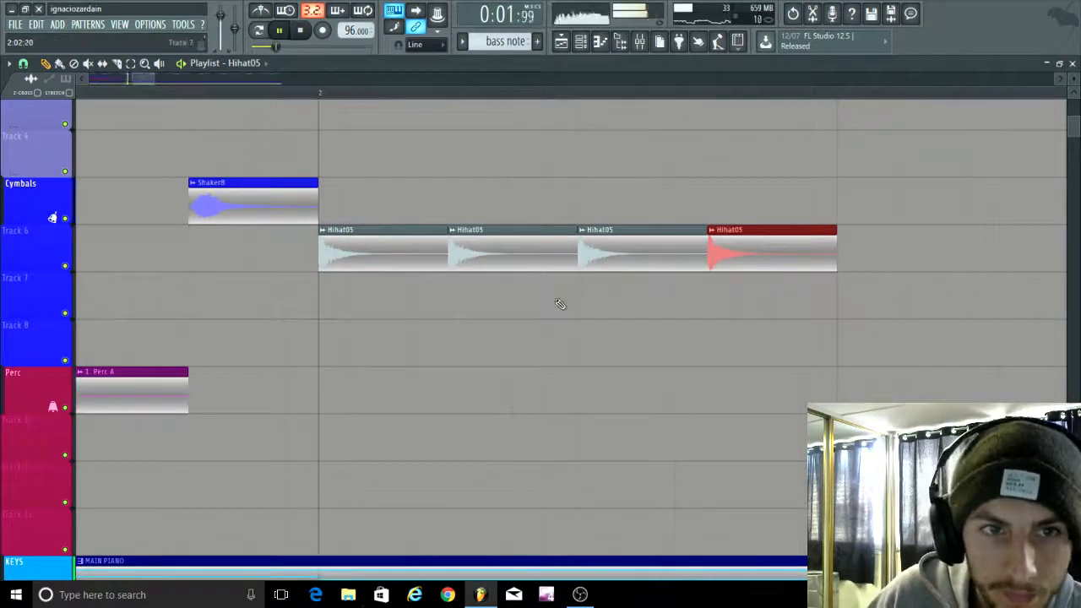
{"action": "key", "text": "space"}
Step: Shorten the first Hihat05 clip to half a step, add a second half-step hit after it, and listen to the roll
{"action": "scroll", "coordinate": [518, 302], "scroll_direction": "down", "scroll_amount": 2}
{"action": "scroll", "coordinate": [482, 250], "scroll_direction": "up", "scroll_amount": 2}
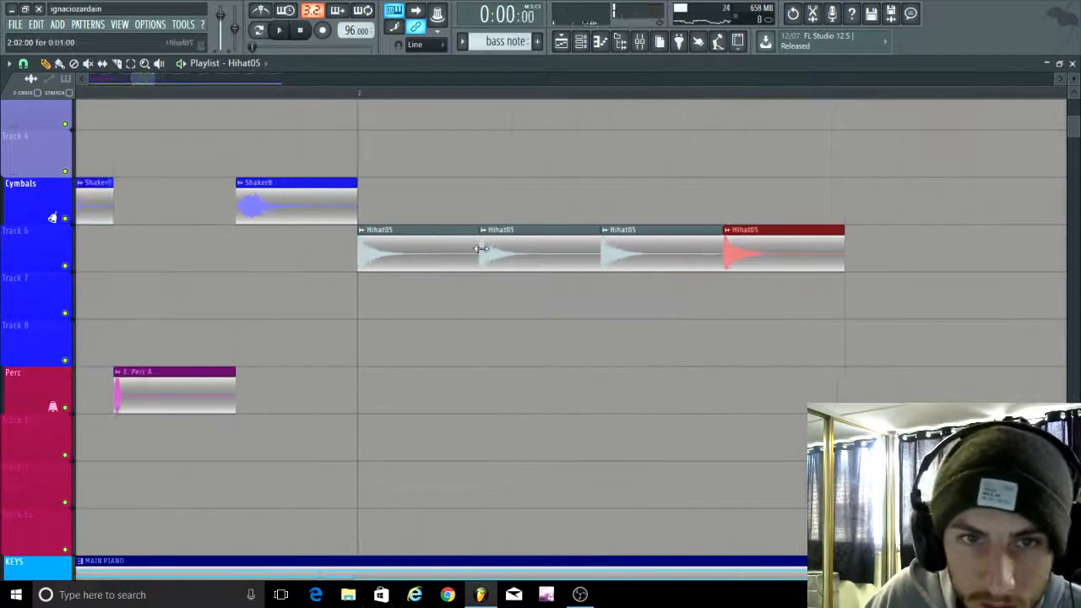
{"action": "scroll", "coordinate": [481, 248], "scroll_direction": "up", "scroll_amount": 1}
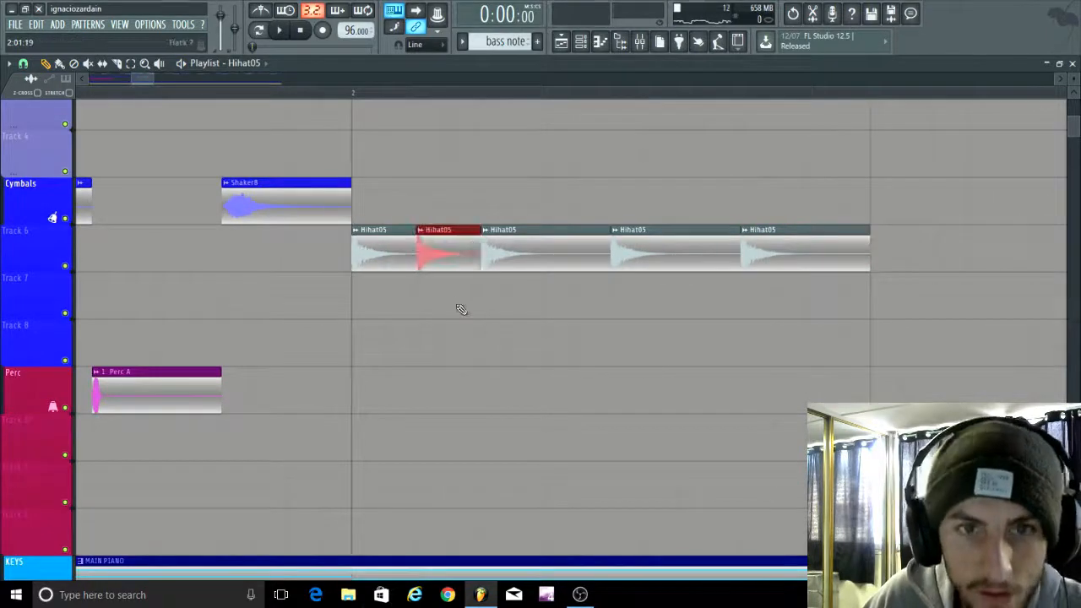
{"action": "left_click", "coordinate": [223, 93]}
{"action": "key", "text": "space"}
{"action": "key", "text": "space"}
{"action": "scroll", "coordinate": [533, 323], "scroll_direction": "down", "scroll_amount": 2}
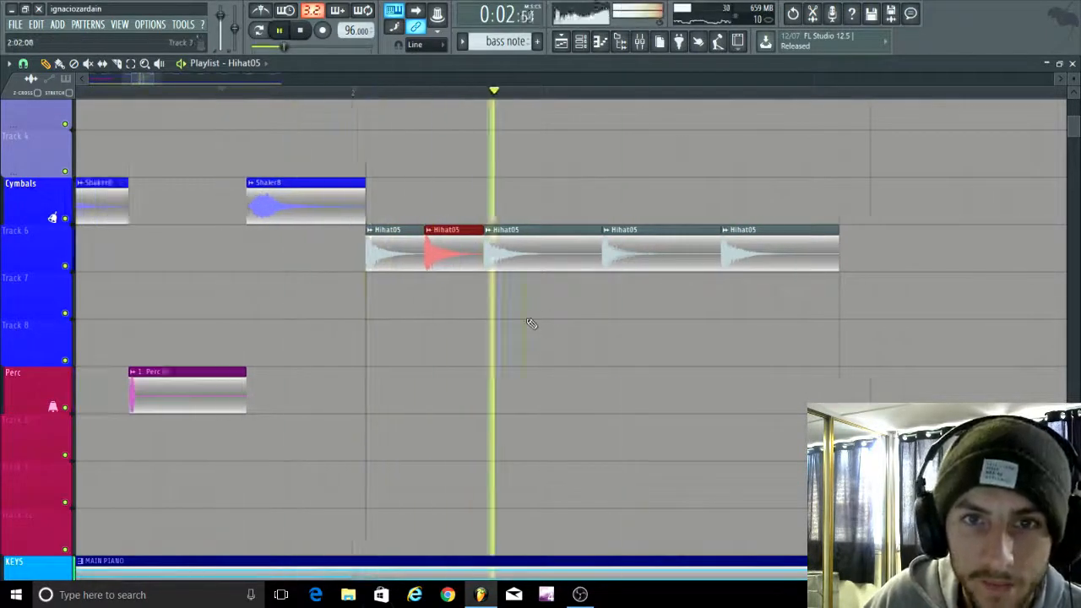
Step: Extend the one-step Hihat05 hits on Track 6 through the first two beats of bar 2
{"action": "key", "text": "space"}
{"action": "scroll", "coordinate": [768, 297], "scroll_direction": "down", "scroll_amount": 2}
{"action": "scroll", "coordinate": [754, 299], "scroll_direction": "up", "scroll_amount": 2}
{"action": "left_click", "coordinate": [645, 277]}
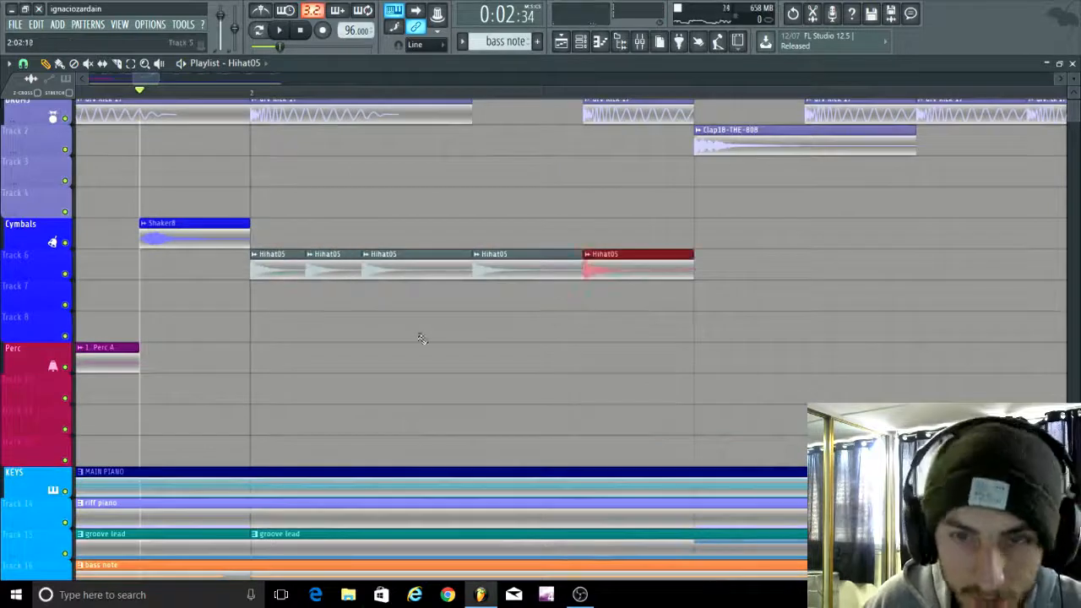
{"action": "scroll", "coordinate": [410, 333], "scroll_direction": "down", "scroll_amount": 2}
{"action": "left_click", "coordinate": [606, 269]}
{"action": "left_click", "coordinate": [668, 270]}
Step: Play back the extended hi-hat pattern and open the Hihat05 channel settings
{"action": "key", "text": "space"}
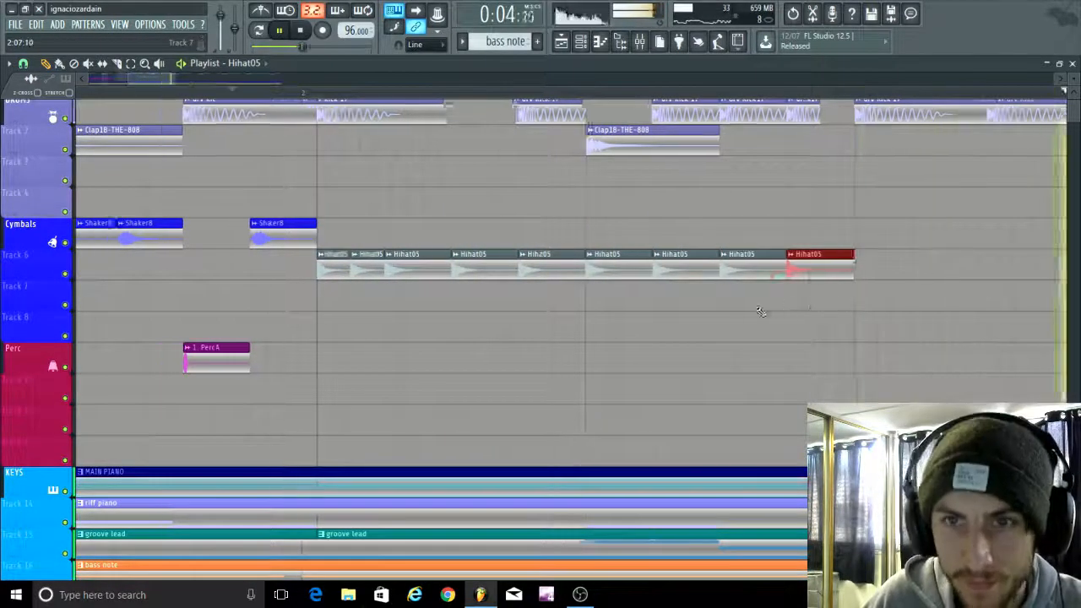
{"action": "scroll", "coordinate": [763, 309], "scroll_direction": "down", "scroll_amount": 2}
{"action": "scroll", "coordinate": [560, 318], "scroll_direction": "up", "scroll_amount": 2}
{"action": "scroll", "coordinate": [530, 275], "scroll_direction": "up", "scroll_amount": 2}
{"action": "double_click", "coordinate": [513, 254]}
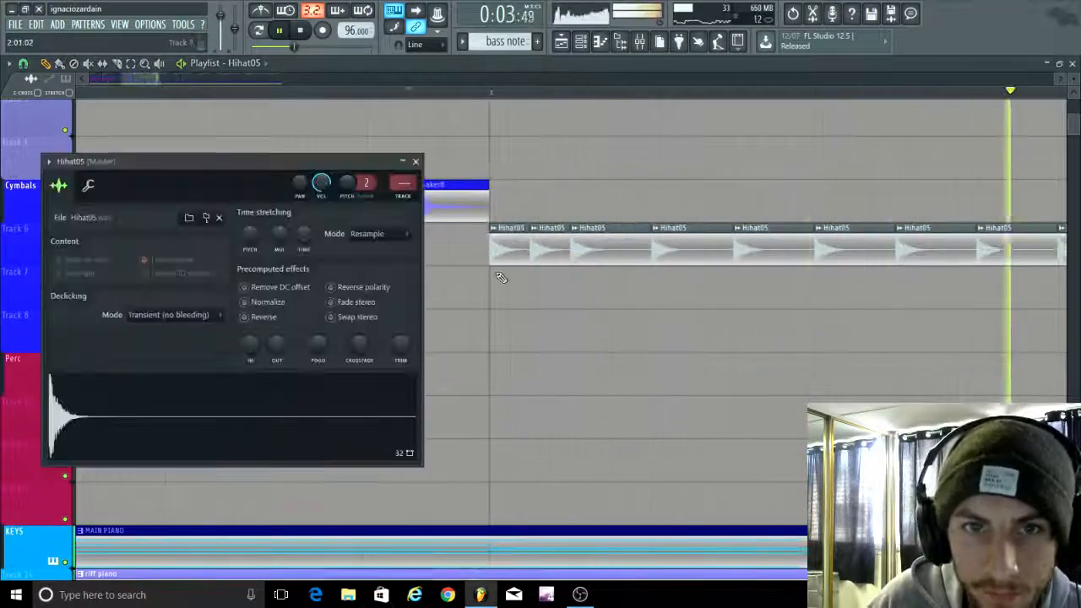
{"action": "key", "text": "space"}
Step: Color the Hihat05 channel dark navy
{"action": "left_click", "coordinate": [50, 161]}
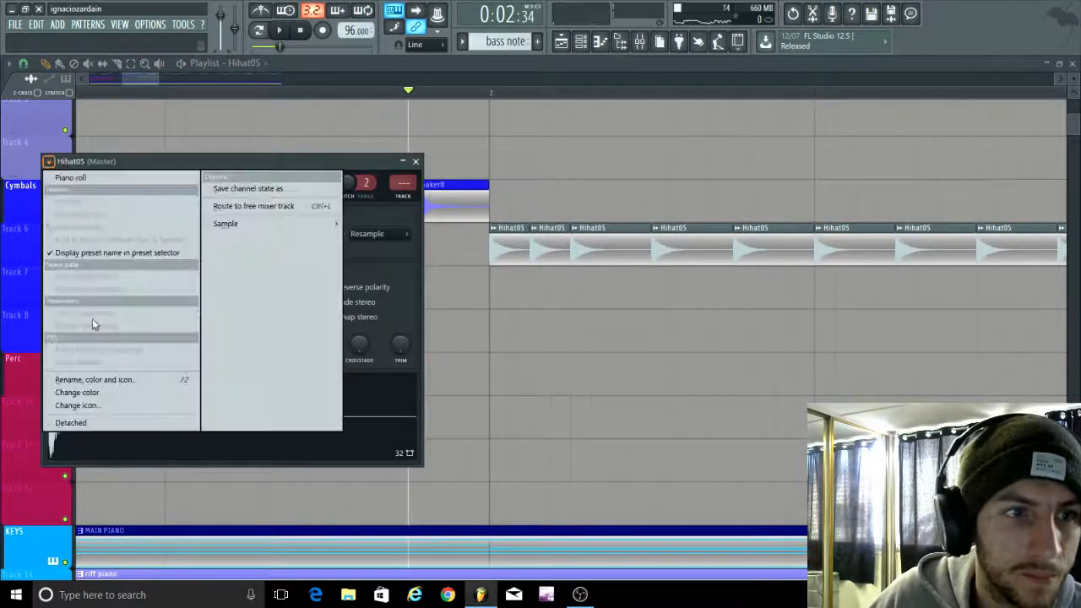
{"action": "left_click", "coordinate": [94, 380]}
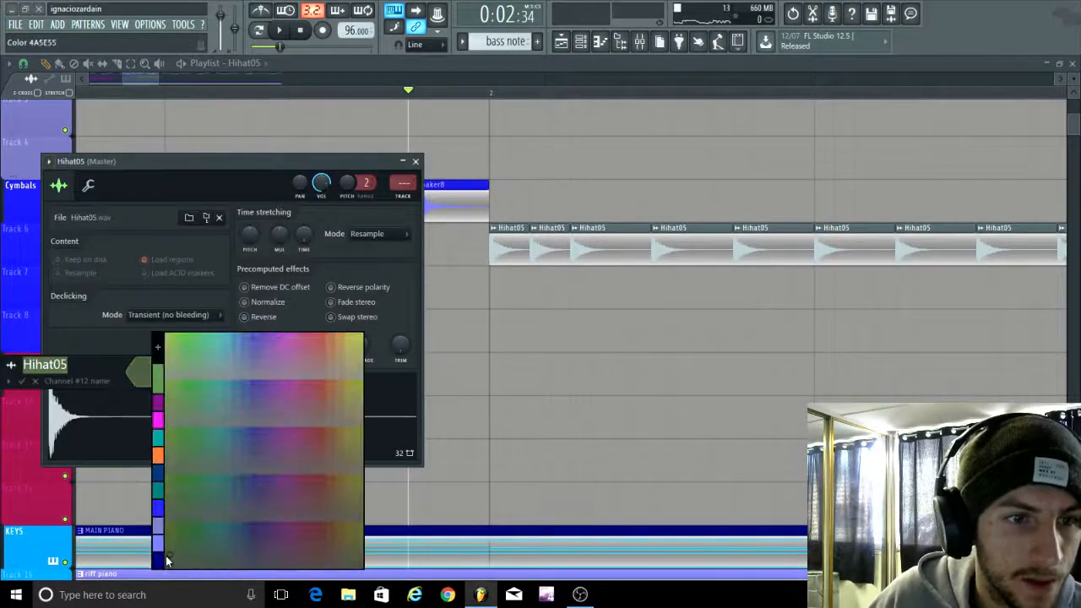
{"action": "left_click", "coordinate": [166, 556]}
{"action": "key", "text": "Return"}
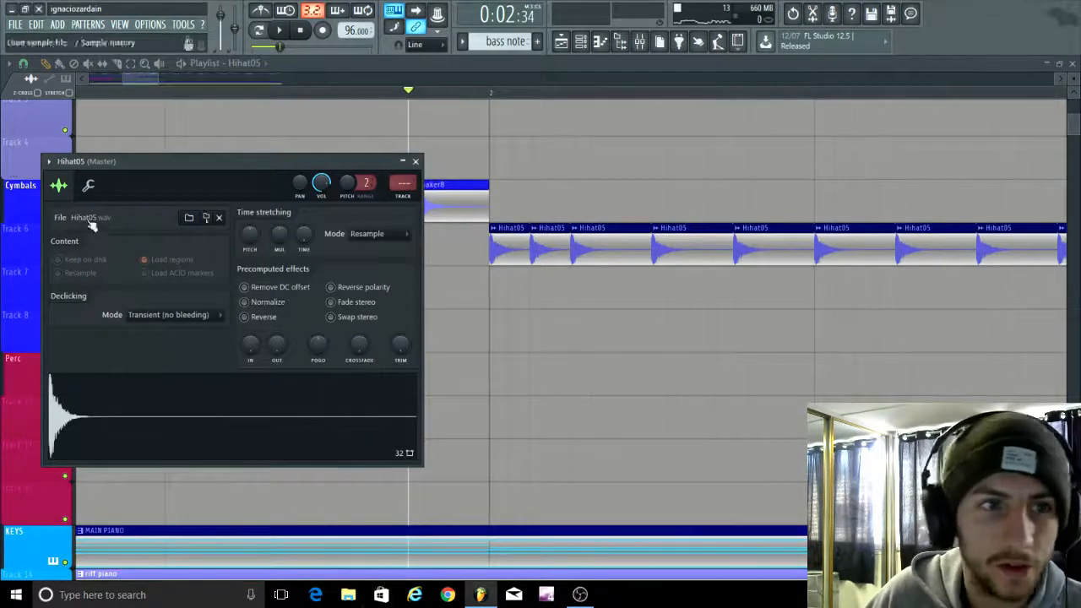
Step: Recolor the Hihat05 channel with the medium blue swatch and close its settings
{"action": "left_click", "coordinate": [48, 162]}
{"action": "left_click", "coordinate": [84, 378]}
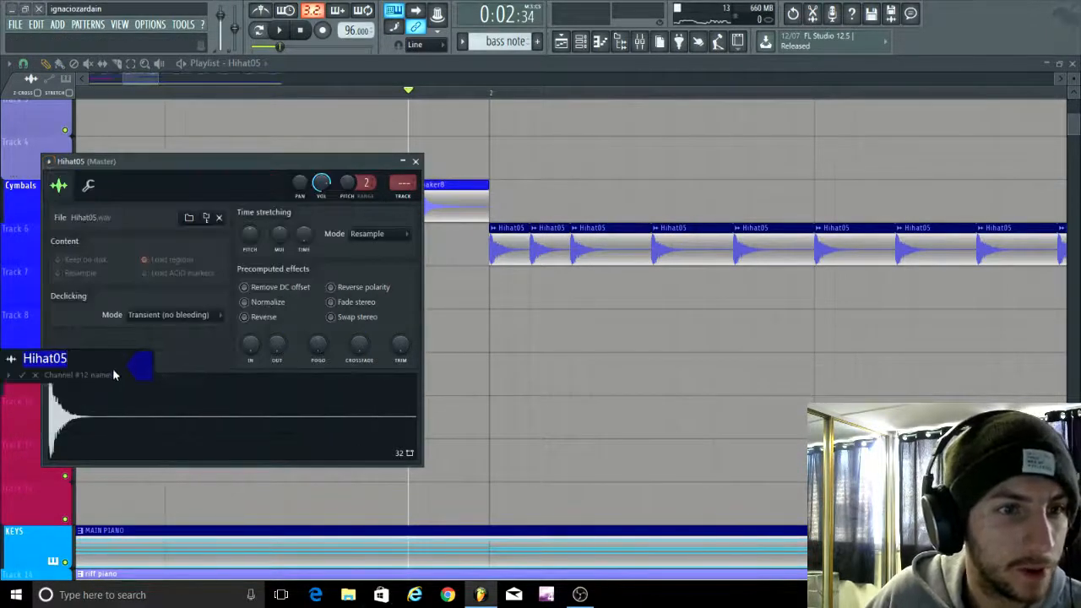
{"action": "left_click", "coordinate": [139, 363]}
{"action": "left_click", "coordinate": [163, 496]}
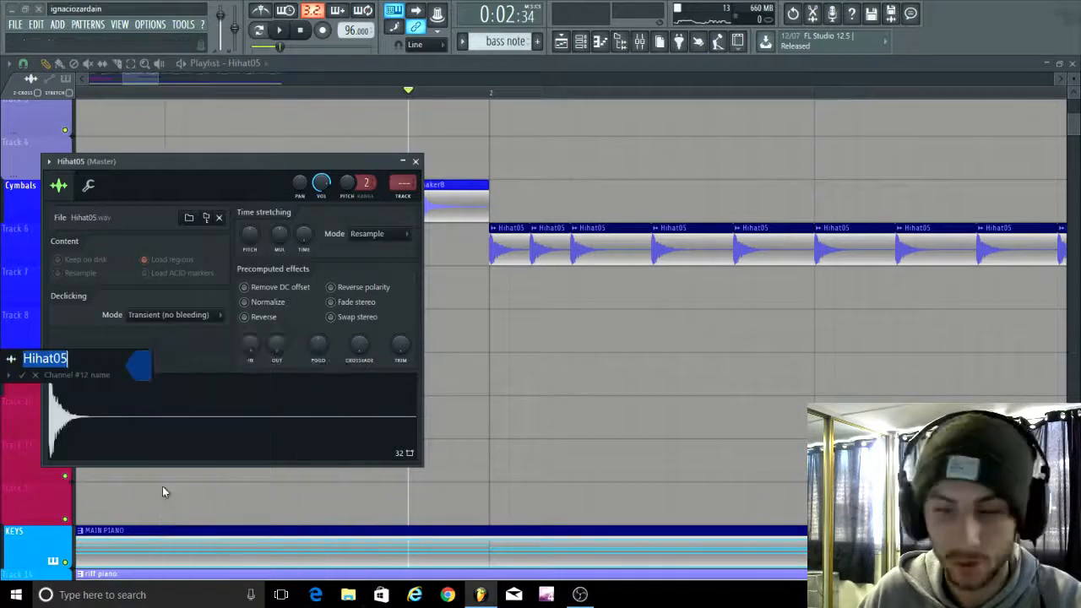
{"action": "key", "text": "Return"}
{"action": "left_click", "coordinate": [414, 160]}
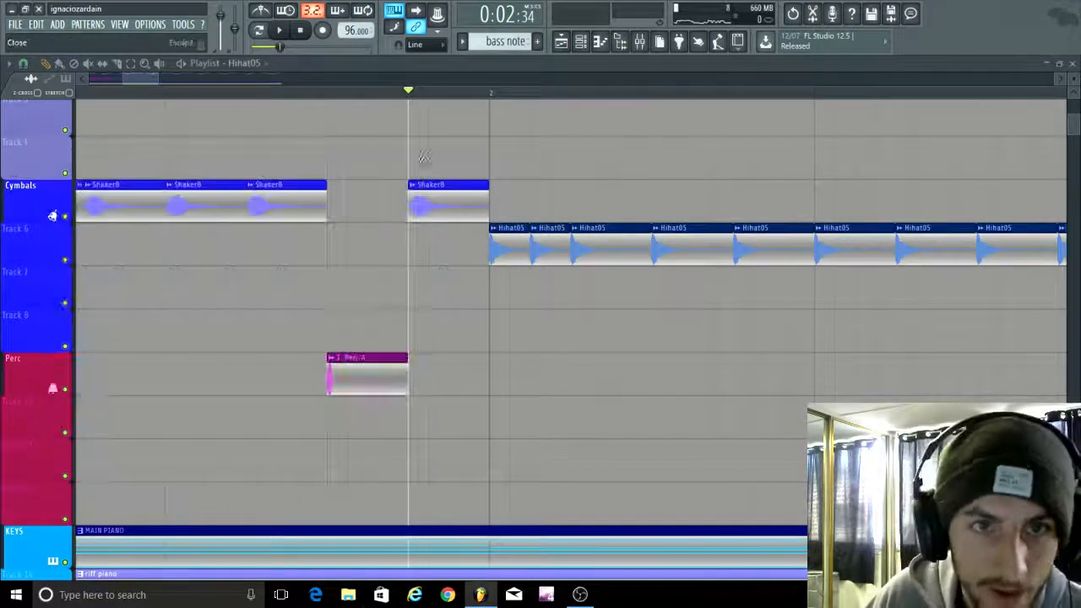
Step: Route the Hihat05 channel to mixer insert 11 and name that insert hat2
{"action": "scroll", "coordinate": [447, 312], "scroll_direction": "down", "scroll_amount": 6}
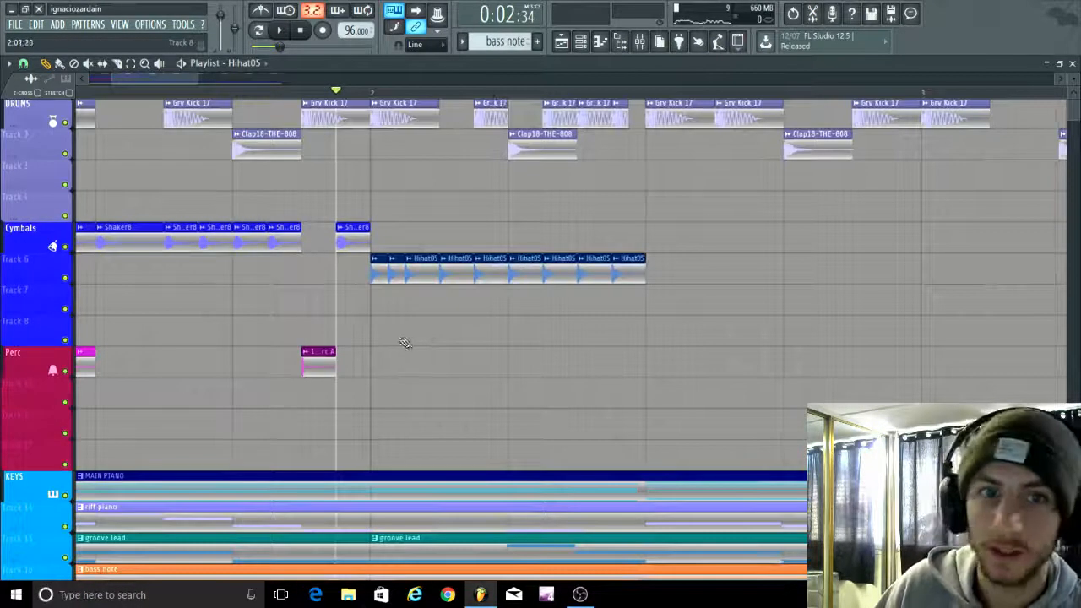
{"action": "scroll", "coordinate": [397, 338], "scroll_direction": "up", "scroll_amount": 5}
{"action": "double_click", "coordinate": [367, 253]}
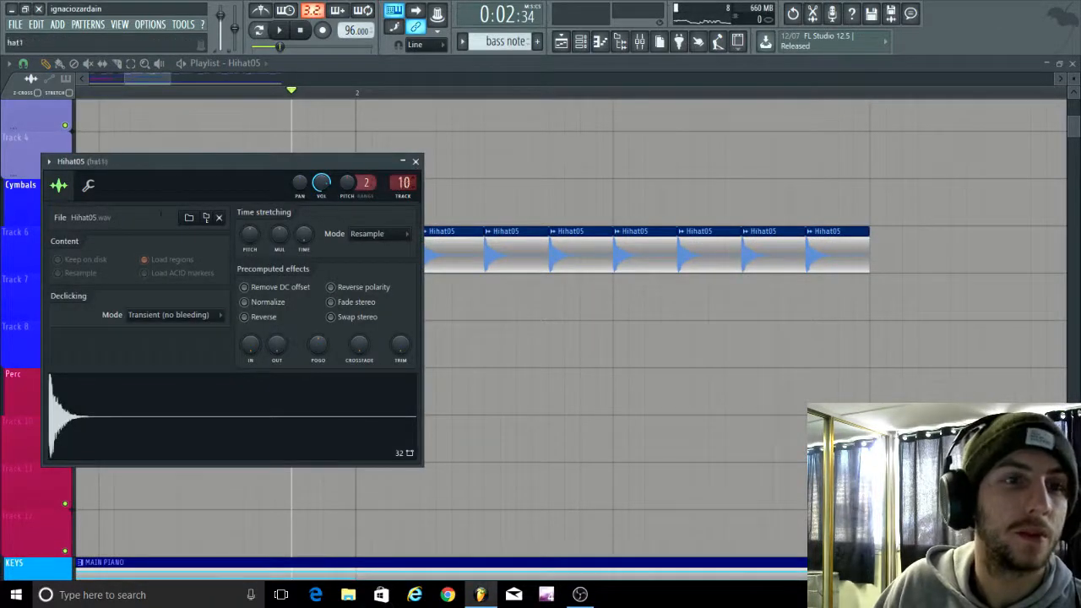
{"action": "left_click", "coordinate": [640, 42]}
{"action": "right_click", "coordinate": [607, 76]}
{"action": "left_click", "coordinate": [625, 91]}
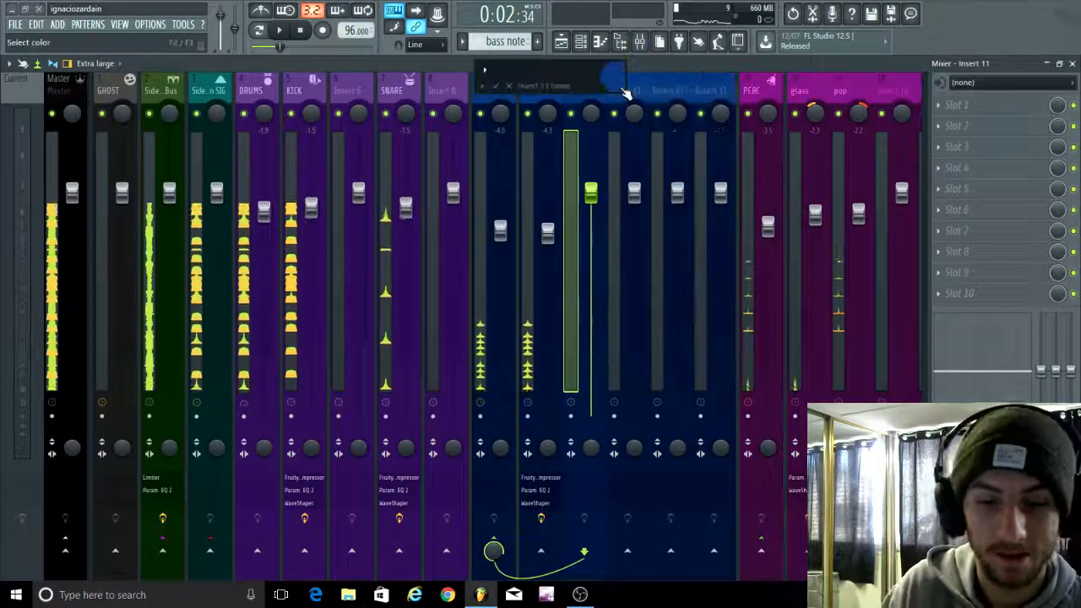
{"action": "type", "text": "hat2"}
{"action": "key", "text": "Return"}
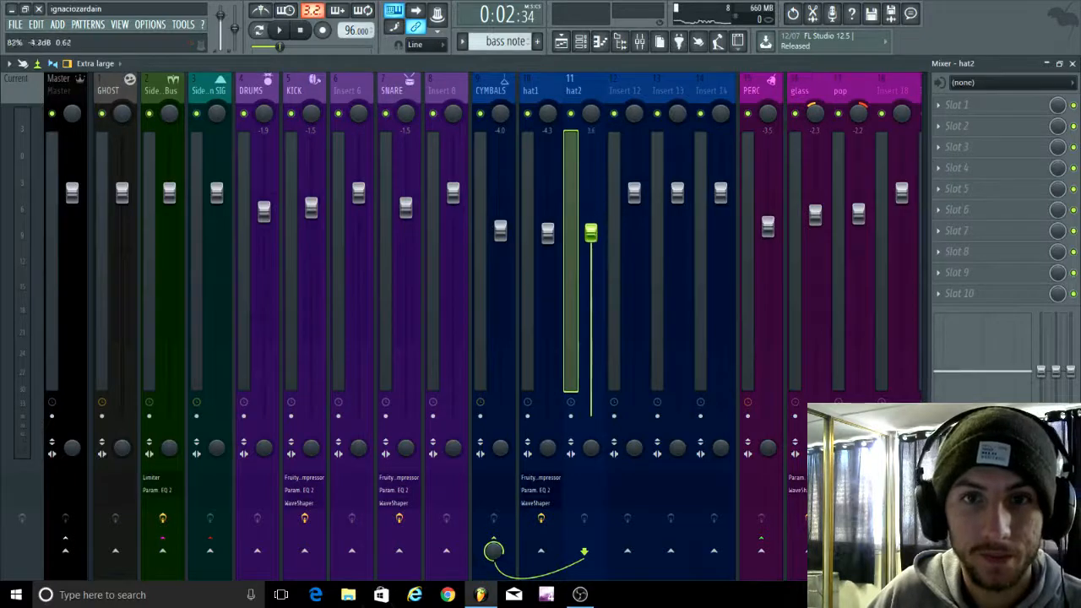
Step: Set the hat2 fader to about -3.4 dB, panning hat1 slightly left and hat2 slightly right
{"action": "left_click_drag", "start_coordinate": [591, 233], "coordinate": [591, 231]}
{"action": "left_click", "coordinate": [546, 106]}
{"action": "left_click_drag", "start_coordinate": [591, 113], "coordinate": [591, 105]}
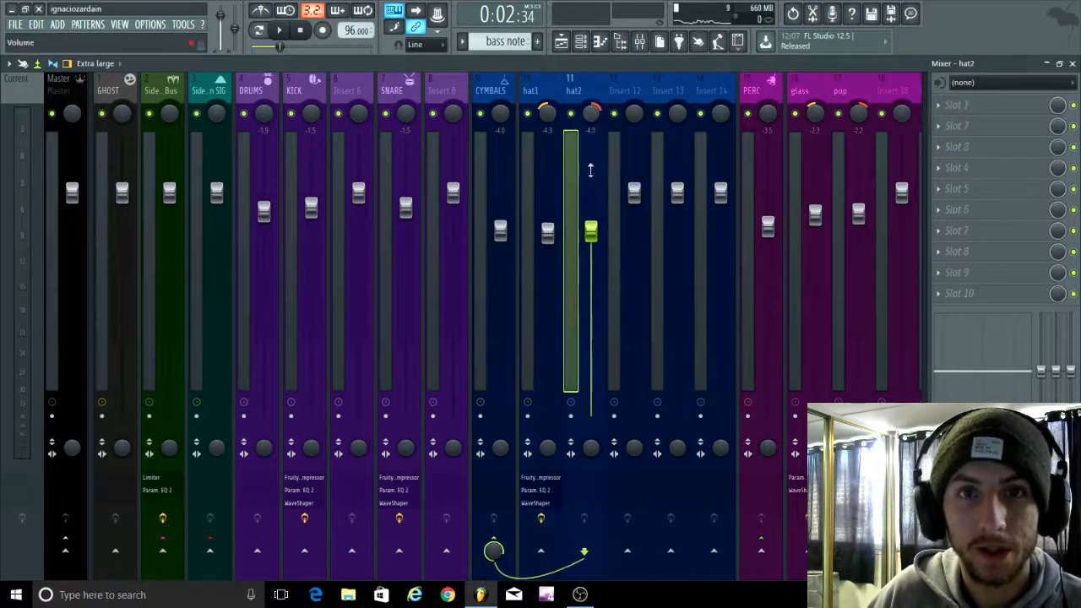
Step: Add Fruity Compressor with a threshold of about -2 dB and Fruity Parametric EQ 2 to hat2, cutting band 1 fully and raising band 6
{"action": "left_click", "coordinate": [961, 111]}
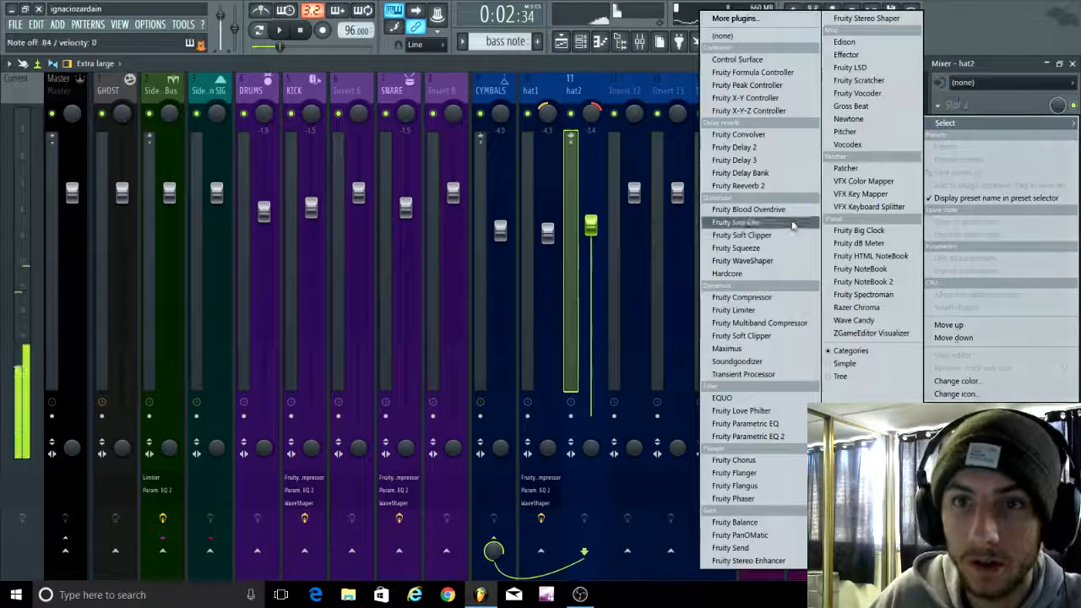
{"action": "left_click", "coordinate": [743, 297]}
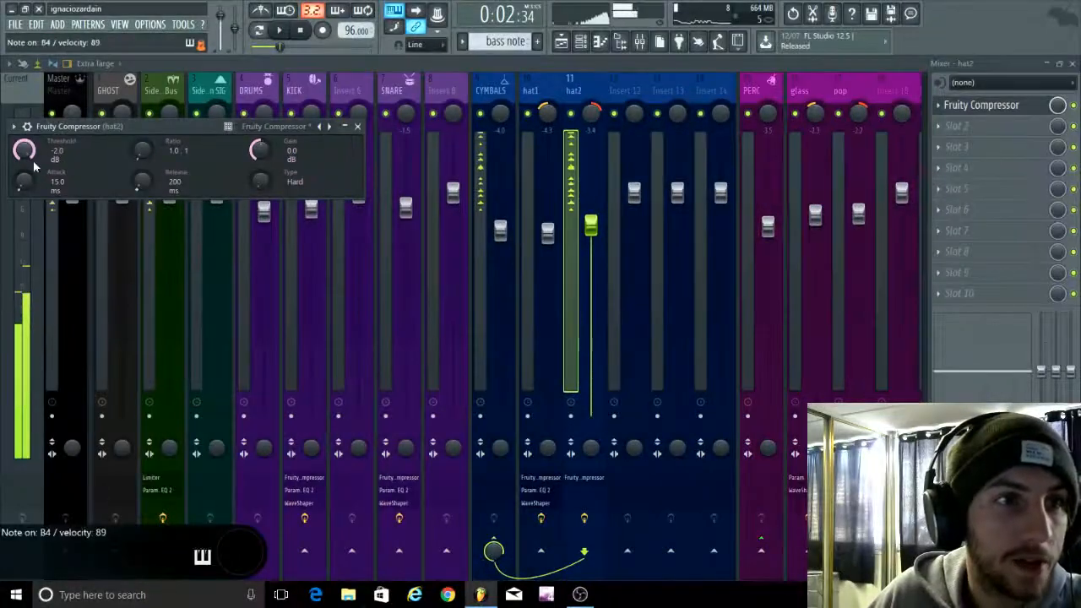
{"action": "left_click", "coordinate": [961, 126]}
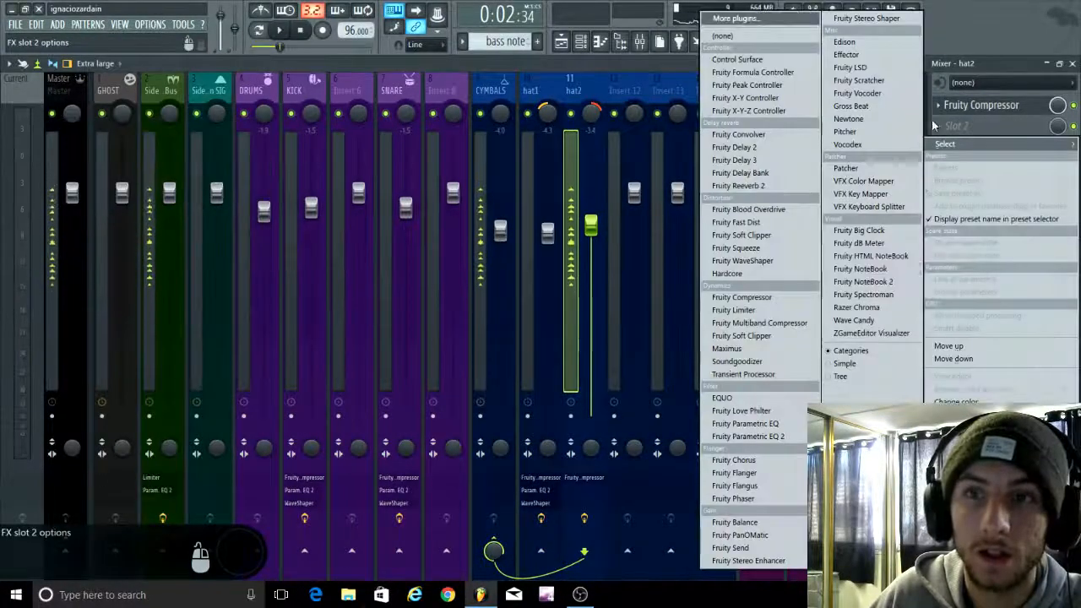
{"action": "left_click", "coordinate": [748, 436]}
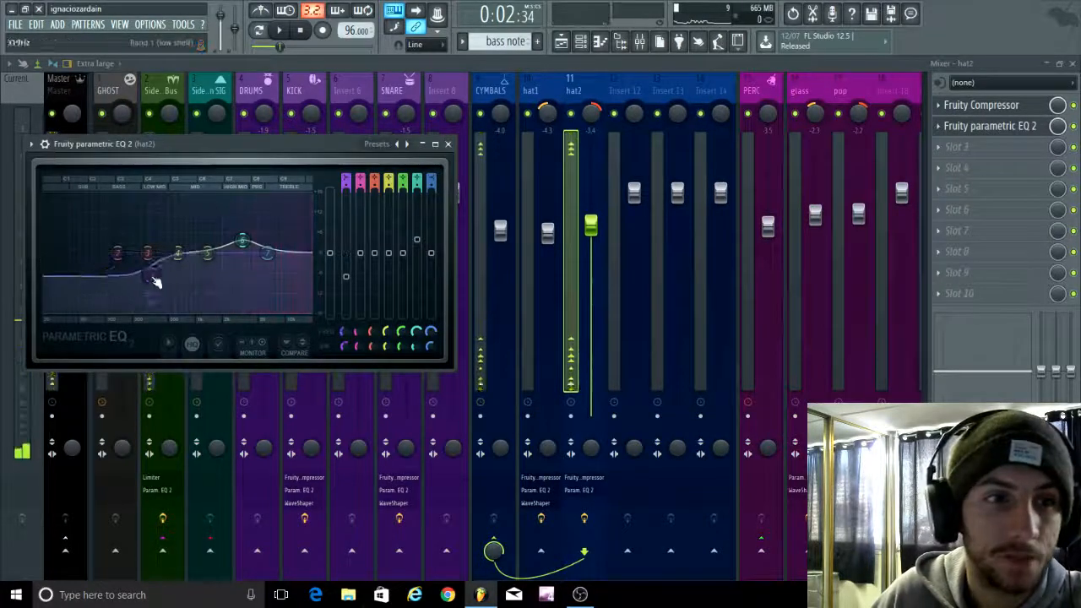
{"action": "left_click_drag", "start_coordinate": [154, 281], "coordinate": [169, 316]}
Step: Add Fruity WaveShaper to hat2's third effect slot, close the plugin windows and return to the playlist
{"action": "left_click", "coordinate": [959, 147]}
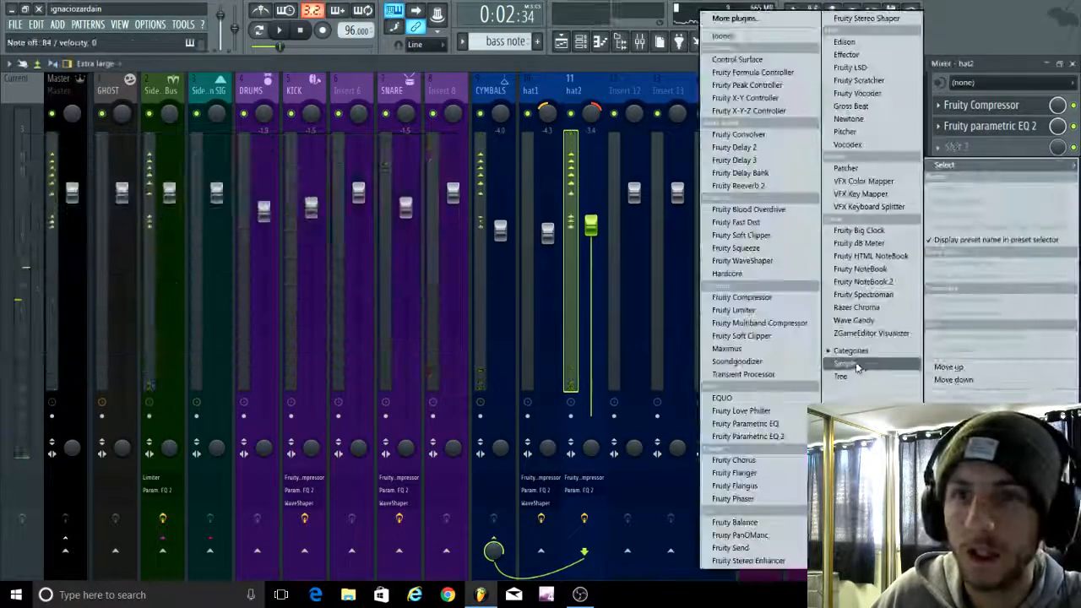
{"action": "left_click", "coordinate": [785, 261]}
{"action": "left_click", "coordinate": [225, 163]}
{"action": "left_click", "coordinate": [358, 127]}
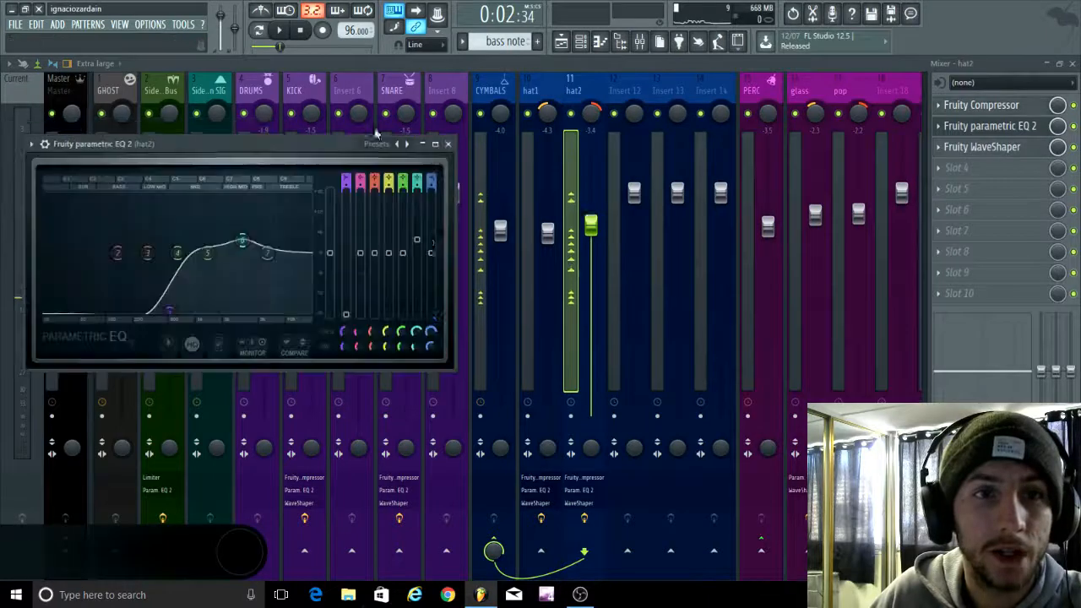
{"action": "left_click", "coordinate": [447, 143]}
{"action": "left_click", "coordinate": [1072, 64]}
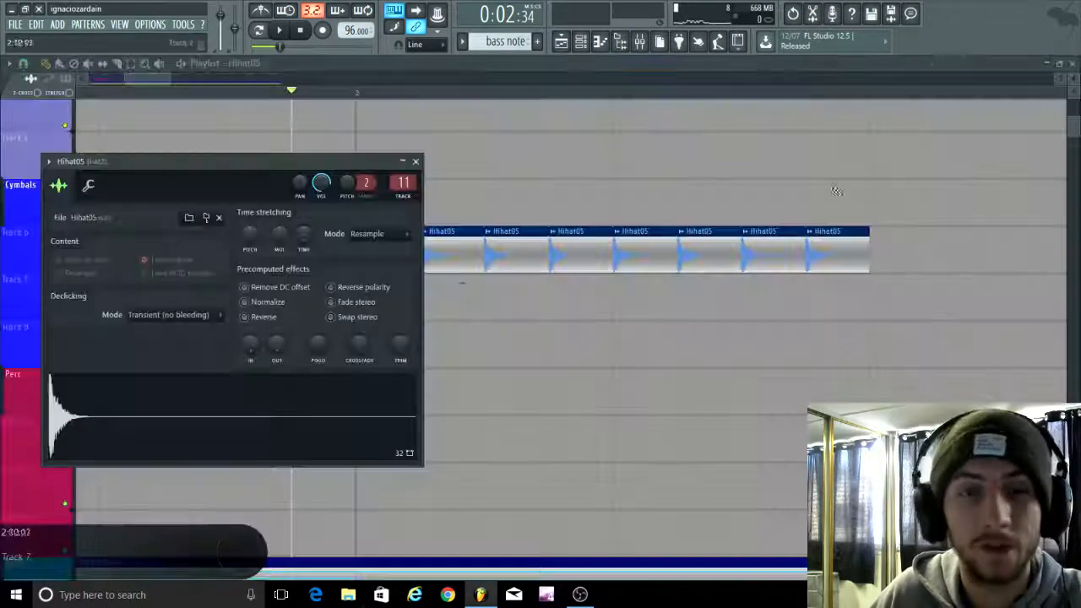
Step: Try the dark blue recently used color on the Hihat05 channel
{"action": "left_click", "coordinate": [415, 162]}
{"action": "scroll", "coordinate": [581, 380], "scroll_direction": "down", "scroll_amount": 3}
{"action": "scroll", "coordinate": [507, 320], "scroll_direction": "up", "scroll_amount": 5}
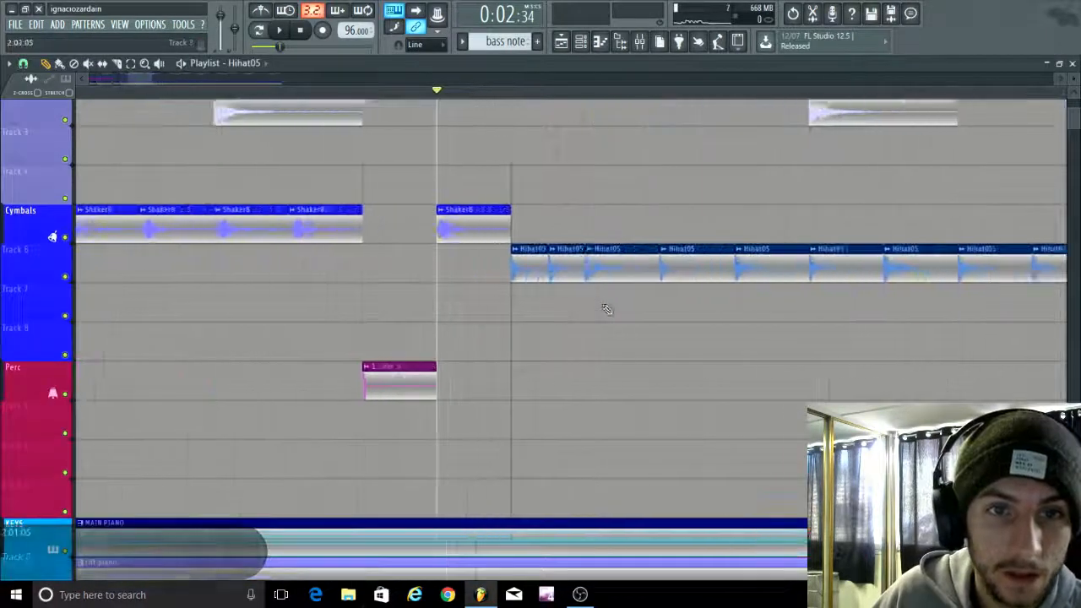
{"action": "double_click", "coordinate": [466, 264]}
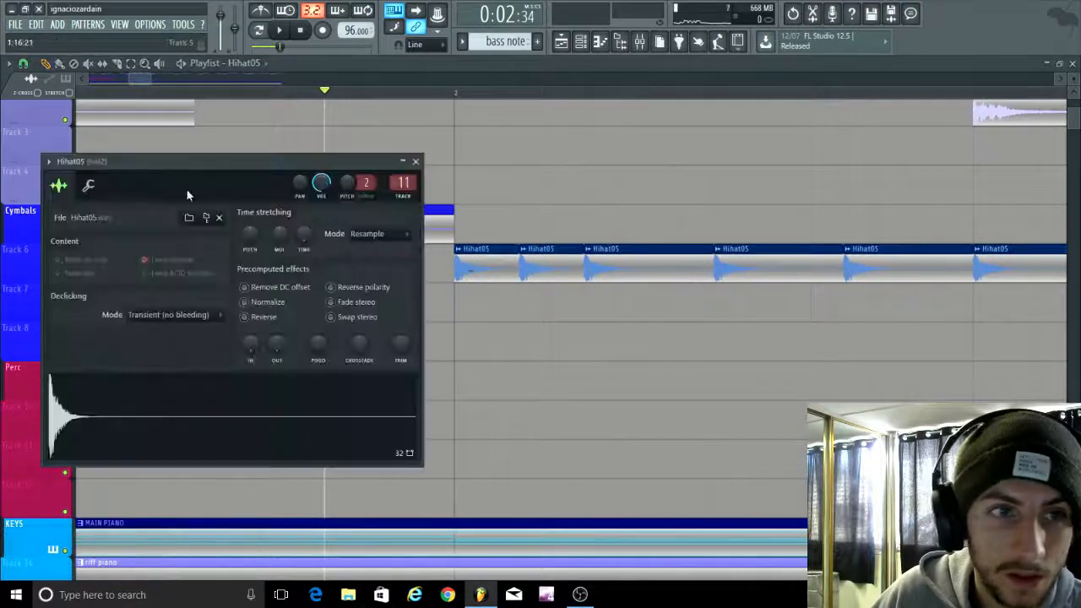
{"action": "left_click", "coordinate": [48, 163]}
{"action": "left_click", "coordinate": [103, 379]}
{"action": "left_click", "coordinate": [143, 368]}
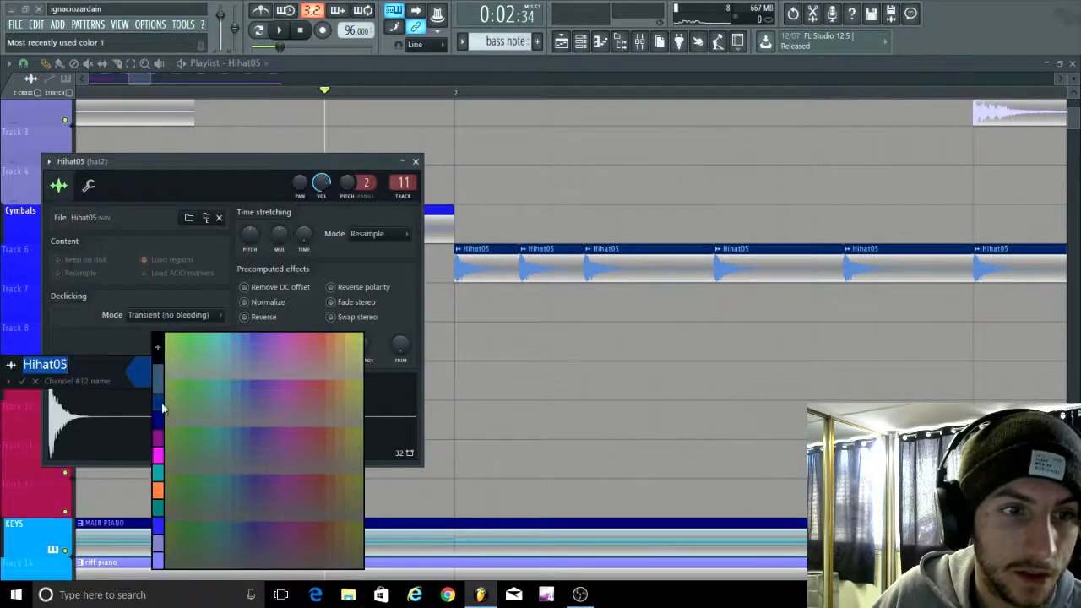
{"action": "left_click", "coordinate": [158, 406]}
{"action": "key", "text": "Return"}
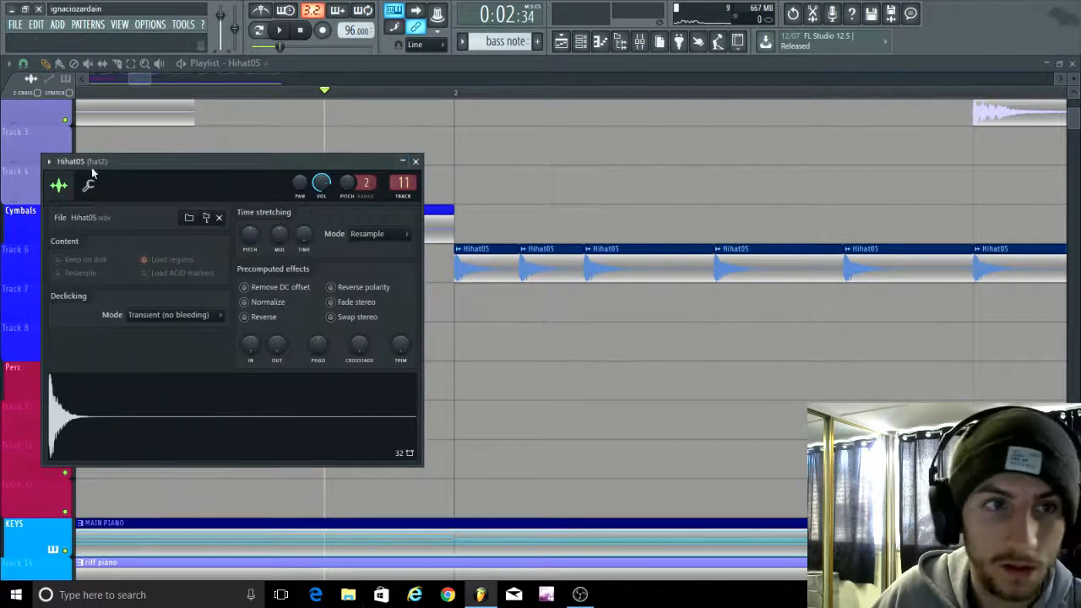
Step: Recolor the Hihat05 channel with the brighter blue used by the Shaker8 clips and close its settings
{"action": "left_click", "coordinate": [49, 161]}
{"action": "left_click", "coordinate": [92, 379]}
{"action": "left_click", "coordinate": [140, 368]}
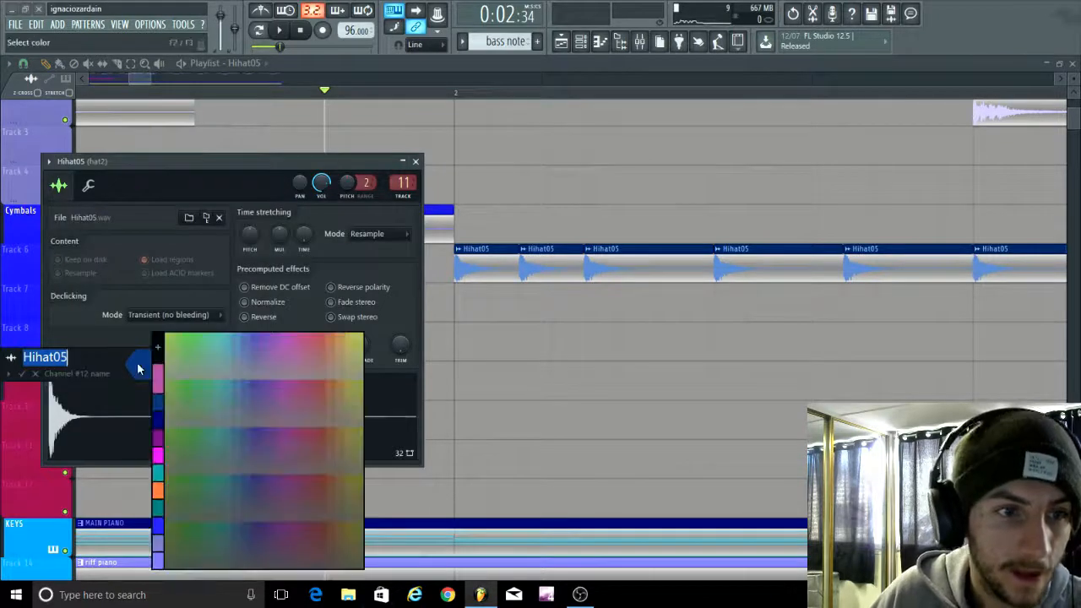
{"action": "left_click", "coordinate": [161, 526]}
{"action": "key", "text": "Return"}
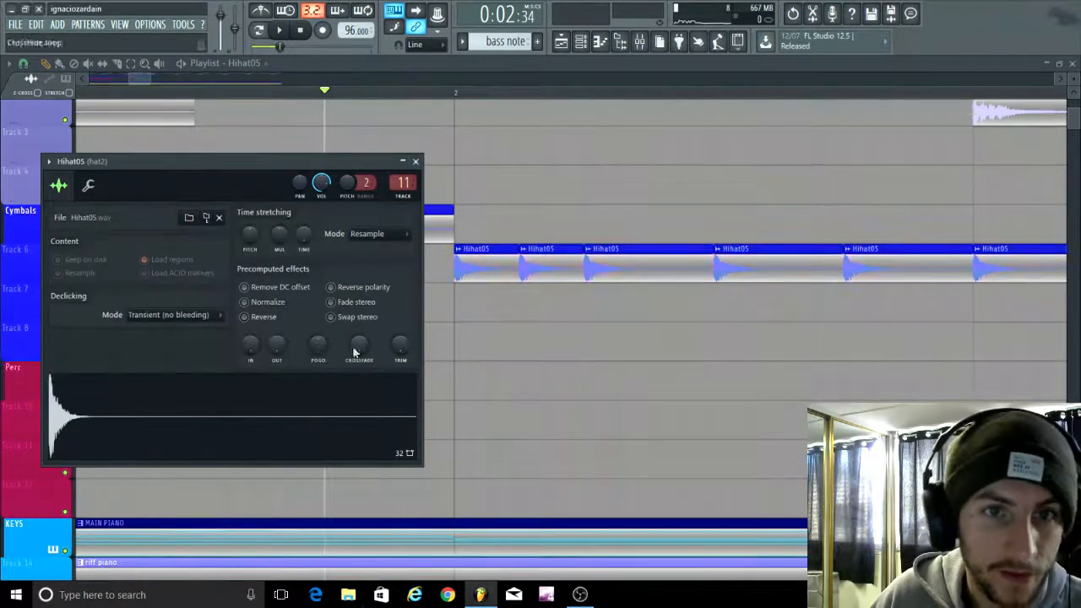
{"action": "left_click", "coordinate": [416, 161]}
Step: Send the hat2 mixer insert to the REVERB insert at about 13% and return to the playlist
{"action": "scroll", "coordinate": [475, 363], "scroll_direction": "down", "scroll_amount": 4}
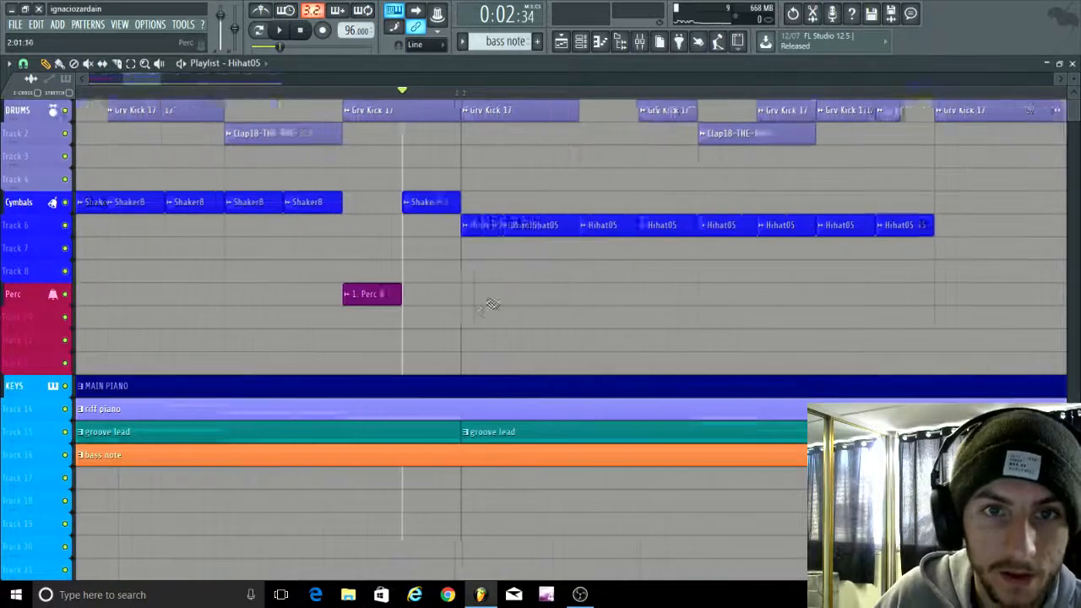
{"action": "scroll", "coordinate": [506, 295], "scroll_direction": "up", "scroll_amount": 3}
{"action": "scroll", "coordinate": [473, 283], "scroll_direction": "down", "scroll_amount": 4}
{"action": "scroll", "coordinate": [516, 236], "scroll_direction": "up", "scroll_amount": 3}
{"action": "double_click", "coordinate": [517, 202]}
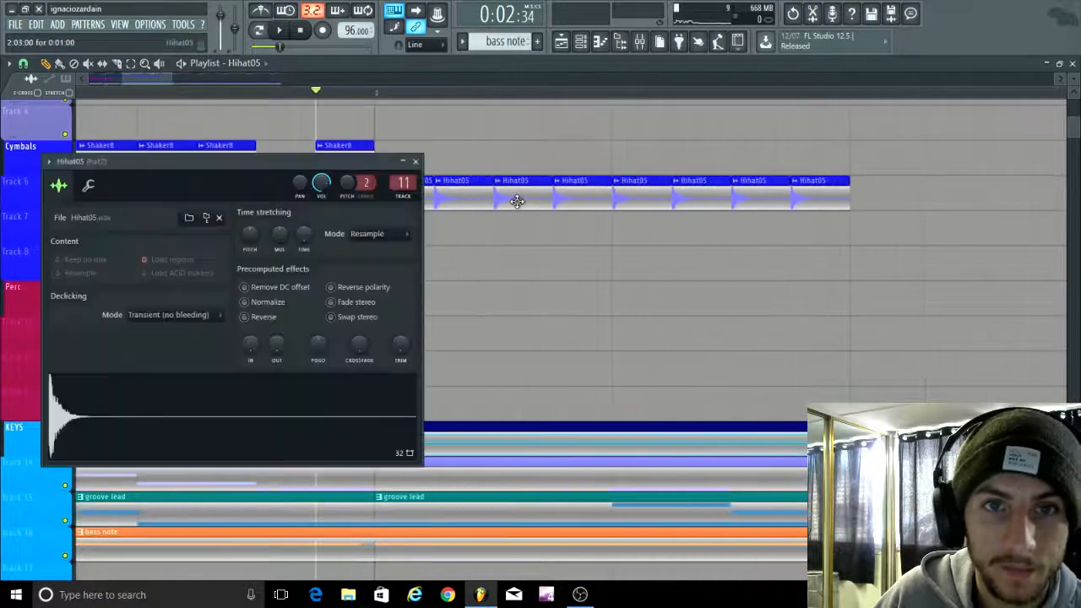
{"action": "left_click", "coordinate": [640, 42]}
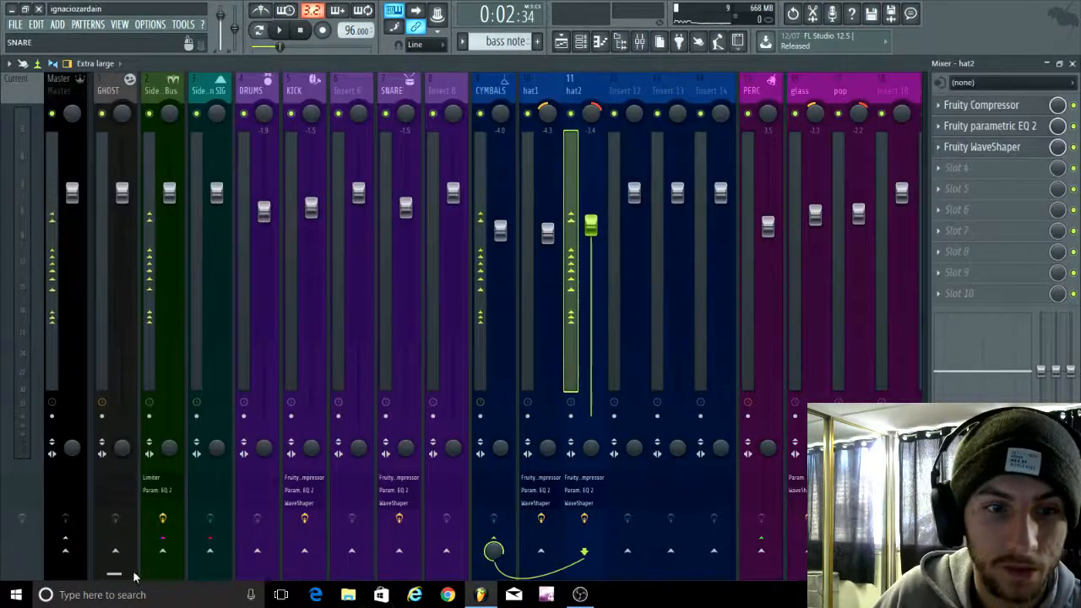
{"action": "left_click_drag", "start_coordinate": [120, 575], "coordinate": [579, 576]}
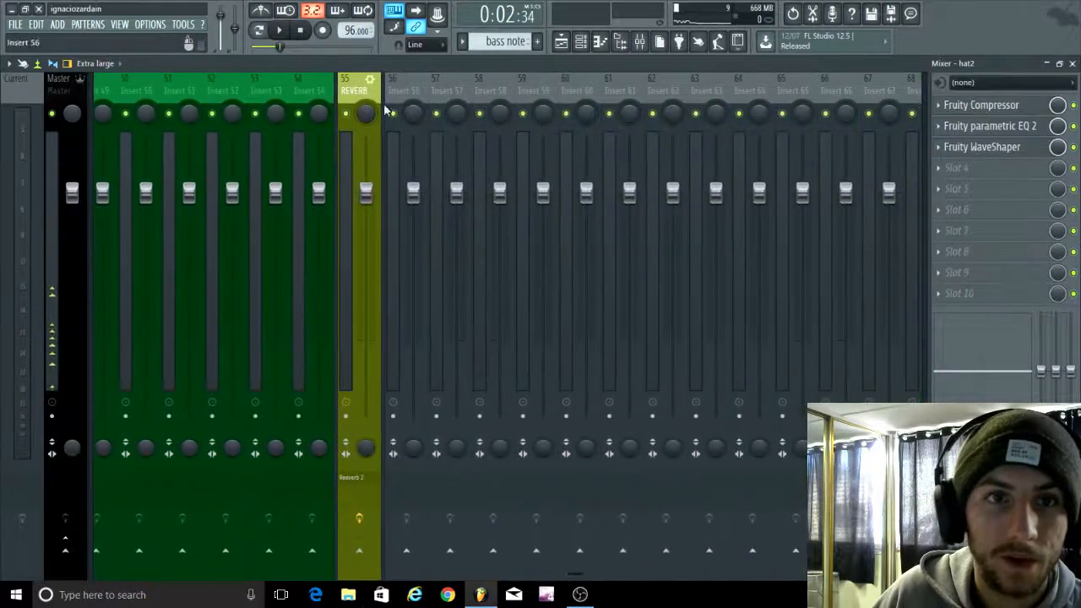
{"action": "left_click", "coordinate": [356, 85]}
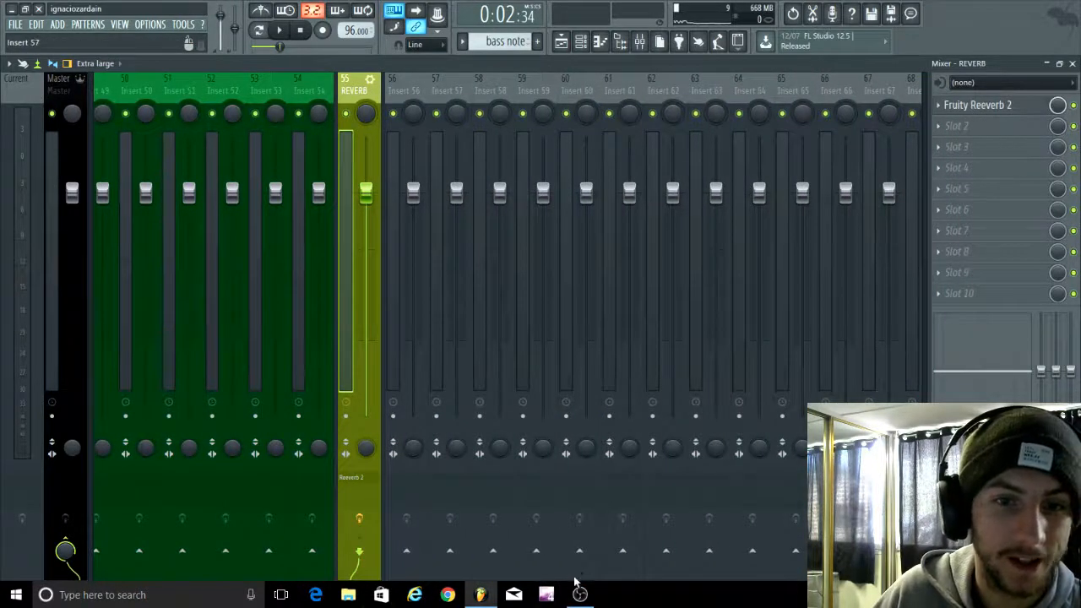
{"action": "left_click_drag", "start_coordinate": [576, 577], "coordinate": [502, 583]}
{"action": "left_click", "coordinate": [272, 93]}
{"action": "left_click", "coordinate": [503, 551]}
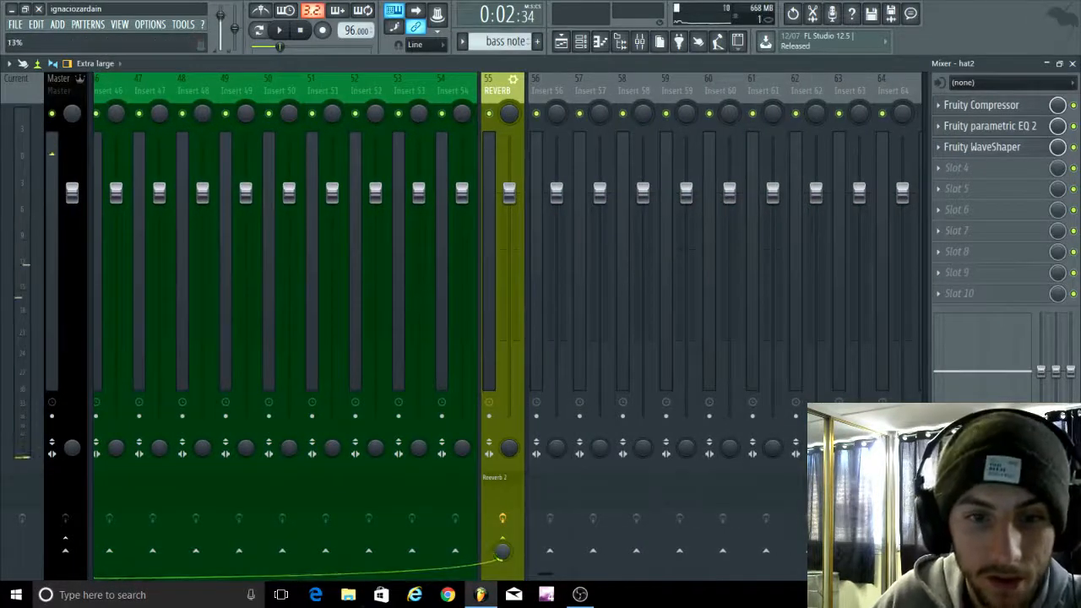
{"action": "left_click", "coordinate": [1072, 64]}
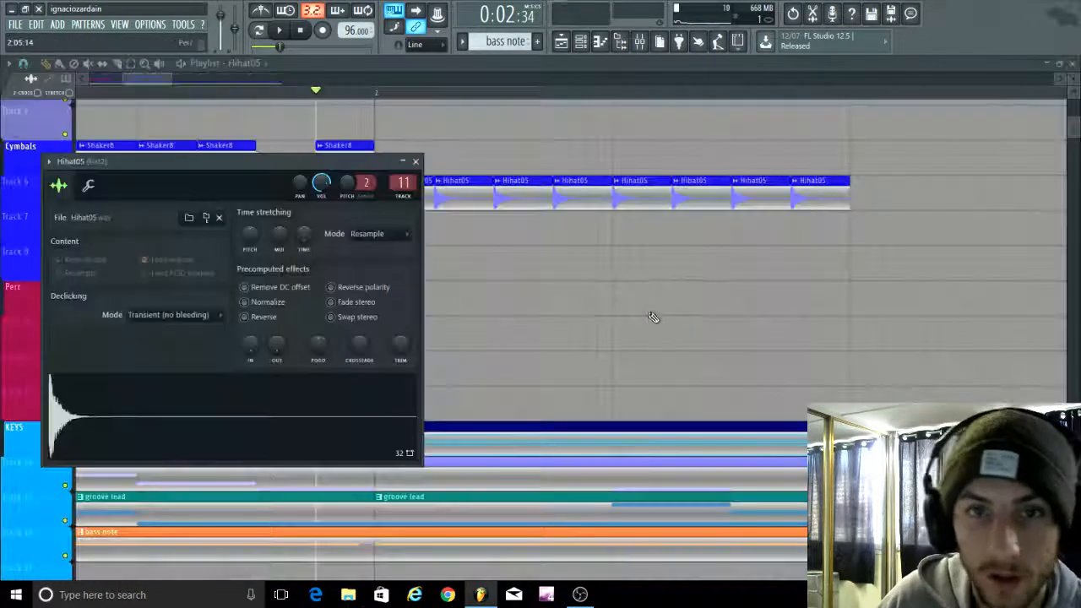
Step: Play the arrangement from the start to hear the Hihat05 run against the other tracks
{"action": "right_click", "coordinate": [651, 316]}
{"action": "scroll", "coordinate": [506, 295], "scroll_direction": "down", "scroll_amount": 3, "text": "ctrl"}
{"action": "right_click", "coordinate": [422, 257], "text": "ctrl"}
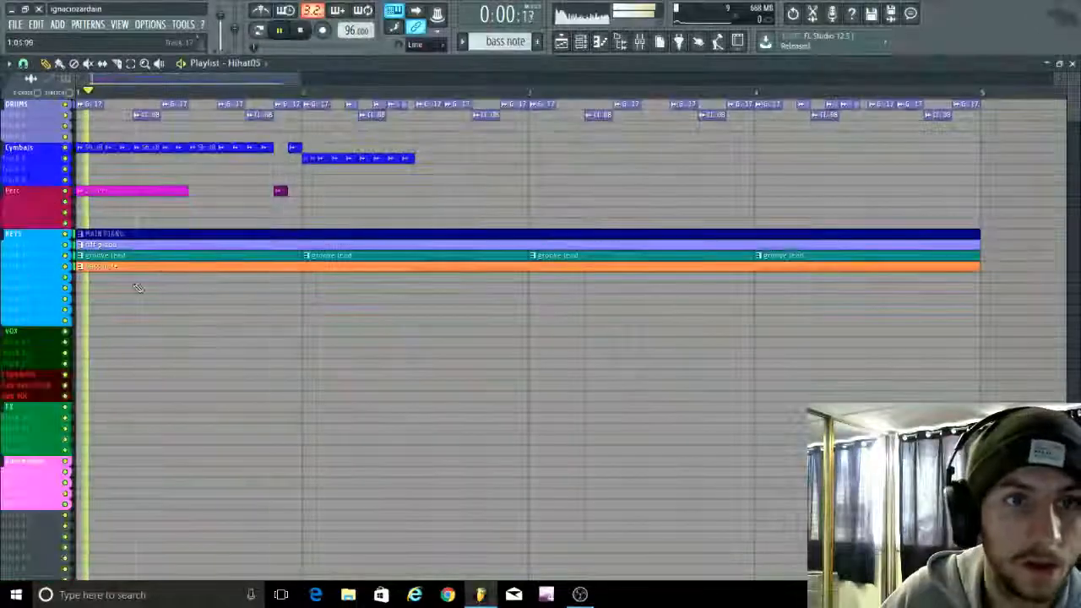
{"action": "right_click", "coordinate": [308, 296], "text": "ctrl"}
{"action": "scroll", "coordinate": [507, 275], "scroll_direction": "up", "scroll_amount": 3}
{"action": "scroll", "coordinate": [577, 267], "scroll_direction": "up", "scroll_amount": 1, "text": "ctrl"}
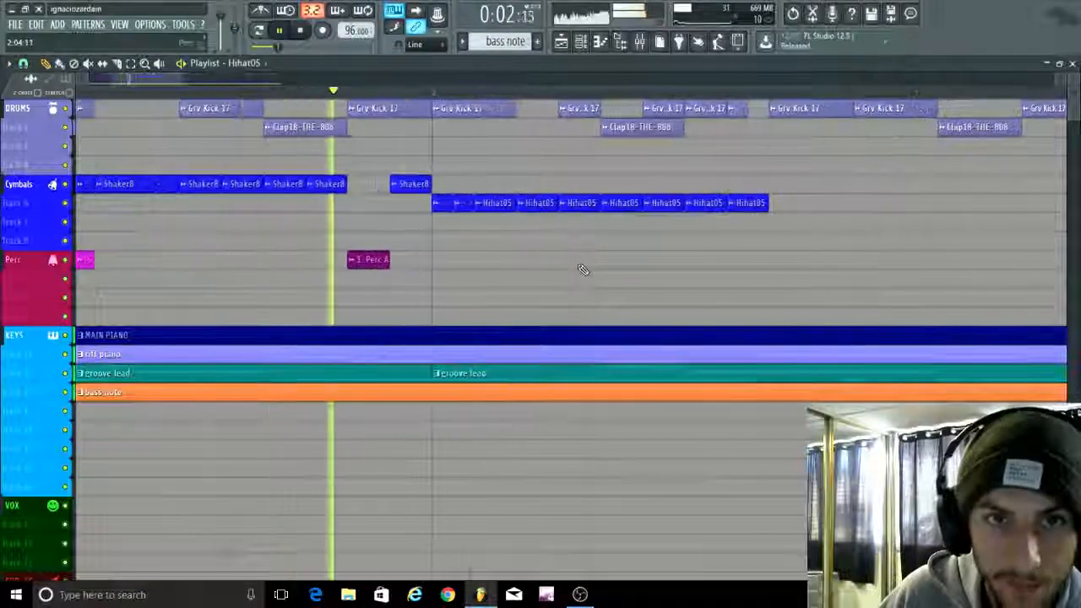
{"action": "scroll", "coordinate": [663, 263], "scroll_direction": "down", "scroll_amount": 2, "text": "ctrl"}
{"action": "key", "text": "space"}
{"action": "scroll", "coordinate": [622, 260], "scroll_direction": "up", "scroll_amount": 2, "text": "alt"}
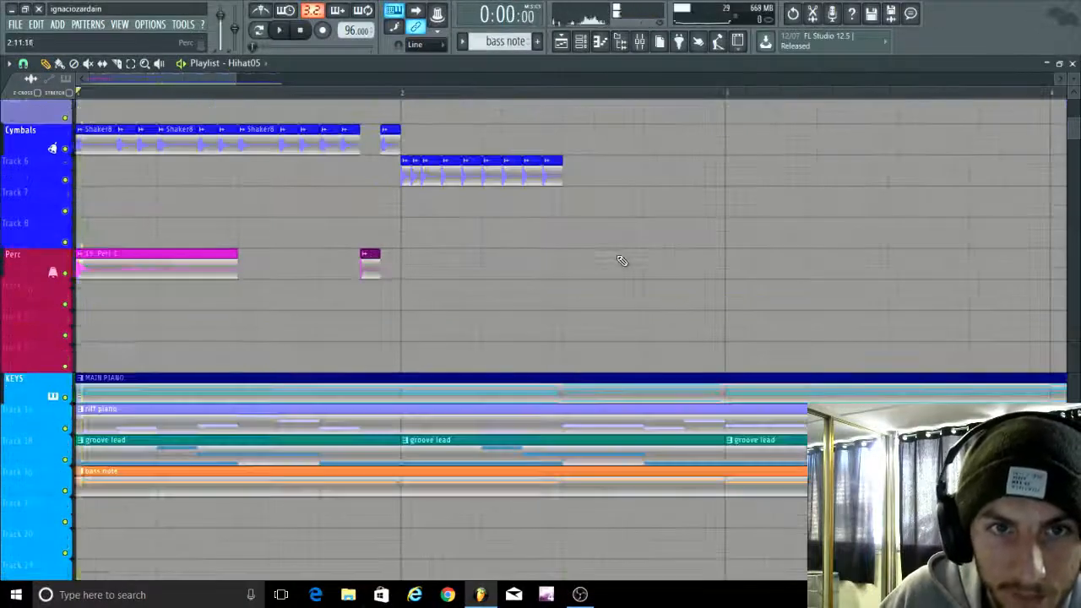
{"action": "key", "text": "space"}
{"action": "scroll", "coordinate": [591, 254], "scroll_direction": "up", "scroll_amount": 4, "text": "ctrl"}
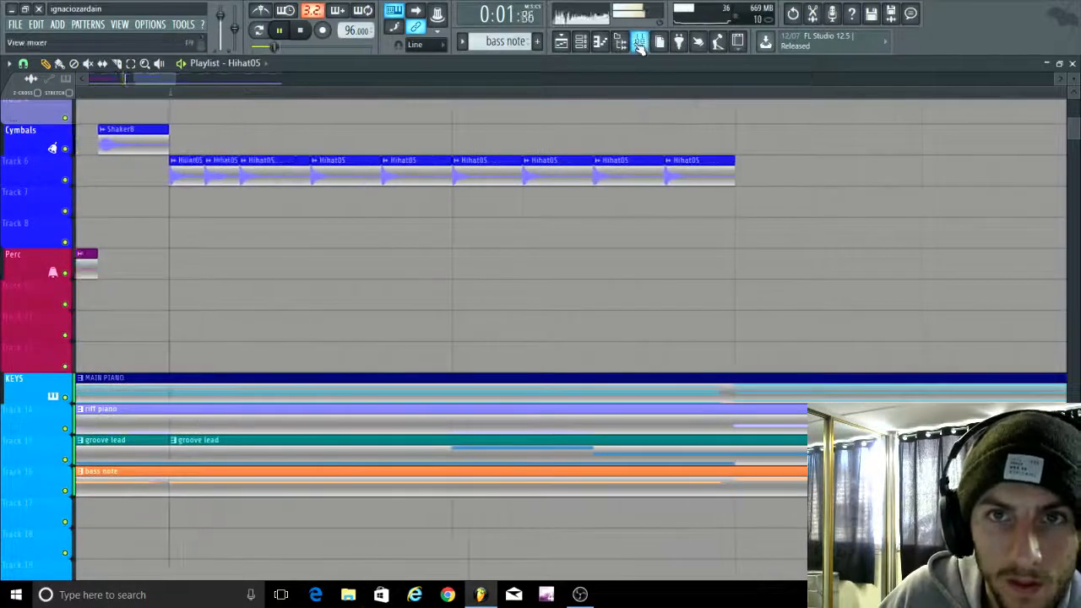
Step: Raise the hat2 mixer fader to about -2.8 dB during playback and return to the playlist
{"action": "left_click", "coordinate": [639, 42]}
{"action": "left_click", "coordinate": [401, 216]}
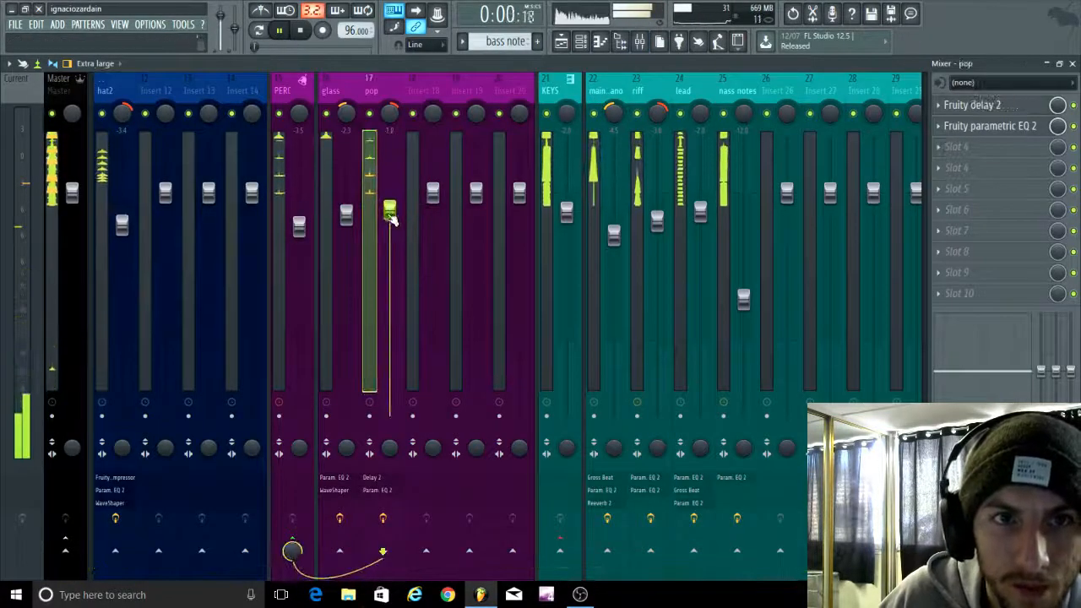
{"action": "left_click_drag", "start_coordinate": [222, 579], "coordinate": [127, 579]}
{"action": "left_click", "coordinate": [475, 229]}
{"action": "key", "text": "space"}
{"action": "key", "text": "space"}
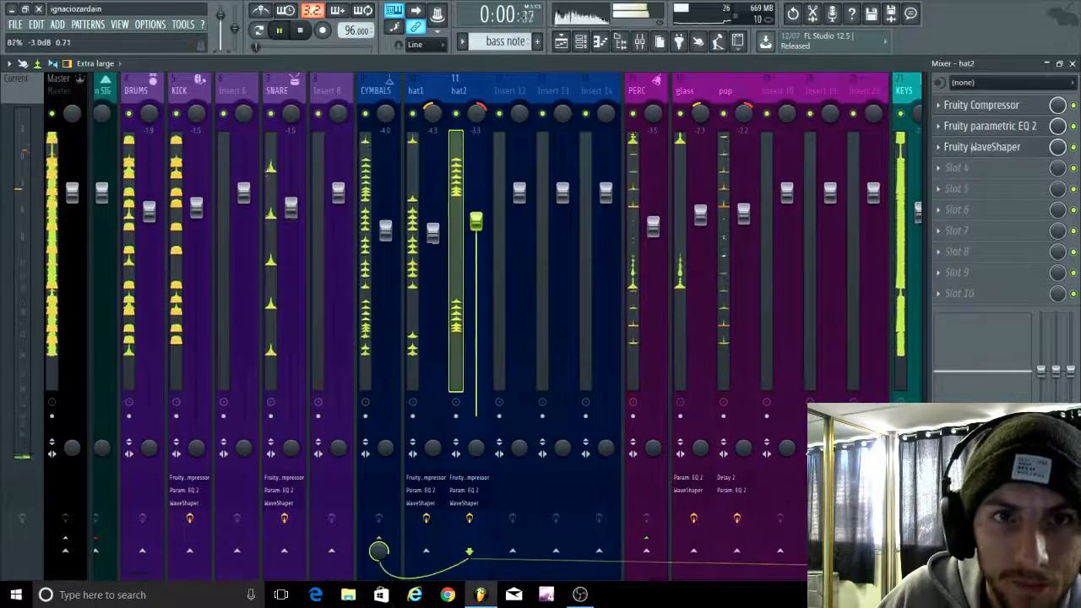
{"action": "left_click_drag", "start_coordinate": [476, 226], "coordinate": [476, 219]}
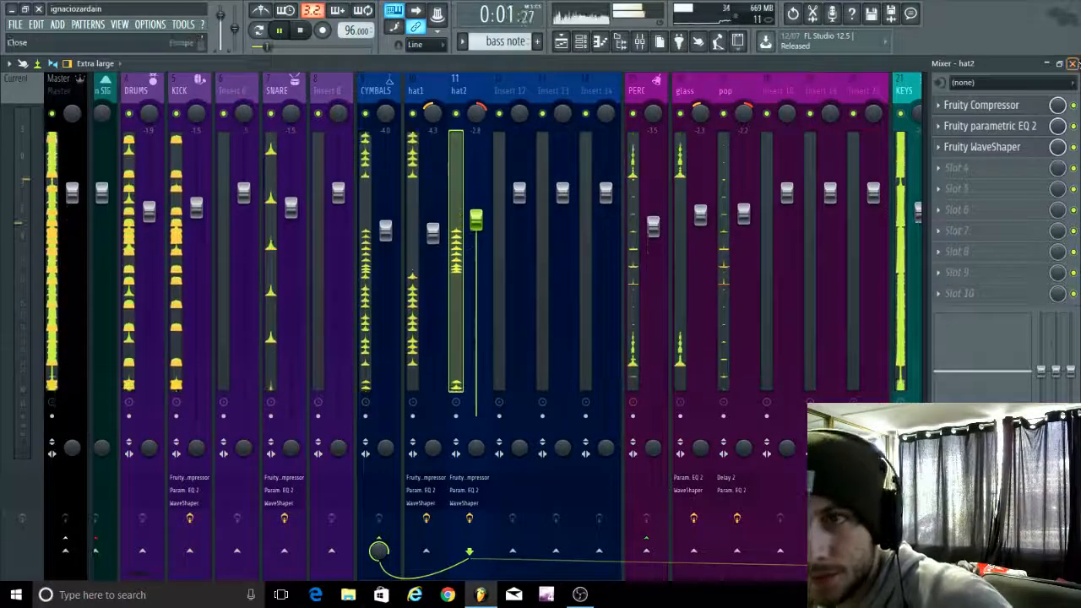
{"action": "key", "text": "F5"}
Step: Copy a Shaker8 clip to directly after the Hihat05 run in bar 2 and duplicate it into four consecutive clips
{"action": "scroll", "coordinate": [483, 298], "scroll_direction": "down", "scroll_amount": 4}
{"action": "scroll", "coordinate": [483, 299], "scroll_direction": "down", "scroll_amount": 3}
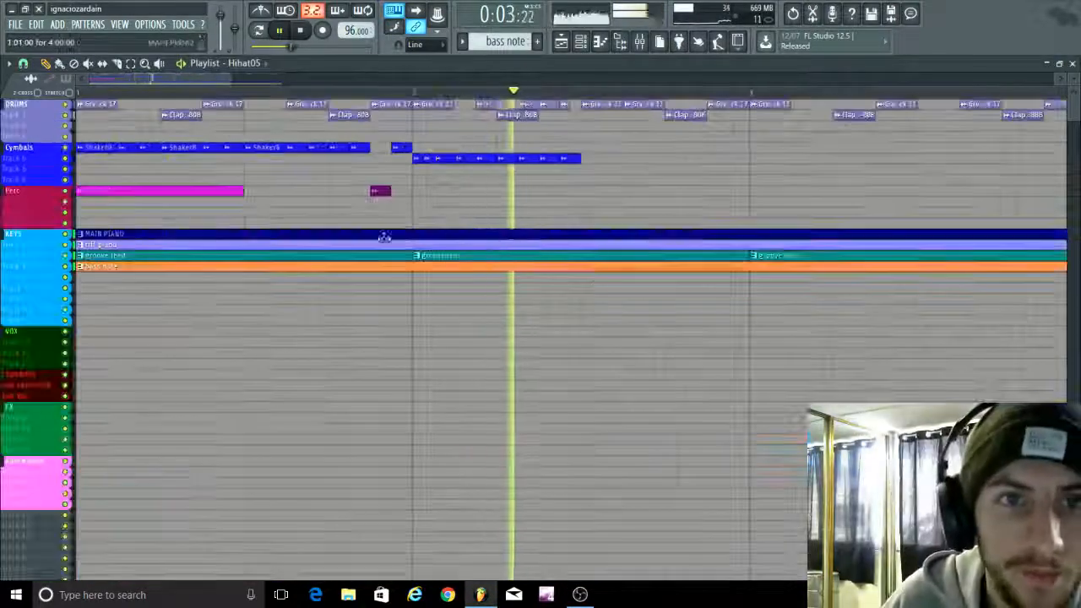
{"action": "scroll", "coordinate": [367, 164], "scroll_direction": "up", "scroll_amount": 2}
{"action": "scroll", "coordinate": [557, 283], "scroll_direction": "up", "scroll_amount": 2}
{"action": "scroll", "coordinate": [394, 254], "scroll_direction": "up", "scroll_amount": 1}
{"action": "scroll", "coordinate": [394, 254], "scroll_direction": "up", "scroll_amount": 1}
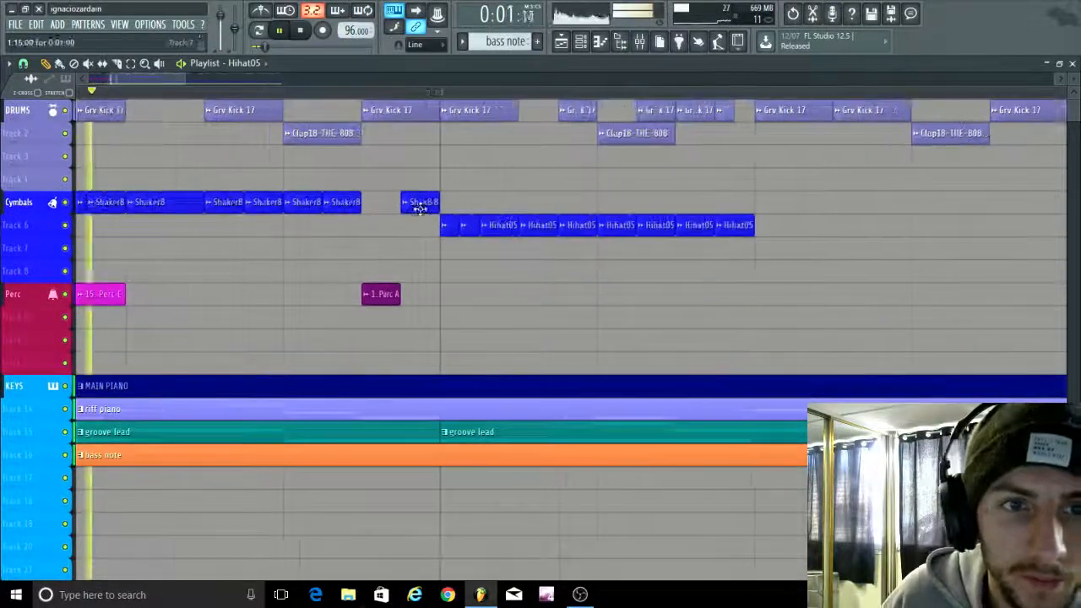
{"action": "left_click", "coordinate": [418, 206], "text": "ctrl"}
{"action": "scroll", "coordinate": [418, 208], "scroll_direction": "up", "scroll_amount": 1}
{"action": "left_click_drag", "start_coordinate": [321, 206], "coordinate": [855, 182]}
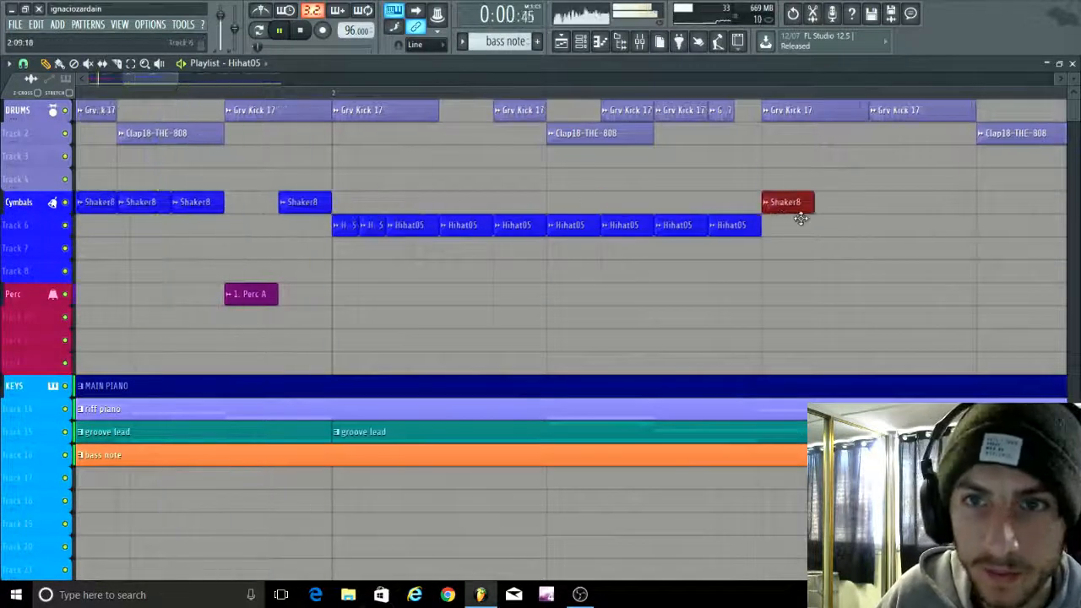
{"action": "scroll", "coordinate": [773, 257], "scroll_direction": "down", "scroll_amount": 2}
{"action": "scroll", "coordinate": [753, 266], "scroll_direction": "up", "scroll_amount": 3}
{"action": "key", "text": "ctrl+b"}
{"action": "key", "text": "ctrl+b"}
{"action": "key", "text": "ctrl+b"}
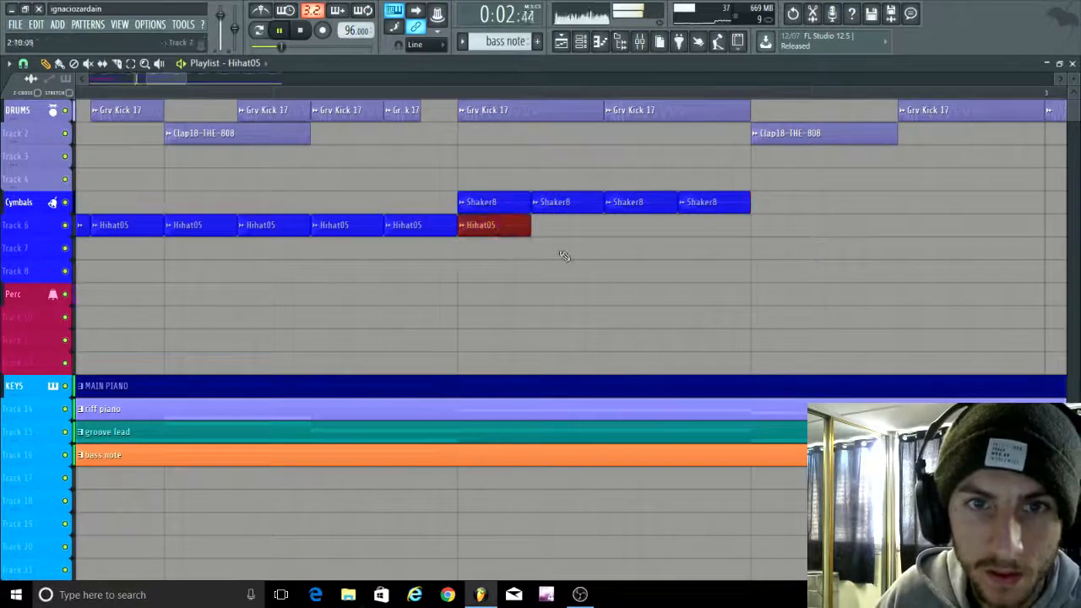
Step: Replace the third of the four new Shaker8 clips in bar 2 with two half-length Hihat05 clips
{"action": "left_click_drag", "start_coordinate": [505, 224], "coordinate": [789, 229]}
{"action": "scroll", "coordinate": [776, 235], "scroll_direction": "up", "scroll_amount": 2}
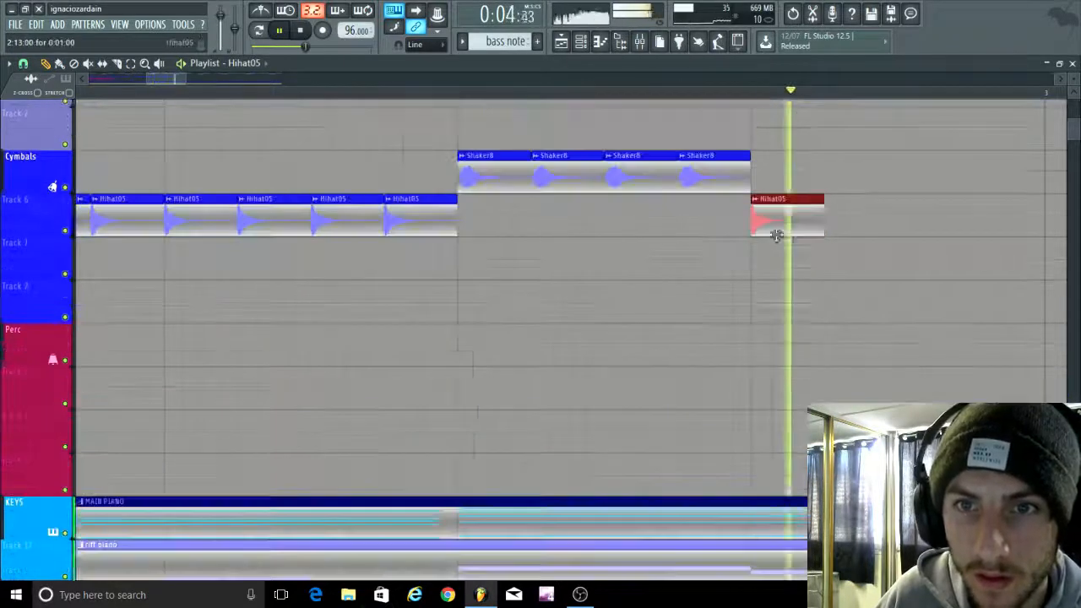
{"action": "key", "text": "space"}
{"action": "scroll", "coordinate": [647, 229], "scroll_direction": "up", "scroll_amount": 2}
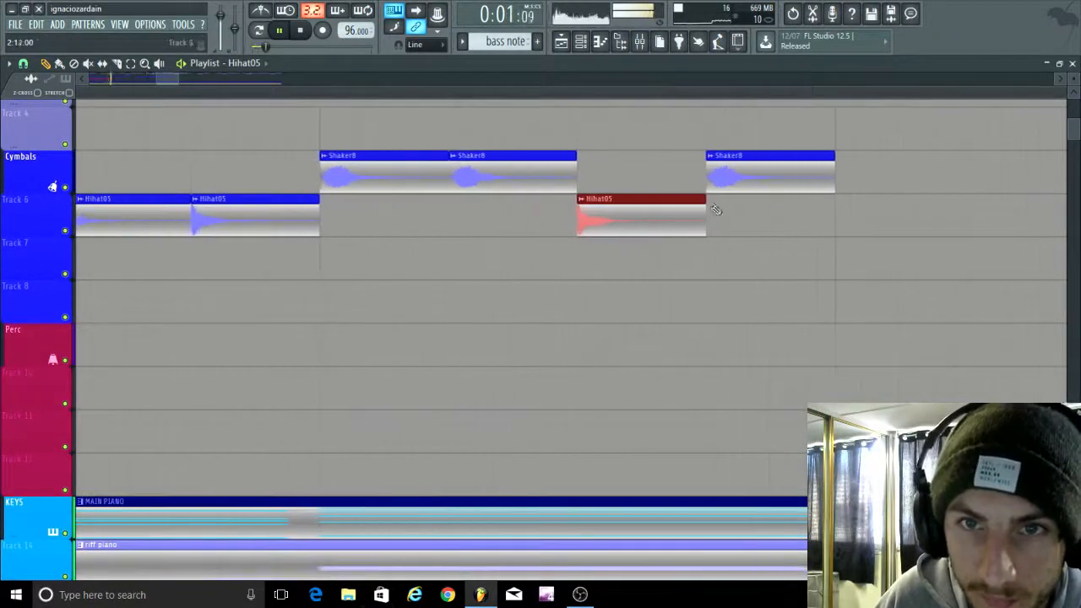
{"action": "scroll", "coordinate": [613, 218], "scroll_direction": "down", "scroll_amount": 3}
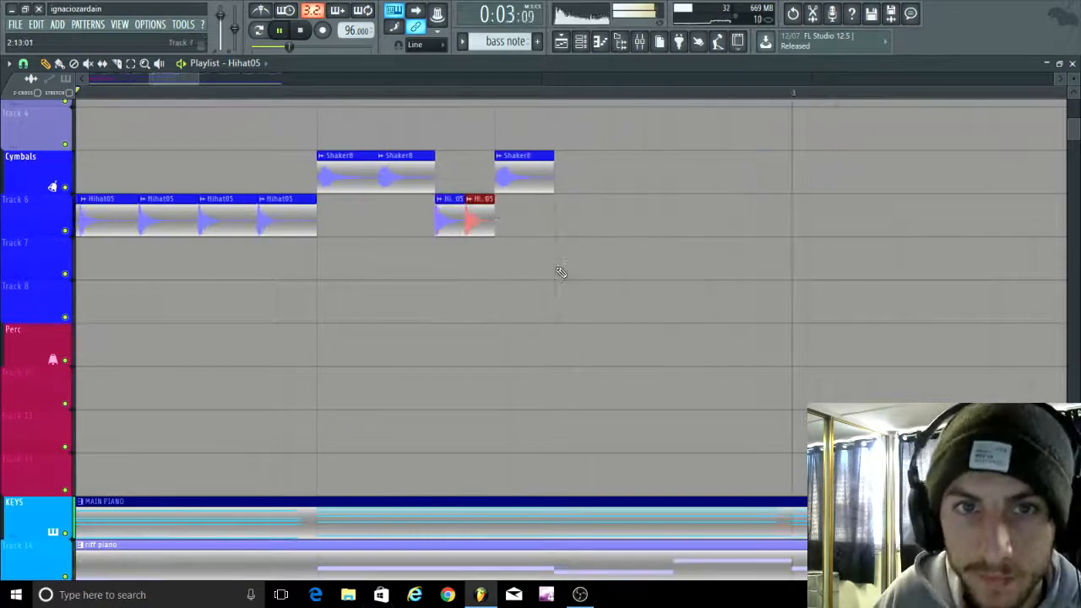
{"action": "scroll", "coordinate": [560, 270], "scroll_direction": "down", "scroll_amount": 2}
{"action": "key", "text": "space"}
Step: Add two half-length Hihat05 clips at 2:13, a Shaker8 clip after them and another Shaker8 at the end of bar 2
{"action": "scroll", "coordinate": [543, 246], "scroll_direction": "up", "scroll_amount": 2}
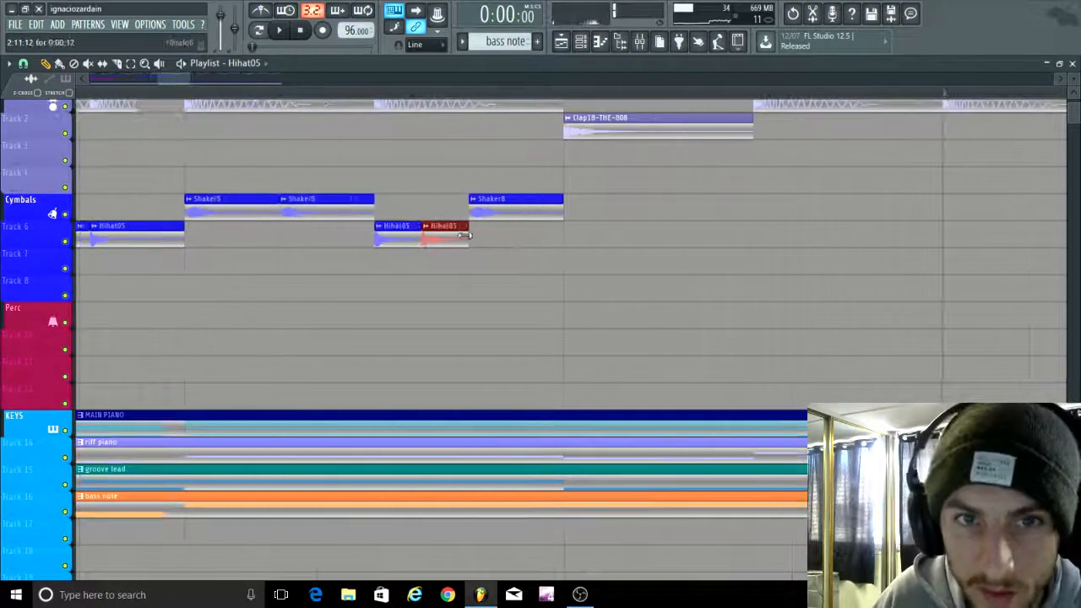
{"action": "left_click_drag", "start_coordinate": [494, 242], "coordinate": [587, 241]}
{"action": "scroll", "coordinate": [660, 241], "scroll_direction": "up", "scroll_amount": 2}
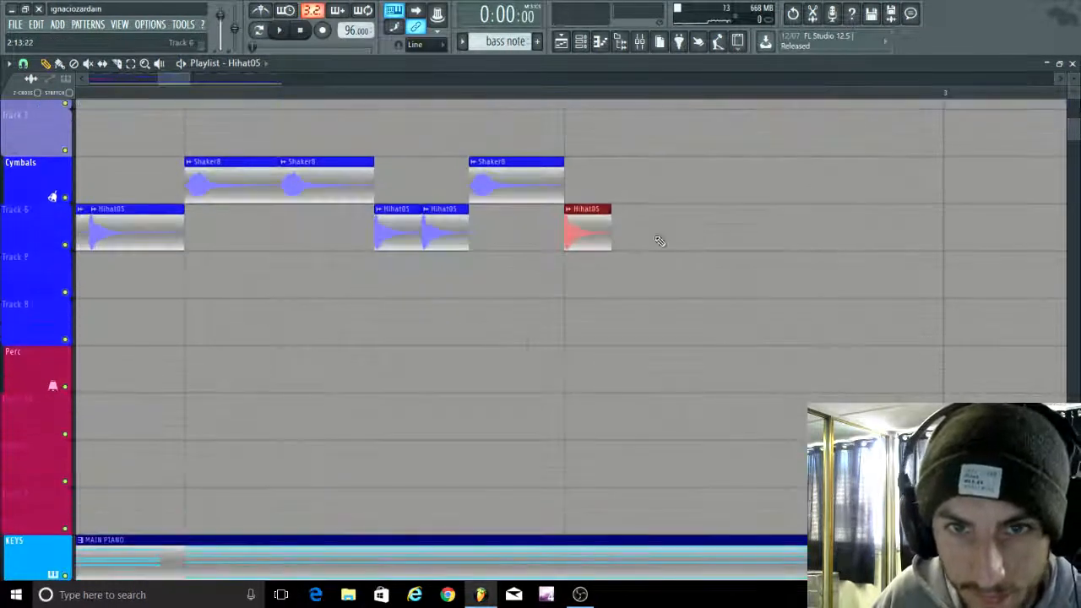
{"action": "left_click_drag", "start_coordinate": [611, 187], "coordinate": [712, 193]}
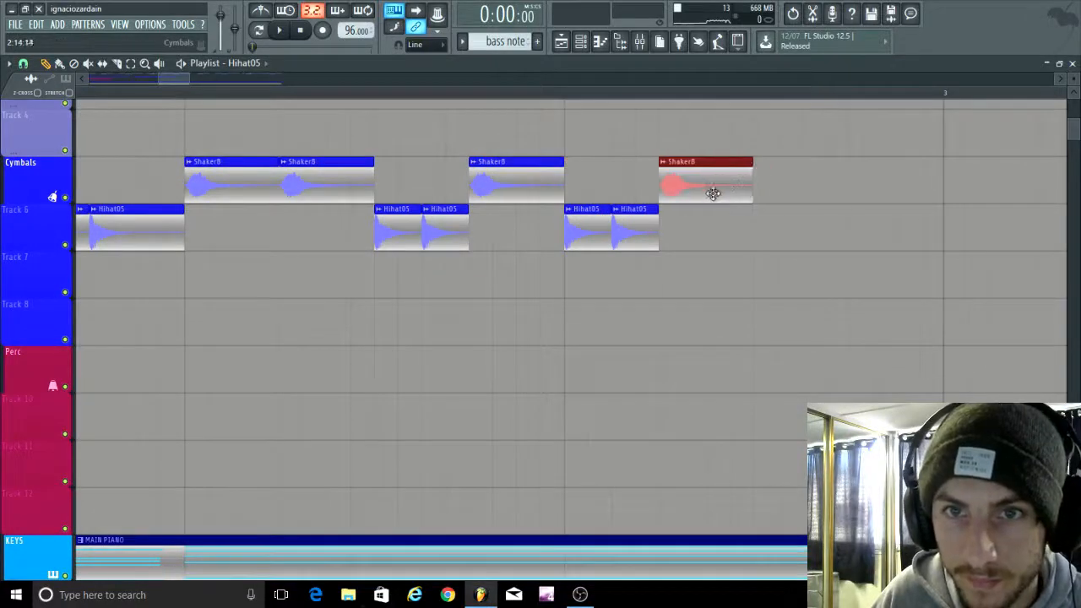
{"action": "left_click_drag", "start_coordinate": [824, 164], "coordinate": [895, 166]}
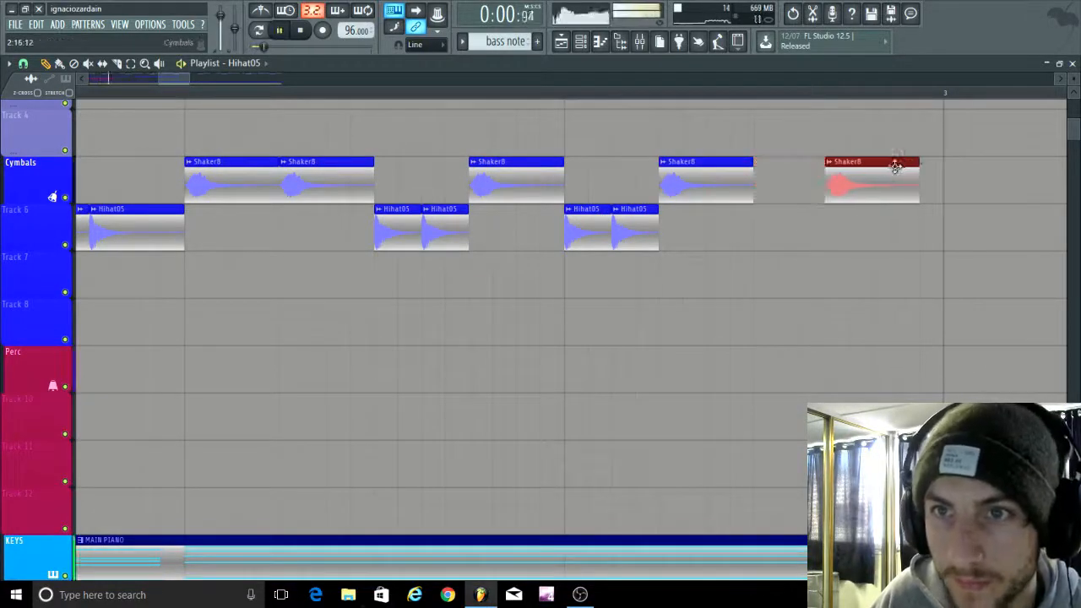
Step: Play back the first two bars and review the alternating Shaker8 and Hihat05 pattern in the playlist
{"action": "scroll", "coordinate": [715, 301], "scroll_direction": "down", "scroll_amount": 2}
{"action": "scroll", "coordinate": [719, 311], "scroll_direction": "down", "scroll_amount": 3}
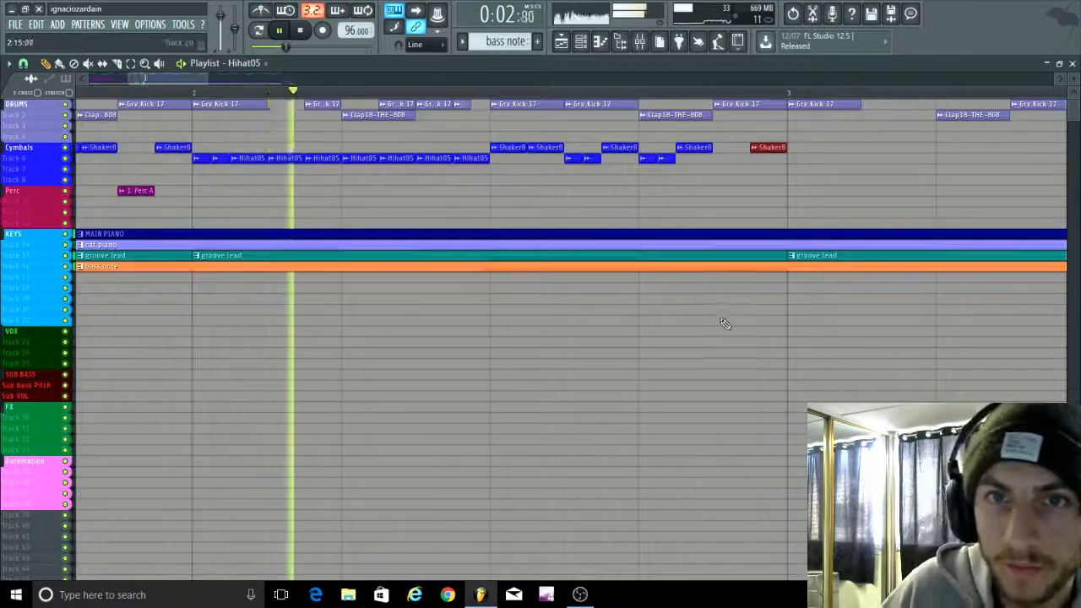
{"action": "scroll", "coordinate": [724, 321], "scroll_direction": "up", "scroll_amount": 3}
{"action": "scroll", "coordinate": [608, 270], "scroll_direction": "down", "scroll_amount": 2}
{"action": "scroll", "coordinate": [596, 272], "scroll_direction": "up", "scroll_amount": 2}
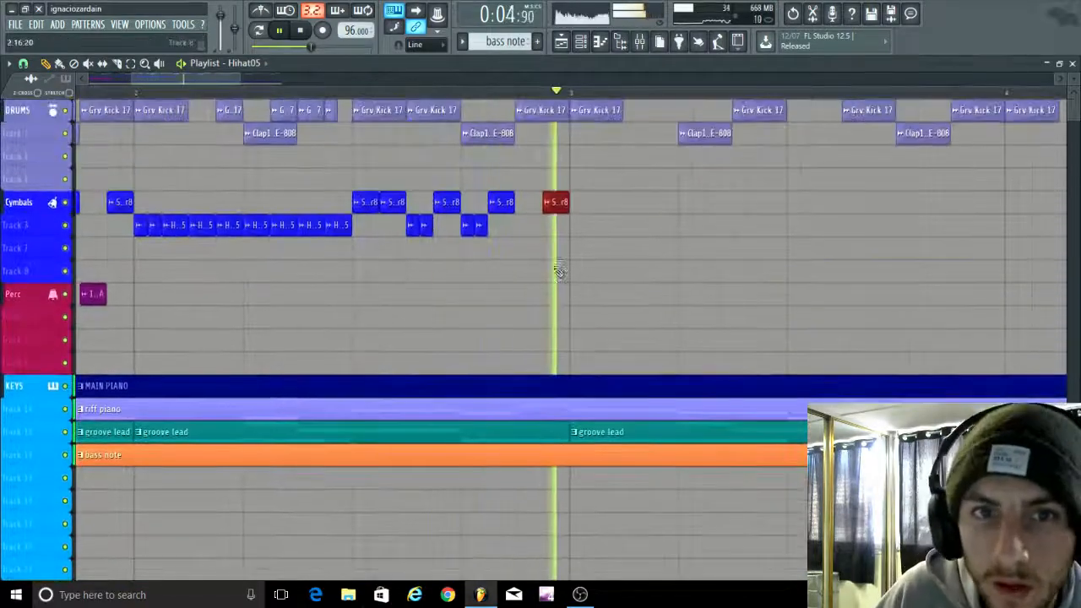
{"action": "key", "text": "space"}
{"action": "scroll", "coordinate": [549, 240], "scroll_direction": "up", "scroll_amount": 2}
{"action": "scroll", "coordinate": [547, 300], "scroll_direction": "down", "scroll_amount": 5}
{"action": "scroll", "coordinate": [363, 323], "scroll_direction": "up", "scroll_amount": 1}
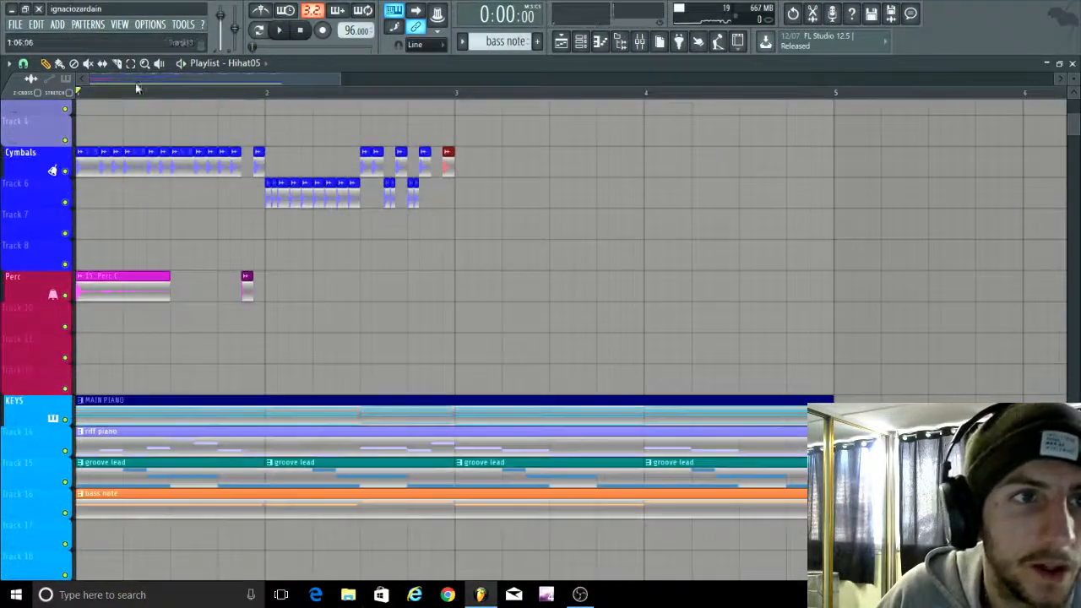
Step: Select all Cymbals and Perc clips in bars 1 and 2 and duplicate them into bars 3 and 4
{"action": "left_click_drag", "start_coordinate": [431, 240], "coordinate": [157, 149]}
{"action": "key", "text": "ctrl+b"}
{"action": "scroll", "coordinate": [920, 239], "scroll_direction": "down", "scroll_amount": 3}
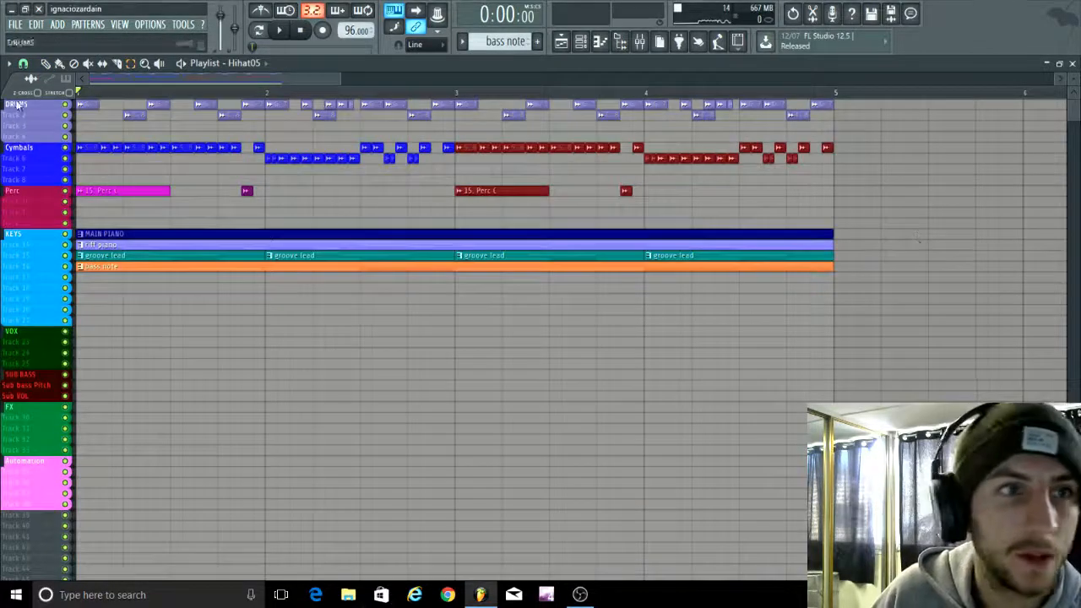
Step: Deselect the duplicated Cymbals and Perc clips and play back the four-bar arrangement to review it
{"action": "scroll", "coordinate": [337, 394], "scroll_direction": "up", "scroll_amount": 3}
{"action": "left_click", "coordinate": [316, 423], "text": "ctrl"}
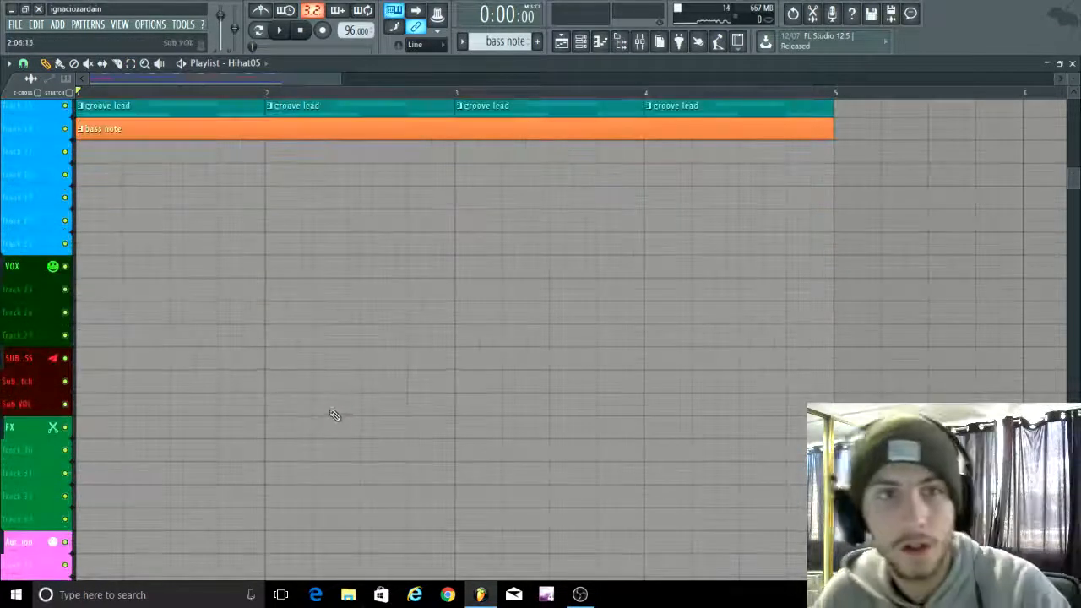
{"action": "scroll", "coordinate": [331, 406], "scroll_direction": "up", "scroll_amount": 4}
{"action": "scroll", "coordinate": [283, 511], "scroll_direction": "up", "scroll_amount": 1}
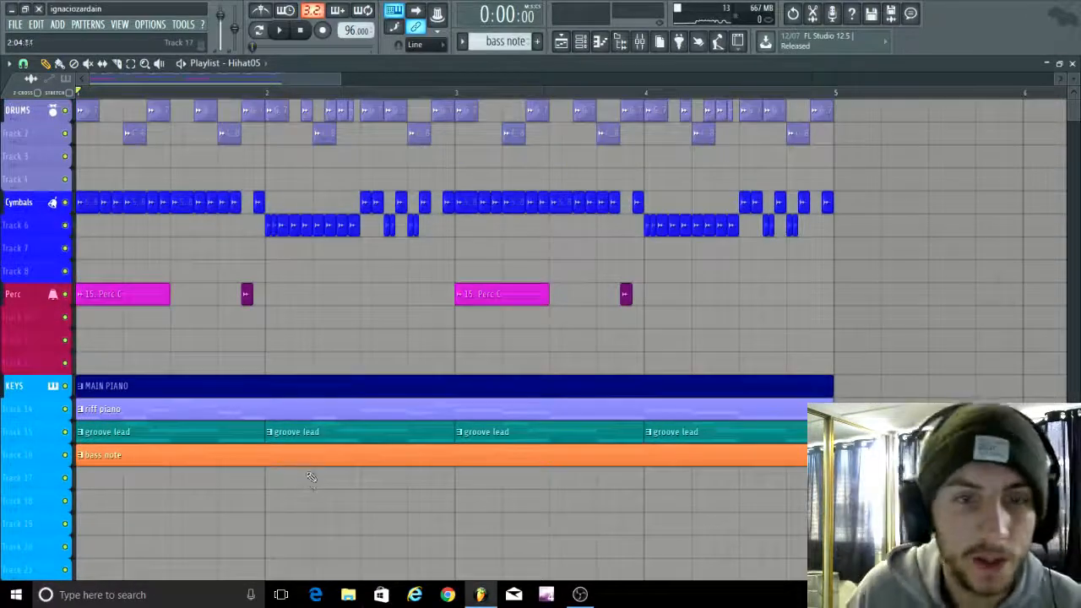
{"action": "scroll", "coordinate": [250, 507], "scroll_direction": "up", "scroll_amount": 3}
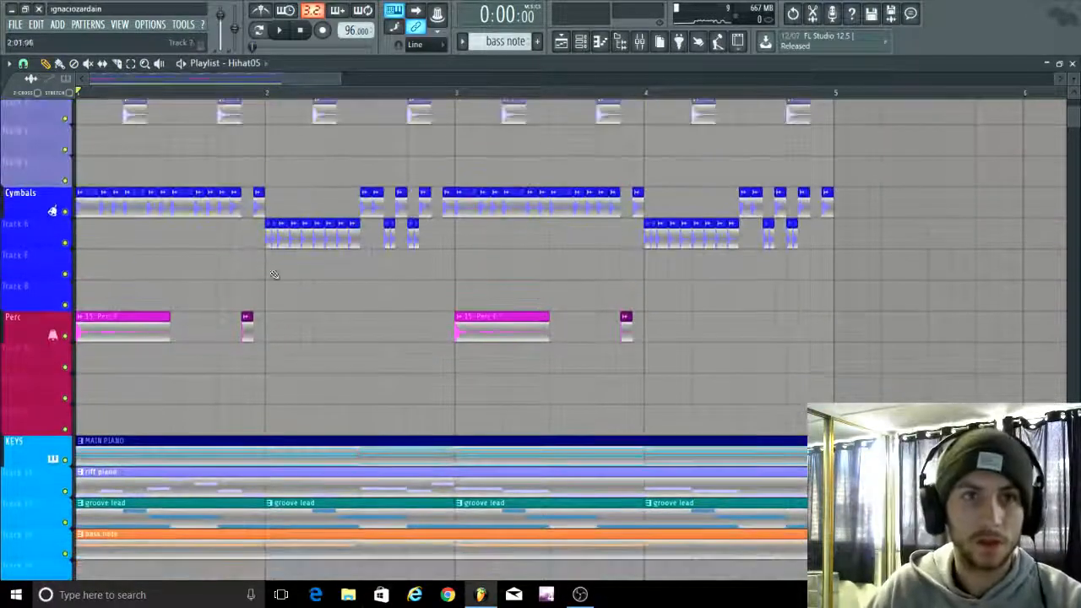
{"action": "scroll", "coordinate": [901, 160], "scroll_direction": "down", "scroll_amount": 4}
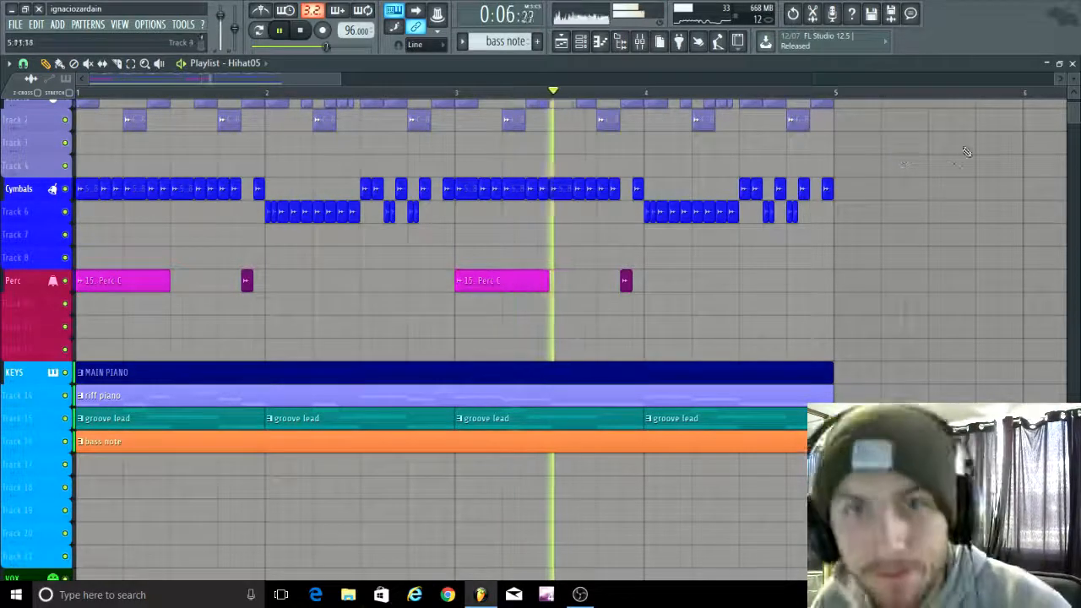
{"action": "key", "text": "space"}
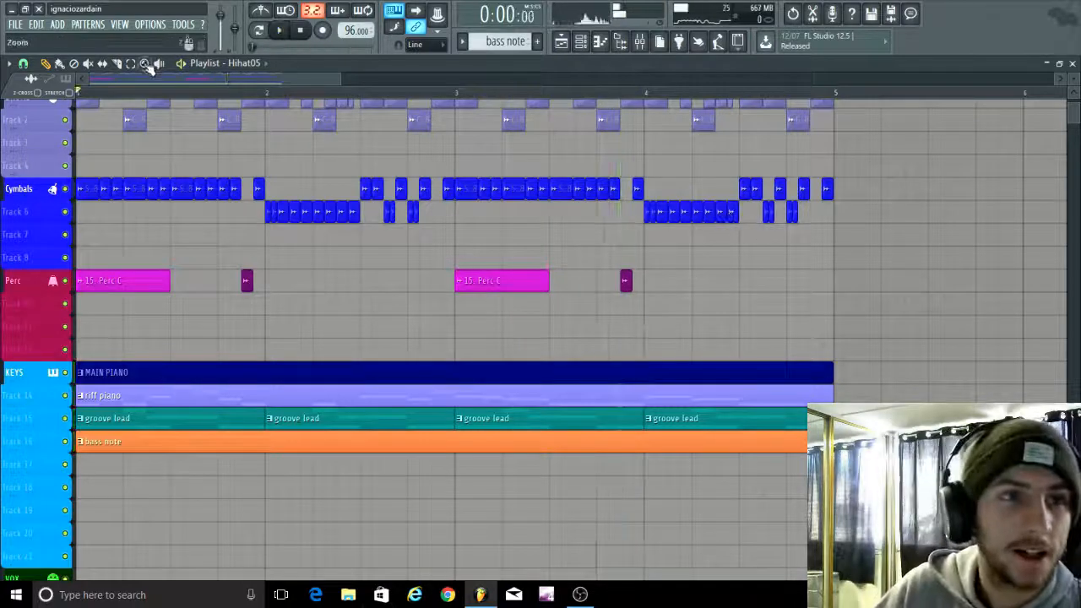
Step: Select all clips in bars 1 to 4 and save the project to the Desktop as BEAT 3 FOR DZ
{"action": "scroll", "coordinate": [414, 439], "scroll_direction": "down", "scroll_amount": 4}
{"action": "left_click_drag", "start_coordinate": [514, 439], "coordinate": [78, 95]}
{"action": "left_click", "coordinate": [16, 26]}
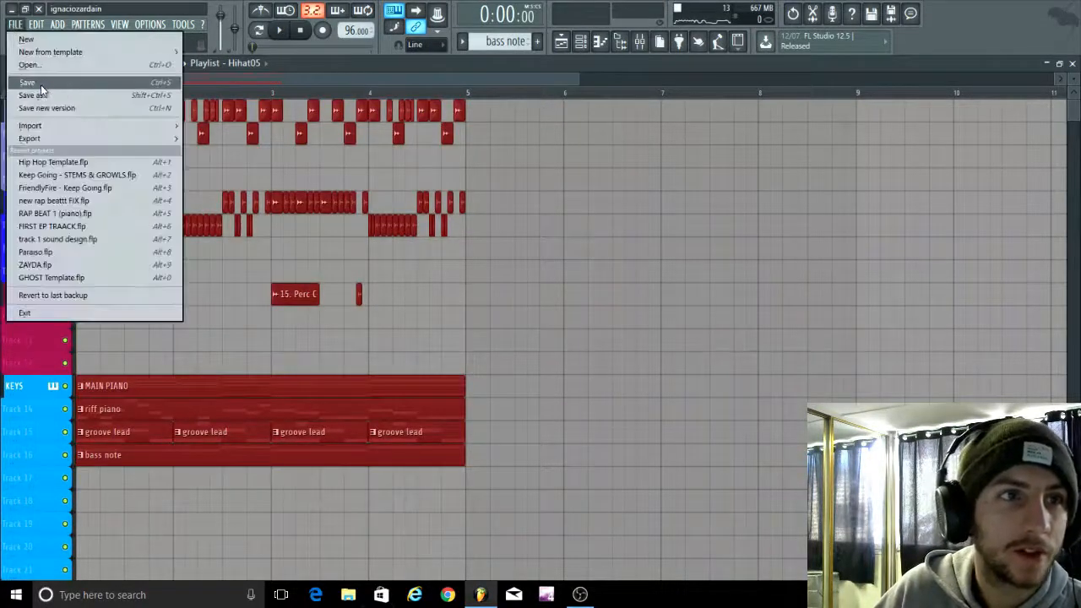
{"action": "left_click", "coordinate": [40, 85]}
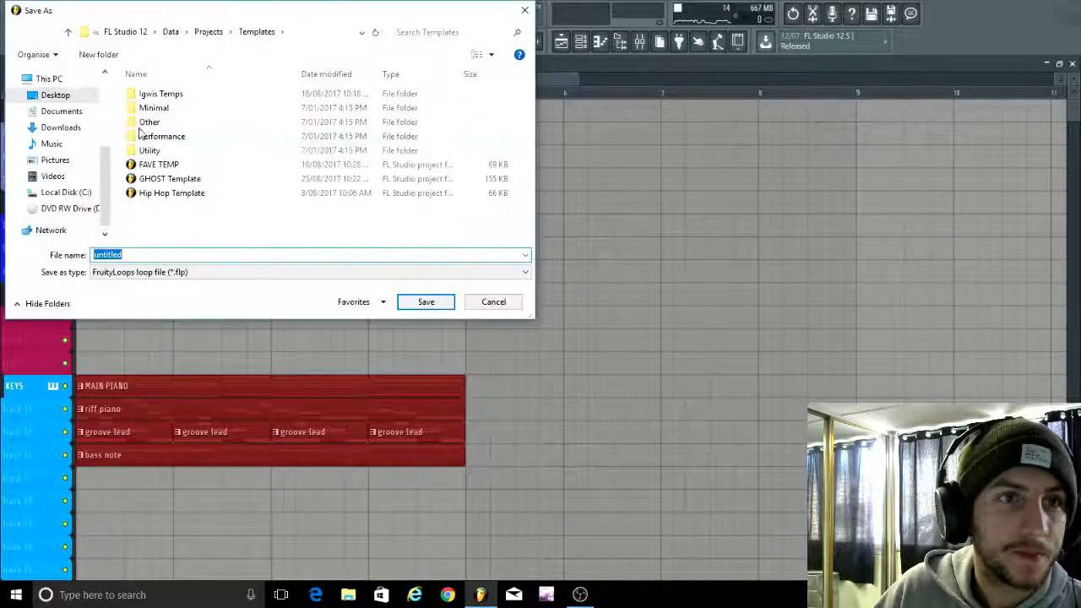
{"action": "left_click", "coordinate": [81, 99]}
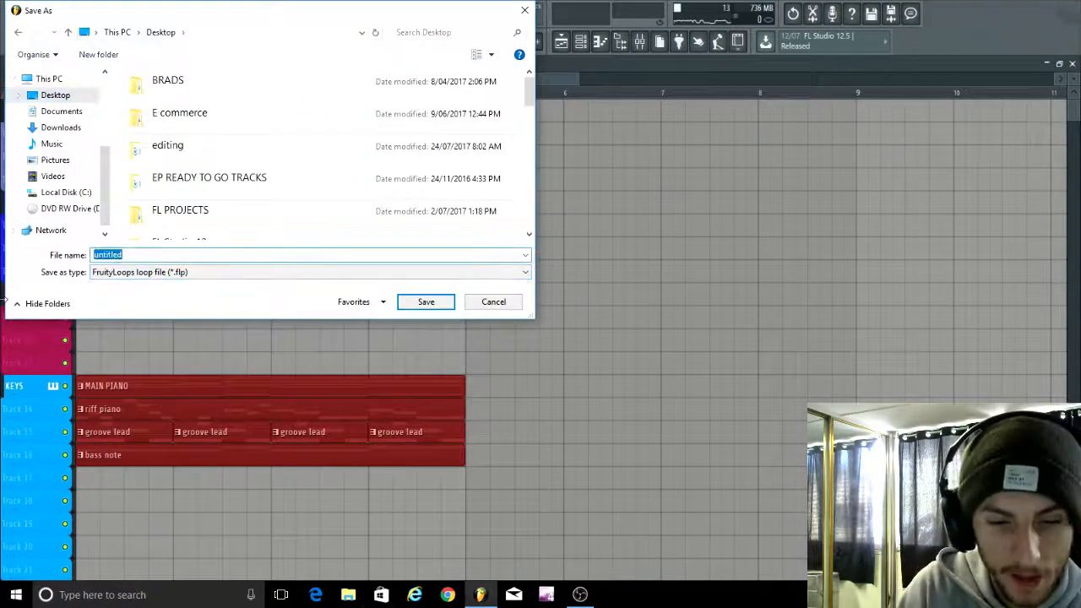
{"action": "type", "text": "BEAT T"}
{"action": "key", "text": "BackSpace"}
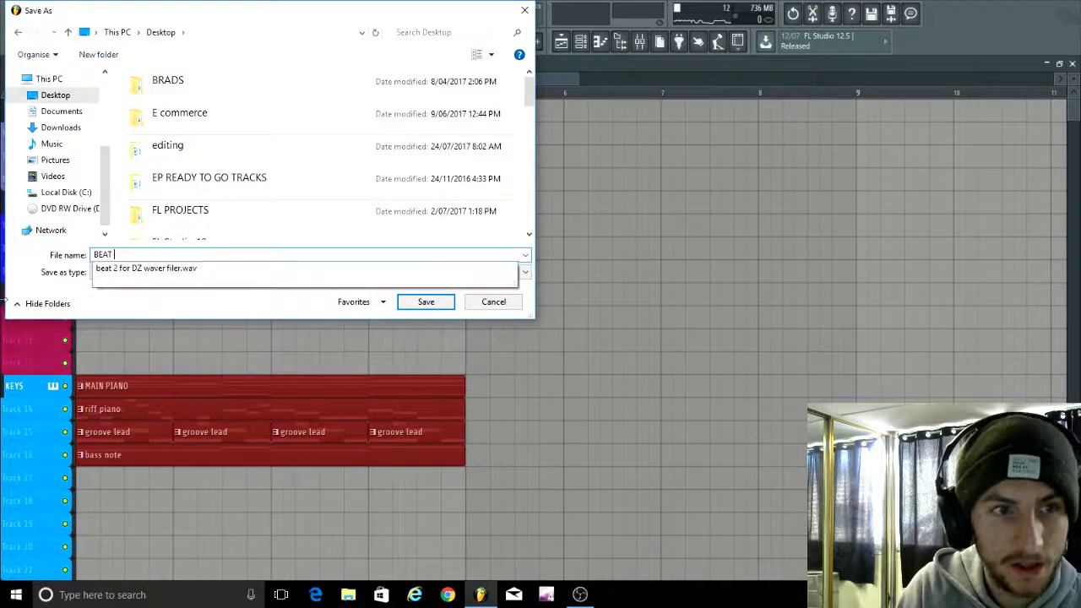
{"action": "type", "text": "3 FOR DZ"}
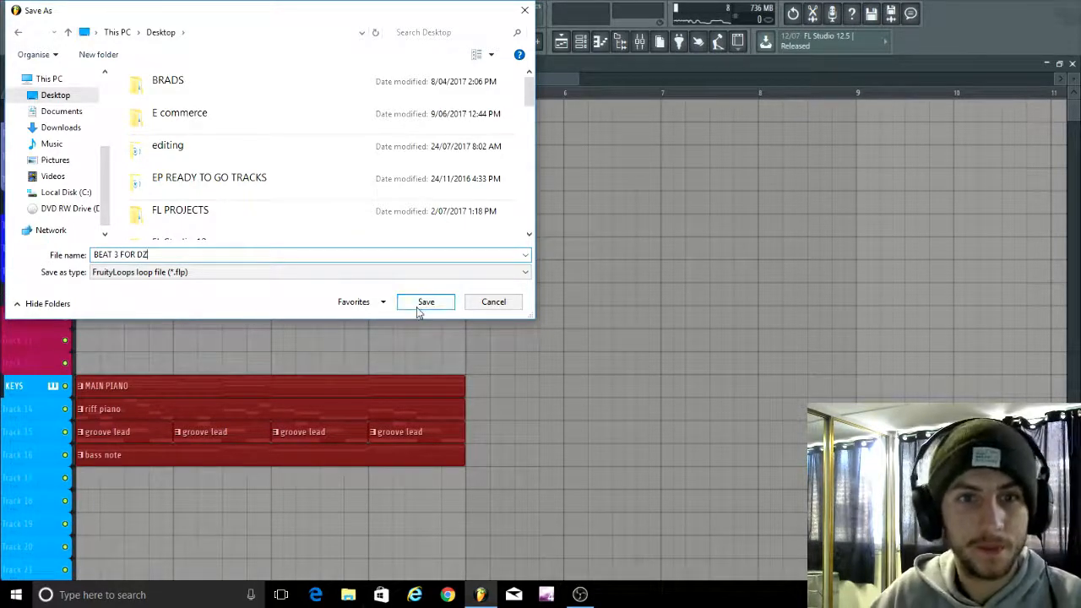
{"action": "left_click", "coordinate": [419, 311]}
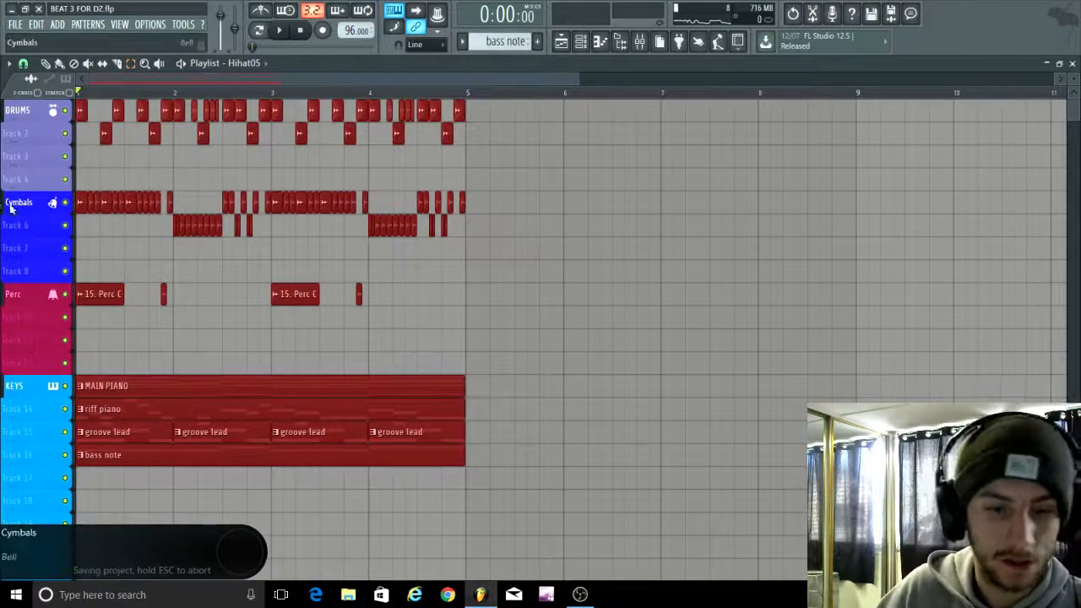
{"action": "scroll", "coordinate": [10, 209], "scroll_direction": "up", "scroll_amount": 2}
{"action": "scroll", "coordinate": [66, 167], "scroll_direction": "down", "scroll_amount": 2}
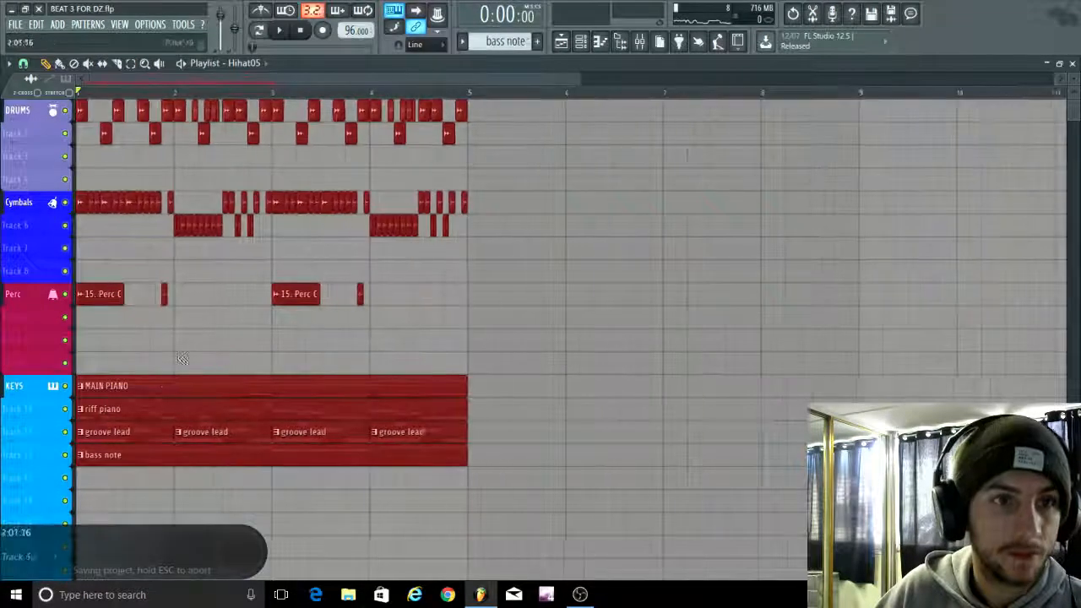
{"action": "left_click", "coordinate": [579, 595]}
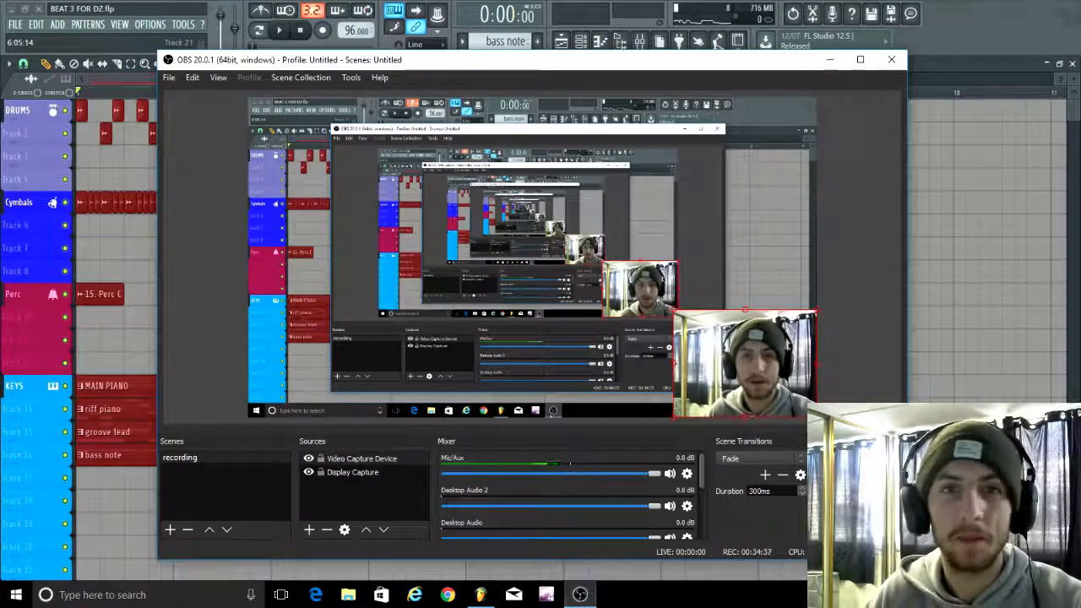
{"action": "left_click", "coordinate": [828, 61]}
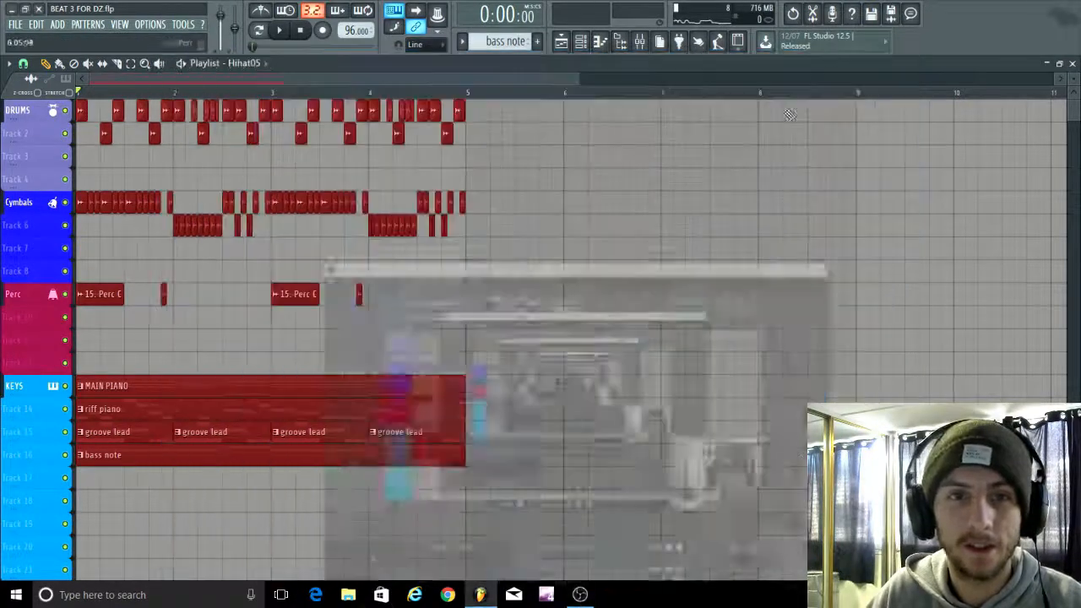
Step: Duplicate all selected drum, cymbal, percussion and keys clips from bars 1 to 4 into bars 5 to 8, and deselect them
{"action": "scroll", "coordinate": [968, 249], "scroll_direction": "down", "scroll_amount": 3}
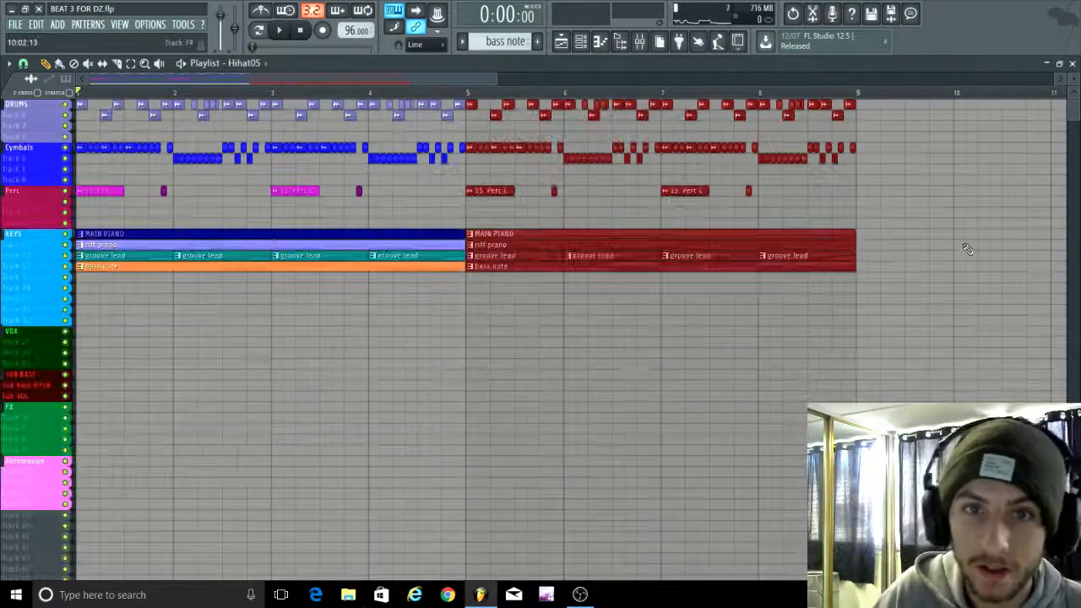
{"action": "scroll", "coordinate": [379, 374], "scroll_direction": "up", "scroll_amount": 3}
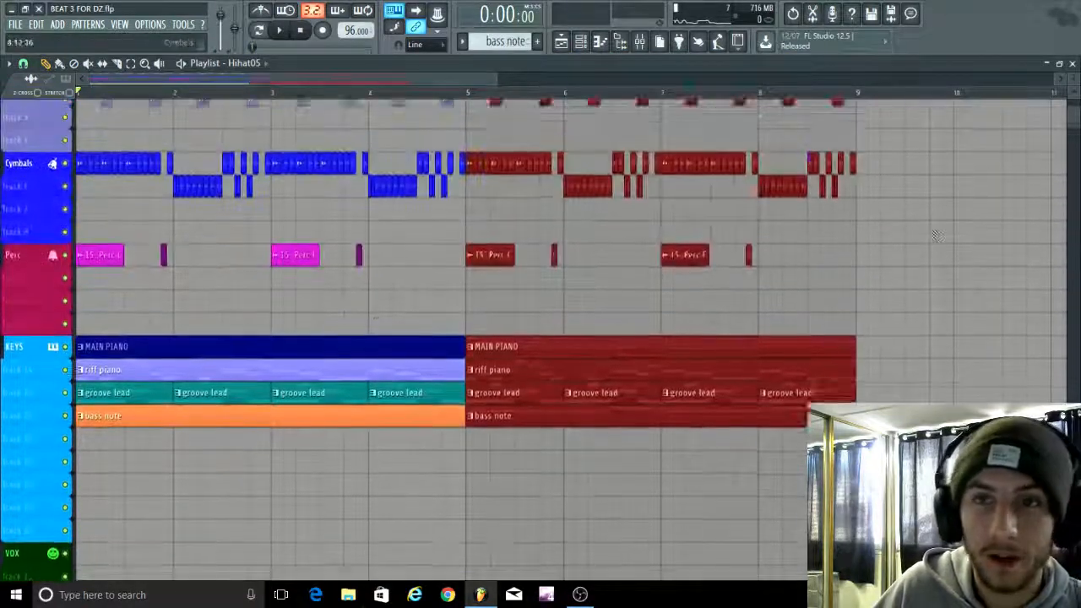
{"action": "scroll", "coordinate": [981, 180], "scroll_direction": "up", "scroll_amount": 2}
{"action": "scroll", "coordinate": [978, 185], "scroll_direction": "down", "scroll_amount": 3}
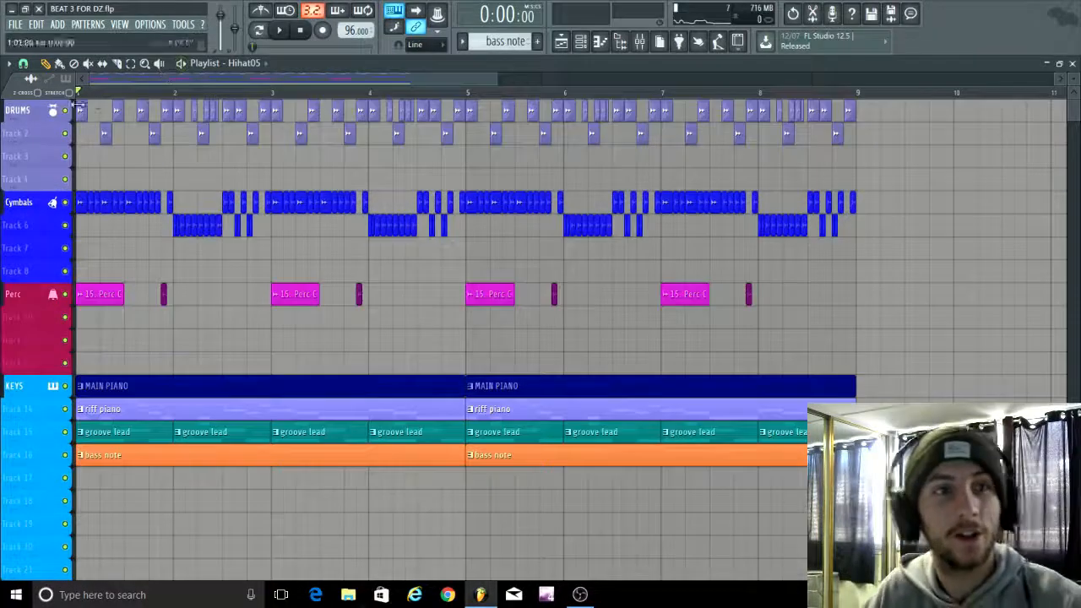
Step: Check the recording in OBS and play back the full eight-bar arrangement in the playlist
{"action": "left_click", "coordinate": [580, 594]}
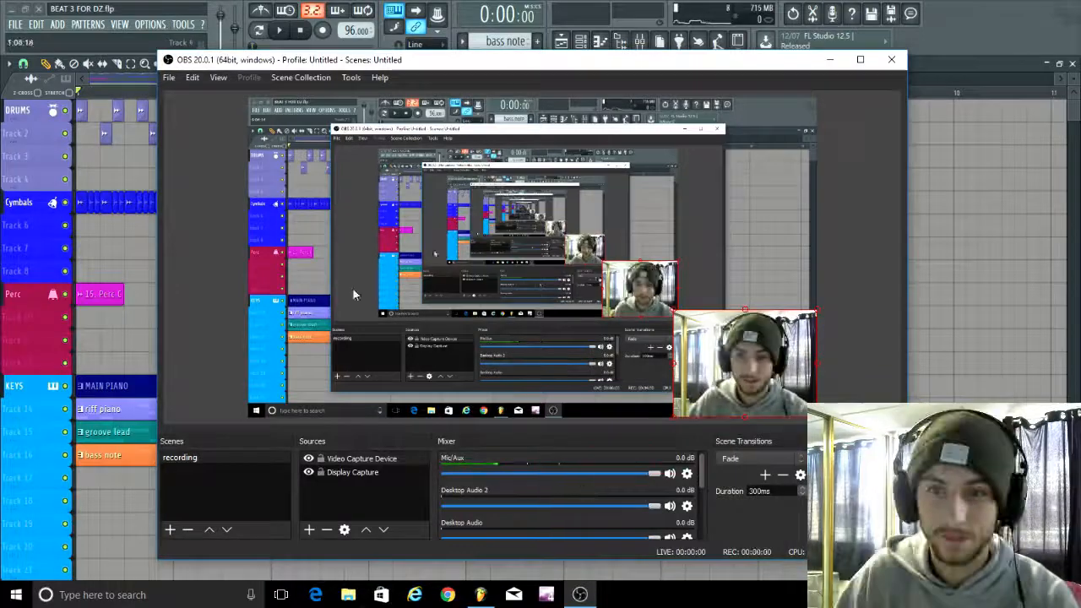
{"action": "left_click", "coordinate": [7, 150]}
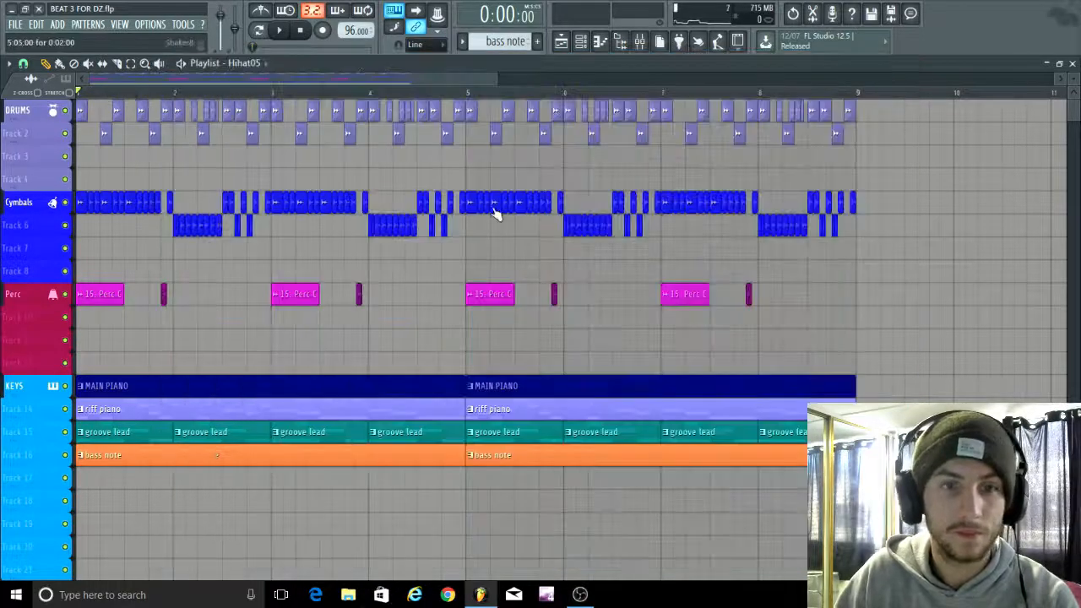
{"action": "left_click", "coordinate": [580, 595]}
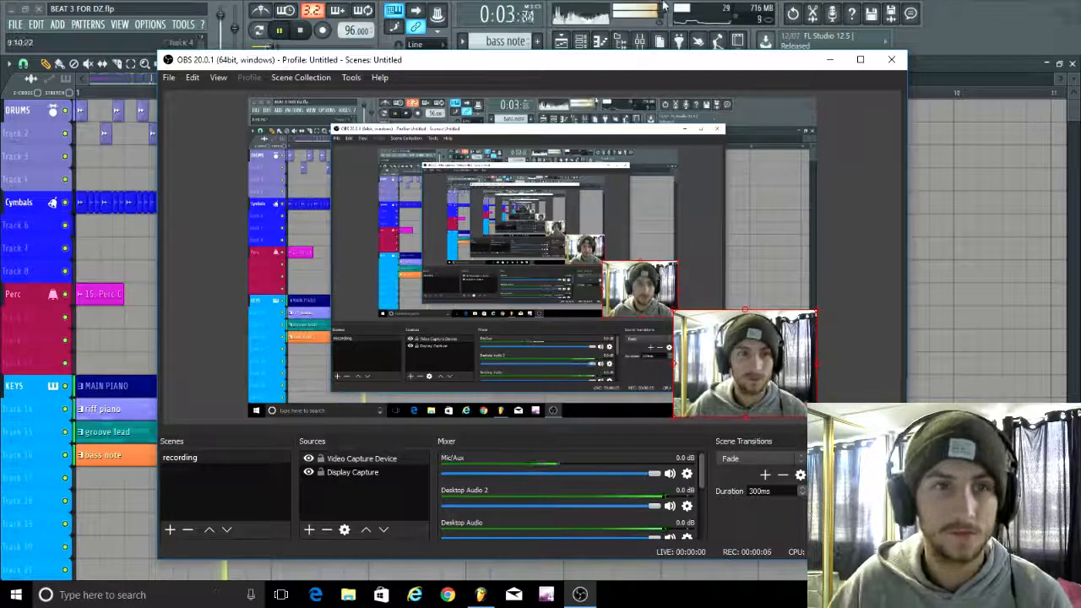
{"action": "left_click", "coordinate": [831, 59]}
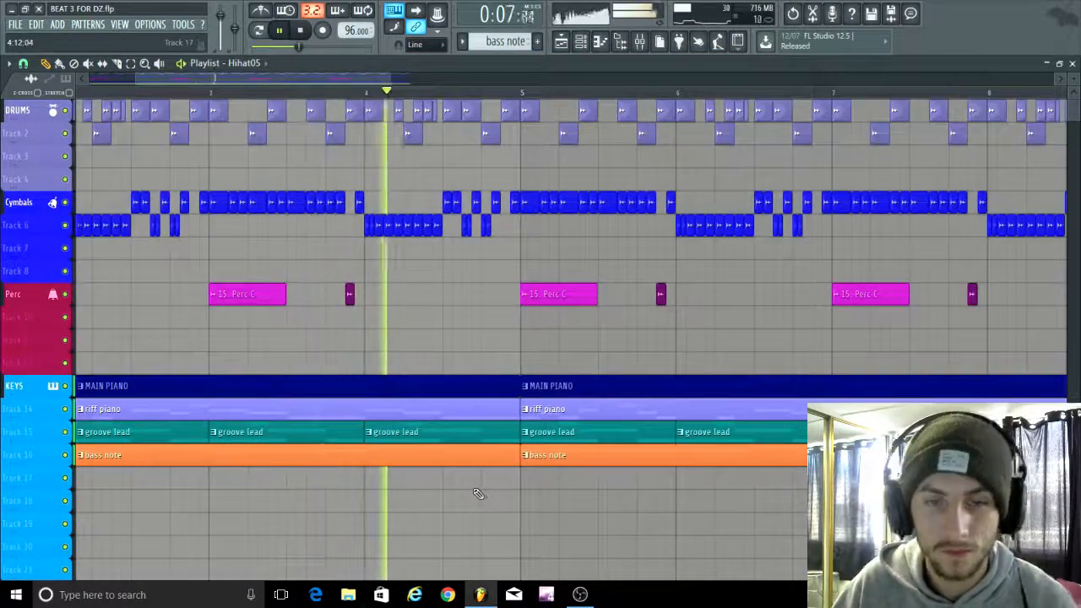
{"action": "scroll", "coordinate": [478, 494], "scroll_direction": "down", "scroll_amount": 3}
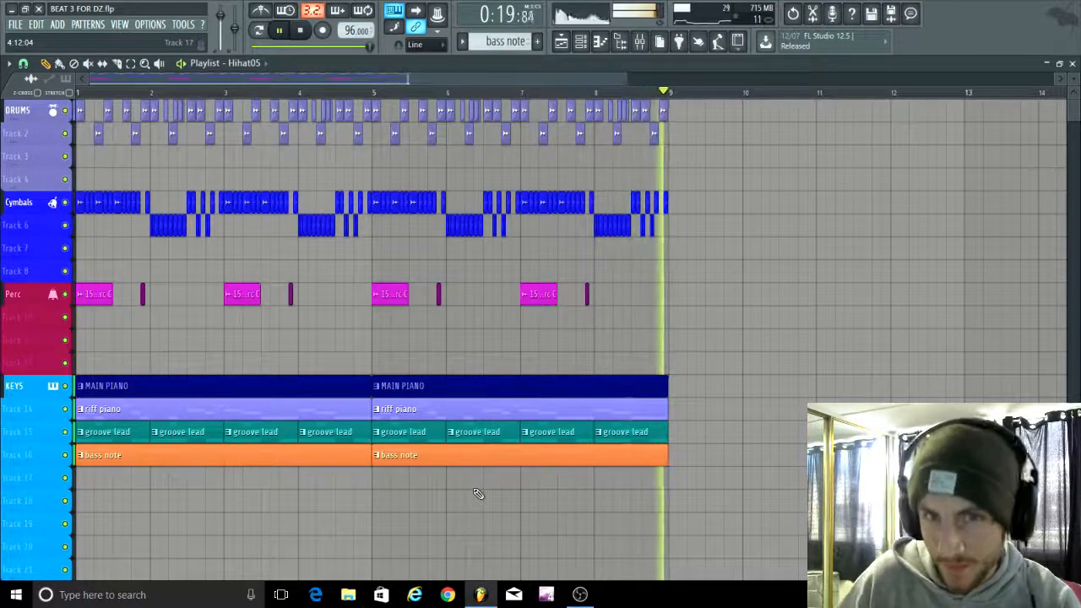
Step: Save the extended eight-bar project under its existing name and switch to OBS
{"action": "left_click", "coordinate": [15, 25]}
{"action": "left_click", "coordinate": [34, 84]}
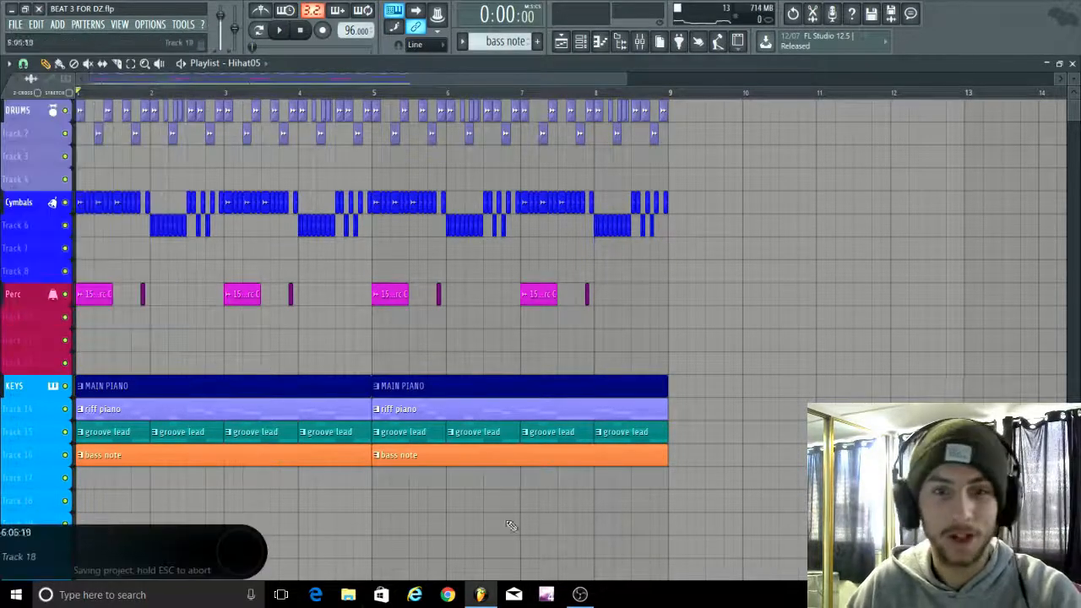
{"action": "left_click", "coordinate": [580, 594]}
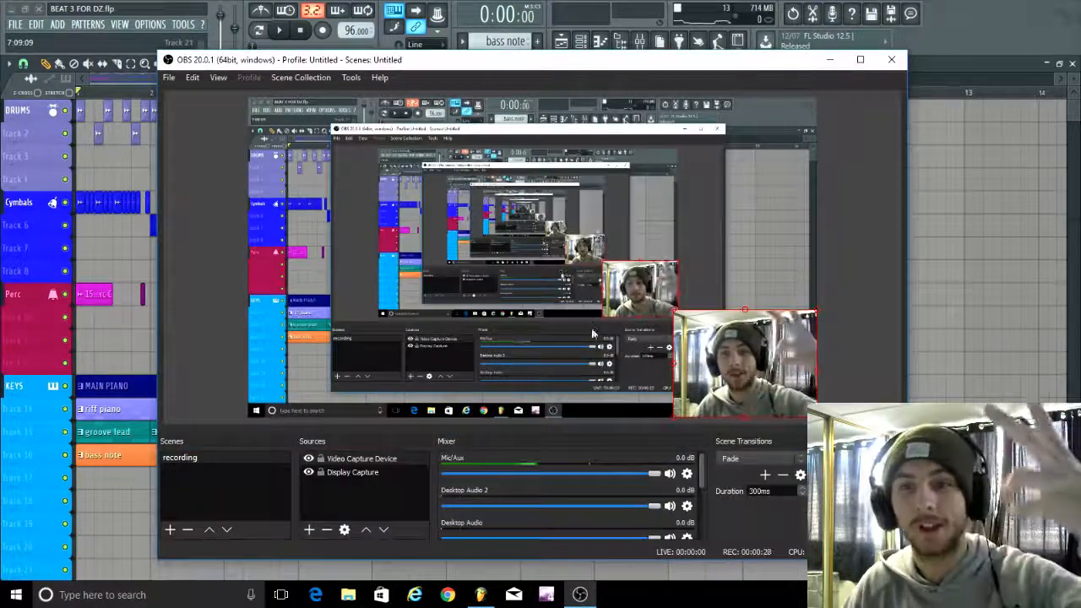